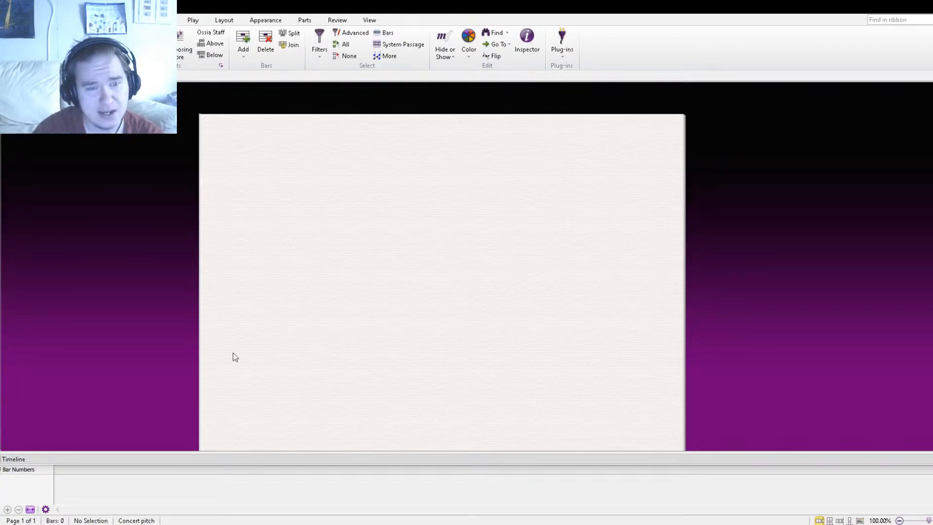
pyautogui.moveTo(248, 319); pyautogui.dragTo(275, 325)
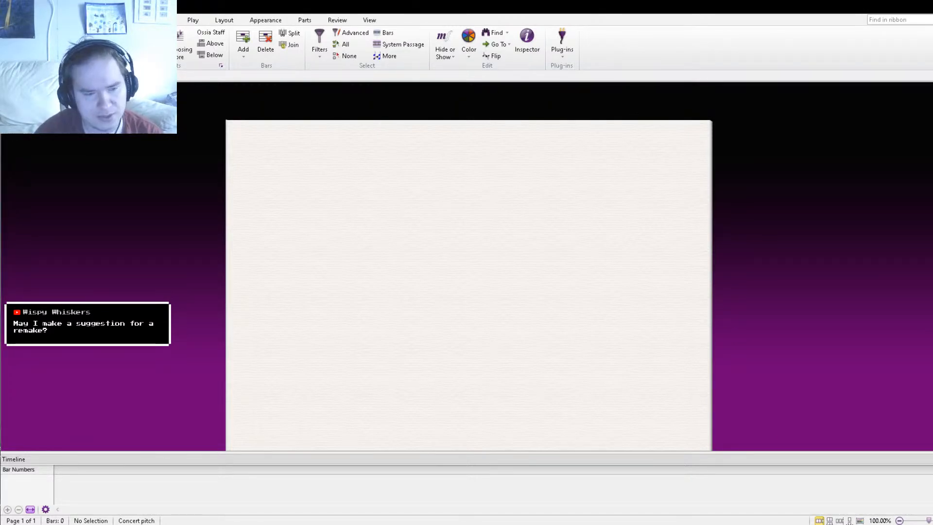
pyautogui.moveTo(241, 393); pyautogui.dragTo(302, 306)
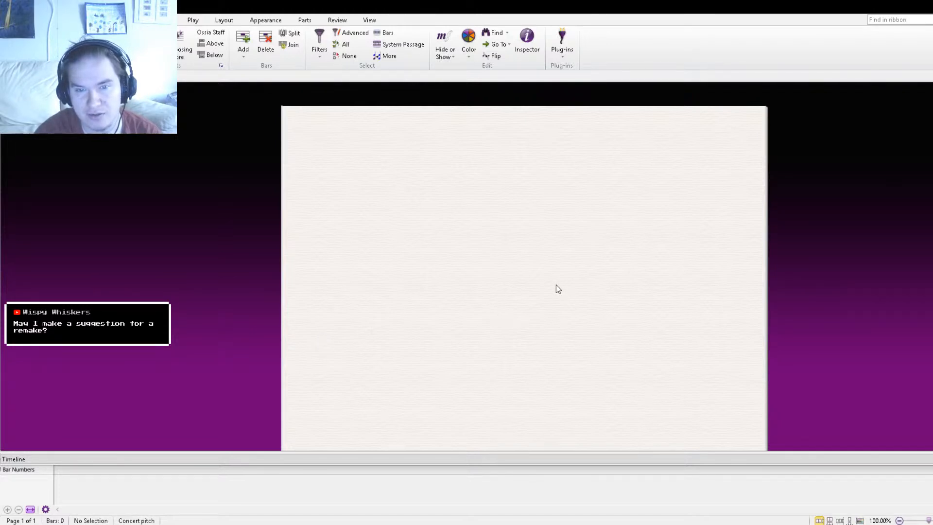
pyautogui.moveTo(468, 326); pyautogui.dragTo(444, 206)
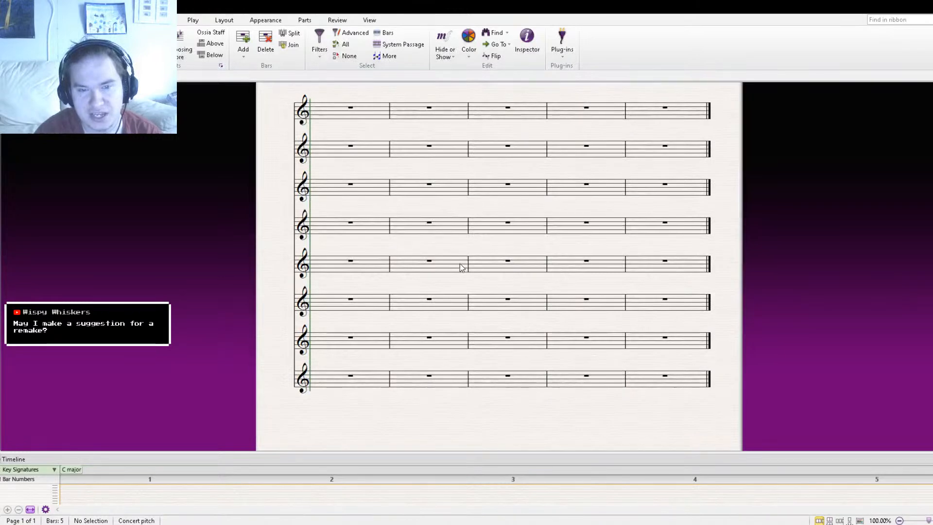
# - Switch the score to Panorama view and extend it to 101 bars
pyautogui.click(459, 277)
pyautogui.click(860, 520)
pyautogui.moveTo(371, 254); pyautogui.dragTo(501, 268)
pyautogui.click(372, 20)
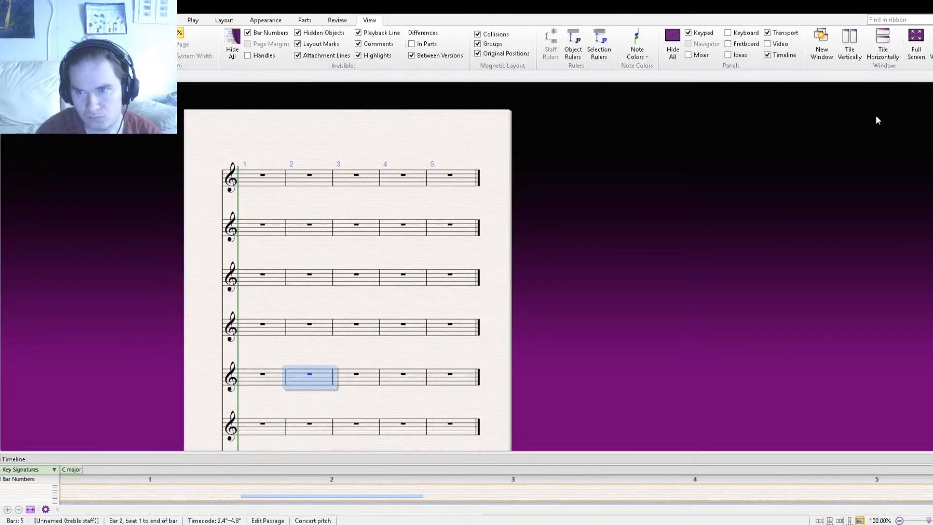
pyautogui.hotkey('ctrl', 'z')
pyautogui.moveTo(446, 112); pyautogui.dragTo(552, 178)
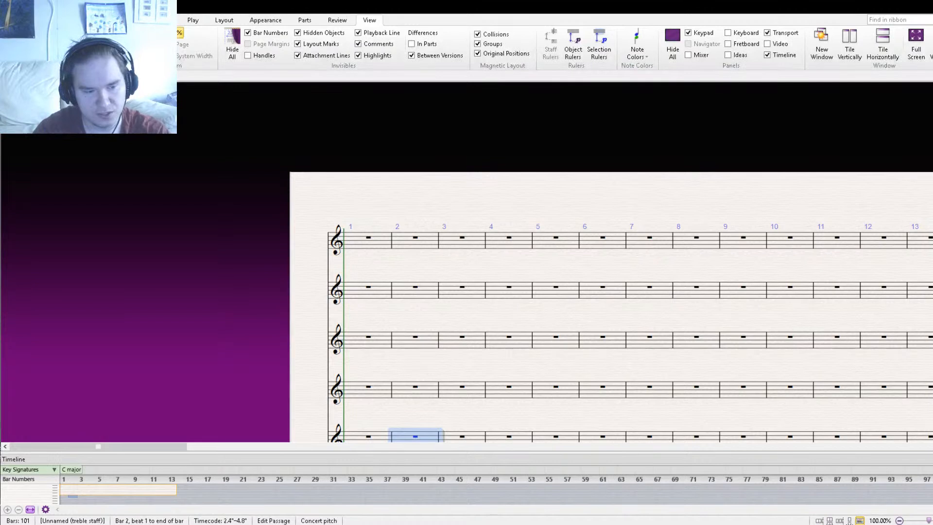
pyautogui.moveTo(367, 219); pyautogui.dragTo(449, 242)
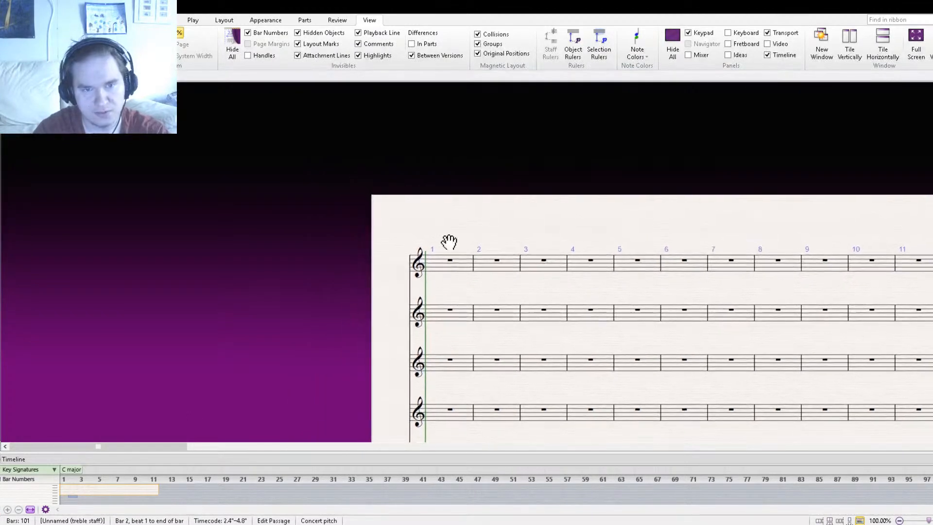
# - Enter an eighth note on middle C at the first beat of bar 1 on the top staff
pyautogui.click(915, 491)
pyautogui.click(528, 299)
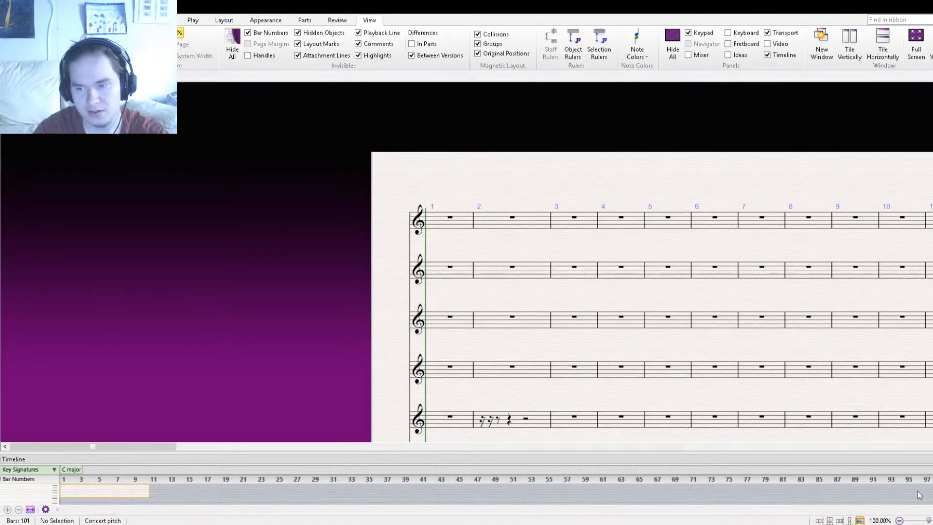
pyautogui.click(429, 236)
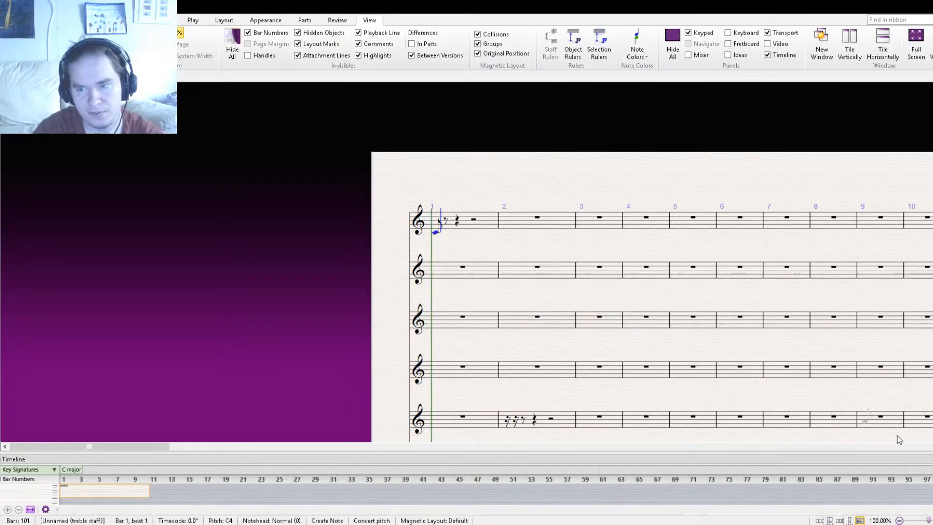
pyautogui.press('Escape')
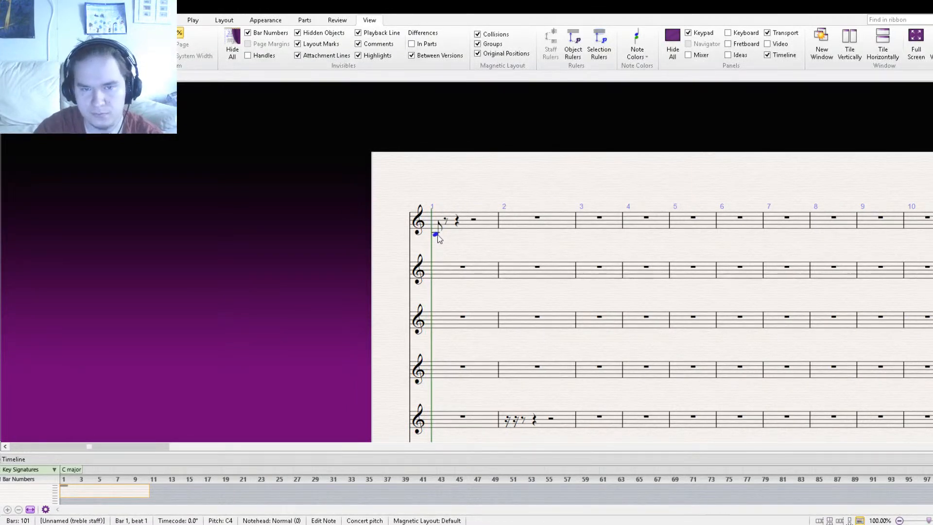
# - Change the bar 1 note to A-flat by moving it down to A, flattening it and lowering it one octave
pyautogui.moveTo(438, 235); pyautogui.dragTo(437, 237)
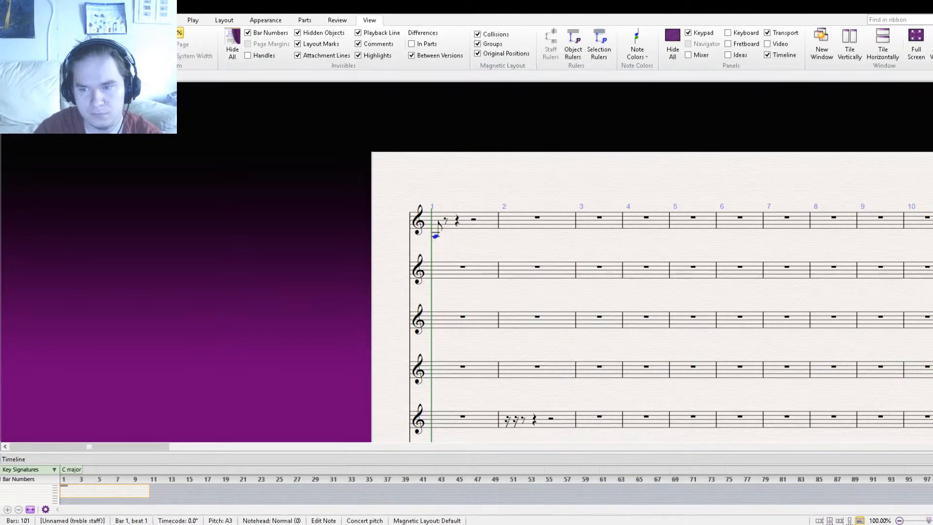
pyautogui.press('KP_9')
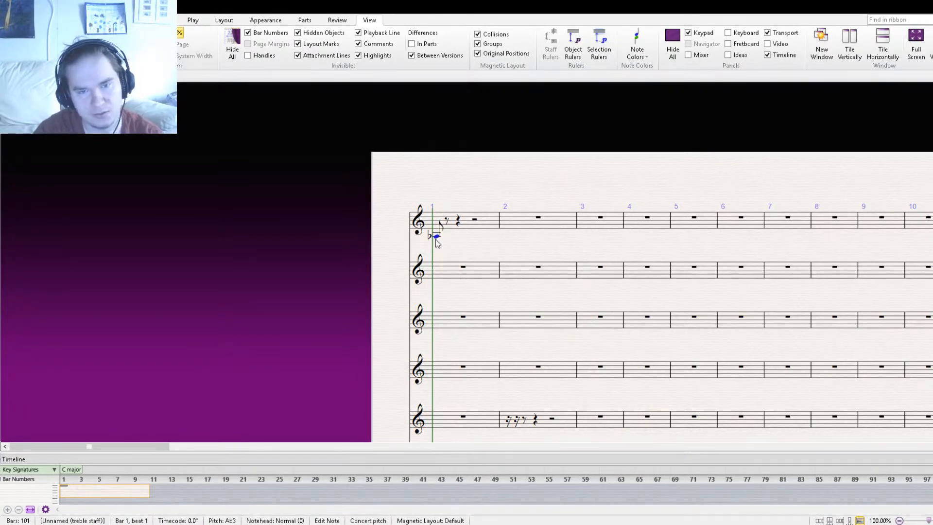
pyautogui.click(83, 20)
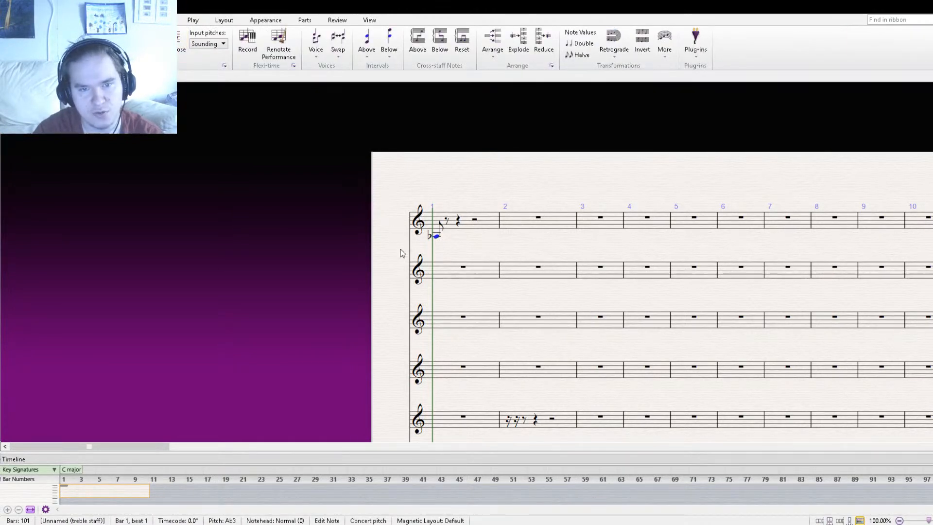
pyautogui.hotkey('ctrl', 'Down')
pyautogui.click(445, 274)
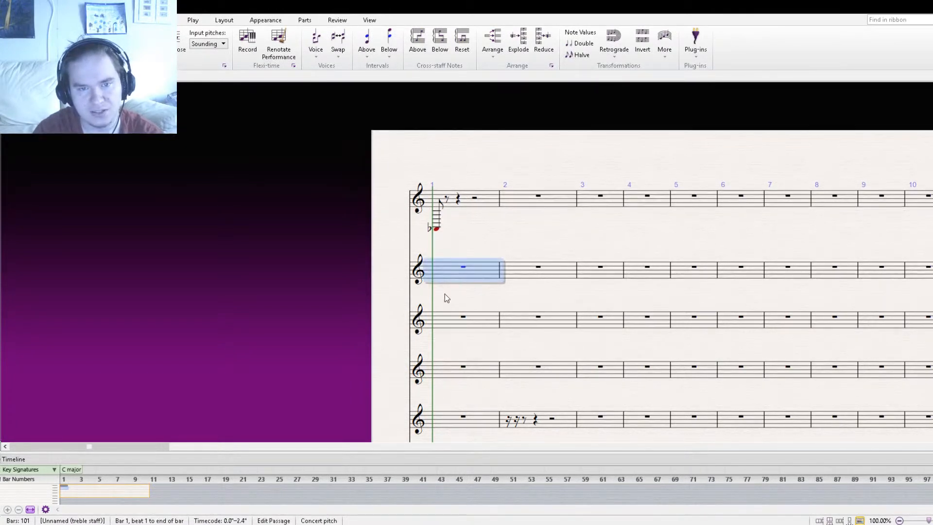
pyautogui.click(457, 231)
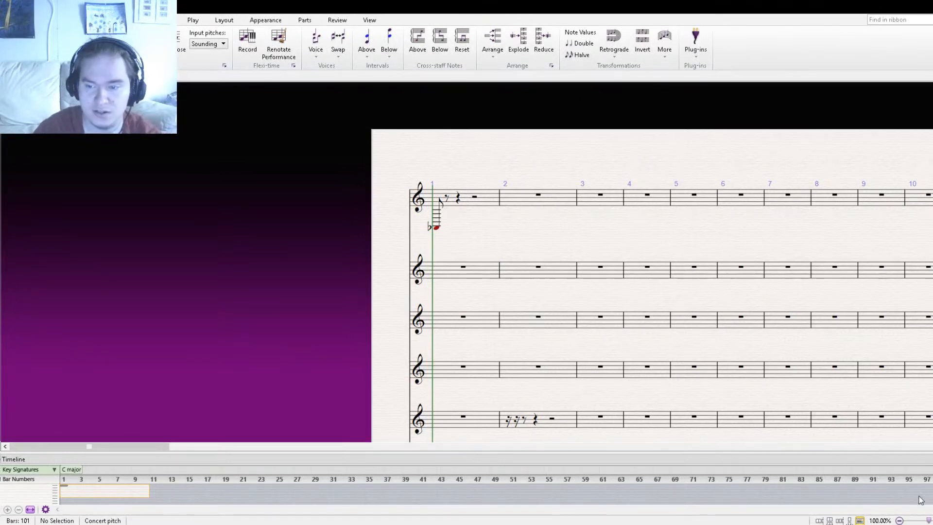
# - Add a sixteenth note on the same low A-flat right after the first note and copy both notes
pyautogui.click(449, 229)
pyautogui.press('Escape')
pyautogui.click(439, 228)
pyautogui.keyDown('ctrl'); pyautogui.click(447, 228); pyautogui.keyUp('ctrl')
pyautogui.hotkey('ctrl', 'c')
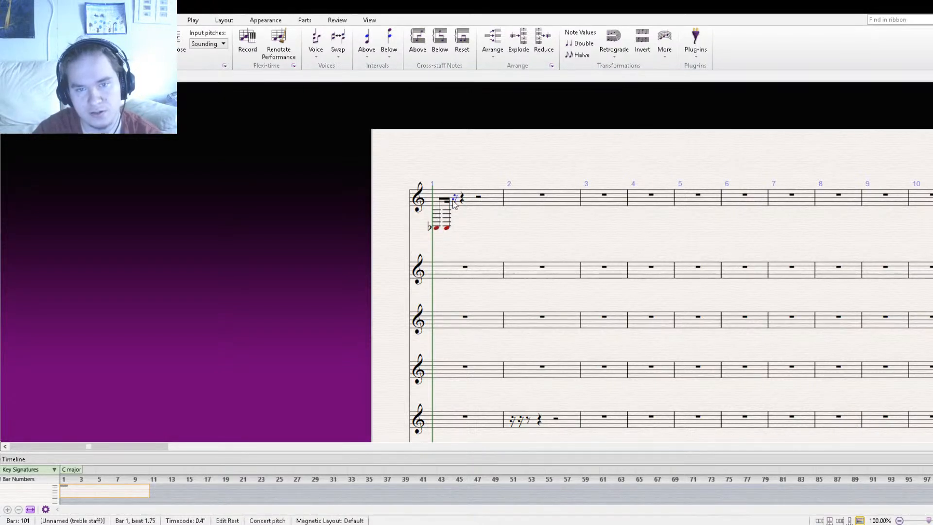
# - Paste the two-note figure at beat 1.75 and repeat it across the rest of bar 1
pyautogui.click(454, 199)
pyautogui.hotkey('ctrl', 'v')
pyautogui.press('r')
pyautogui.press('r')
pyautogui.press('r')
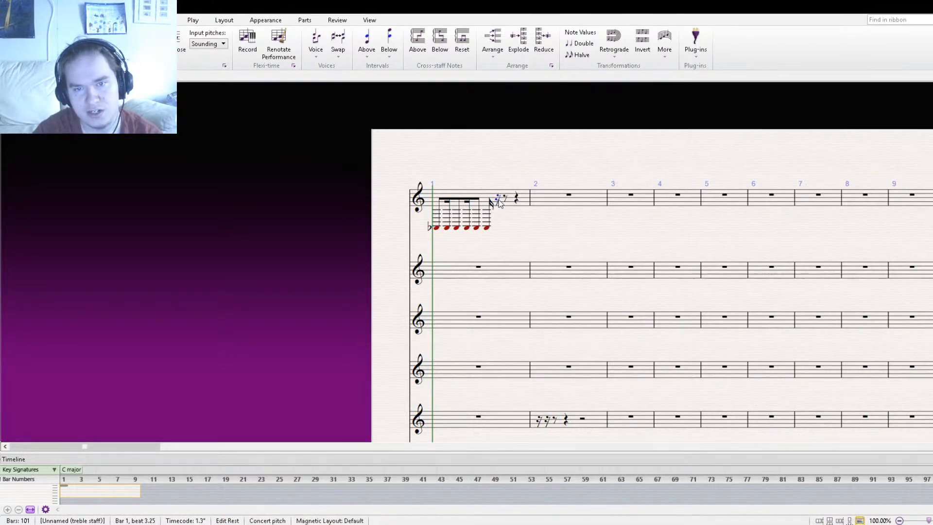
pyautogui.click(532, 227)
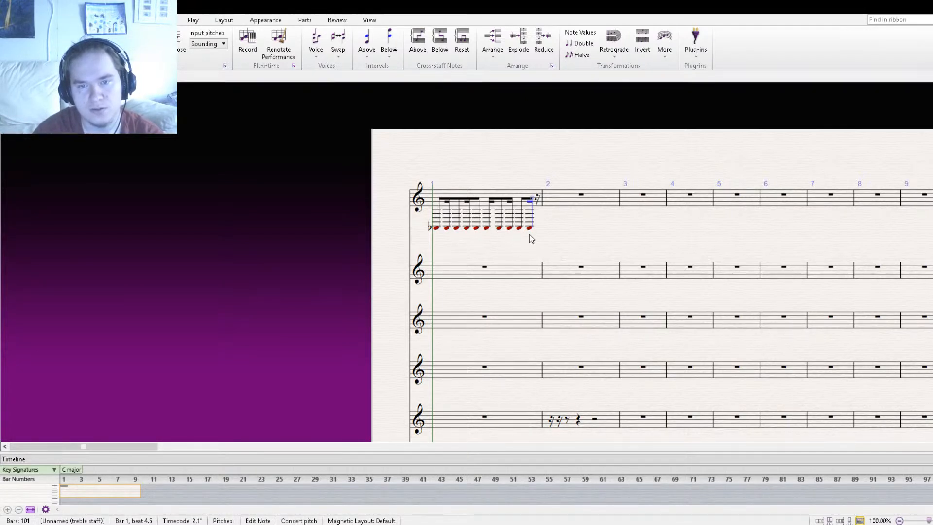
pyautogui.press('Escape')
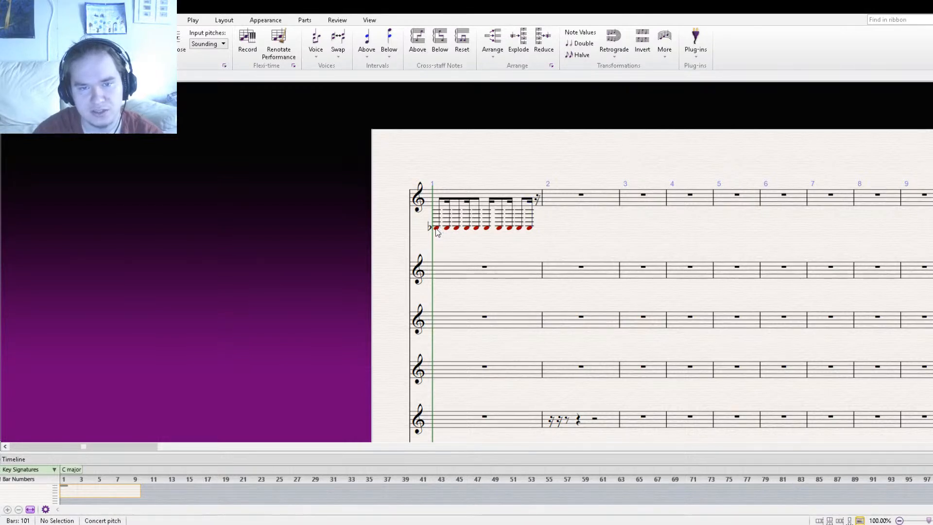
# - Make the first note of bar 1 a dotted eighth and shorten the note following it to a sixteenth
pyautogui.click(436, 229)
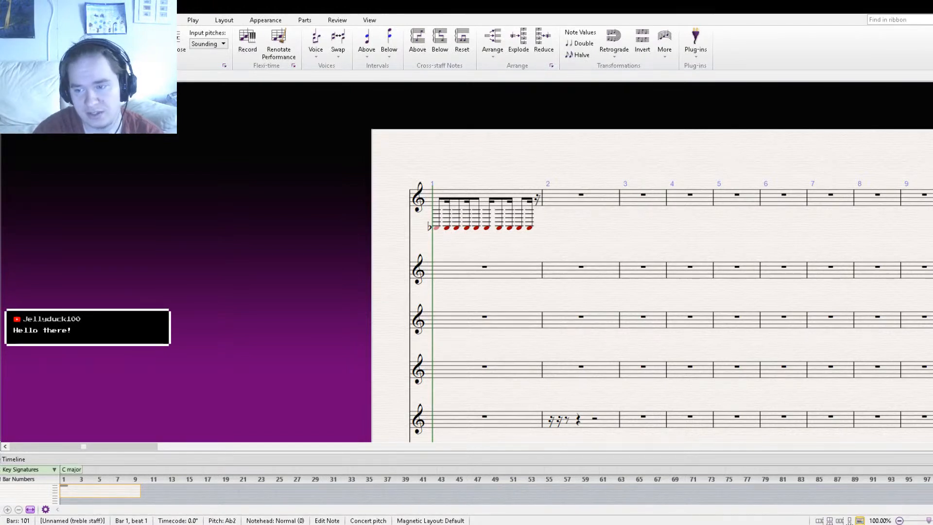
pyautogui.press('.')
pyautogui.click(449, 228)
pyautogui.press('2')
# - Repeat the dotted-eighth and sixteenth pair on beats 2, 3 and 4 of bar 1, replacing the old rhythm
pyautogui.click(438, 227)
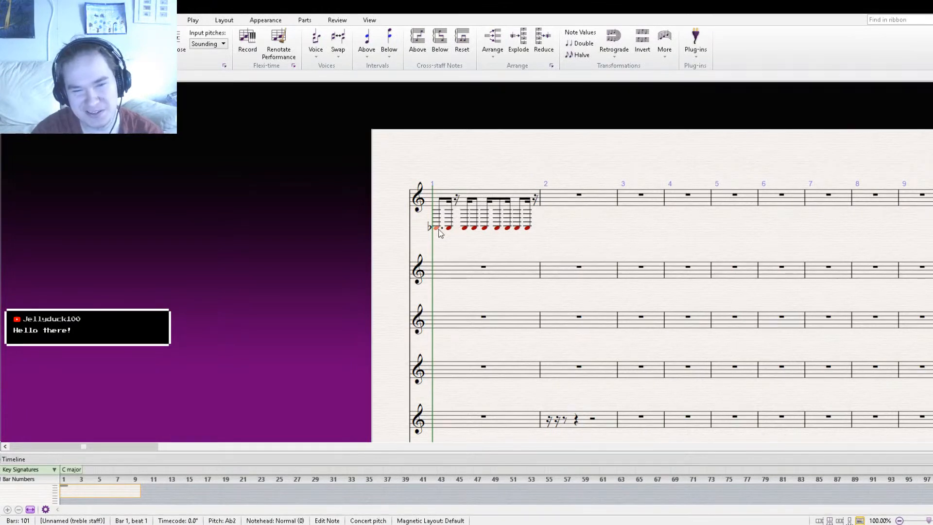
pyautogui.keyDown('ctrl'); pyautogui.click(450, 229); pyautogui.keyUp('ctrl')
pyautogui.press('r')
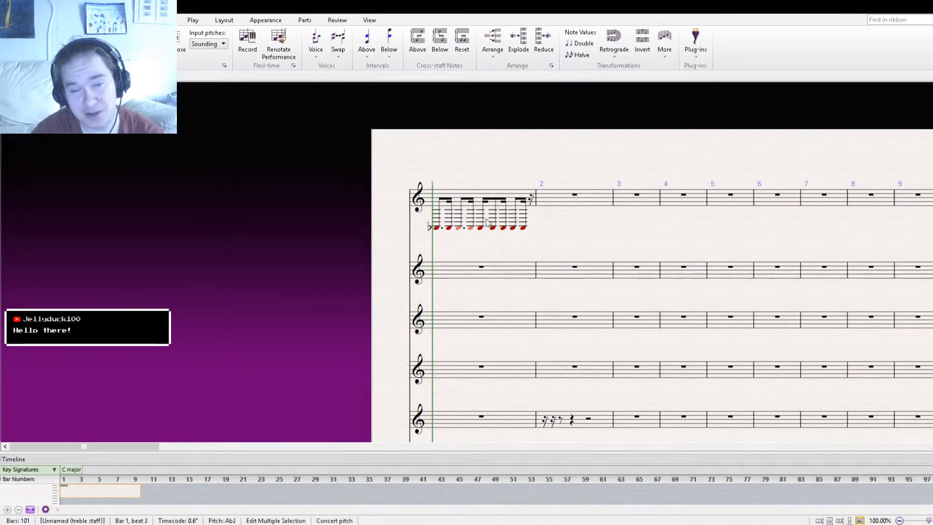
pyautogui.click(480, 230)
pyautogui.hotkey('ctrl', 'v')
pyautogui.click(503, 229)
pyautogui.hotkey('ctrl', 'v')
pyautogui.click(506, 250)
# - Copy the whole dotted-rhythm bar 1 of the top staff into bar 2
pyautogui.click(485, 198)
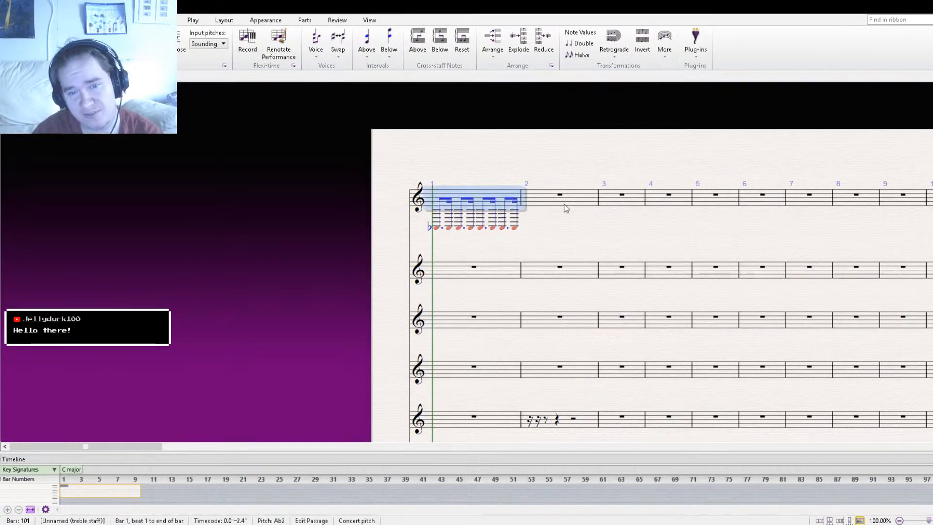
pyautogui.click(566, 208)
pyautogui.hotkey('ctrl', 'v')
pyautogui.click(559, 230)
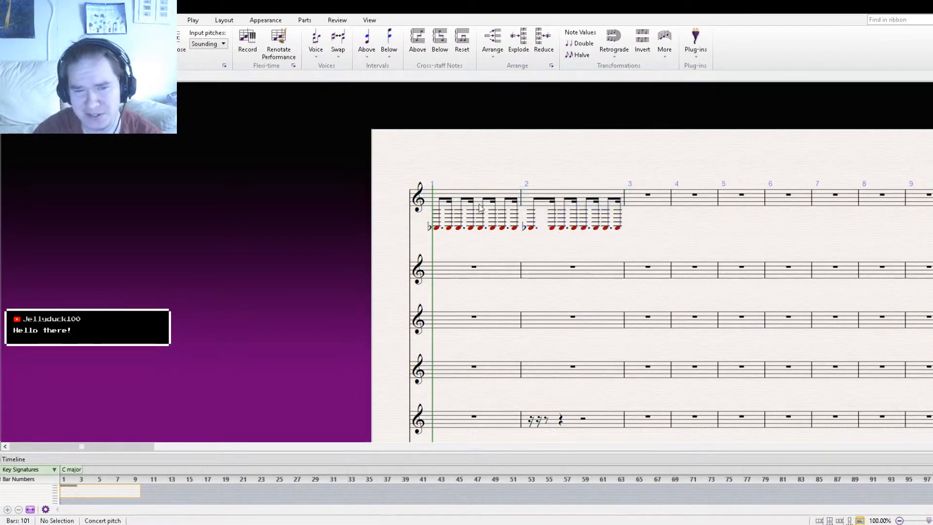
# - Insert one empty bar at the start of the score, before the dotted-rhythm bars
pyautogui.click(459, 198)
pyautogui.click(439, 169)
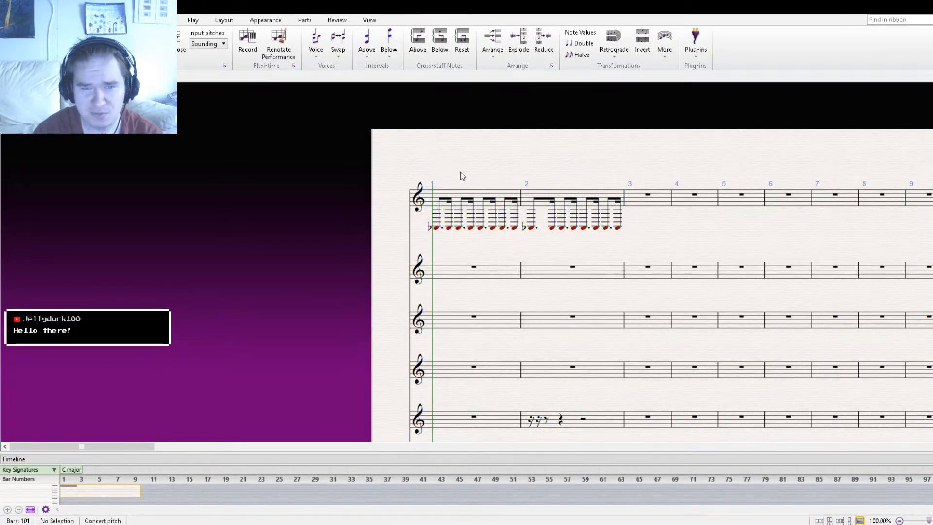
pyautogui.hotkey('ctrl', 'shift', 'b')
pyautogui.click(424, 187)
pyautogui.click(485, 160)
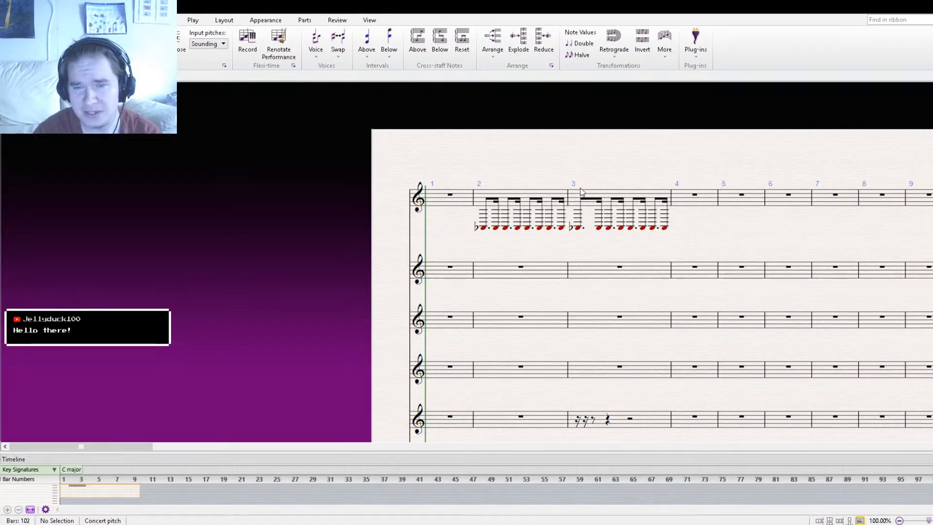
# - Place a double barline at the end of the empty first bar
pyautogui.hotkey('ctrl', 'shift', 'd')
pyautogui.click(474, 197)
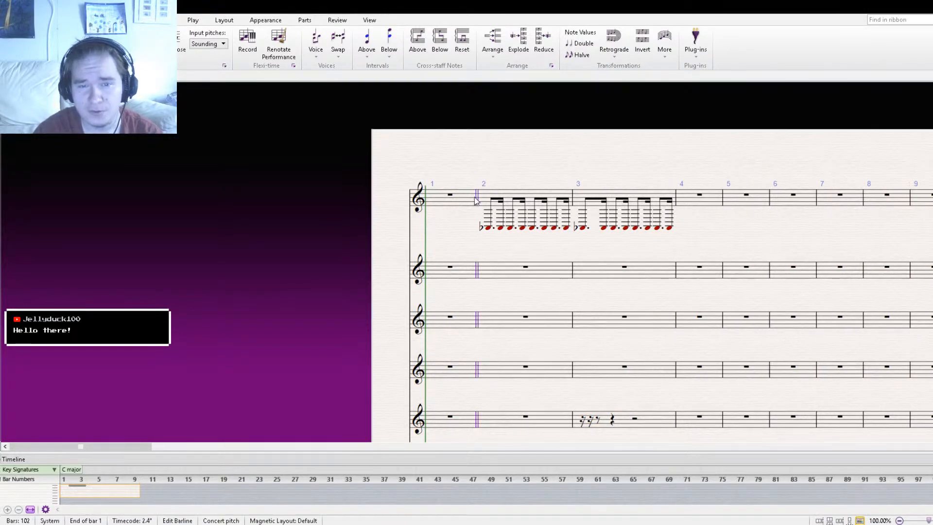
pyautogui.press('Escape')
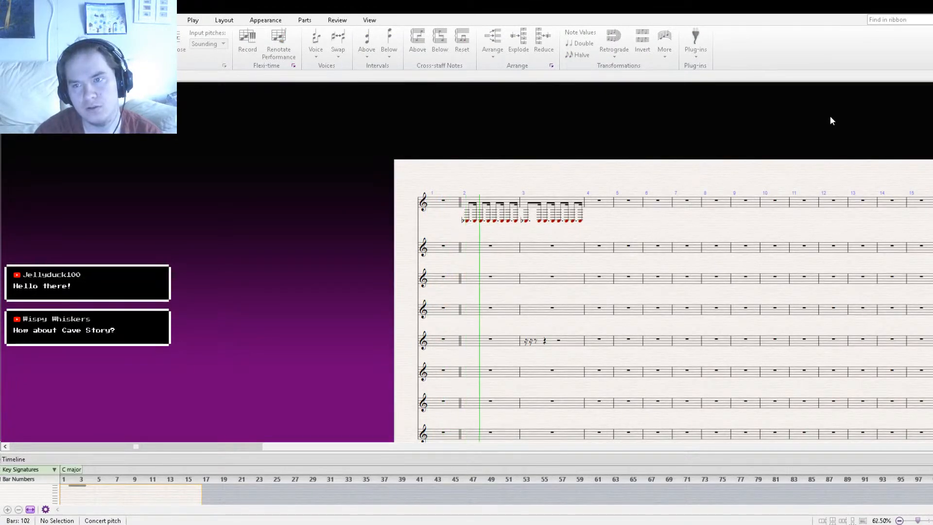
# - Add a tempo marking of quarter note = 150 above bar 1
pyautogui.scroll(3, 585, 171)
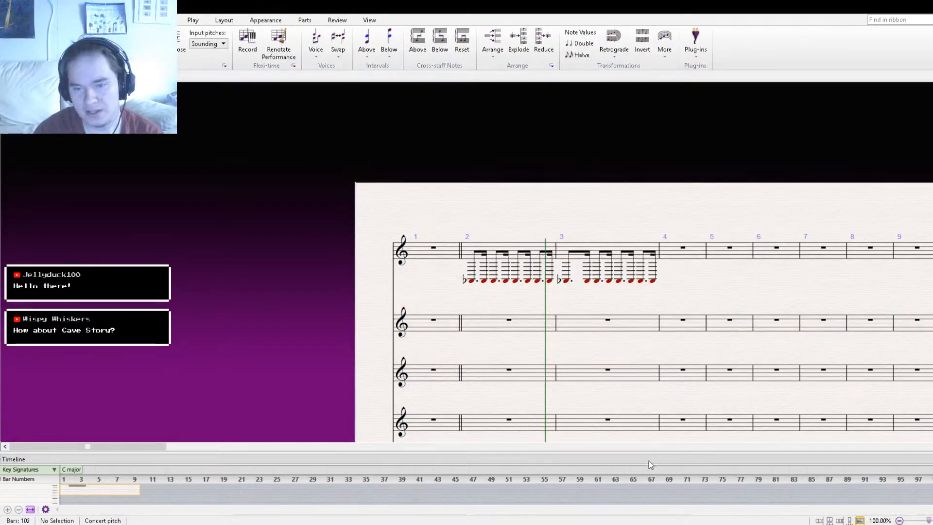
pyautogui.click(420, 225)
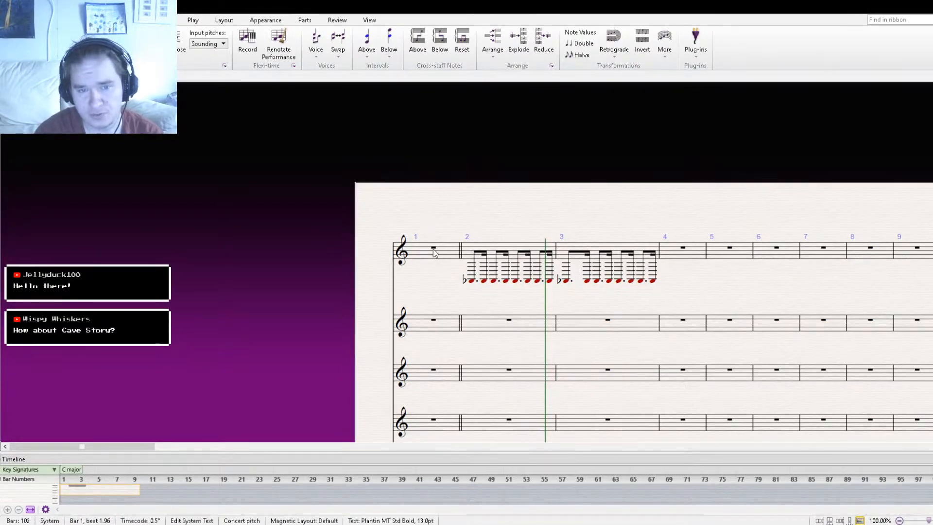
pyautogui.write('= 1')
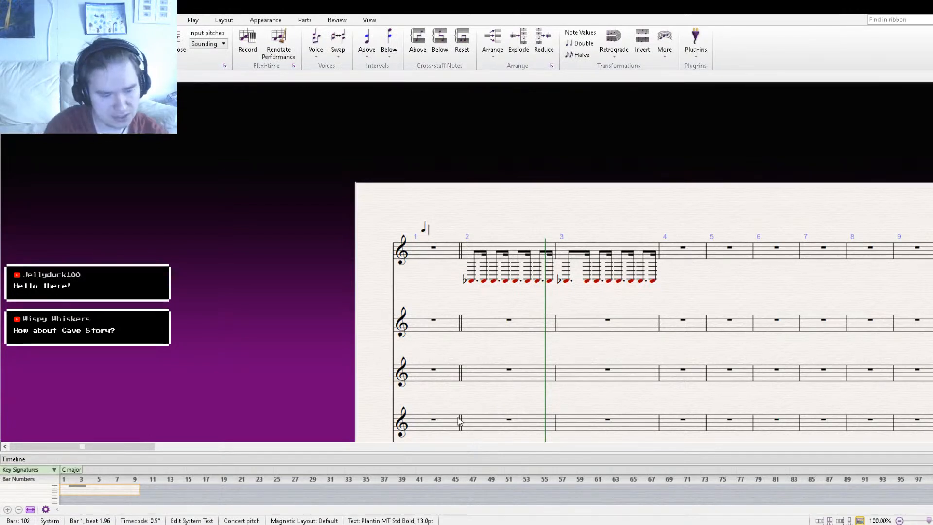
pyautogui.write('50')
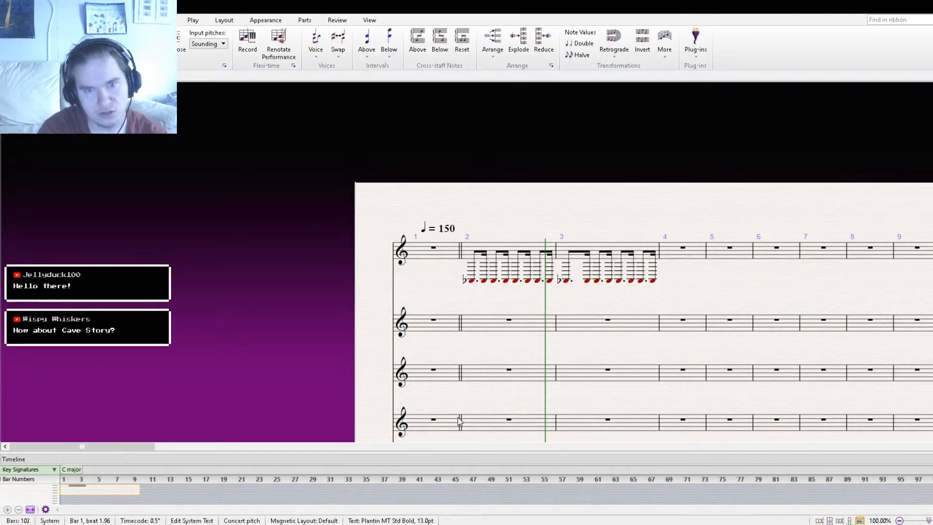
pyautogui.press('Escape')
pyautogui.scroll(-2, 467, 427)
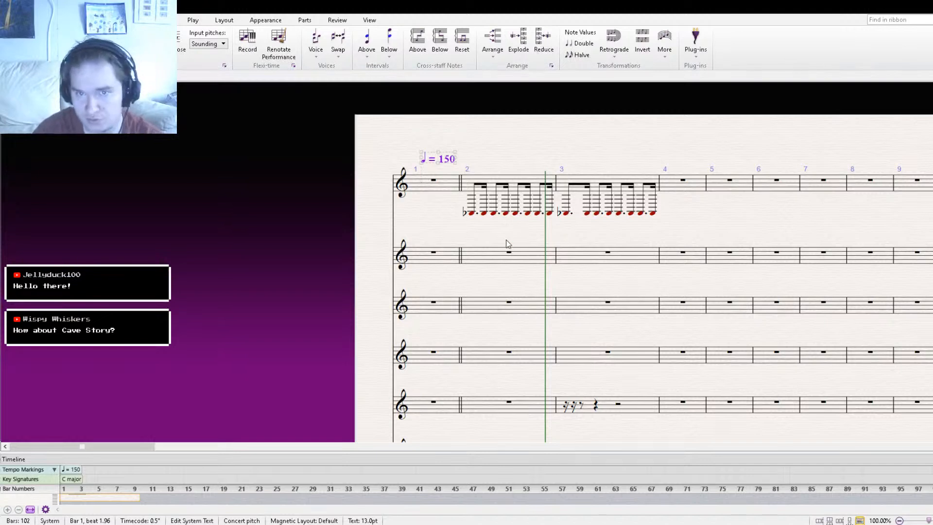
pyautogui.press('Escape')
# - Move the playback line to the start of bar 2, play the dotted passage and stop in bar 3
pyautogui.press(']')
pyautogui.press('[')
pyautogui.press('[')
pyautogui.press('[')
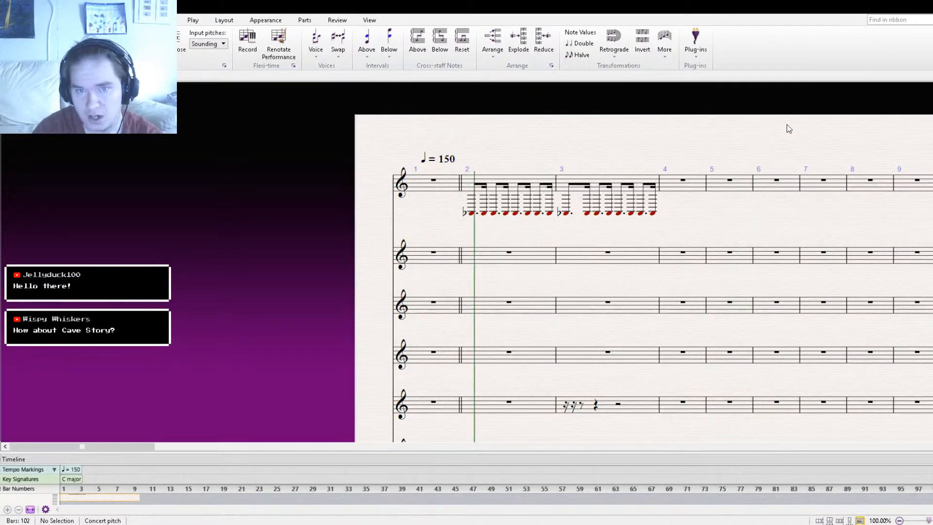
pyautogui.press('space')
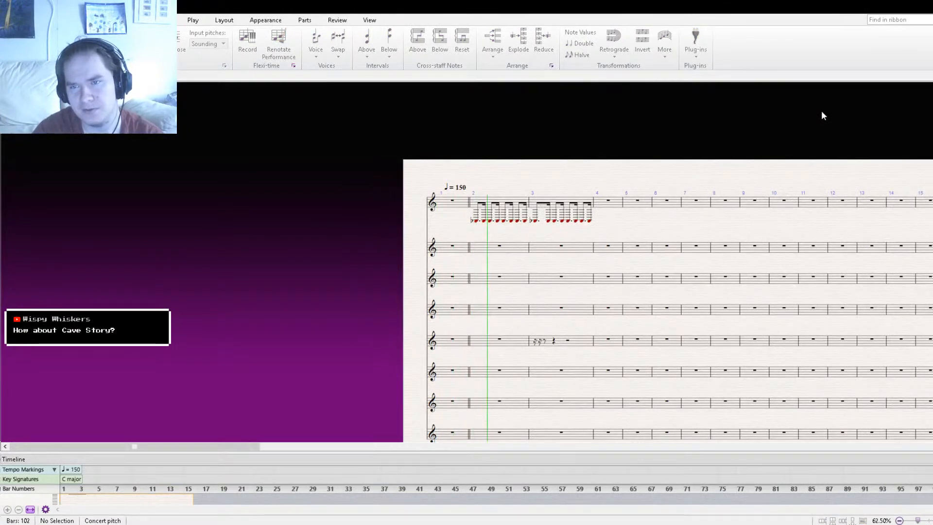
pyautogui.press('space')
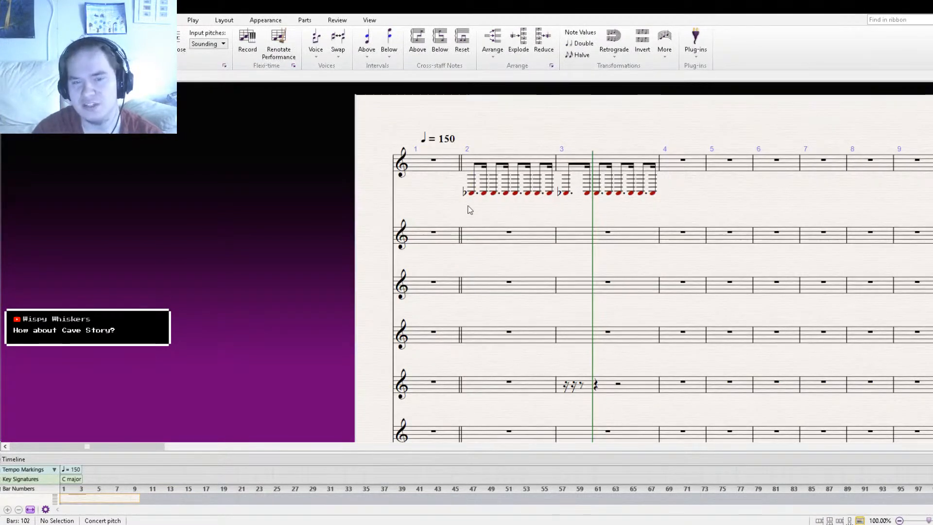
# - Shorten bar 2's first dotted note to a plain eighth and fill the resulting sixteenth rest with the same low A-flat
pyautogui.click(483, 193)
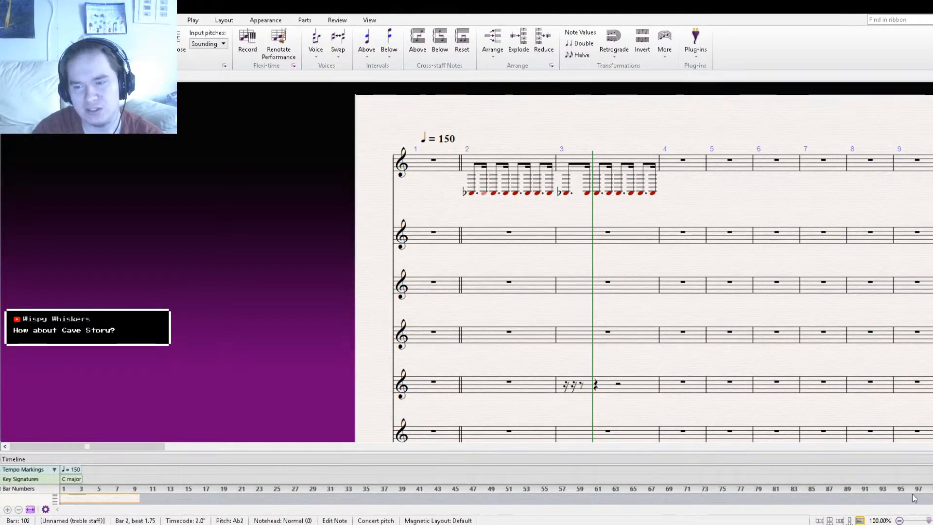
pyautogui.click(473, 193)
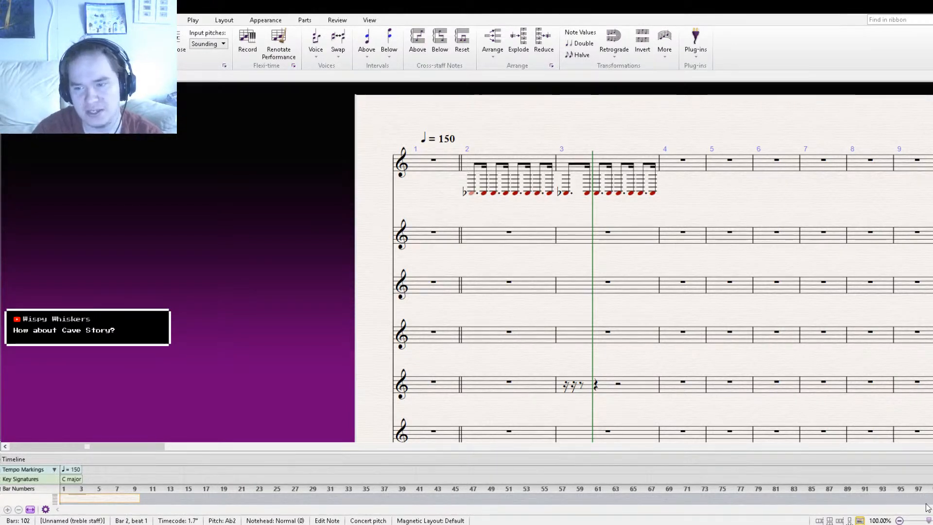
pyautogui.press('KP_Decimal')
pyautogui.click(482, 175)
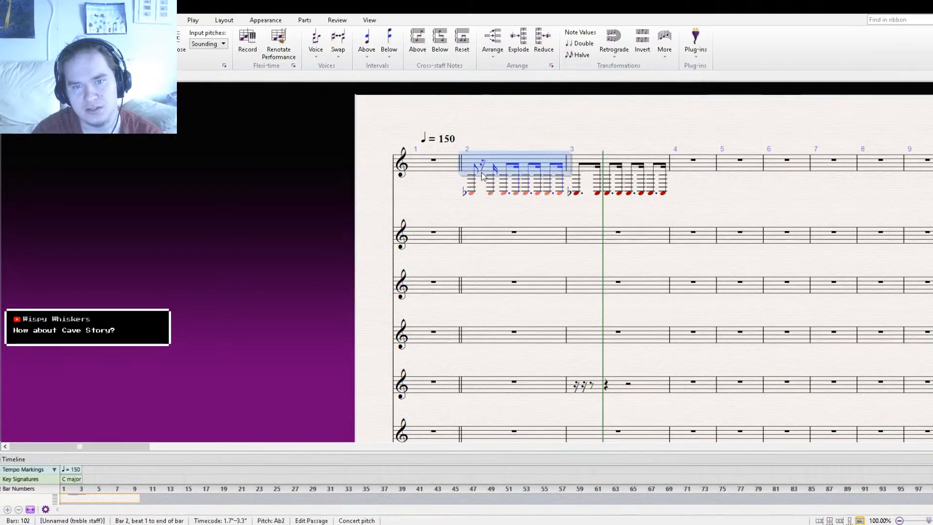
pyautogui.click(482, 168)
pyautogui.press('a')
pyautogui.click(471, 195)
pyautogui.press('Escape')
# - Copy bar 2's opening eighth-sixteenth A-flat pair and paste it back to back through bar 2, crossing the barline into bar 3
pyautogui.click(471, 193)
pyautogui.keyDown('ctrl'); pyautogui.click(481, 193); pyautogui.keyUp('ctrl')
pyautogui.hotkey('ctrl', 'c')
pyautogui.click(491, 193)
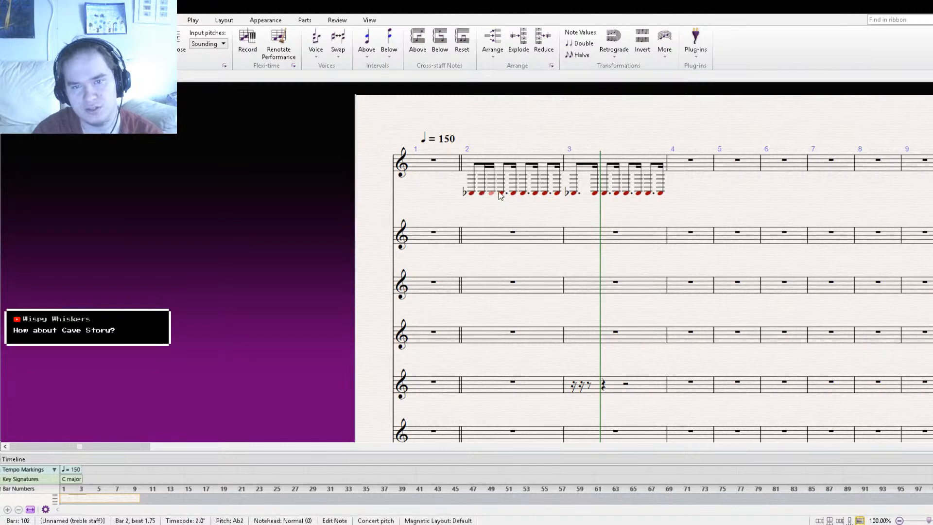
pyautogui.hotkey('ctrl', 'v')
pyautogui.click(517, 169)
pyautogui.hotkey('ctrl', 'v')
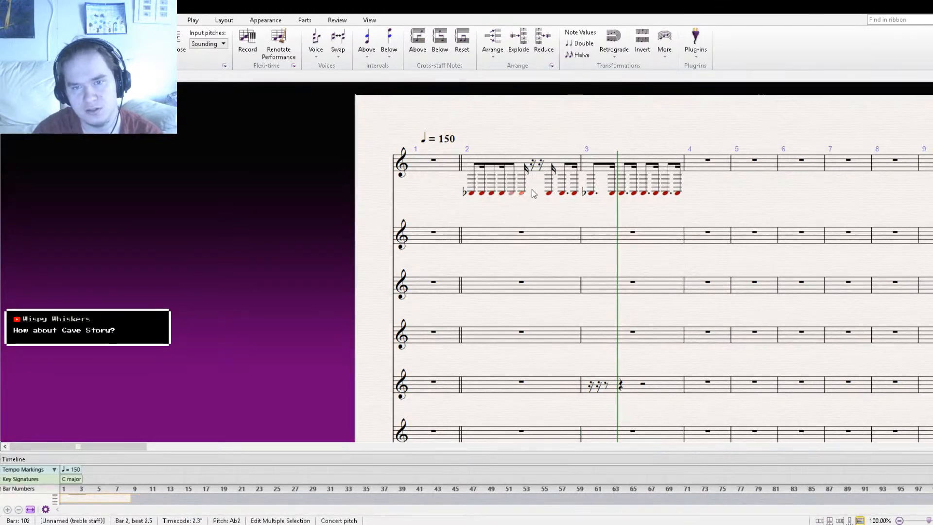
pyautogui.click(533, 169)
pyautogui.hotkey('ctrl', 'v')
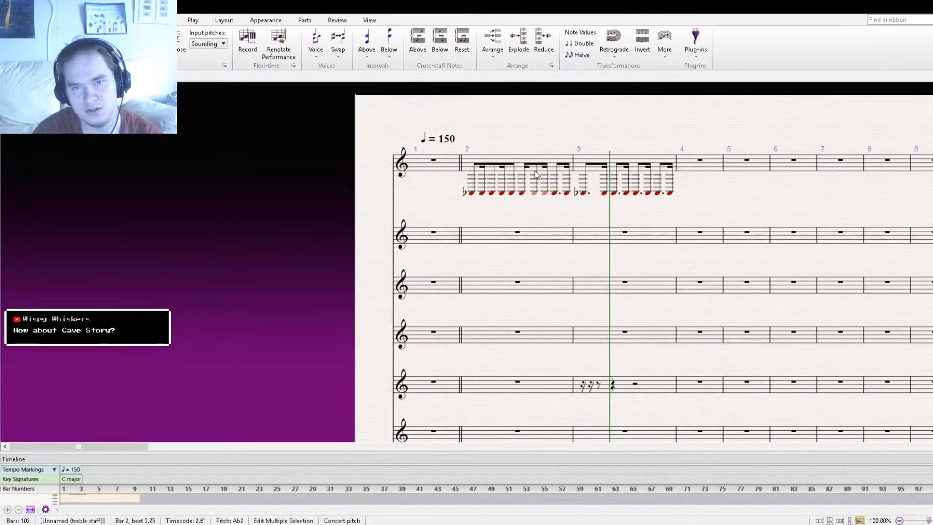
pyautogui.click(554, 195)
pyautogui.hotkey('ctrl', 'v')
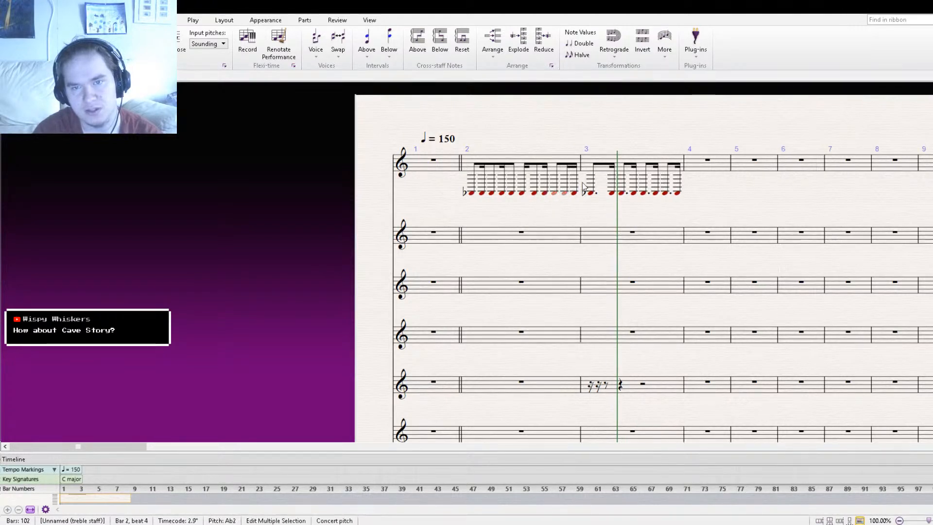
pyautogui.click(574, 187)
pyautogui.hotkey('ctrl', 'v')
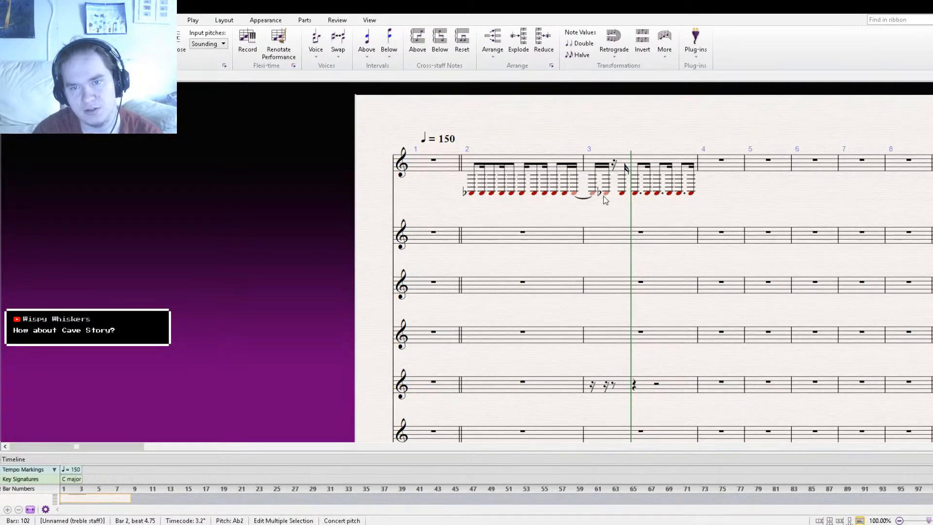
# - Continue pasting the eighth-sixteenth A-flat pair back to back until bar 3 is filled
pyautogui.click(616, 171)
pyautogui.hotkey('ctrl', 'v')
pyautogui.click(641, 166)
pyautogui.hotkey('ctrl', 'v')
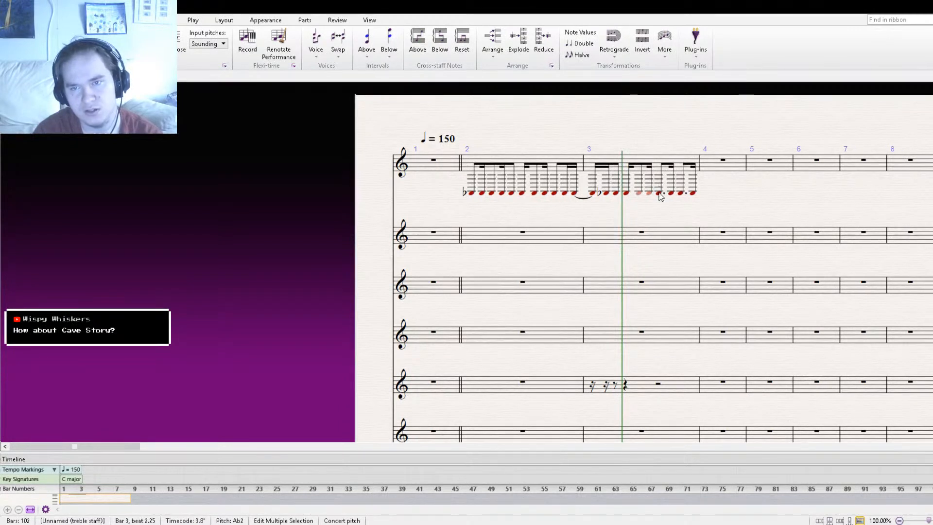
pyautogui.click(660, 195)
pyautogui.hotkey('ctrl', 'v')
pyautogui.click(688, 194)
pyautogui.hotkey('ctrl', 'v')
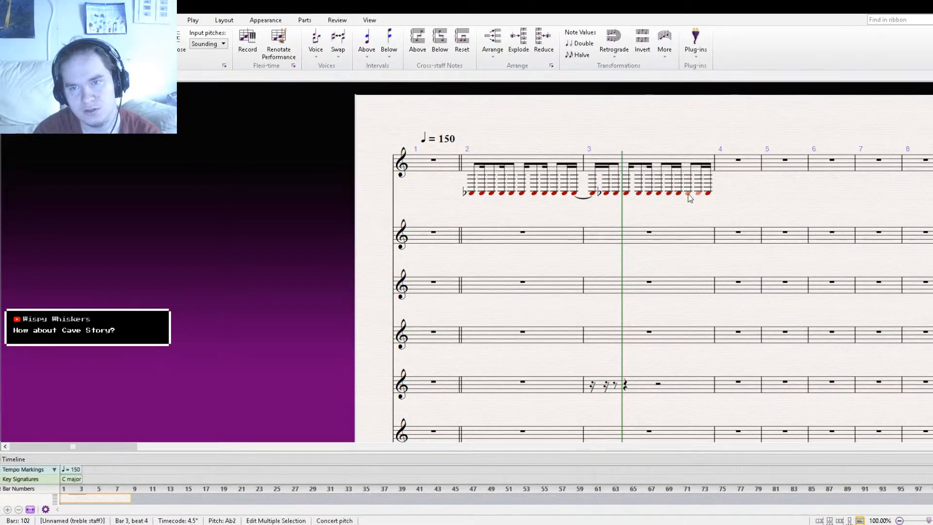
# - Clear the selection, return the playback line to the start and play the new rhythm, stopping in bar 4
pyautogui.press('Escape')
pyautogui.hotkey('ctrl', '[')
pyautogui.press('space')
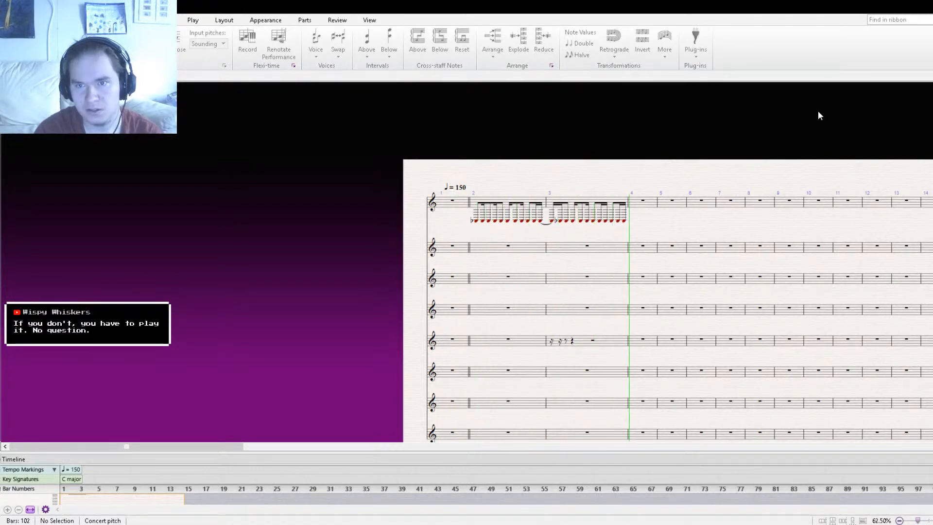
pyautogui.press('space')
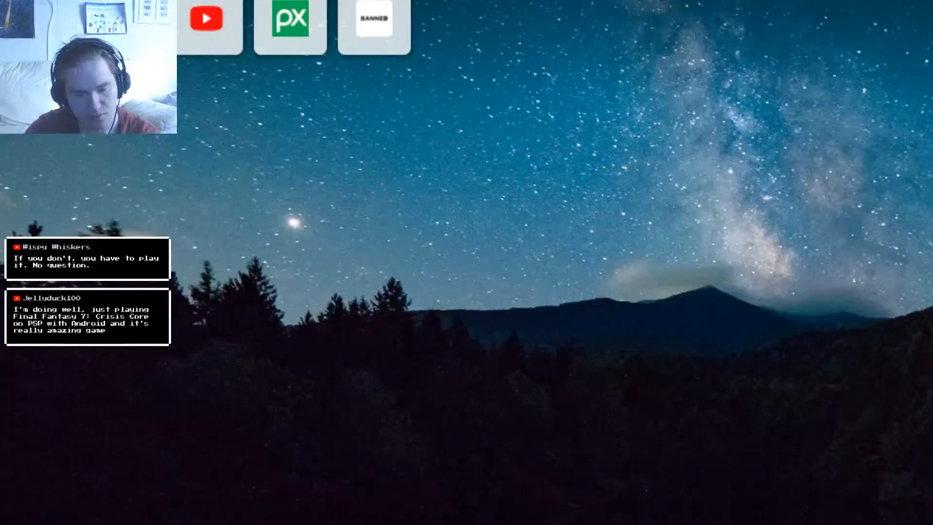
# - Search the web for Cave Story images in the browser and view enlarged artwork from the results
pyautogui.press('Return')
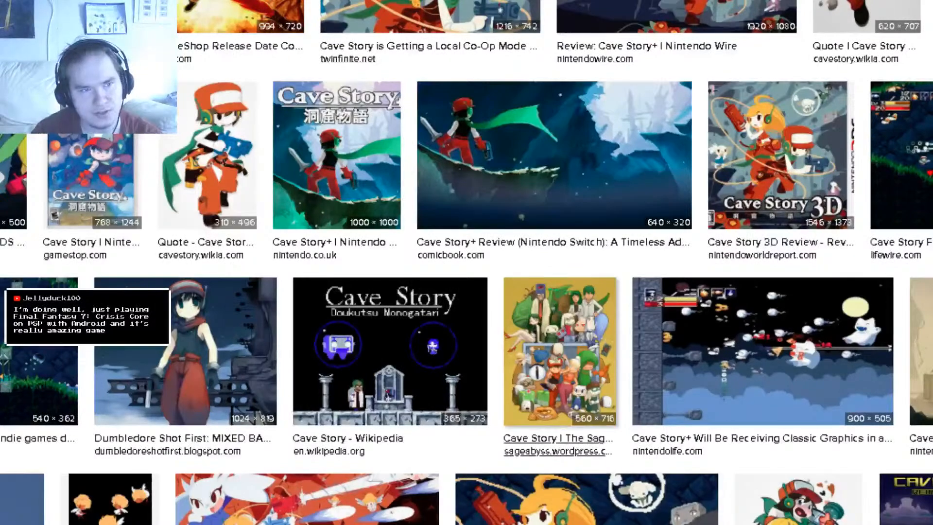
pyautogui.hotkey('alt', 'Left')
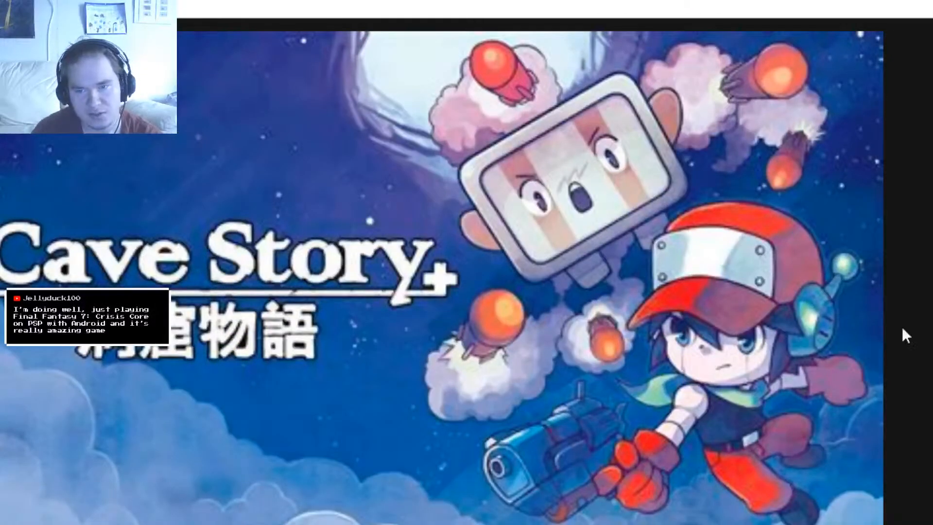
pyautogui.scroll(1, 928, 327)
pyautogui.scroll(-8, 928, 327)
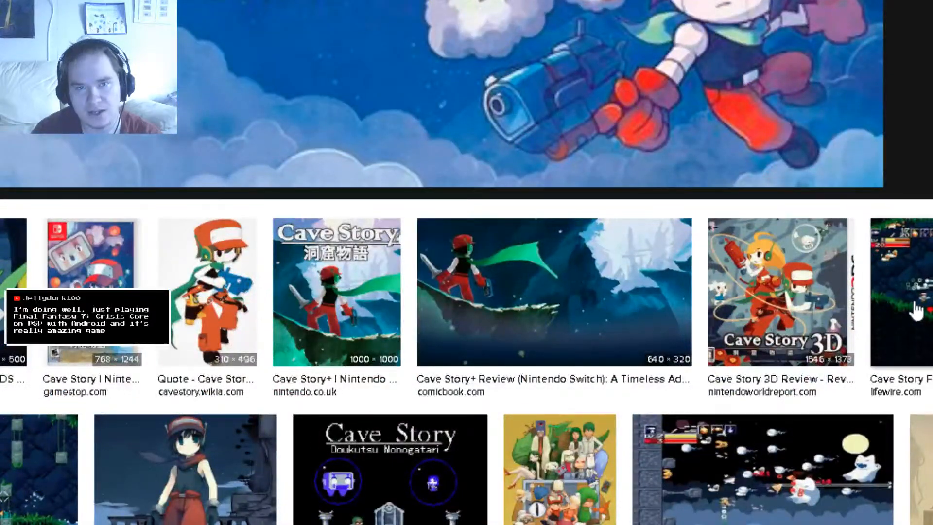
pyautogui.scroll(8, 917, 311)
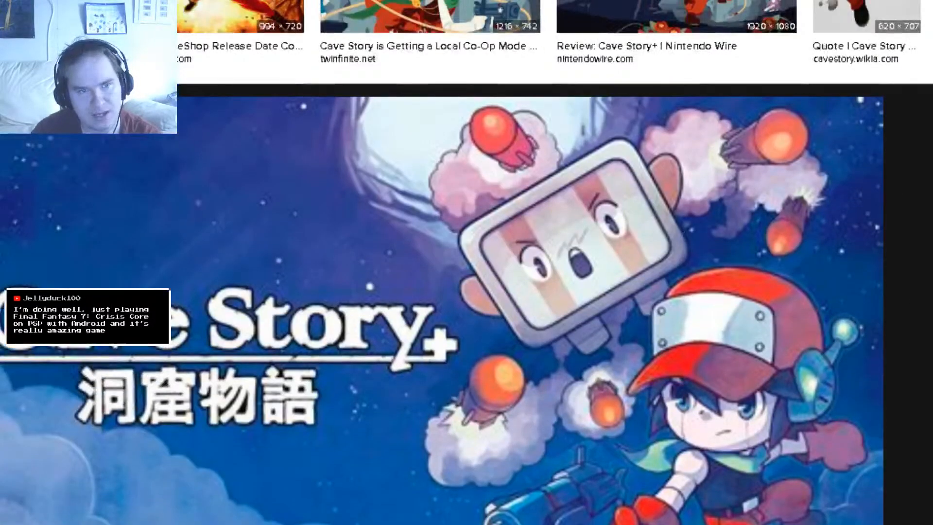
pyautogui.click(240, 15)
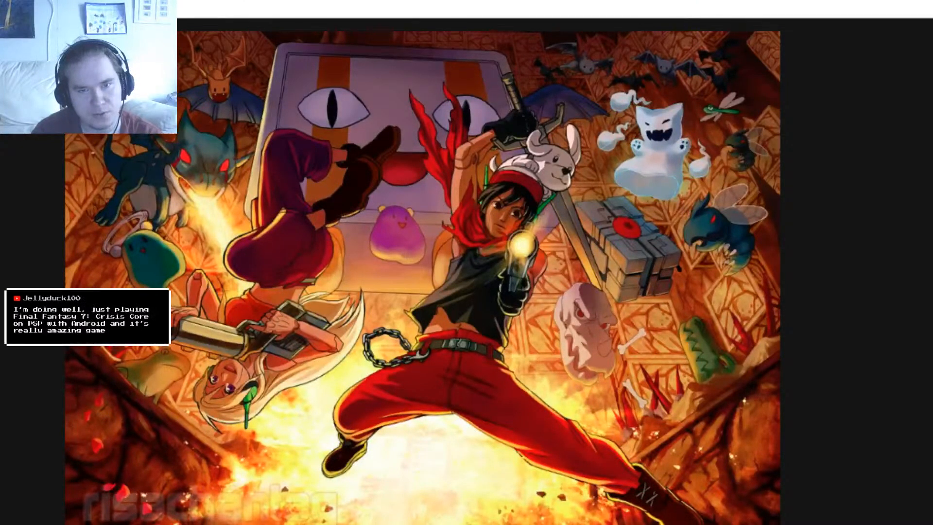
pyautogui.scroll(1, 466, 291)
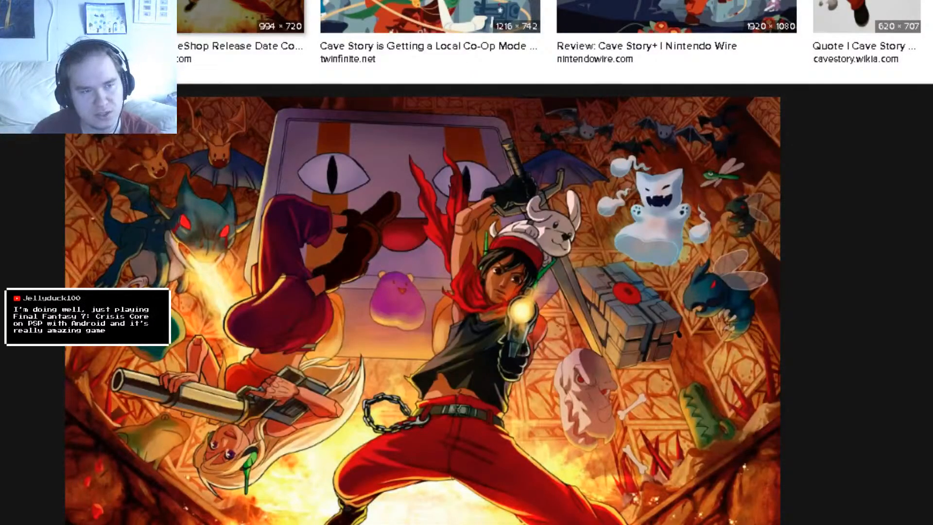
# - Switch to the Cave Story+ Part 2 gameplay video, mute it and adjust its playback quality while watching
pyautogui.hotkey('ctrl', 'Tab')
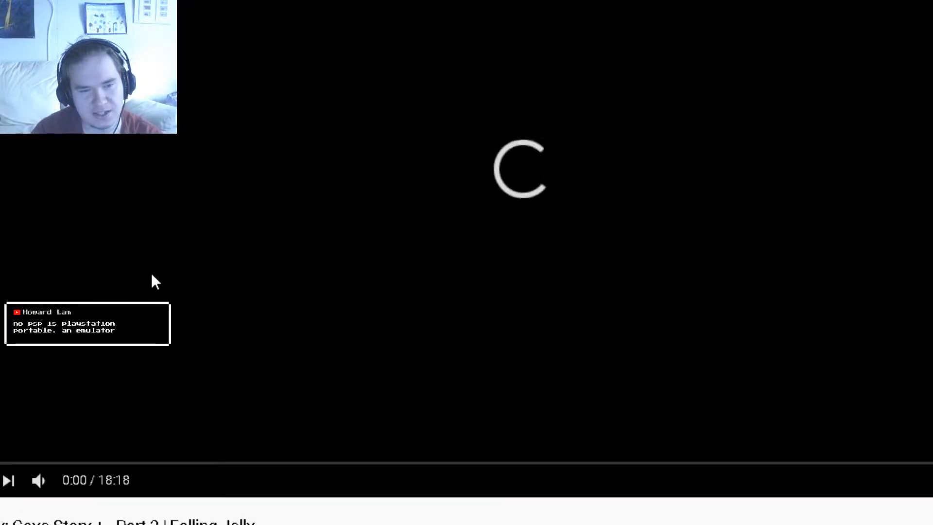
pyautogui.click(37, 480)
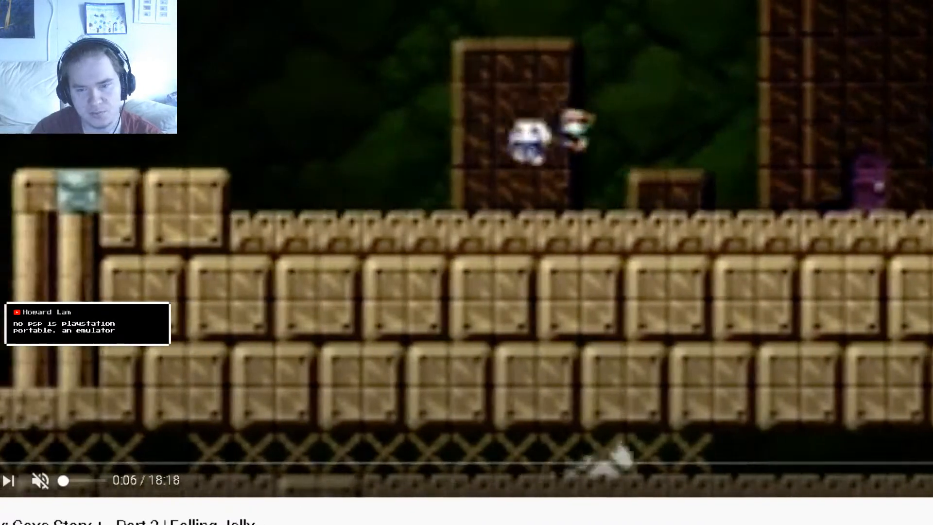
pyautogui.click(930, 480)
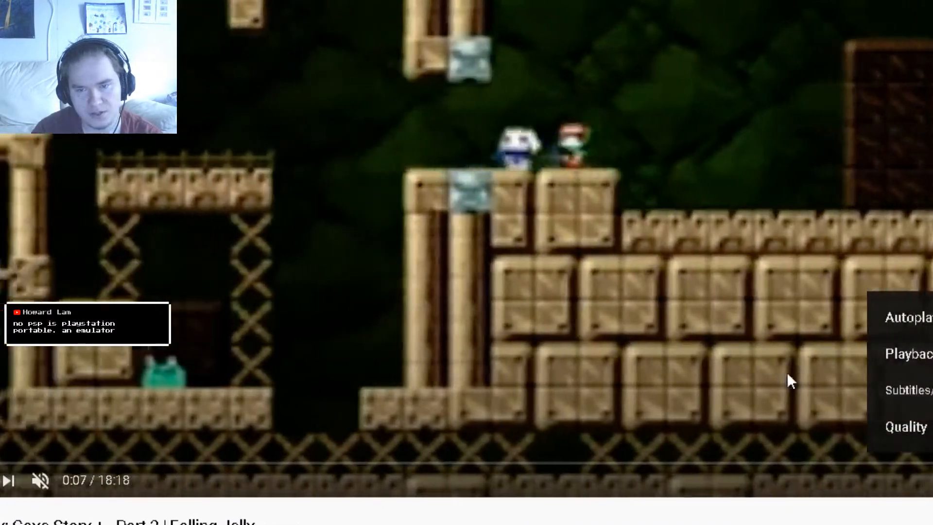
pyautogui.click(689, 330)
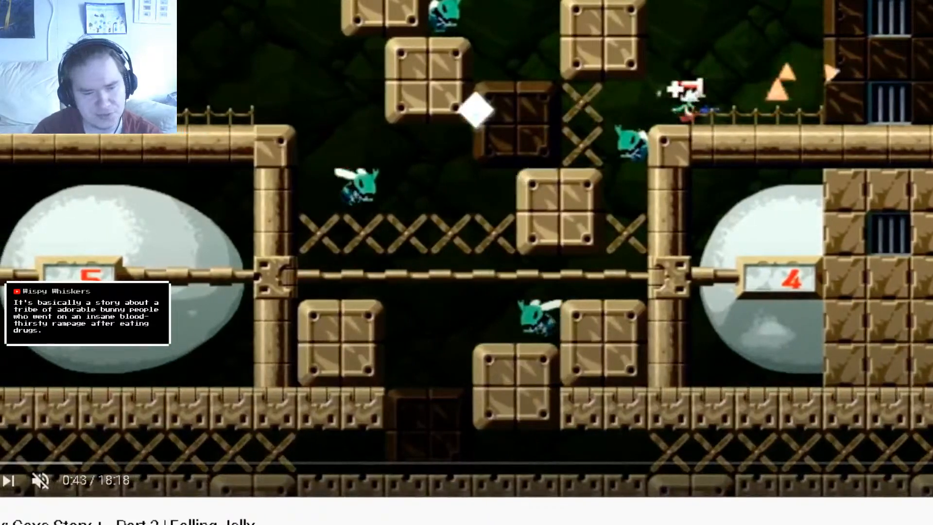
# - Switch back to the score in Sibelius, play it from bar 1, stop in bar 4 and clear the selection
pyautogui.hotkey('alt', 'Tab')
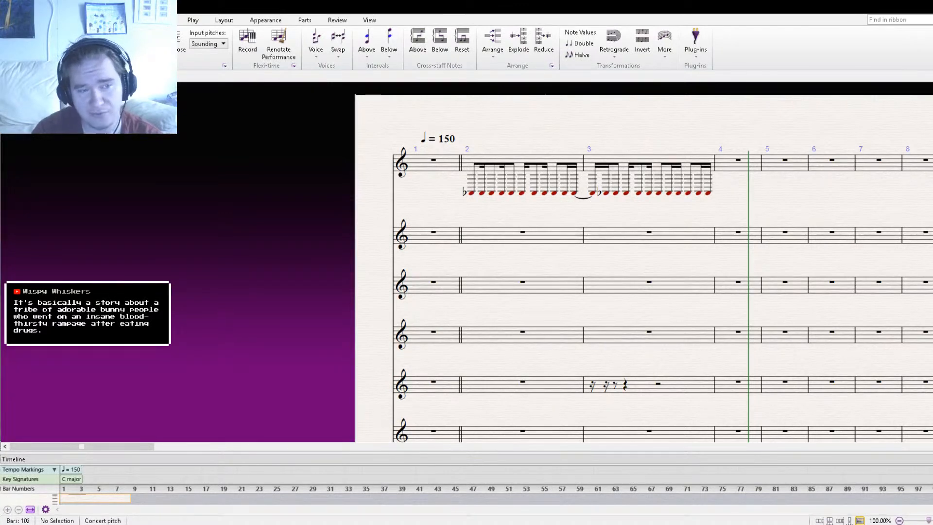
pyautogui.moveTo(491, 211); pyautogui.dragTo(359, 297)
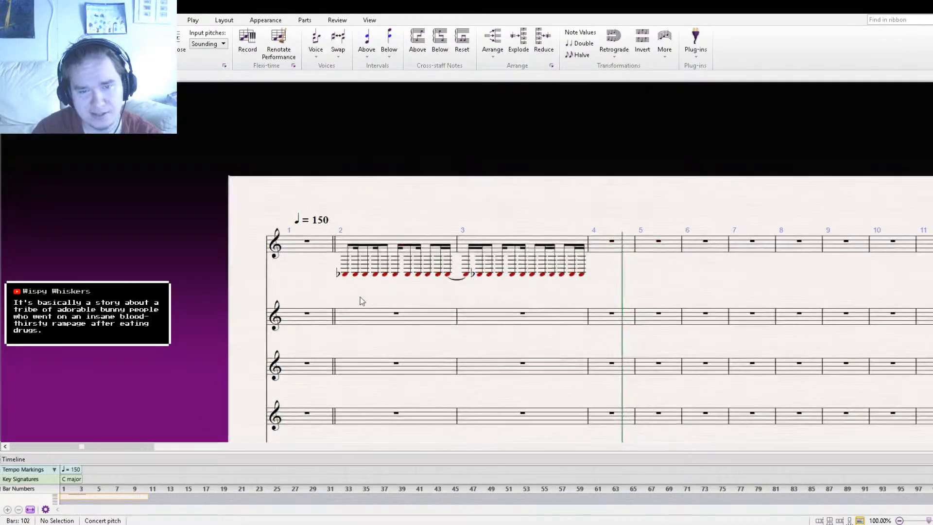
pyautogui.click(413, 241)
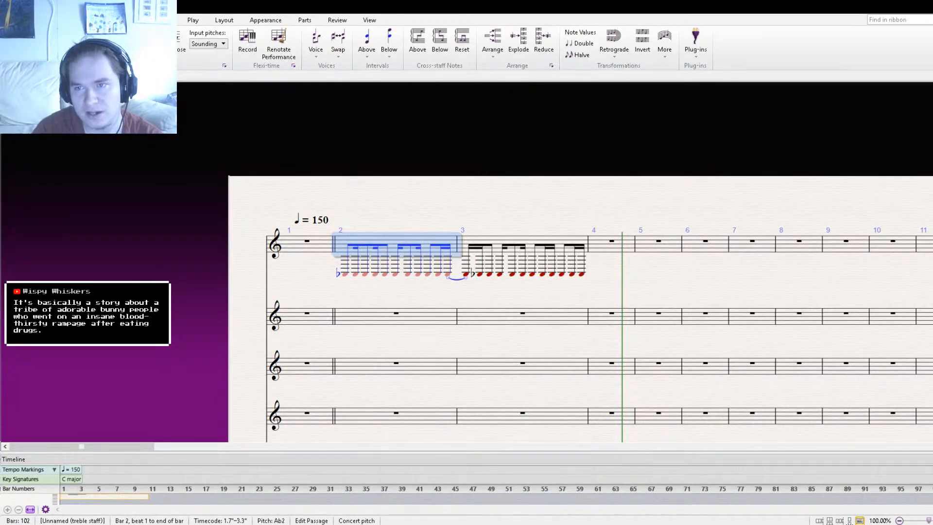
pyautogui.press('[')
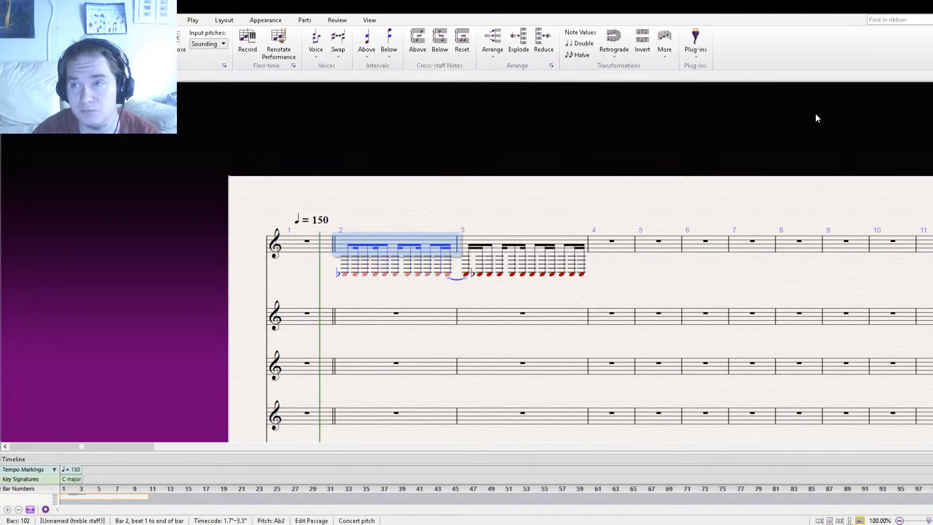
pyautogui.press('space')
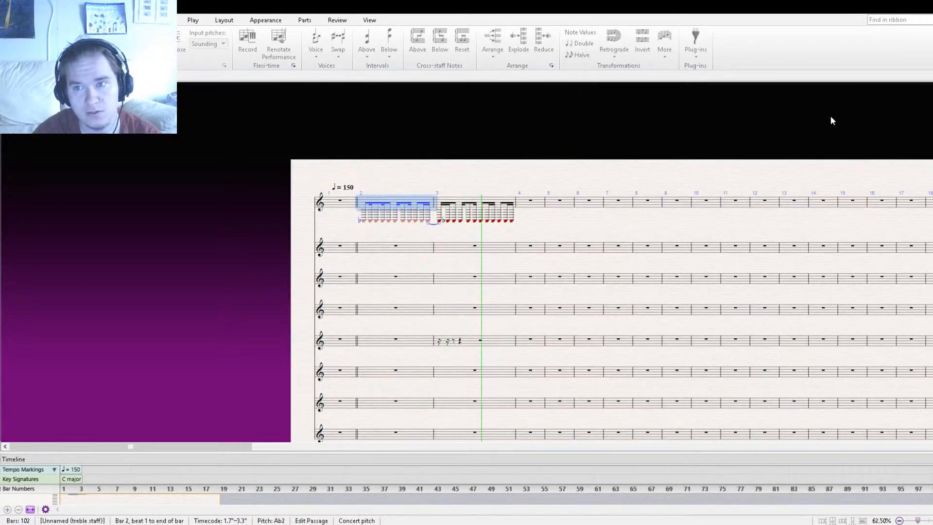
pyautogui.press('space')
pyautogui.press('Escape')
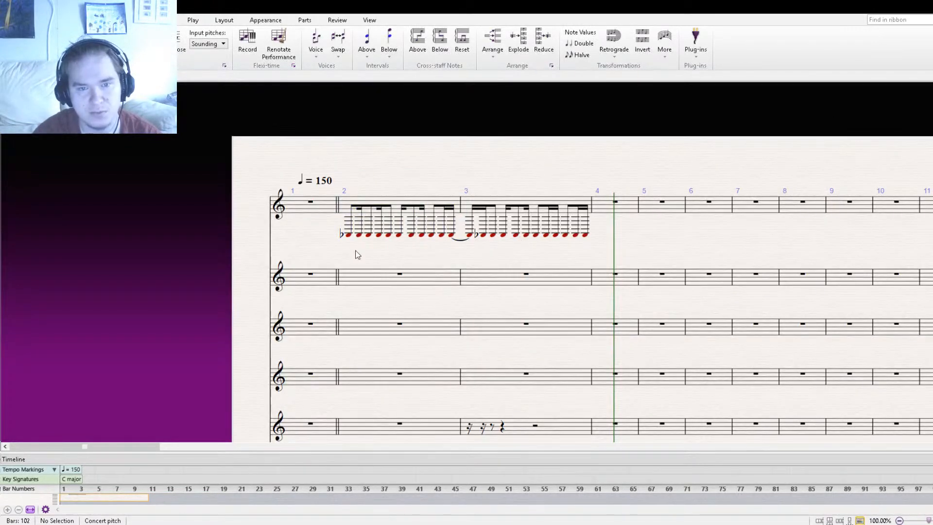
# - Check the A-flat notes one by one across bar 2 and into the start of bar 3
pyautogui.click(348, 236)
pyautogui.click(369, 236)
pyautogui.click(388, 236)
pyautogui.click(411, 237)
pyautogui.click(432, 238)
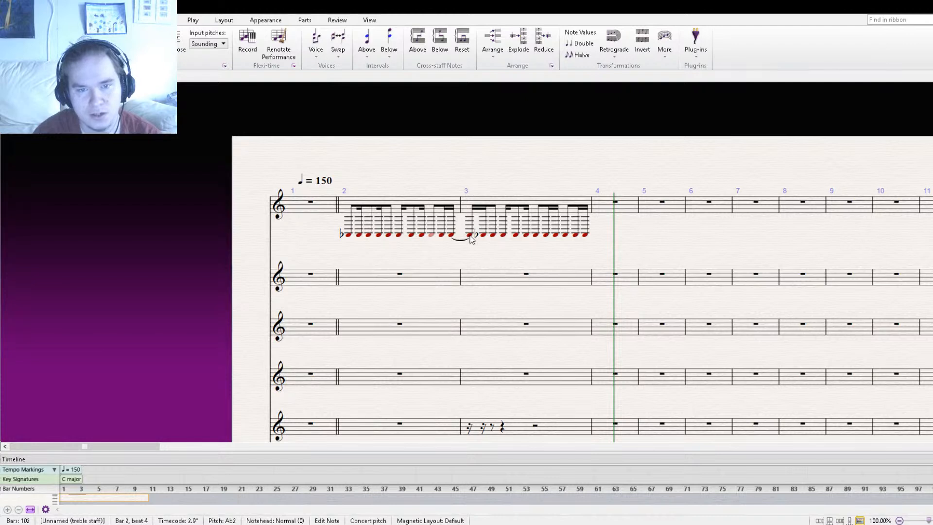
pyautogui.click(441, 236)
pyautogui.click(451, 236)
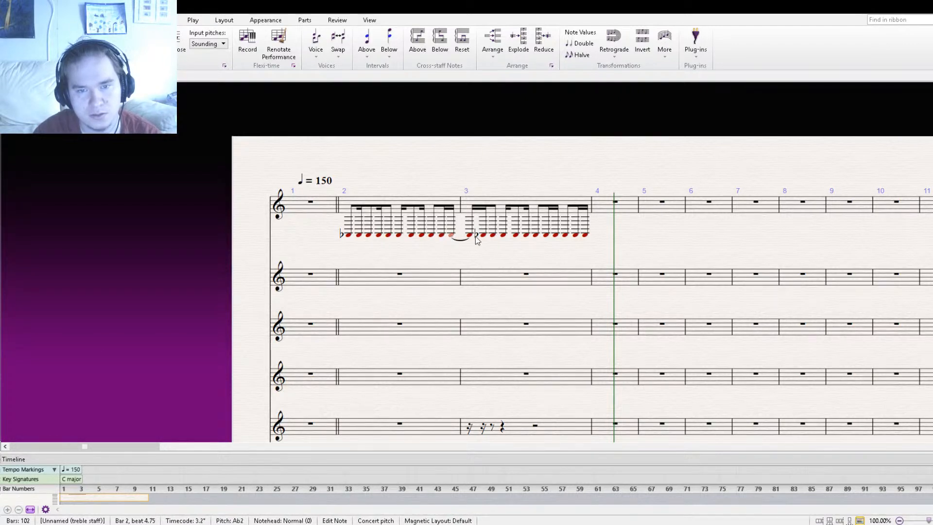
pyautogui.click(494, 236)
pyautogui.press('Escape')
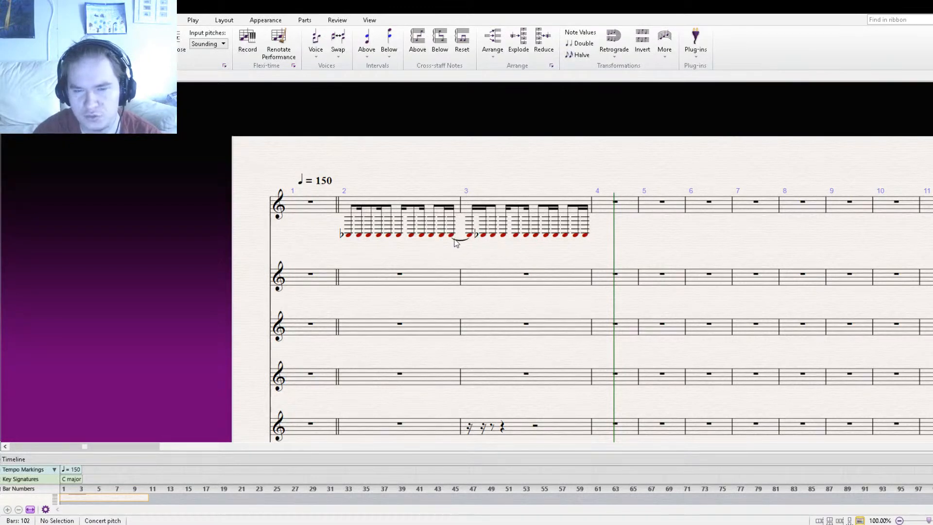
# - Select bar 2 of the top staff, return the playback line to the start and play the score again
pyautogui.click(454, 200)
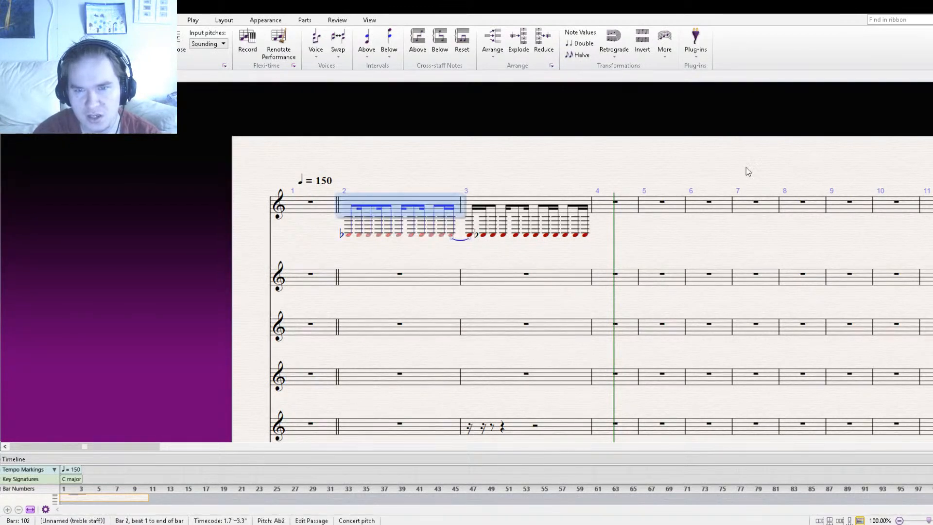
pyautogui.hotkey('ctrl', '[')
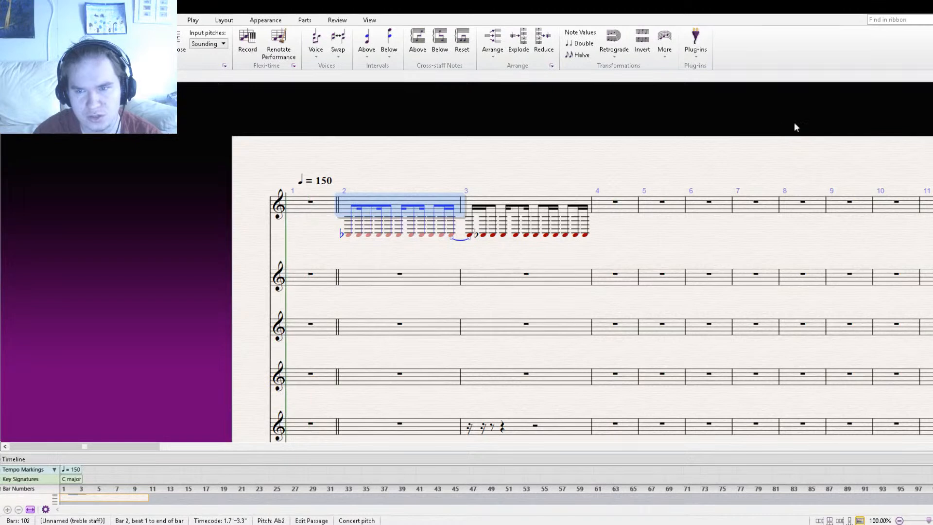
pyautogui.hotkey('ctrl', '-')
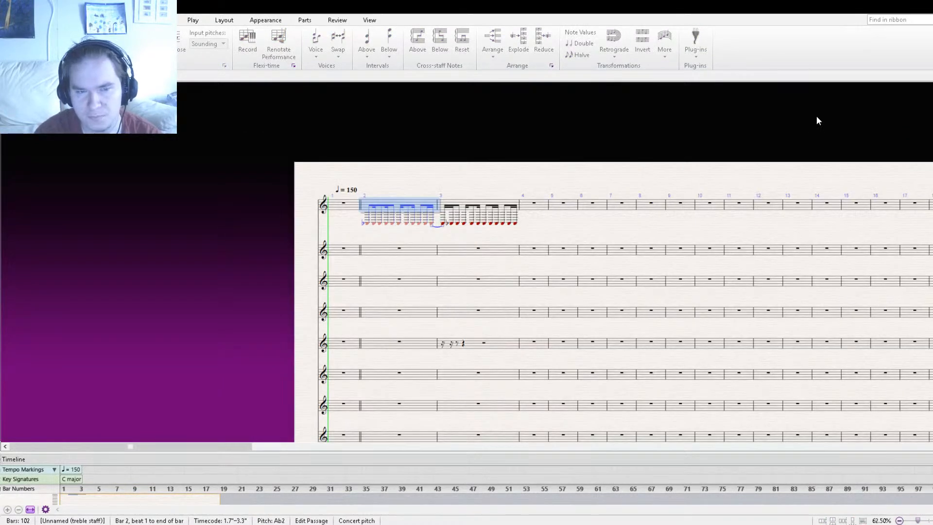
pyautogui.press('space')
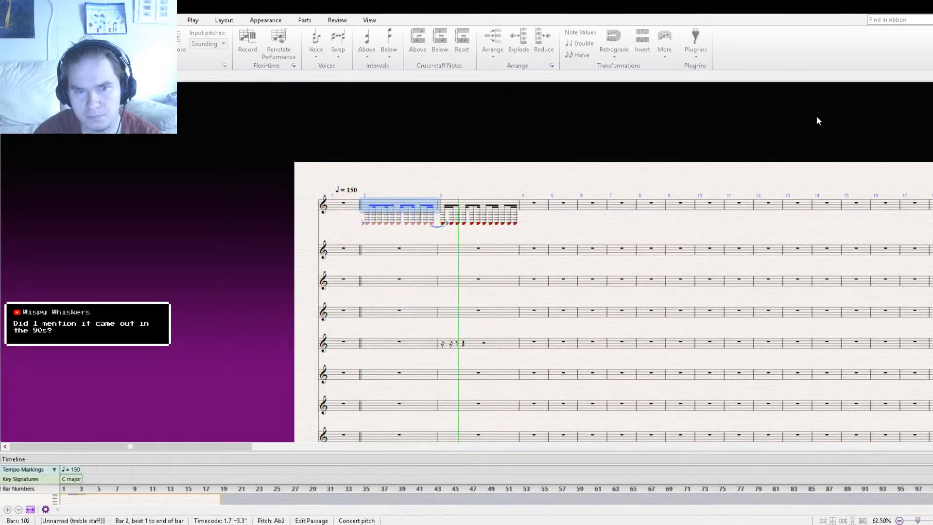
# - Stop playback, remove the tie joining the last A-flat of bar 2 to bar 3 and clear the selection
pyautogui.press('space')
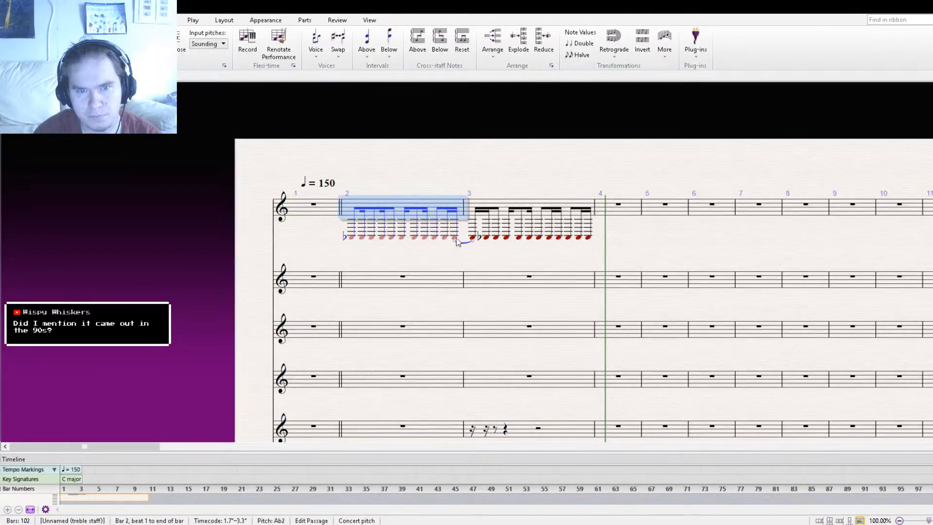
pyautogui.click(455, 238)
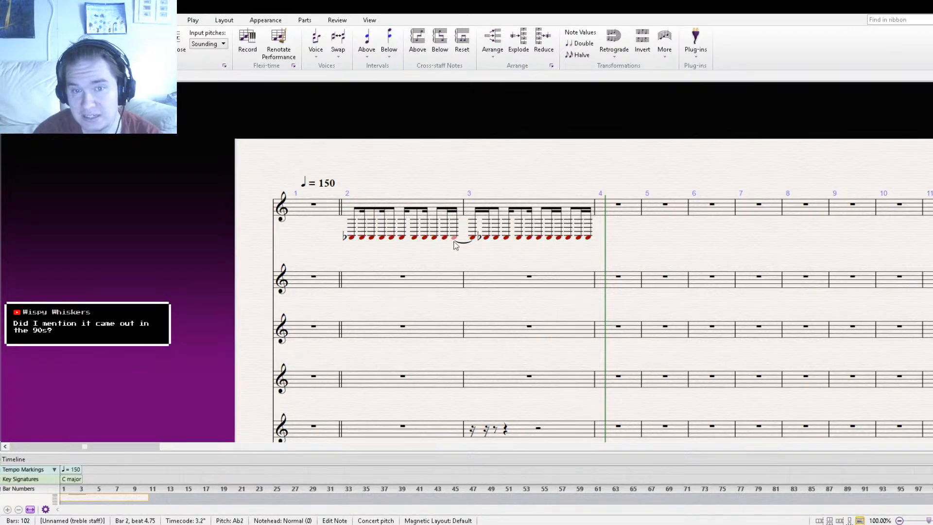
pyautogui.press('KP_Enter')
pyautogui.press('Escape')
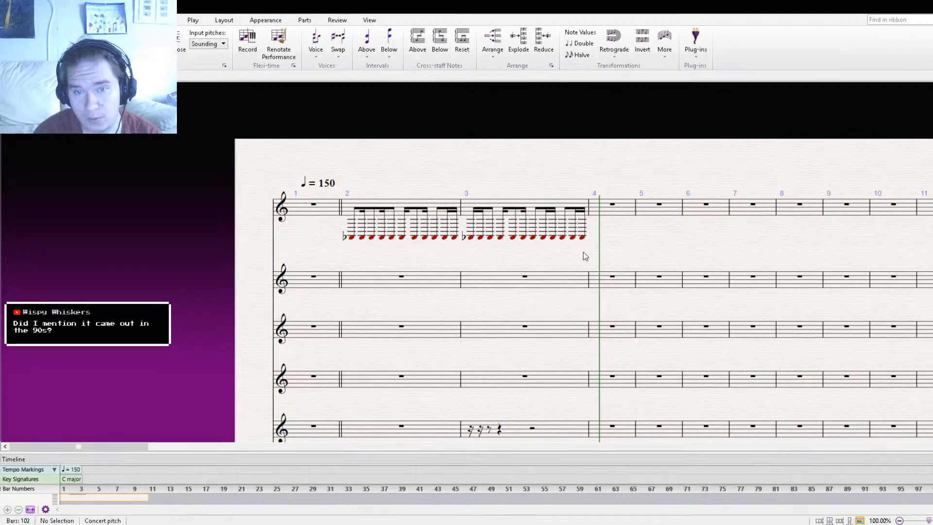
# - Return the playback line to bar 1, play through the A-flat rhythm in bars 2 and 3, and stop
pyautogui.press(']')
pyautogui.press('[')
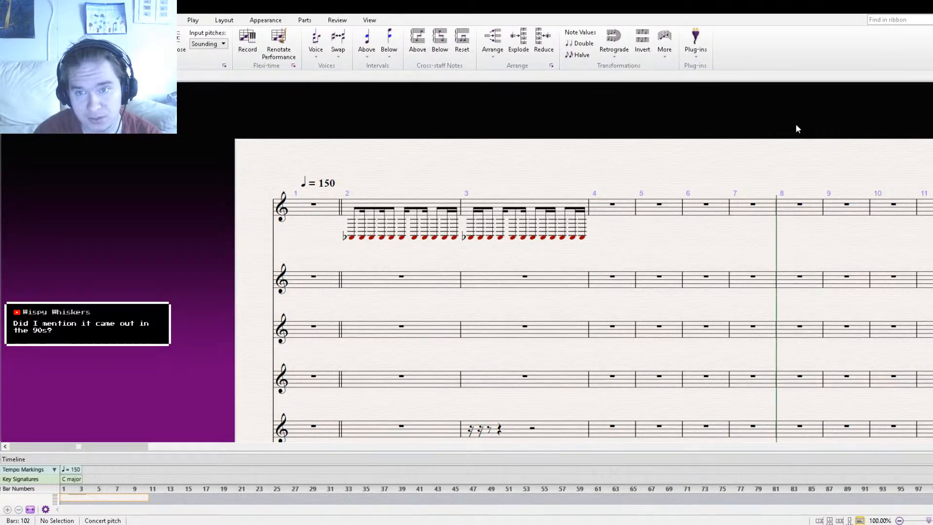
pyautogui.press('[')
pyautogui.hotkey('ctrl', '[')
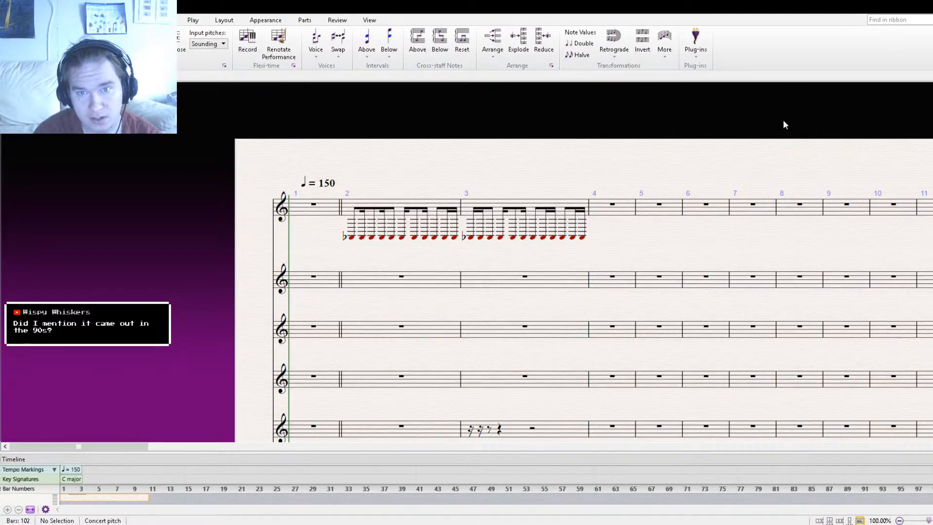
pyautogui.hotkey('ctrl', '-')
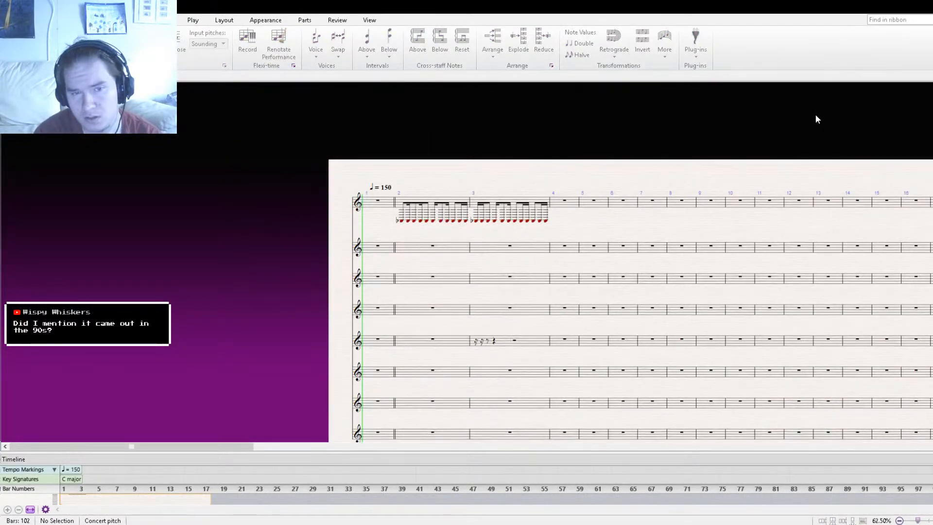
pyautogui.press('space')
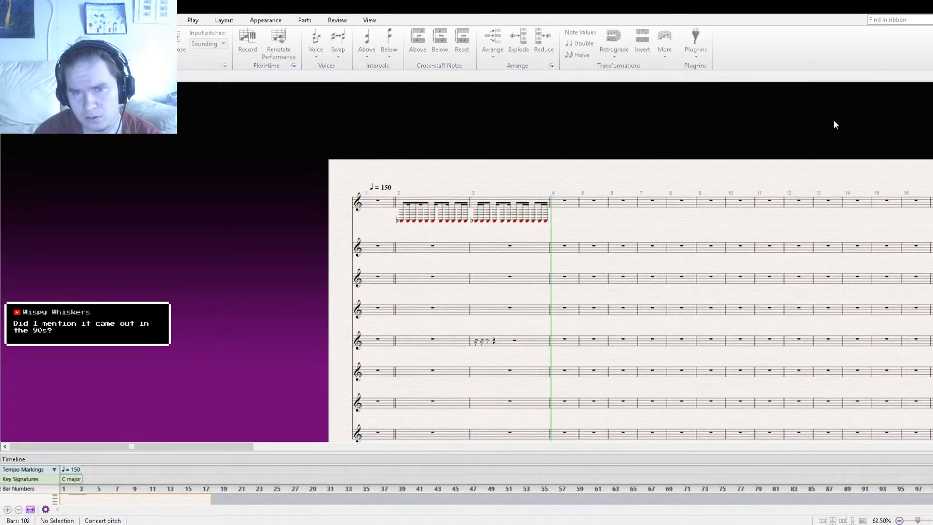
pyautogui.press('space')
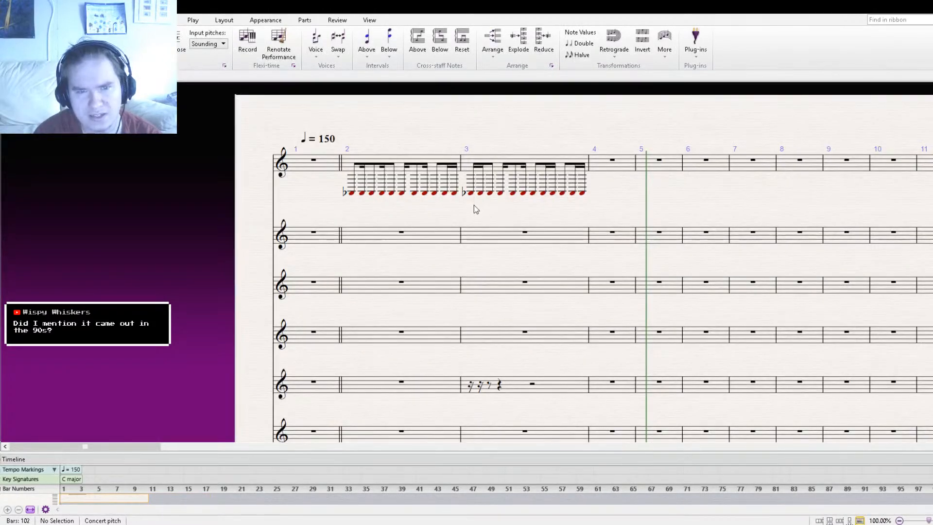
# - Restore the tie from the last A-flat of bar 2 to the first note of bar 3
pyautogui.moveTo(474, 205); pyautogui.dragTo(466, 234)
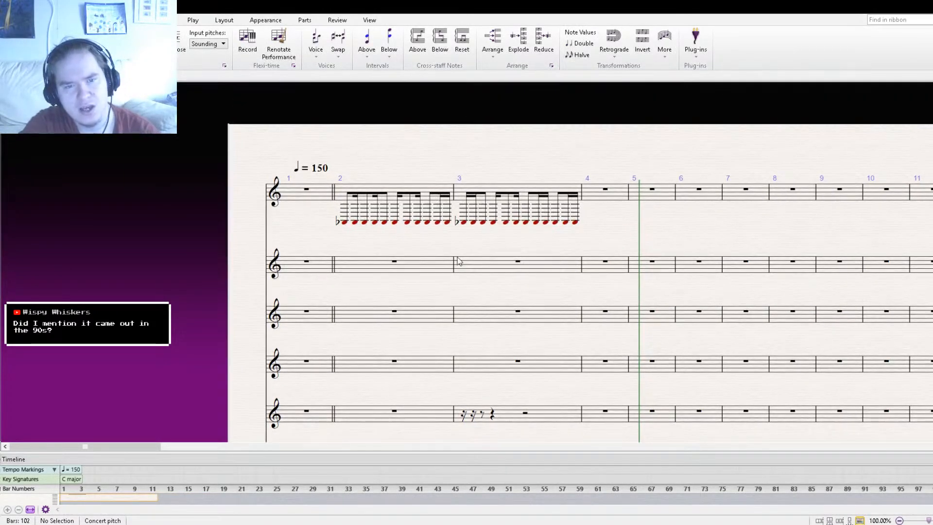
pyautogui.press('KP_Enter')
pyautogui.press('Escape')
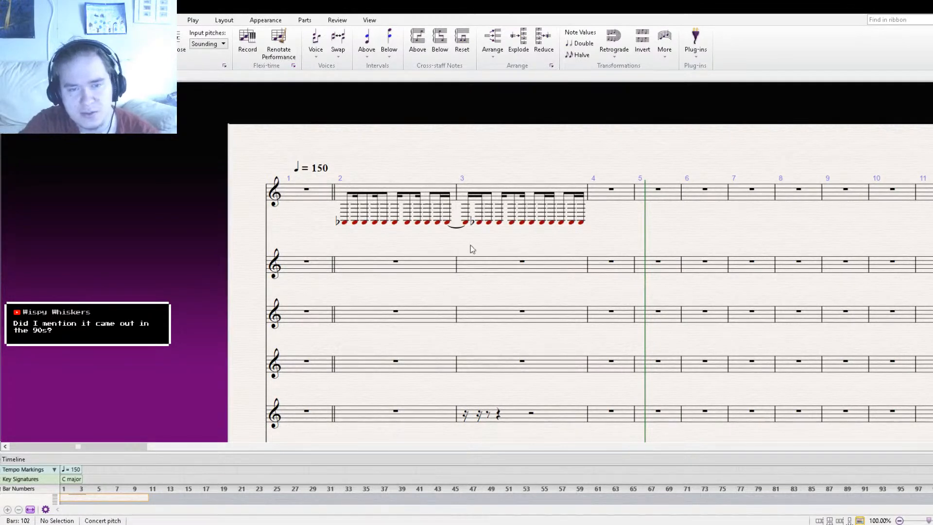
# - Copy bars 2 and 3 of the top staff into bars 4 and 5, and again into bars 6 and 7
pyautogui.click(520, 187)
pyautogui.keyDown('shift'); pyautogui.click(413, 189); pyautogui.keyUp('shift')
pyautogui.click(609, 192)
pyautogui.hotkey('ctrl', 'v')
pyautogui.moveTo(649, 246); pyautogui.dragTo(462, 246)
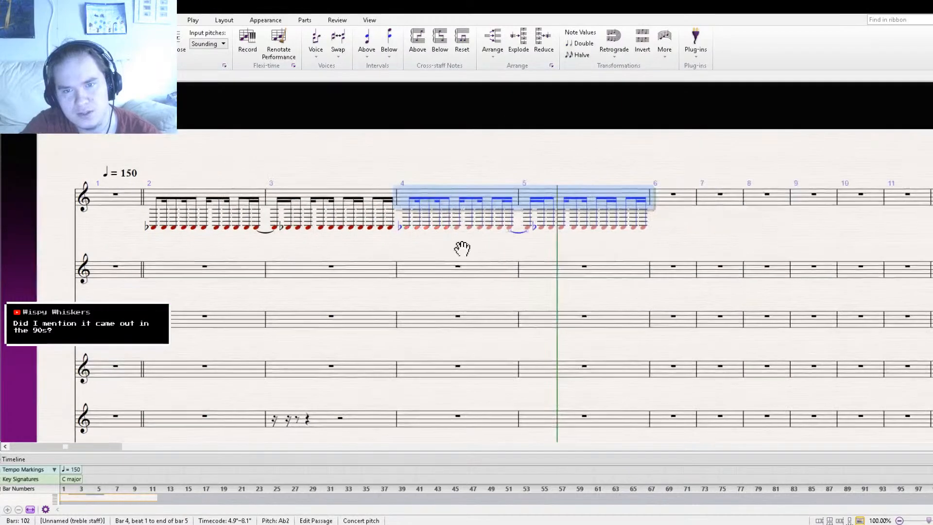
pyautogui.click(691, 199)
pyautogui.hotkey('ctrl', 'v')
pyautogui.moveTo(694, 251); pyautogui.dragTo(932, 312)
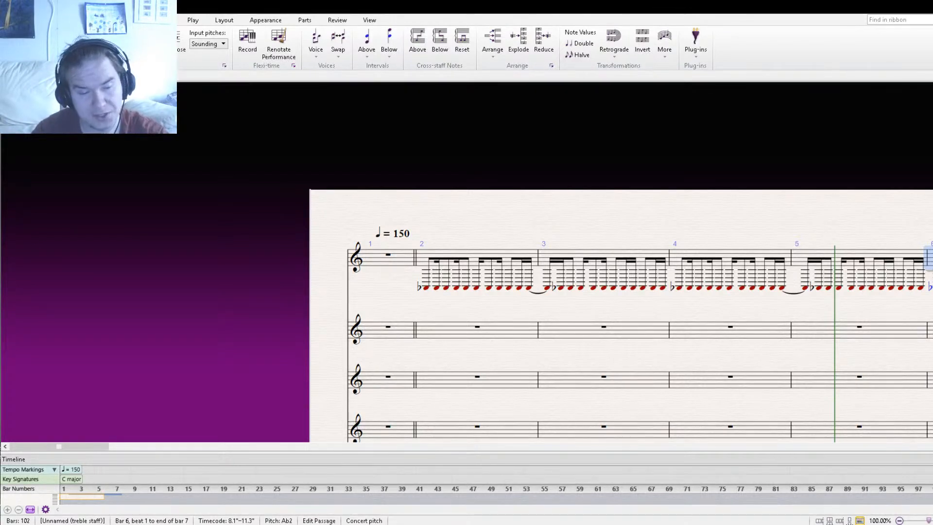
# - Clear the selection and play the extended rhythm from bar 1, stopping in bar 6
pyautogui.moveTo(479, 306); pyautogui.dragTo(332, 268)
pyautogui.press('Escape')
pyautogui.hotkey('ctrl', '[')
pyautogui.press('space')
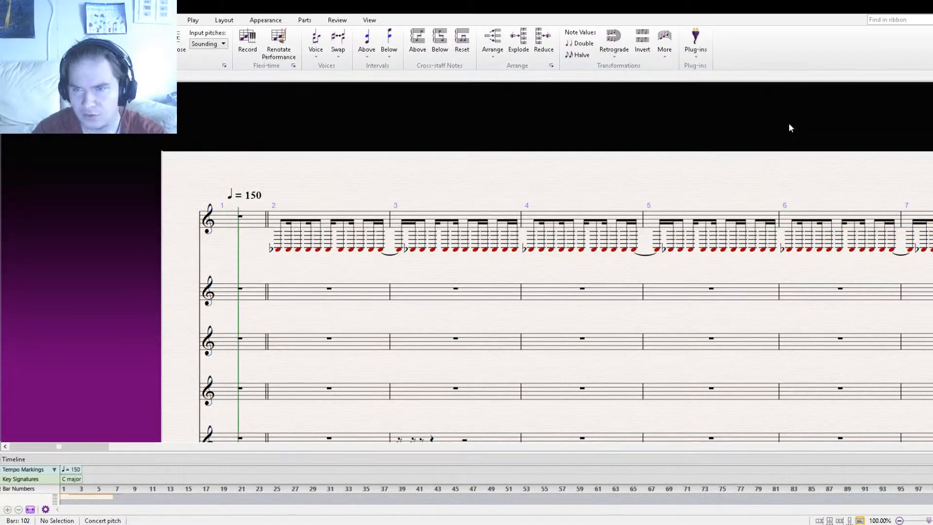
pyautogui.press('space')
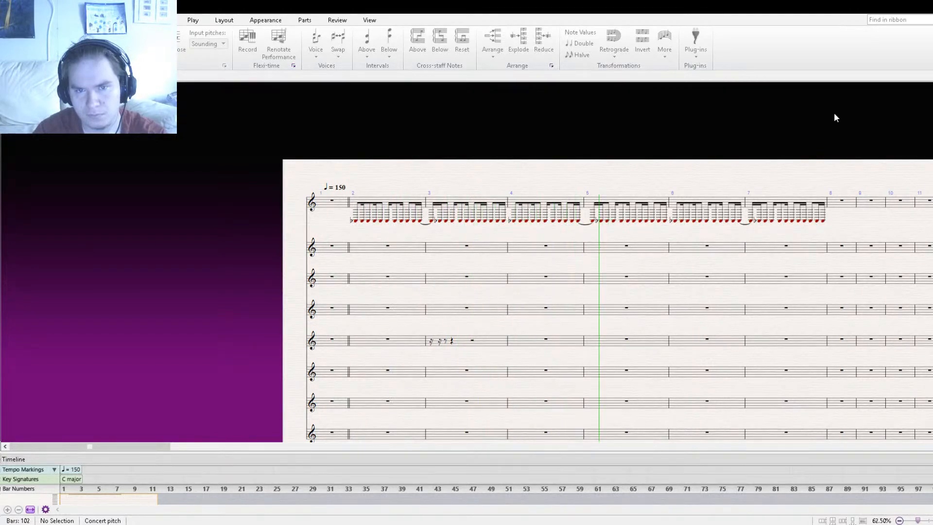
pyautogui.press('space')
pyautogui.scroll(2, 601, 223)
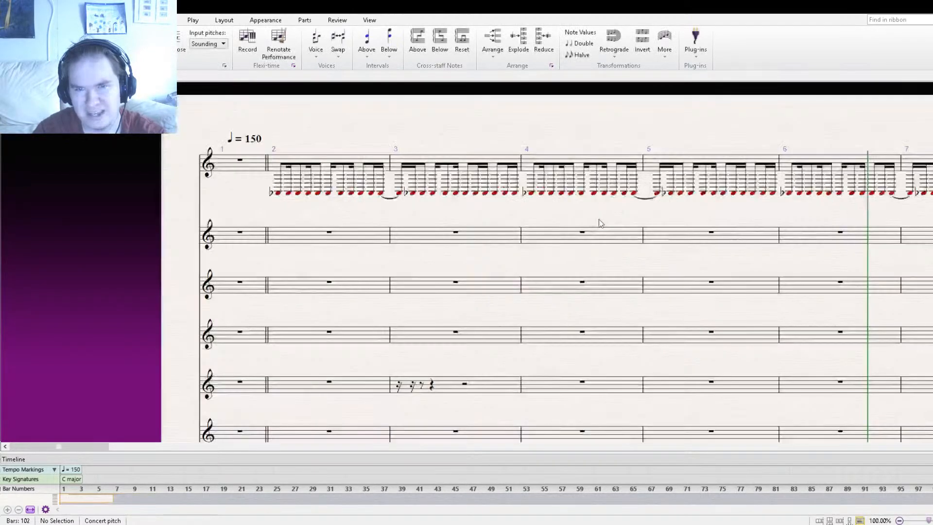
pyautogui.moveTo(605, 212); pyautogui.dragTo(534, 246)
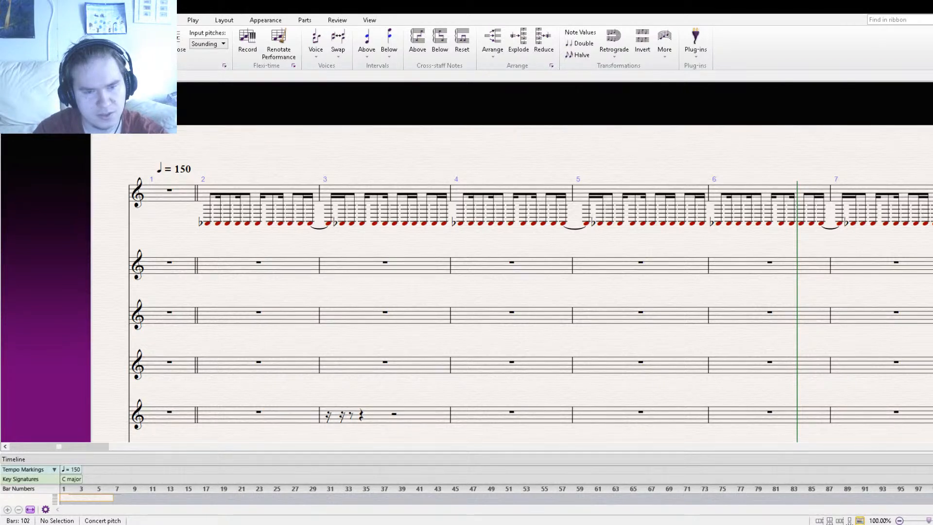
# - Change the first two beats of bar 2 in the top staff to continuous A-flat sixteenth notes
pyautogui.moveTo(208, 239); pyautogui.dragTo(281, 260)
pyautogui.click(281, 260)
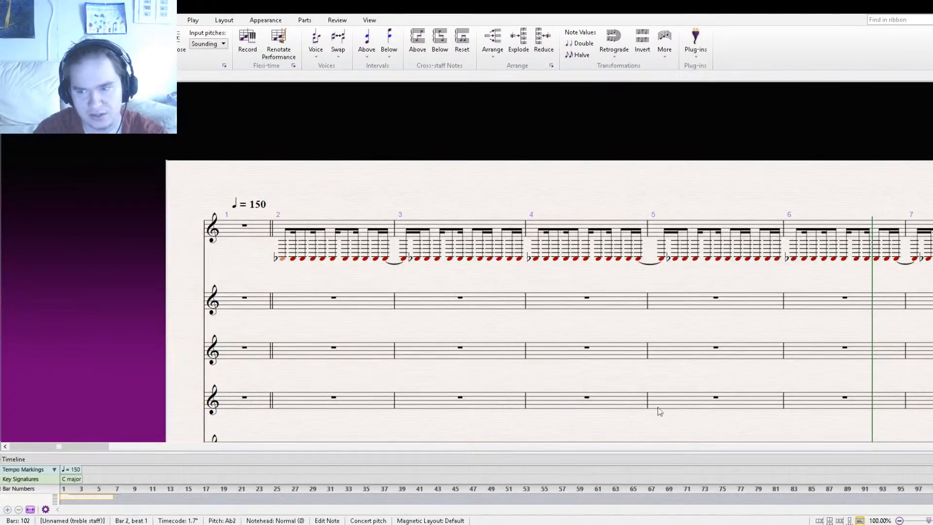
pyautogui.press('2')
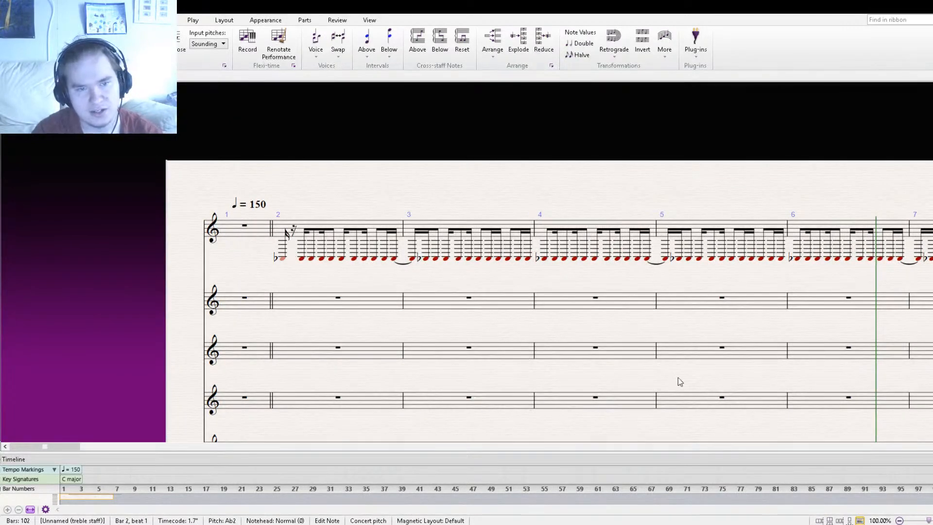
pyautogui.click(294, 232)
pyautogui.hotkey('ctrl', 'z')
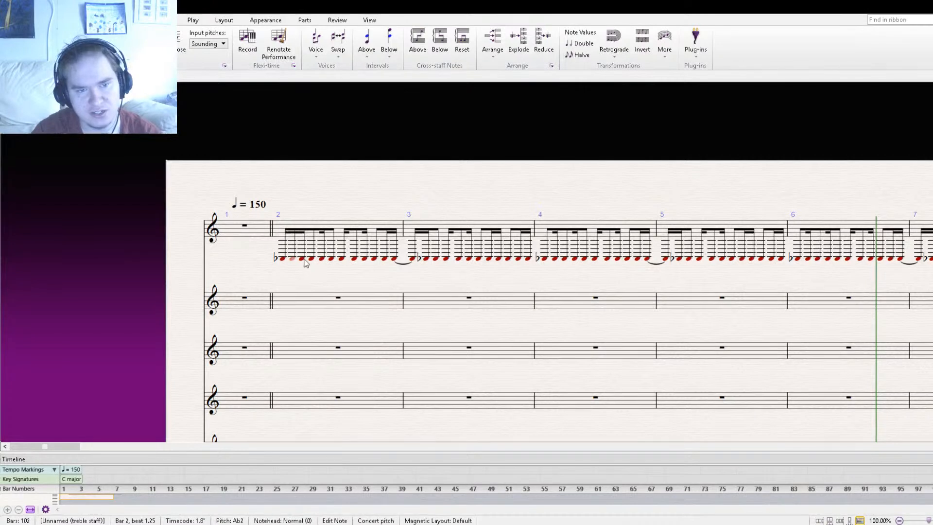
pyautogui.click(310, 261)
pyautogui.press('2')
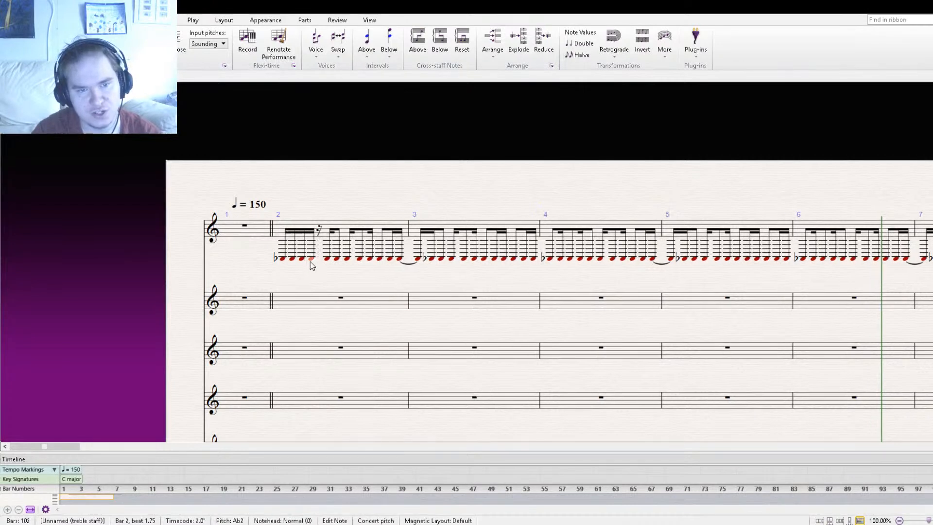
pyautogui.keyDown('shift'); pyautogui.click(283, 258); pyautogui.keyUp('shift')
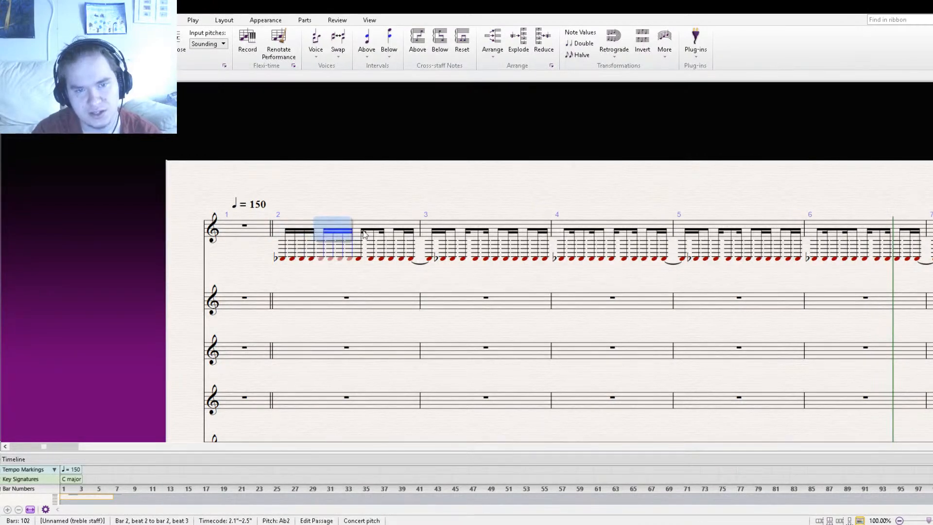
# - Fill the rest of bar 2 and all of bar 3 with continuous A-flat sixteenth notes, then clear the selection
pyautogui.keyDown('alt'); pyautogui.click(359, 259); pyautogui.keyUp('alt')
pyautogui.keyDown('alt'); pyautogui.click(394, 259); pyautogui.keyUp('alt')
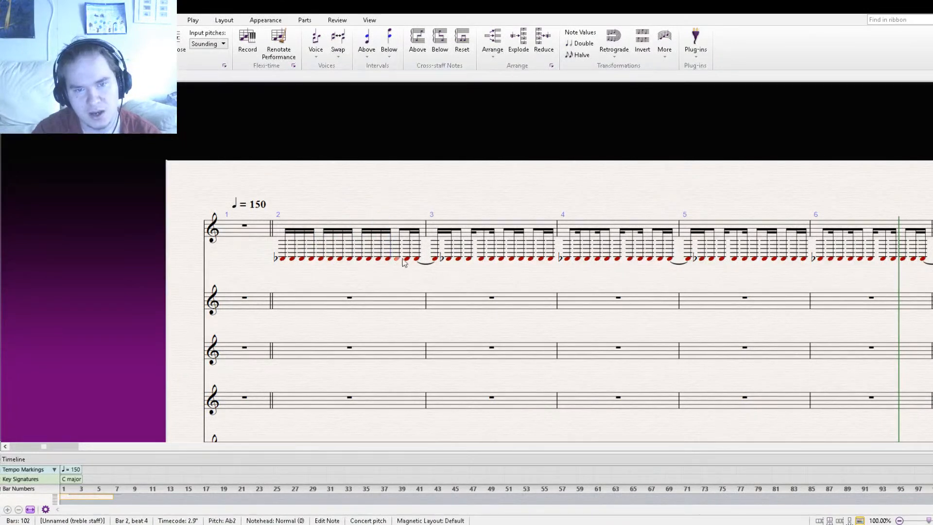
pyautogui.keyDown('alt'); pyautogui.click(444, 260); pyautogui.keyUp('alt')
pyautogui.keyDown('alt'); pyautogui.click(484, 260); pyautogui.keyUp('alt')
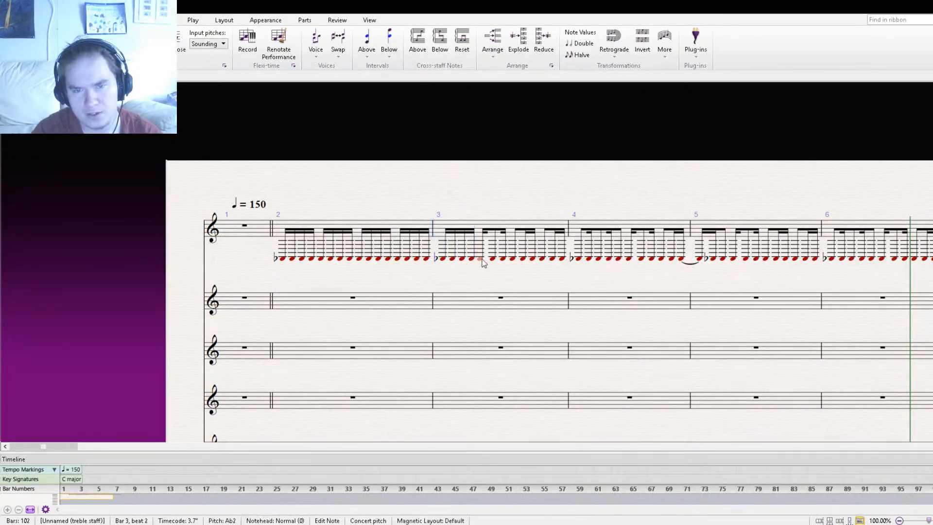
pyautogui.keyDown('alt'); pyautogui.click(520, 260); pyautogui.keyUp('alt')
pyautogui.click(556, 262)
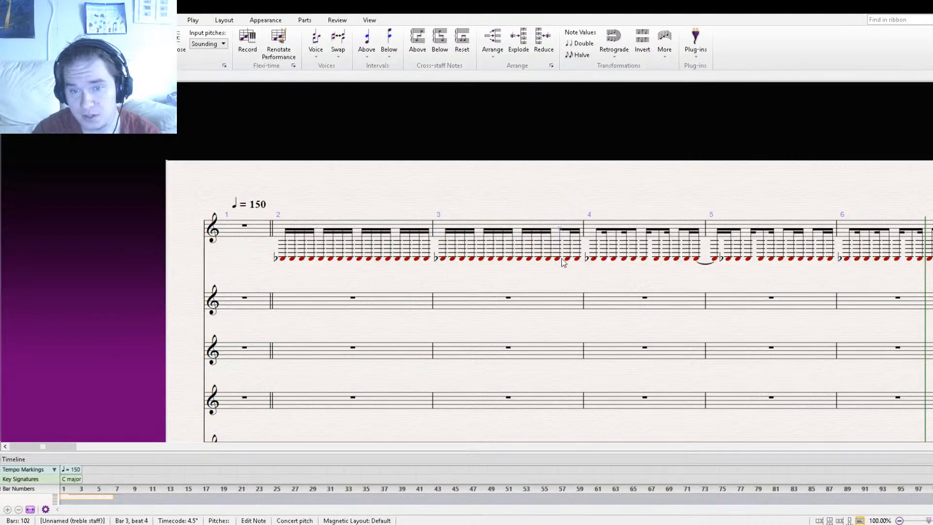
pyautogui.keyDown('alt'); pyautogui.click(558, 260); pyautogui.keyUp('alt')
pyautogui.press('Escape')
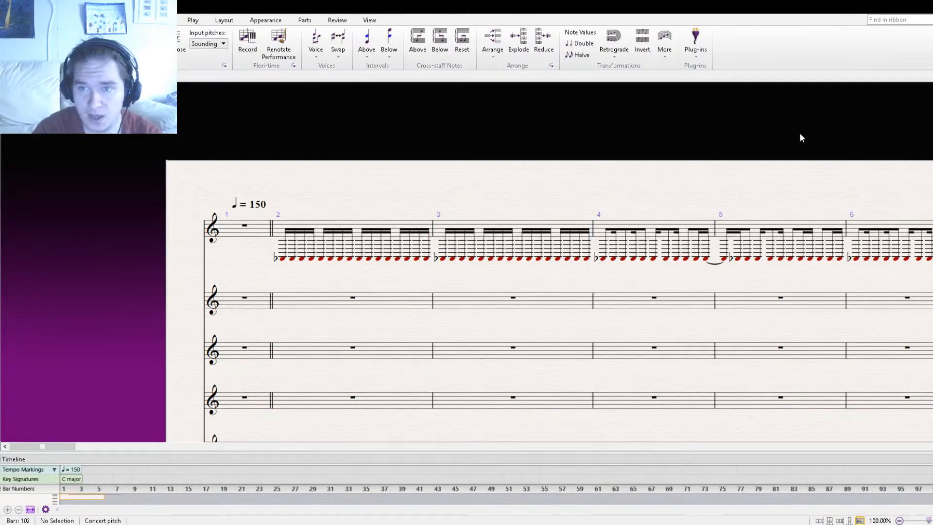
# - Play the sixteenth-note version of bars 2 and 3 from bar 1, stopping in bar 3
pyautogui.press('space')
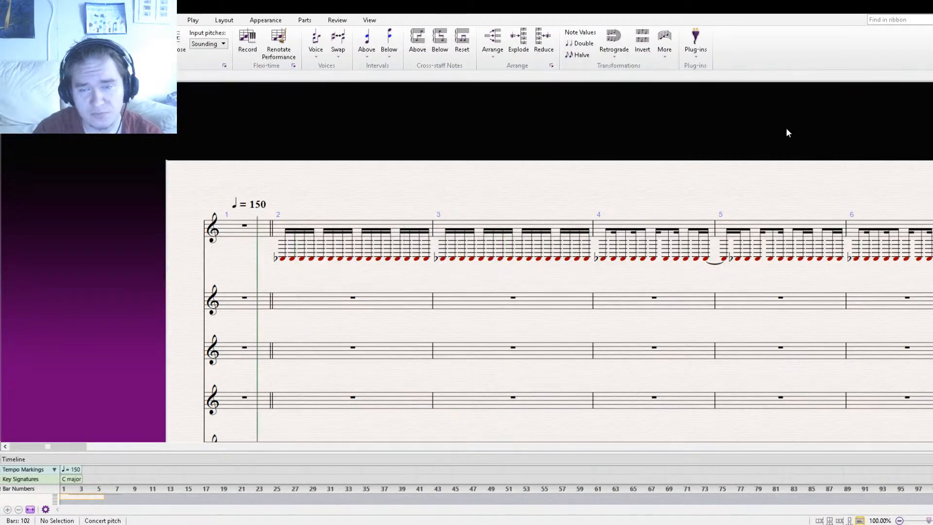
pyautogui.moveTo(585, 177); pyautogui.dragTo(594, 168)
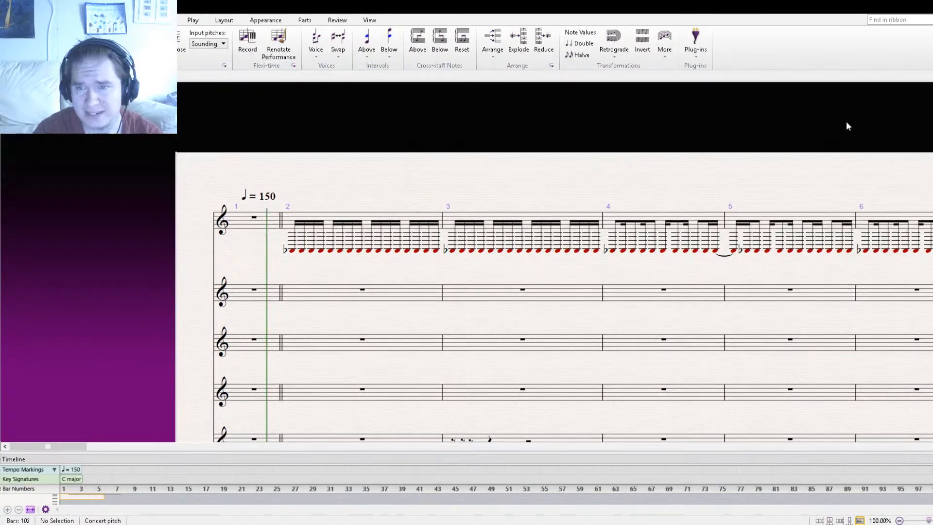
pyautogui.press('space')
pyautogui.hotkey('ctrl', '-')
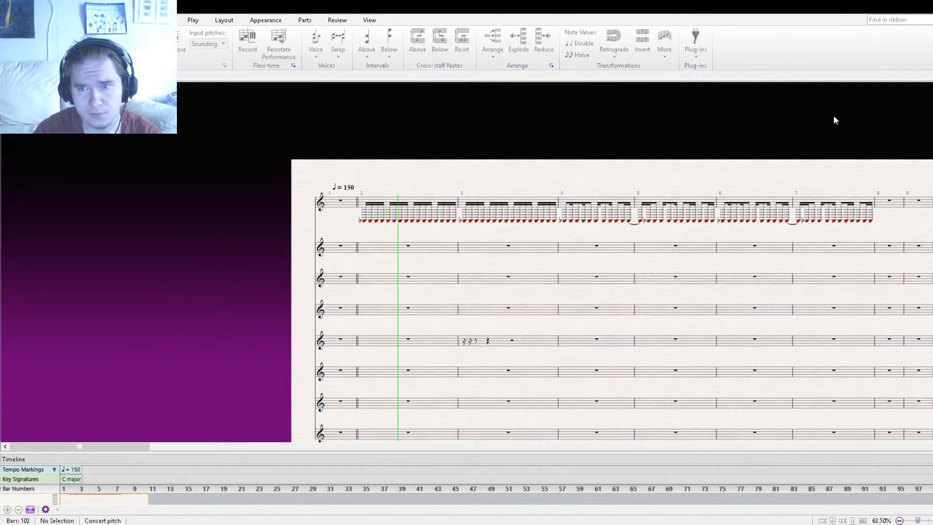
pyautogui.hotkey('ctrl', '+')
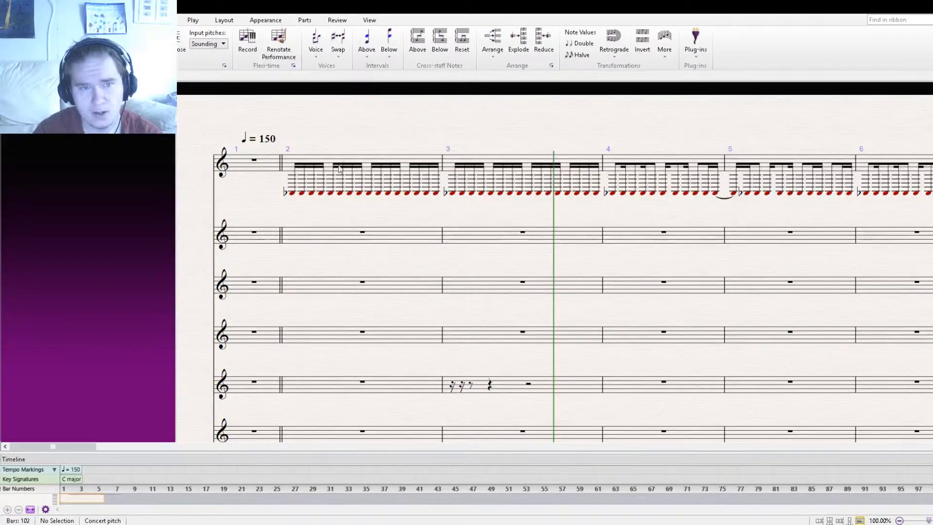
# - Set the tempo marking above bar 1 to quarter note = 120
pyautogui.doubleClick(267, 139)
pyautogui.moveTo(267, 139); pyautogui.dragTo(275, 139)
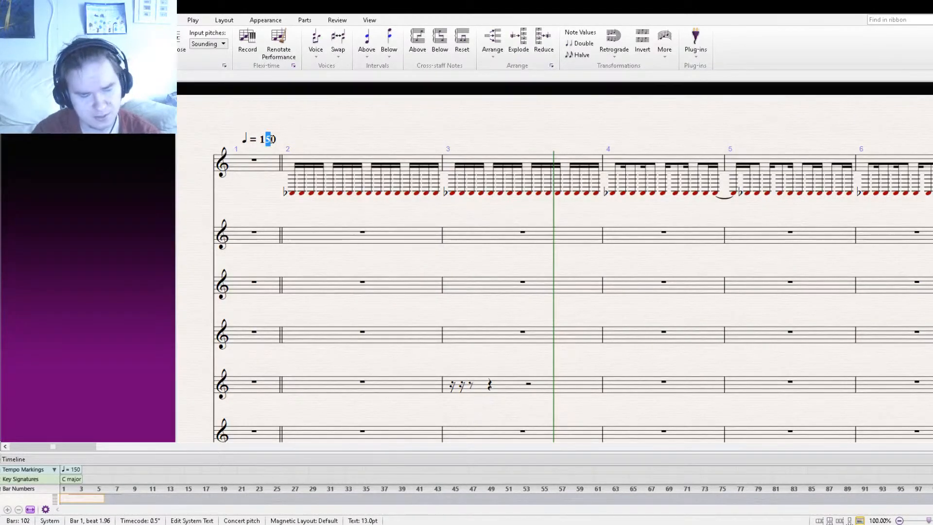
pyautogui.write('20')
pyautogui.click(326, 149)
# - Play the score from bar 1 at the new tempo and stop at the start of bar 4
pyautogui.press('[')
pyautogui.hotkey('ctrl', '[')
pyautogui.hotkey('ctrl', '-')
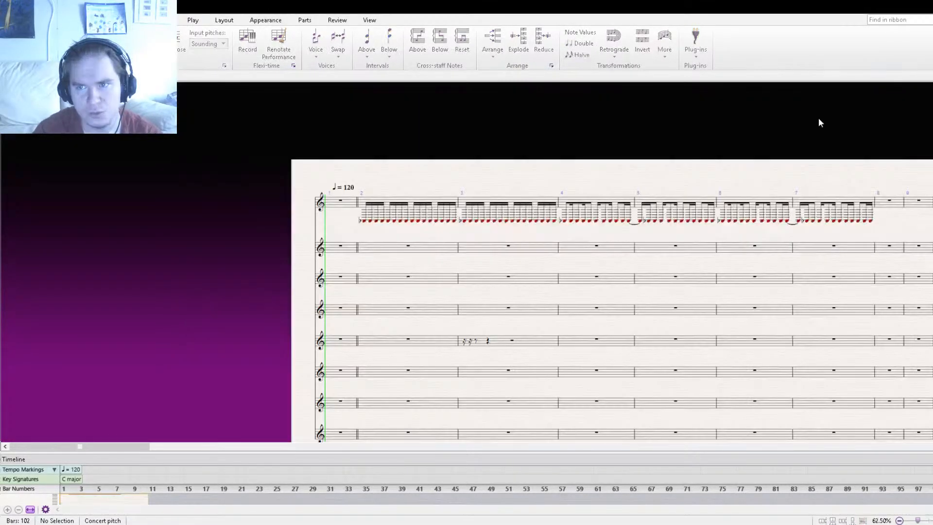
pyautogui.press('space')
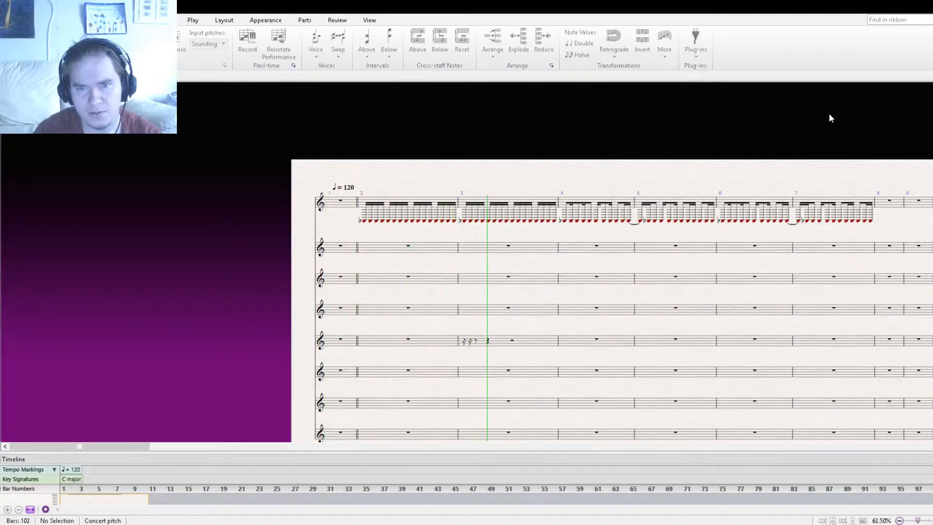
pyautogui.hotkey('ctrl', '+')
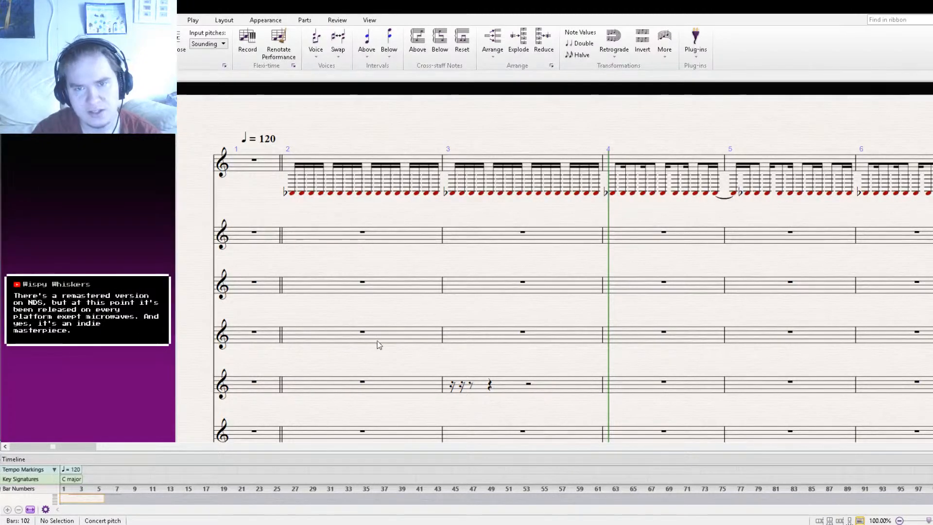
# - Replace the sixteenth notes in bars 2 and 3 of the top staff with a copy of bars 4 and 5, then clear the selection
pyautogui.moveTo(664, 207); pyautogui.dragTo(550, 226)
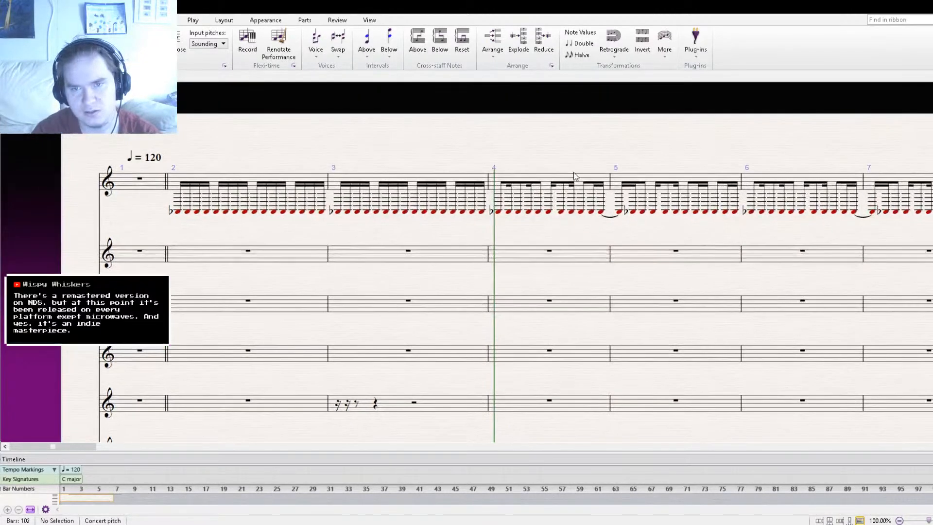
pyautogui.click(599, 187)
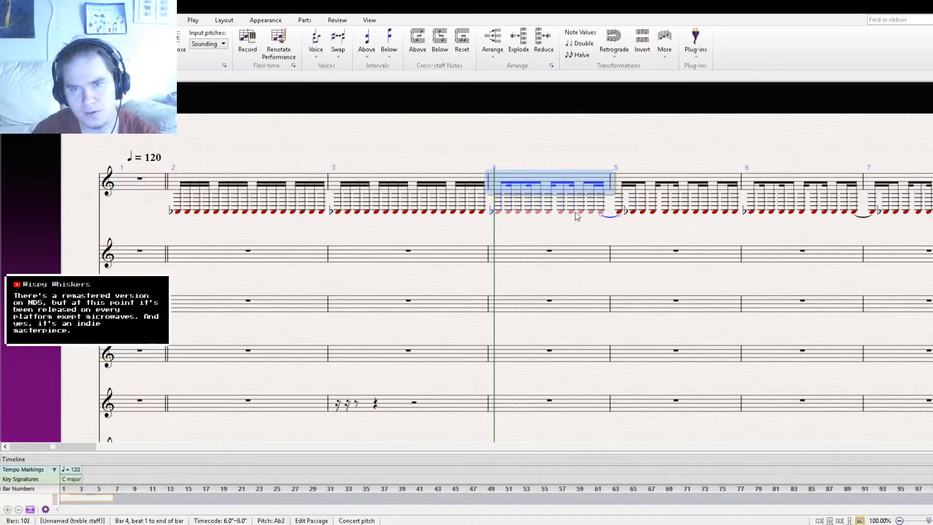
pyautogui.keyDown('shift'); pyautogui.click(649, 177); pyautogui.keyUp('shift')
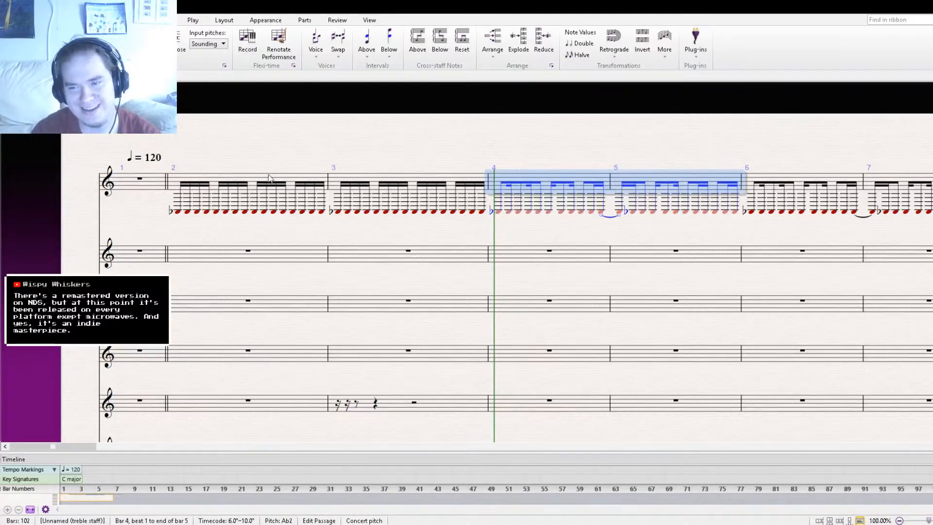
pyautogui.click(215, 182)
pyautogui.hotkey('ctrl', 'v')
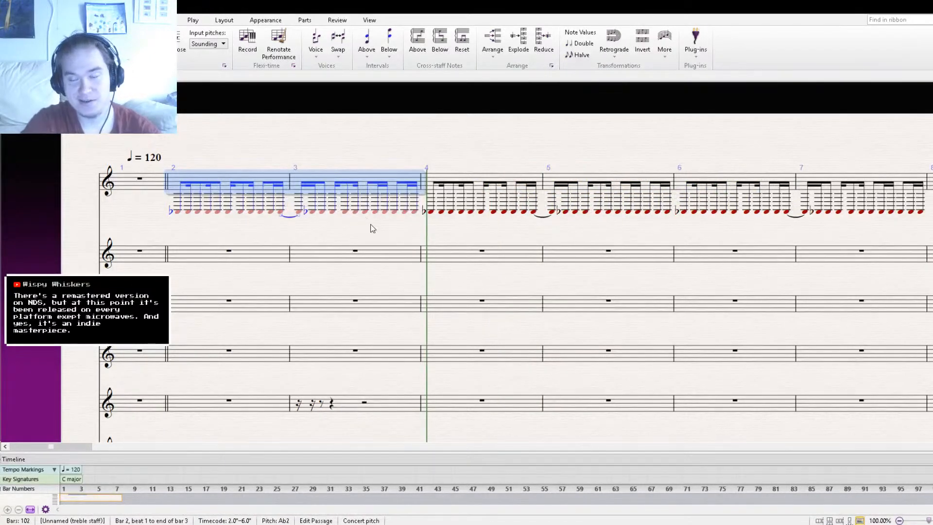
pyautogui.press('Escape')
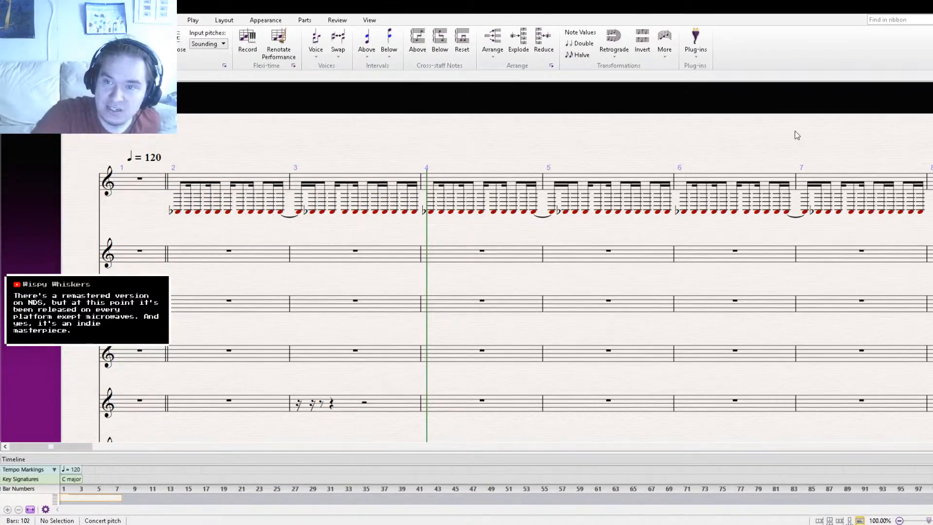
# - Return the playback position to bar 1 and clear the leftover split rests from bar 3 of the fifth staff
pyautogui.press(']')
pyautogui.press('[')
pyautogui.press('[')
pyautogui.press('[')
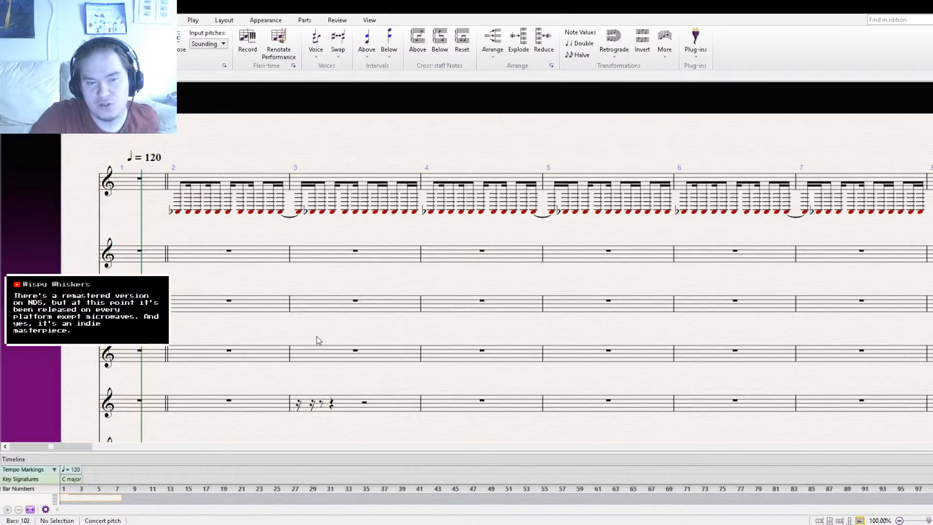
pyautogui.click(349, 399)
pyautogui.press('Delete')
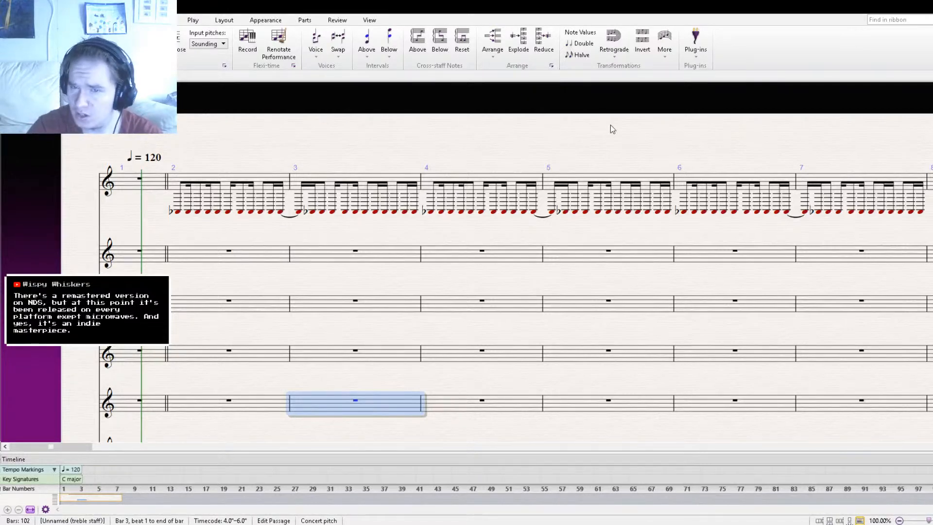
pyautogui.press('Escape')
# - Play the restored A-flat rhythm from bar 1 and stop in bar 4
pyautogui.hotkey('ctrl', '-')
pyautogui.press('space')
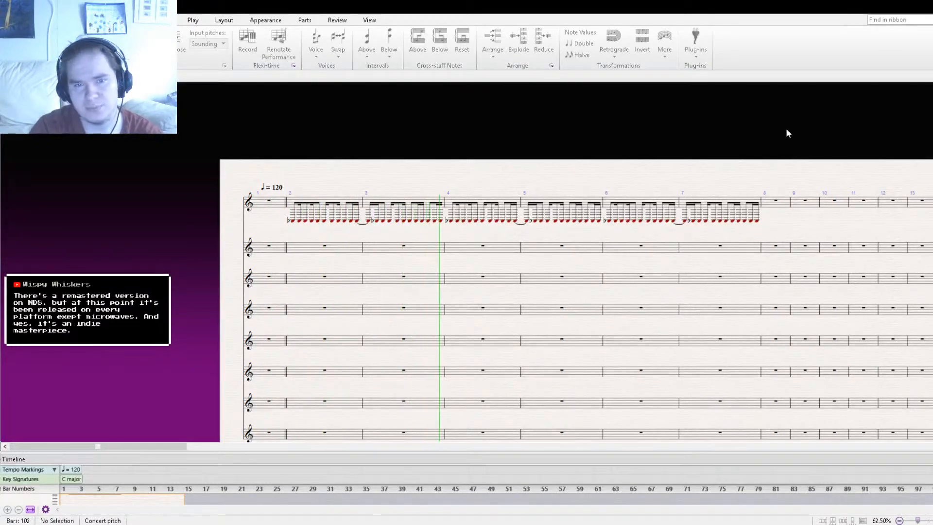
pyautogui.press('space')
# - Turn the first beat of bar 2 in the top staff into a dotted-eighth and sixteenth A-flat pair and repeat it on beat 2
pyautogui.moveTo(325, 221); pyautogui.dragTo(398, 267)
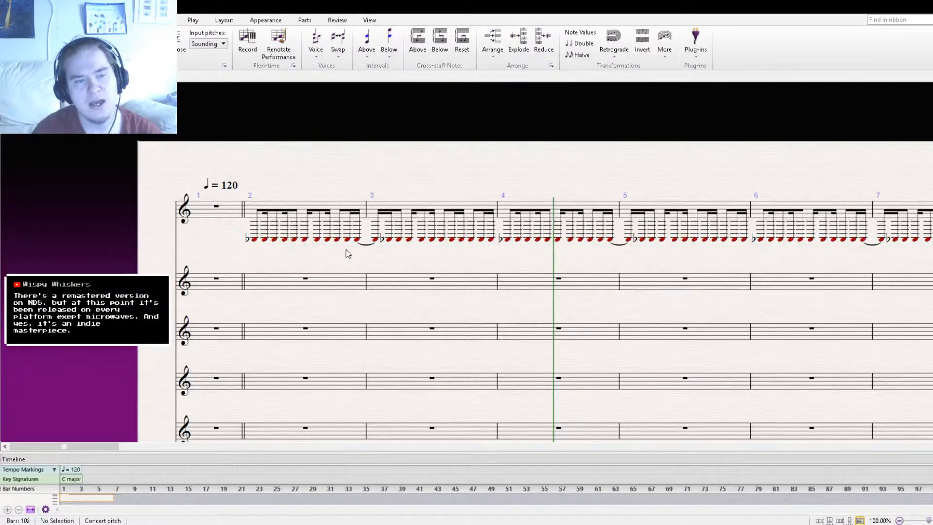
pyautogui.click(255, 240)
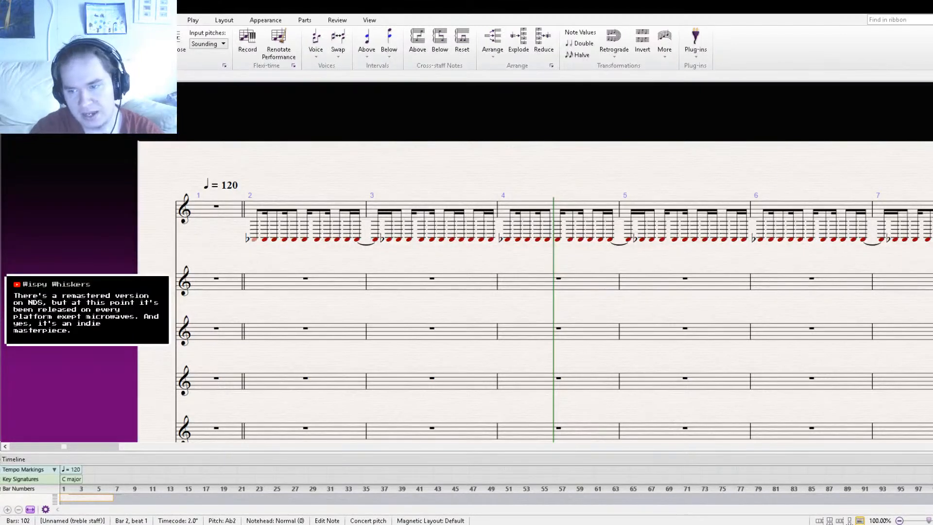
pyautogui.press('.')
pyautogui.click(274, 240)
pyautogui.click(270, 241)
pyautogui.press('KP_2')
pyautogui.click(254, 240)
pyautogui.keyDown('ctrl'); pyautogui.click(266, 240); pyautogui.keyUp('ctrl')
pyautogui.click(274, 210)
pyautogui.hotkey('ctrl', 'v')
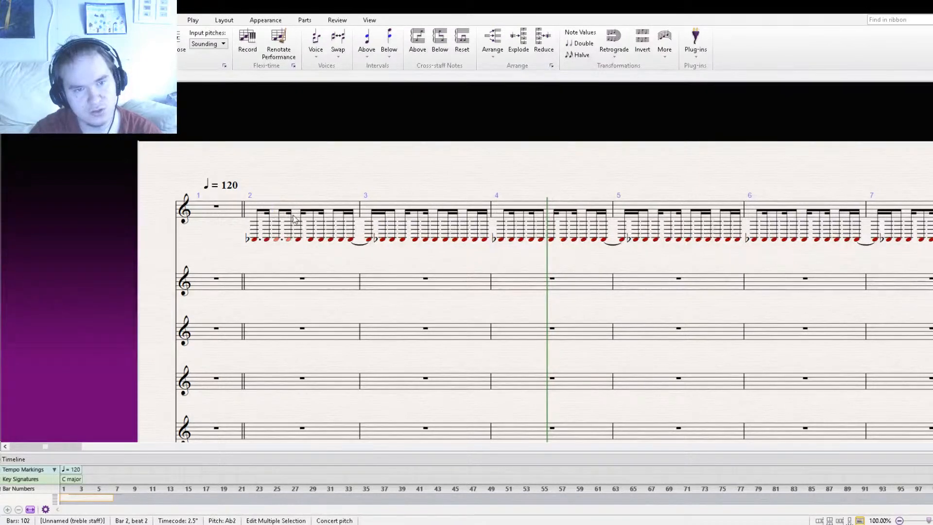
# - Copy the dotted-eighth and sixteenth A-flat pair onto beats 3 and 4 of bar 2
pyautogui.click(300, 239)
pyautogui.hotkey('ctrl', 'v')
pyautogui.click(321, 241)
pyautogui.hotkey('ctrl', 'v')
pyautogui.press('Escape')
# - Repeat the complete dotted rhythm of bar 2 through bars 3, 4 and 5 of the top staff
pyautogui.click(318, 208)
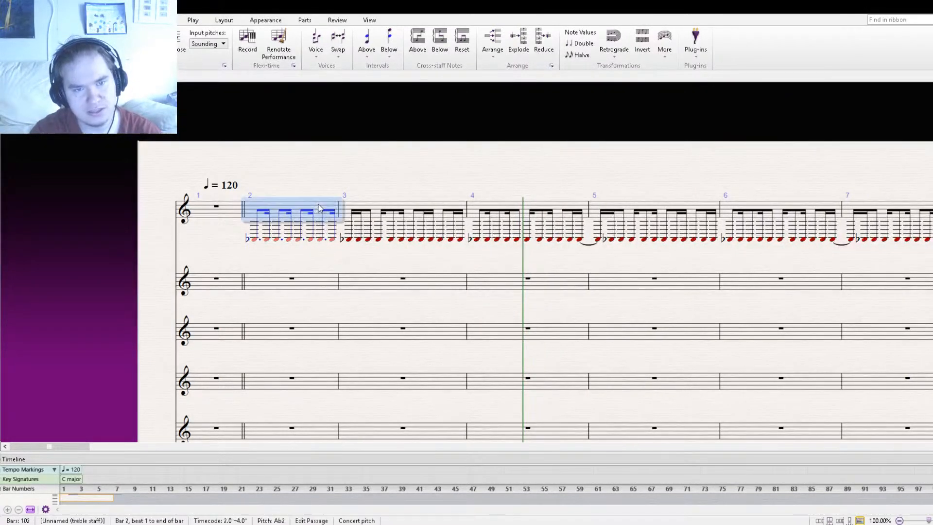
pyautogui.press('r')
pyautogui.press('r')
pyautogui.press('r')
pyautogui.moveTo(634, 182); pyautogui.dragTo(528, 178)
pyautogui.moveTo(432, 180); pyautogui.dragTo(527, 189)
# - Set the tempo marking above bar 1 to quarter note = 150
pyautogui.click(248, 197)
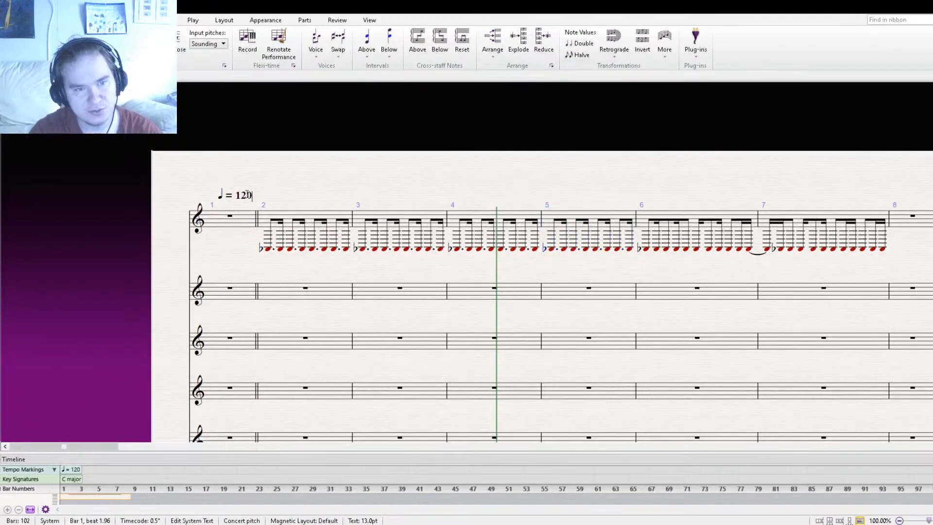
pyautogui.write('5')
pyautogui.click(270, 185)
# - Play the dotted rhythm from bar 1 at tempo 150 and stop at the start of bar 3
pyautogui.hotkey('ctrl', '[')
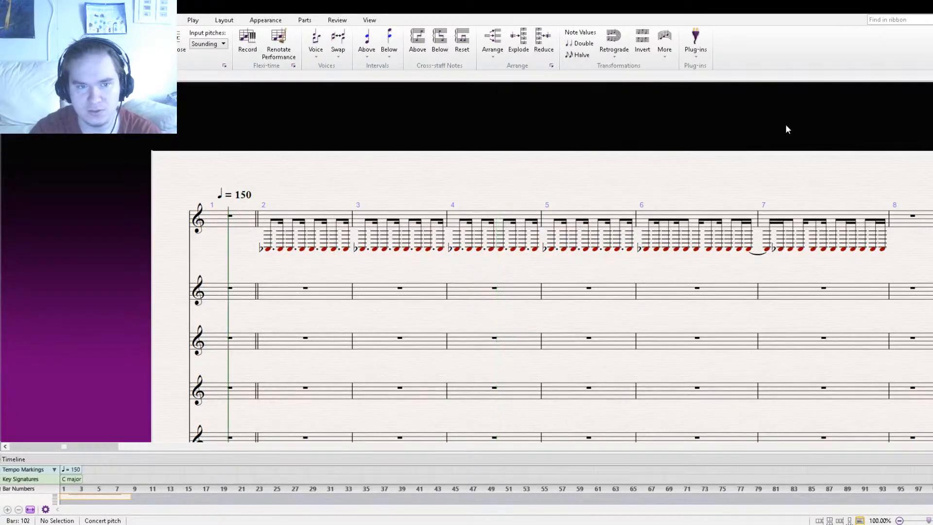
pyautogui.press('space')
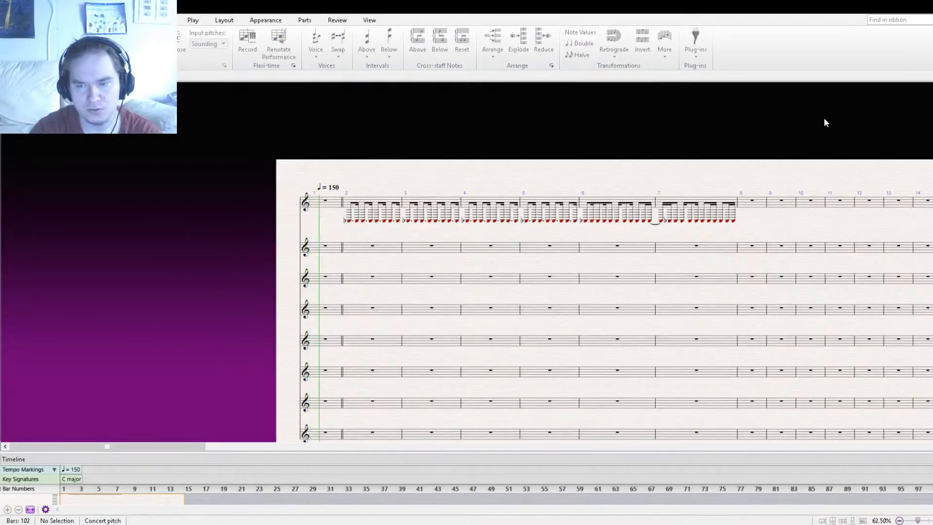
pyautogui.press('space')
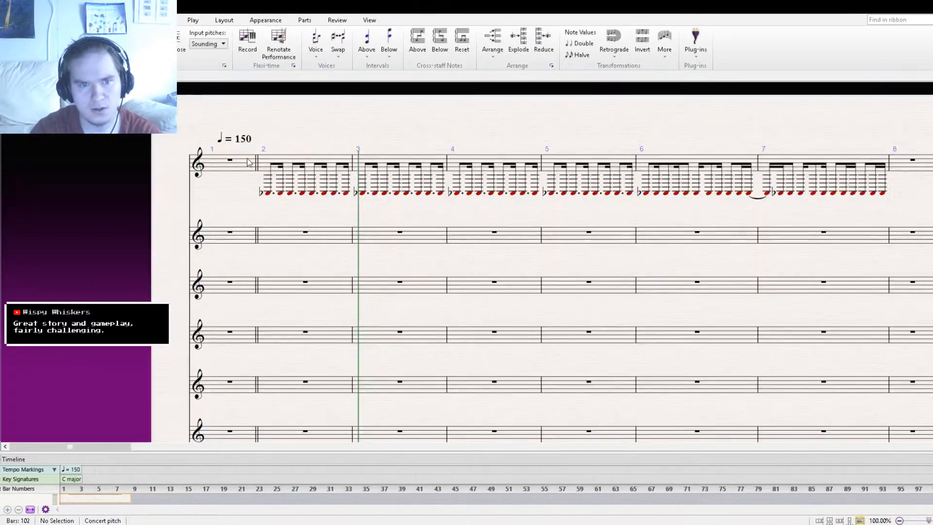
# - Set the tempo marking above bar 1 to quarter note = 200
pyautogui.doubleClick(246, 139)
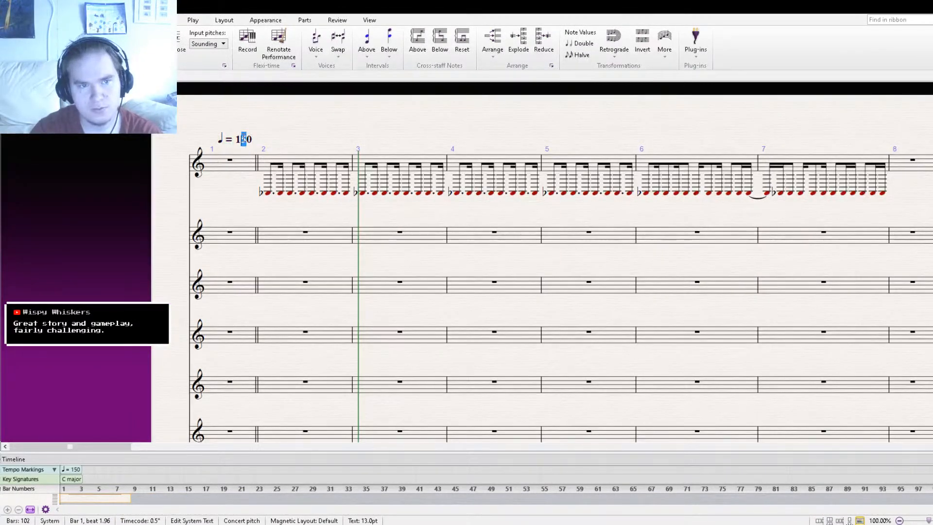
pyautogui.press('BackSpace')
pyautogui.press('BackSpace')
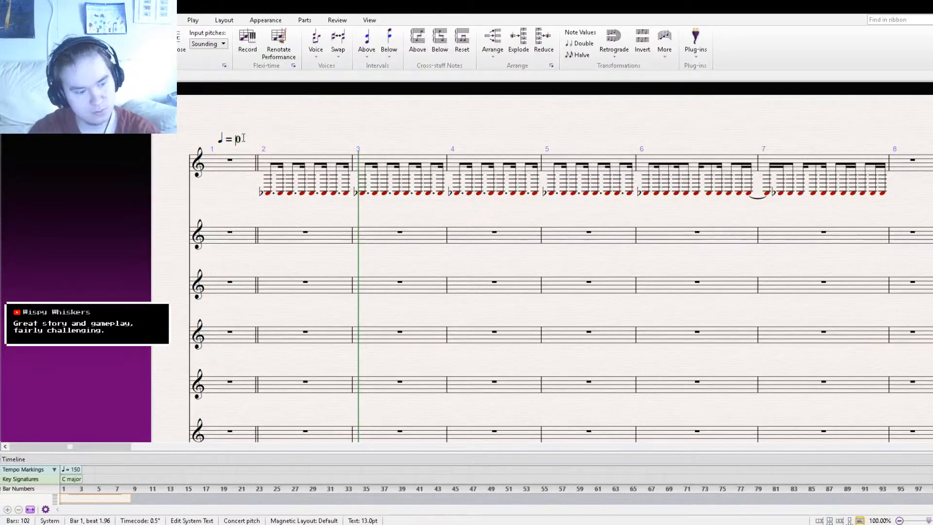
pyautogui.write('20')
pyautogui.press('Escape')
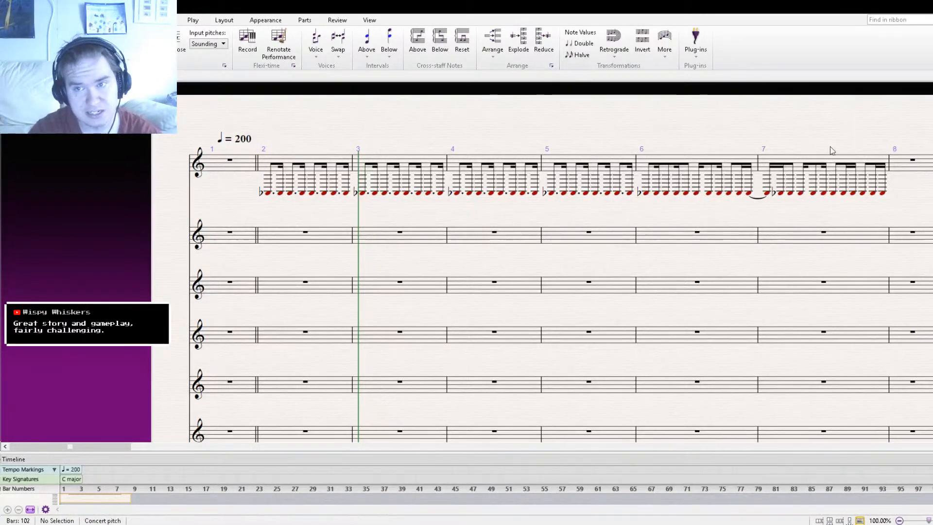
# - Play the dotted rhythm from bar 1 at tempo 200 and stop in bar 5
pyautogui.hotkey('ctrl', '[')
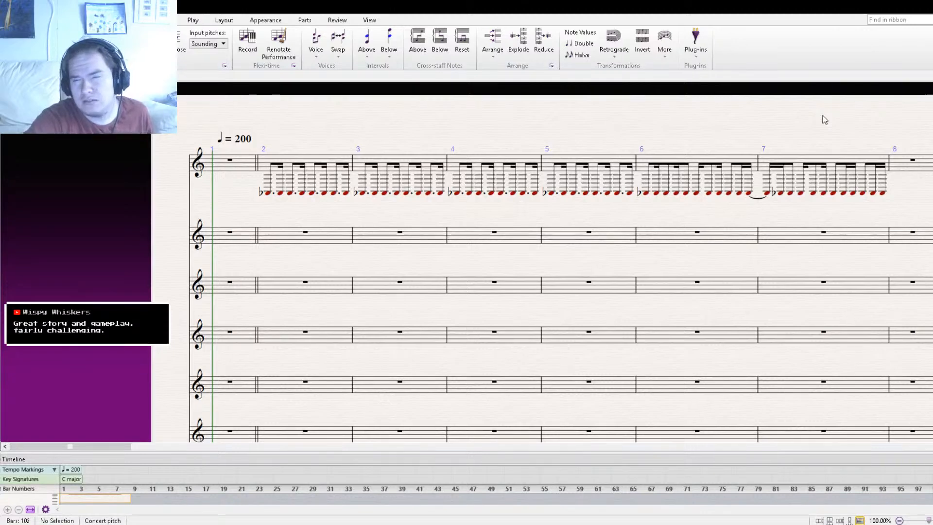
pyautogui.hotkey('ctrl', '-')
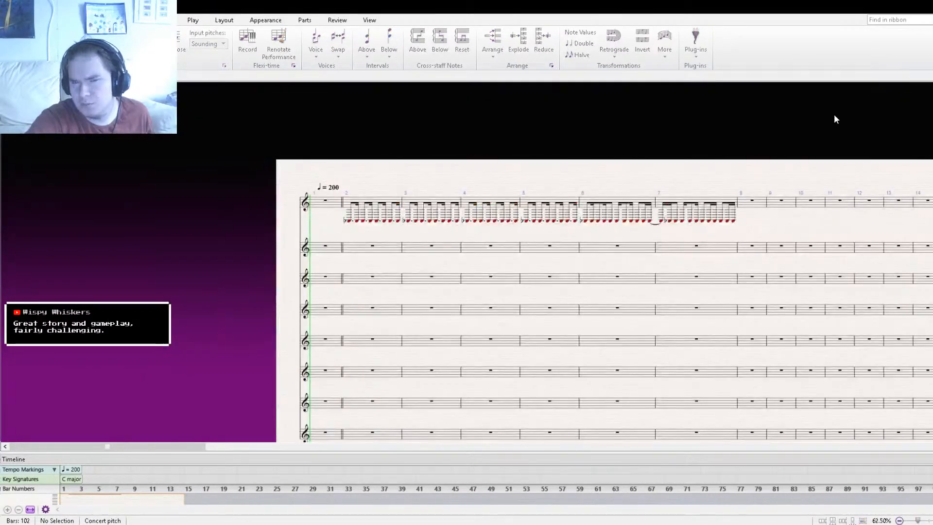
pyautogui.press('space')
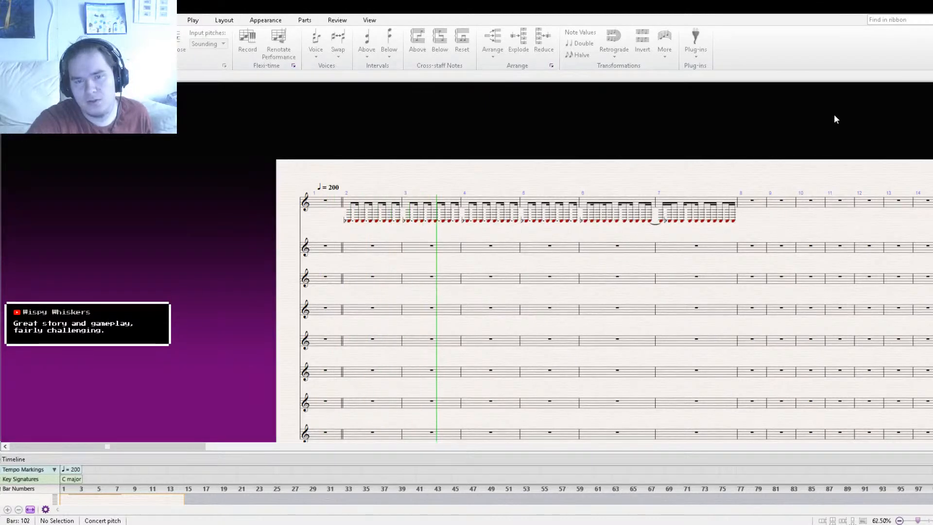
pyautogui.scroll(2, 484, 298)
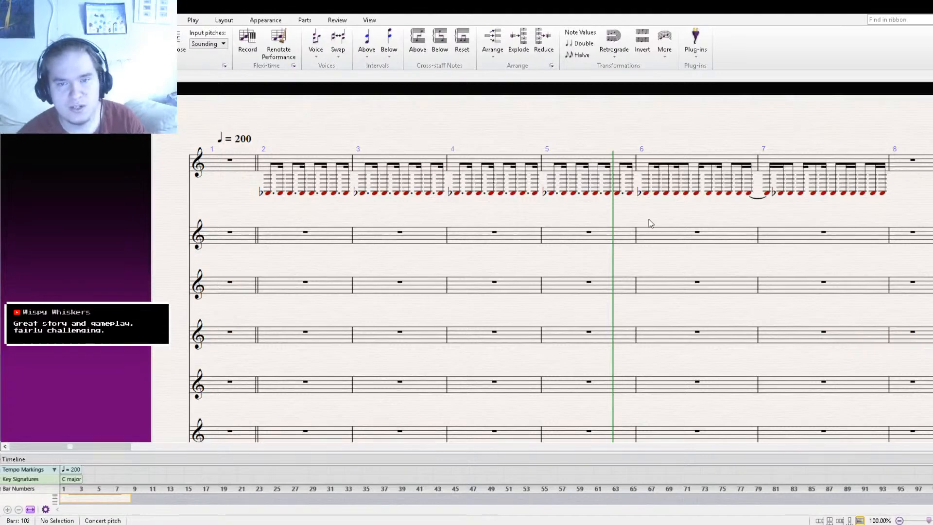
# - Delete the old A-flat rhythm from bars 6 and 7 of the top staff and clear the selection
pyautogui.moveTo(676, 181); pyautogui.dragTo(597, 198)
pyautogui.click(620, 179)
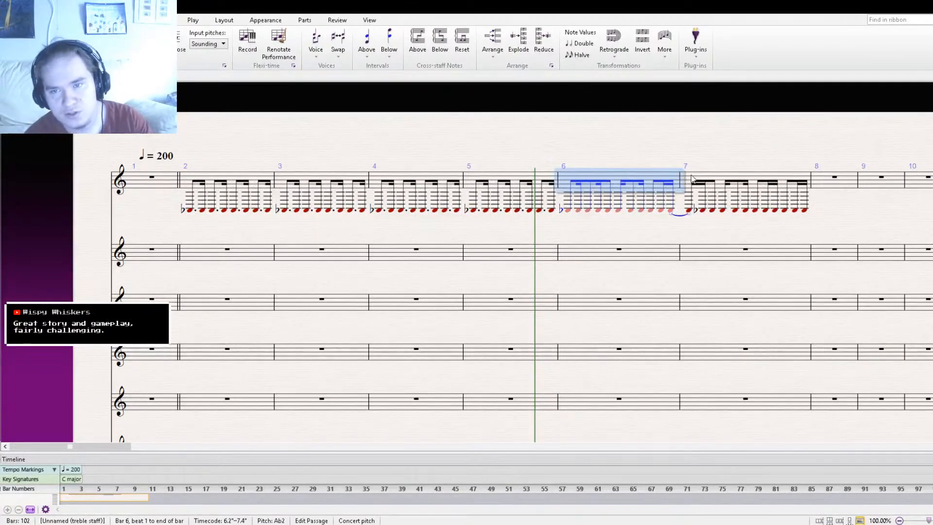
pyautogui.keyDown('shift'); pyautogui.click(692, 179); pyautogui.keyUp('shift')
pyautogui.press('Delete')
pyautogui.moveTo(305, 235); pyautogui.dragTo(468, 271)
pyautogui.press('Escape')
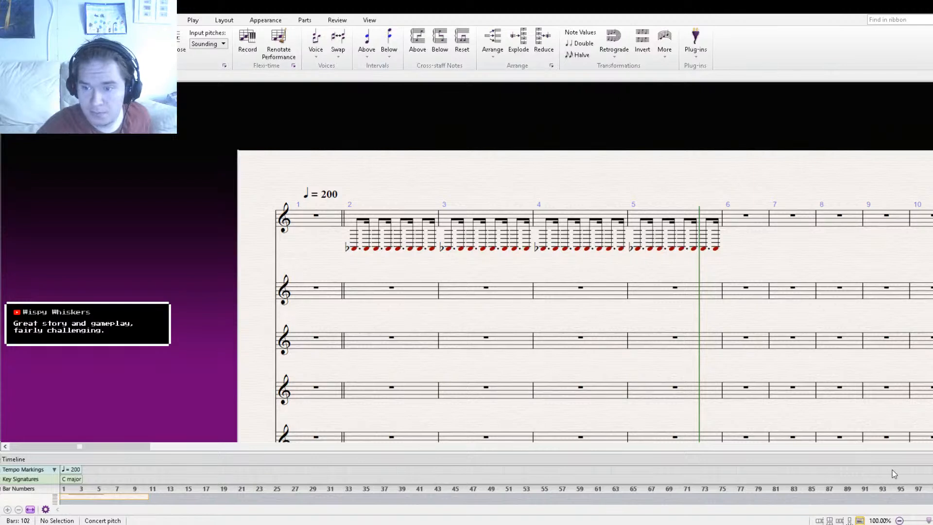
# - Enter a G-sharp 4 quarter note on beat 1 of bar 2 in the second staff
pyautogui.click(353, 291)
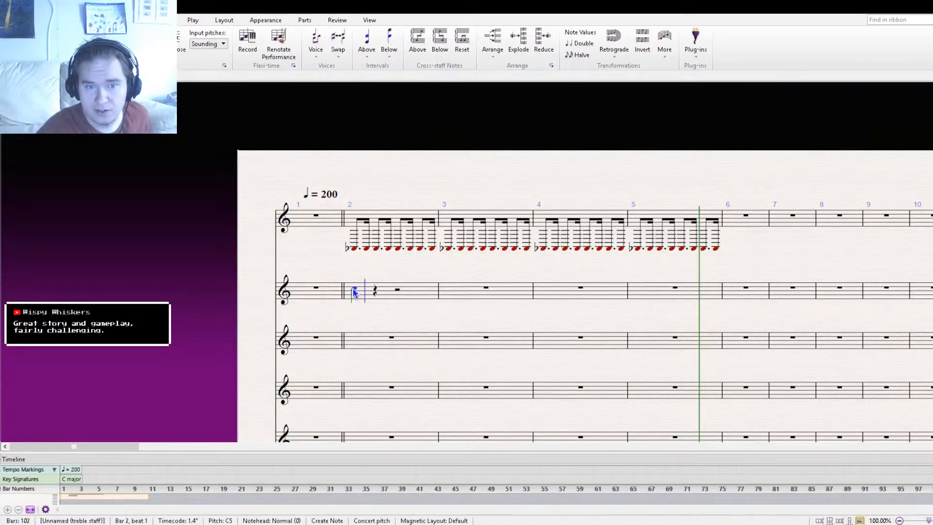
pyautogui.press('Escape')
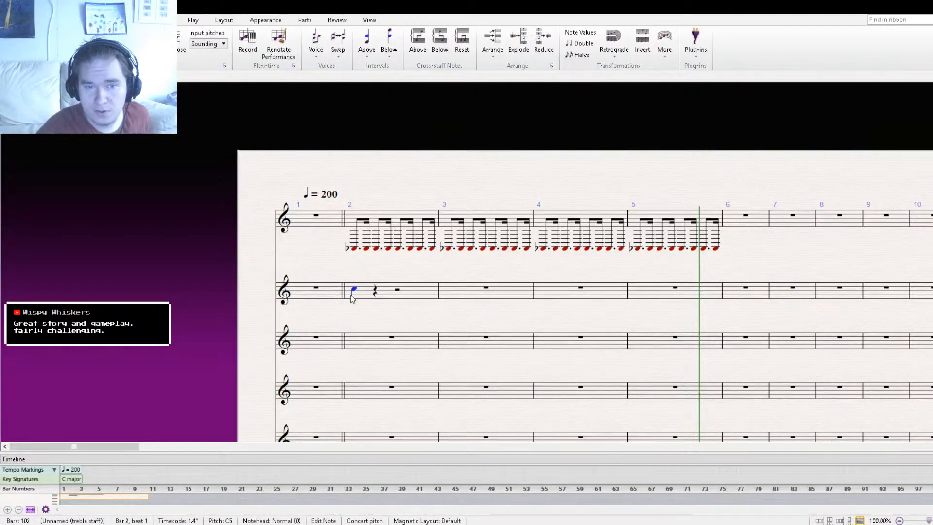
pyautogui.moveTo(354, 290); pyautogui.dragTo(356, 296)
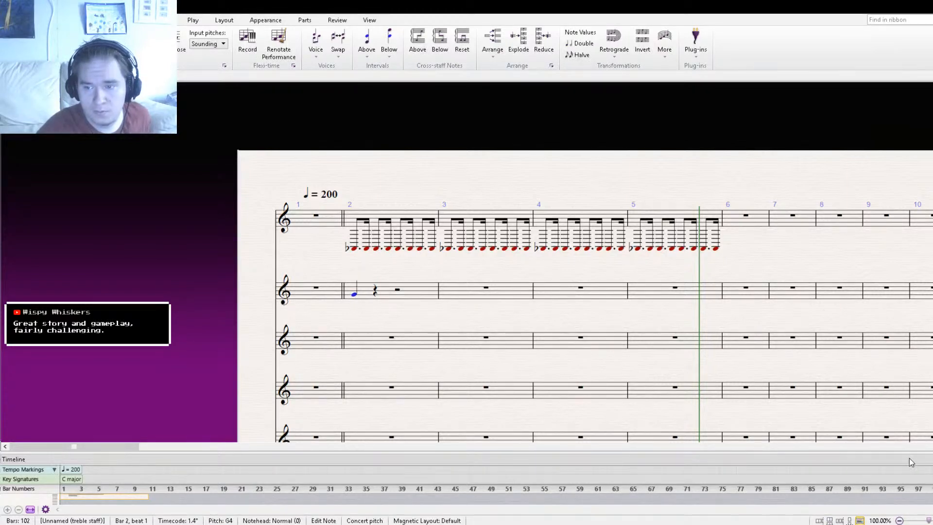
pyautogui.click(911, 462)
# - Add a G-natural 4 quarter note on beat 2 of bar 2 in the second staff
pyautogui.keyDown('alt'); pyautogui.click(377, 295); pyautogui.keyUp('alt')
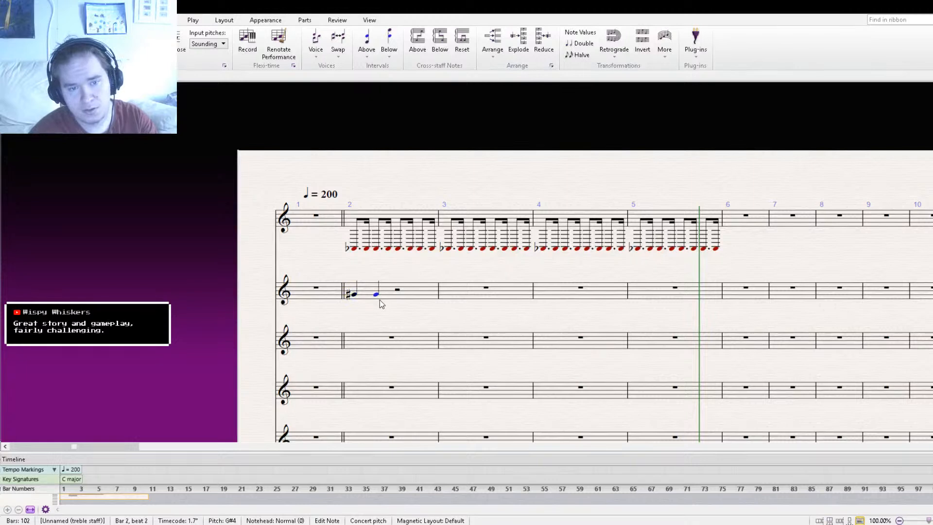
pyautogui.moveTo(376, 294); pyautogui.dragTo(378, 298)
pyautogui.click(918, 459)
pyautogui.click(909, 464)
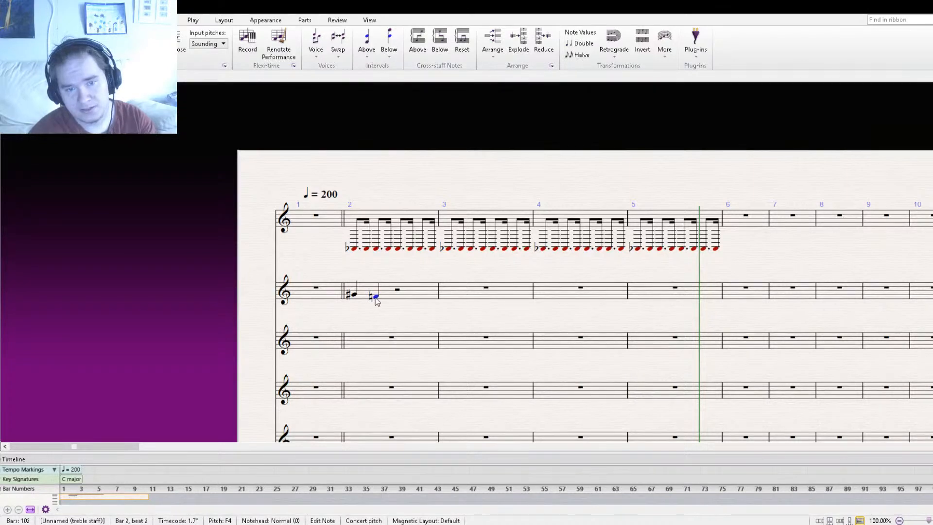
pyautogui.moveTo(375, 298); pyautogui.dragTo(376, 294)
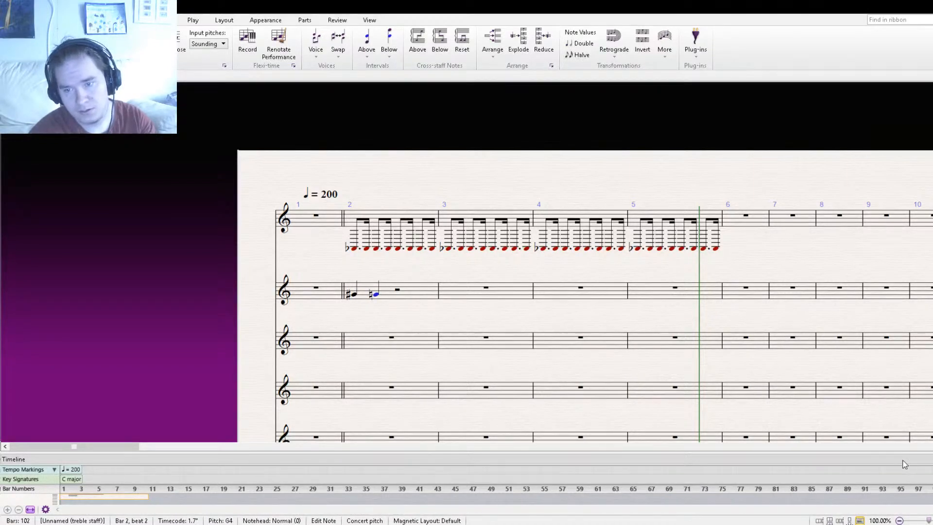
# - Complete bar 2 of the second staff with quarter notes G-sharp 4 and B4 on beats 3 and 4, then select the first note
pyautogui.click(398, 294)
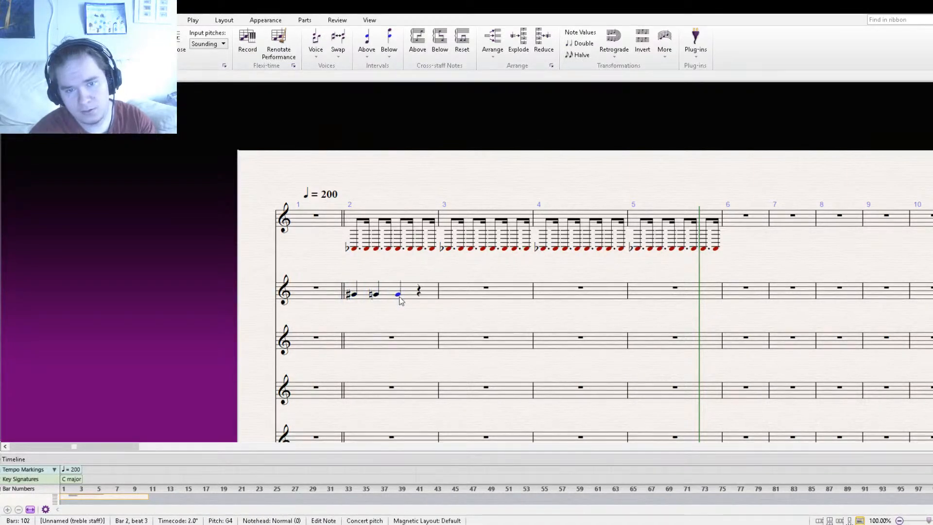
pyautogui.press('Up')
pyautogui.click(419, 295)
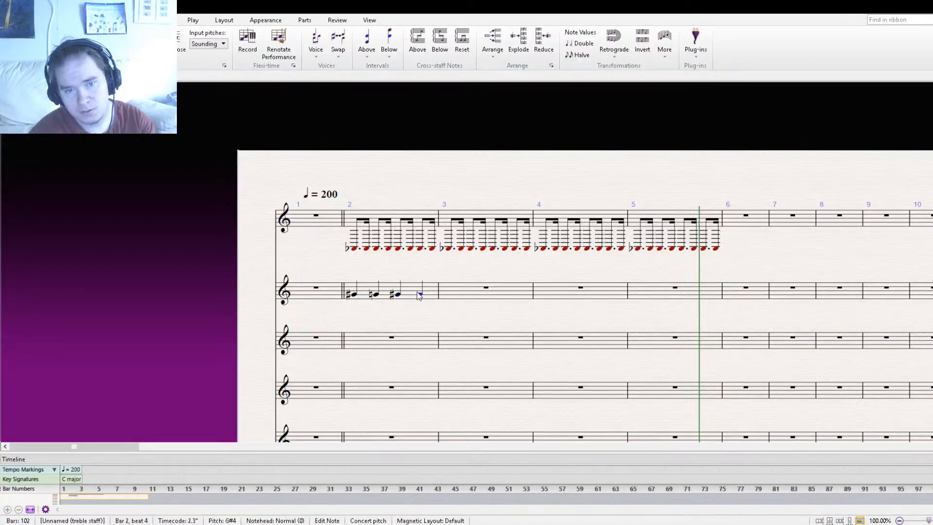
pyautogui.press('b')
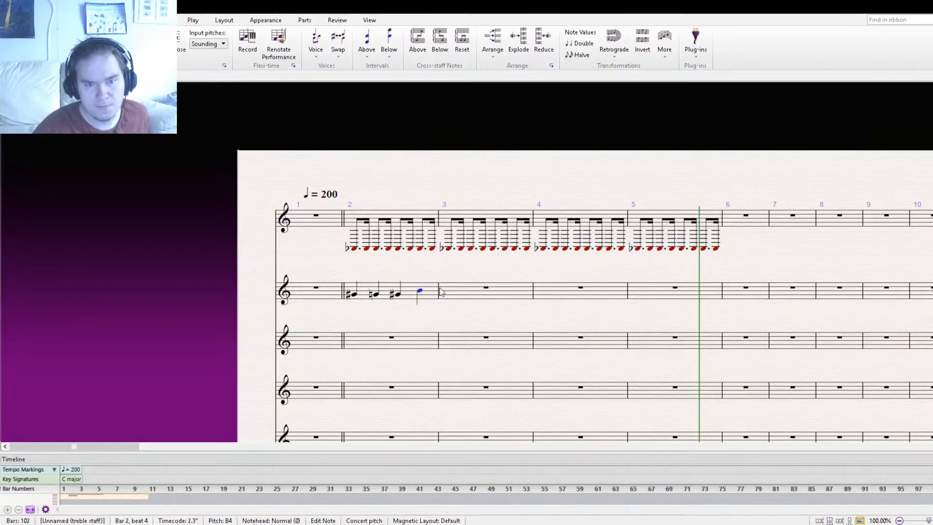
pyautogui.click(353, 294)
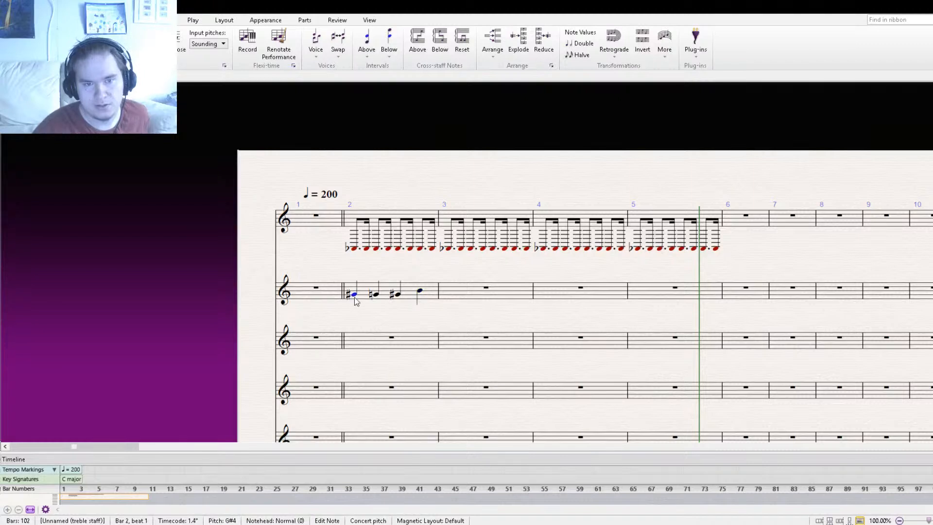
# - Clear the note selection and play the score from the beginning to hear bar 2's melody with the A-flat rhythm
pyautogui.keyDown('shift'); pyautogui.click(422, 290); pyautogui.keyUp('shift')
pyautogui.press('Escape')
pyautogui.hotkey('ctrl', '[')
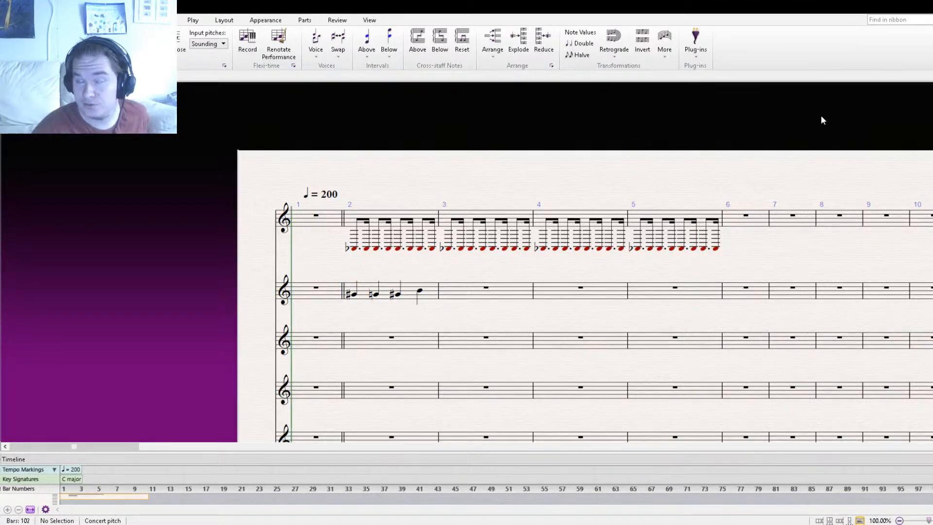
pyautogui.hotkey('ctrl', '-')
pyautogui.press('space')
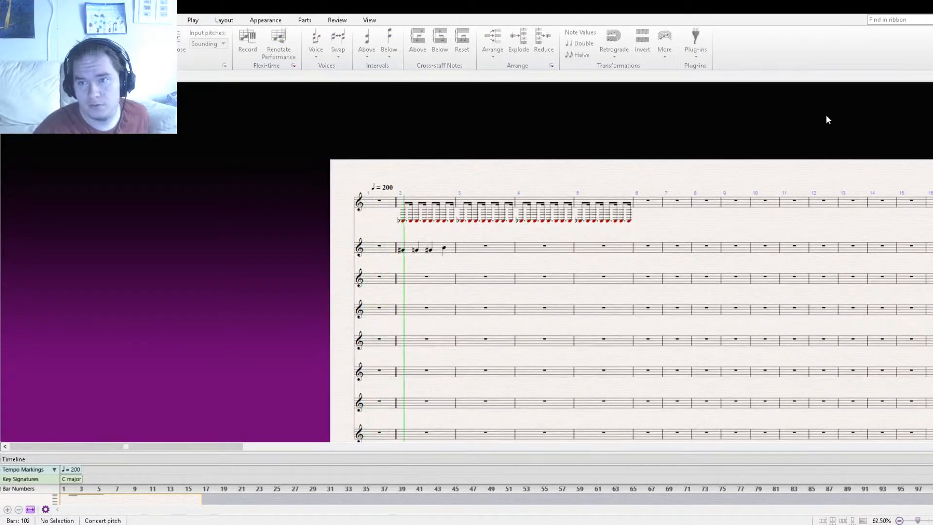
# - Repeat the four-note phrase from bar 2 of the second staff in bar 3
pyautogui.hotkey('ctrl', '+')
pyautogui.click(365, 239)
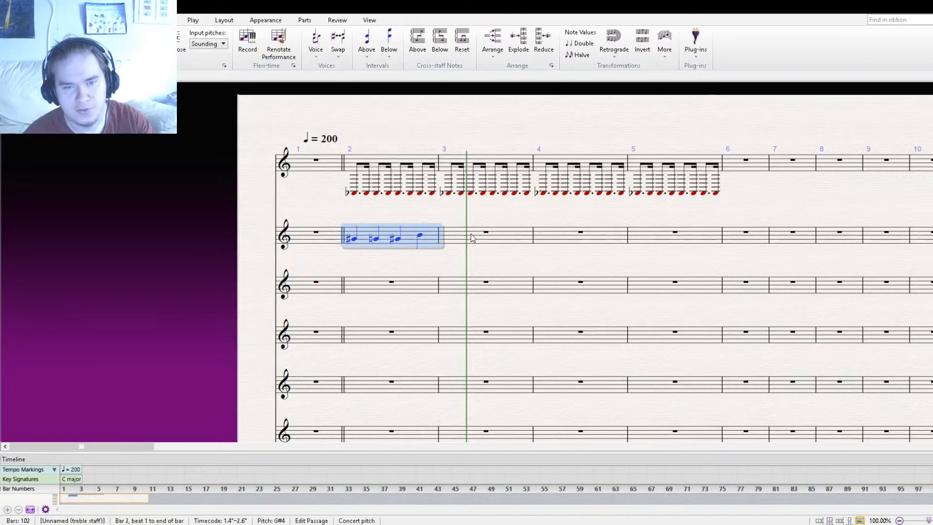
pyautogui.press('r')
# - Lengthen the first two melody notes to half notes so G-sharp 4 and G-natural 4 fill bar 2 of the second staff
pyautogui.click(354, 239)
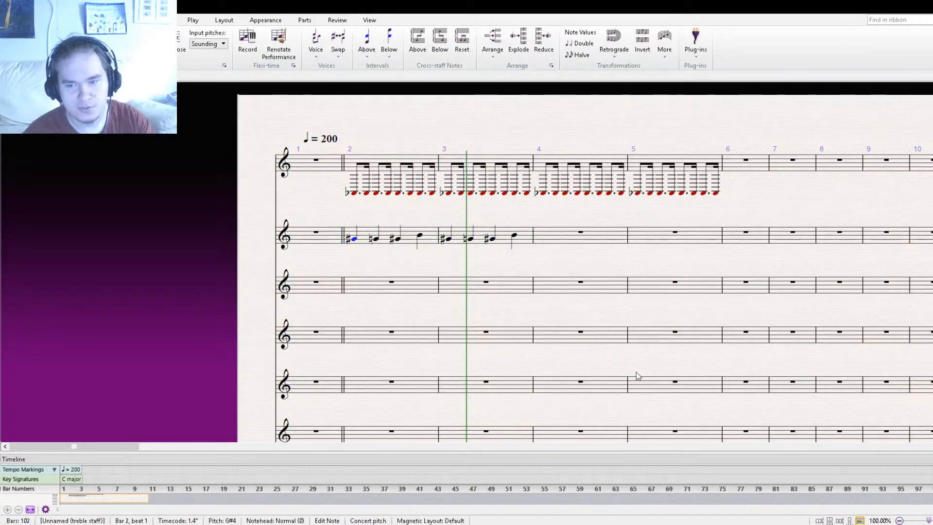
pyautogui.press('KP_5')
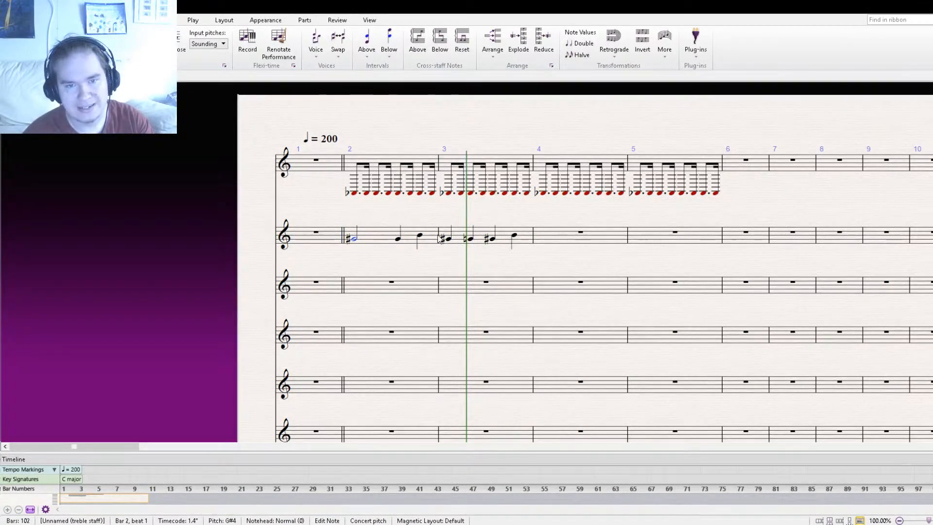
pyautogui.click(469, 239)
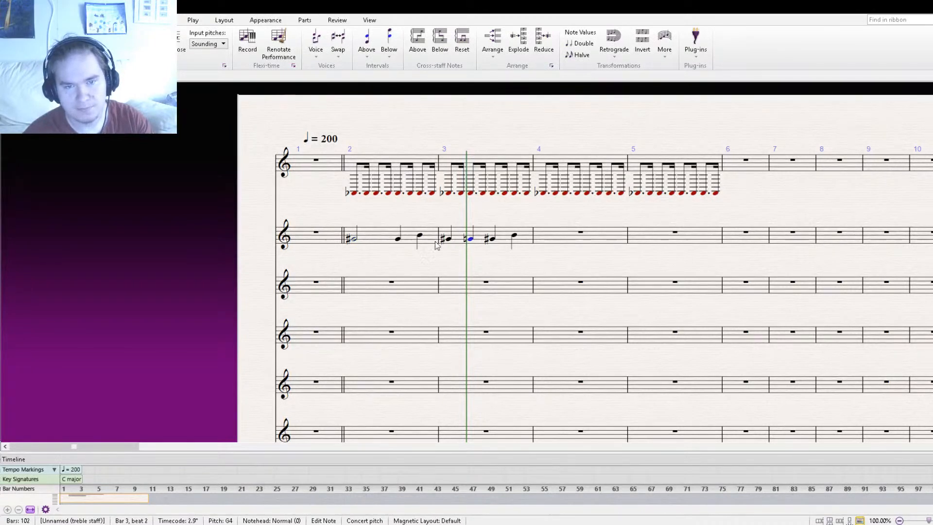
pyautogui.click(399, 239)
pyautogui.press('KP_5')
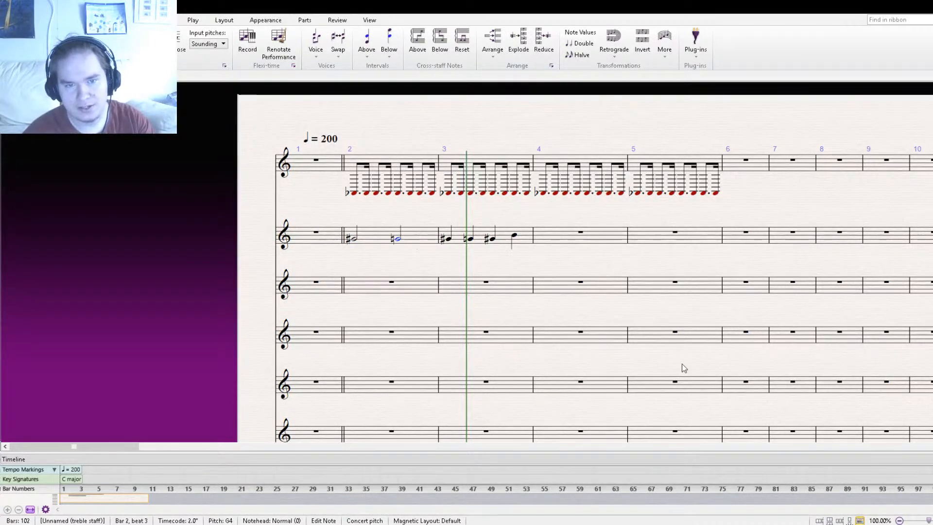
# - Turn bar 3 of the second staff into half notes G-sharp 4 and B4
pyautogui.press('Right')
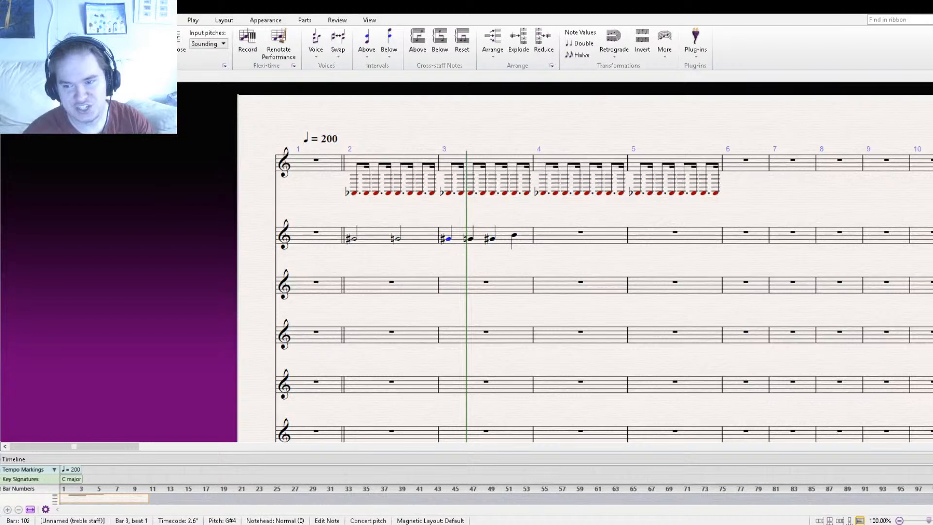
pyautogui.press('KP_5')
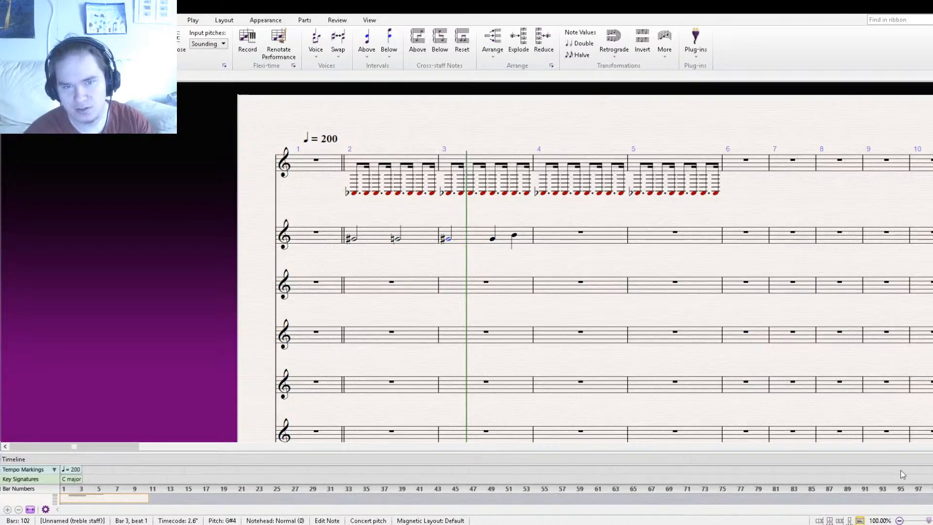
pyautogui.click(515, 237)
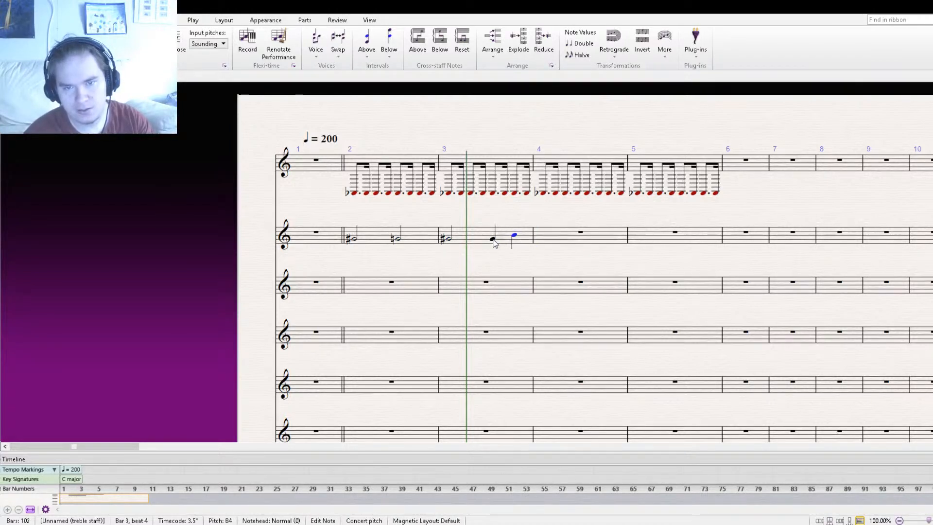
pyautogui.click(492, 240)
pyautogui.press('Up')
pyautogui.press('Up')
pyautogui.click(909, 476)
pyautogui.click(526, 232)
# - Clear the selection, rewind into bar 1 and play the half-note melody with the A-flat rhythm
pyautogui.press('Escape')
pyautogui.press(']')
pyautogui.press('[')
pyautogui.press('[')
pyautogui.press('[')
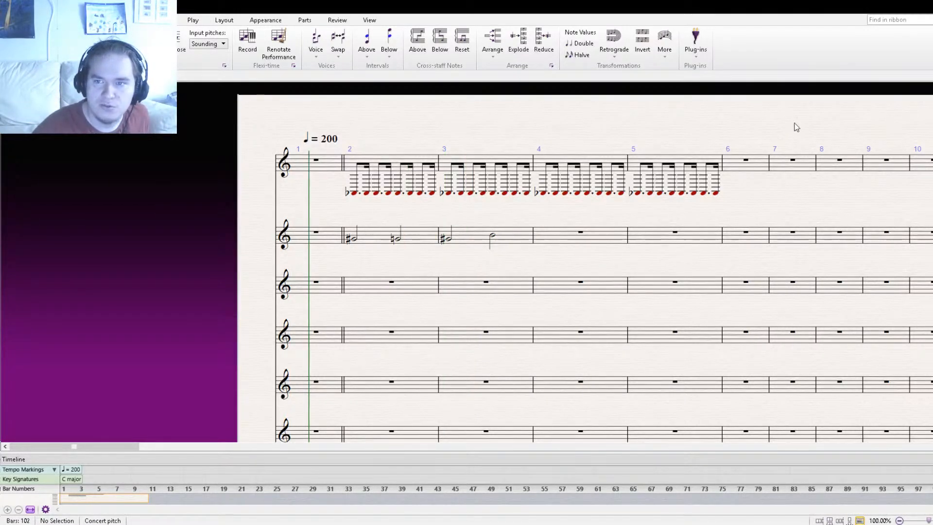
pyautogui.hotkey('ctrl', '-')
pyautogui.press('space')
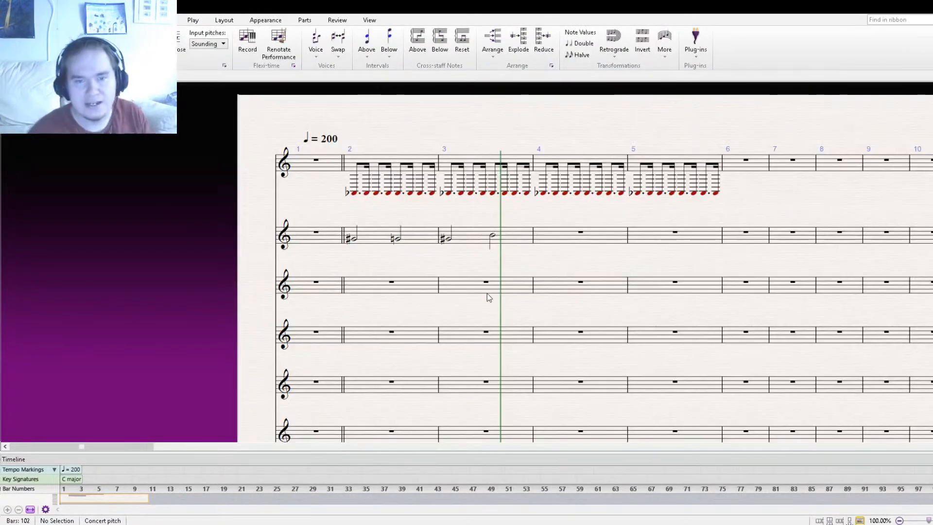
# - Copy bars 2 and 3 of the second staff into bars 4 and 5
pyautogui.hotkey('ctrl', '+')
pyautogui.click(481, 243)
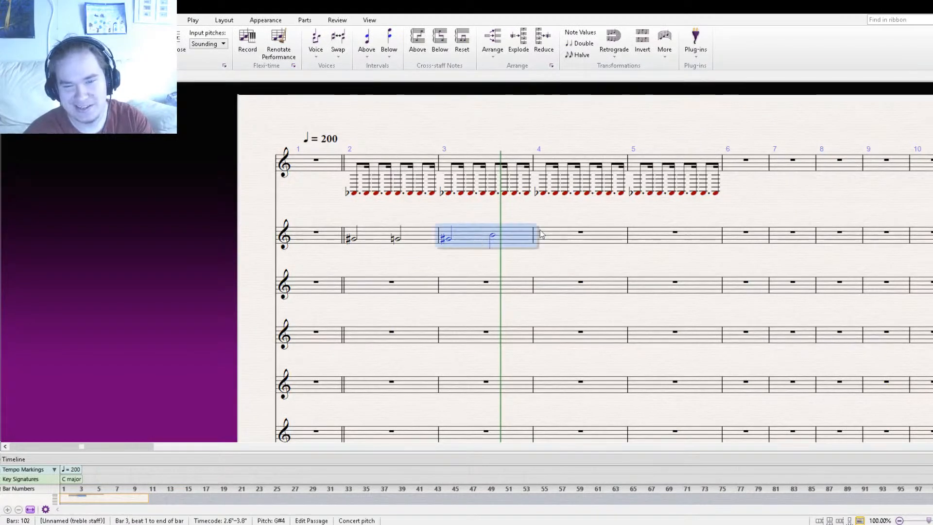
pyautogui.keyDown('shift'); pyautogui.click(369, 237); pyautogui.keyUp('shift')
pyautogui.keyDown('alt'); pyautogui.click(573, 238); pyautogui.keyUp('alt')
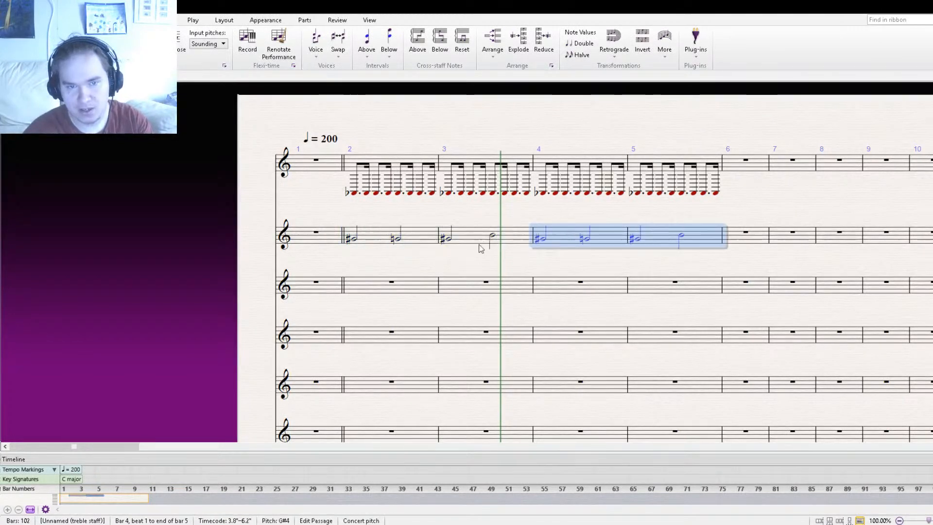
# - Change the second staff to a whole note G-sharp 4 in bar 2 and a whole note G-natural 4 in bar 3
pyautogui.click(353, 238)
pyautogui.press('6')
pyautogui.click(448, 239)
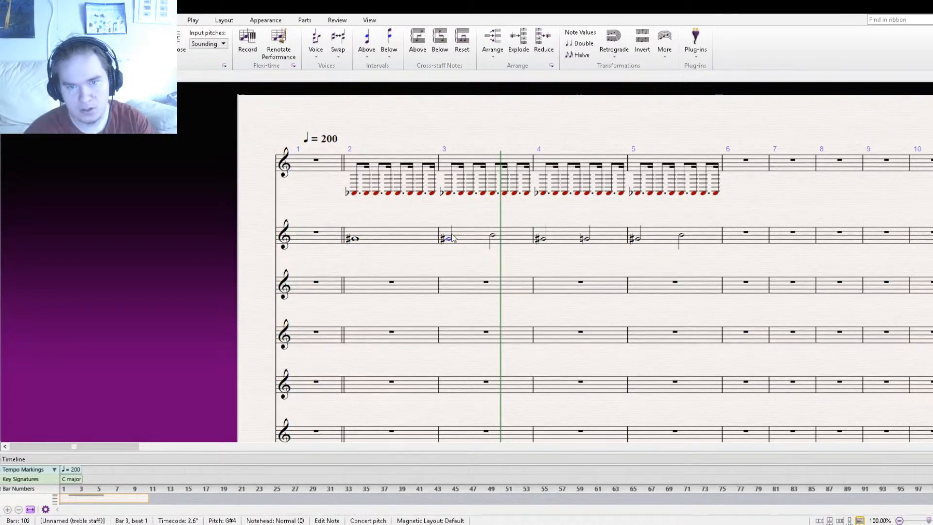
pyautogui.press('Down')
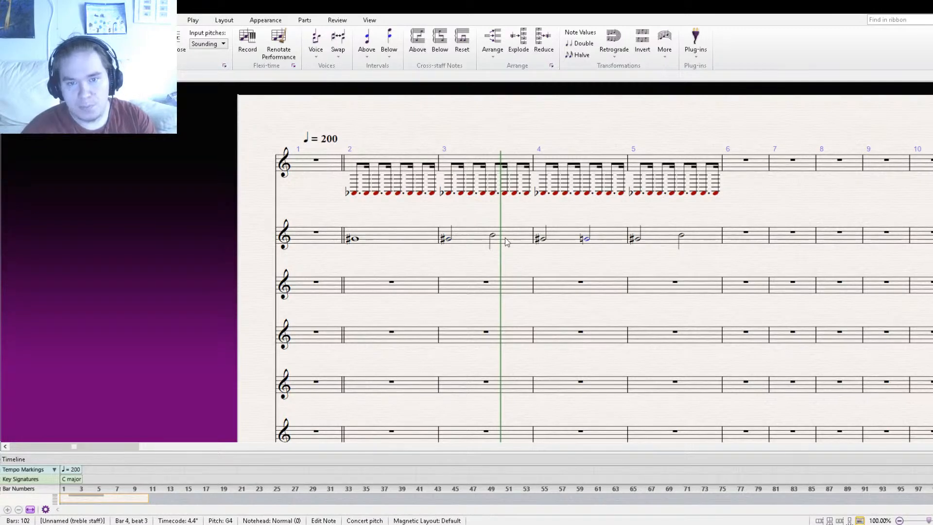
pyautogui.click(927, 474)
# - Change the second staff to a whole note G-sharp 4 in bar 4 and a whole note B4 in bar 5
pyautogui.click(640, 239)
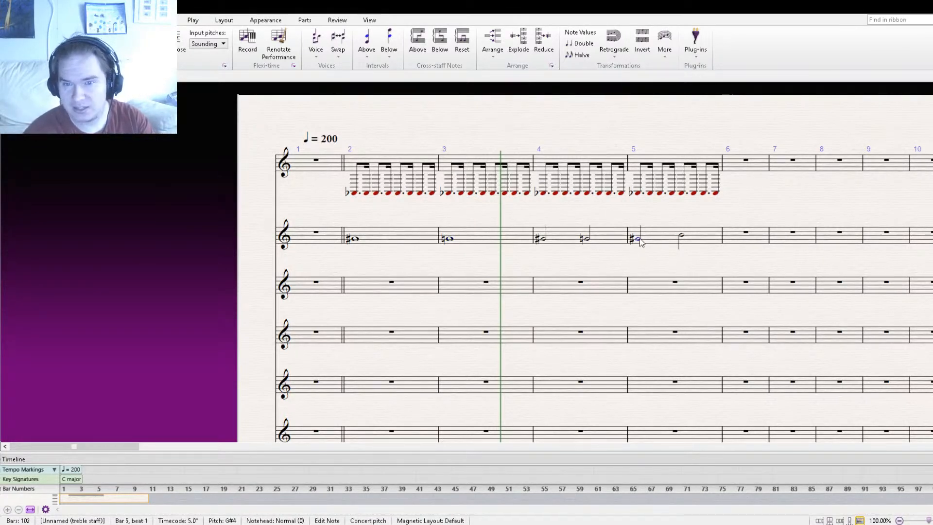
pyautogui.click(541, 239)
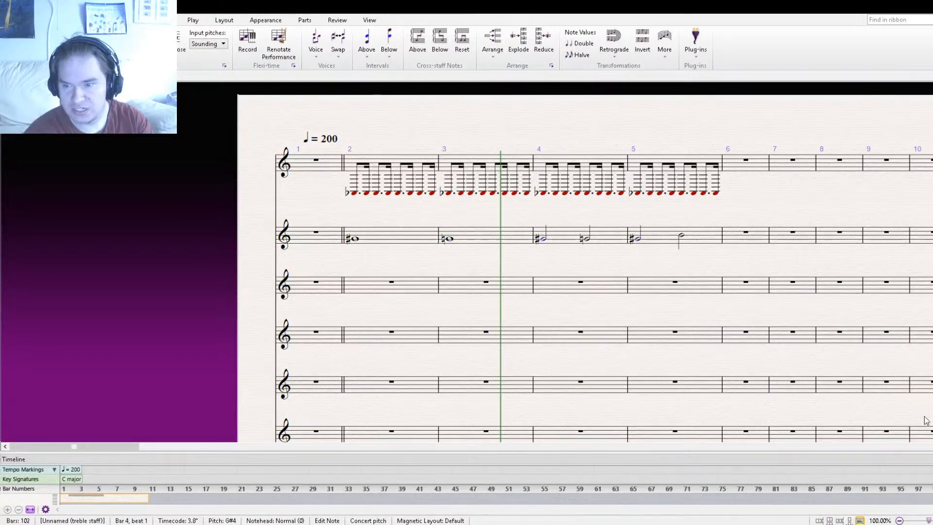
pyautogui.click(927, 475)
pyautogui.click(682, 238)
pyautogui.click(635, 239)
pyautogui.press('b')
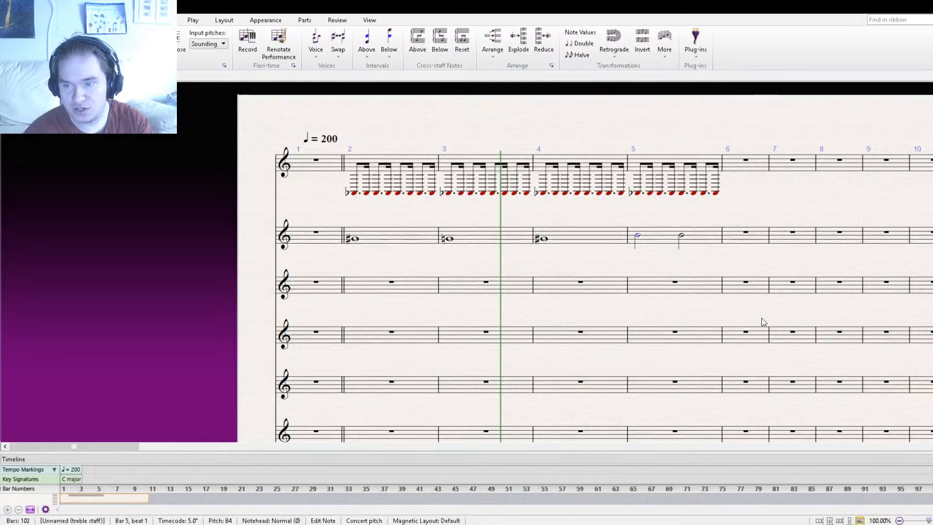
pyautogui.click(927, 474)
pyautogui.click(480, 260)
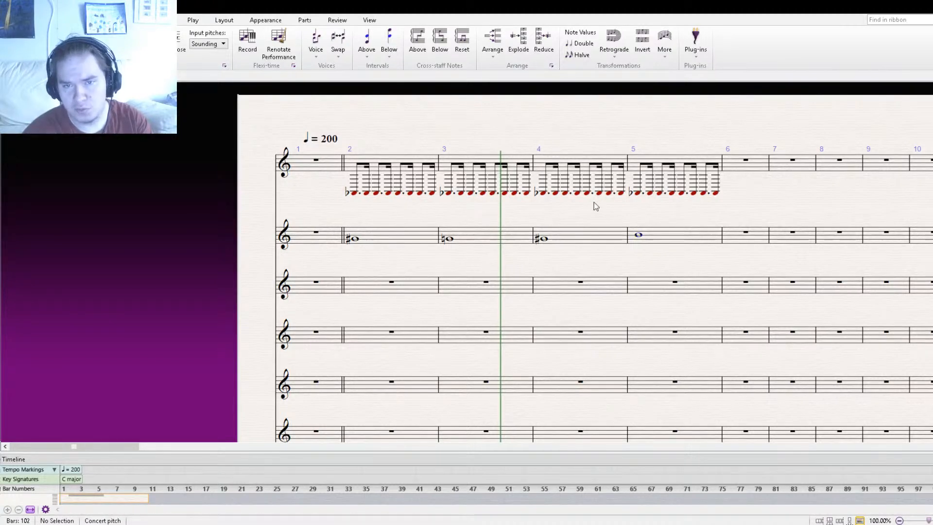
# - Play the score from the beginning to hear the whole-note melody in bars 2 to 5
pyautogui.hotkey('ctrl', '[')
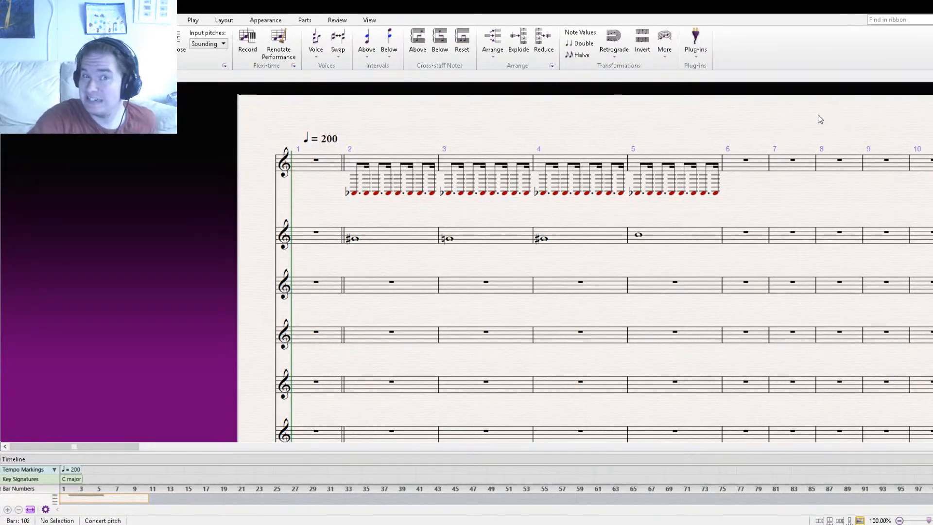
pyautogui.hotkey('ctrl', '-')
pyautogui.press('space')
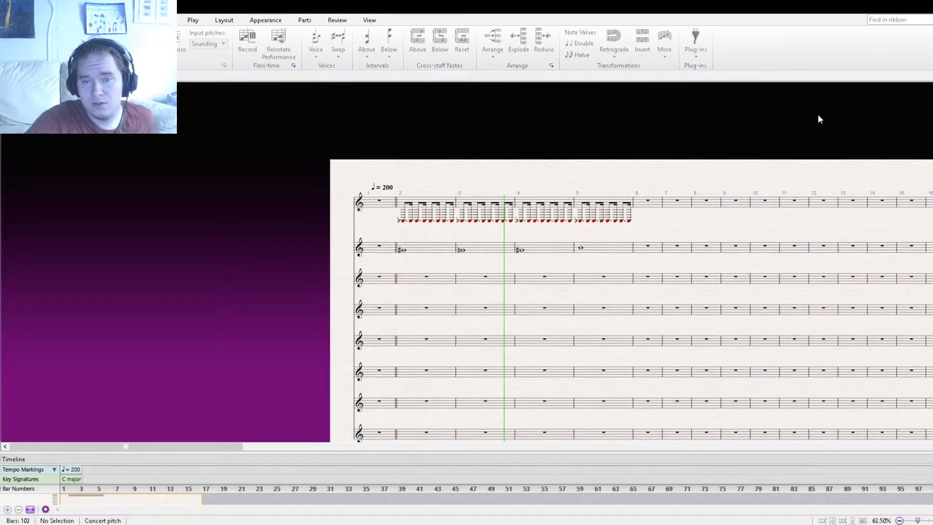
# - Enter an E-flat 5 half note on beat 1 of bar 4 in the third staff
pyautogui.hotkey('ctrl', '+')
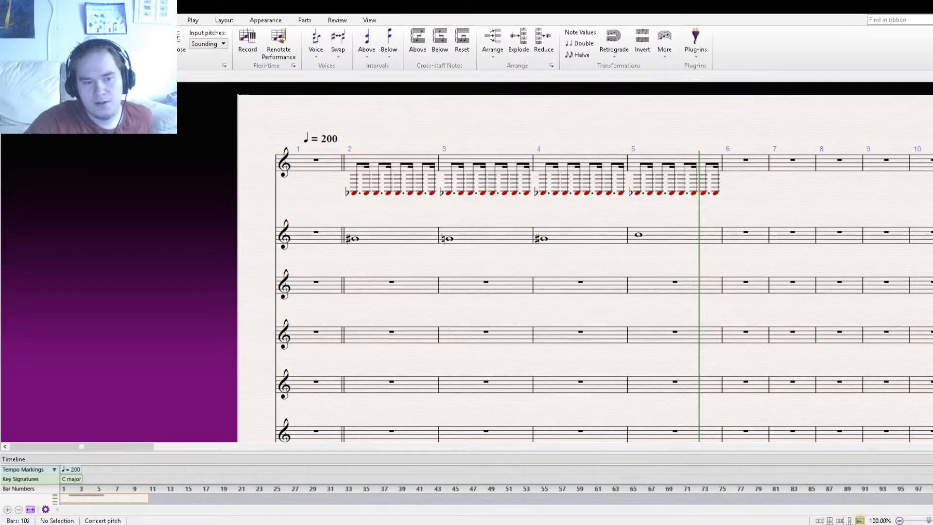
pyautogui.moveTo(517, 263); pyautogui.dragTo(408, 289)
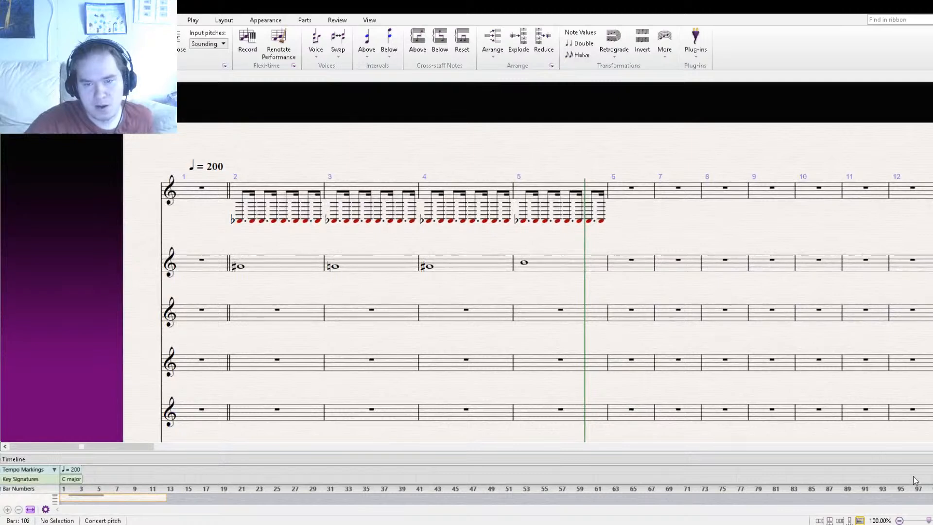
pyautogui.click(427, 313)
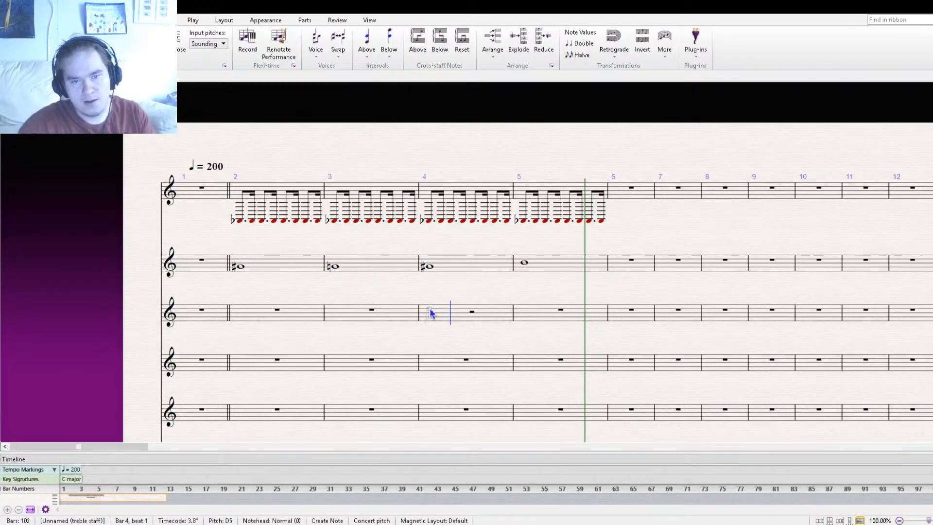
pyautogui.press('Up')
pyautogui.press('Escape')
pyautogui.press('KP_9')
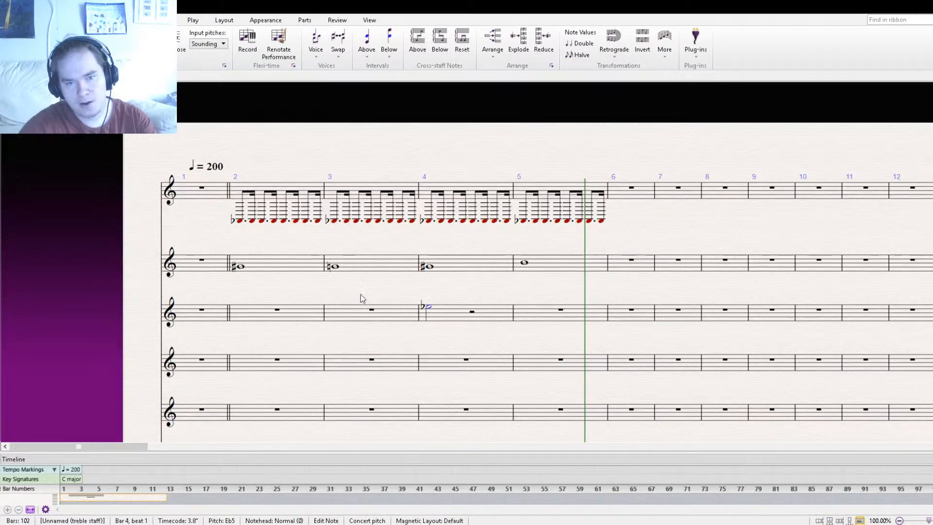
# - Add a D-flat 5 half note on beat 3 of bar 4 in the third staff
pyautogui.click(470, 315)
pyautogui.click(472, 311)
pyautogui.press('e')
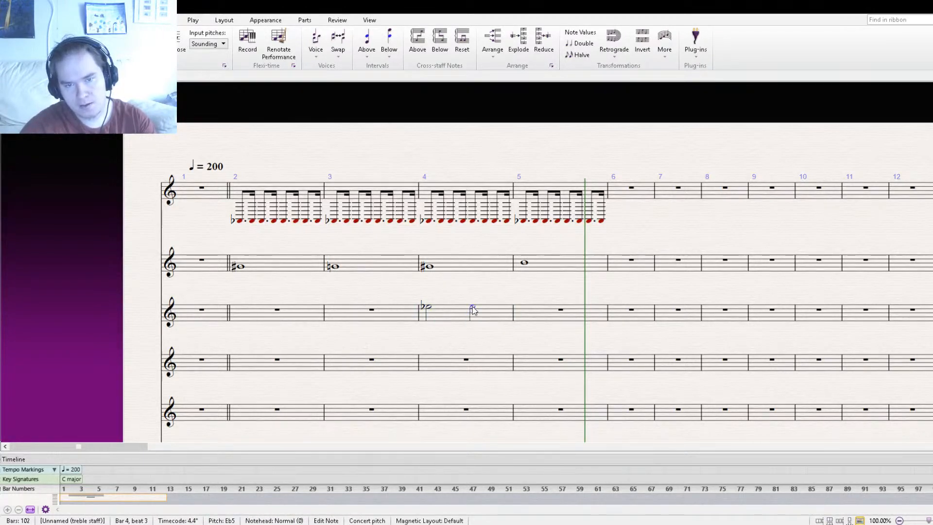
pyautogui.press('Down')
pyautogui.press('Down')
# - Enter a B4 quarter note on beat 1 of bar 5 in the third staff
pyautogui.click(548, 319)
pyautogui.hotkey('ctrl', 'v')
pyautogui.click(525, 308)
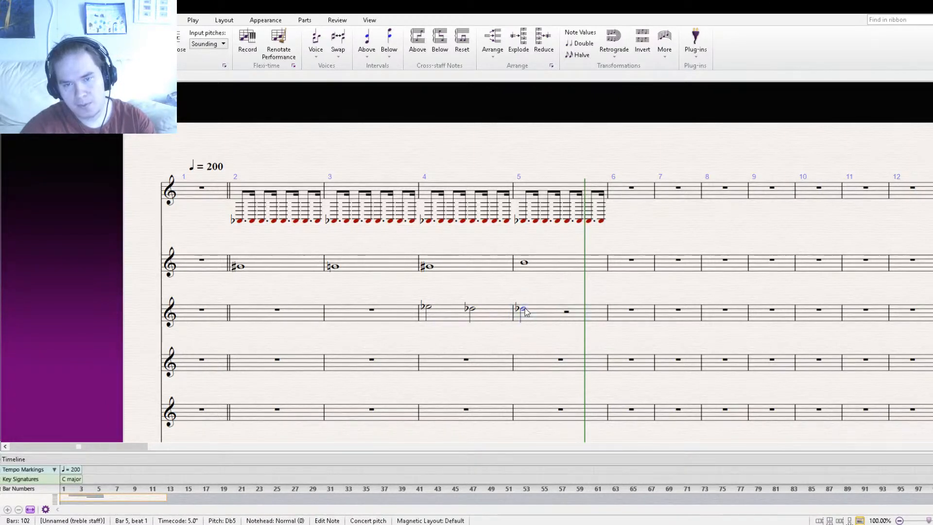
pyautogui.press('Down')
pyautogui.press('Up')
pyautogui.moveTo(525, 310); pyautogui.dragTo(522, 313)
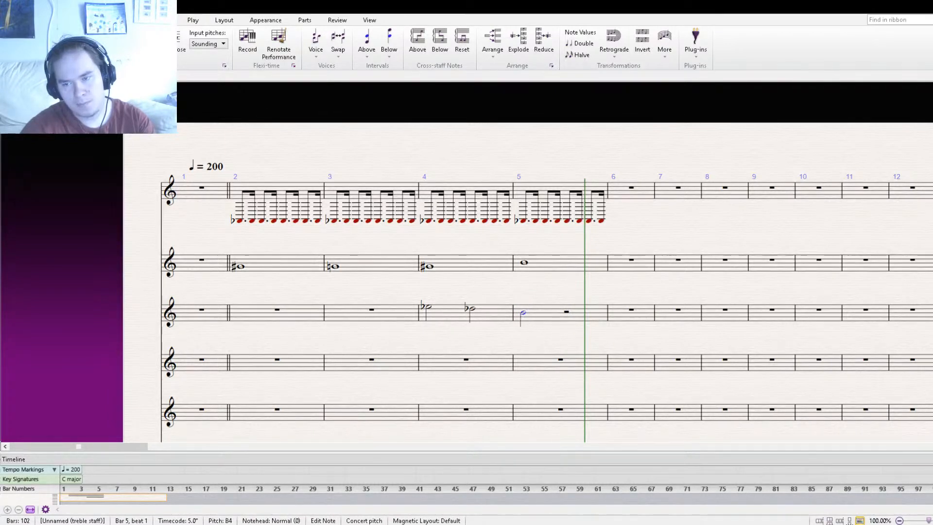
pyautogui.press('4')
# - Add a G-sharp 4 half note on beat 2 of bar 5 in the third staff and clear the selection
pyautogui.click(544, 314)
pyautogui.press('b')
pyautogui.moveTo(547, 314); pyautogui.dragTo(548, 319)
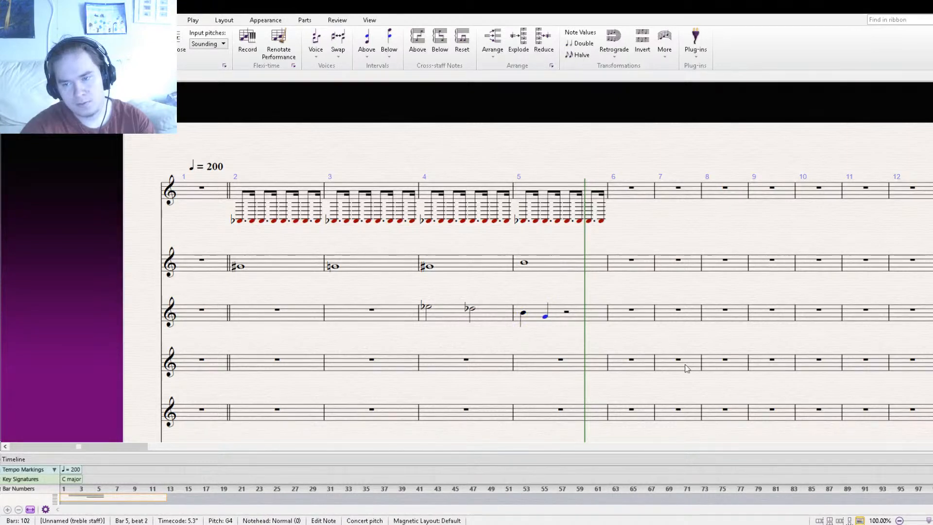
pyautogui.press('5')
pyautogui.press('Up')
pyautogui.press('Escape')
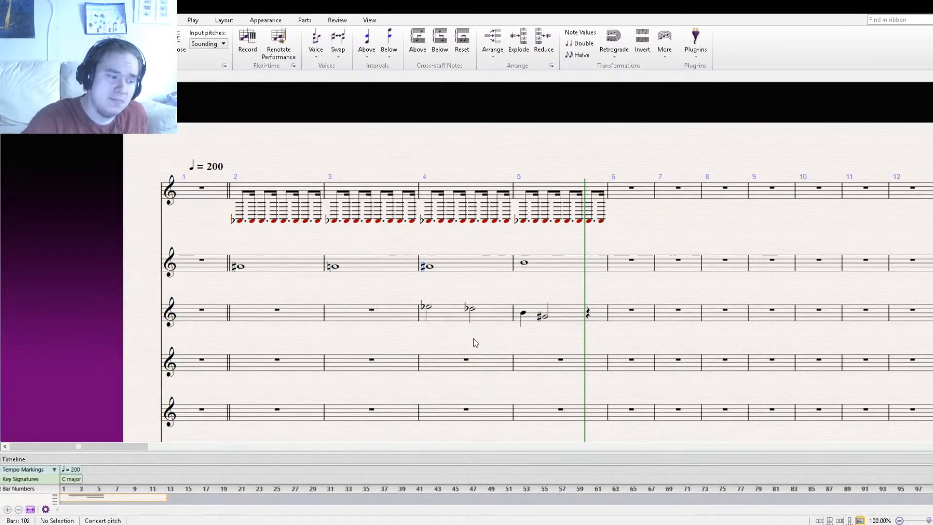
# - Audition the notes in bars 4 and 5 of the third staff one by one, then clear the selection
pyautogui.click(425, 308)
pyautogui.click(473, 311)
pyautogui.click(524, 314)
pyautogui.click(548, 318)
pyautogui.click(544, 317)
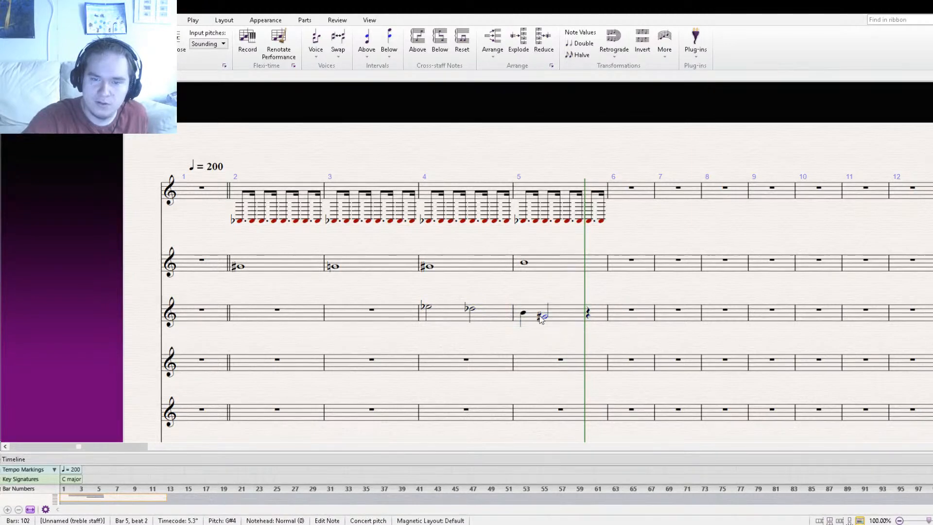
pyautogui.press('Escape')
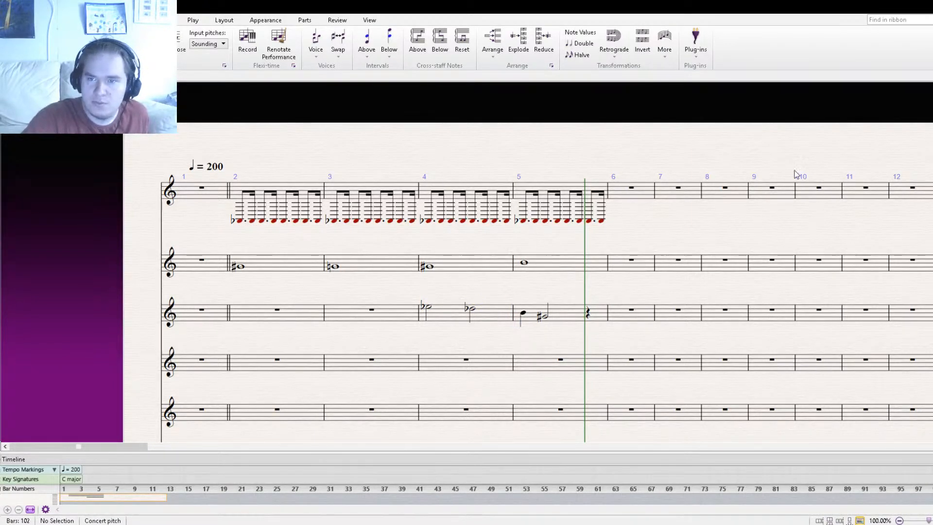
# - Move the playback line back to the start of bar 1
pyautogui.press('[')
pyautogui.press('[')
pyautogui.press('[')
pyautogui.press('[')
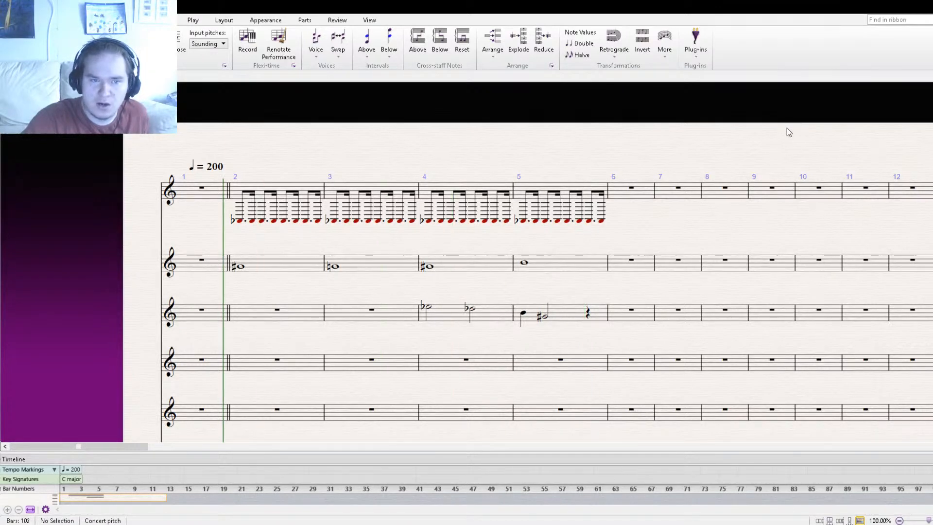
pyautogui.press('[')
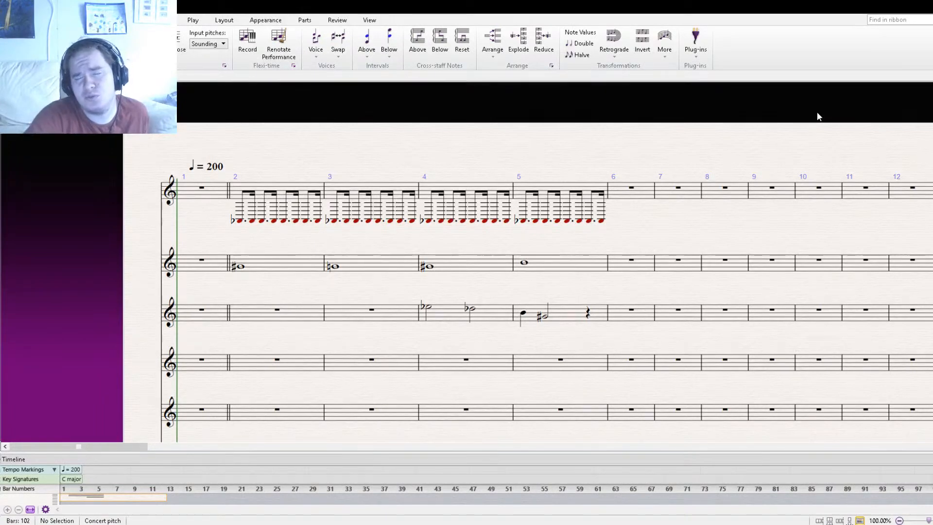
# - Set the tempo marking to quarter note = 250 and play the passage from bar 1
pyautogui.press('space')
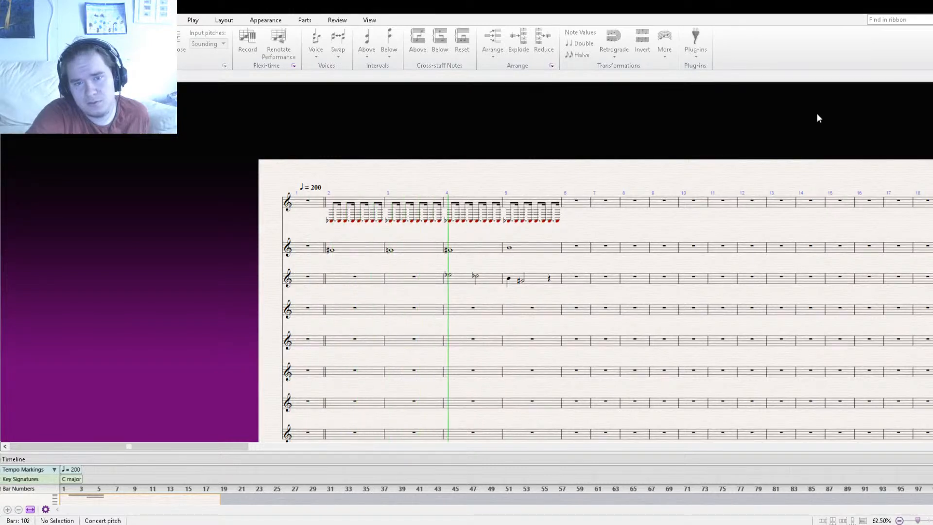
pyautogui.press('space')
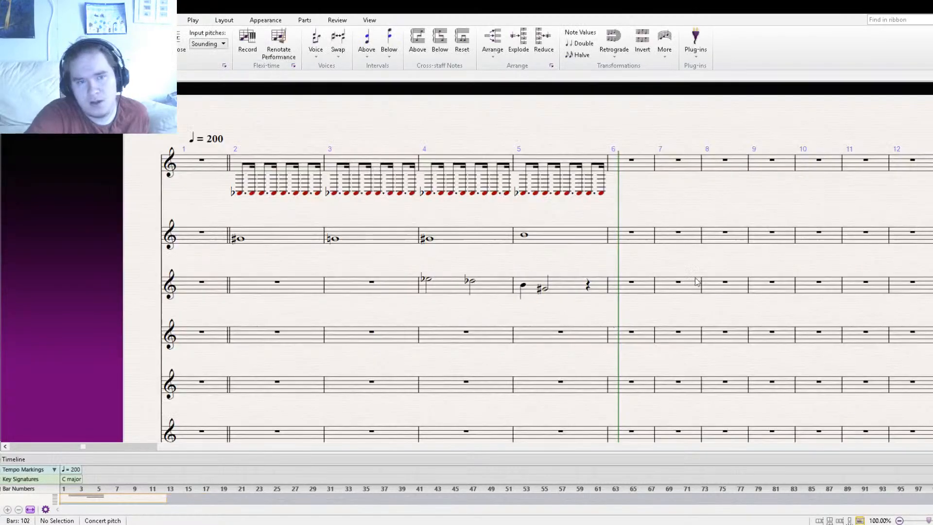
pyautogui.doubleClick(215, 139)
pyautogui.write('5')
pyautogui.press('Escape')
pyautogui.press('Escape')
pyautogui.hotkey('ctrl', '[')
pyautogui.press('space')
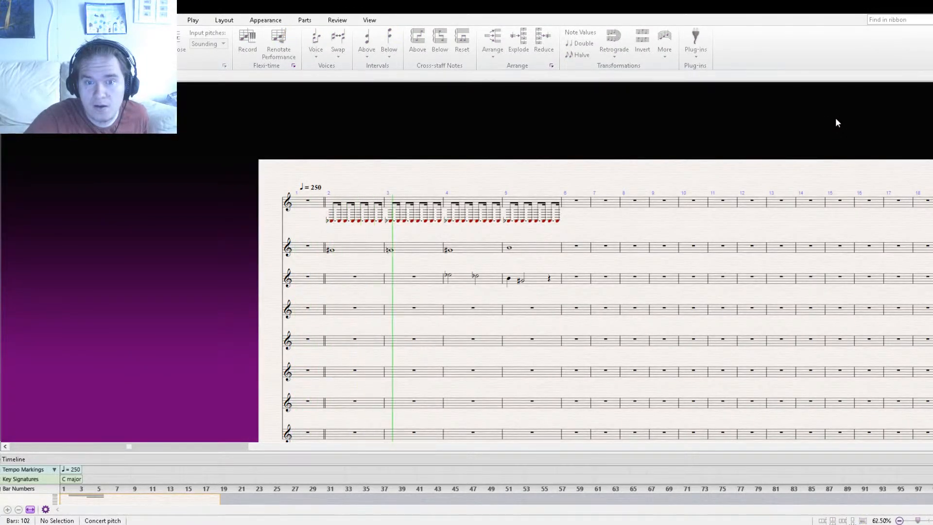
pyautogui.press('space')
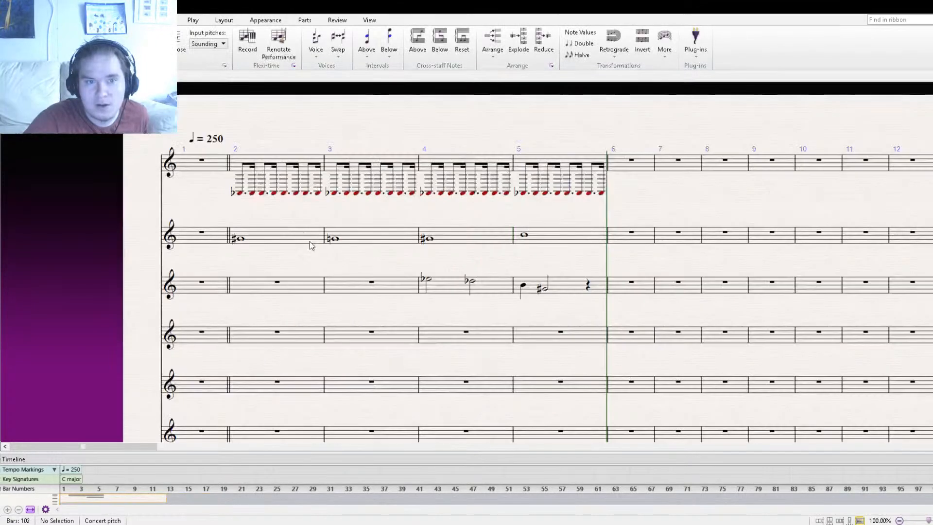
# - Set the tempo marking to quarter note = 220 and audition the passage from bar 1
pyautogui.doubleClick(218, 141)
pyautogui.moveTo(219, 141); pyautogui.dragTo(212, 141)
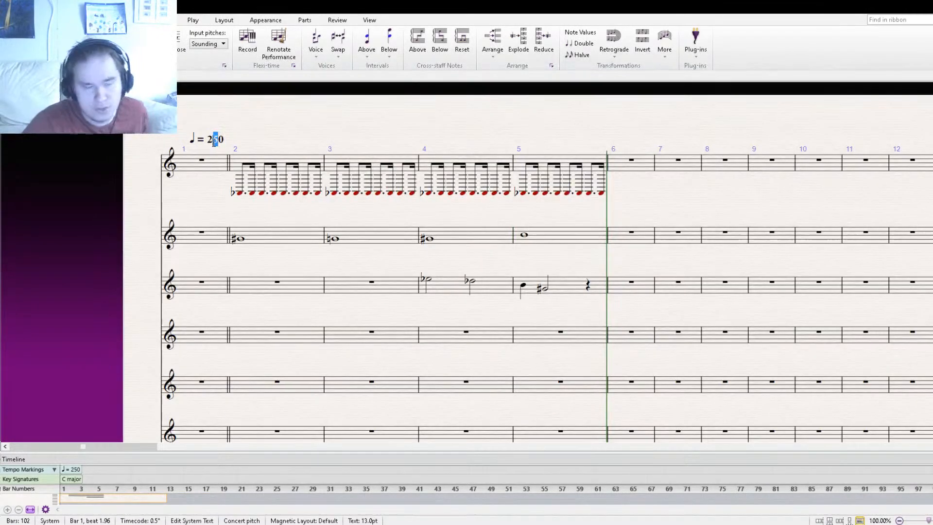
pyautogui.write('2')
pyautogui.click(318, 139)
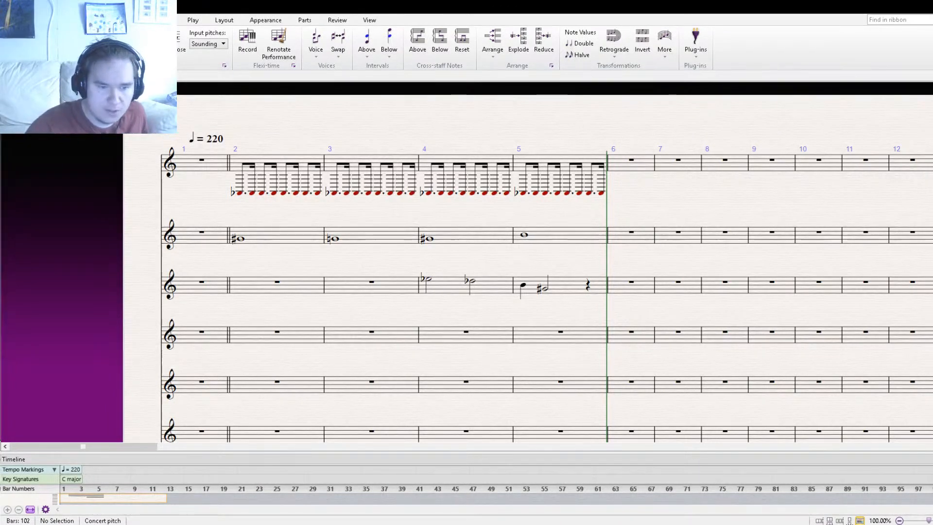
pyautogui.hotkey('ctrl', '[')
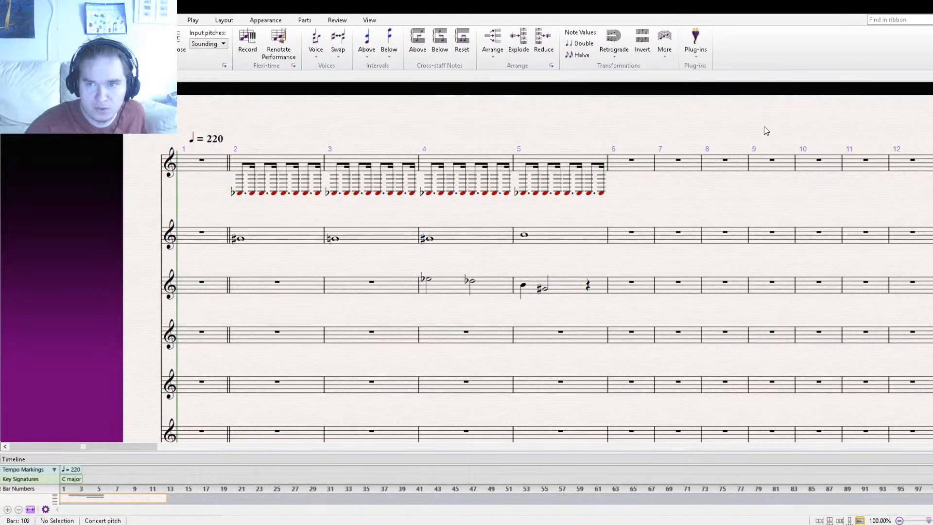
pyautogui.hotkey('ctrl', '-')
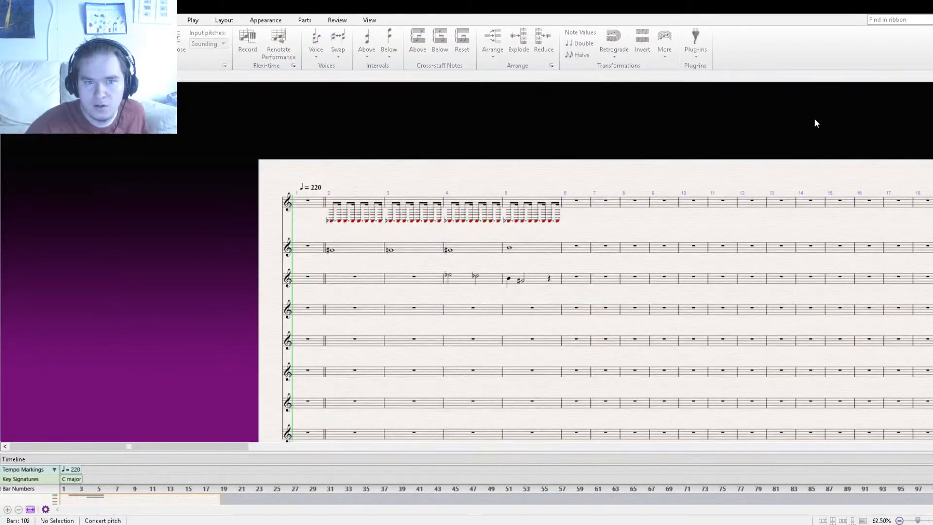
pyautogui.press('space')
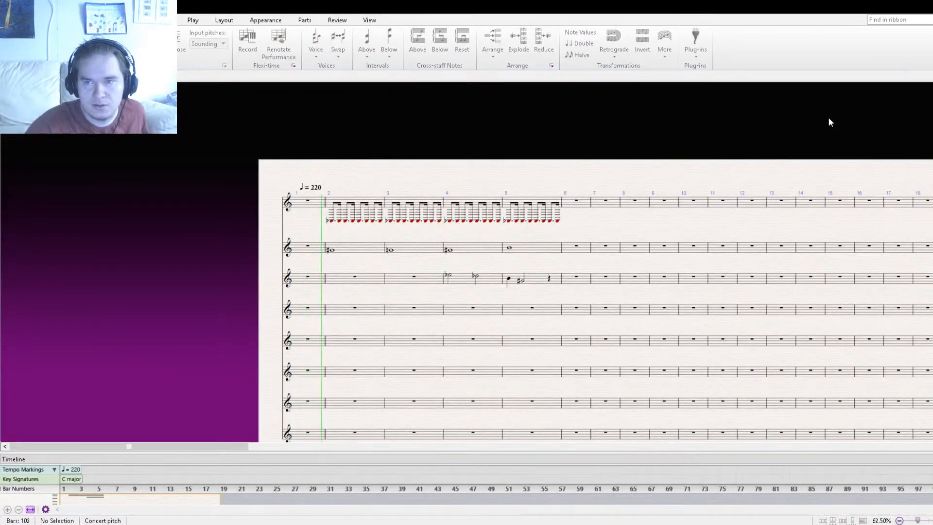
pyautogui.press('space')
pyautogui.hotkey('ctrl', '+')
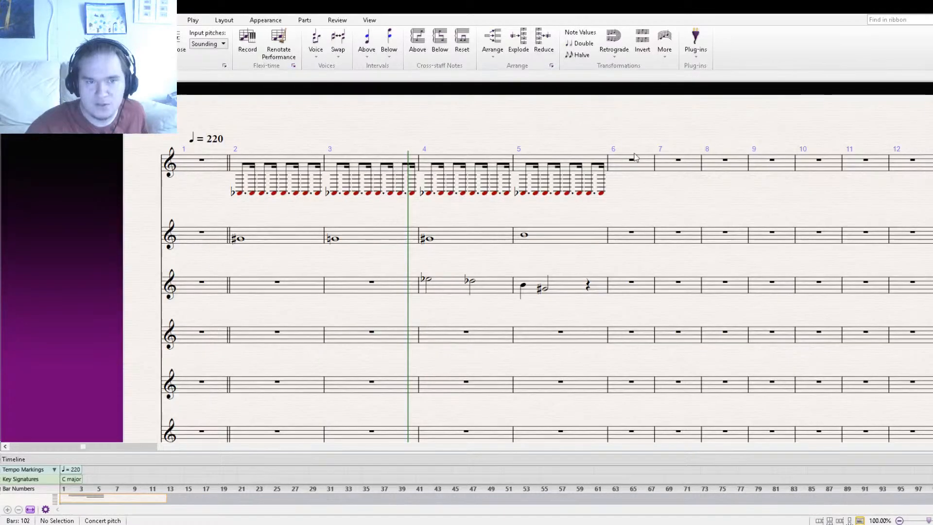
# - Change the tempo marking at bar 1 to quarter note = 250
pyautogui.click(214, 140)
pyautogui.doubleClick(219, 140)
pyautogui.doubleClick(219, 140)
pyautogui.write('250')
pyautogui.click(352, 99)
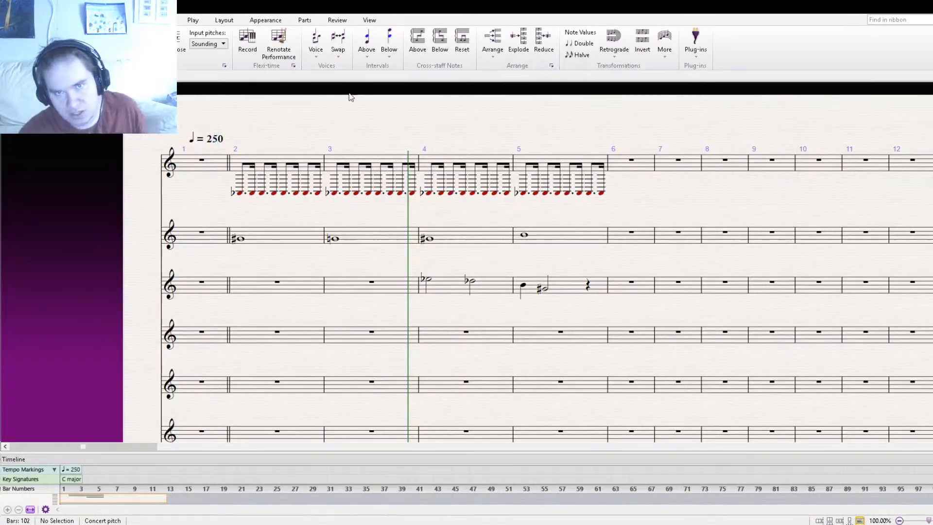
# - Show the mixer and expand its channel strips to reveal the pan, solo and mute controls
pyautogui.click(369, 19)
pyautogui.click(688, 54)
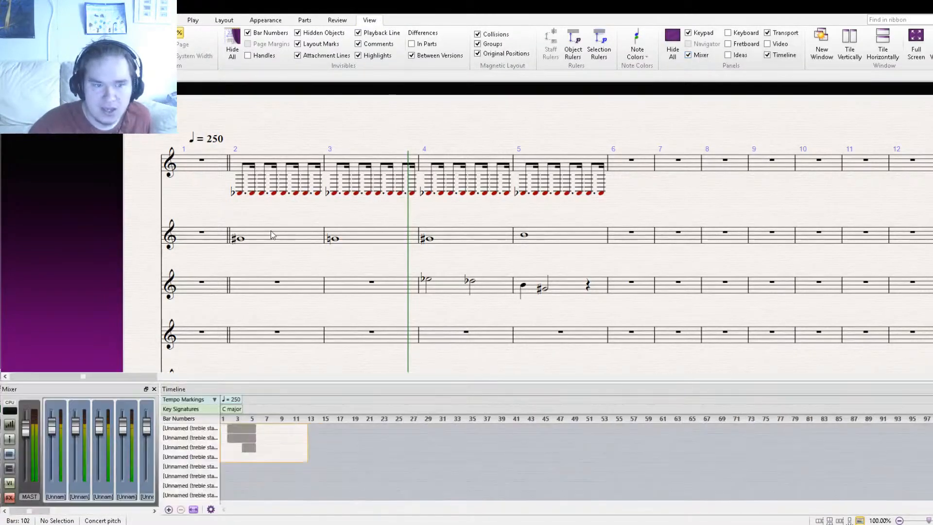
pyautogui.click(68, 344)
pyautogui.click(63, 344)
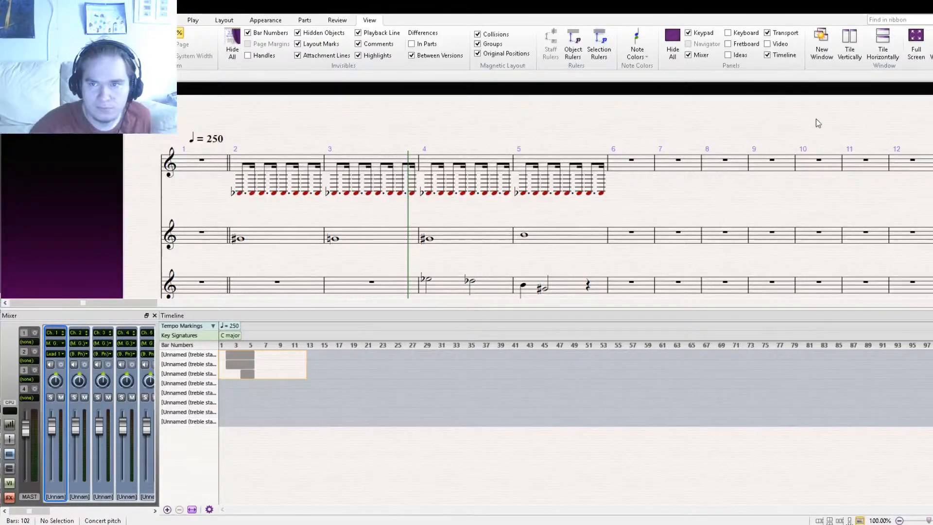
# - Play the score from bar 1 and close the mixer and the timeline
pyautogui.hotkey('ctrl', '-')
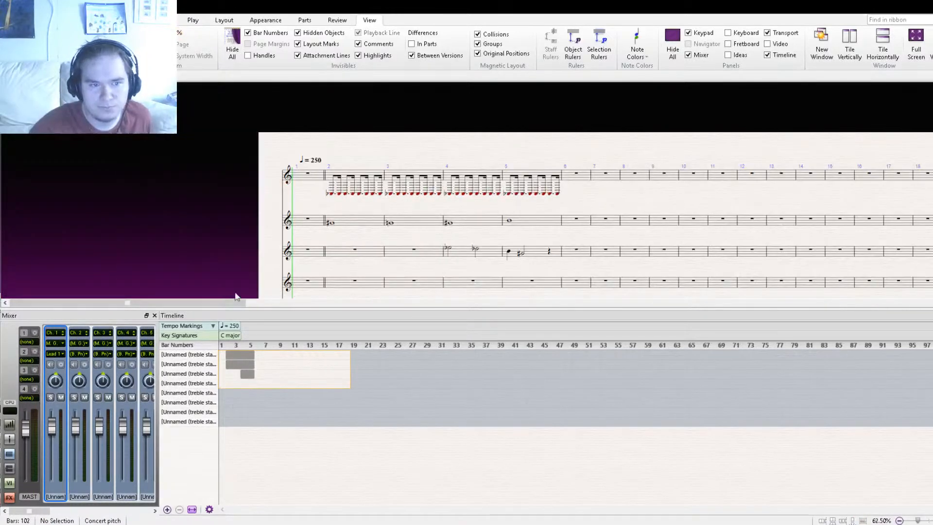
pyautogui.click(154, 315)
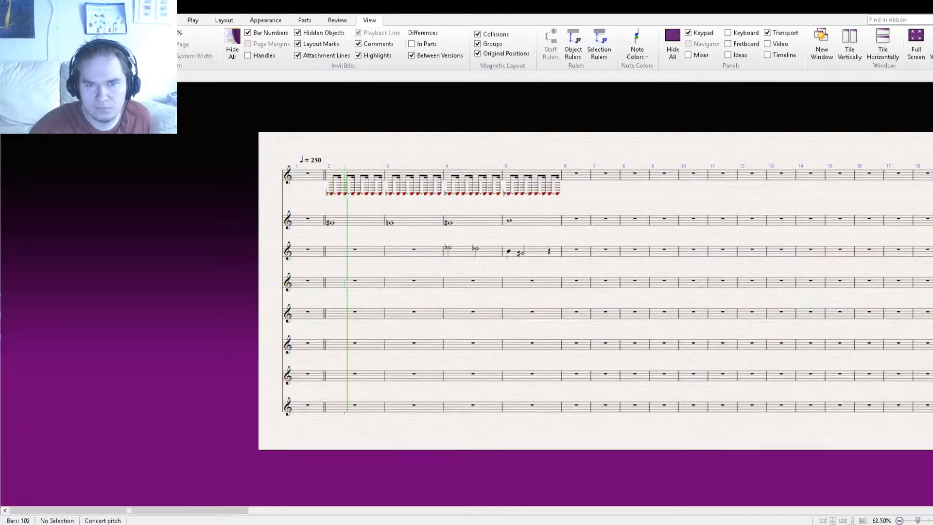
pyautogui.click(930, 315)
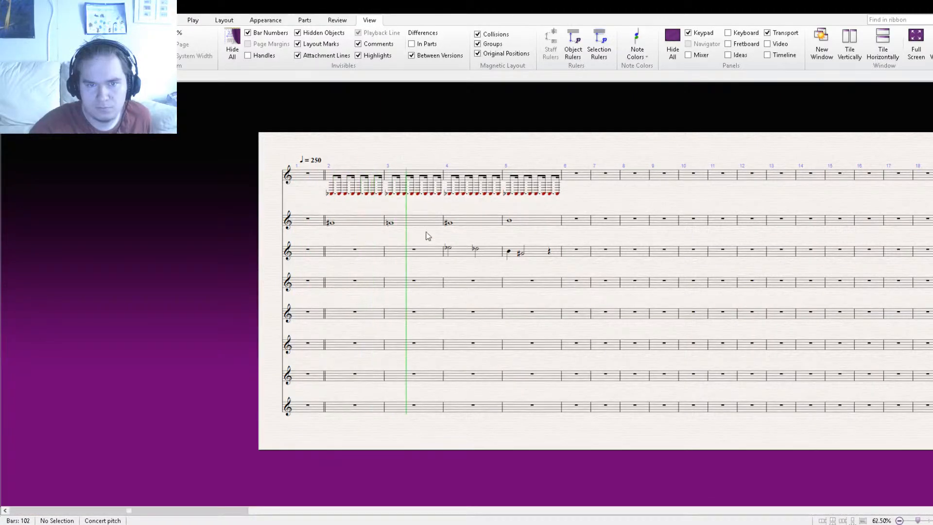
pyautogui.moveTo(487, 235); pyautogui.dragTo(368, 264)
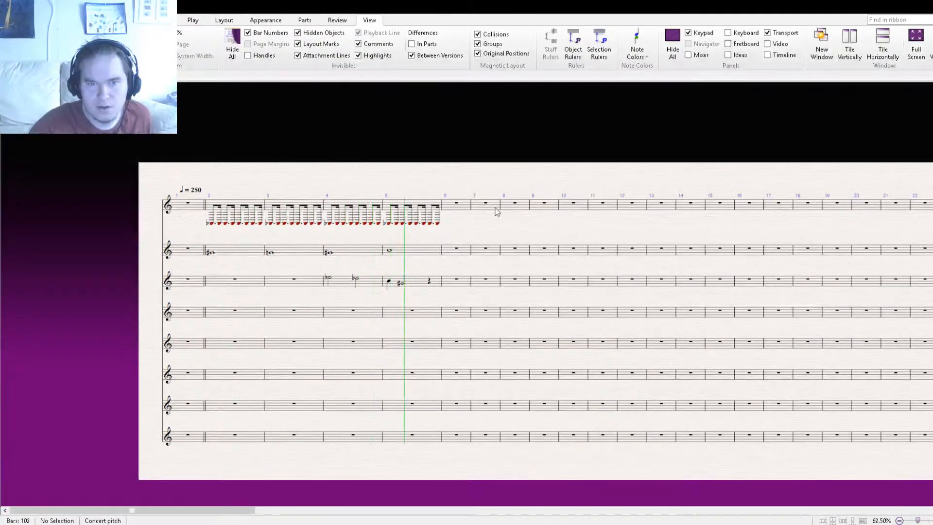
pyautogui.press('space')
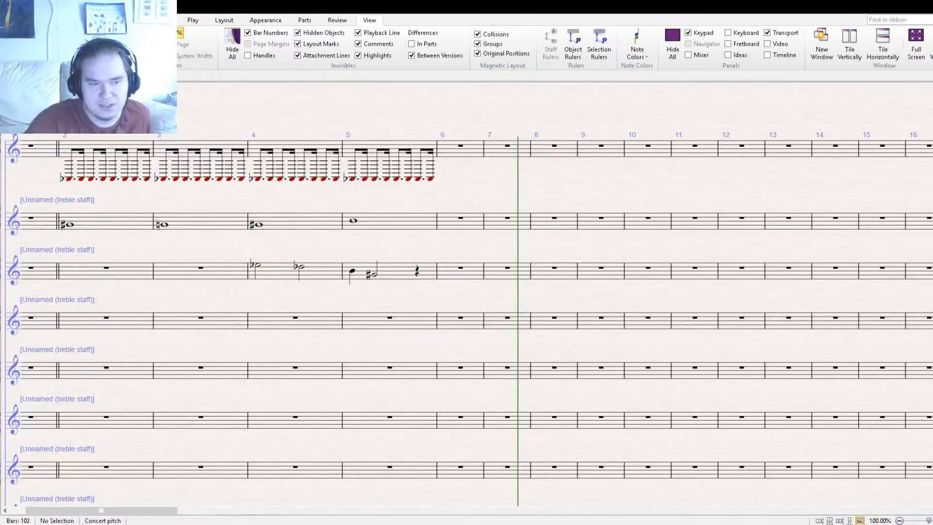
# - Reopen the mixer, then unmute and solo the Click channel
pyautogui.click(688, 55)
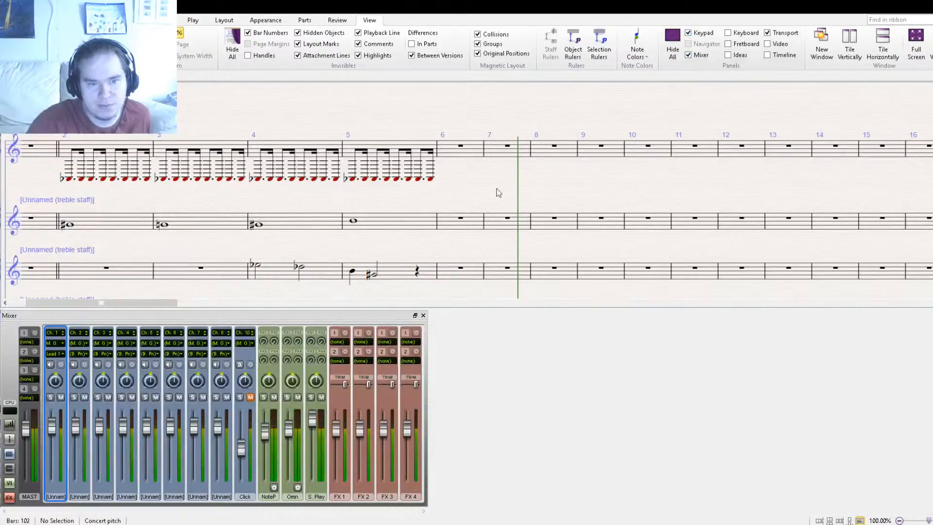
pyautogui.click(246, 399)
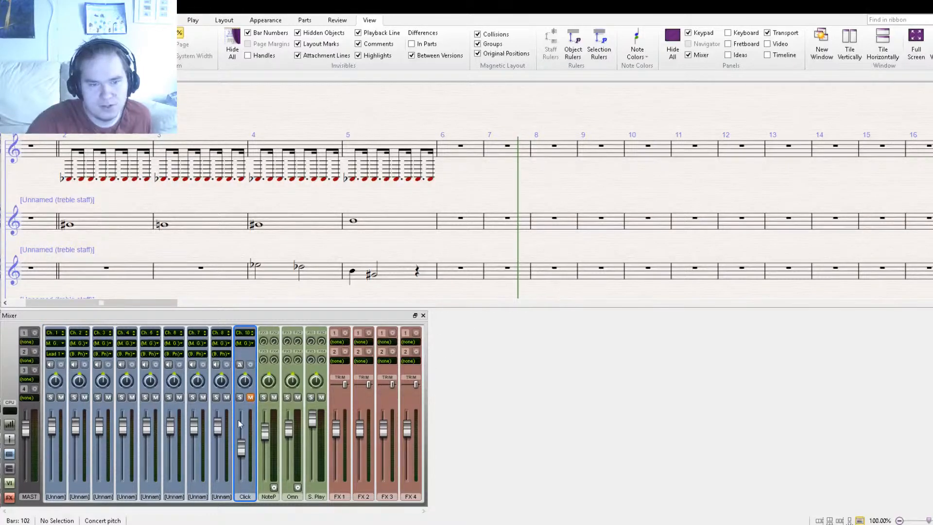
pyautogui.click(250, 397)
pyautogui.click(239, 397)
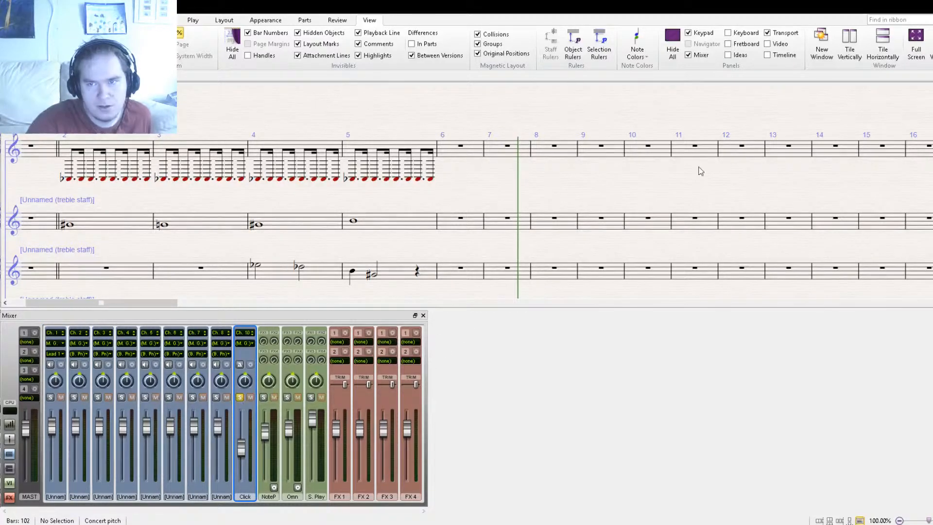
# - Listen to the soloed click from bar 1 twice to judge the tempo
pyautogui.hotkey('ctrl', '[')
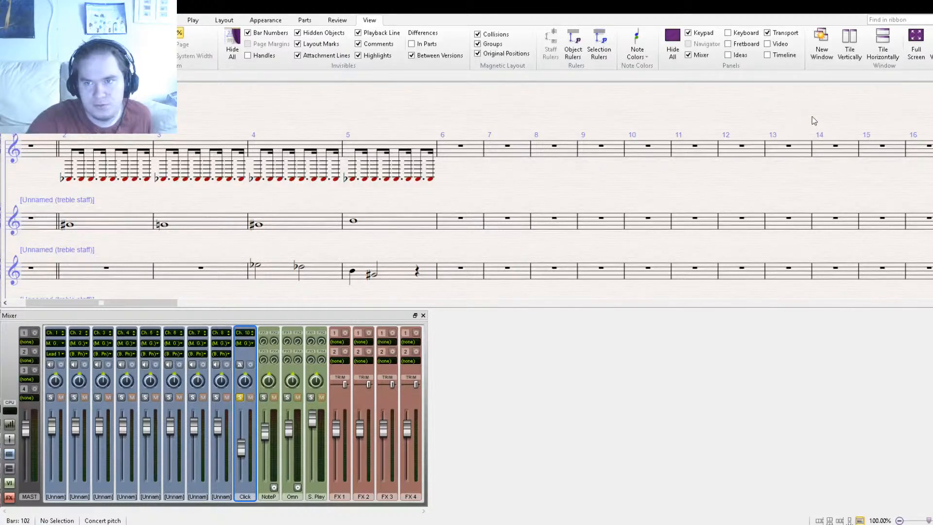
pyautogui.press('space')
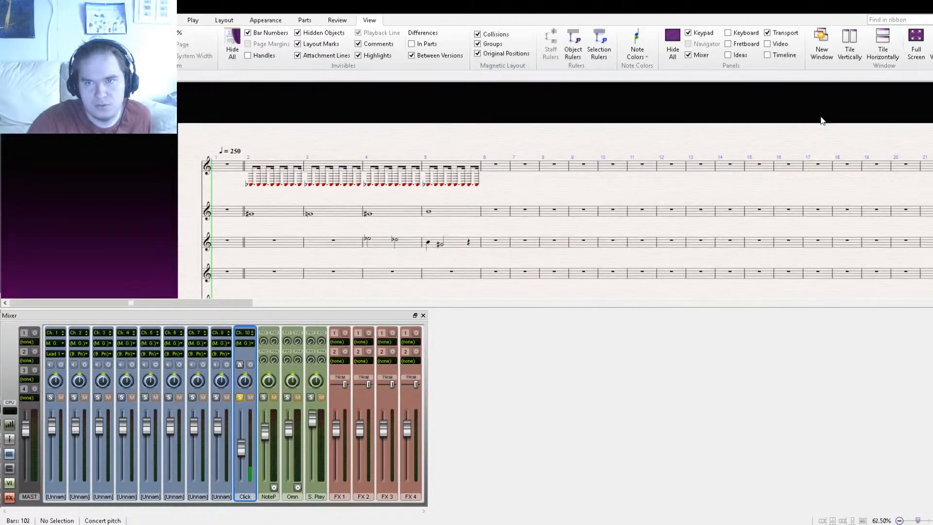
pyautogui.press('space')
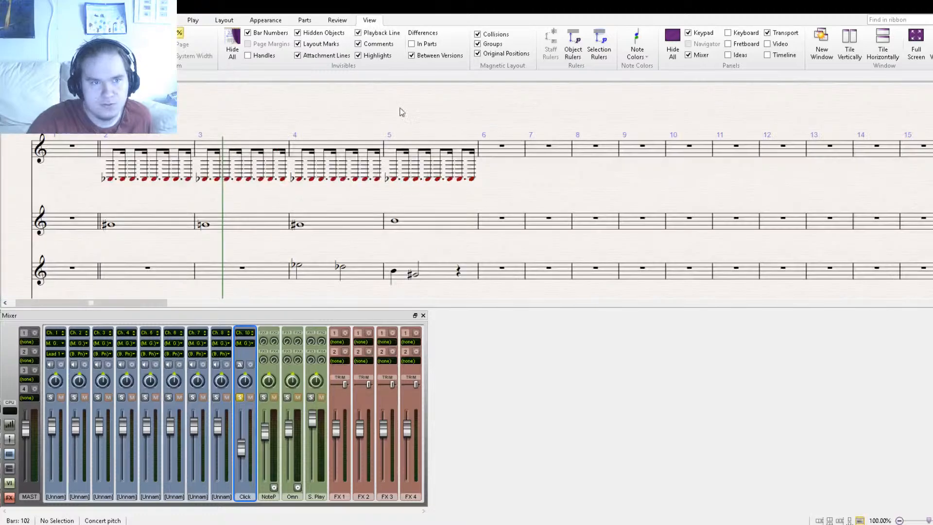
pyautogui.click(73, 135)
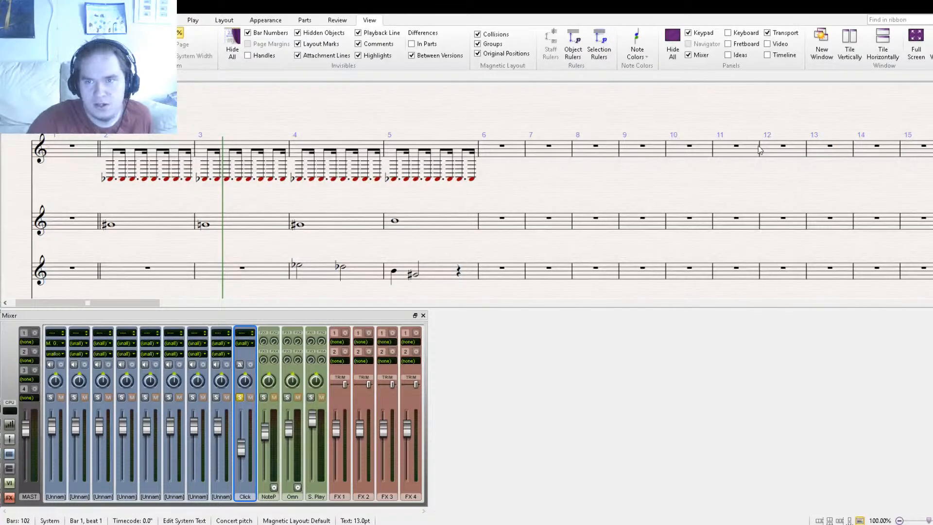
pyautogui.hotkey('ctrl', '[')
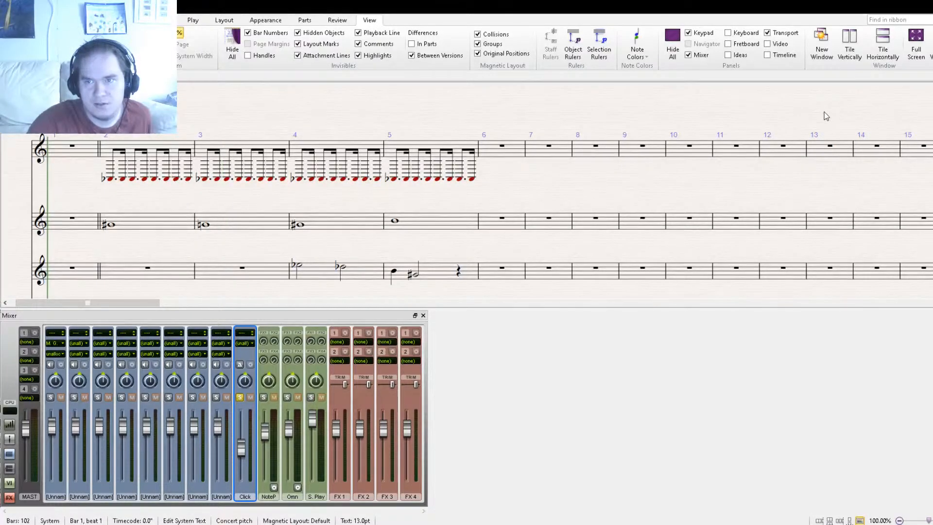
pyautogui.press('space')
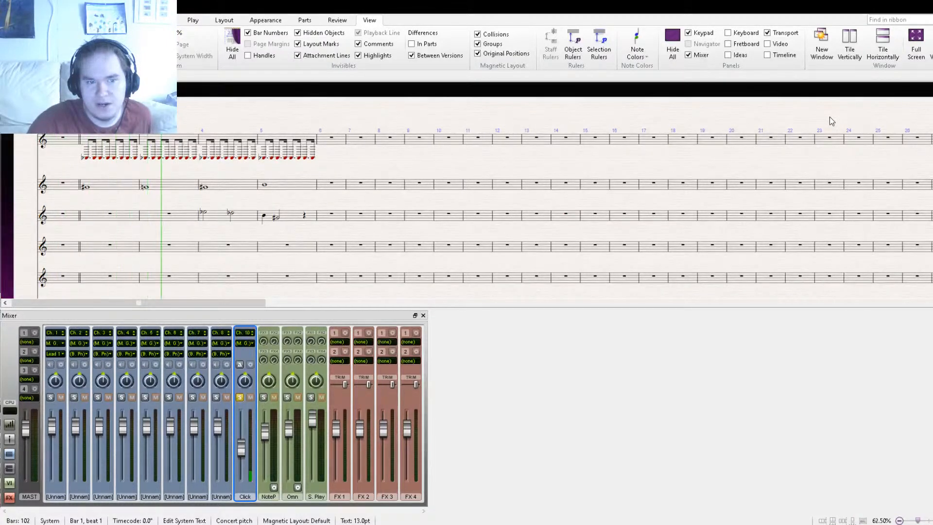
# - Turn off solo on the Click channel and play the score from bar 1 with the click audible
pyautogui.click(239, 398)
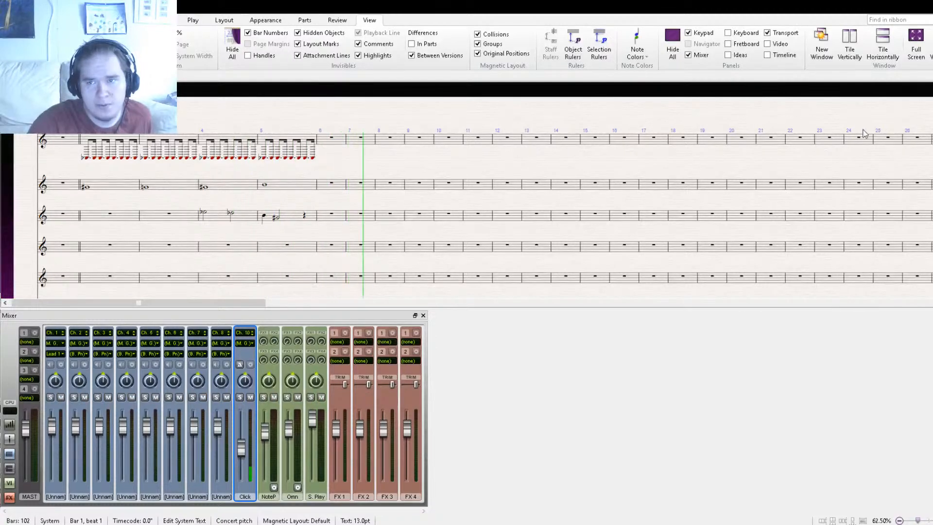
pyautogui.press('space')
pyautogui.hotkey('ctrl', '[')
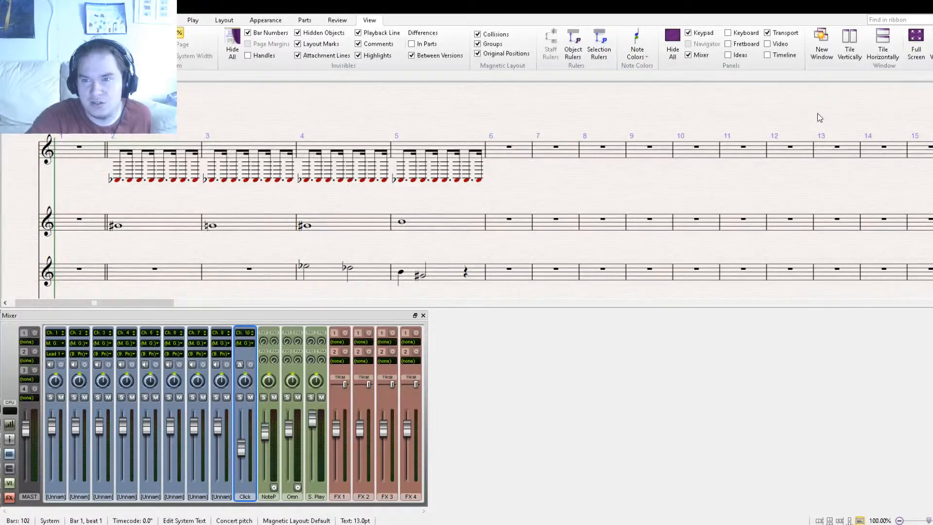
pyautogui.press('space')
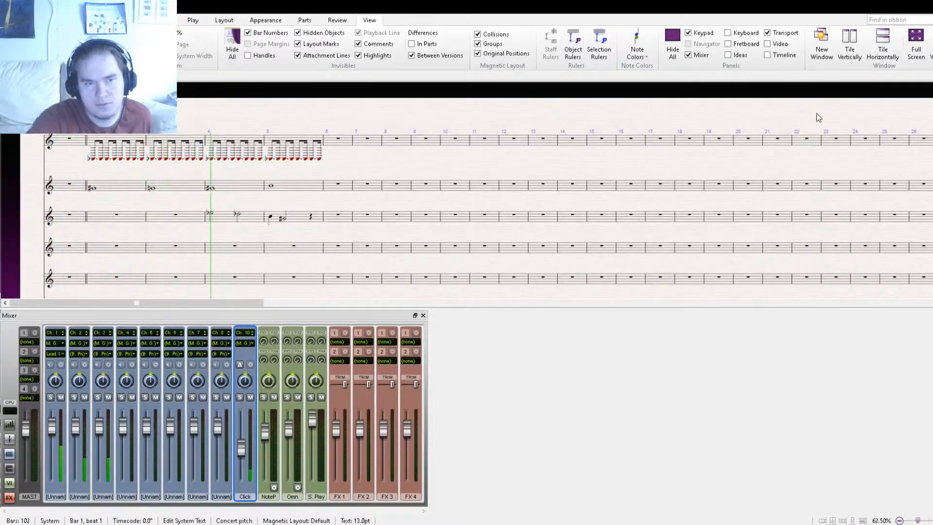
pyautogui.press('space')
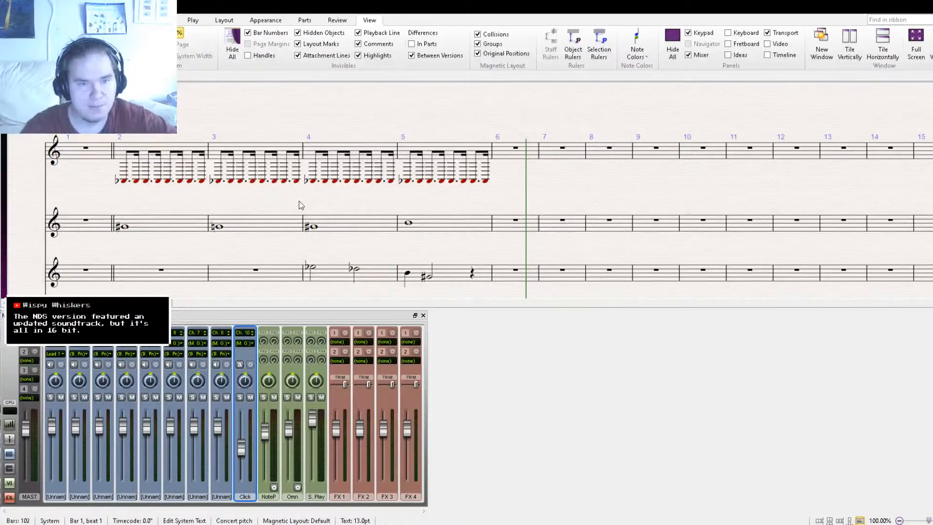
# - Repeat bar 5 of the top staff into bar 6
pyautogui.moveTo(297, 204); pyautogui.dragTo(242, 208)
pyautogui.click(366, 154)
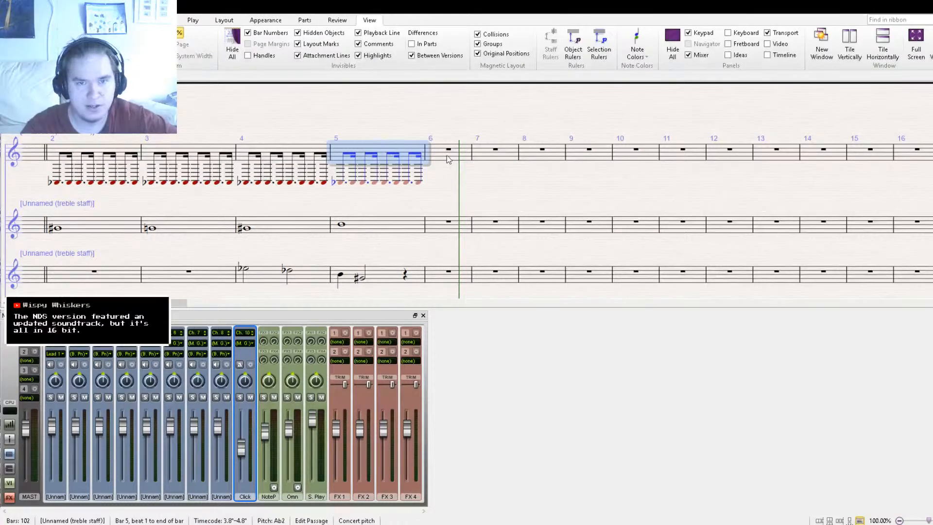
pyautogui.press('r')
# - Raise the first two notes of bar 6 in the top staff to E3
pyautogui.click(433, 184)
pyautogui.moveTo(433, 184); pyautogui.dragTo(435, 176)
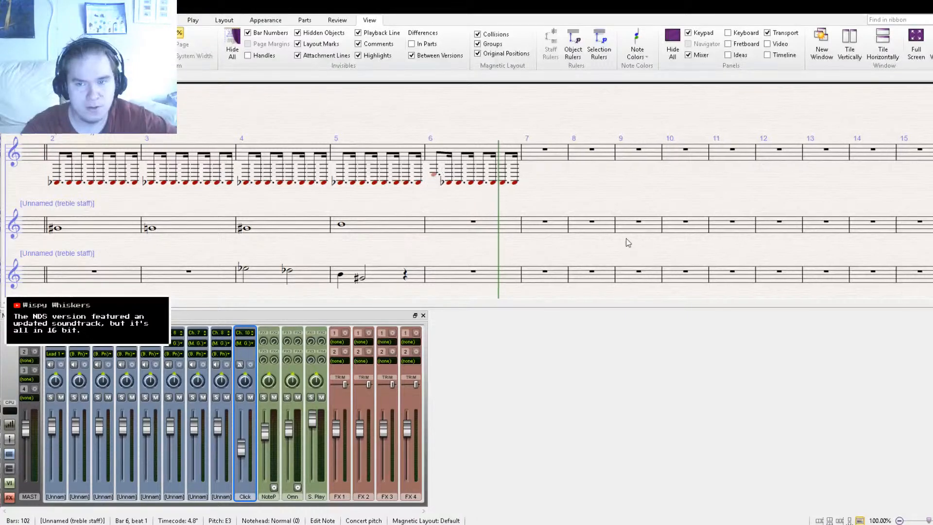
pyautogui.click(417, 184)
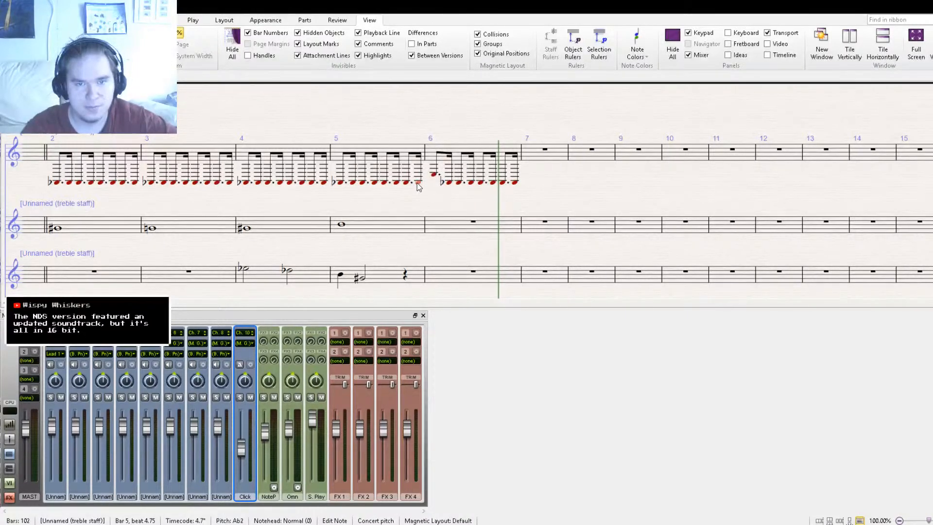
pyautogui.click(433, 174)
pyautogui.moveTo(448, 184); pyautogui.dragTo(446, 175)
# - Raise the remaining six notes of bar 6 in the top staff to E3
pyautogui.click(460, 184)
pyautogui.keyDown('ctrl'); pyautogui.click(473, 183); pyautogui.keyUp('ctrl')
pyautogui.keyDown('ctrl'); pyautogui.click(484, 183); pyautogui.keyUp('ctrl')
pyautogui.keyDown('ctrl'); pyautogui.click(498, 183); pyautogui.keyUp('ctrl')
pyautogui.keyDown('ctrl'); pyautogui.click(504, 183); pyautogui.keyUp('ctrl')
pyautogui.keyDown('ctrl'); pyautogui.click(515, 184); pyautogui.keyUp('ctrl')
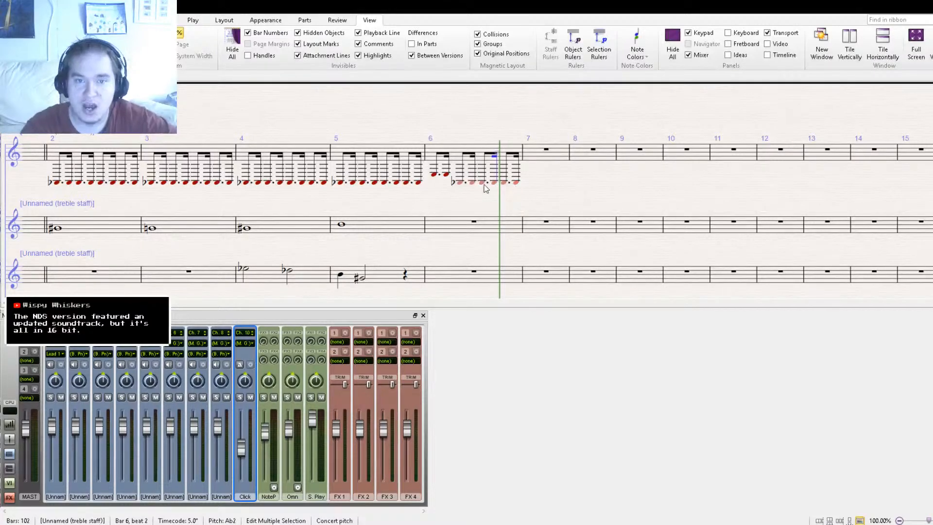
pyautogui.press('Up')
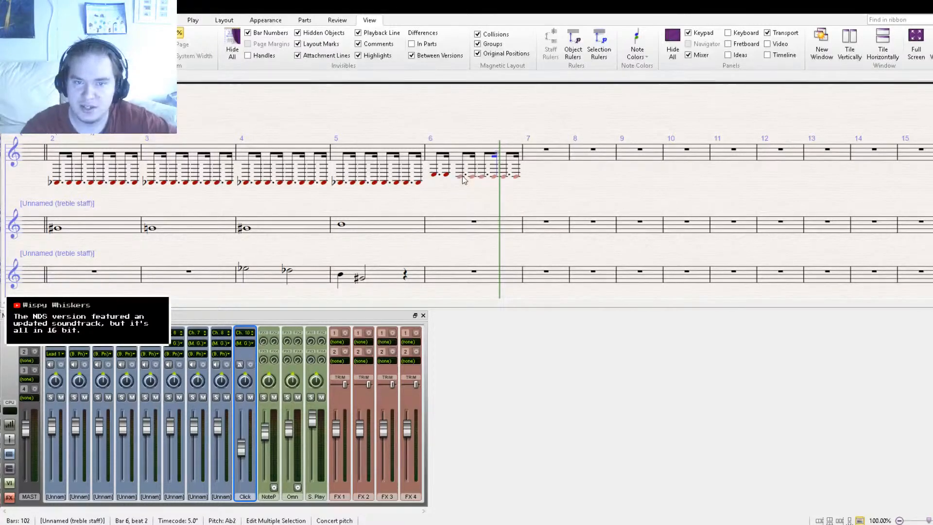
pyautogui.press('Up')
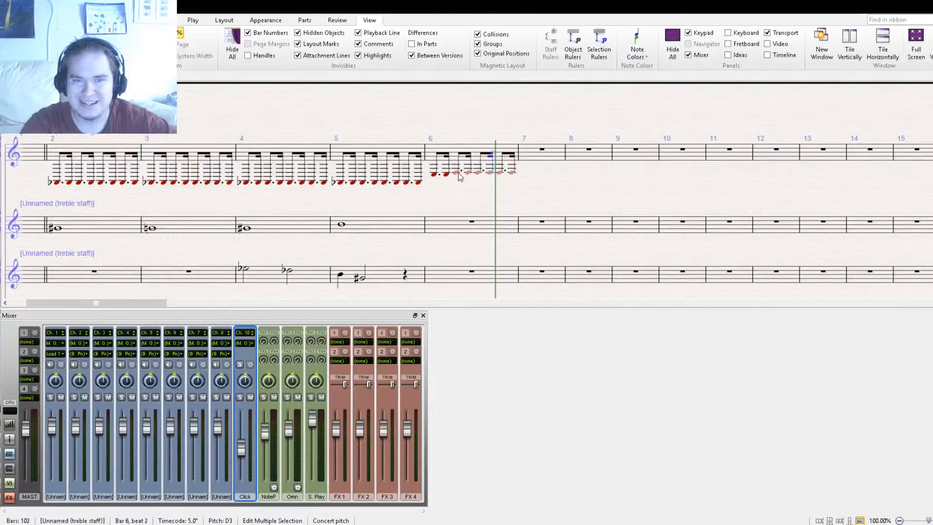
pyautogui.press('Escape')
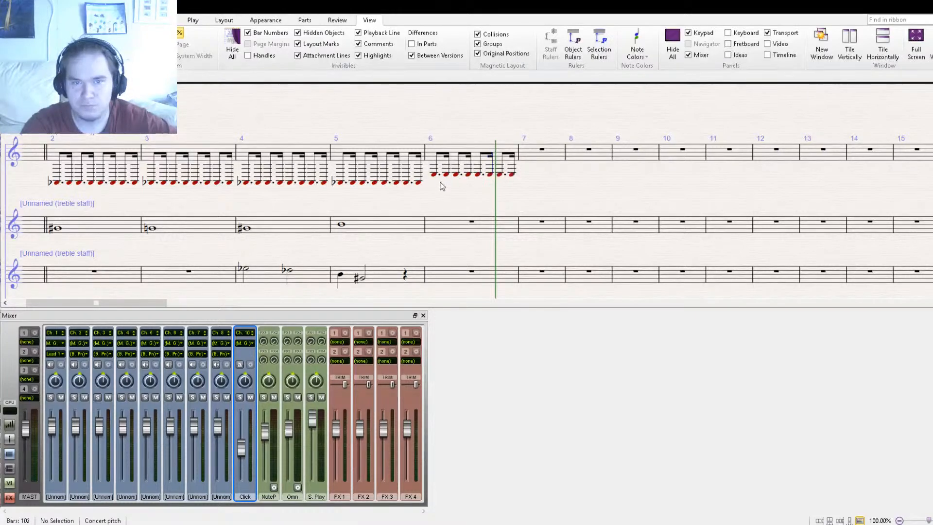
# - Copy bar 6 of the top staff into bars 7, 8 and 9
pyautogui.click(446, 175)
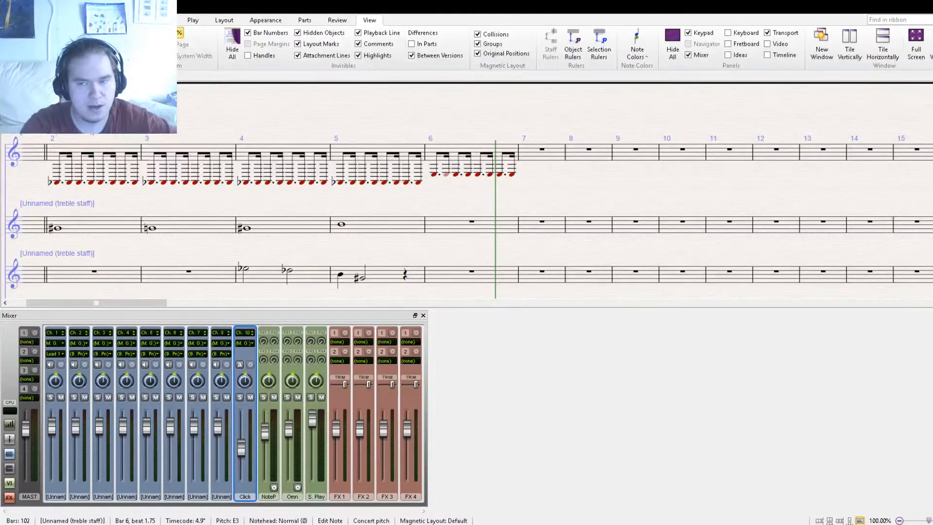
pyautogui.press('Left')
pyautogui.click(500, 160)
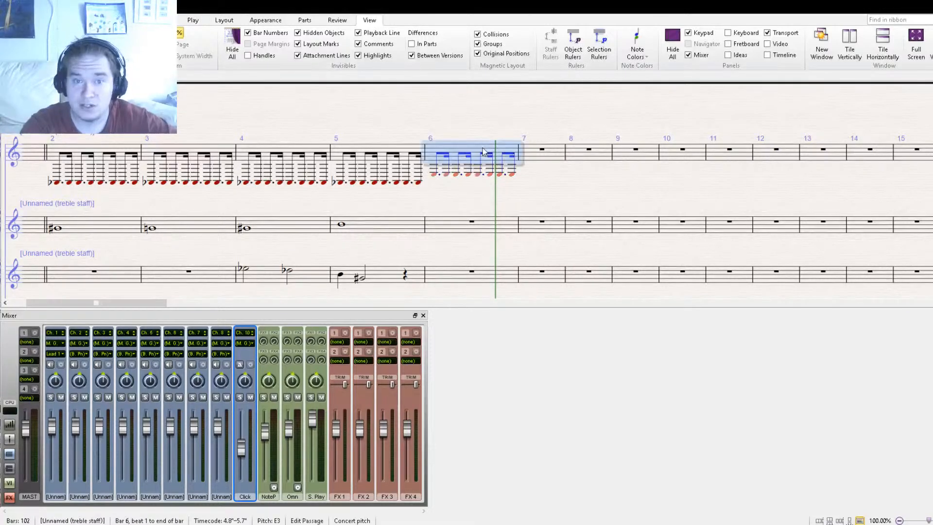
pyautogui.hotkey('ctrl', 'c')
pyautogui.click(532, 155)
pyautogui.hotkey('ctrl', 'v')
pyautogui.click(634, 161)
pyautogui.hotkey('ctrl', 'v')
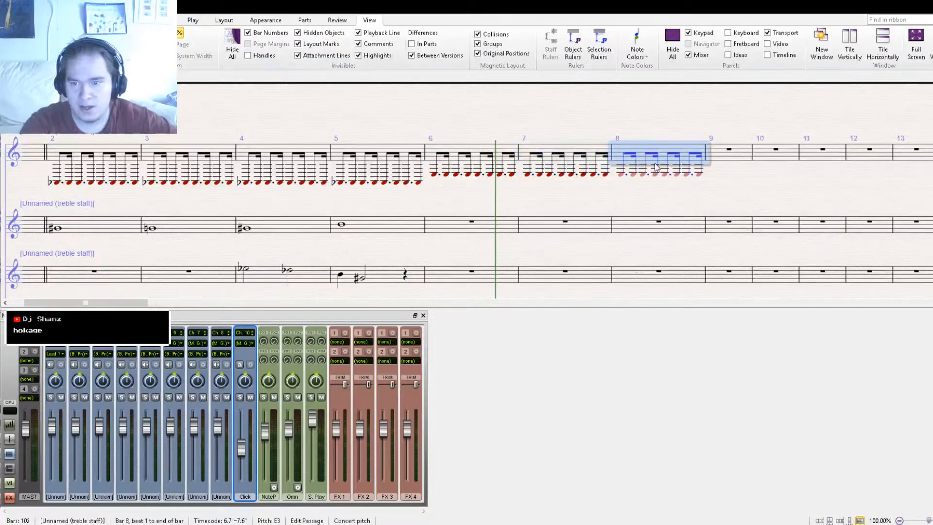
pyautogui.click(719, 159)
pyautogui.hotkey('ctrl', 'v')
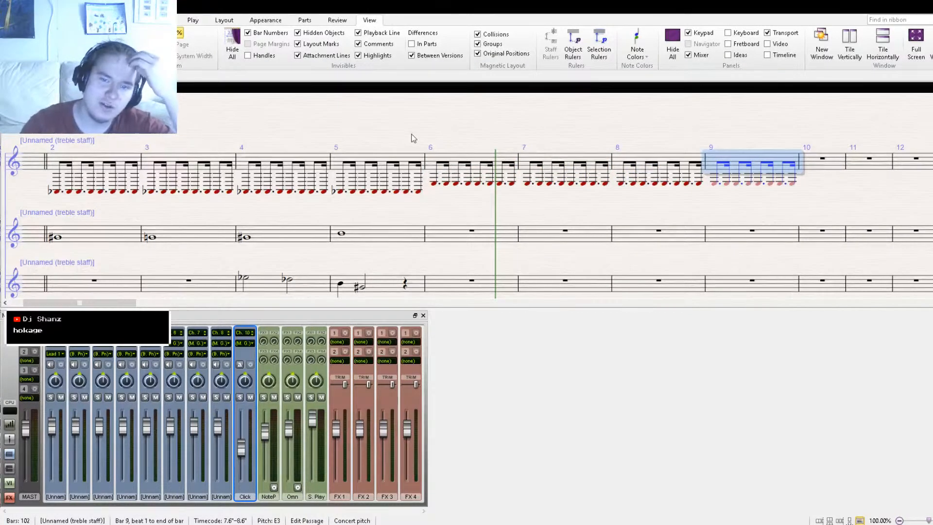
# - Enter an Ab5 whole note in bar 6 of the fourth staff
pyautogui.moveTo(417, 137); pyautogui.dragTo(583, 67)
pyautogui.scroll(1, 581, 69)
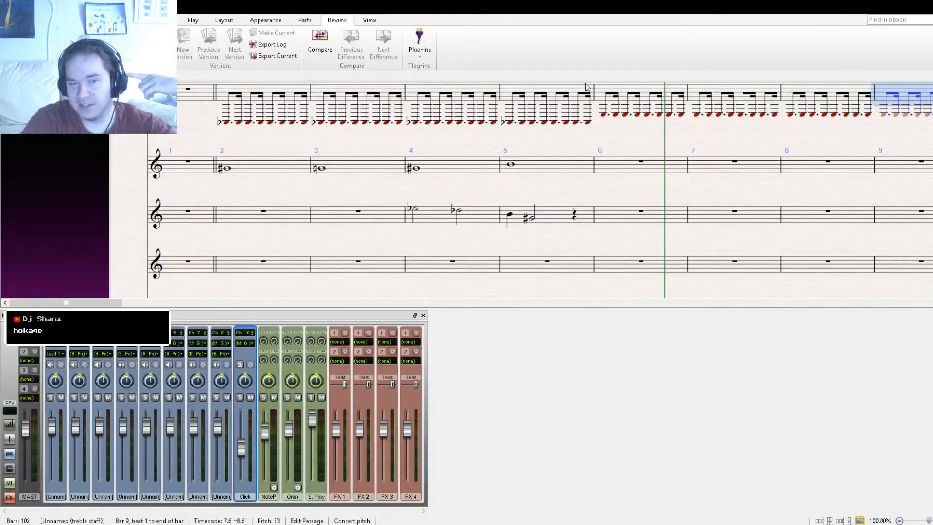
pyautogui.moveTo(700, 202); pyautogui.dragTo(650, 232)
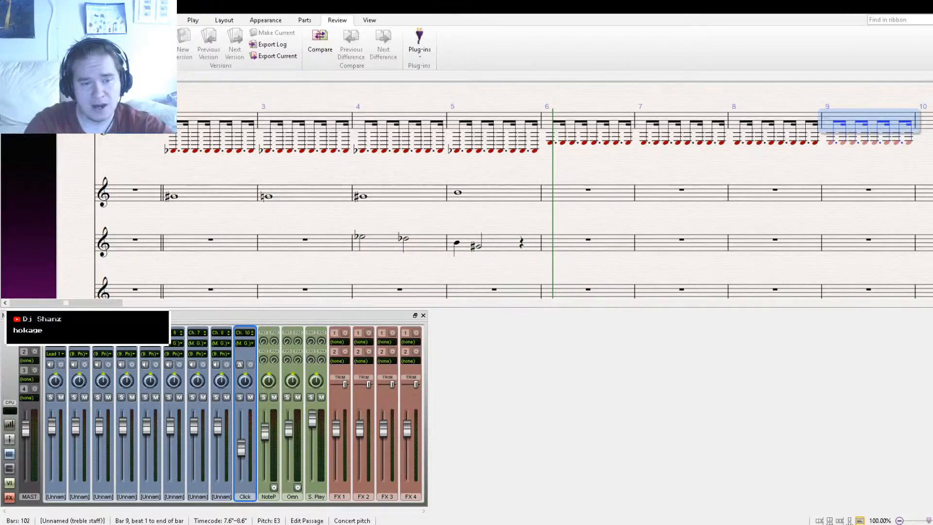
pyautogui.moveTo(578, 267); pyautogui.dragTo(442, 226)
pyautogui.press('Escape')
pyautogui.press('n')
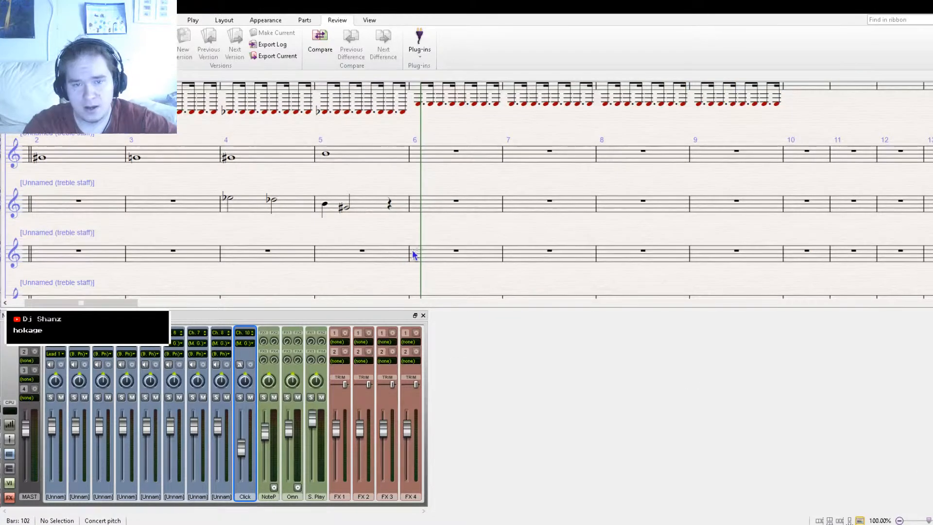
pyautogui.click(416, 245)
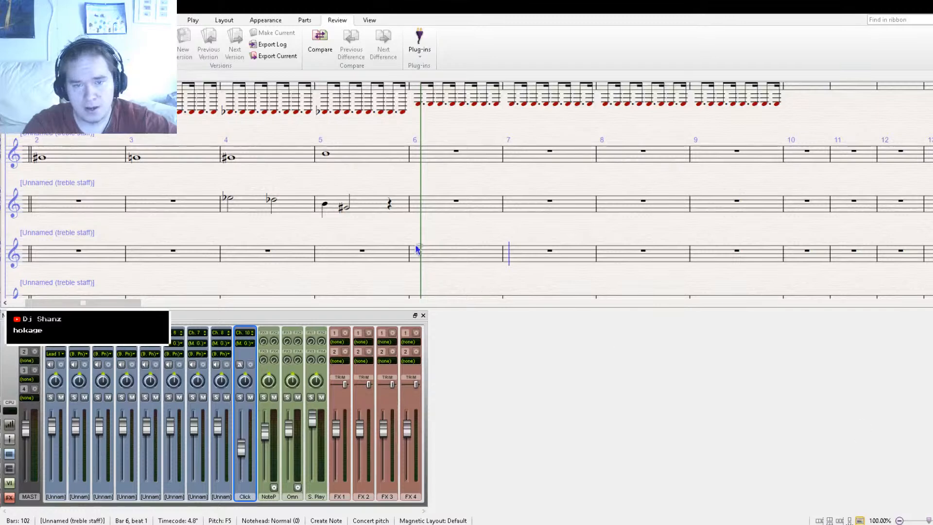
pyautogui.press('Escape')
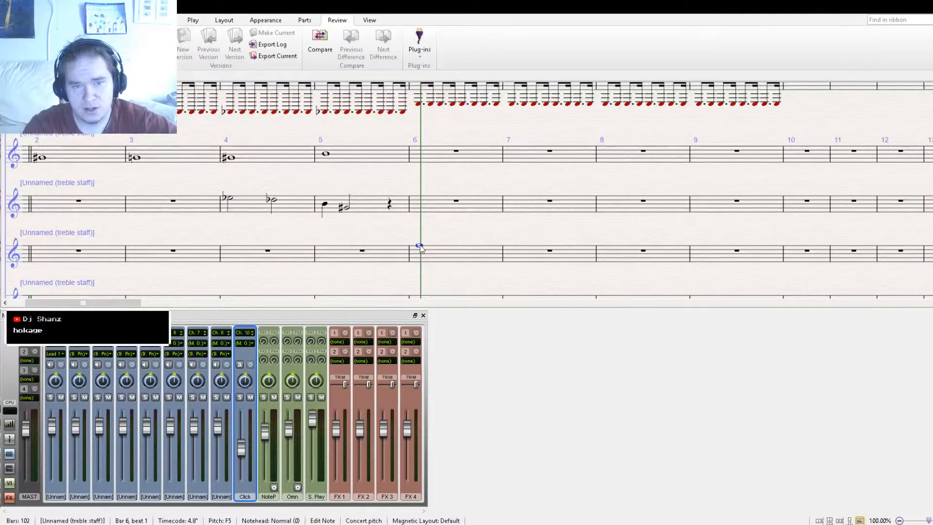
pyautogui.moveTo(418, 245); pyautogui.dragTo(409, 240)
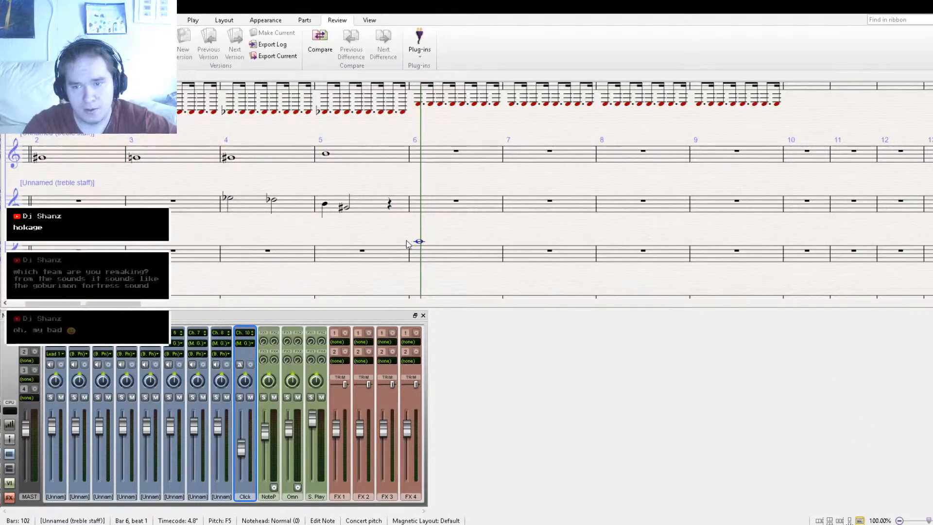
pyautogui.press('Down')
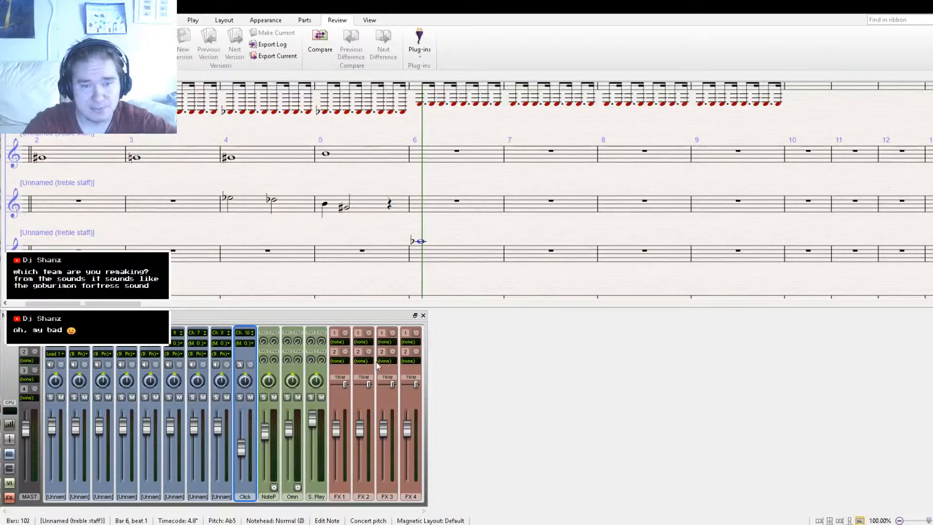
# - Copy the Ab5 whole note of the fourth staff into bars 7 and 8
pyautogui.moveTo(471, 226); pyautogui.dragTo(418, 245)
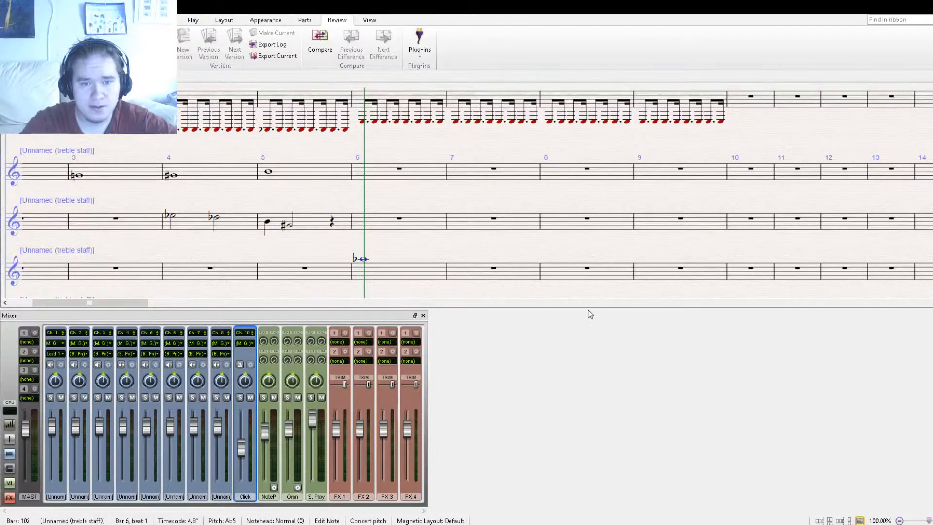
pyautogui.keyDown('alt'); pyautogui.click(461, 269); pyautogui.keyUp('alt')
pyautogui.click(459, 259)
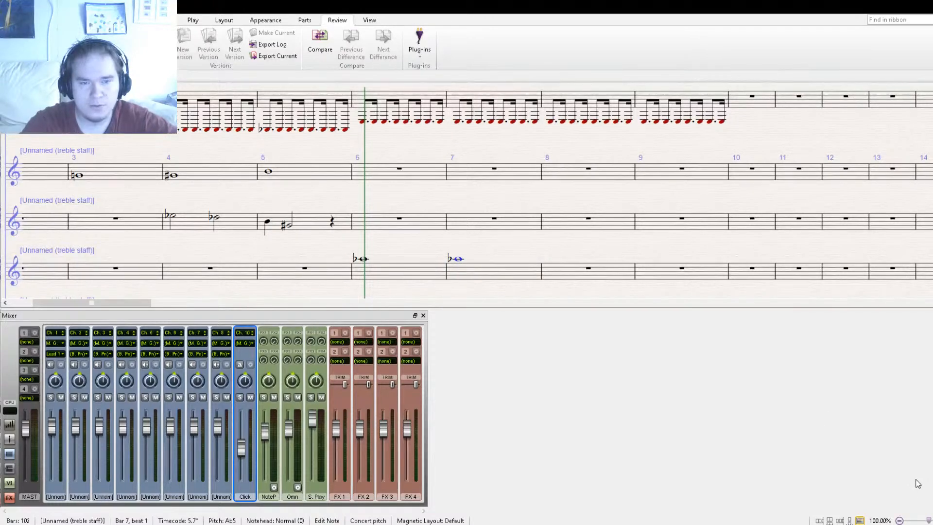
pyautogui.click(506, 269)
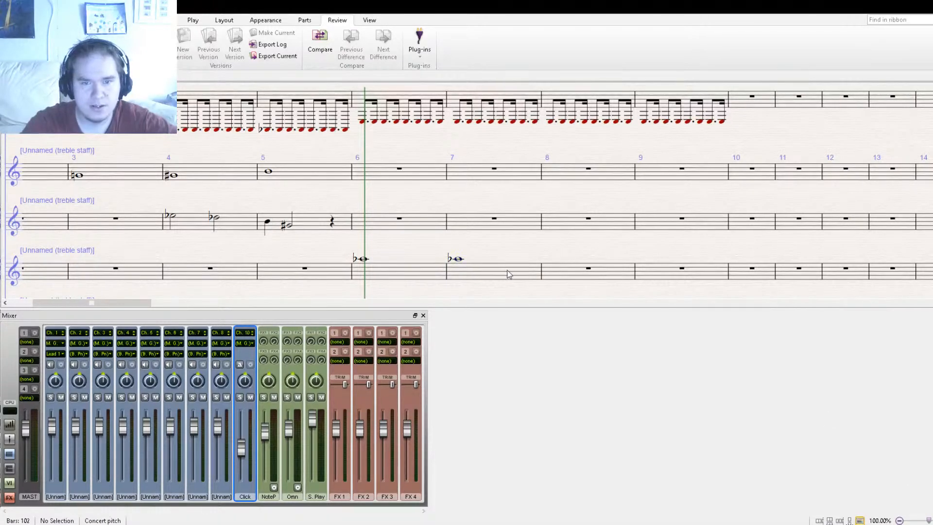
pyautogui.click(553, 274)
pyautogui.click(539, 273)
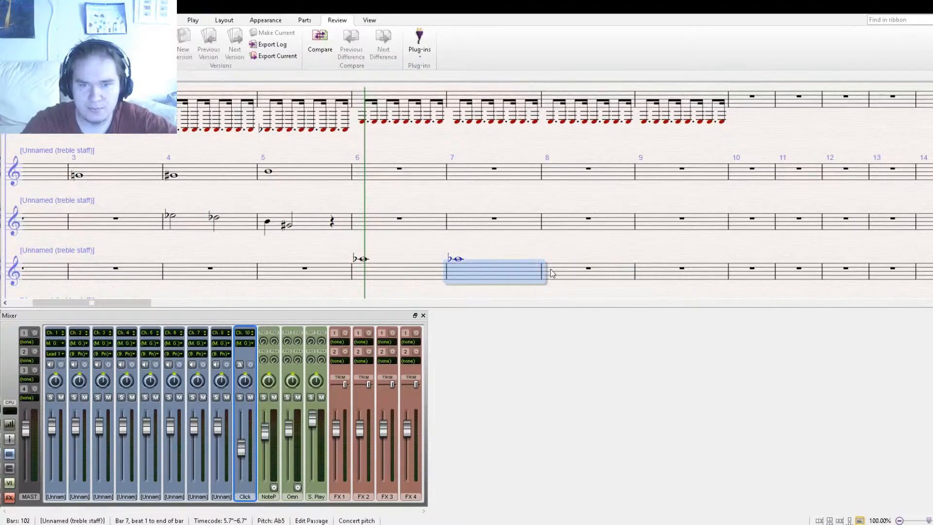
pyautogui.keyDown('alt'); pyautogui.click(556, 265); pyautogui.keyUp('alt')
pyautogui.click(553, 259)
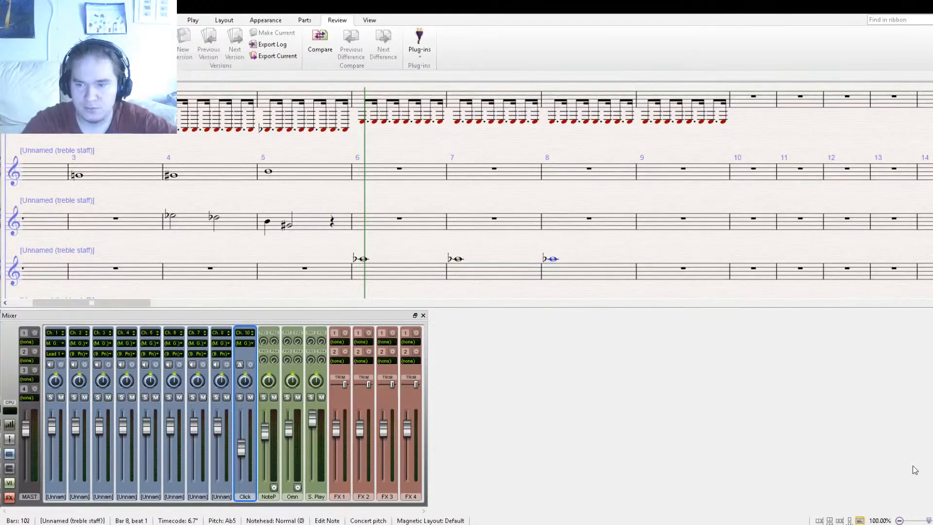
# - Shorten the bar 8 note in the fourth staff to a quarter note and follow it with G5, F#5 and E#5 quarter notes
pyautogui.click(888, 469)
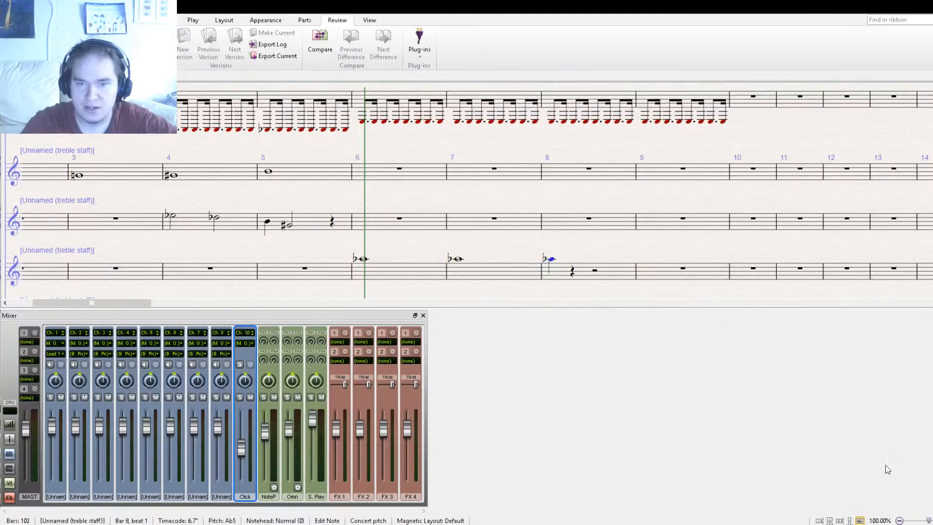
pyautogui.keyDown('alt'); pyautogui.click(574, 268); pyautogui.keyUp('alt')
pyautogui.press('Down')
pyautogui.click(595, 265)
pyautogui.press('Down')
pyautogui.press('KP_8')
pyautogui.click(617, 264)
pyautogui.press('Down')
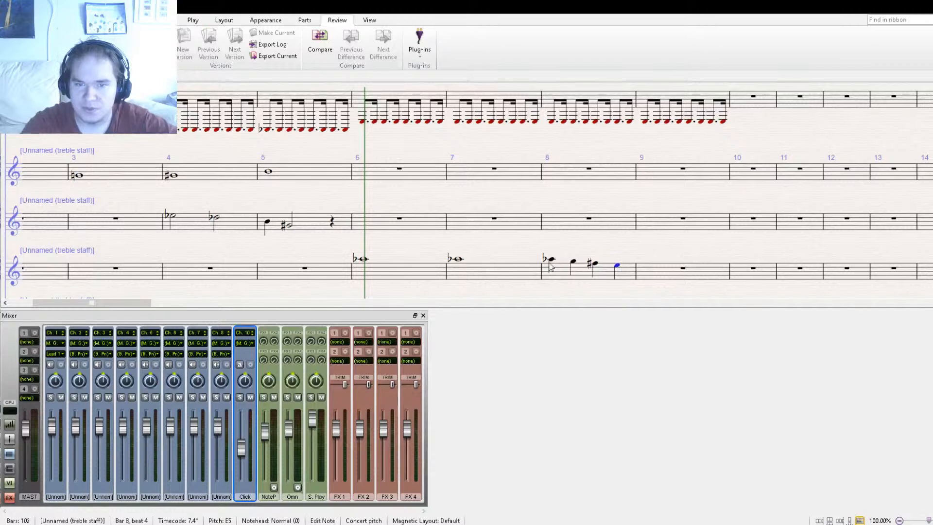
pyautogui.press('KP_8')
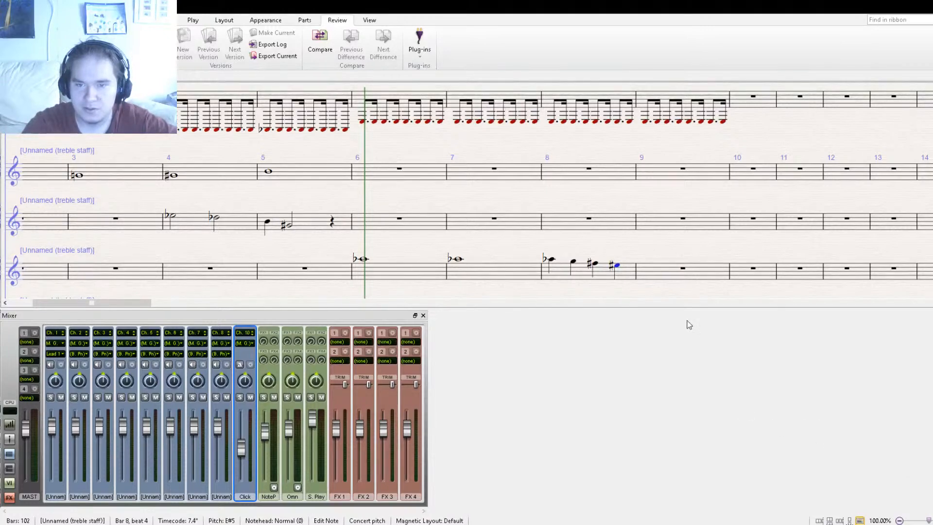
# - Audition the descending quarter notes in bar 8 of the fourth staff to check their pitches
pyautogui.click(552, 259)
pyautogui.click(575, 262)
pyautogui.click(596, 263)
pyautogui.click(622, 266)
pyautogui.click(617, 265)
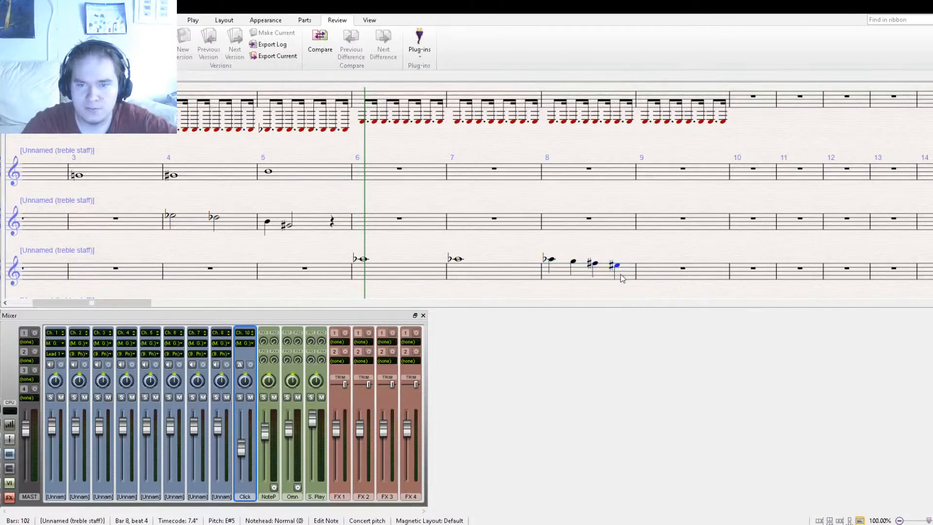
pyautogui.click(602, 272)
pyautogui.moveTo(650, 247); pyautogui.dragTo(573, 214)
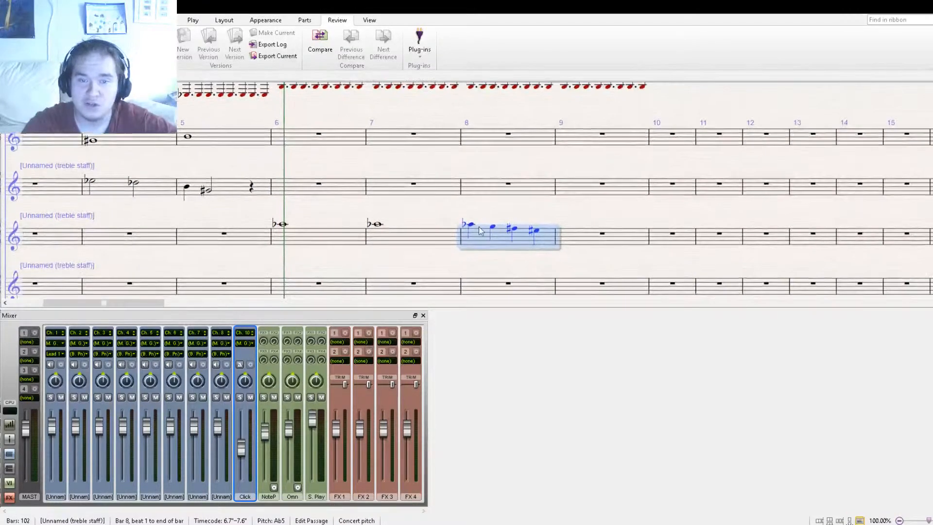
pyautogui.click(469, 225)
pyautogui.click(520, 233)
pyautogui.click(513, 229)
# - Copy bar 8 of the fourth staff into bar 9 and tie the Ab5 whole notes of bars 6 and 7
pyautogui.click(505, 242)
pyautogui.keyDown('alt'); pyautogui.click(577, 243); pyautogui.keyUp('alt')
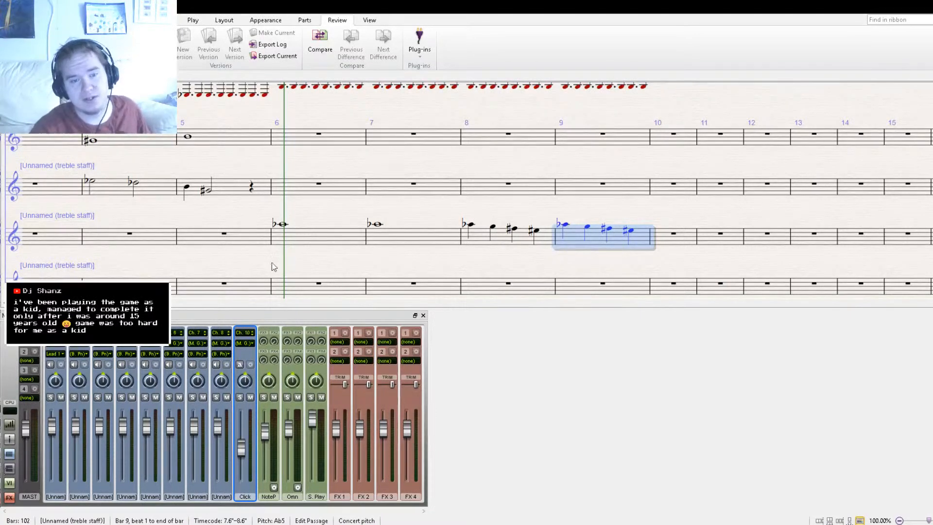
pyautogui.click(283, 238)
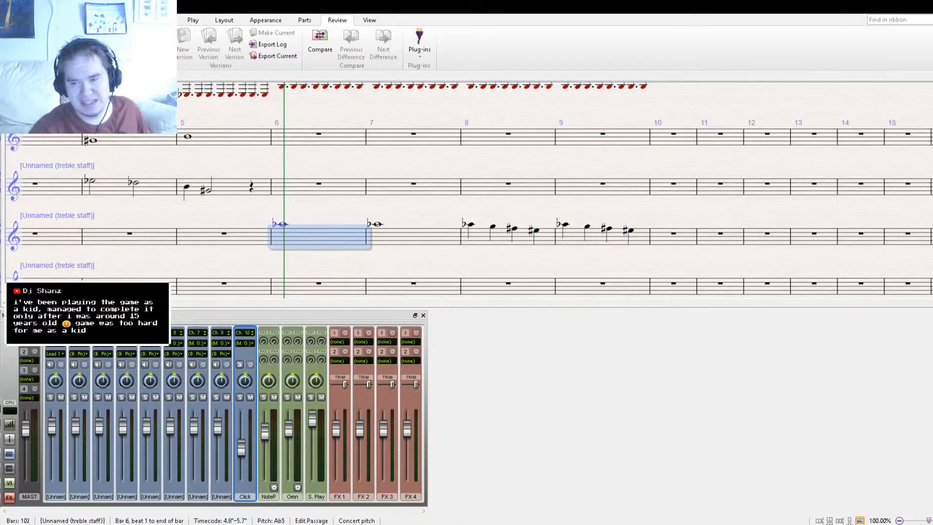
pyautogui.press('Return')
pyautogui.click(490, 227)
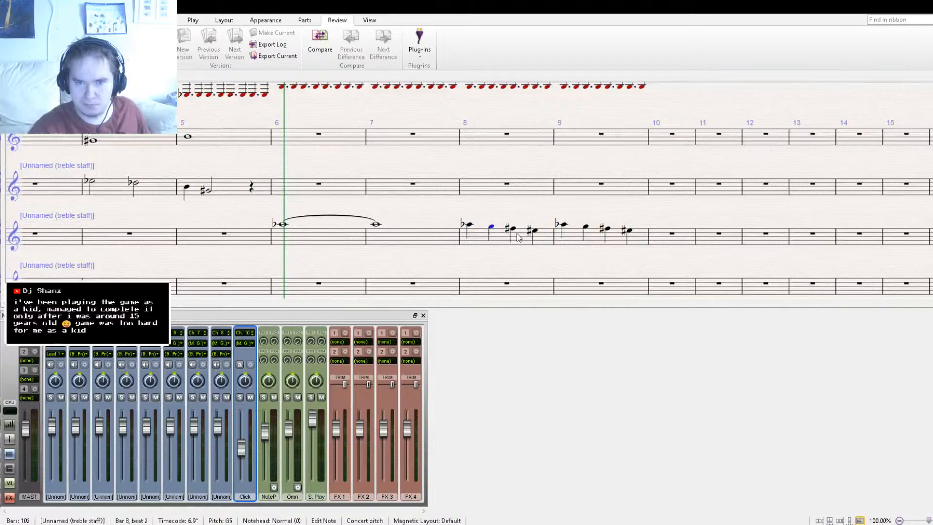
# - Lower the first note of bar 9 in the fourth staff to E5 and the second to D#5
pyautogui.click(564, 228)
pyautogui.press('Down')
pyautogui.press('Down')
pyautogui.press('Down')
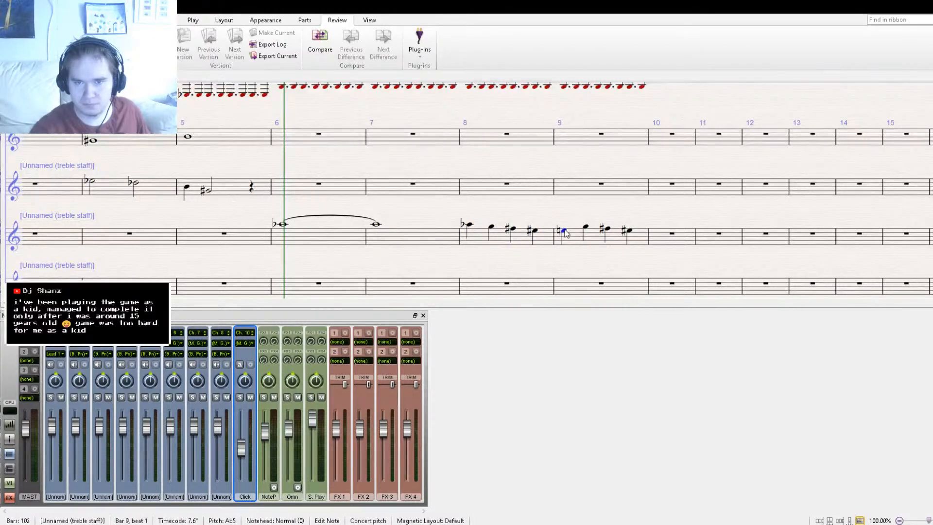
pyautogui.click(586, 229)
pyautogui.press('Down')
pyautogui.press('Down')
pyautogui.press('Down')
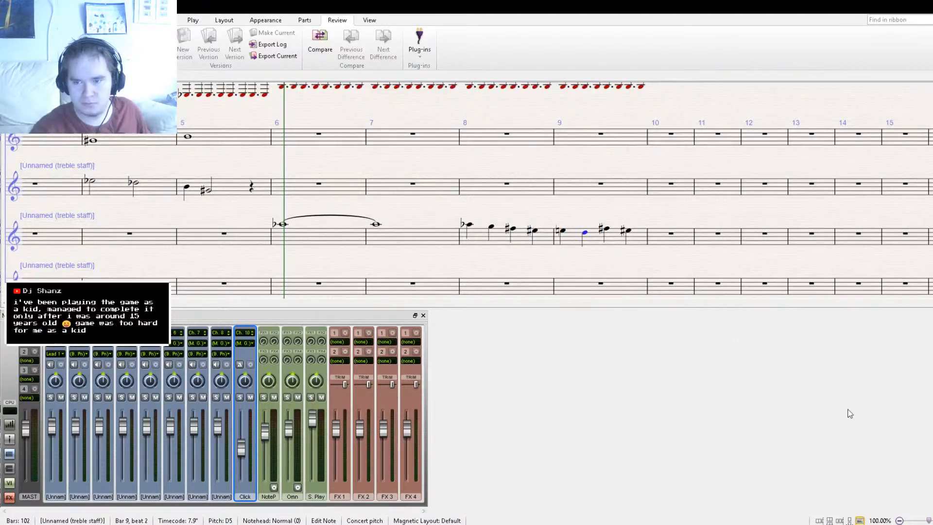
pyautogui.press('Up')
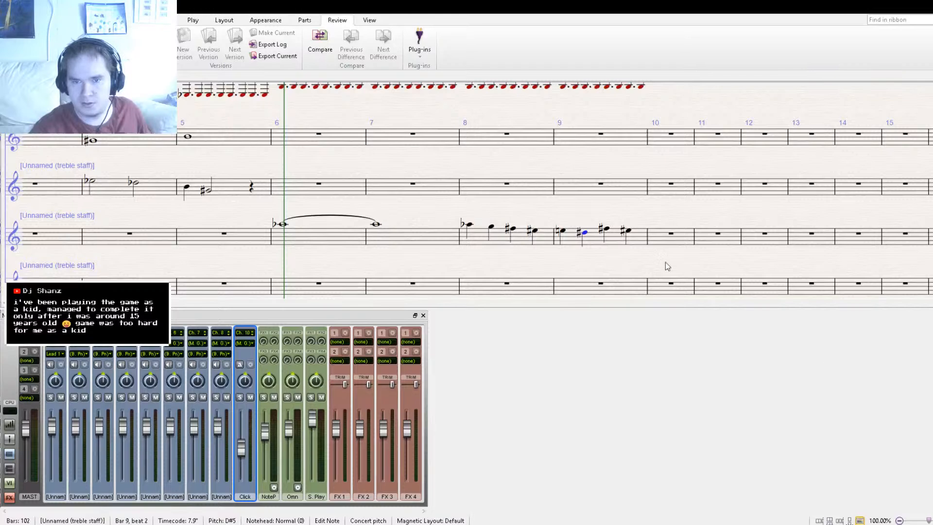
# - Lower the third note of bar 9 in the fourth staff to D5 and the fourth to C5
pyautogui.click(606, 230)
pyautogui.press('Down')
pyautogui.press('Down')
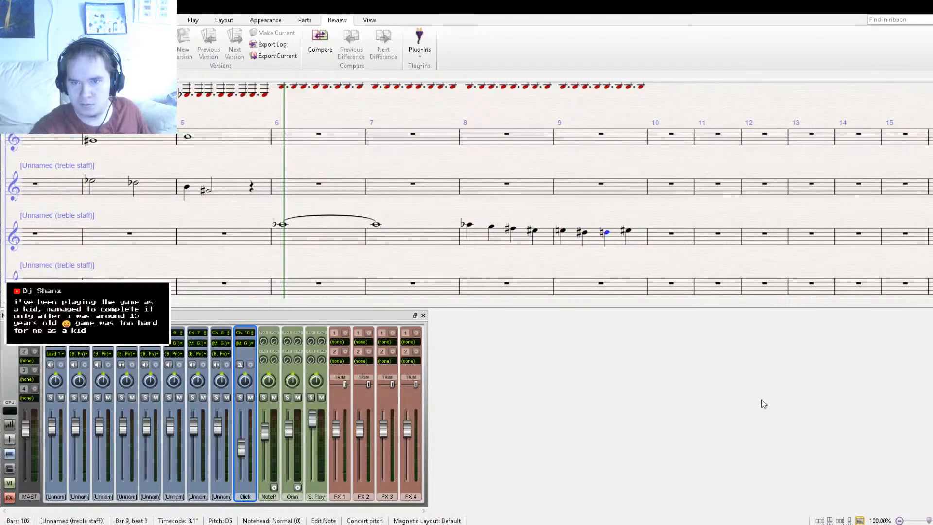
pyautogui.click(627, 233)
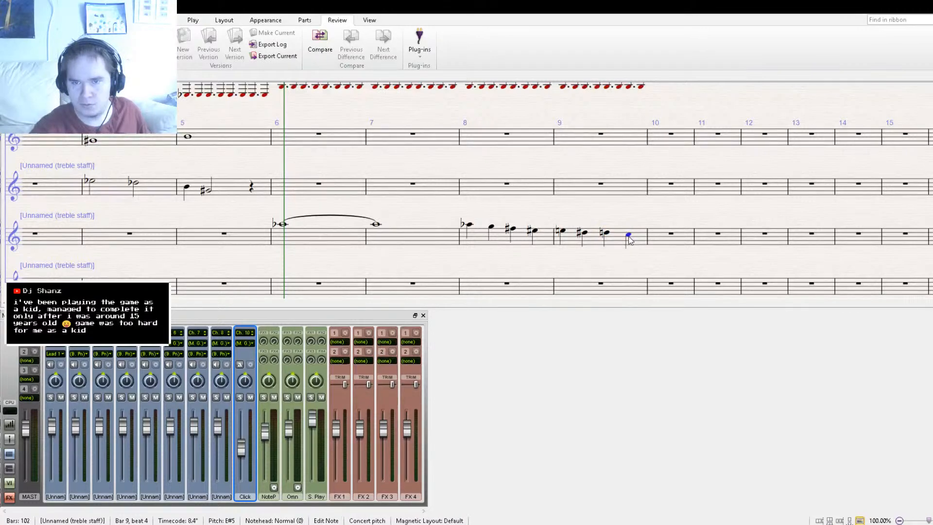
pyautogui.press('Escape')
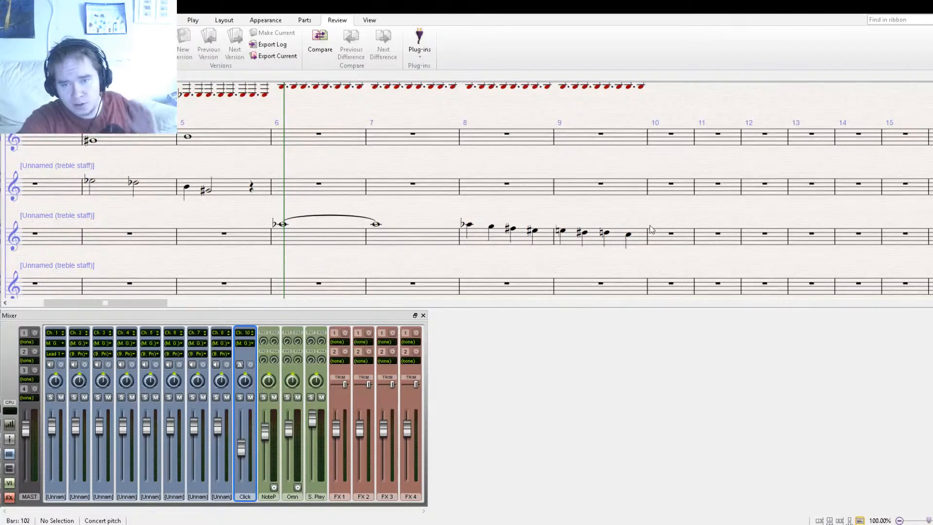
pyautogui.click(628, 235)
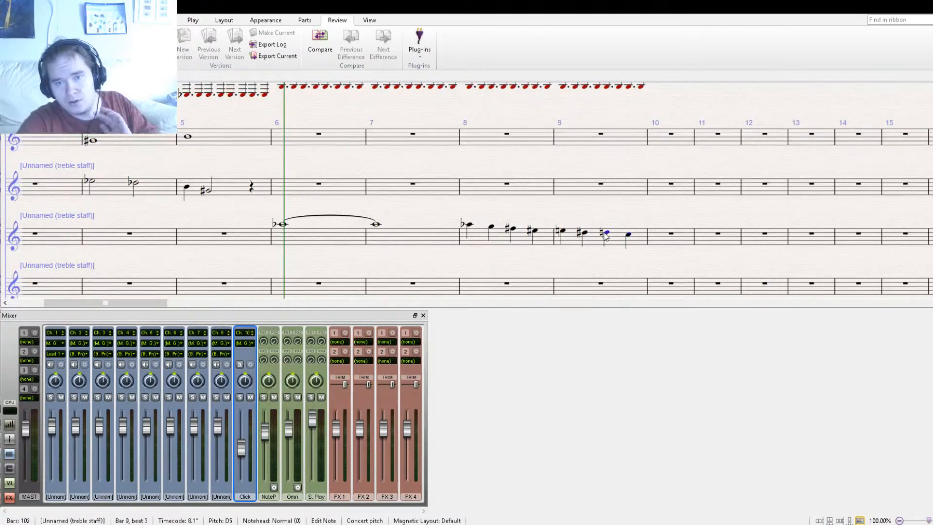
# - Play the score from the beginning through the descending line and mute the Click channel in the mixer
pyautogui.press('Escape')
pyautogui.hotkey('ctrl', '[')
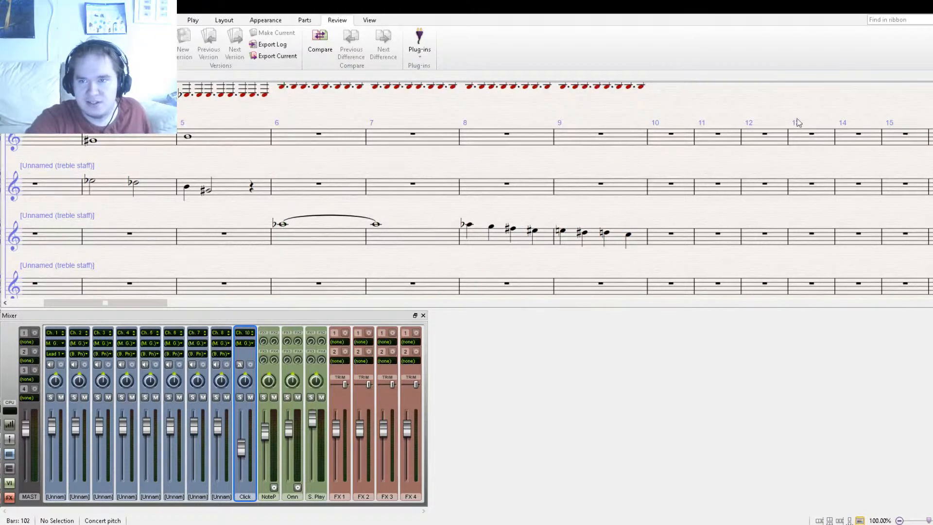
pyautogui.press('space')
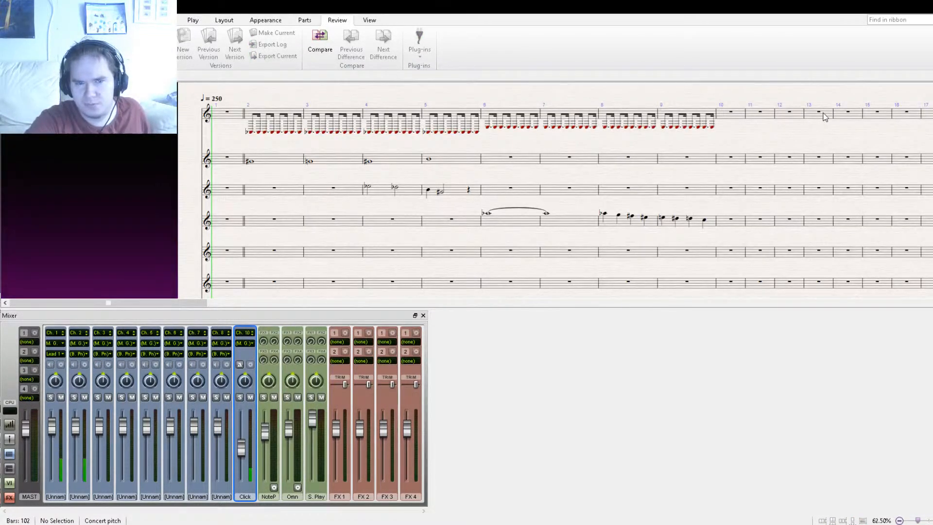
pyautogui.click(250, 398)
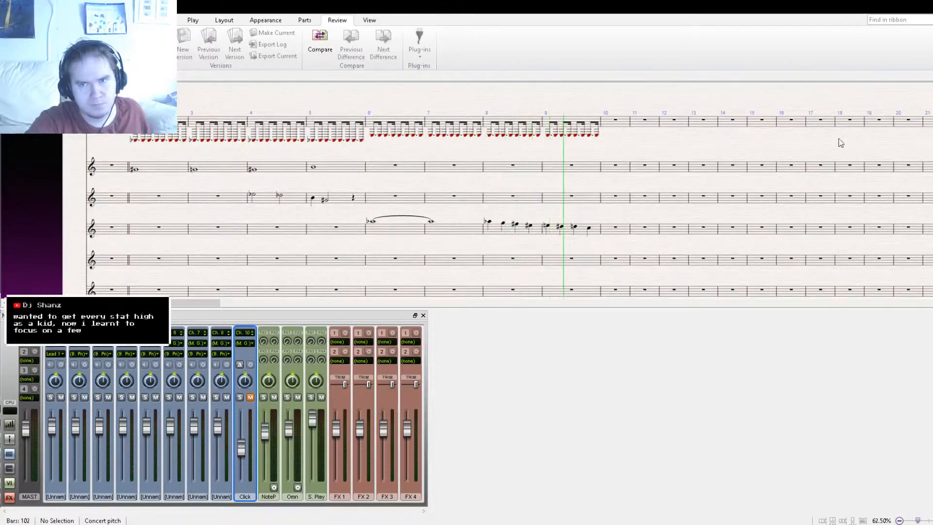
pyautogui.press('space')
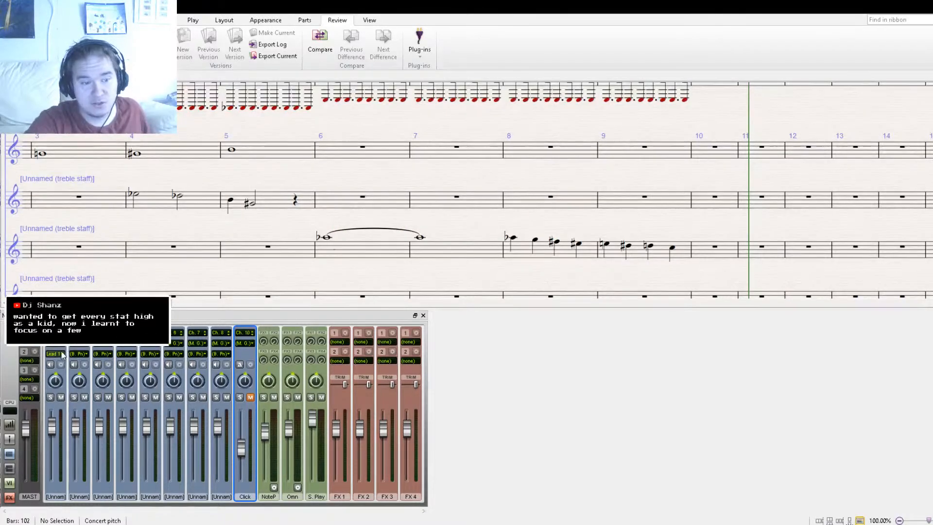
# - Change the first staff's playback sound in the mixer to the A. Pno program
pyautogui.click(67, 347)
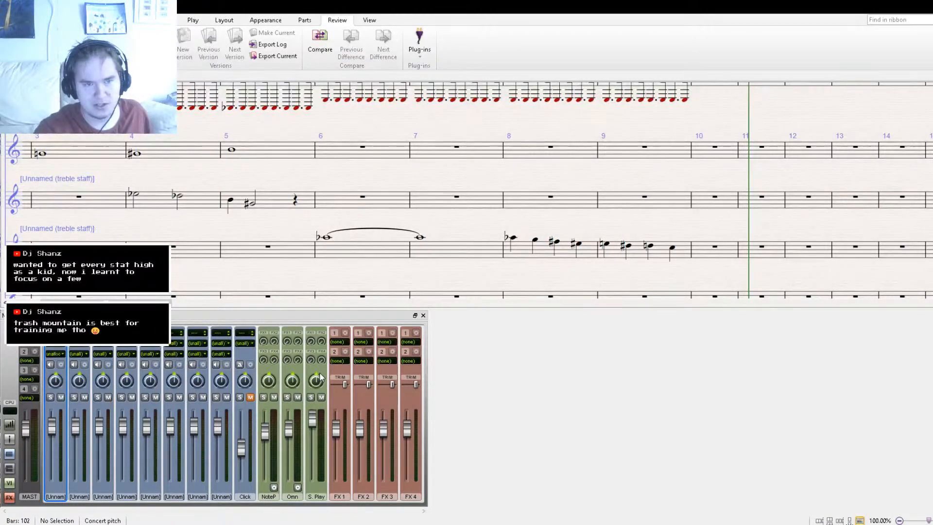
pyautogui.click(252, 107)
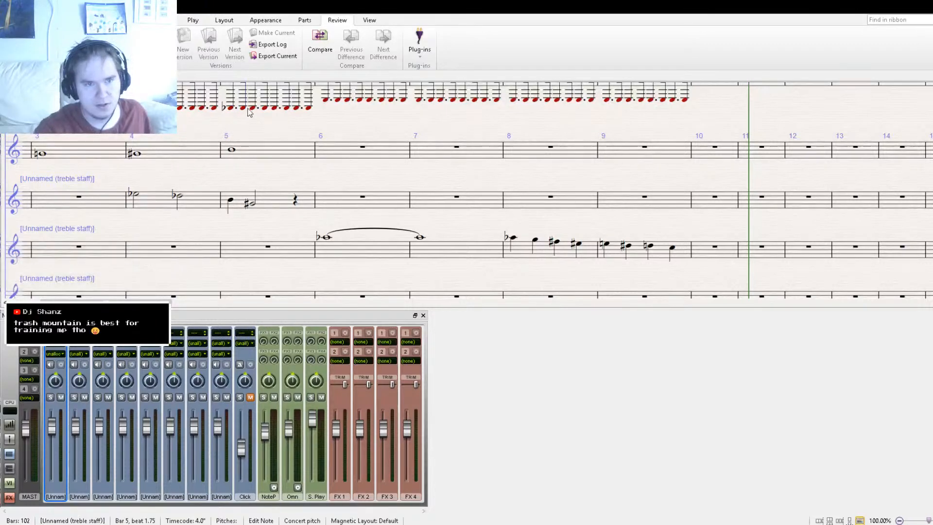
pyautogui.click(544, 124)
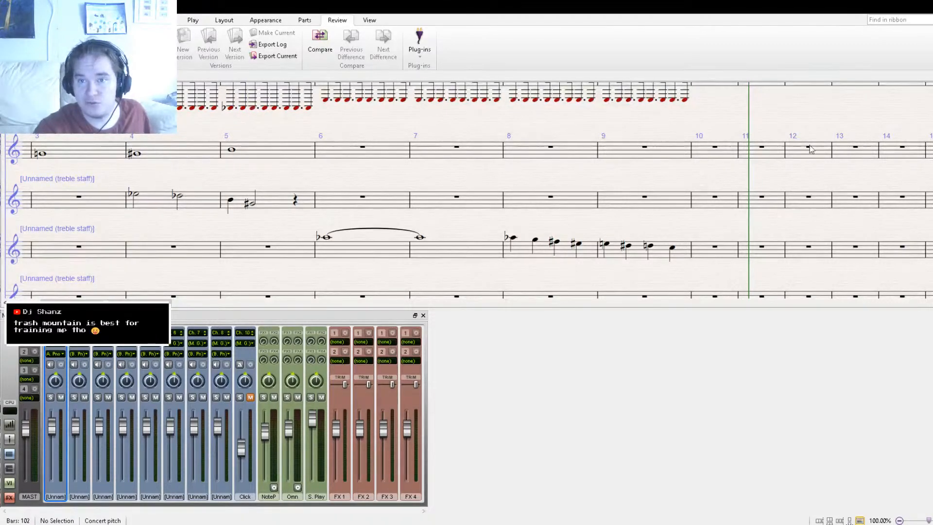
# - Rewind the playback line to bar 6 and listen to bars 6 to 9
pyautogui.press('[')
pyautogui.press('[')
pyautogui.press('[')
pyautogui.press('[')
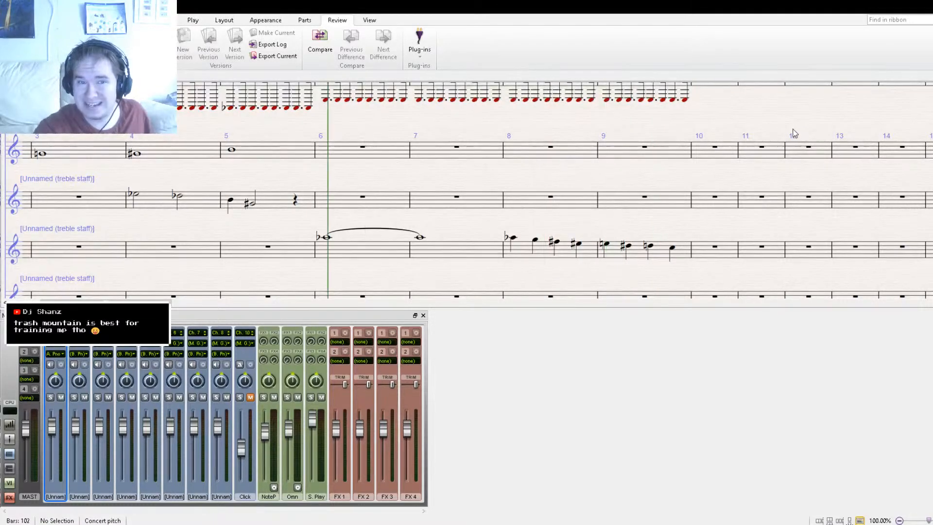
pyautogui.press('space')
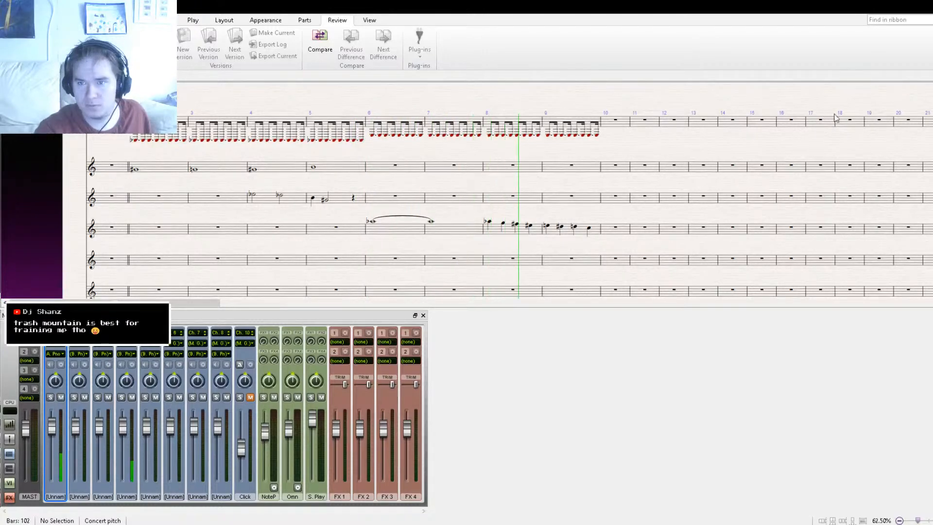
pyautogui.press('space')
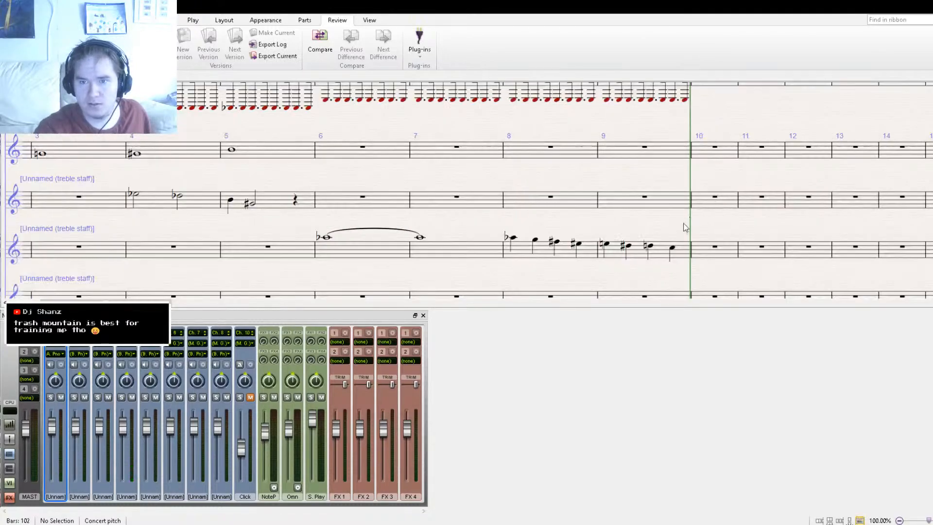
# - Raise the last note of bar 9 in the fourth staff to C#5
pyautogui.click(673, 248)
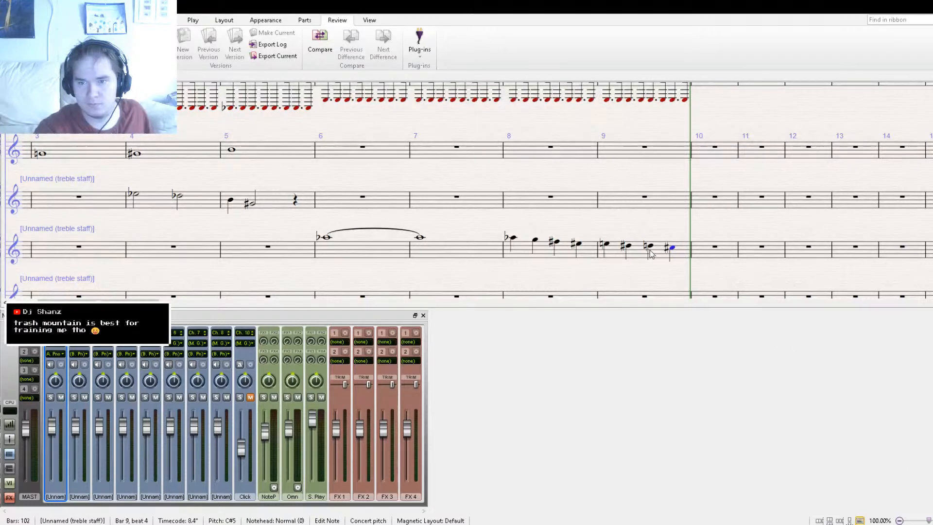
pyautogui.press('KP_8')
pyautogui.click(701, 219)
# - Copy the low rhythm in bars 2 to 5 of the first staff into bars 10 to 13
pyautogui.moveTo(716, 224); pyautogui.dragTo(387, 267)
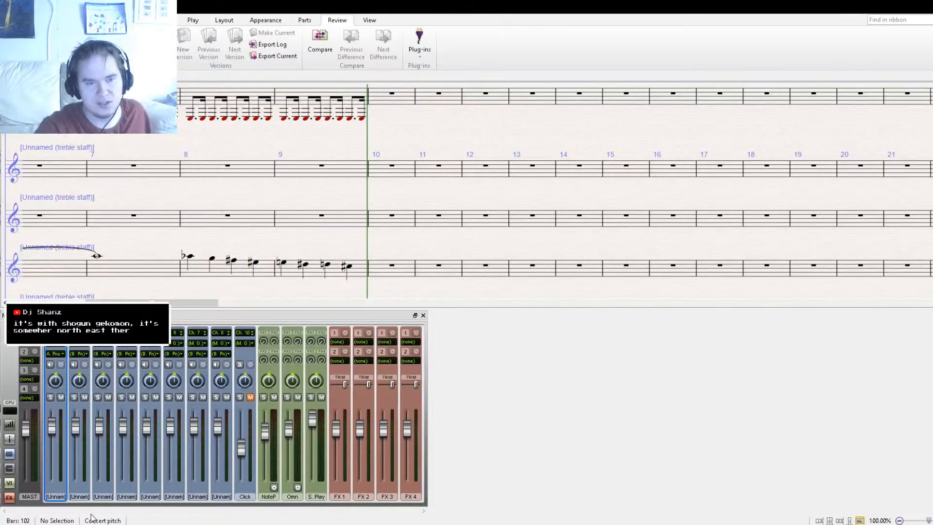
pyautogui.moveTo(183, 154); pyautogui.dragTo(573, 227)
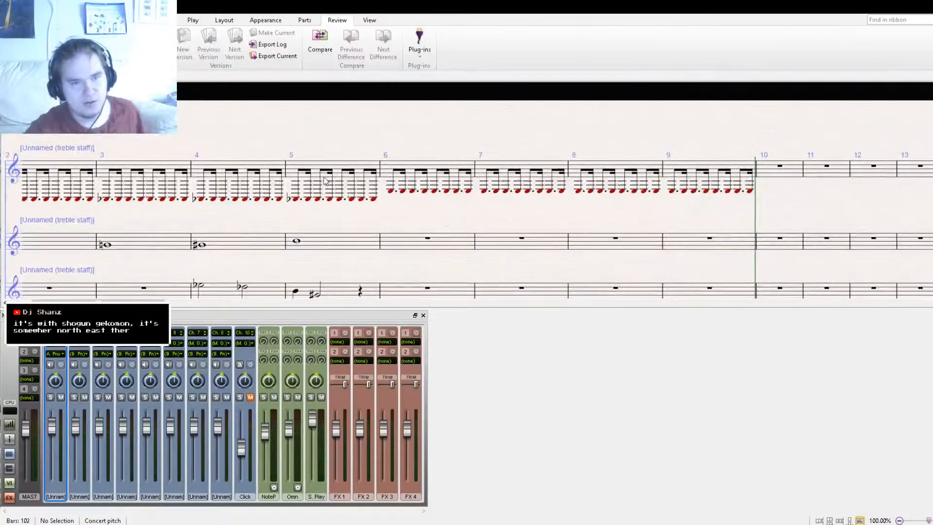
pyautogui.click(343, 168)
pyautogui.keyDown('shift'); pyautogui.click(95, 165); pyautogui.keyUp('shift')
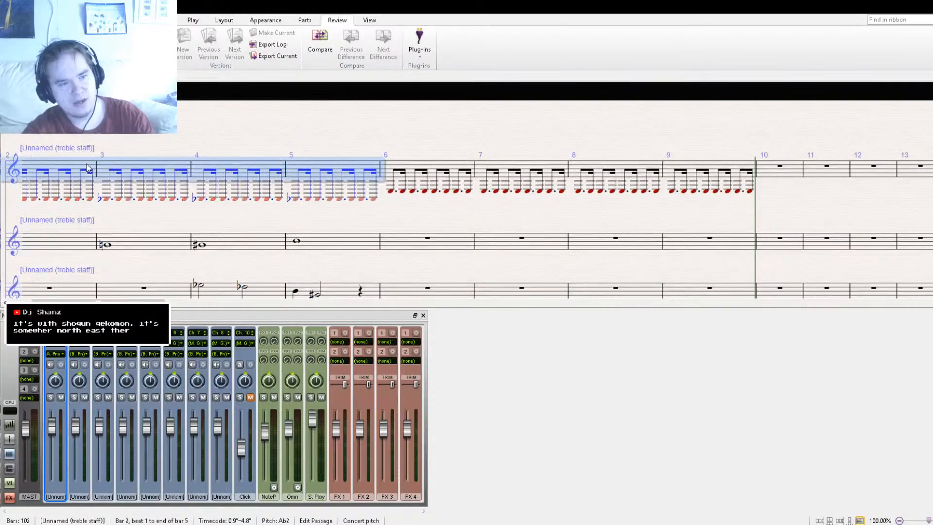
pyautogui.hscroll(5, 424, 130)
pyautogui.click(348, 165)
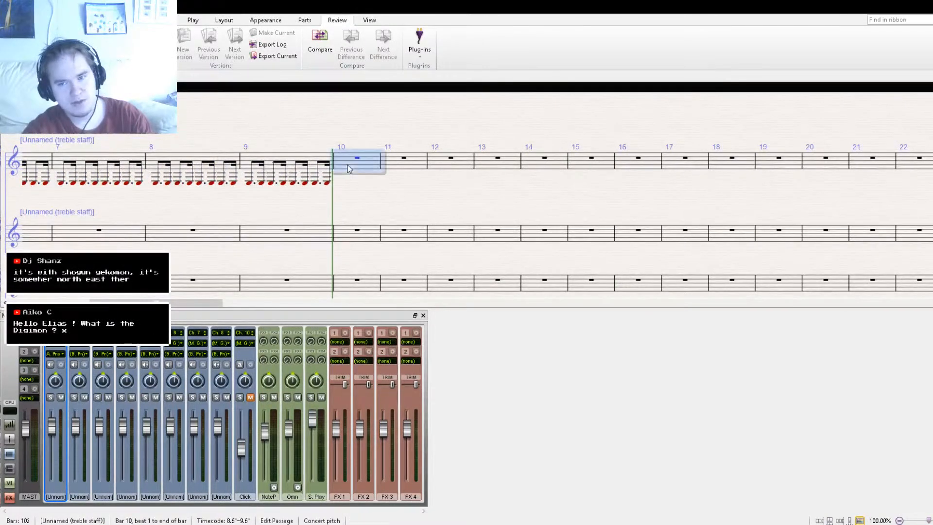
pyautogui.hotkey('ctrl', 'v')
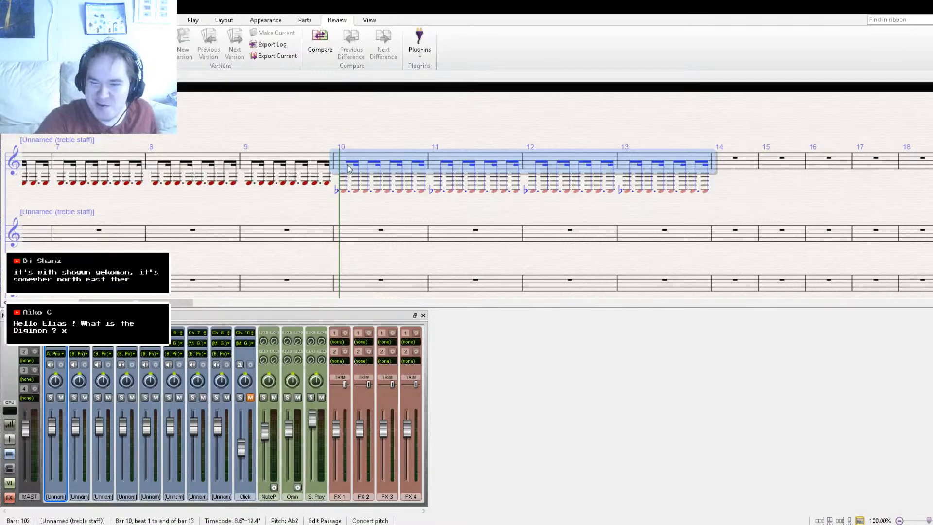
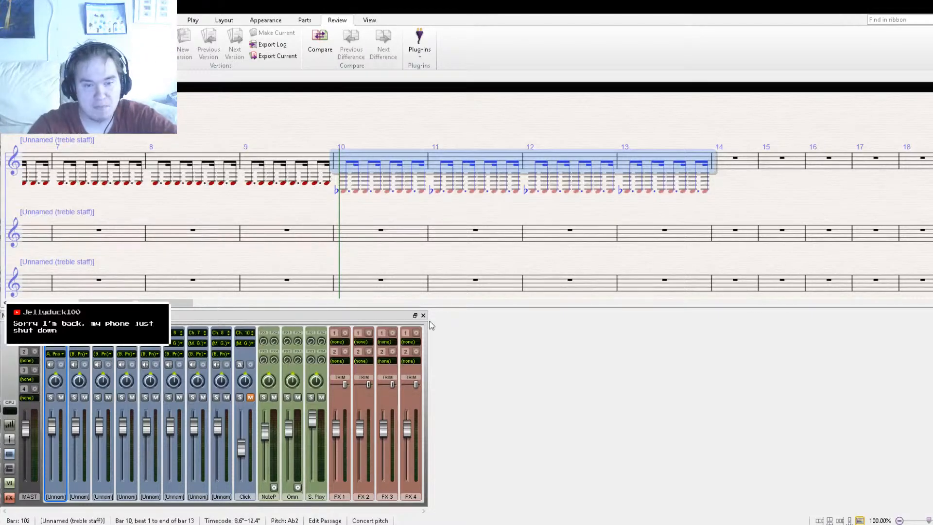
# - Copy the four descending quarter notes of bar 8 in the fourth staff into bar 12 of the third staff
pyautogui.moveTo(541, 258); pyautogui.dragTo(665, 191)
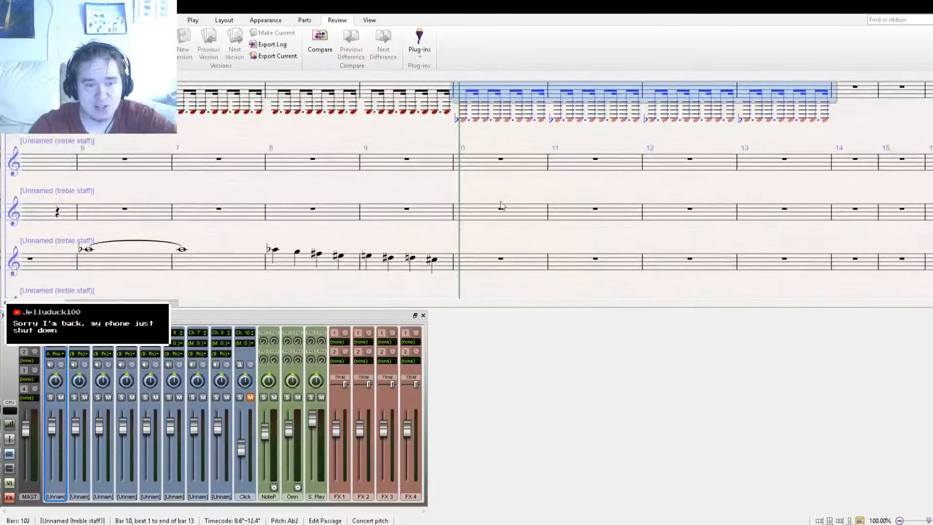
pyautogui.moveTo(360, 239)
pyautogui.mouseDown()
pyautogui.moveTo(479, 206)
pyautogui.moveTo(595, 211)
pyautogui.moveTo(651, 235)
pyautogui.moveTo(372, 236)
pyautogui.mouseUp()
pyautogui.click(360, 265)
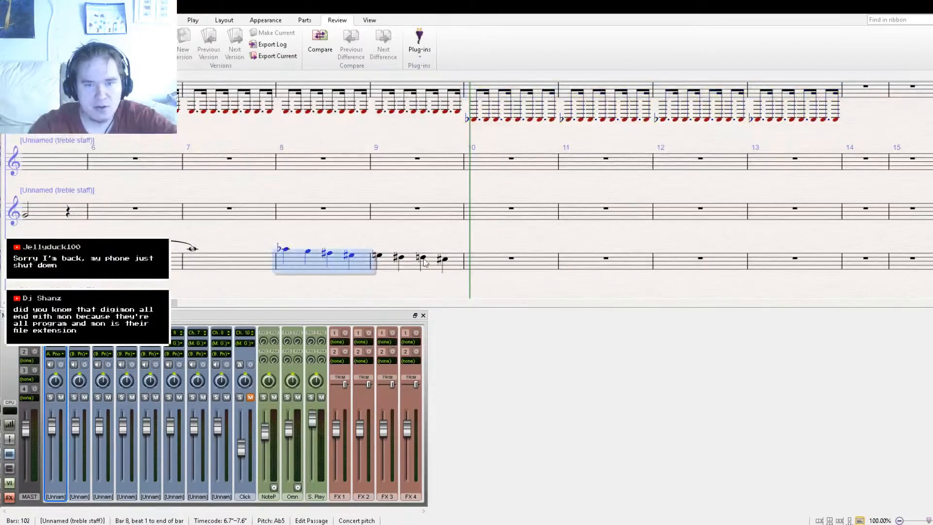
pyautogui.moveTo(576, 248); pyautogui.dragTo(341, 271)
pyautogui.click(446, 239)
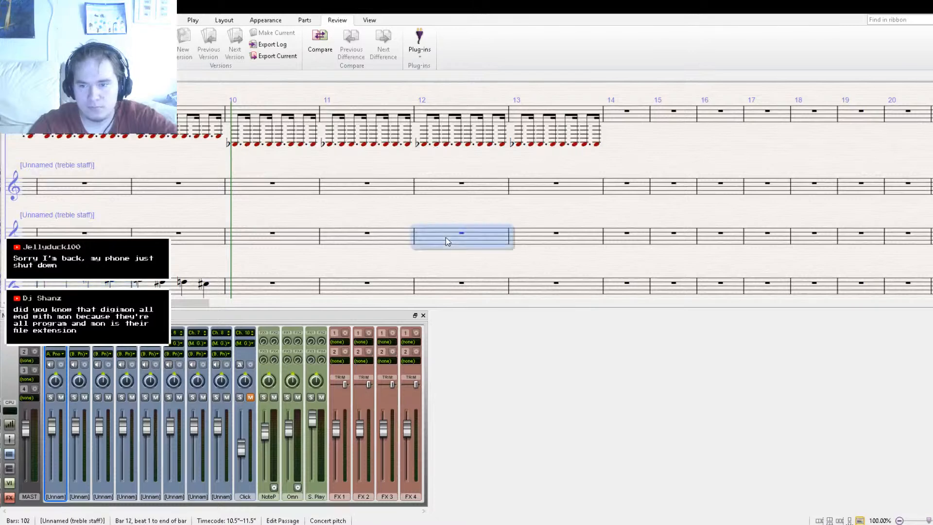
pyautogui.hotkey('ctrl', 'v')
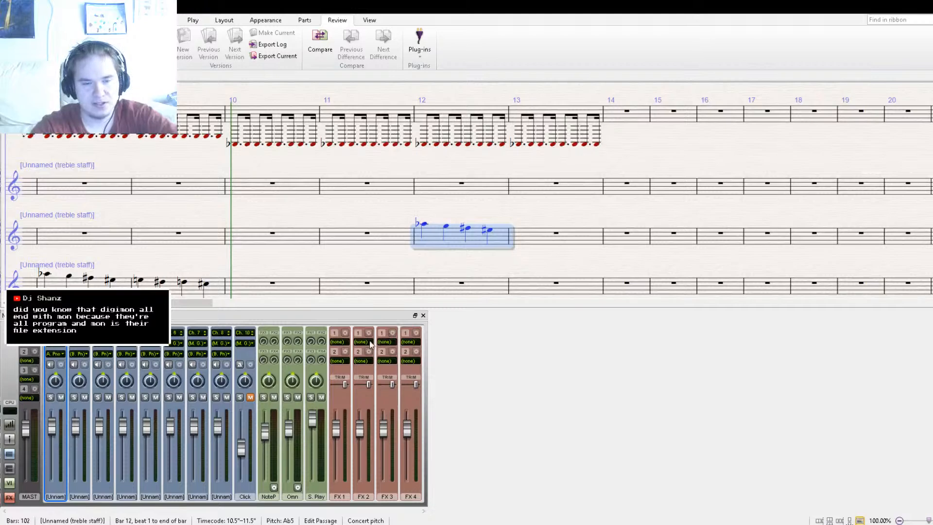
# - Change the first note of bar 12 in the third staff to Gb5 and the second to Ab5
pyautogui.click(440, 265)
pyautogui.click(425, 226)
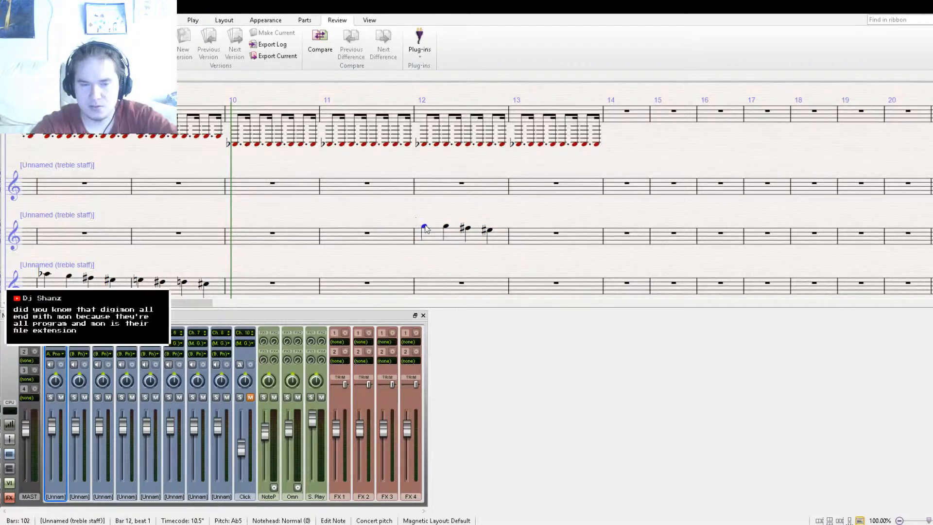
pyautogui.press('Down')
pyautogui.press('Down')
pyautogui.click(447, 227)
pyautogui.press('Up')
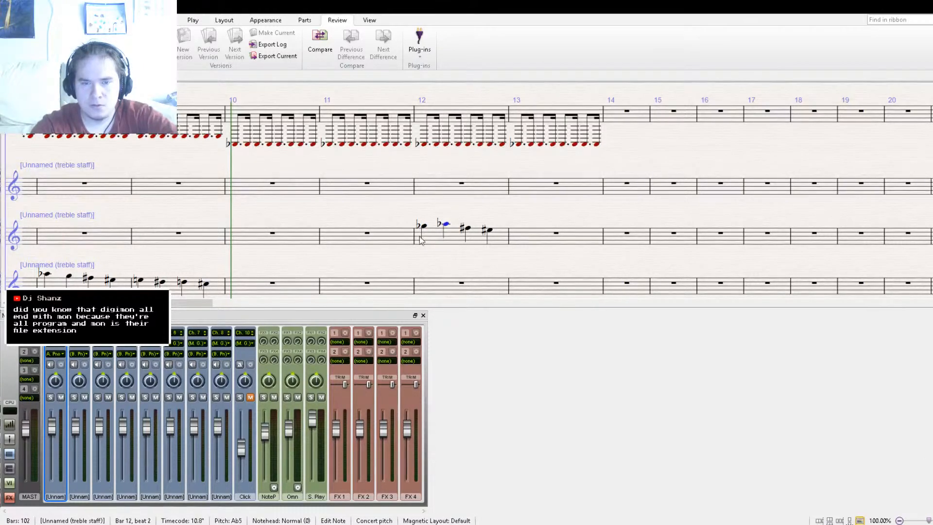
# - Raise the third note of bar 12 in the third staff to Ab5 and the fourth to Gb5, auditioning the bar's notes
pyautogui.click(468, 228)
pyautogui.press('Up')
pyautogui.press('Up')
pyautogui.click(423, 226)
pyautogui.click(489, 230)
pyautogui.press('Up')
pyautogui.press('Up')
pyautogui.click(470, 225)
pyautogui.click(425, 225)
pyautogui.click(445, 225)
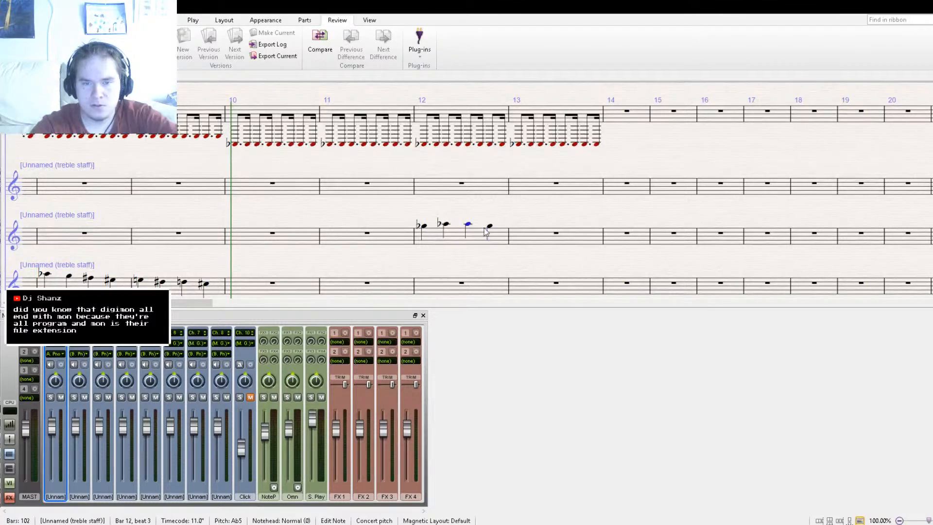
# - Fill bar 13 of the third staff with two half notes copied from bar 12: Ab5 on beat 1 and Gb5 on beat 3
pyautogui.keyDown('alt'); pyautogui.click(522, 239); pyautogui.keyUp('alt')
pyautogui.click(518, 225)
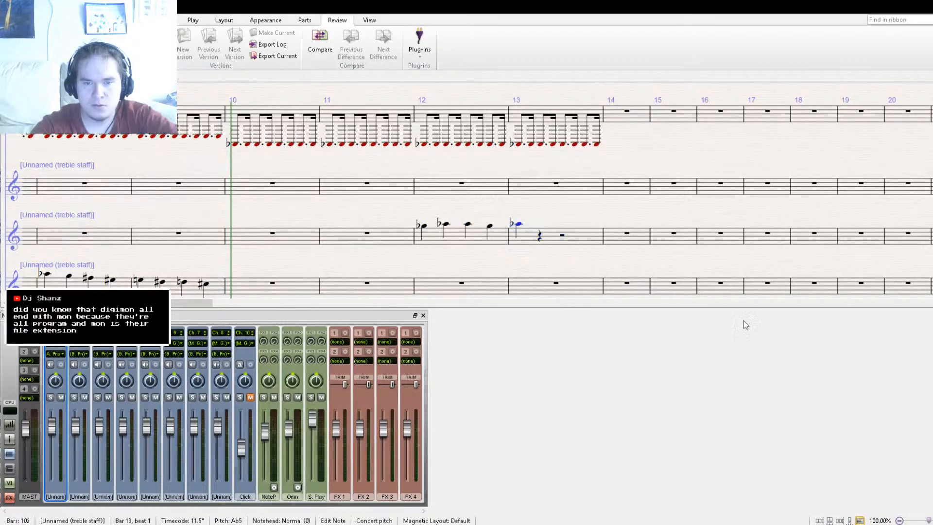
pyautogui.click(489, 226)
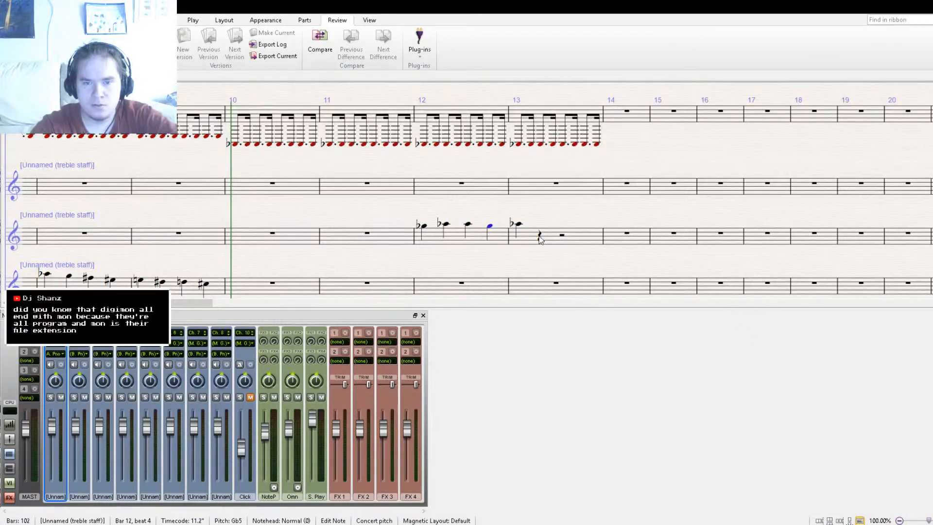
pyautogui.click(524, 225)
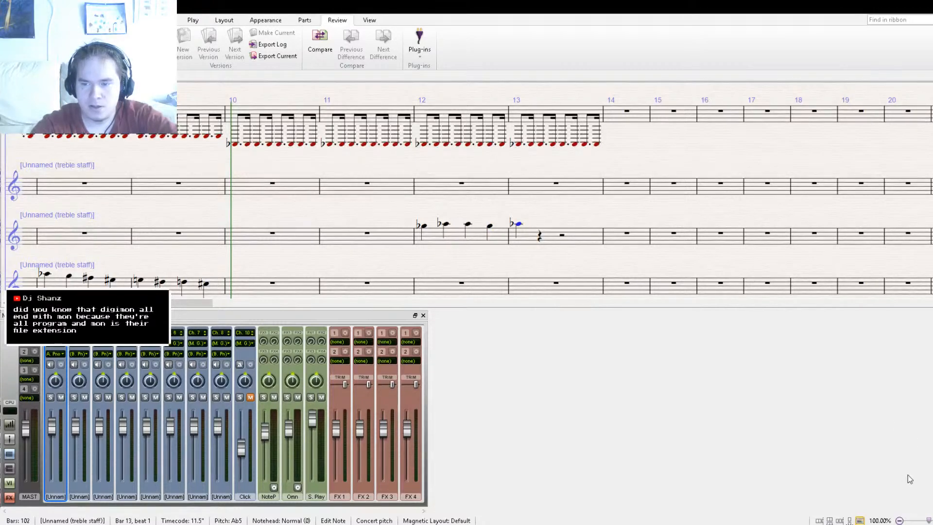
pyautogui.click(489, 227)
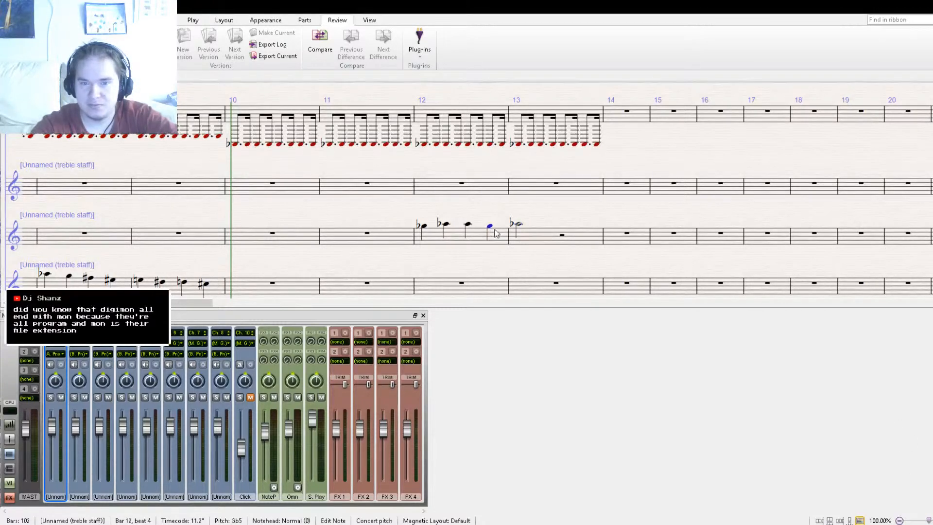
pyautogui.keyDown('alt'); pyautogui.click(562, 236); pyautogui.keyUp('alt')
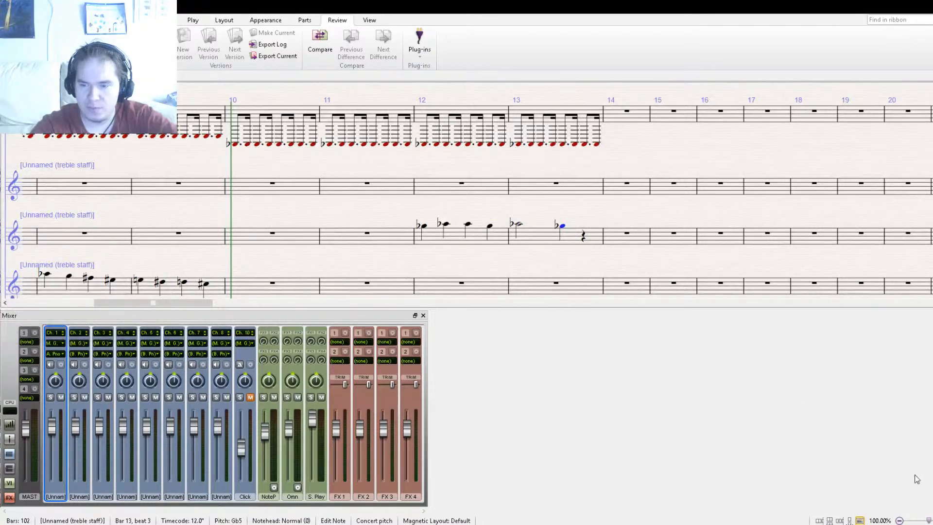
pyautogui.press('5')
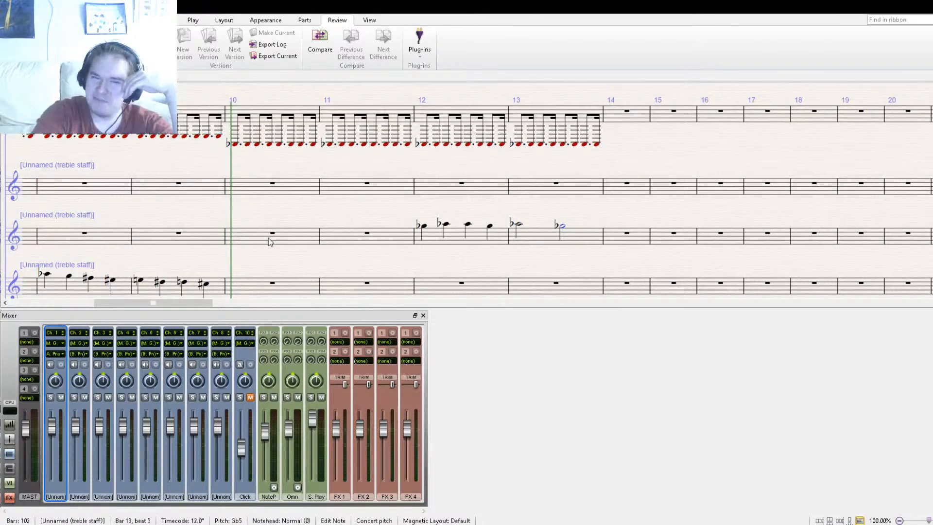
# - Play the score from the beginning to listen to the parts together
pyautogui.moveTo(177, 216); pyautogui.dragTo(786, 260)
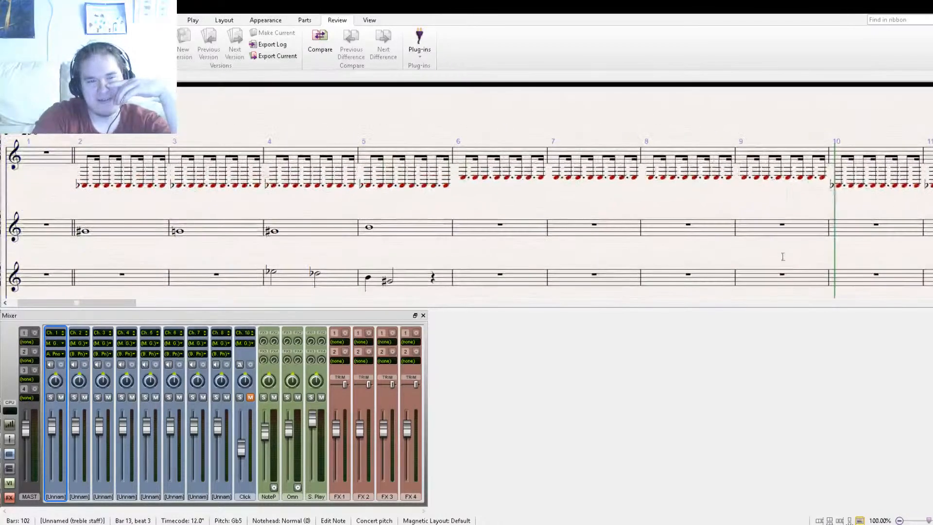
pyautogui.moveTo(92, 210); pyautogui.dragTo(249, 147)
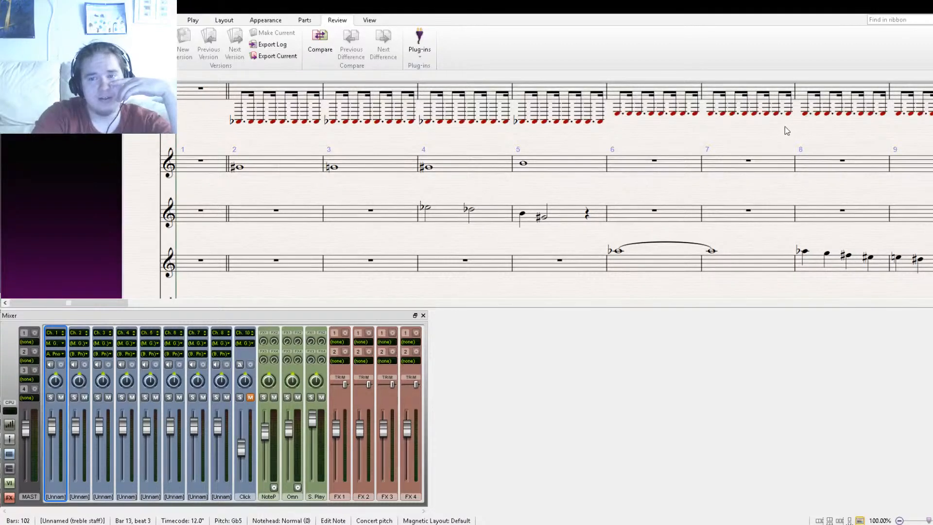
pyautogui.moveTo(336, 128); pyautogui.dragTo(318, 158)
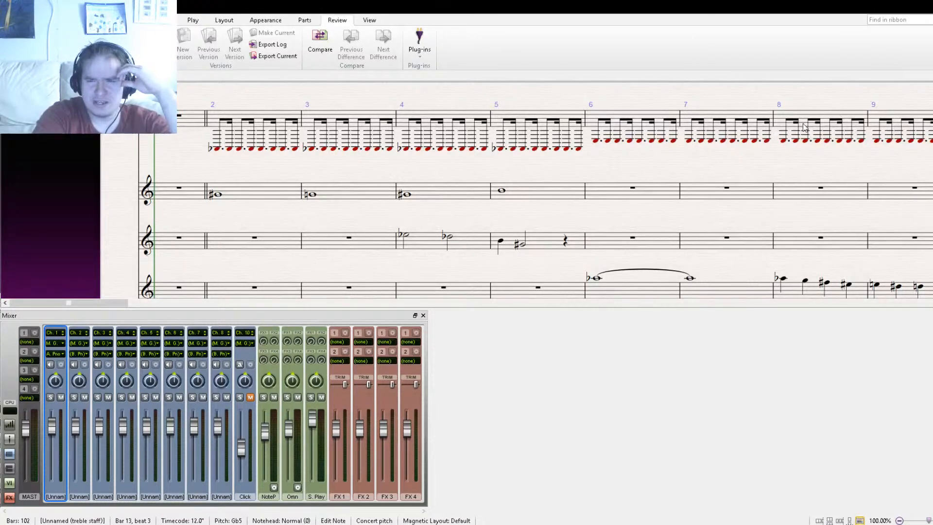
pyautogui.scroll(-2, 817, 119)
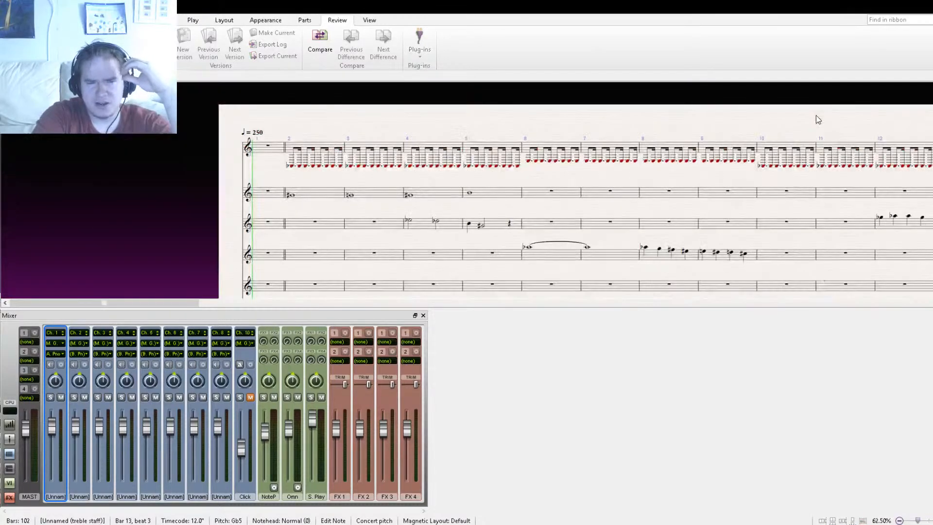
pyautogui.press('space')
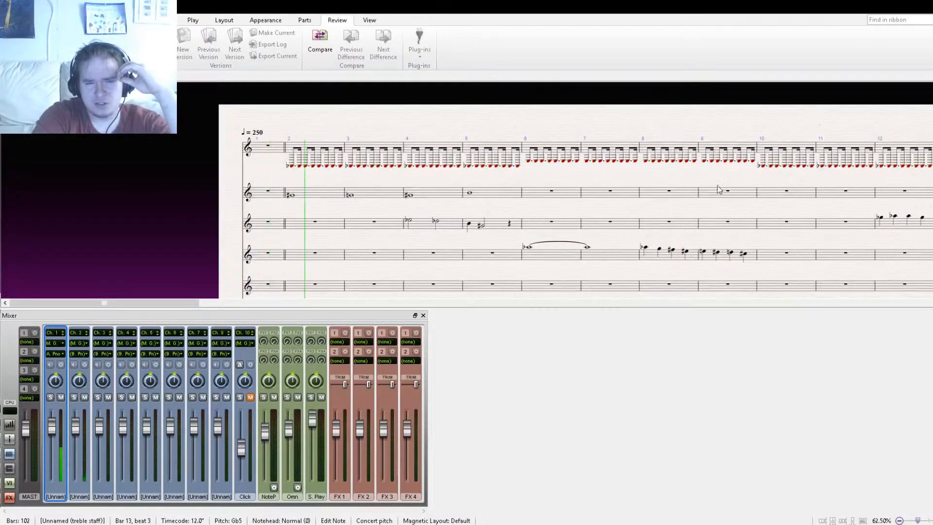
# - Follow the playback of all parts to the end of bar 13 and stop it
pyautogui.moveTo(678, 270); pyautogui.dragTo(489, 231)
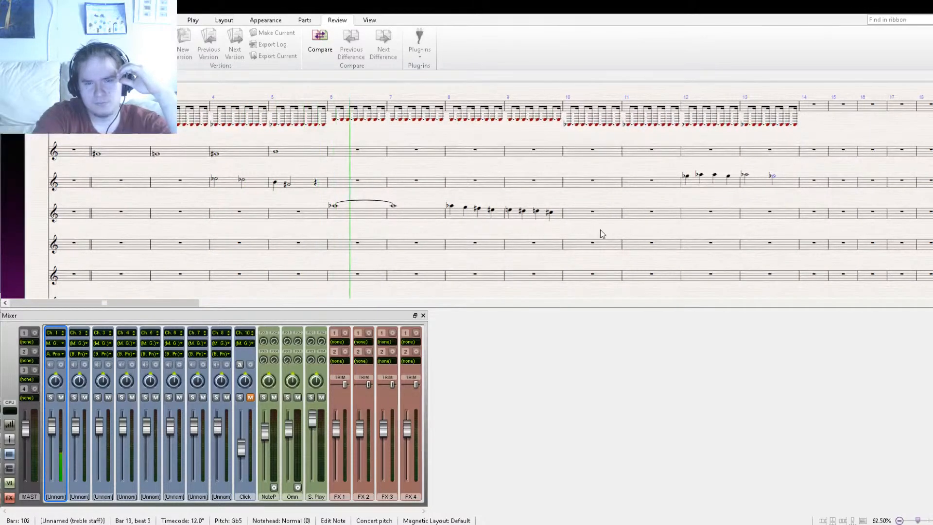
pyautogui.moveTo(635, 231); pyautogui.dragTo(490, 242)
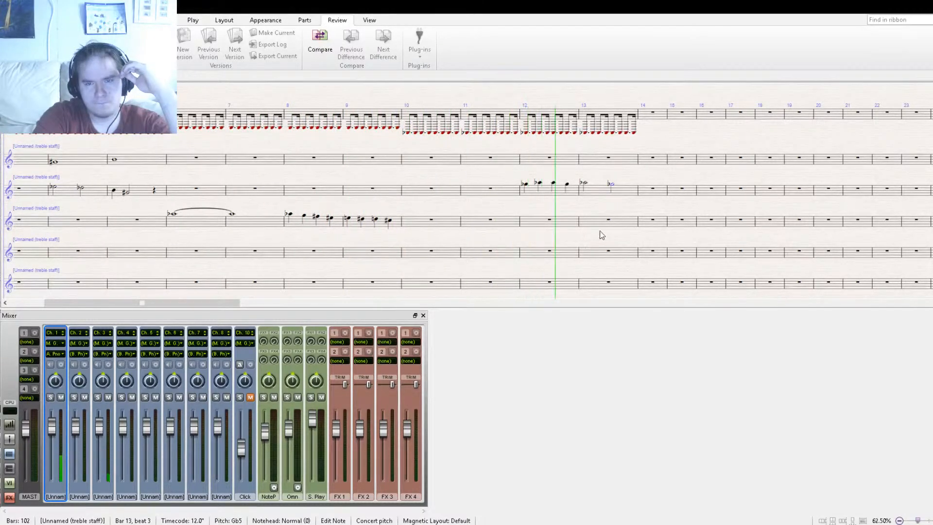
pyautogui.hotkey('ctrl', '+')
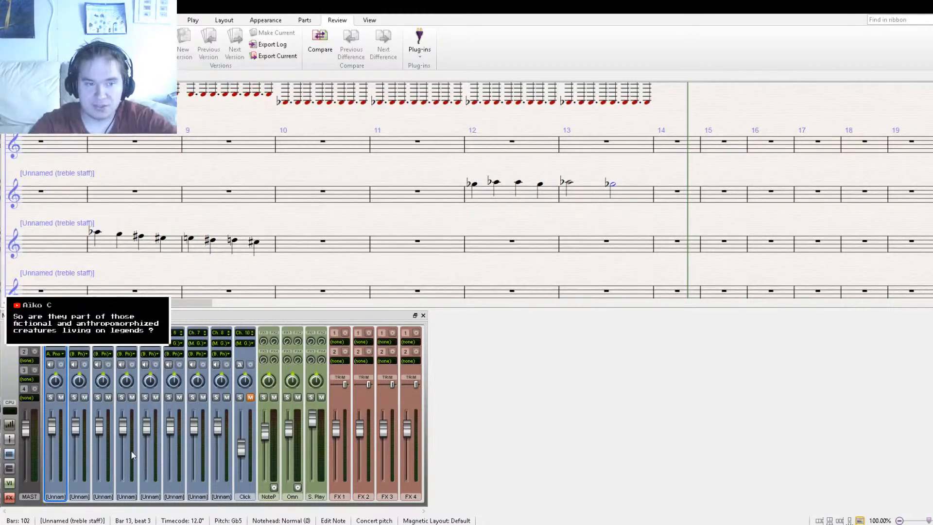
# - Copy the whole-note line of bars 2–5 in the second staff into bars 10–13 of the same staff
pyautogui.moveTo(256, 264); pyautogui.dragTo(594, 307)
pyautogui.moveTo(163, 267); pyautogui.dragTo(399, 236)
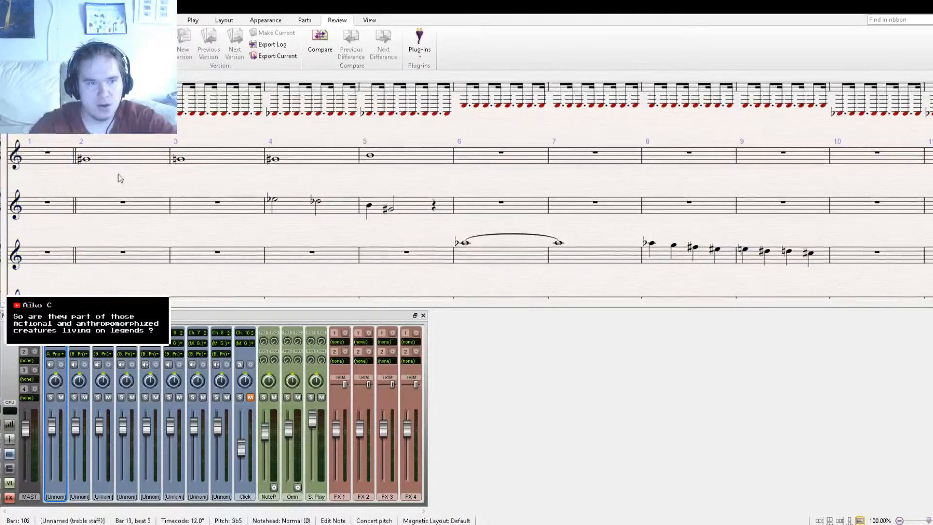
pyautogui.click(87, 160)
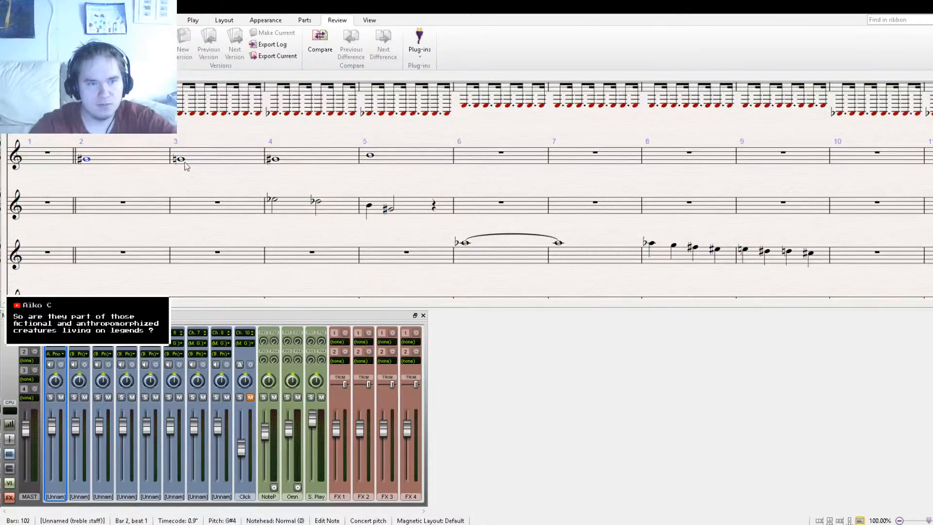
pyautogui.click(104, 151)
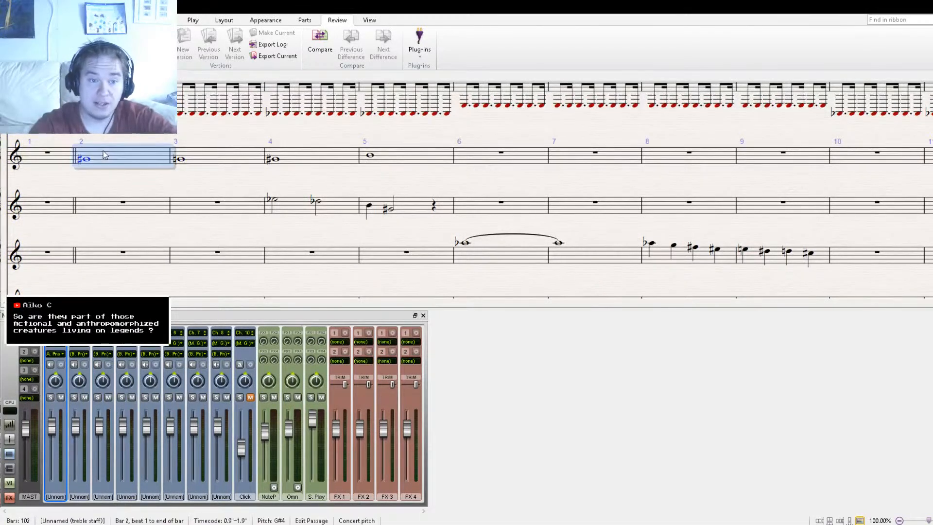
pyautogui.keyDown('shift'); pyautogui.click(416, 168); pyautogui.keyUp('shift')
pyautogui.moveTo(634, 178); pyautogui.dragTo(267, 167)
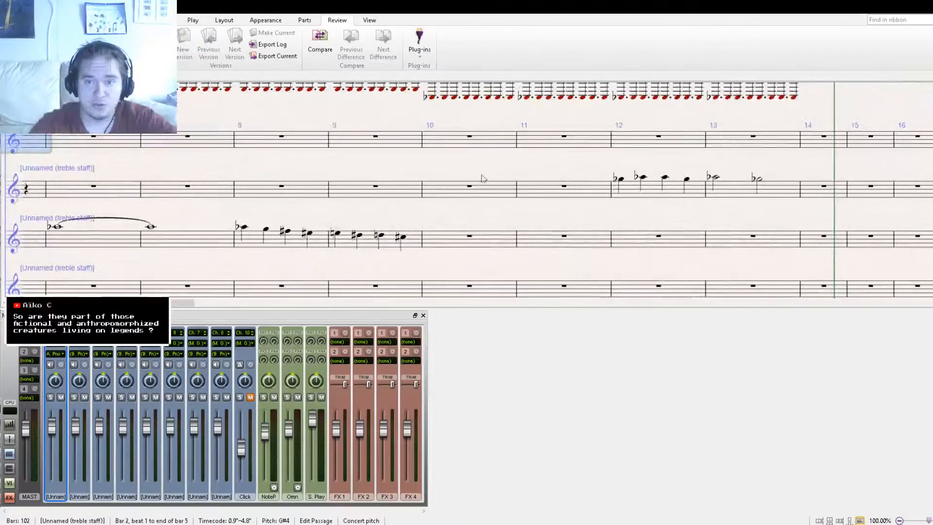
pyautogui.moveTo(552, 180); pyautogui.dragTo(443, 103)
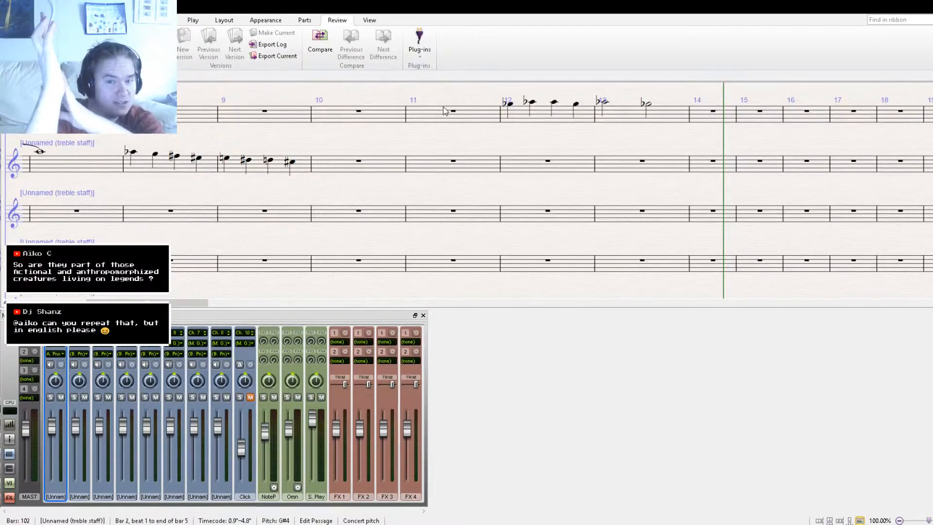
pyautogui.scroll(3, 446, 111)
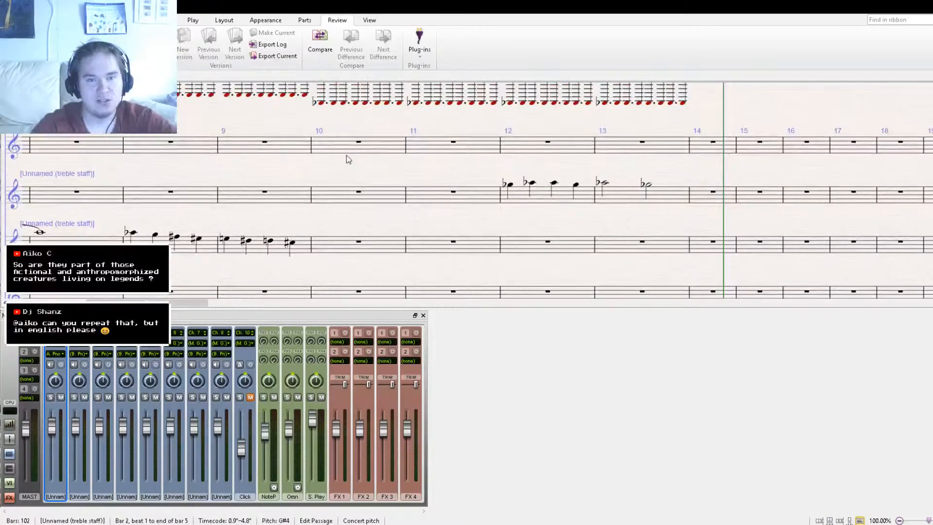
pyautogui.keyDown('alt'); pyautogui.click(339, 153); pyautogui.keyUp('alt')
pyautogui.press('Escape')
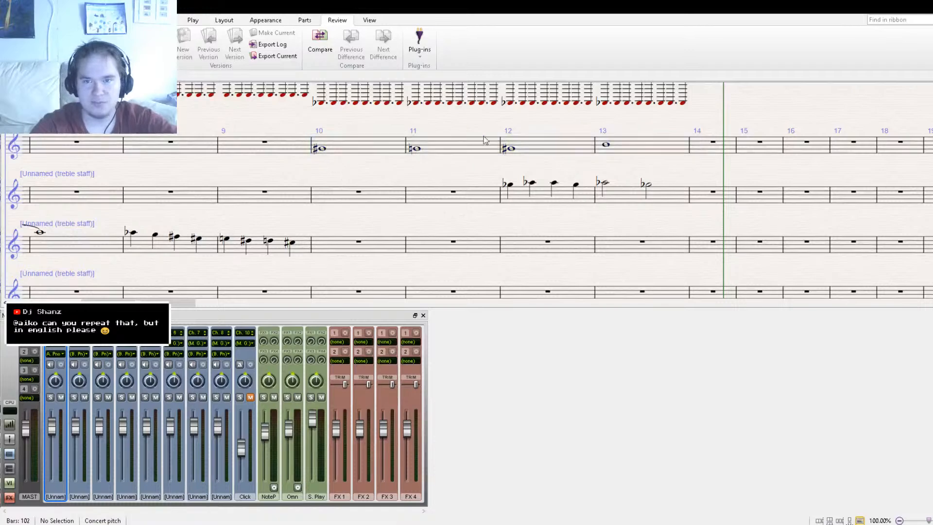
# - Rewind the playback a few bars and play through bar 13 to hear the copied whole notes with the other parts
pyautogui.press('[')
pyautogui.press('[')
pyautogui.press('[')
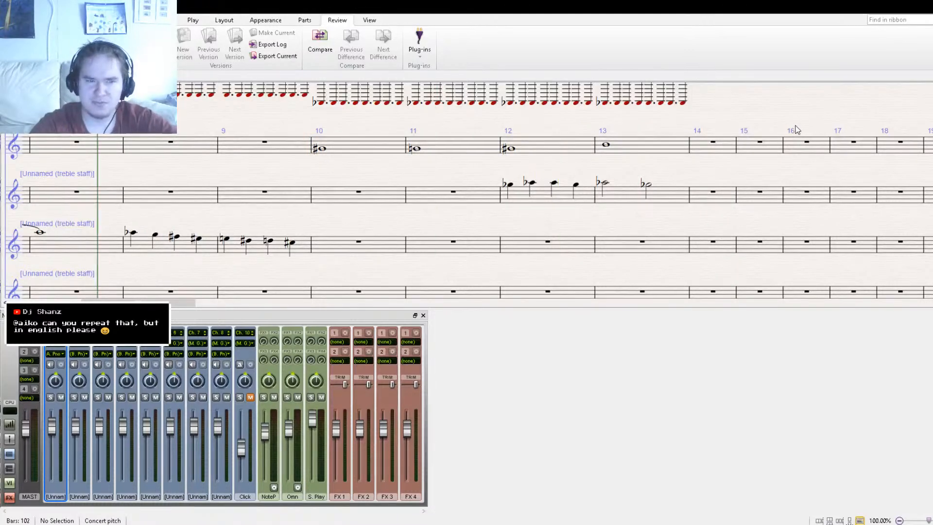
pyautogui.press('[')
pyautogui.press('space')
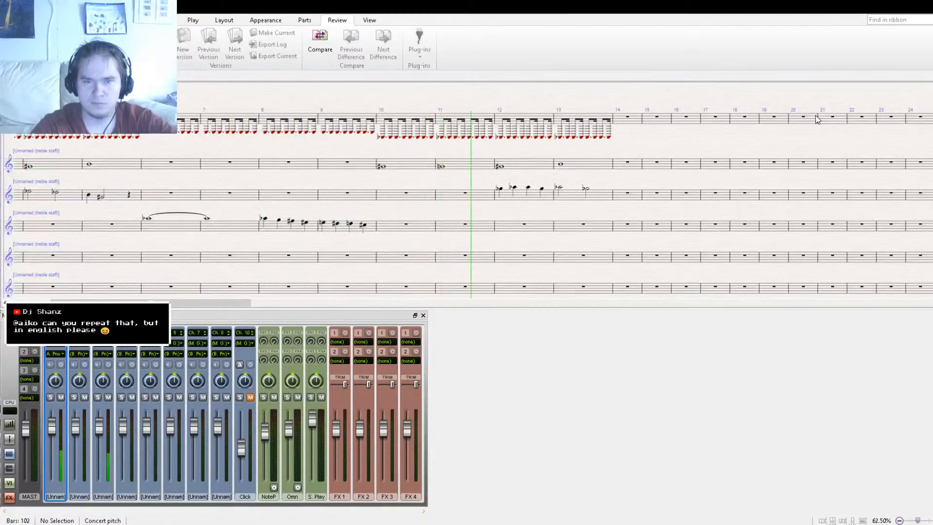
pyautogui.press('space')
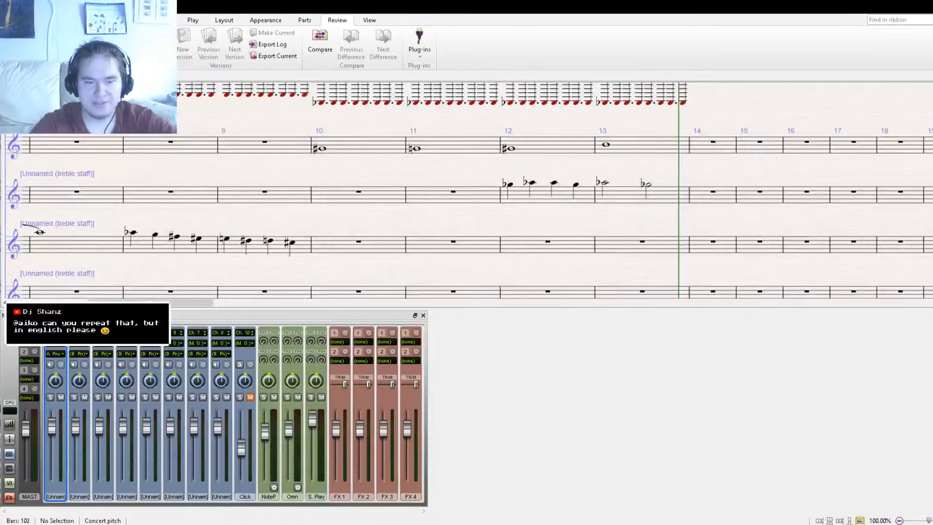
# - Copy the low rhythm of bars 6–9 in the top staff into bars 14–17
pyautogui.moveTo(310, 171); pyautogui.dragTo(212, 214)
pyautogui.moveTo(134, 110); pyautogui.dragTo(362, 132)
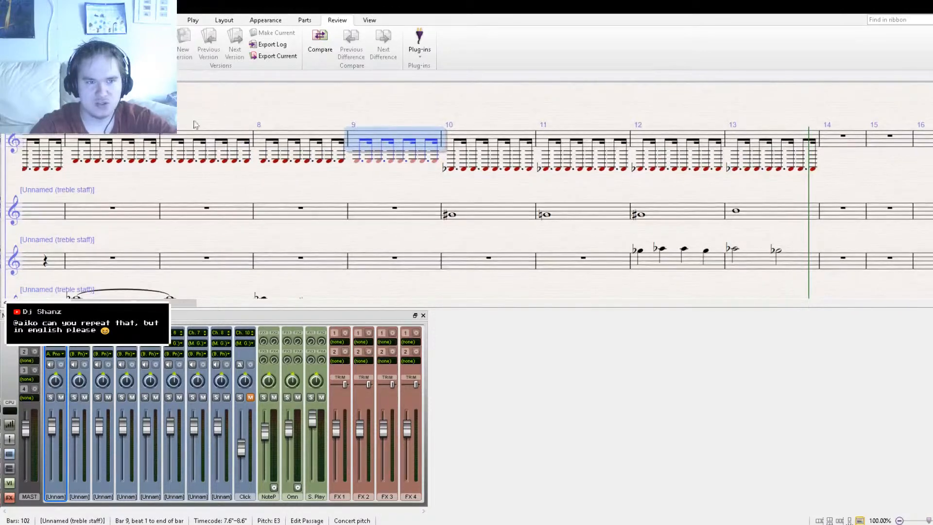
pyautogui.keyDown('shift'); pyautogui.click(129, 138); pyautogui.keyUp('shift')
pyautogui.moveTo(551, 111); pyautogui.dragTo(254, 119)
pyautogui.click(478, 174)
pyautogui.hotkey('ctrl', 'v')
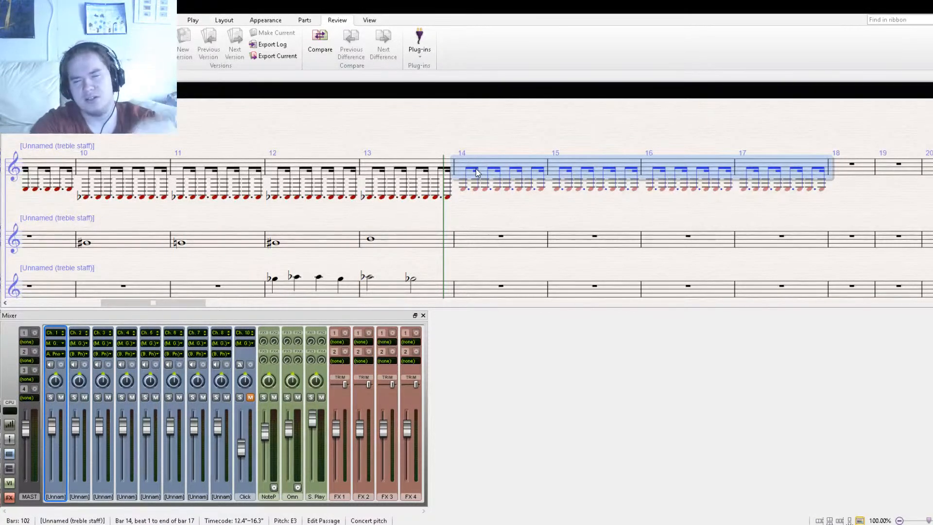
# - Replace bar 14 of the top staff with a copy of the Ab2 rhythm from bar 13
pyautogui.moveTo(526, 222); pyautogui.dragTo(525, 225)
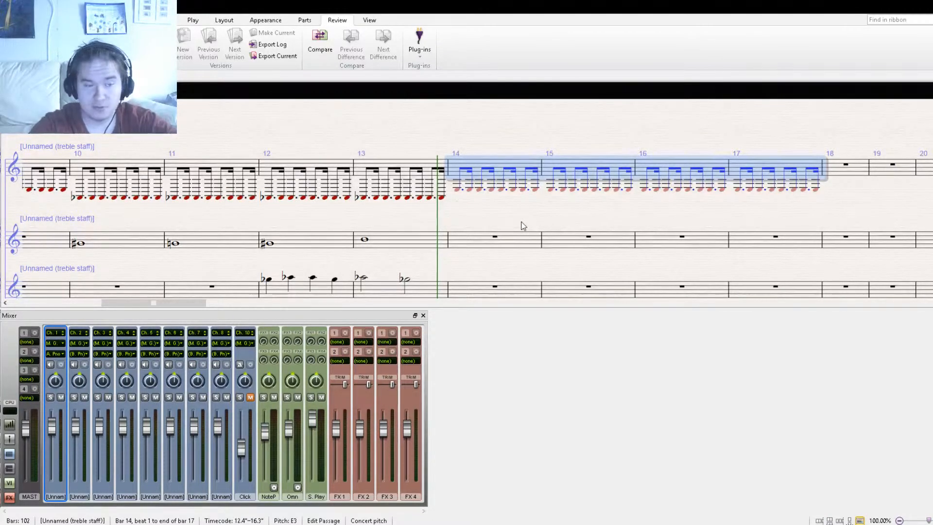
pyautogui.moveTo(523, 226); pyautogui.dragTo(447, 213)
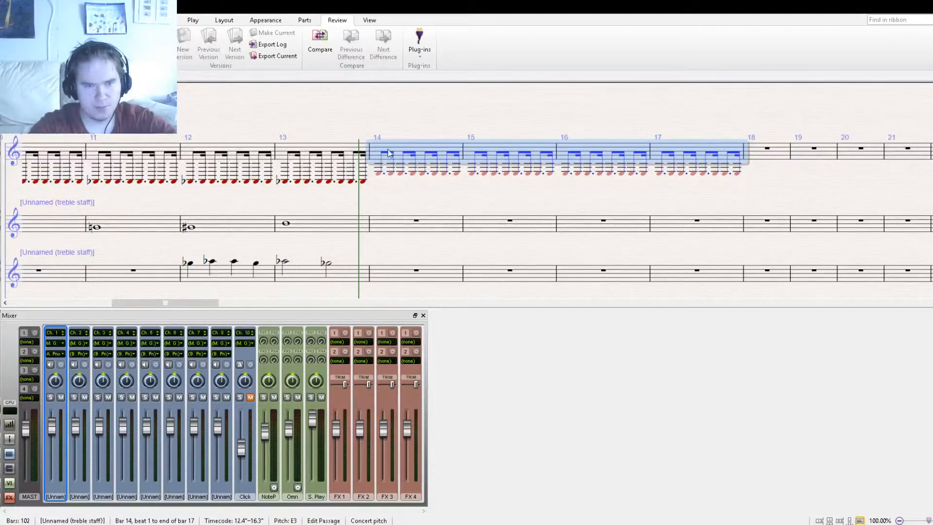
pyautogui.click(341, 149)
pyautogui.click(401, 159)
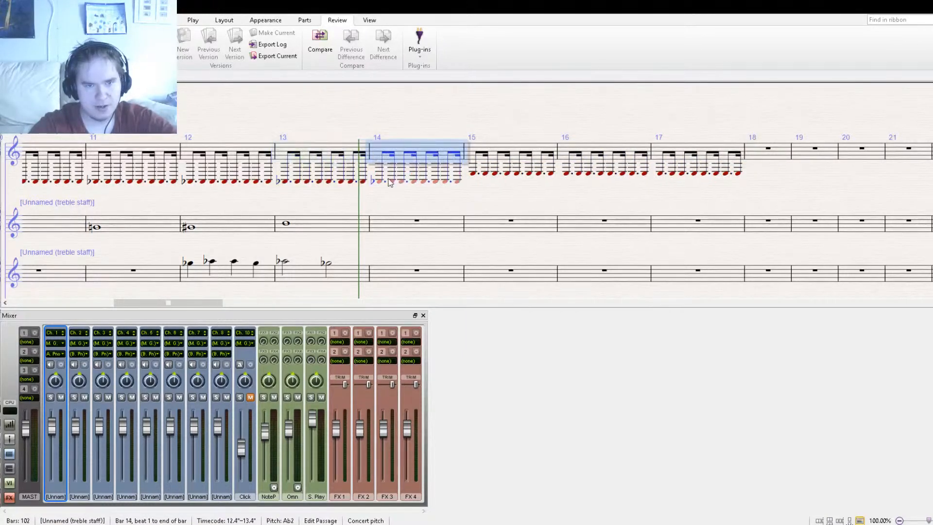
# - Raise every note in bar 14 of the top staff to A2, starting with the first note and including the remaining ones
pyautogui.click(382, 183)
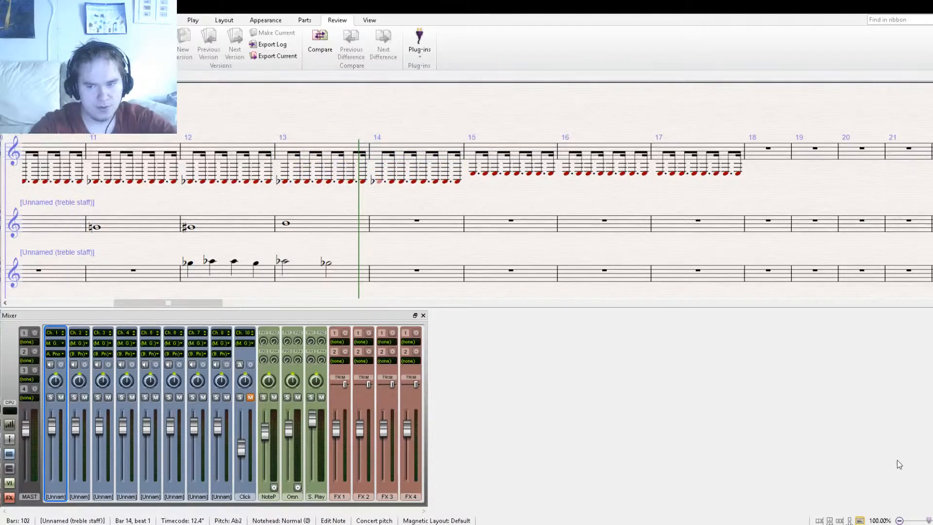
pyautogui.click(897, 460)
pyautogui.click(393, 181)
pyautogui.keyDown('ctrl'); pyautogui.click(404, 181); pyautogui.keyUp('ctrl')
pyautogui.keyDown('ctrl'); pyautogui.click(416, 183); pyautogui.keyUp('ctrl')
pyautogui.keyDown('ctrl'); pyautogui.click(426, 182); pyautogui.keyUp('ctrl')
pyautogui.keyDown('ctrl'); pyautogui.click(436, 184); pyautogui.keyUp('ctrl')
pyautogui.hotkey('ctrl', 'z')
pyautogui.keyDown('ctrl'); pyautogui.click(438, 182); pyautogui.keyUp('ctrl')
pyautogui.keyDown('ctrl'); pyautogui.click(446, 182); pyautogui.keyUp('ctrl')
pyautogui.keyDown('ctrl'); pyautogui.click(459, 181); pyautogui.keyUp('ctrl')
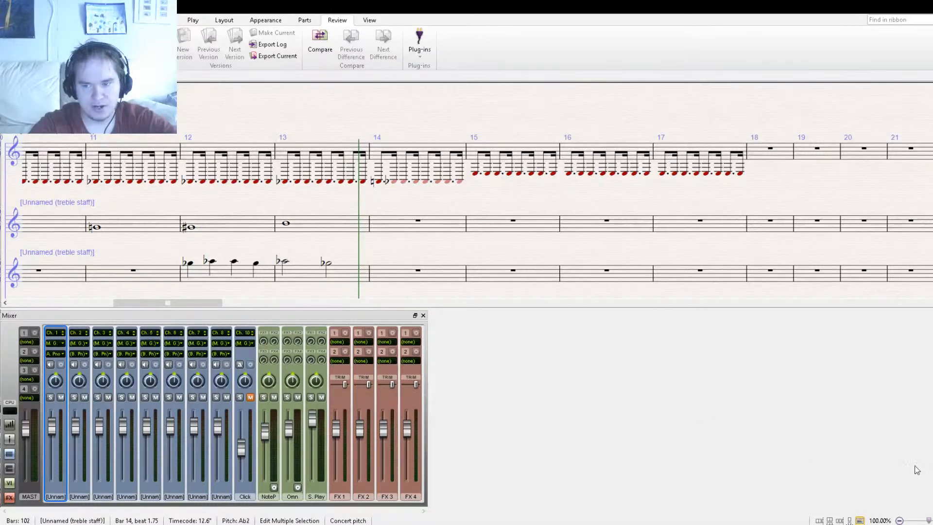
pyautogui.click(862, 439)
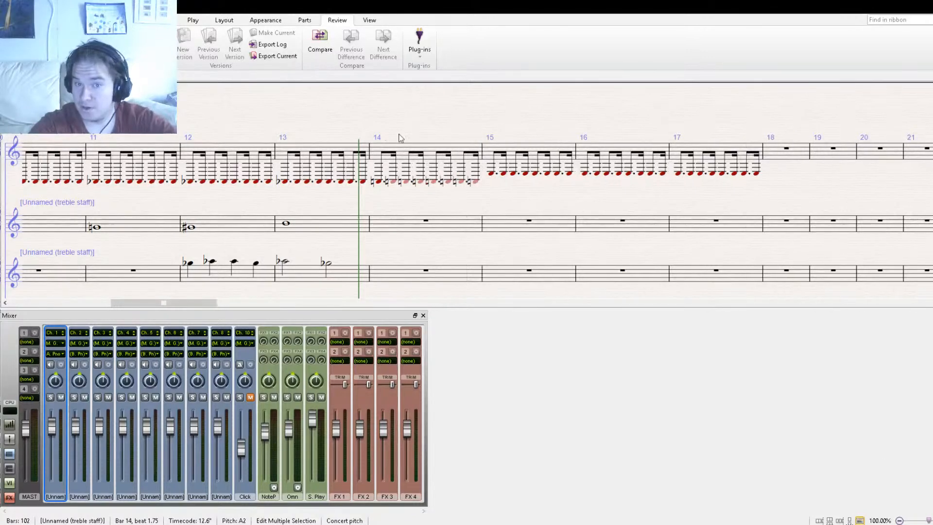
pyautogui.click(388, 182)
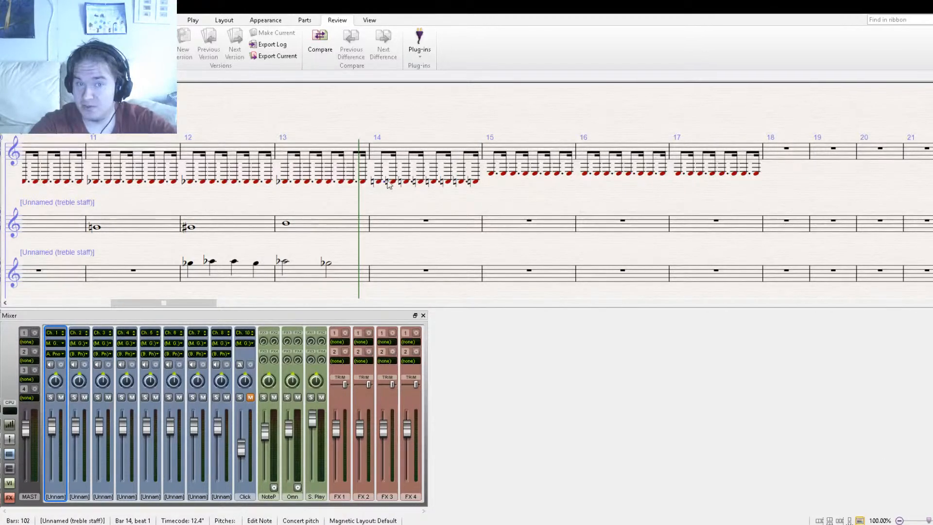
# - Copy the A2 rhythm of bar 14 in the top staff over bars 15, 16 and 17
pyautogui.click(406, 148)
pyautogui.click(546, 148)
pyautogui.press('KP_7')
pyautogui.click(628, 152)
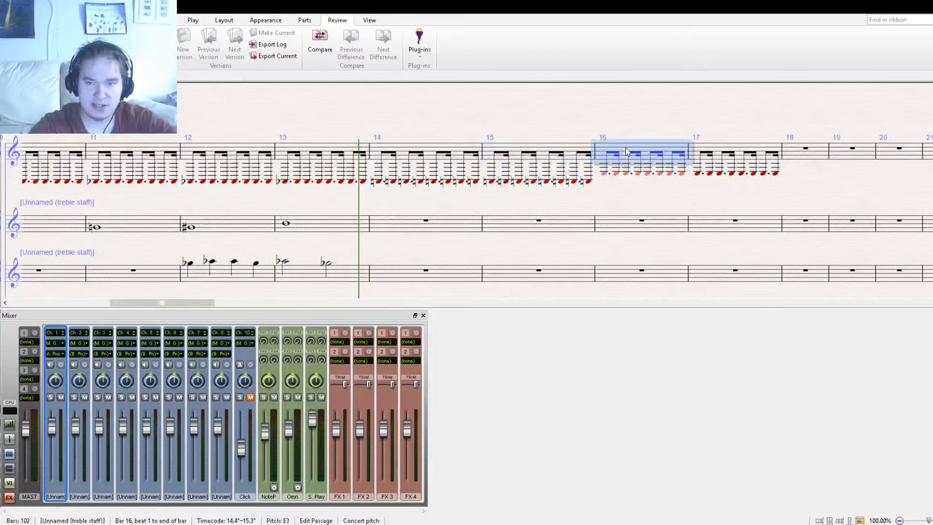
pyautogui.press('KP_7')
pyautogui.click(741, 154)
pyautogui.click(741, 154)
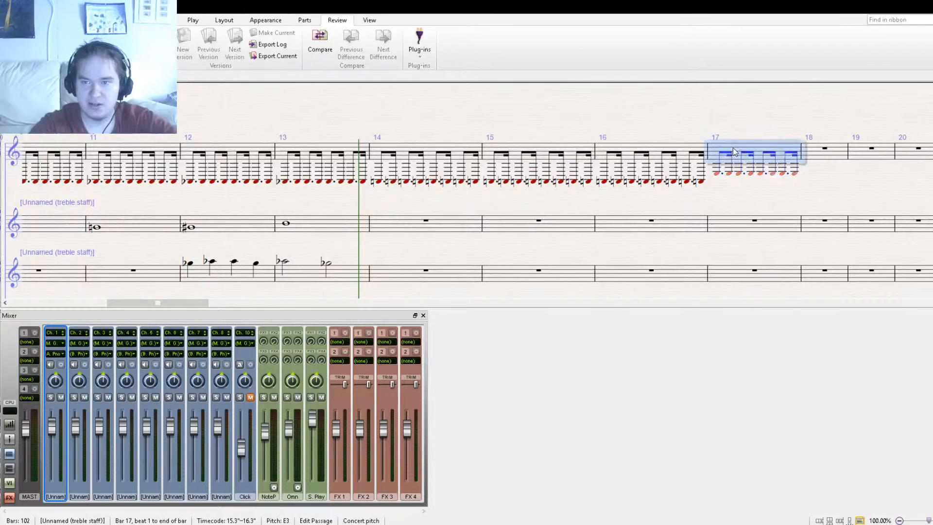
pyautogui.press('KP_7')
pyautogui.click(726, 139)
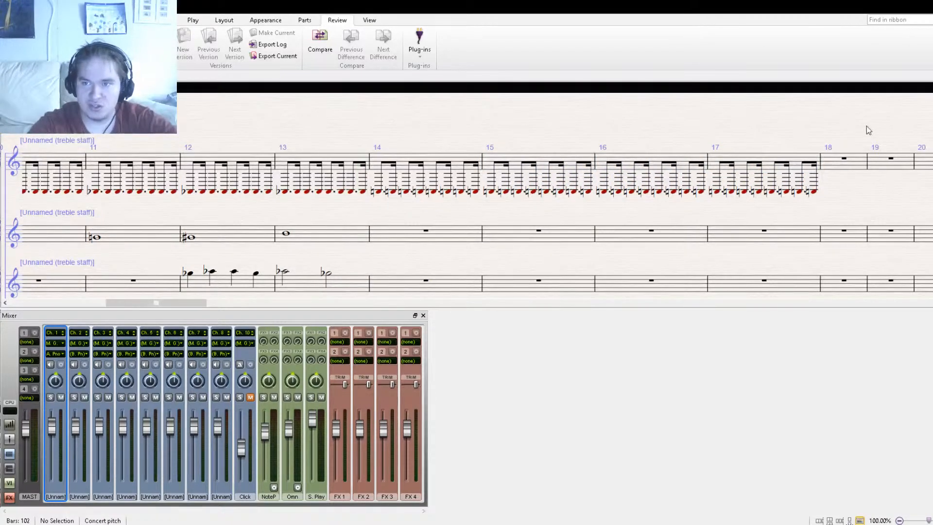
# - Play the score from the beginning through bar 17 to check the extended low rhythm
pyautogui.press('space')
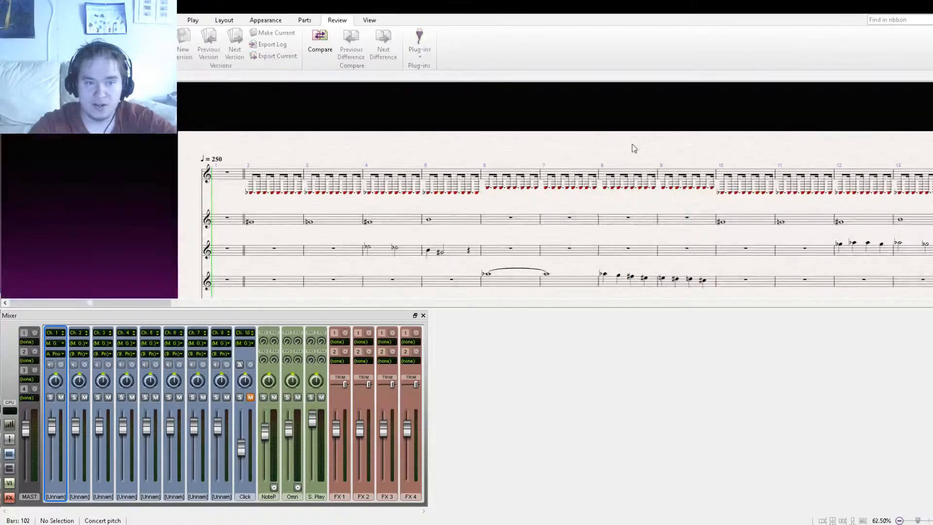
pyautogui.moveTo(323, 238); pyautogui.dragTo(166, 188)
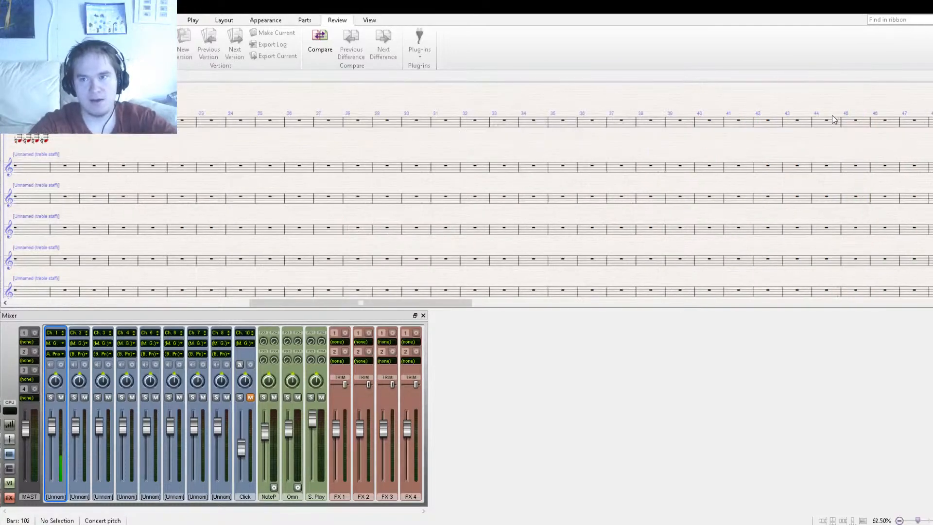
pyautogui.press('space')
# - Enter a B5 quarter note on beat 1 and a G#5 half note on beat 2 in bar 14 of the third staff
pyautogui.moveTo(349, 195); pyautogui.dragTo(822, 198)
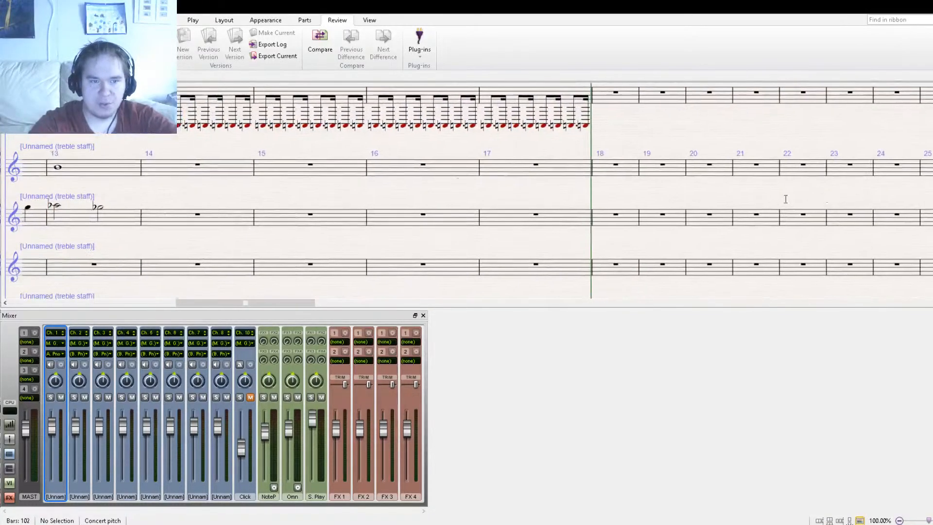
pyautogui.moveTo(289, 185); pyautogui.dragTo(386, 207)
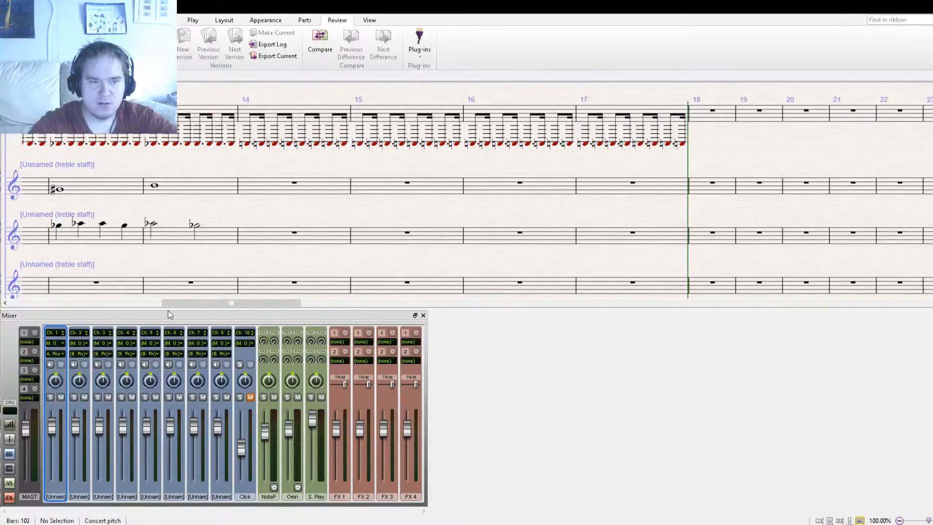
pyautogui.click(125, 226)
pyautogui.keyDown('alt'); pyautogui.click(246, 232); pyautogui.keyUp('alt')
pyautogui.click(247, 226)
pyautogui.moveTo(245, 227); pyautogui.dragTo(276, 229)
pyautogui.keyDown('alt'); pyautogui.click(277, 237); pyautogui.keyUp('alt')
pyautogui.click(274, 225)
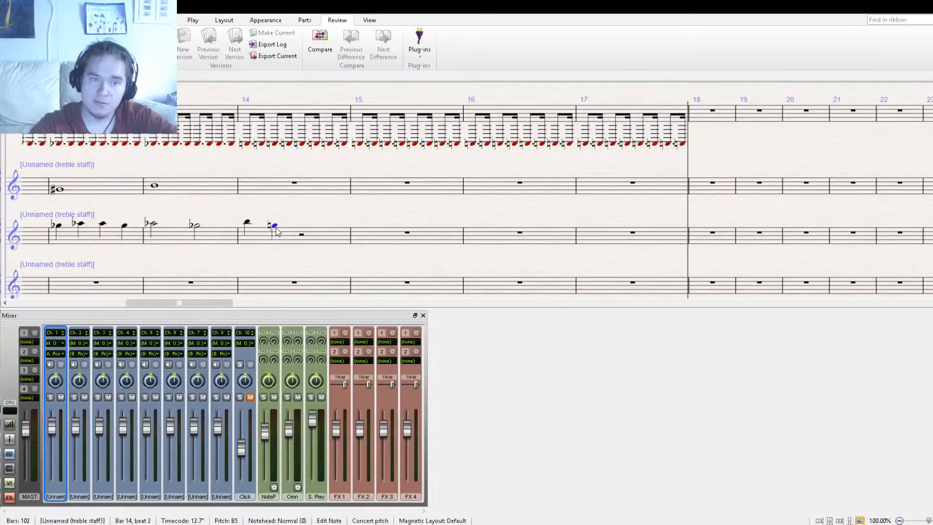
pyautogui.press('KP_5')
pyautogui.press('KP_8')
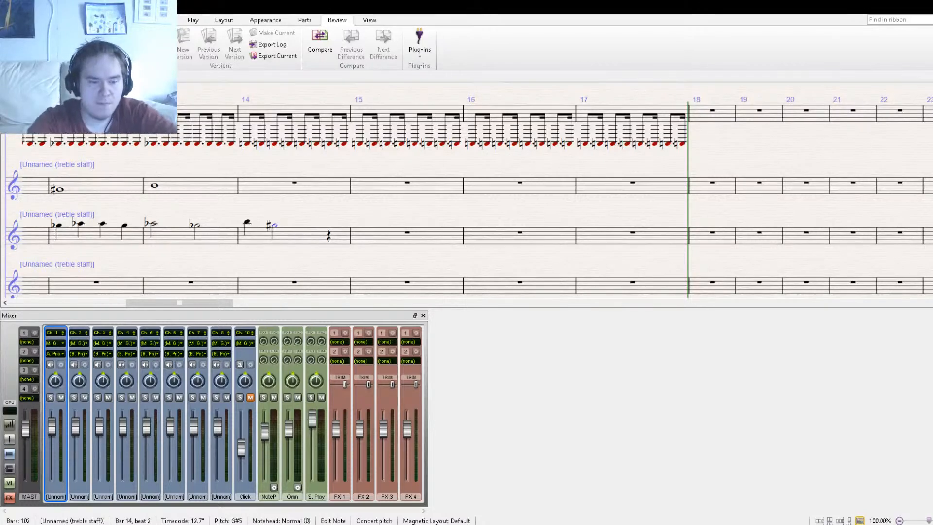
# - Copy bar 14 of the third staff into bar 15 and change the copy's first note to F#5
pyautogui.click(248, 224)
pyautogui.click(275, 229)
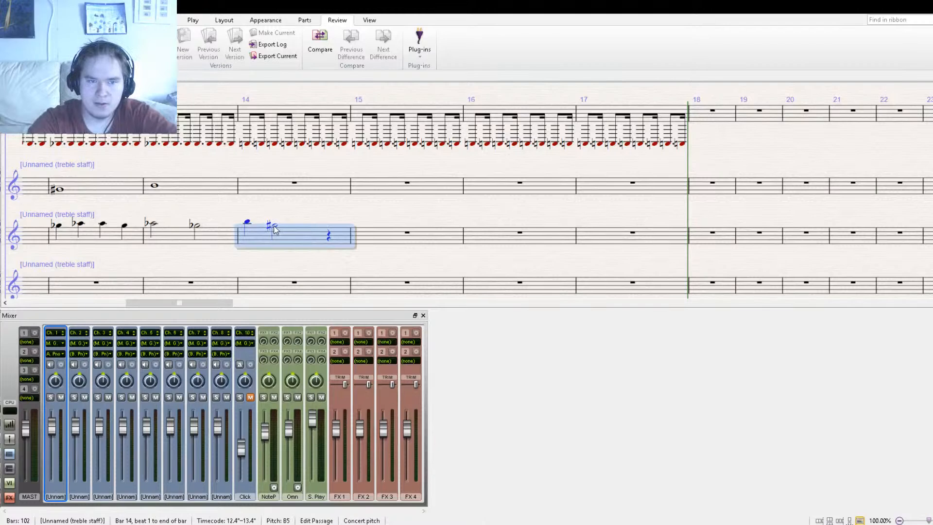
pyautogui.click(380, 238)
pyautogui.hotkey('ctrl', 'v')
pyautogui.click(362, 224)
pyautogui.press('f')
pyautogui.press('Up')
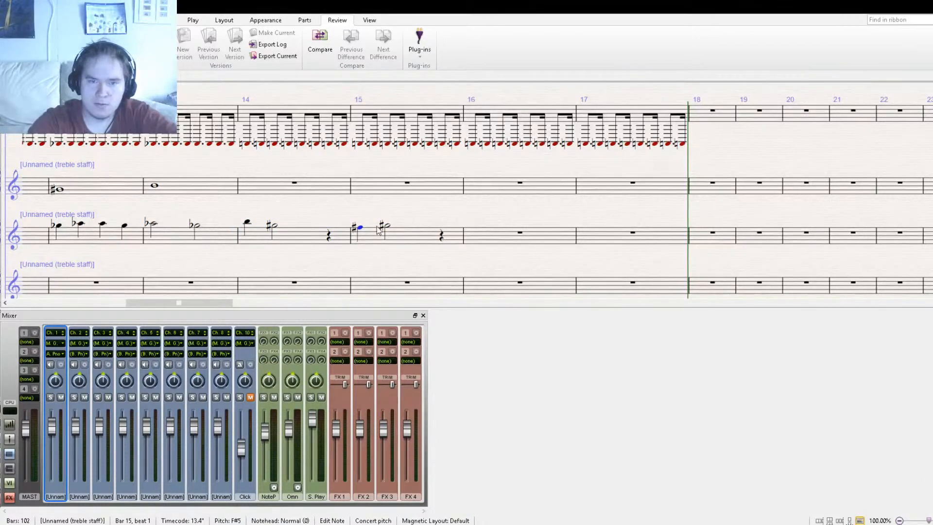
pyautogui.click(387, 225)
pyautogui.press('Escape')
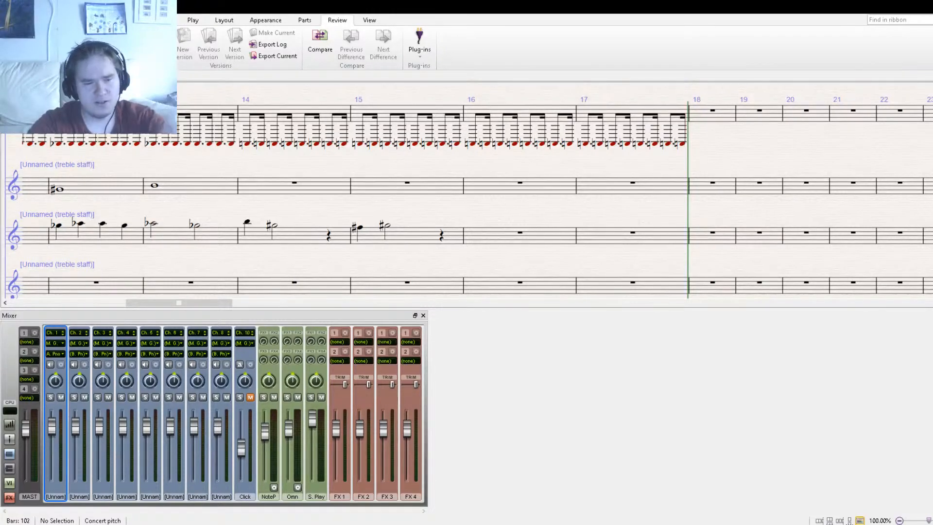
pyautogui.moveTo(431, 248); pyautogui.dragTo(658, 160)
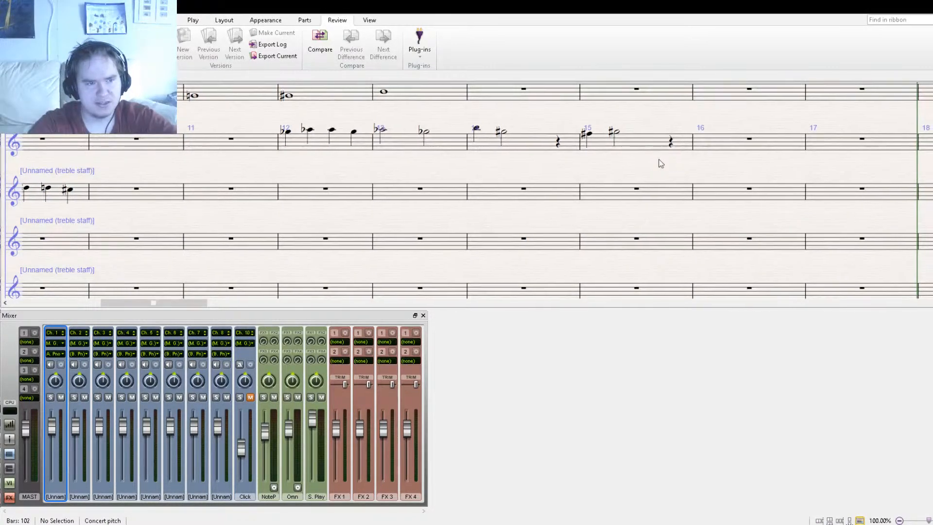
# - Enter an E5 quarter note on beat 1 of bar 16 in the fourth staff
pyautogui.click(70, 190)
pyautogui.moveTo(745, 170); pyautogui.dragTo(508, 202)
pyautogui.keyDown('alt'); pyautogui.click(472, 223); pyautogui.keyUp('alt')
pyautogui.click(462, 223)
pyautogui.moveTo(465, 222); pyautogui.dragTo(470, 217)
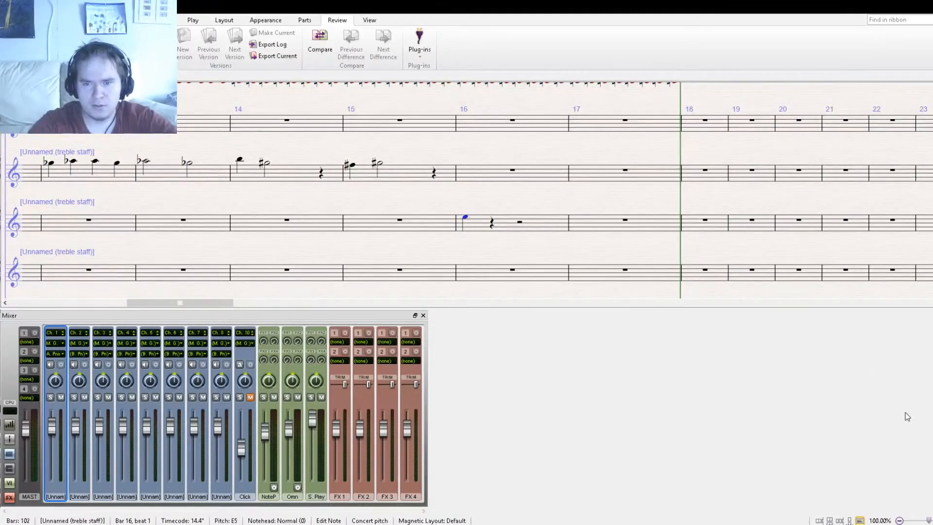
pyautogui.press('Escape')
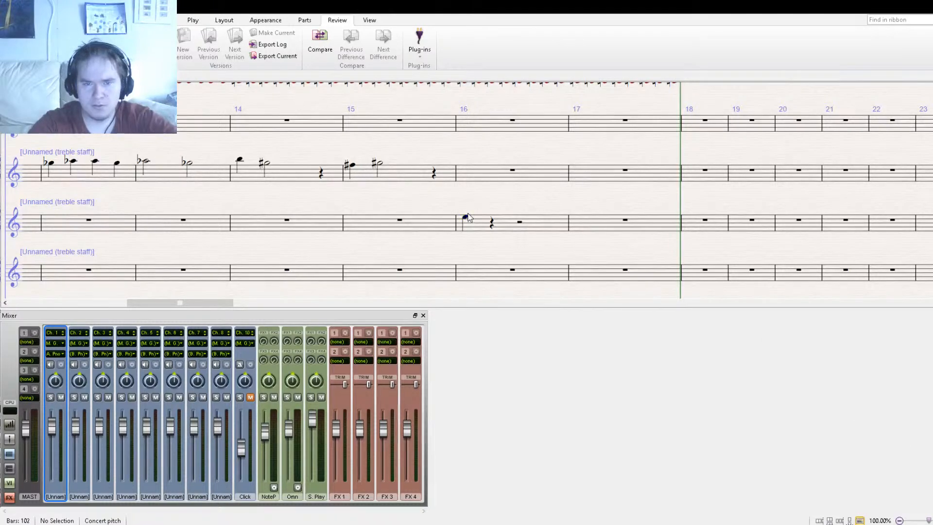
pyautogui.click(465, 217)
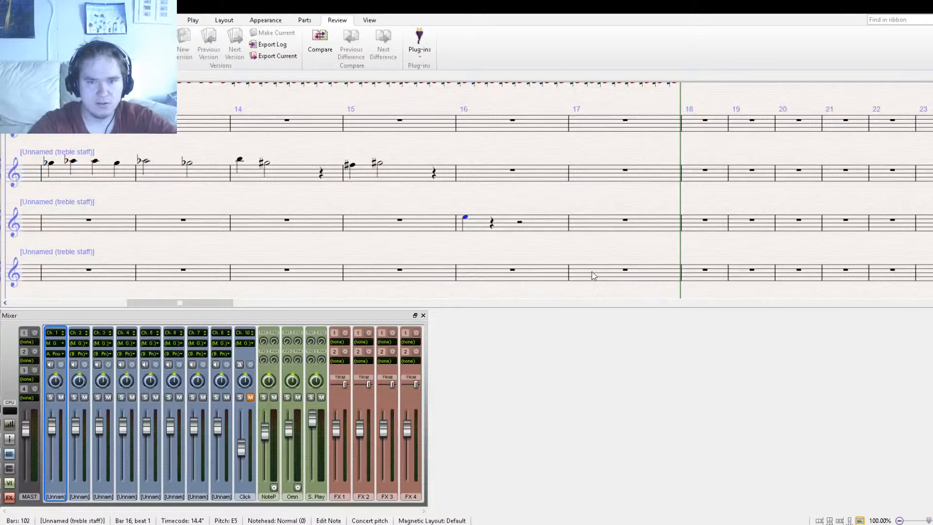
# - Raise the bar 16 note in the fourth staff by two octaves to E7
pyautogui.click(85, 20)
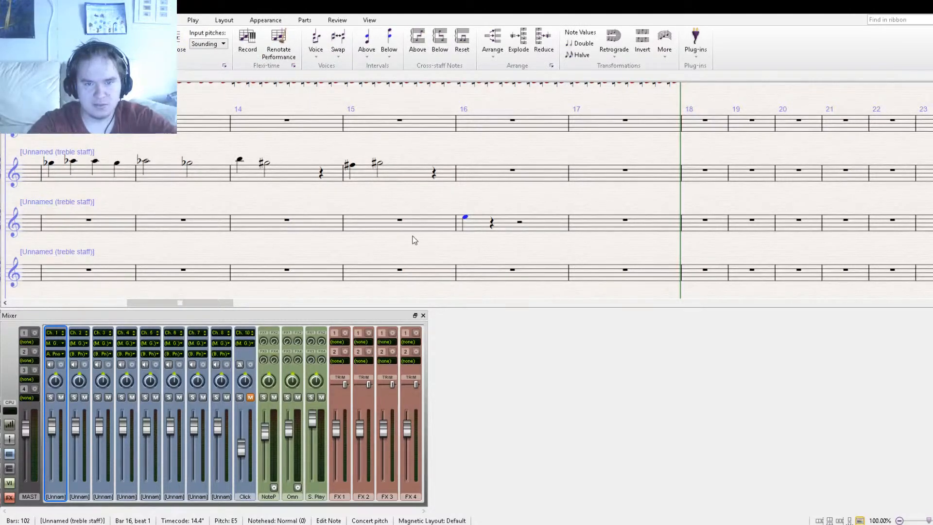
pyautogui.hotkey('ctrl', 'Up')
pyautogui.click(467, 207)
pyautogui.click(467, 203)
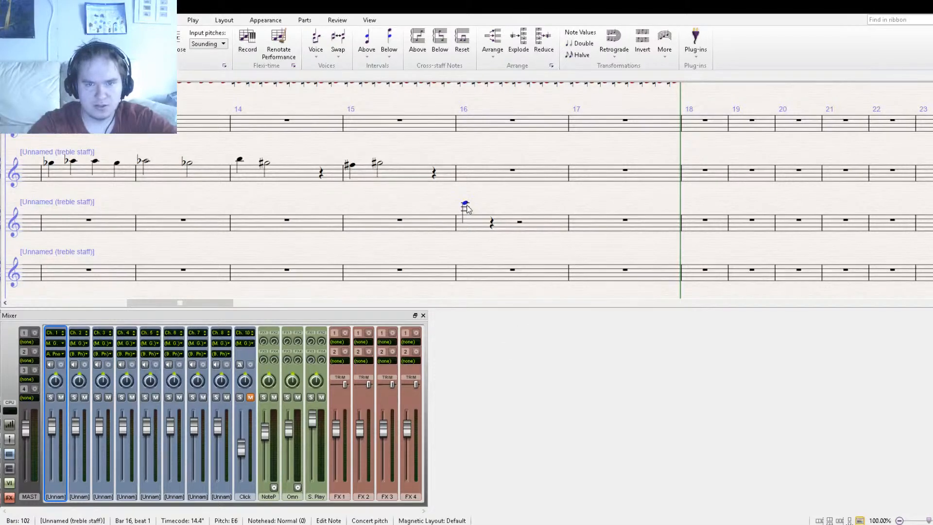
pyautogui.hotkey('ctrl', 'Up')
# - Make the E7 in bar 16 of the fourth staff a whole note, copy it into bar 17 and tie the two notes
pyautogui.moveTo(412, 204); pyautogui.dragTo(568, 217)
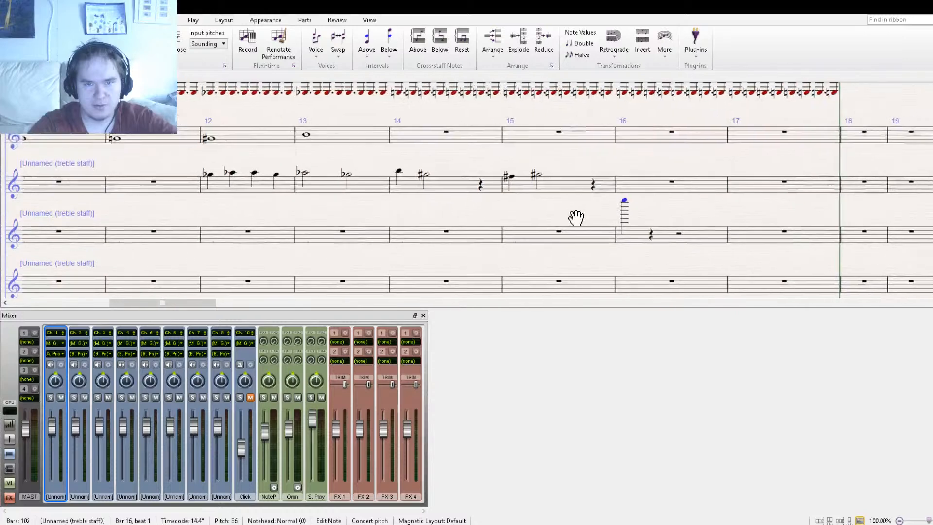
pyautogui.moveTo(667, 243); pyautogui.dragTo(514, 233)
pyautogui.click(514, 231)
pyautogui.keyDown('alt'); pyautogui.click(592, 234); pyautogui.keyUp('alt')
pyautogui.click(506, 231)
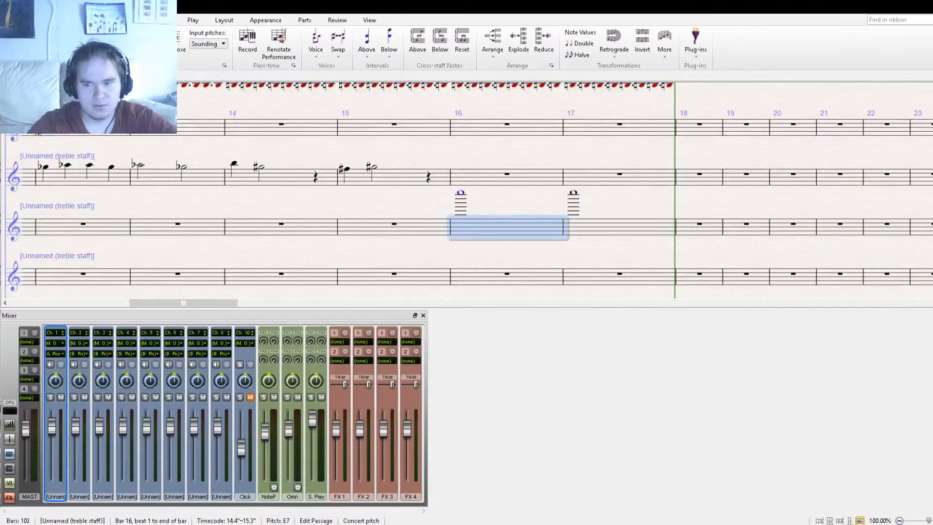
pyautogui.press('s')
pyautogui.click(602, 236)
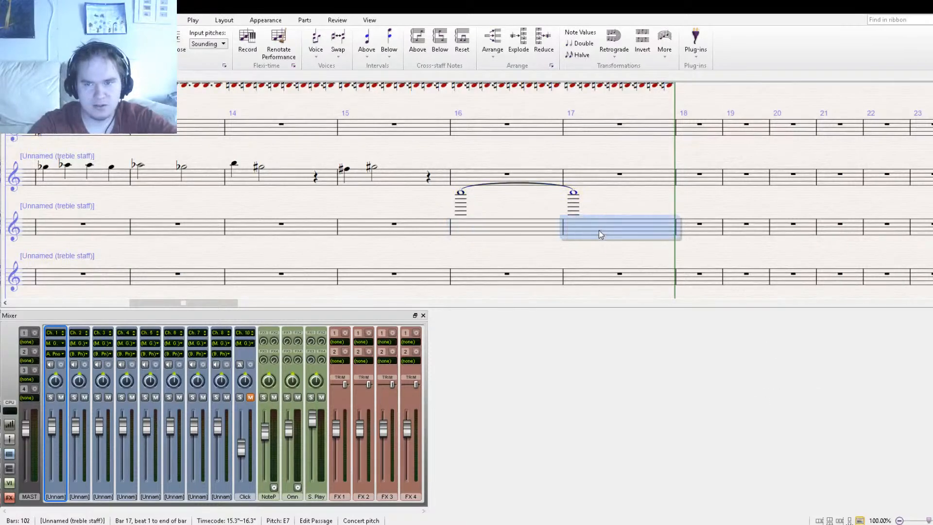
# - Play the score from the beginning through bar 17 to check the new melody notes in bars 14 to 17
pyautogui.moveTo(374, 183); pyautogui.dragTo(850, 288)
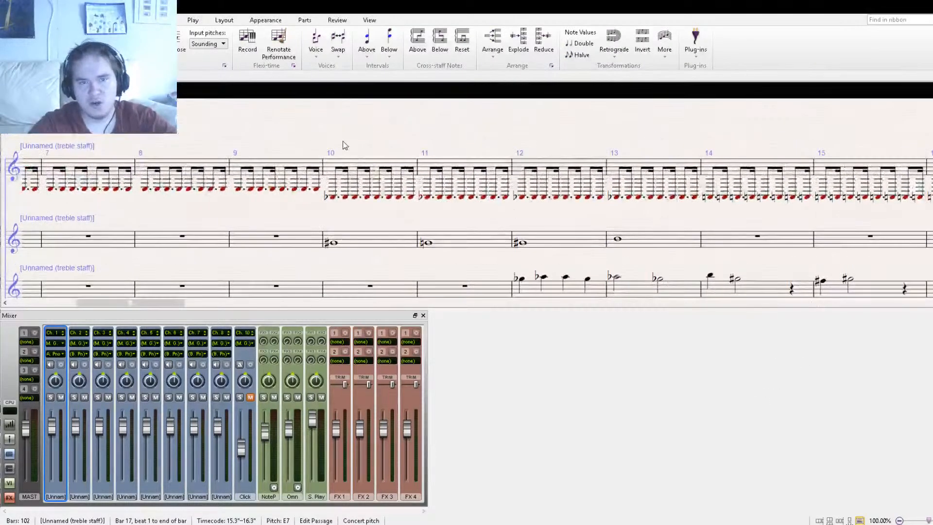
pyautogui.press('Escape')
pyautogui.moveTo(199, 137); pyautogui.dragTo(635, 138)
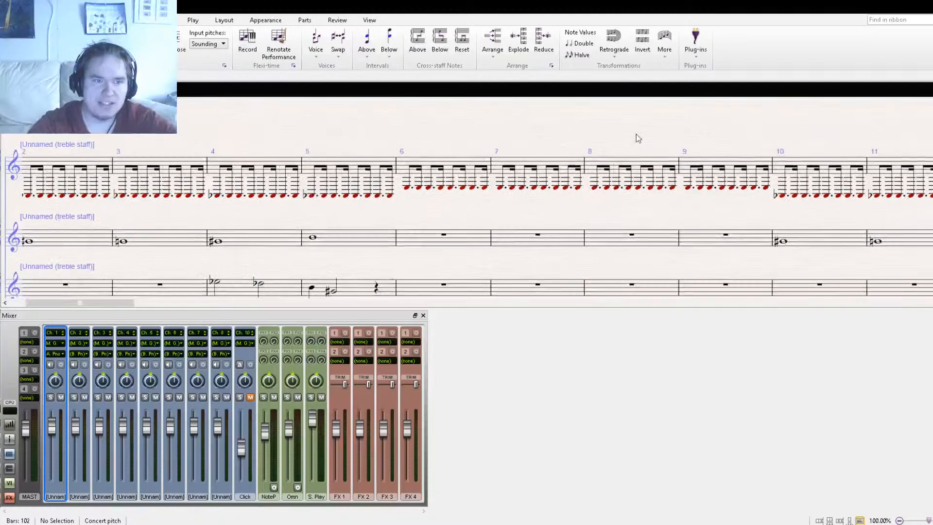
pyautogui.moveTo(187, 108); pyautogui.dragTo(513, 117)
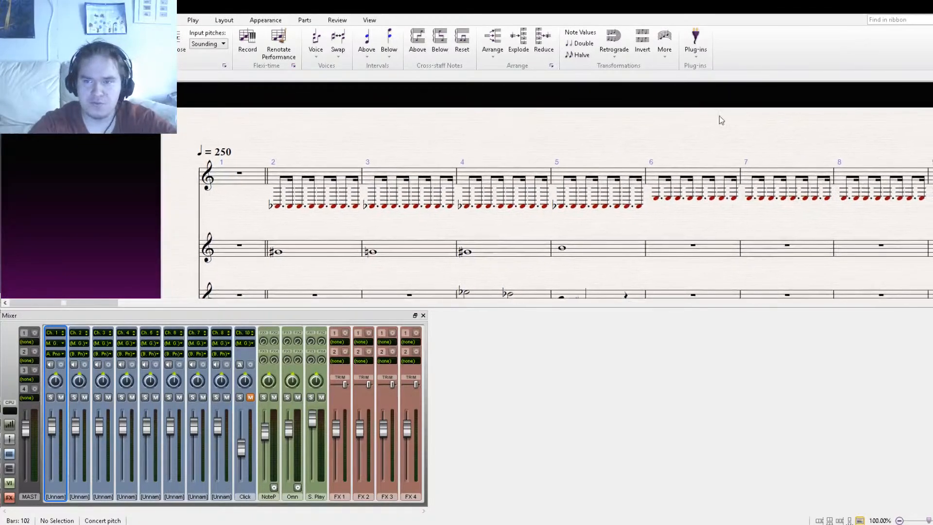
pyautogui.press('[')
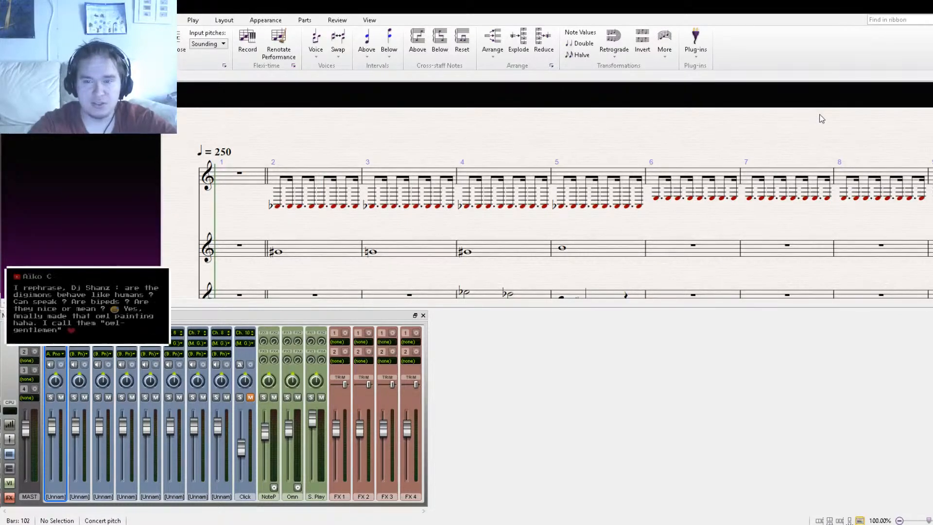
pyautogui.hotkey('ctrl', '-')
pyautogui.press('space')
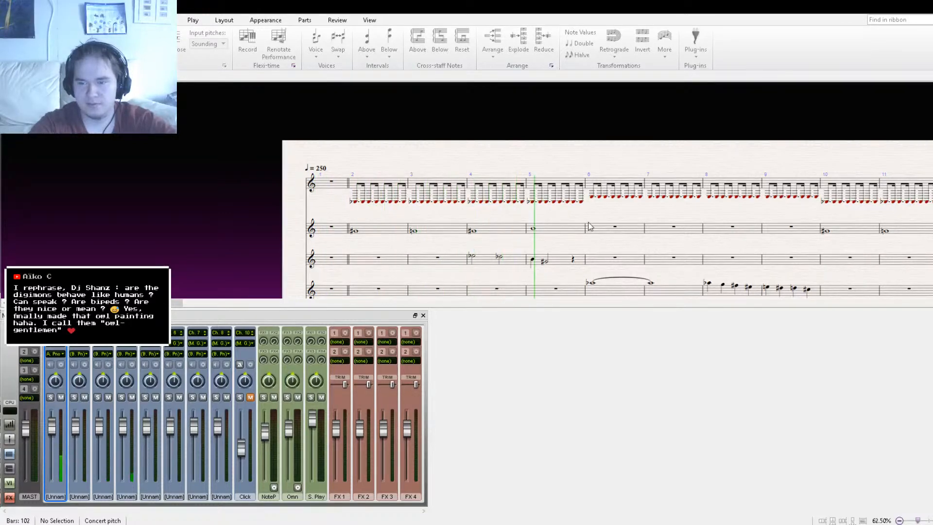
pyautogui.moveTo(640, 216); pyautogui.dragTo(211, 151)
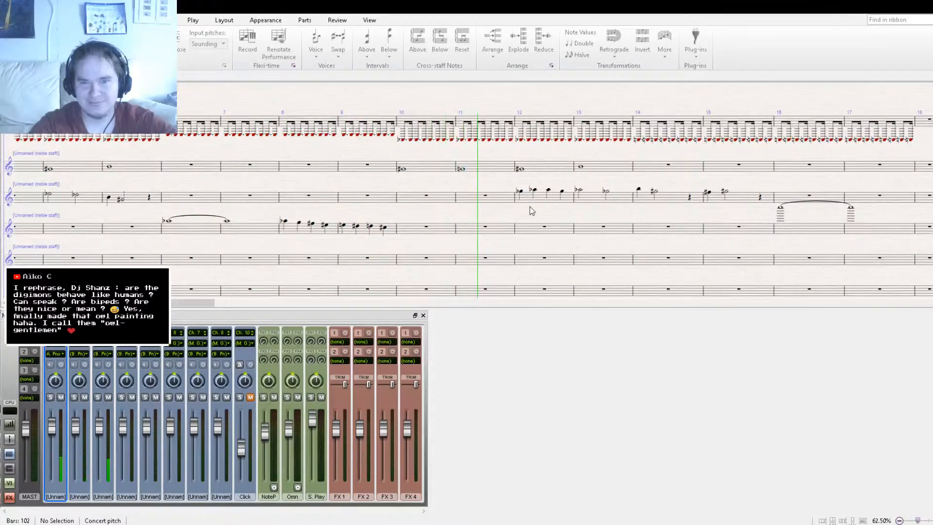
pyautogui.moveTo(558, 210); pyautogui.dragTo(294, 205)
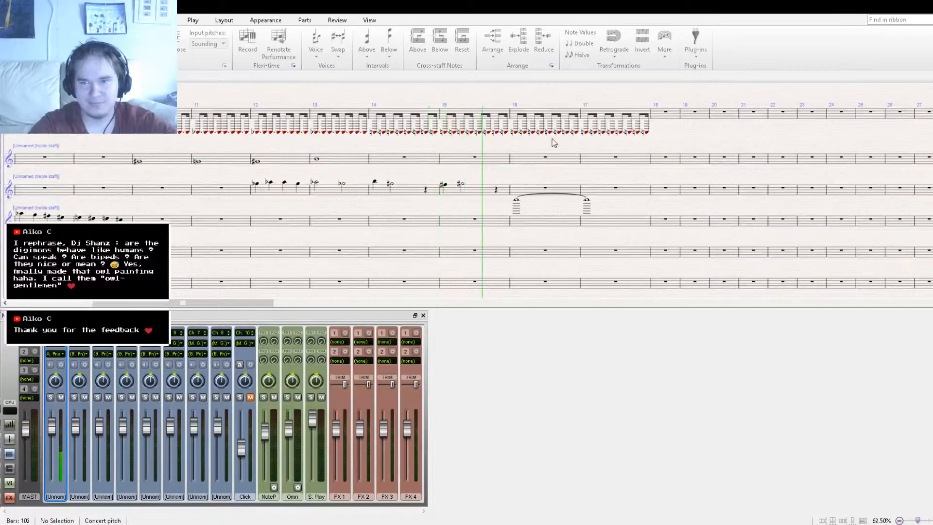
pyautogui.scroll(2, 532, 241)
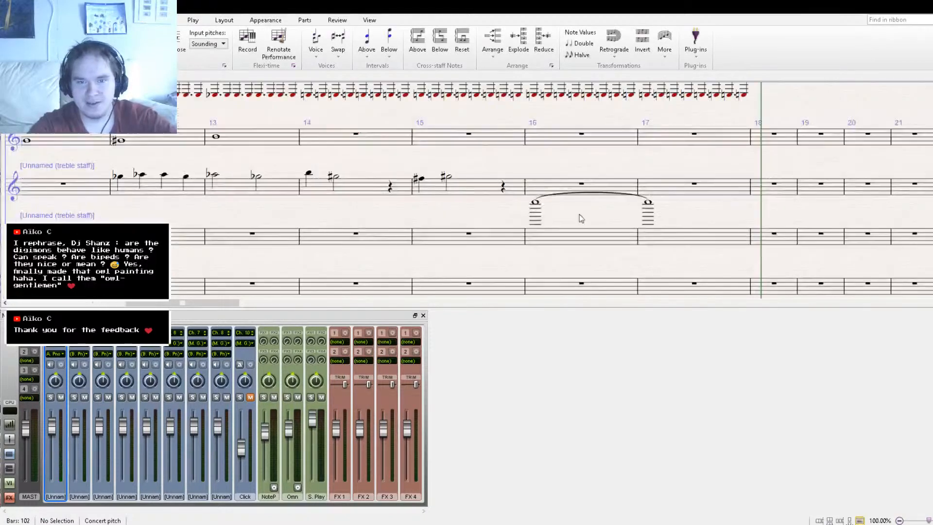
# - Raise the whole notes in bars 16 and 17 of the fourth staff to F#7 and add a tie after the bar 17 note
pyautogui.click(534, 204)
pyautogui.press('Up')
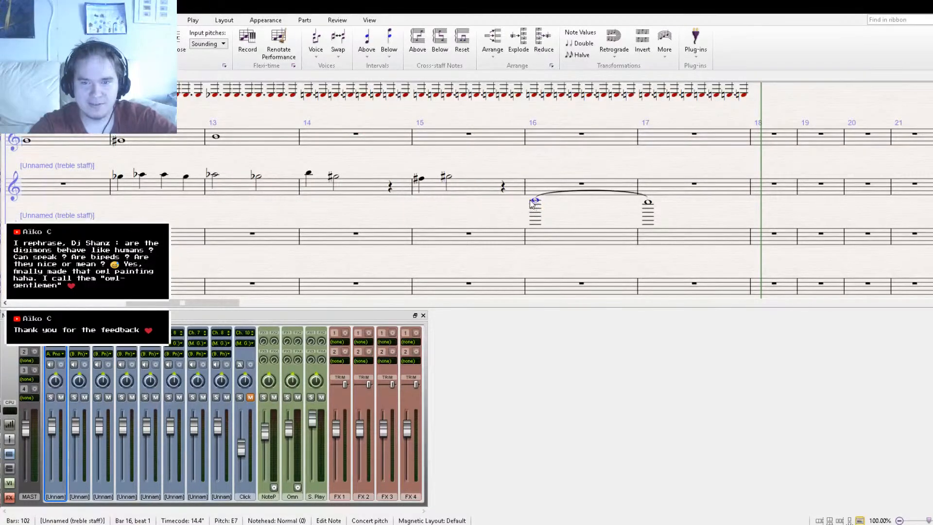
pyautogui.press('Up')
pyautogui.press('Up')
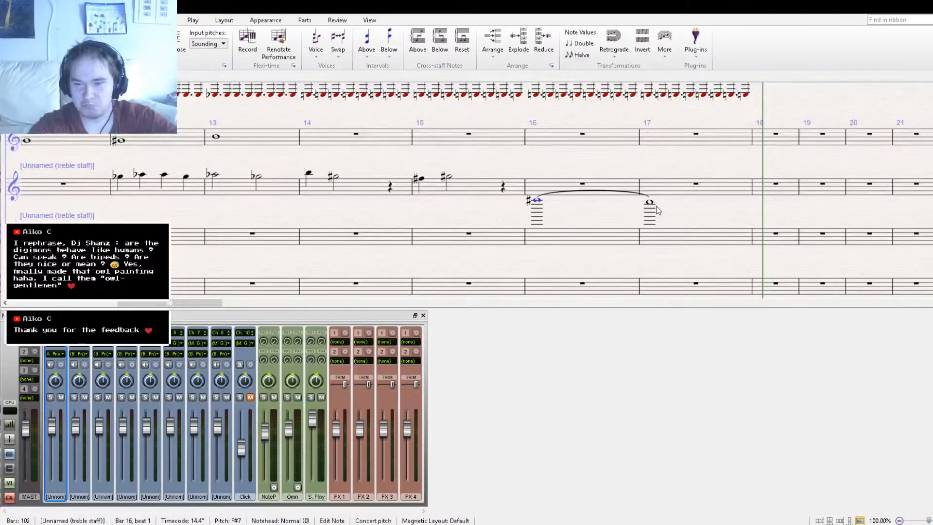
pyautogui.click(650, 202)
pyautogui.press('Return')
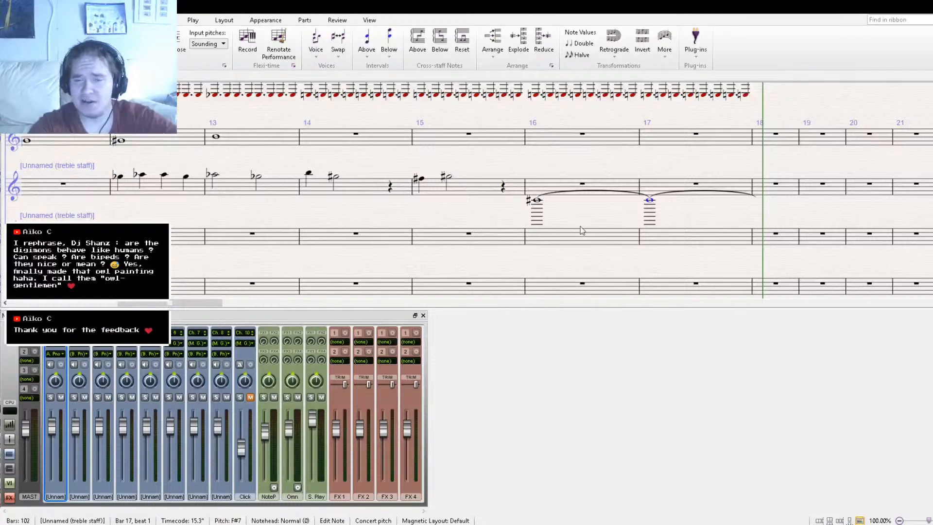
# - Remove the trailing tie from the bar 17 note and select bar 17 on the empty staff below
pyautogui.click(695, 242)
pyautogui.press('Return')
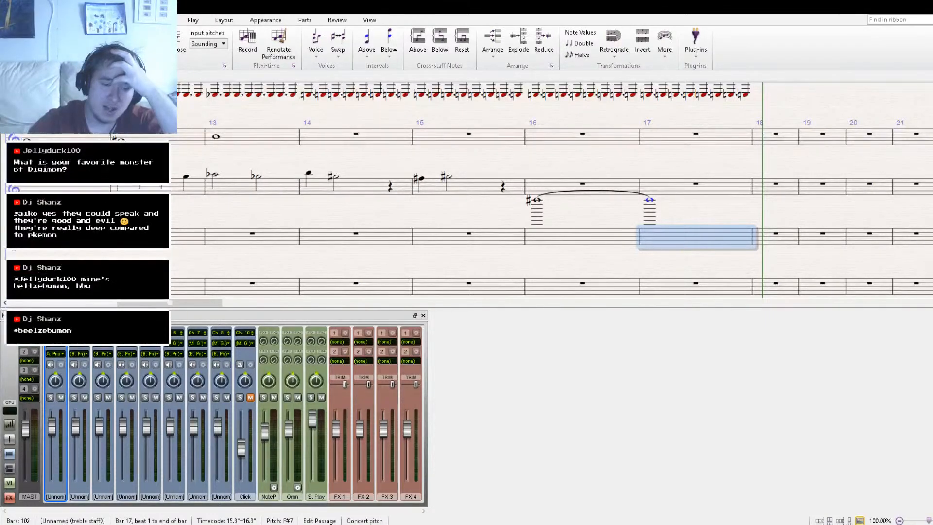
# - Switch to the web browser, look through the Digimon image results and open the Digimon Wiki home page
pyautogui.hotkey('alt', 'Tab')
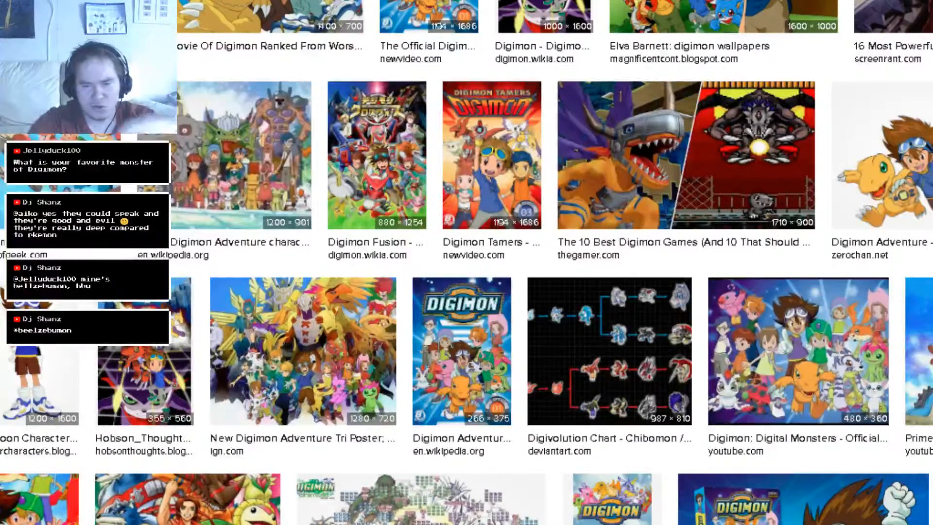
pyautogui.press('Return')
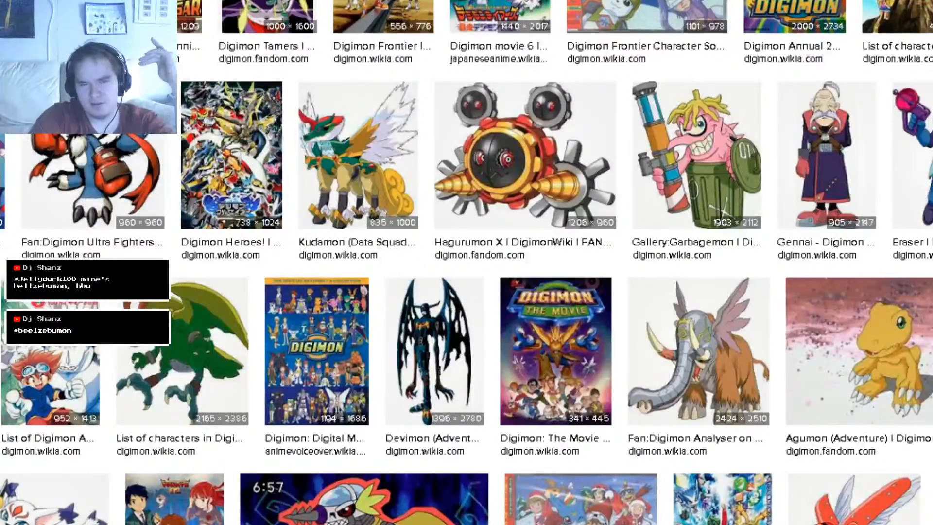
pyautogui.hotkey('alt', 'Left')
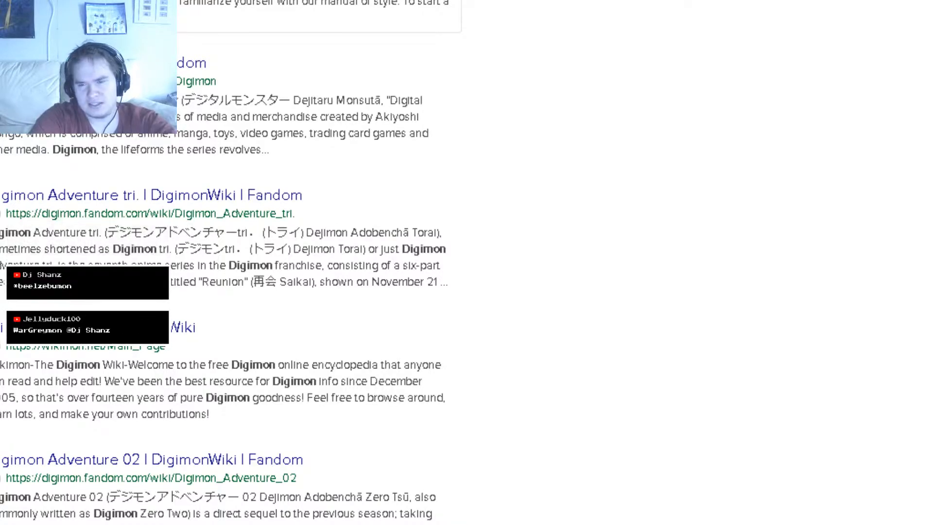
pyautogui.hotkey('ctrl', 't')
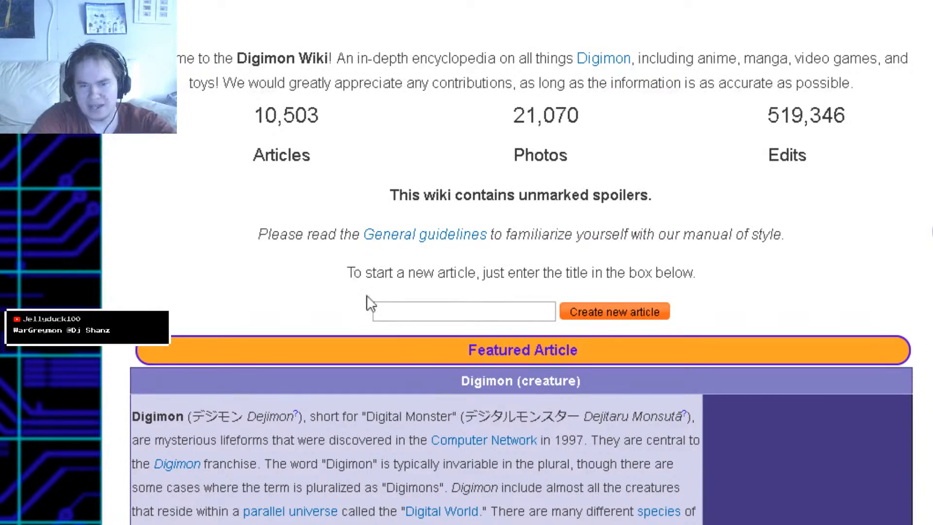
# - Examine the Digimon Wiki home page, from the featured article down to the related sites
pyautogui.scroll(-4, 360, 285)
pyautogui.scroll(1, 435, 343)
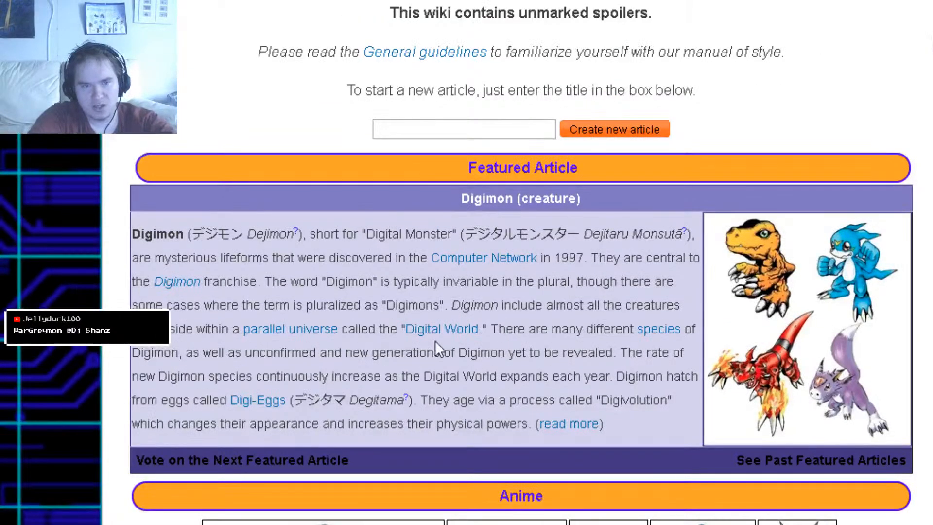
pyautogui.scroll(-1, 435, 341)
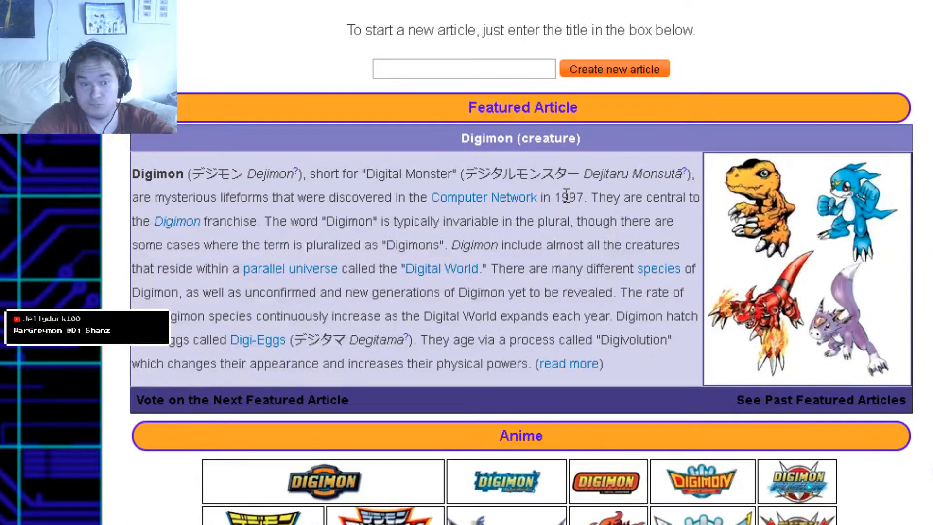
pyautogui.scroll(-6, 566, 196)
pyautogui.scroll(-12, 576, 207)
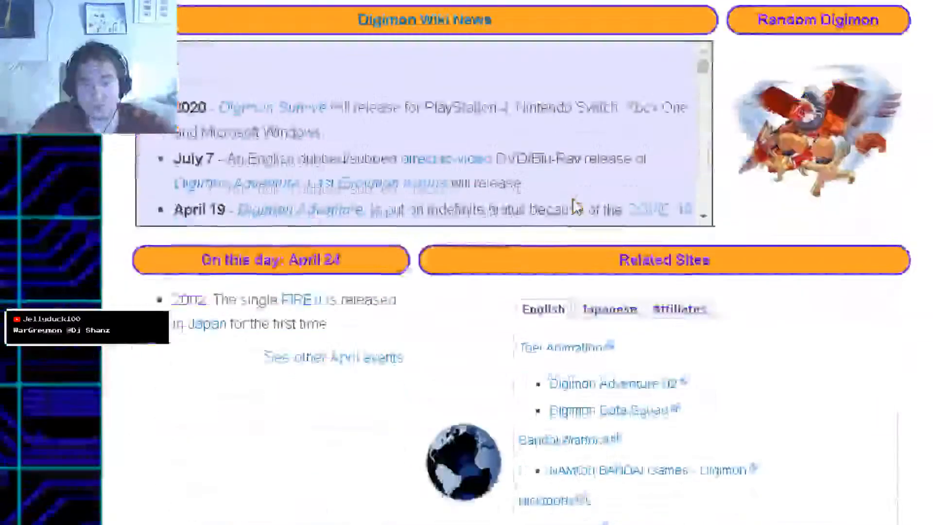
pyautogui.scroll(-2, 576, 207)
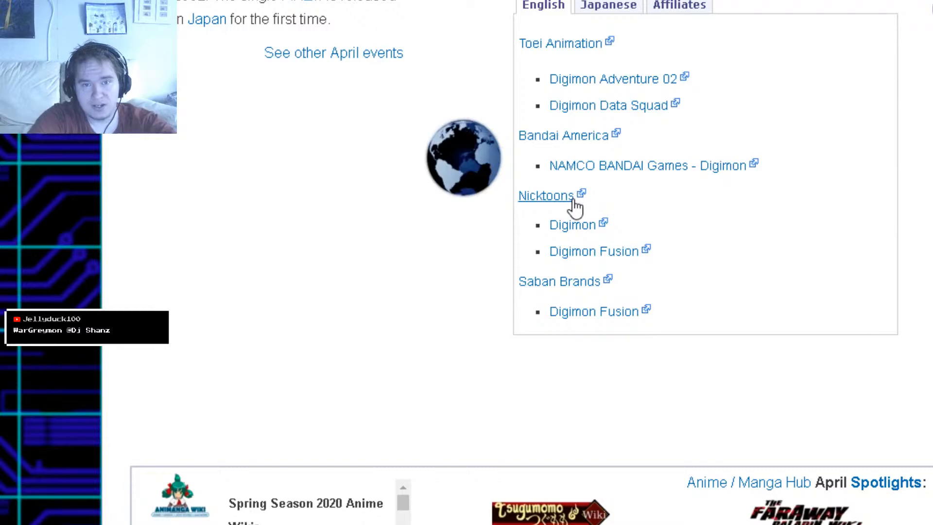
pyautogui.scroll(12, 575, 206)
pyautogui.scroll(13, 587, 226)
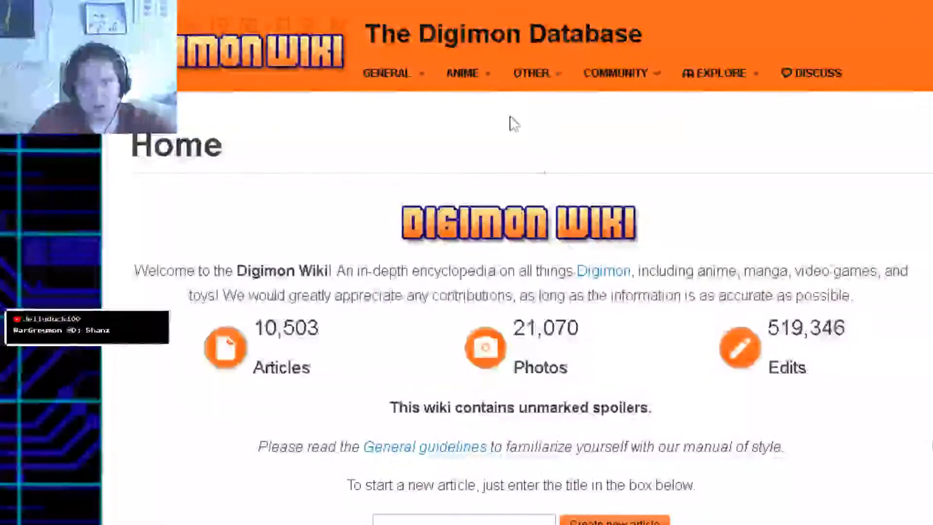
# - Open the wiki's list of Digimon species
pyautogui.moveTo(488, 92)
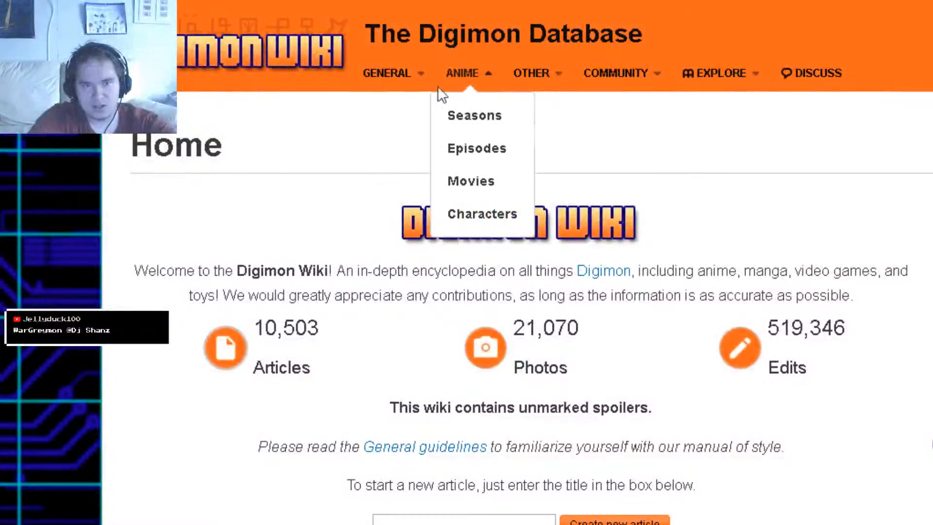
pyautogui.moveTo(404, 90)
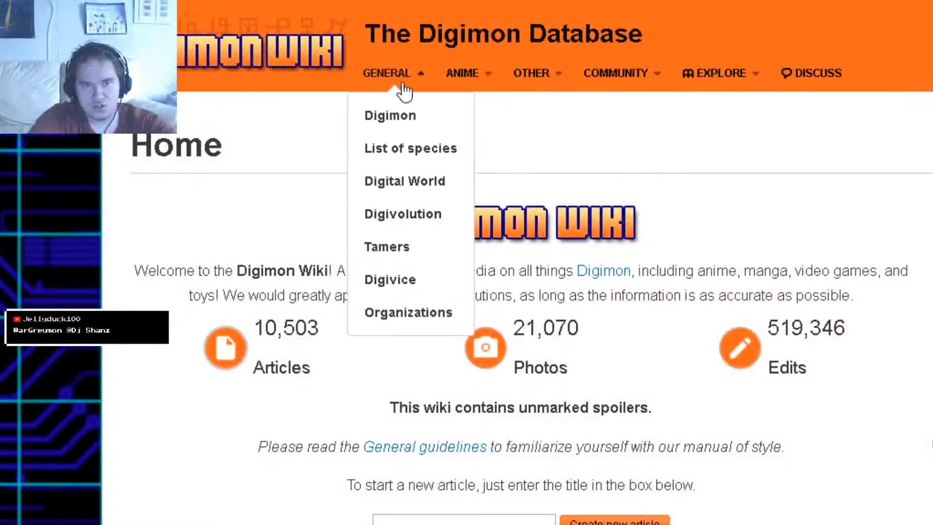
pyautogui.click(411, 150)
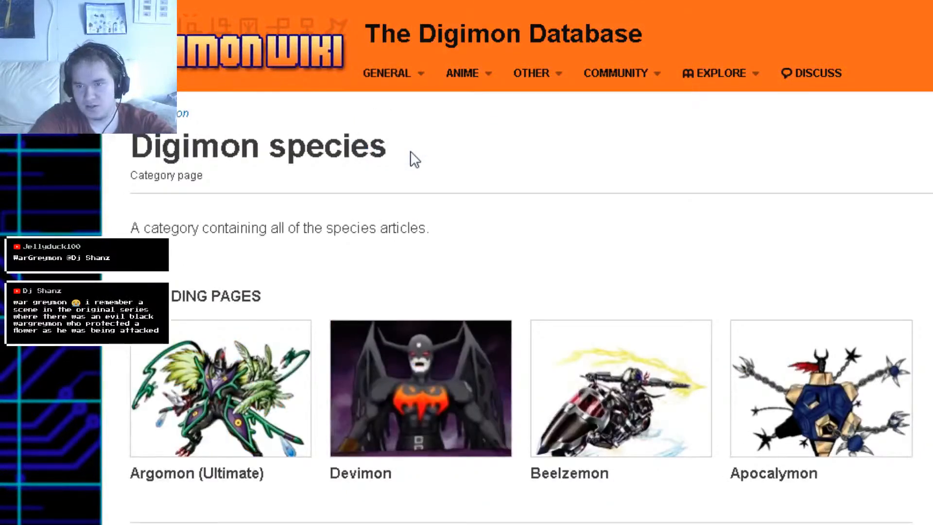
# - Look through the species list down to the later A entries and open the Aruraumon article to read it
pyautogui.scroll(-5, 411, 155)
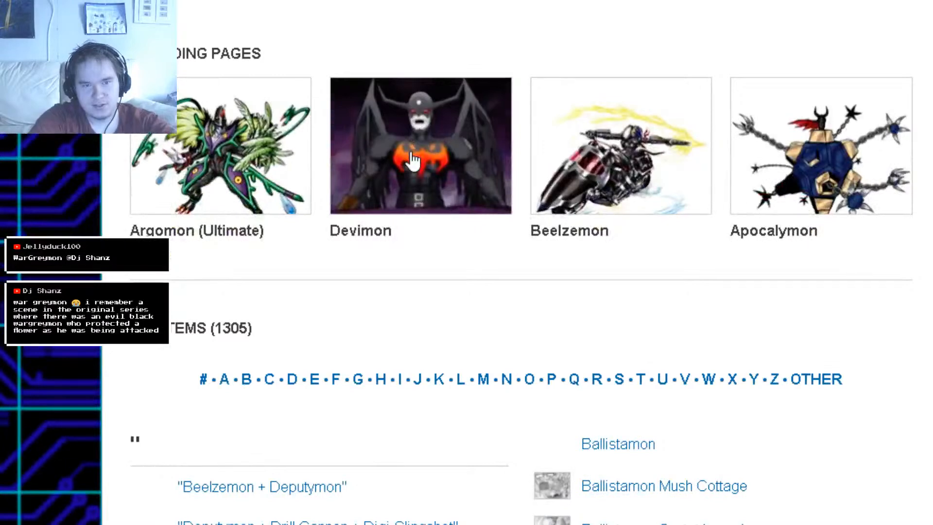
pyautogui.scroll(-5, 411, 157)
pyautogui.scroll(-10, 411, 158)
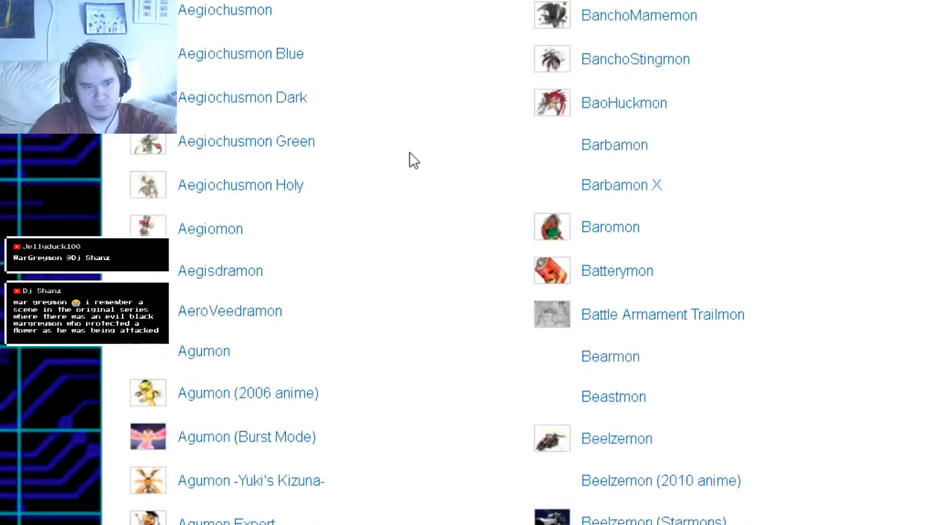
pyautogui.scroll(-5, 409, 153)
pyautogui.scroll(-5, 410, 153)
pyautogui.scroll(-10, 410, 151)
pyautogui.scroll(-5, 409, 151)
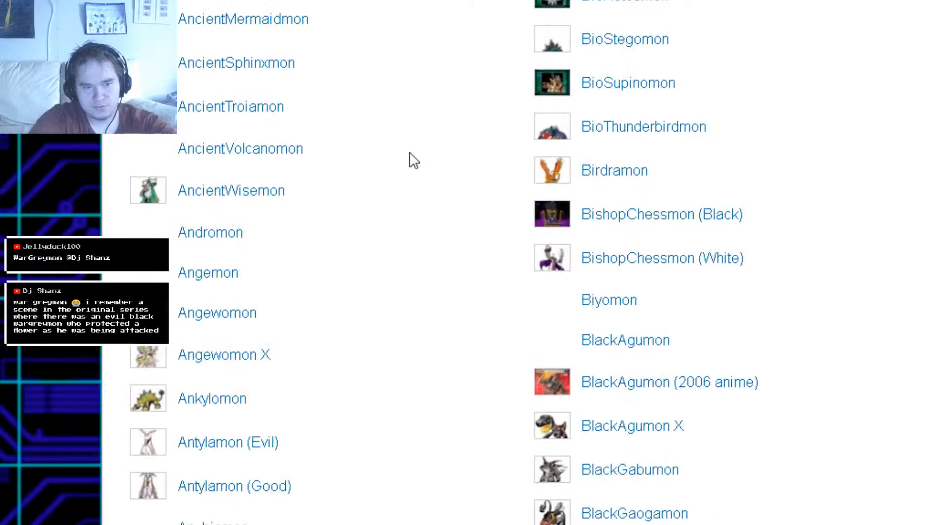
pyautogui.scroll(-4, 409, 151)
pyautogui.scroll(-4, 409, 151)
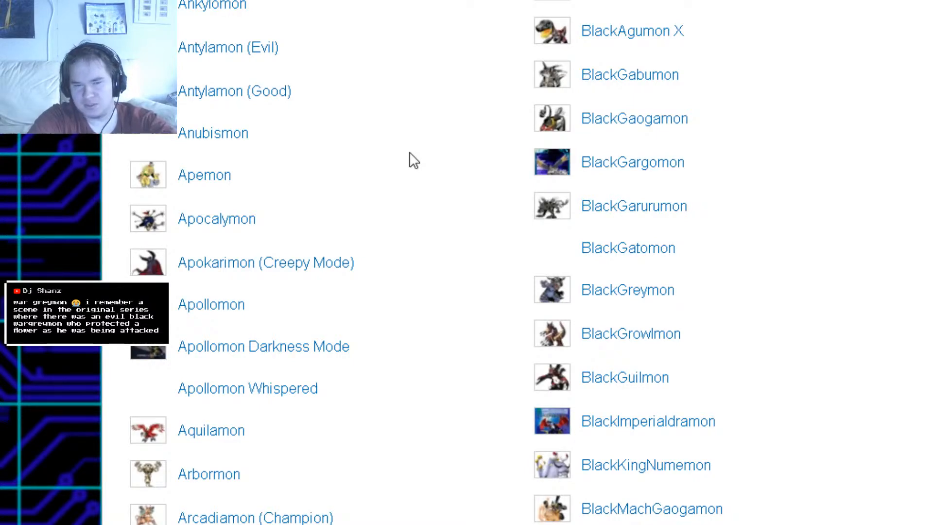
pyautogui.scroll(-15, 397, 197)
pyautogui.scroll(-10, 398, 198)
pyautogui.scroll(-1, 397, 197)
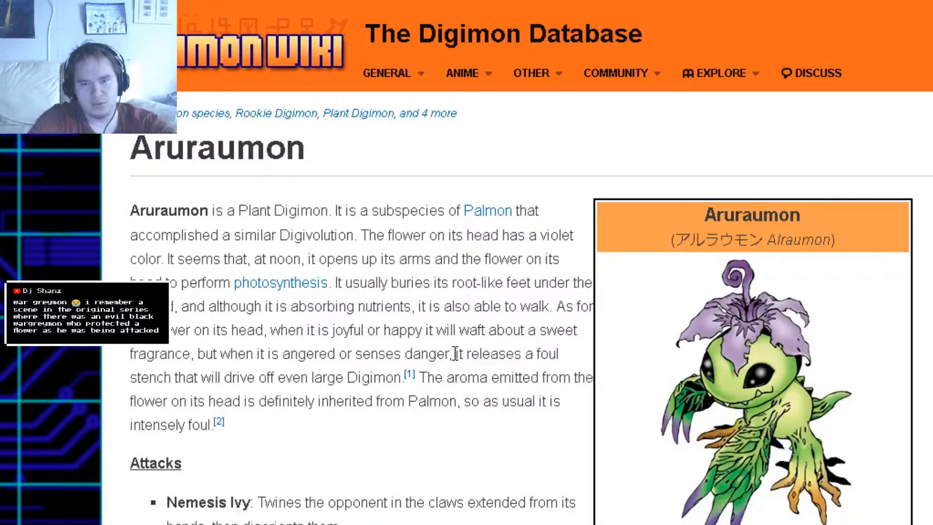
pyautogui.scroll(-1, 457, 354)
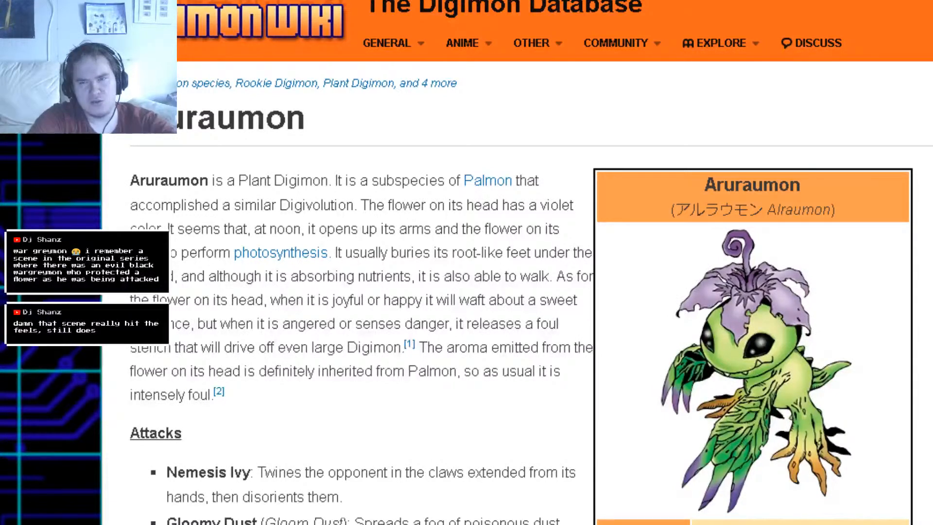
# - Return to the species list, look through its remaining entries and open the Betamon X article
pyautogui.hotkey('alt', 'Left')
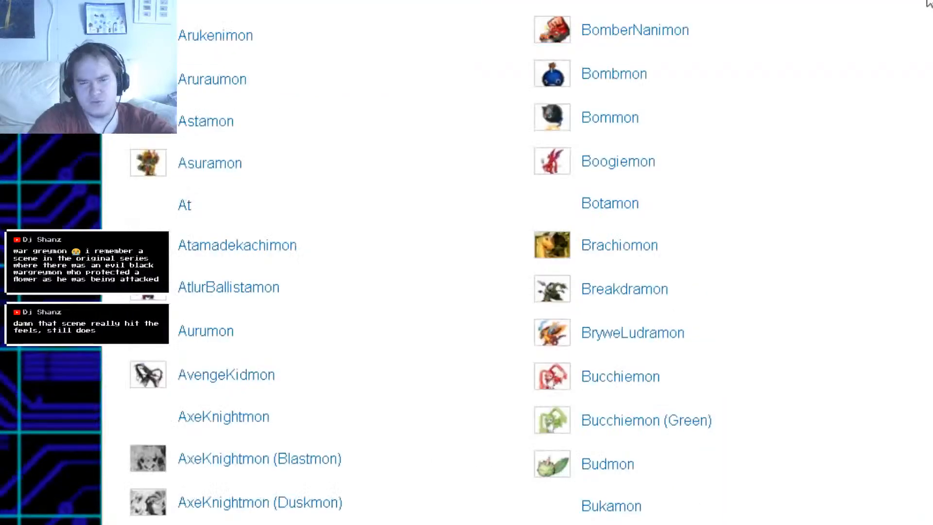
pyautogui.scroll(-9, 882, 440)
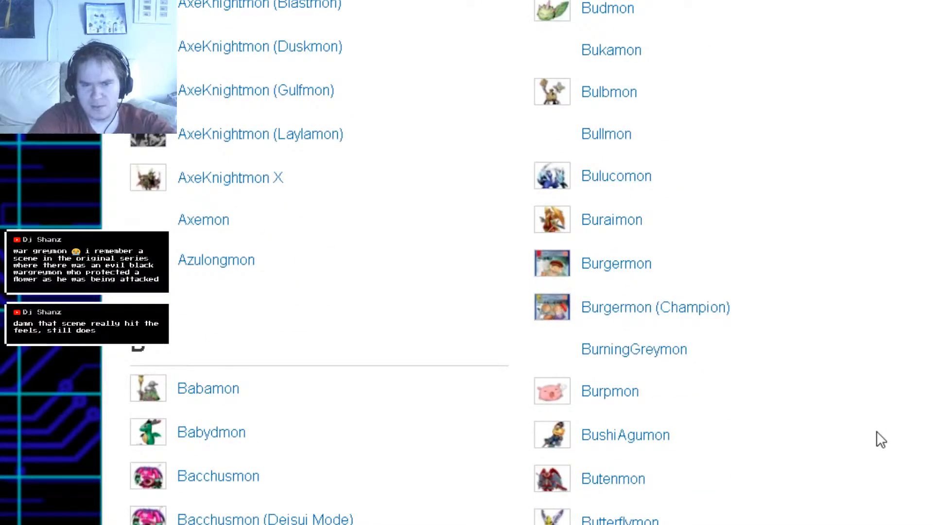
pyautogui.scroll(-9, 881, 440)
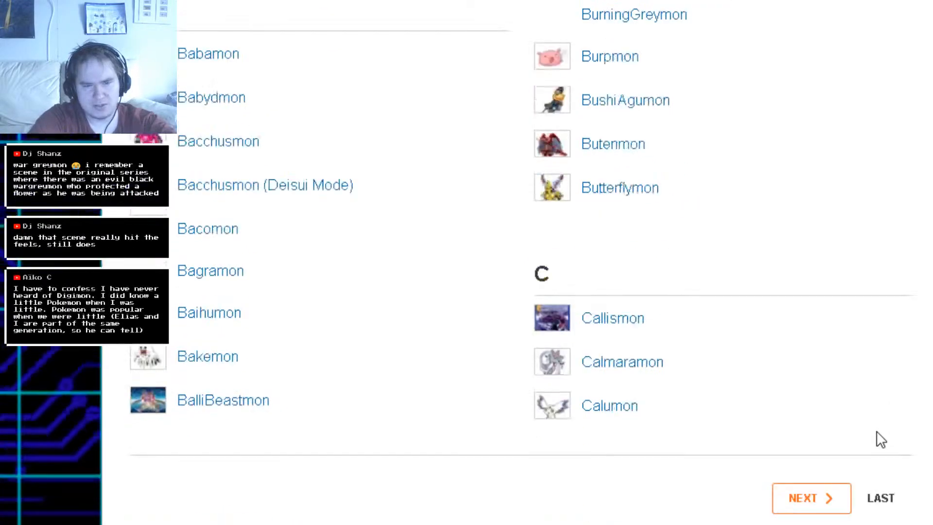
pyautogui.scroll(20, 882, 439)
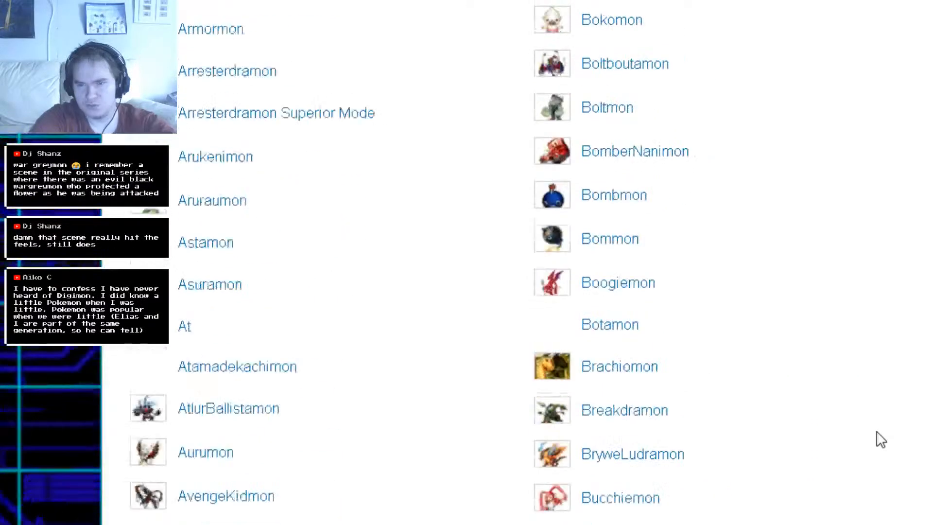
pyautogui.scroll(20, 881, 439)
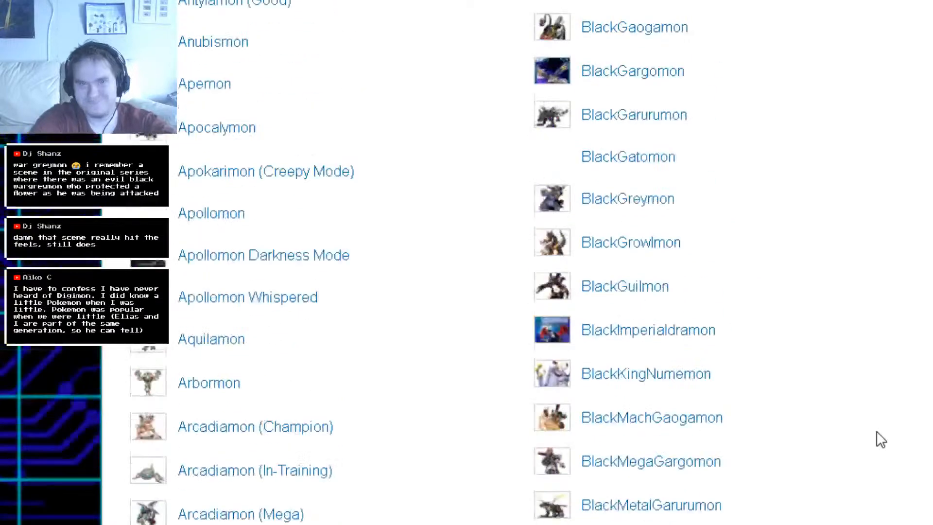
pyautogui.scroll(16, 882, 439)
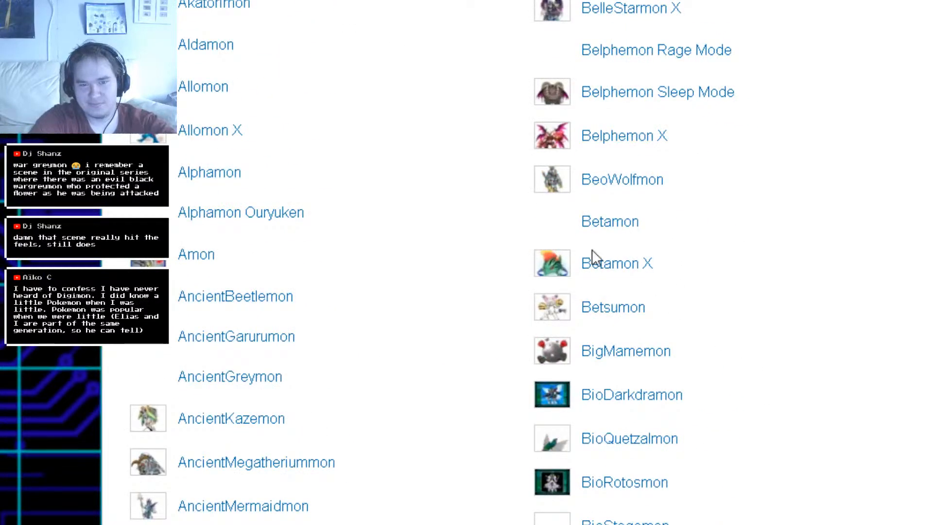
pyautogui.click(601, 265)
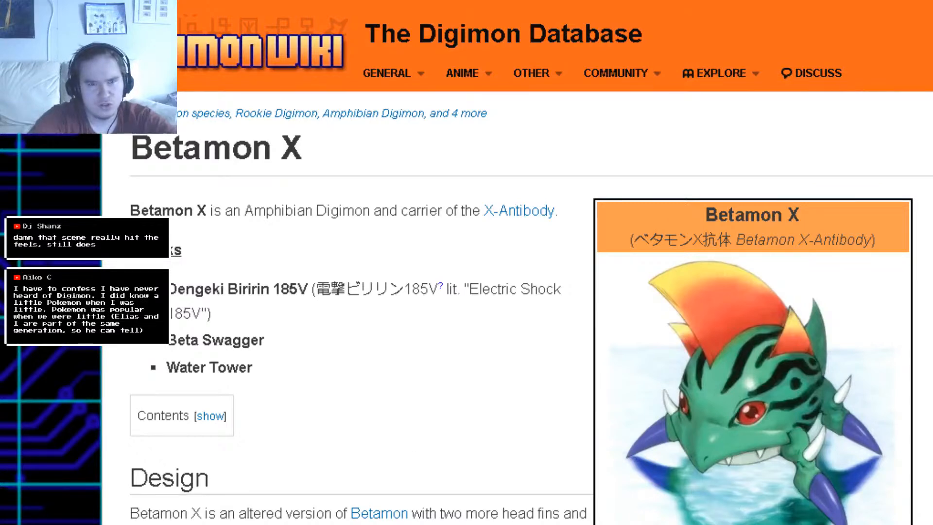
# - Return to the species list and open the Devimon article from its trending pages
pyautogui.hotkey('alt', 'Left')
pyautogui.scroll(7, 607, 250)
pyautogui.scroll(9, 552, 229)
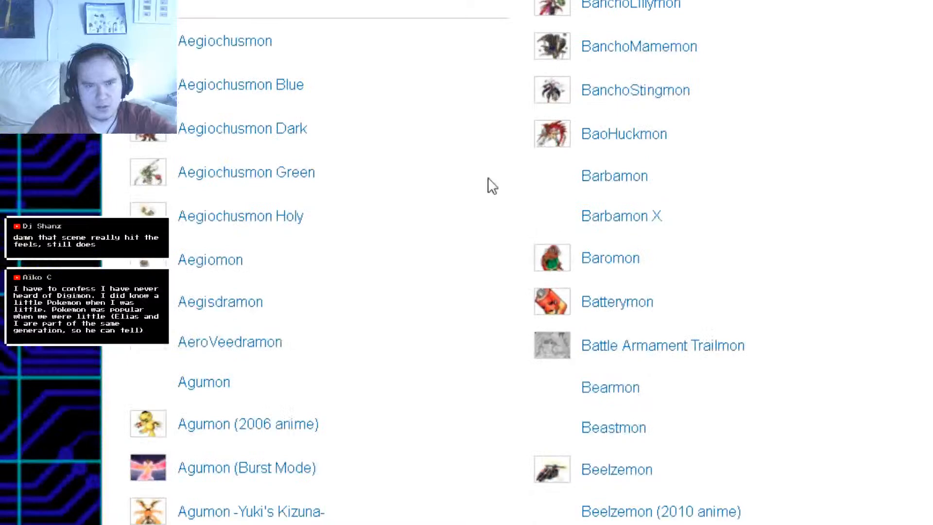
pyautogui.scroll(12, 500, 192)
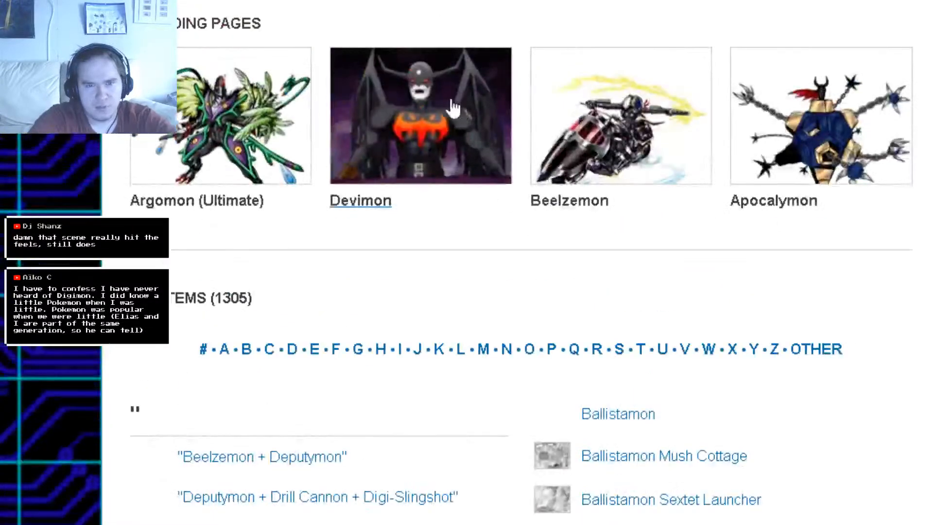
pyautogui.click(452, 107)
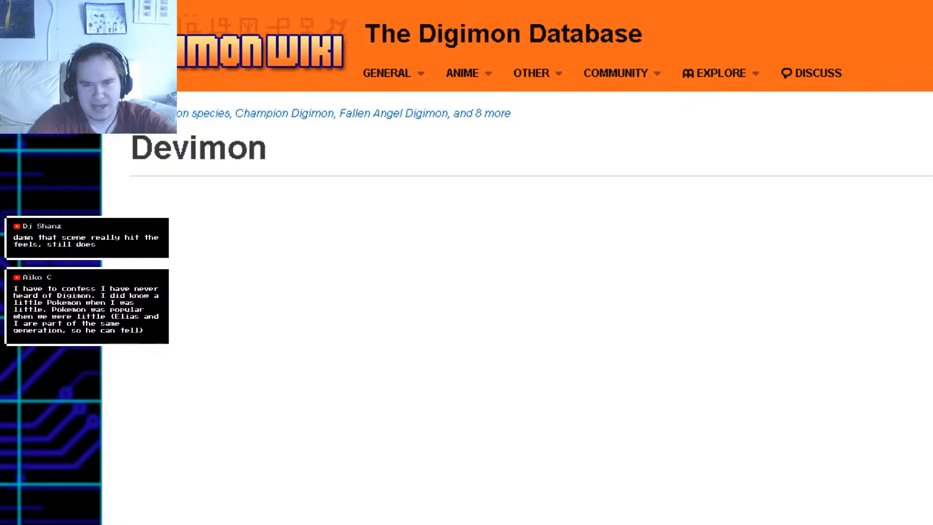
pyautogui.scroll(-3, 486, 292)
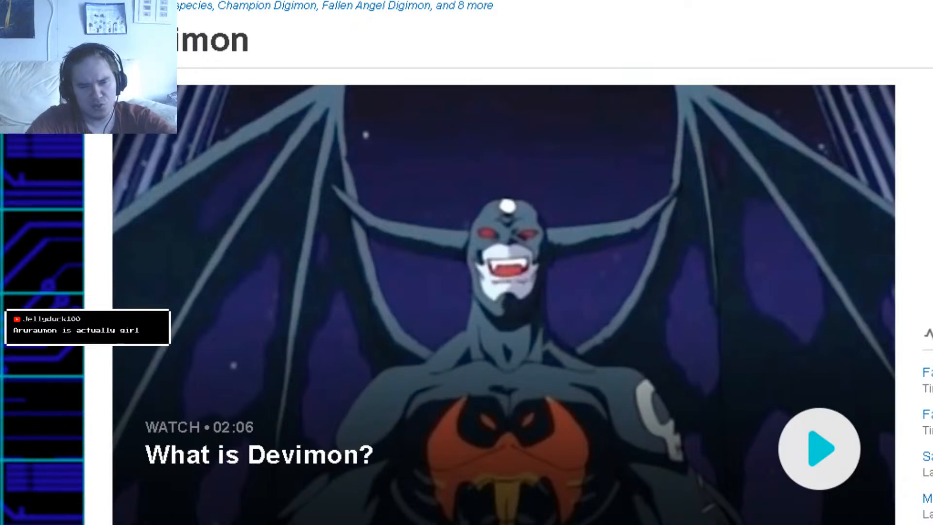
# - Switch back to the Sibelius score, hide the mixer and clear the bar 17 selection
pyautogui.hotkey('alt', 'Tab')
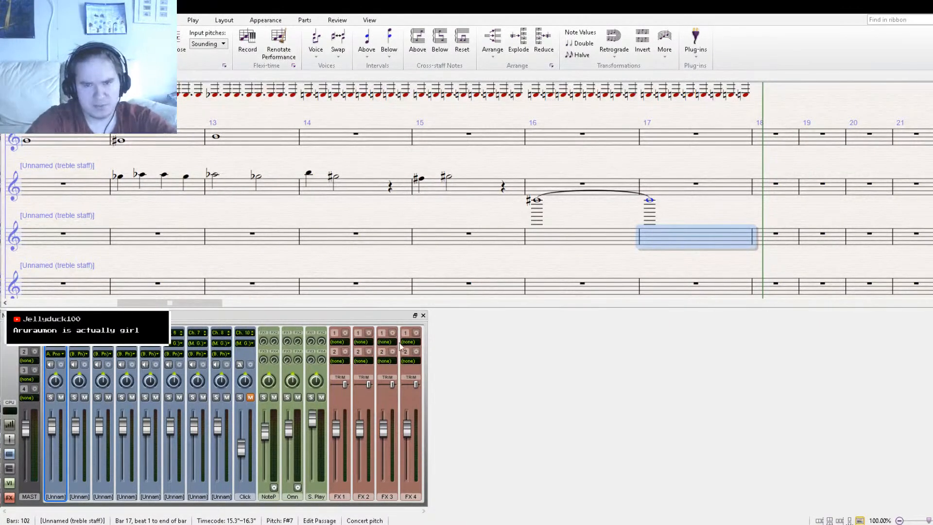
pyautogui.moveTo(564, 258); pyautogui.dragTo(476, 304)
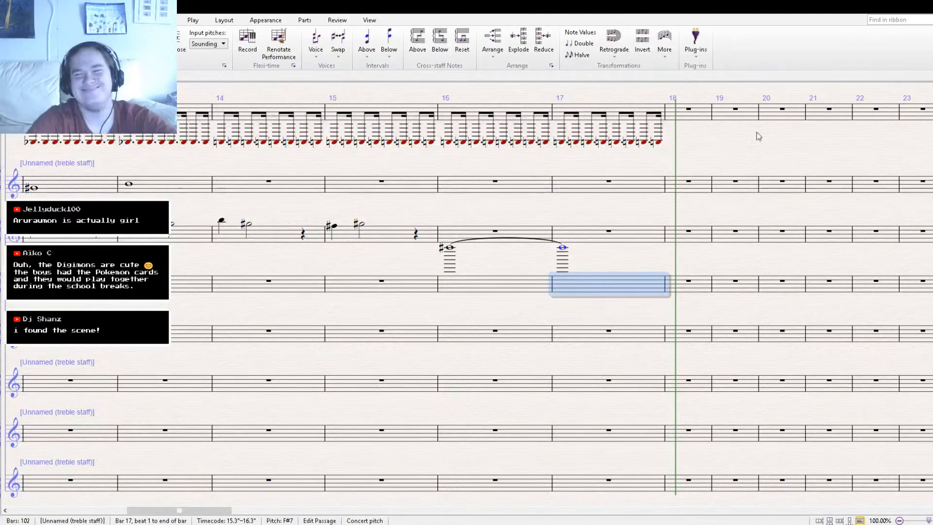
pyautogui.click(713, 170)
# - Play the score from the beginning, following the playback through the bars up to bar 15
pyautogui.press('[')
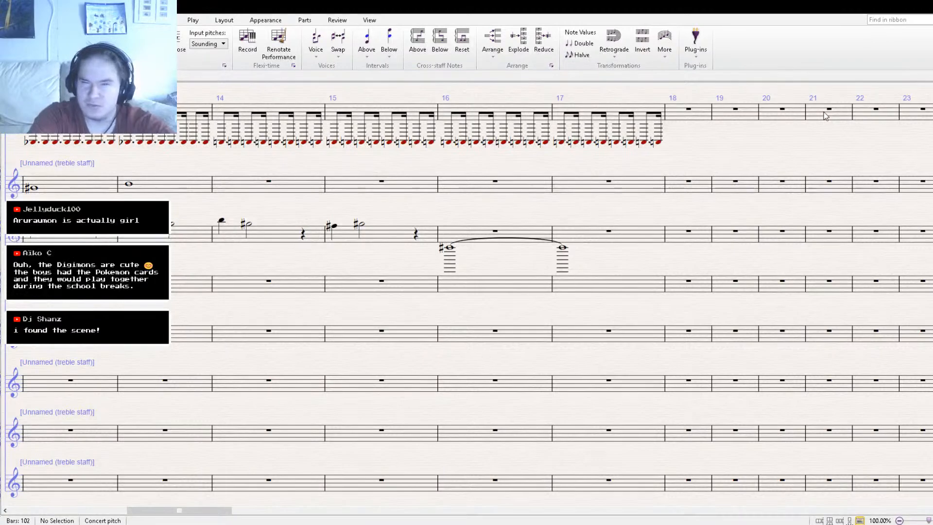
pyautogui.press('space')
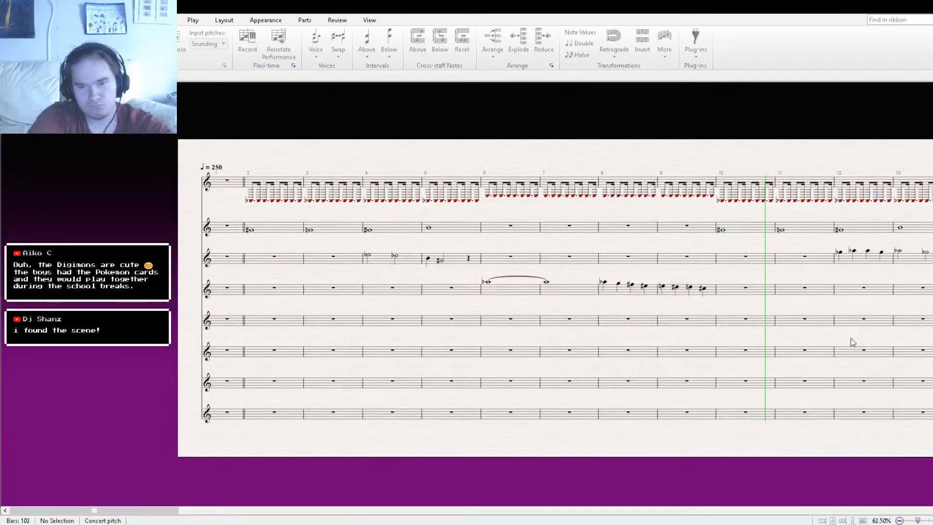
pyautogui.moveTo(704, 343); pyautogui.dragTo(416, 344)
pyautogui.moveTo(680, 327); pyautogui.dragTo(385, 313)
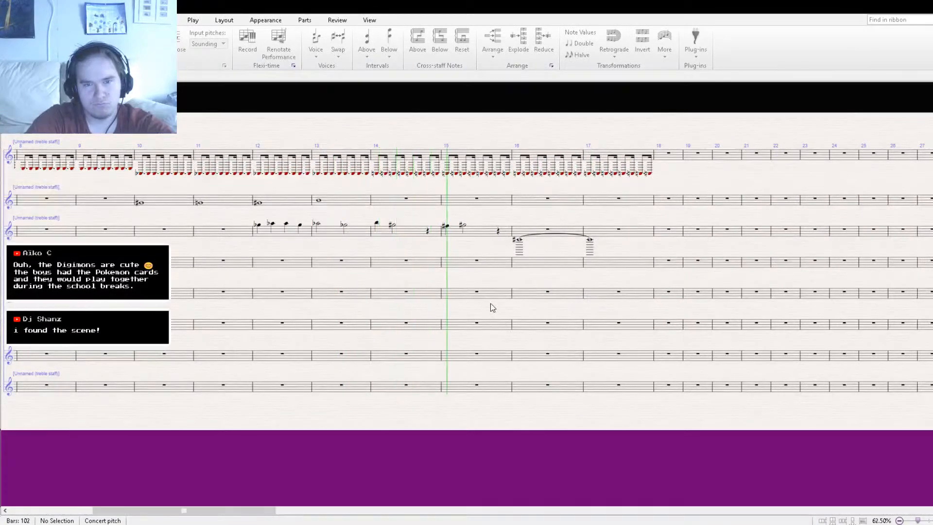
# - Stop the playback and duplicate bars 2 to 17 of the top five staves, starting at bar 18
pyautogui.press('space')
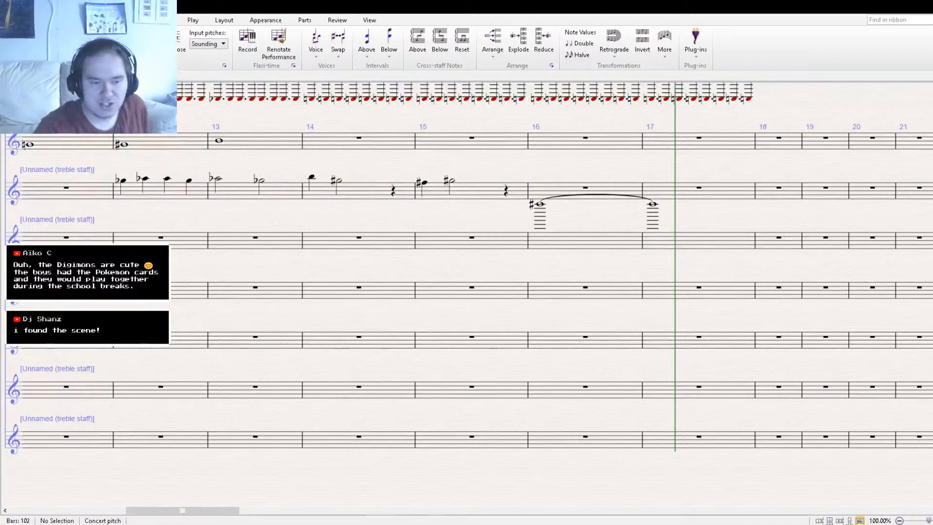
pyautogui.click(676, 286)
pyautogui.moveTo(443, 276); pyautogui.dragTo(932, 360)
pyautogui.moveTo(146, 214); pyautogui.dragTo(629, 248)
pyautogui.keyDown('shift'); pyautogui.click(232, 184); pyautogui.keyUp('shift')
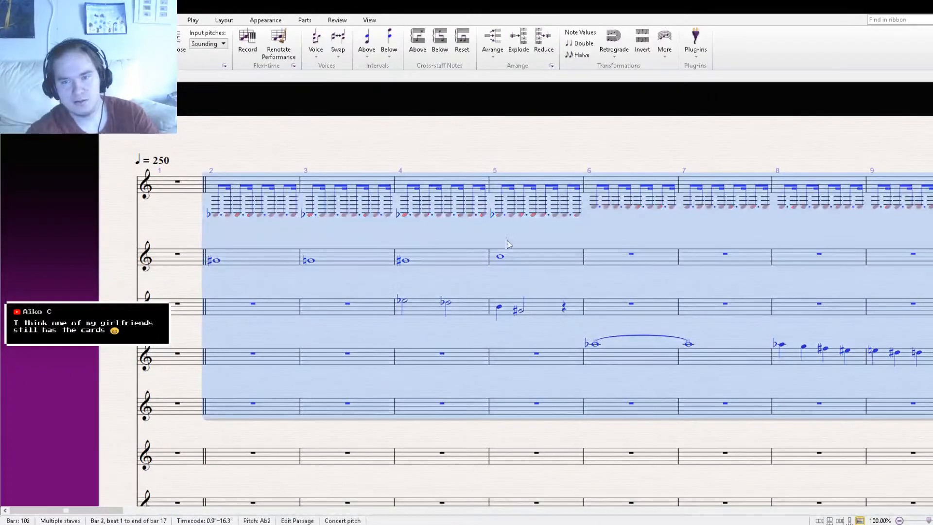
pyautogui.moveTo(700, 255); pyautogui.dragTo(122, 239)
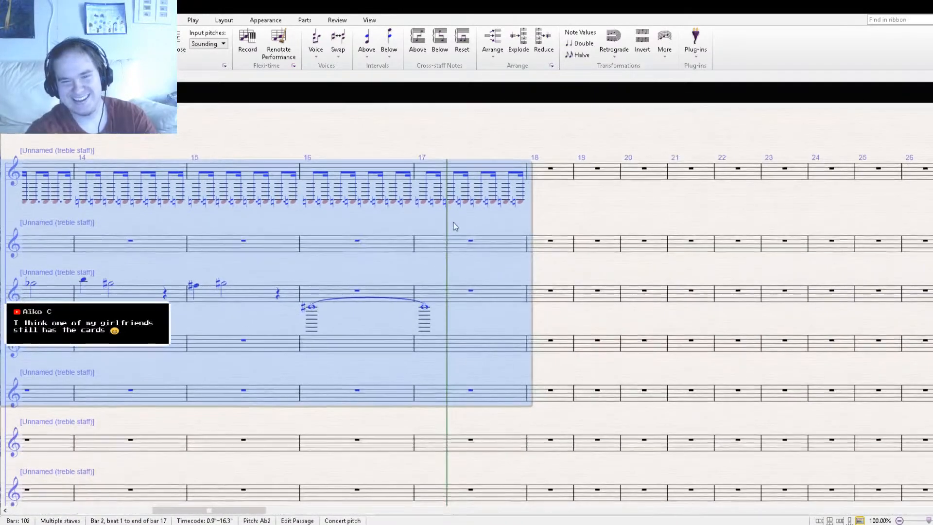
pyautogui.click(547, 223)
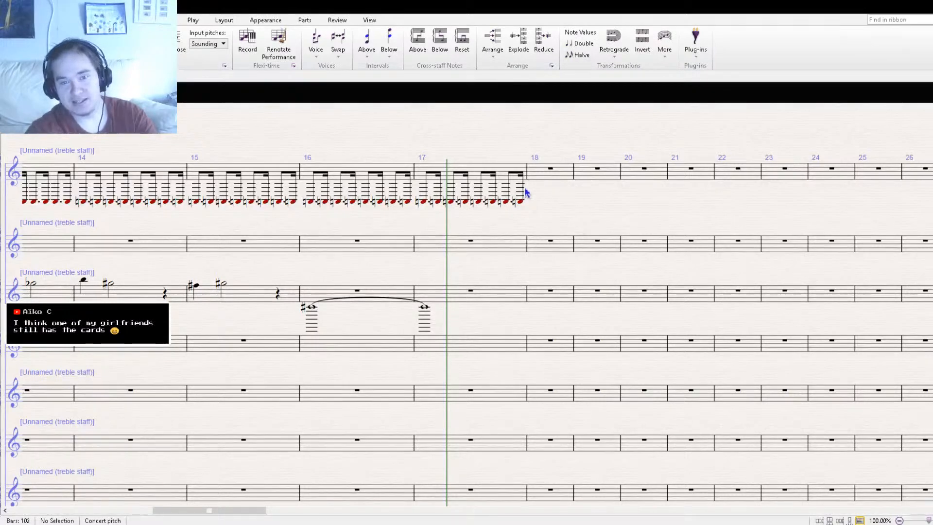
pyautogui.moveTo(526, 190); pyautogui.dragTo(542, 184)
pyautogui.click(543, 174)
pyautogui.hotkey('ctrl', 'v')
pyautogui.moveTo(320, 206); pyautogui.dragTo(755, 191)
pyautogui.moveTo(243, 195); pyautogui.dragTo(629, 170)
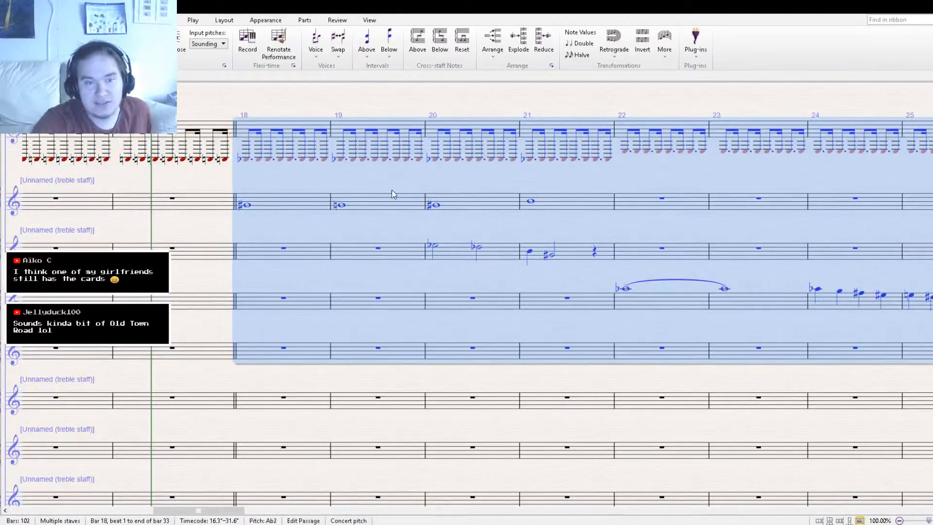
pyautogui.moveTo(347, 179); pyautogui.dragTo(472, 200)
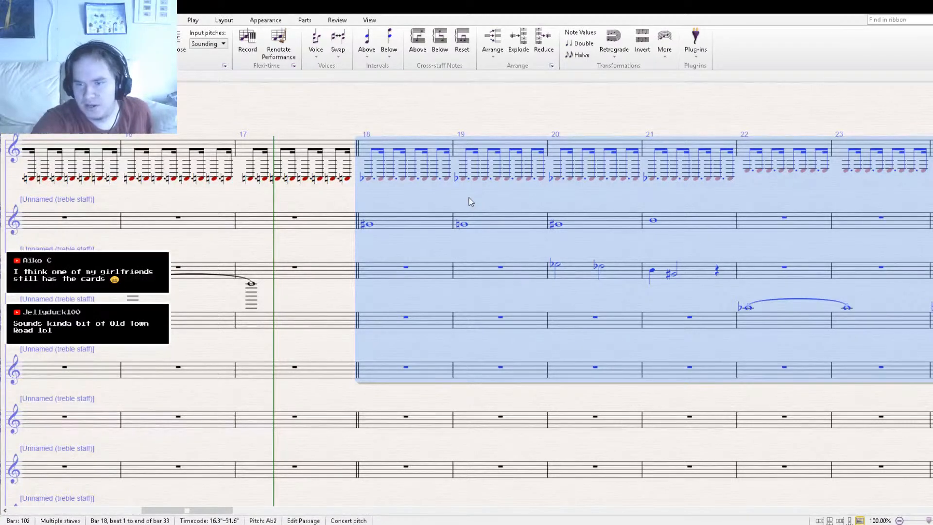
# - Delete the whole notes in bars 18 to 21 of the second staff
pyautogui.click(626, 238)
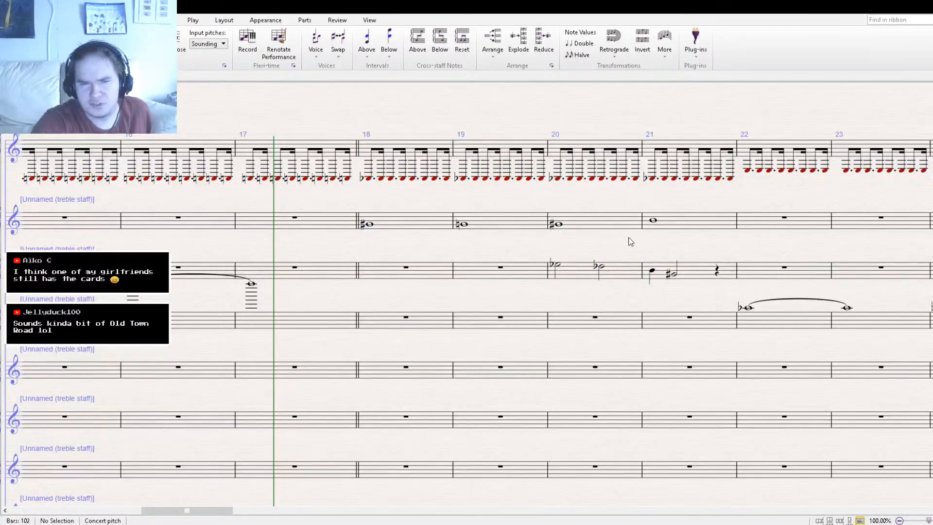
pyautogui.click(690, 223)
pyautogui.keyDown('shift'); pyautogui.click(422, 227); pyautogui.keyUp('shift')
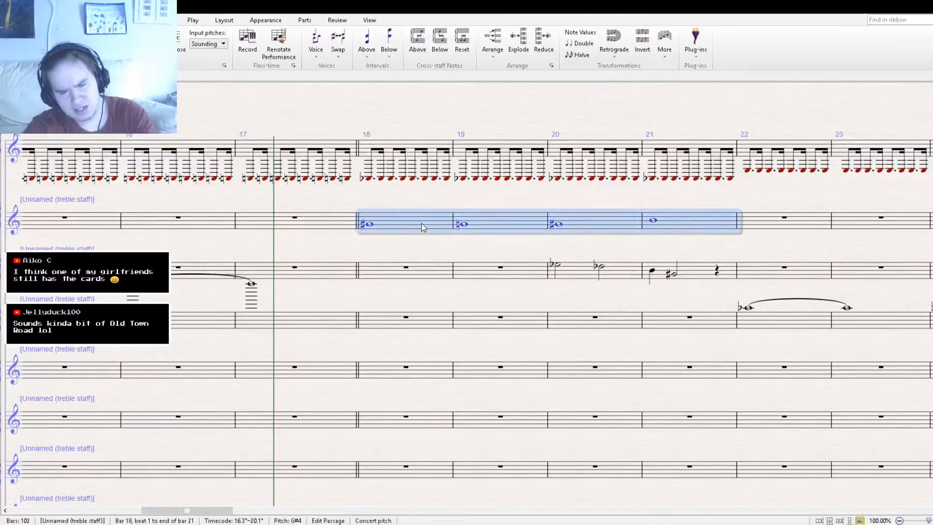
pyautogui.press('Delete')
pyautogui.press('Escape')
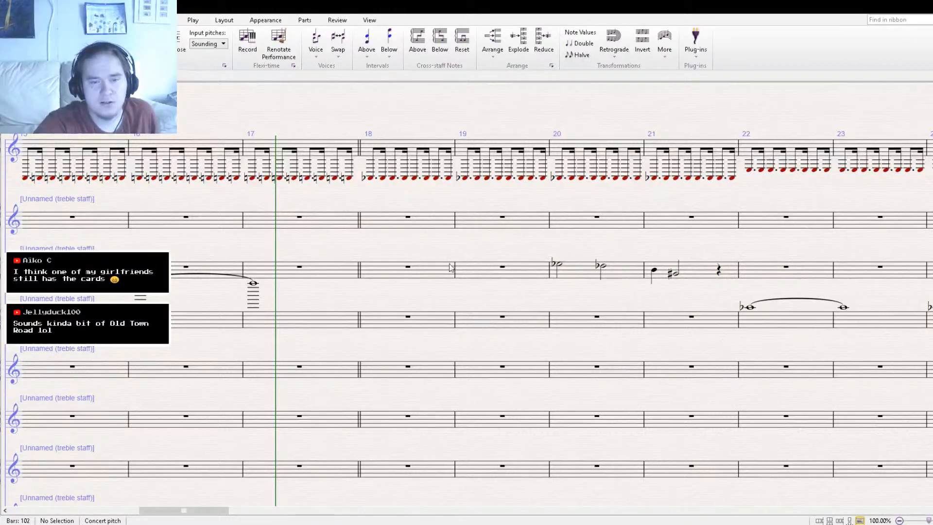
# - Copy the tied whole notes in bars 16 and 17 of the fourth staff to bars 18 and 19
pyautogui.click(265, 327)
pyautogui.keyDown('shift'); pyautogui.click(196, 323); pyautogui.keyUp('shift')
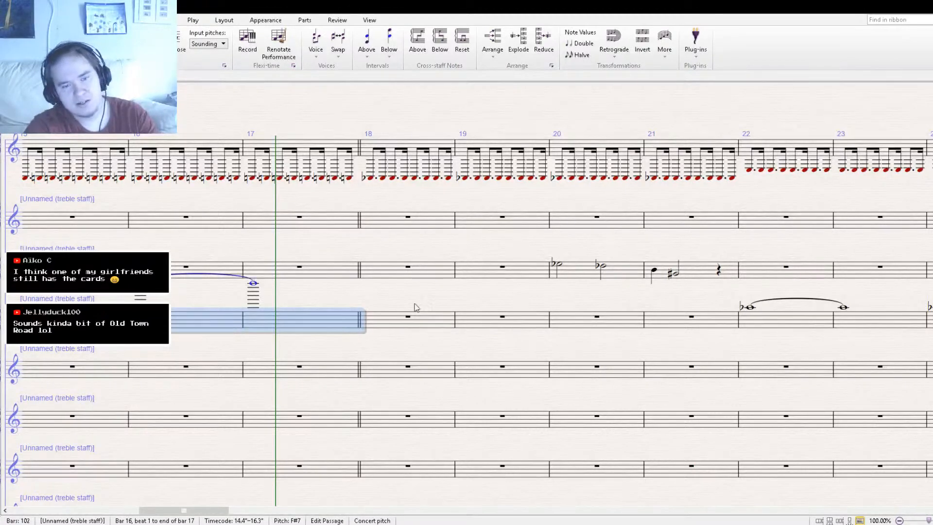
pyautogui.keyDown('alt'); pyautogui.click(411, 320); pyautogui.keyUp('alt')
# - Raise the fourth staff's whole notes in bars 18 and 19 to Ab7
pyautogui.click(378, 283)
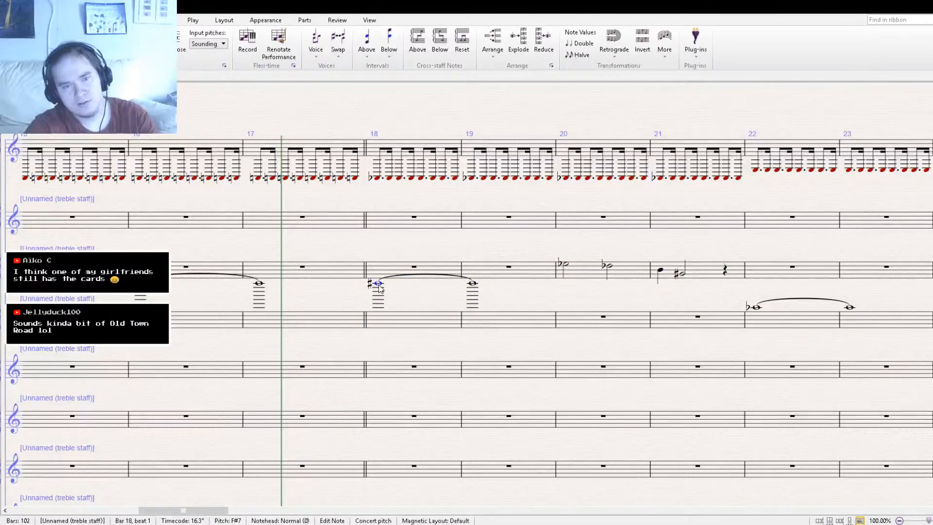
pyautogui.press('Up')
pyautogui.press('Up')
pyautogui.press('Up')
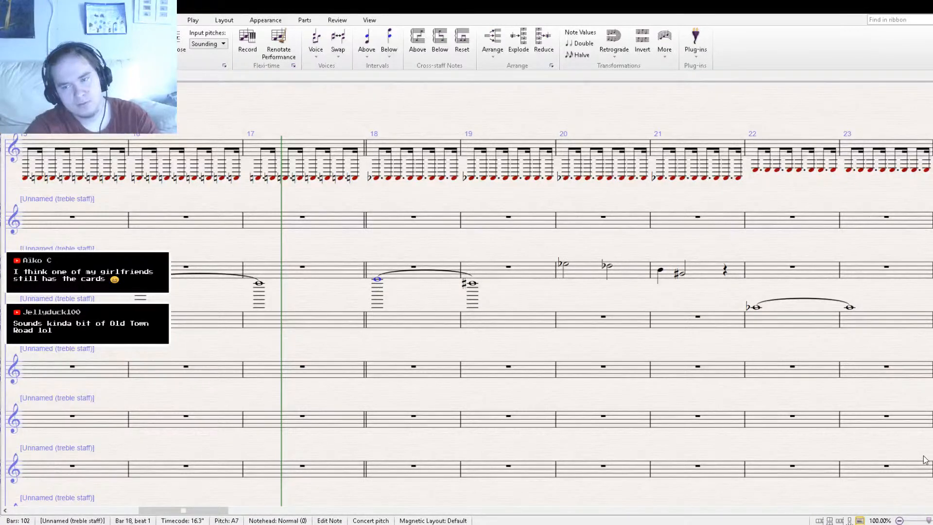
pyautogui.click(473, 283)
pyautogui.hotkey('ctrl', 'v')
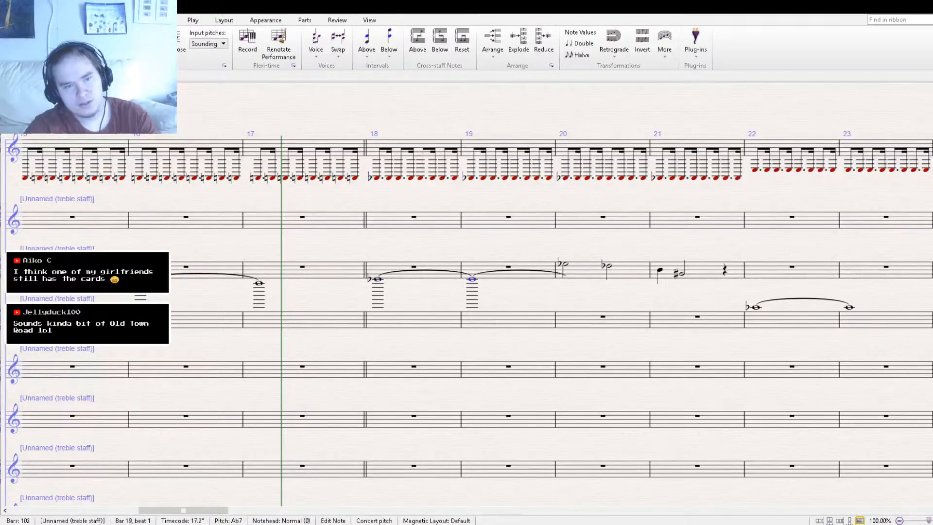
# - Copy the fourth staff's Ab7 whole notes from bars 18 and 19 over bars 16 and 17
pyautogui.click(385, 328)
pyautogui.keyDown('shift'); pyautogui.click(522, 322); pyautogui.keyUp('shift')
pyautogui.hotkey('ctrl', 'c')
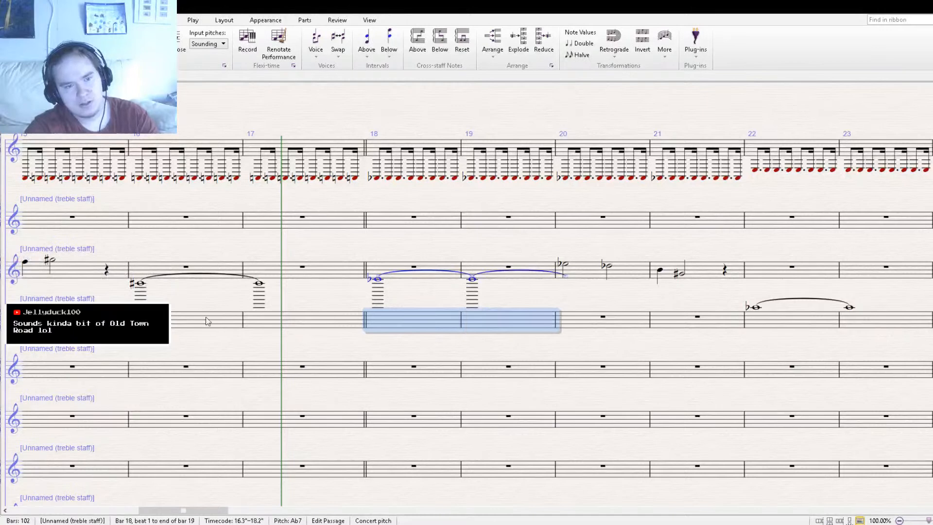
pyautogui.click(206, 316)
pyautogui.hotkey('ctrl', 'v')
# - Lower the fourth staff's whole notes in bars 16 and 17 by one step to G7
pyautogui.click(141, 281)
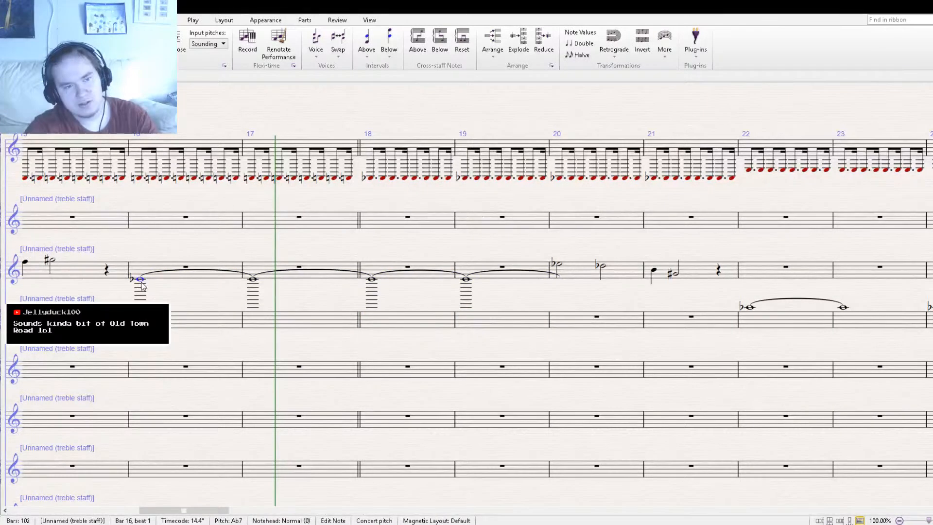
pyautogui.moveTo(255, 281); pyautogui.dragTo(257, 283)
pyautogui.click(305, 300)
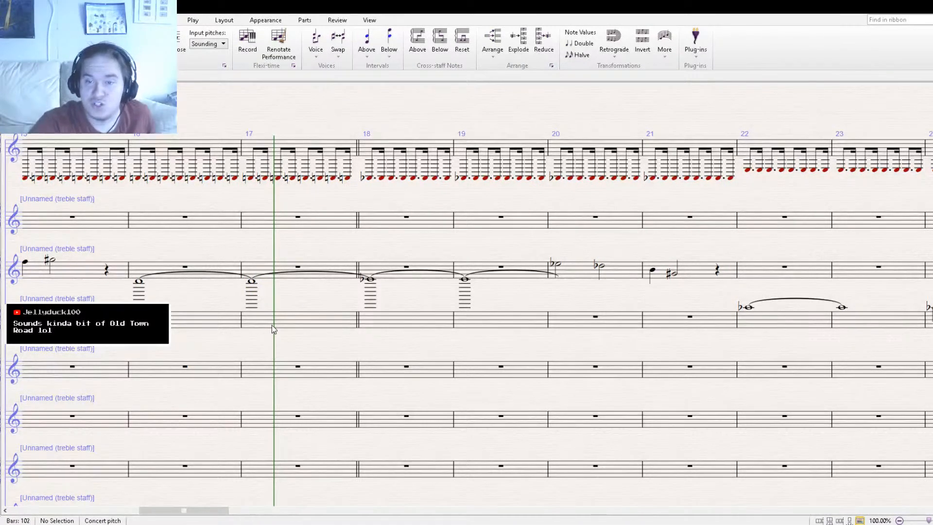
# - Remove the trailing tie from the fourth staff's whole note in bar 19
pyautogui.click(474, 326)
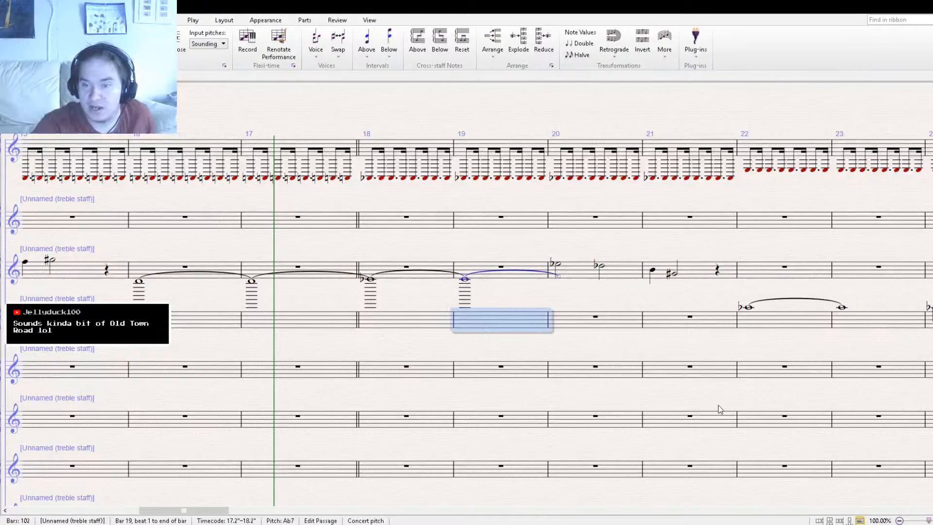
pyautogui.press('KP_Enter')
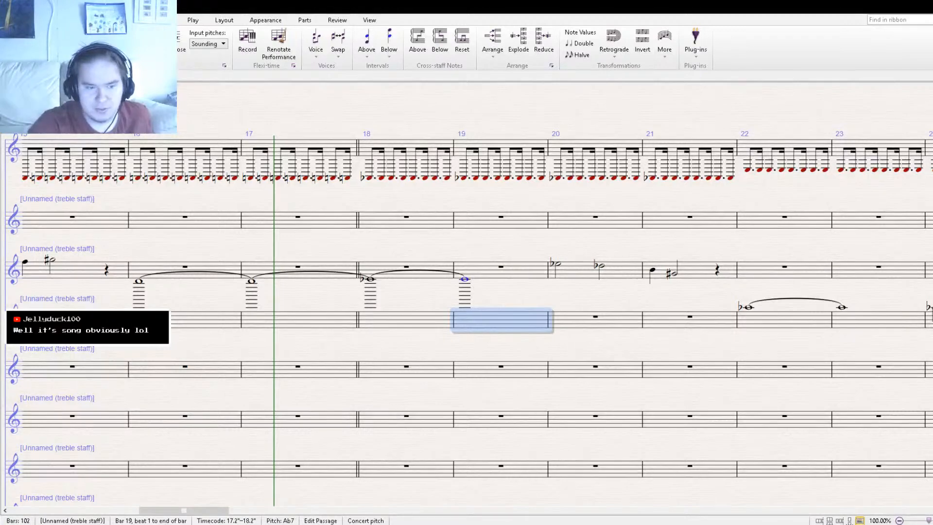
pyautogui.click(343, 305)
# - Play the score from the beginning through bar 33 and stop the playback at bar 34
pyautogui.moveTo(384, 306); pyautogui.dragTo(929, 328)
pyautogui.moveTo(209, 221); pyautogui.dragTo(867, 259)
pyautogui.moveTo(290, 275); pyautogui.dragTo(439, 213)
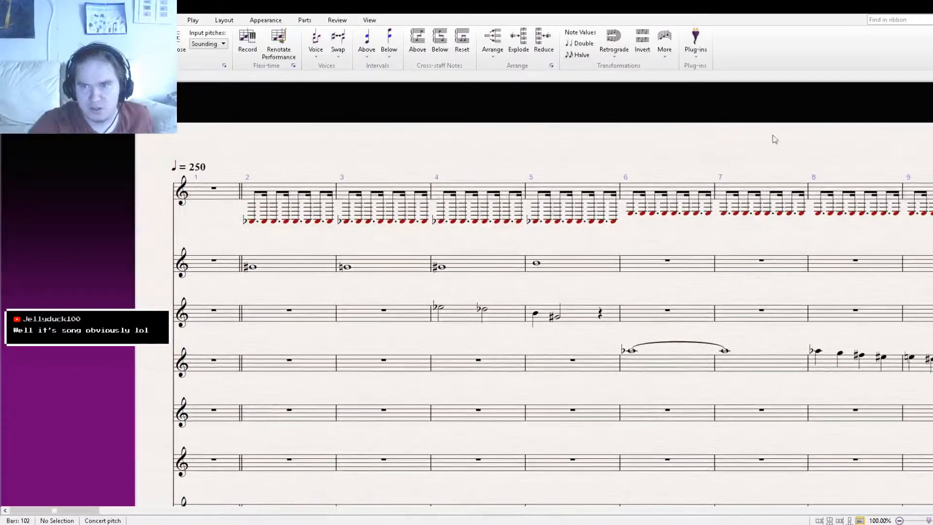
pyautogui.press('space')
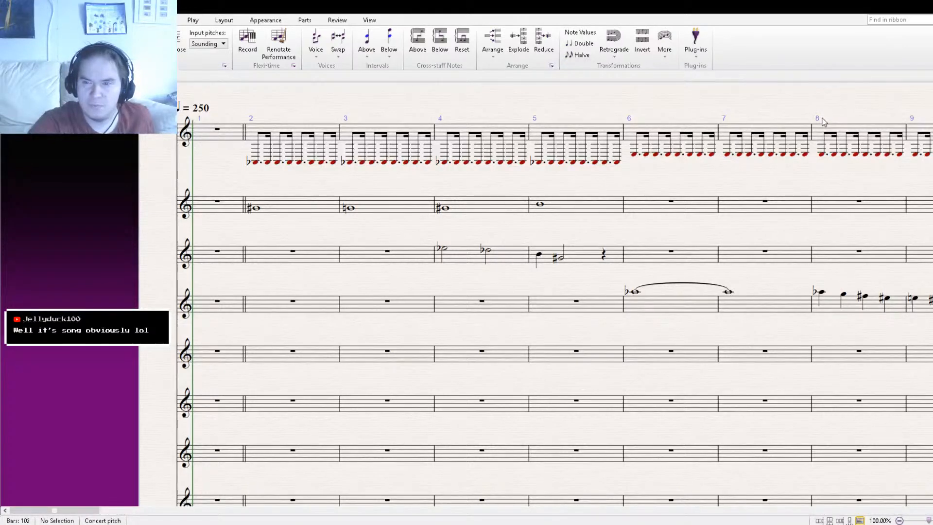
pyautogui.press('space')
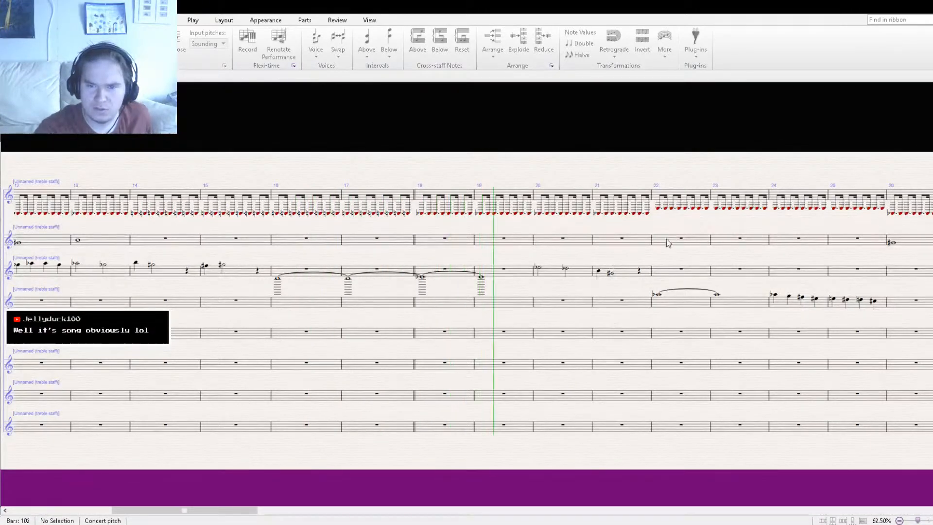
pyautogui.moveTo(678, 256); pyautogui.dragTo(545, 252)
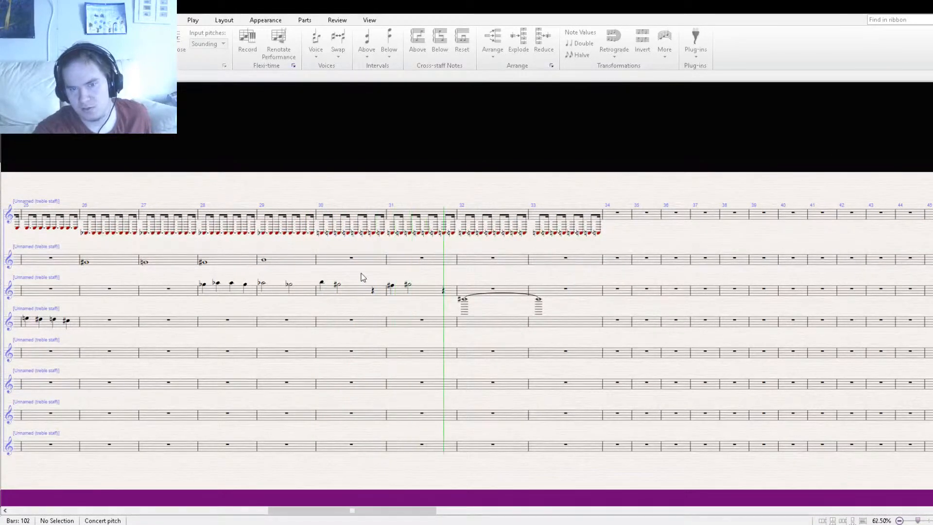
pyautogui.press('space')
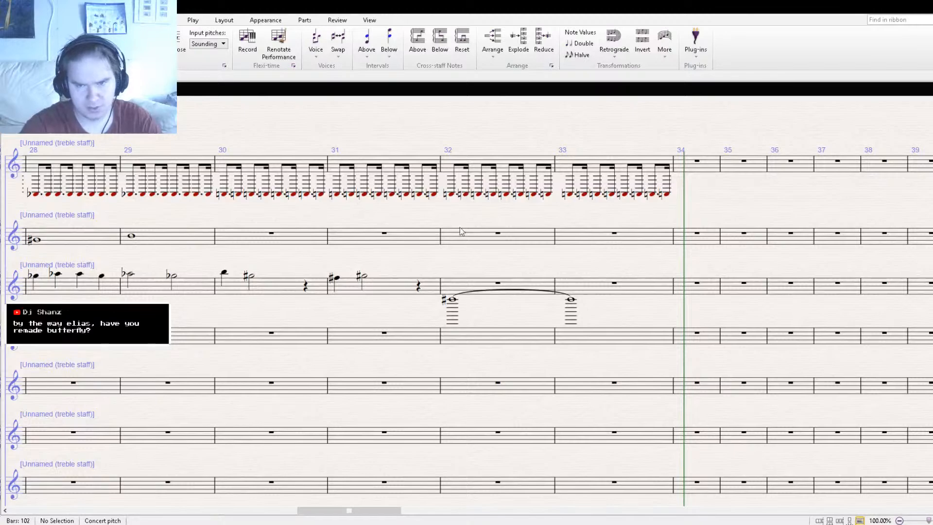
# - Examine the duplicated passage from bar 18 to the end of bar 33 and the bars leading into it
pyautogui.moveTo(636, 322); pyautogui.dragTo(554, 335)
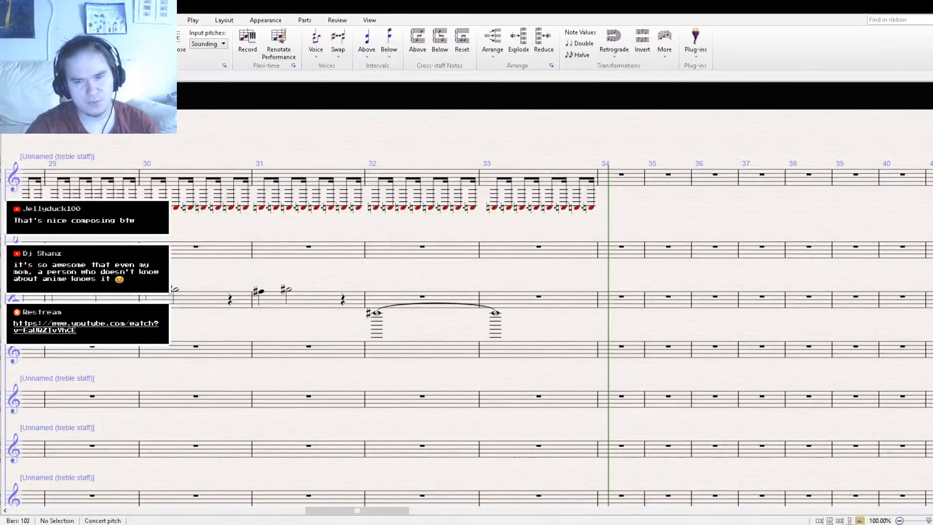
pyautogui.moveTo(609, 322); pyautogui.dragTo(502, 317)
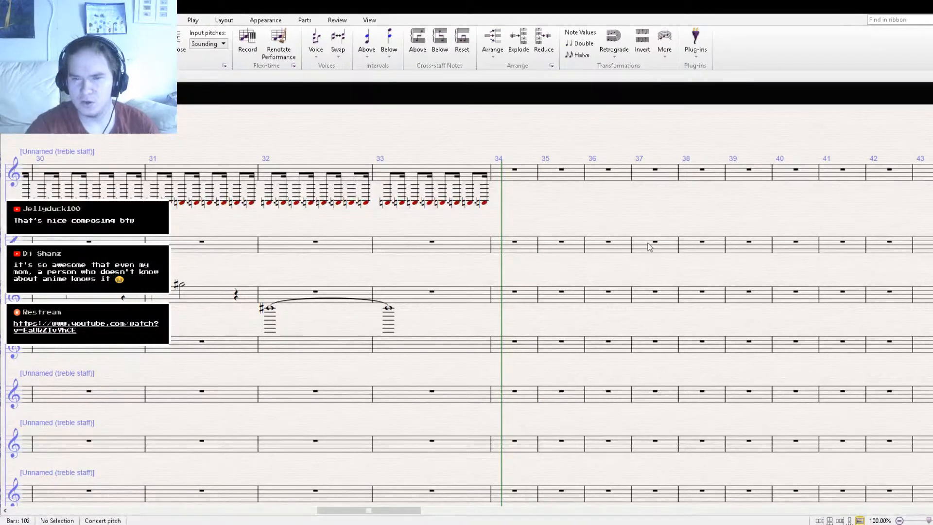
pyautogui.click(493, 209)
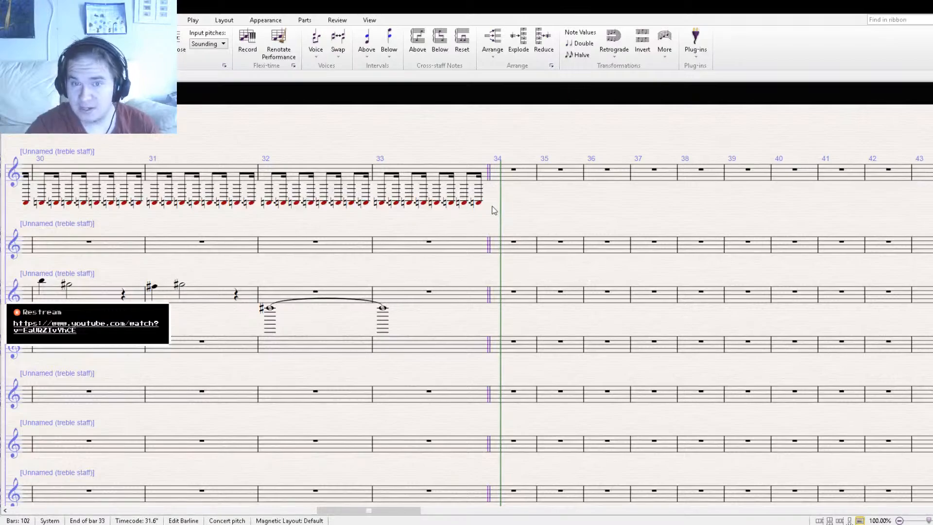
pyautogui.moveTo(253, 228); pyautogui.dragTo(912, 187)
pyautogui.moveTo(386, 180); pyautogui.dragTo(829, 179)
pyautogui.moveTo(207, 178); pyautogui.dragTo(809, 175)
pyautogui.moveTo(203, 171)
pyautogui.mouseDown()
pyautogui.moveTo(837, 202)
pyautogui.moveTo(508, 188)
pyautogui.moveTo(32, 191)
pyautogui.mouseUp()
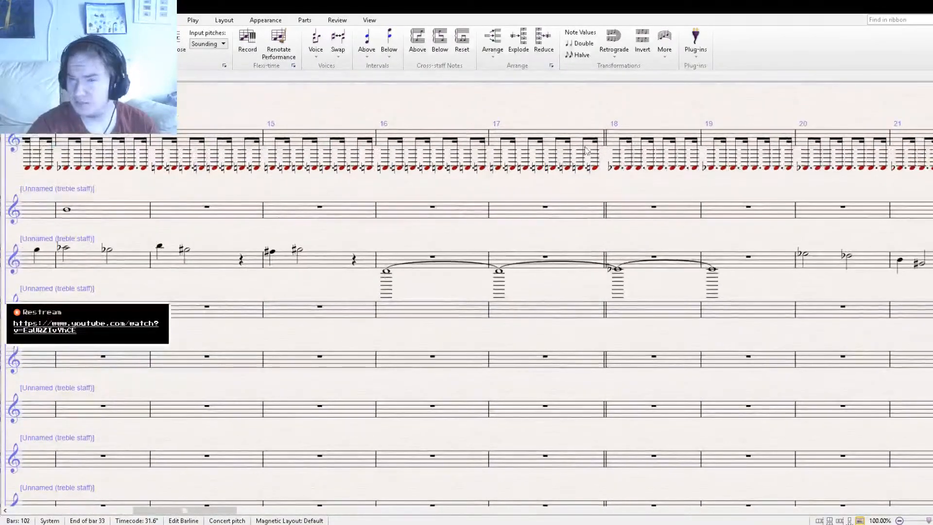
pyautogui.moveTo(697, 197); pyautogui.dragTo(302, 185)
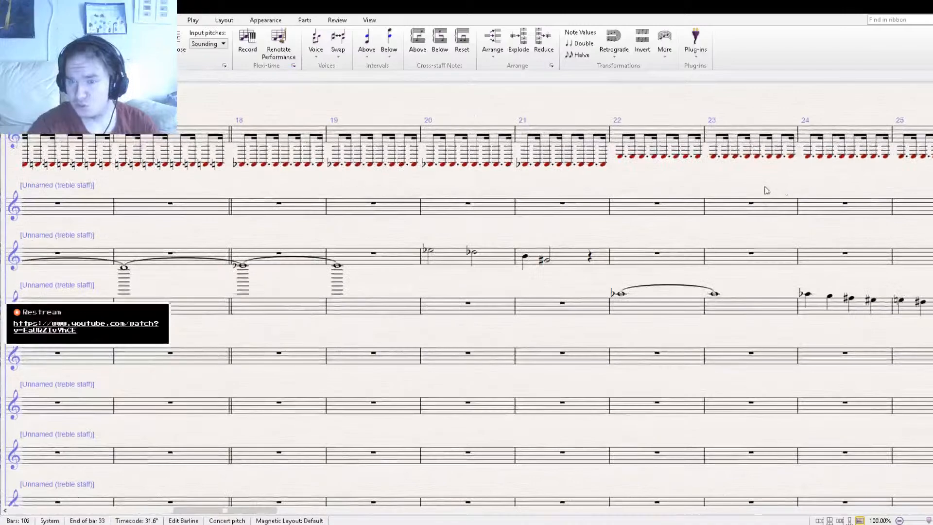
pyautogui.moveTo(744, 177); pyautogui.dragTo(345, 191)
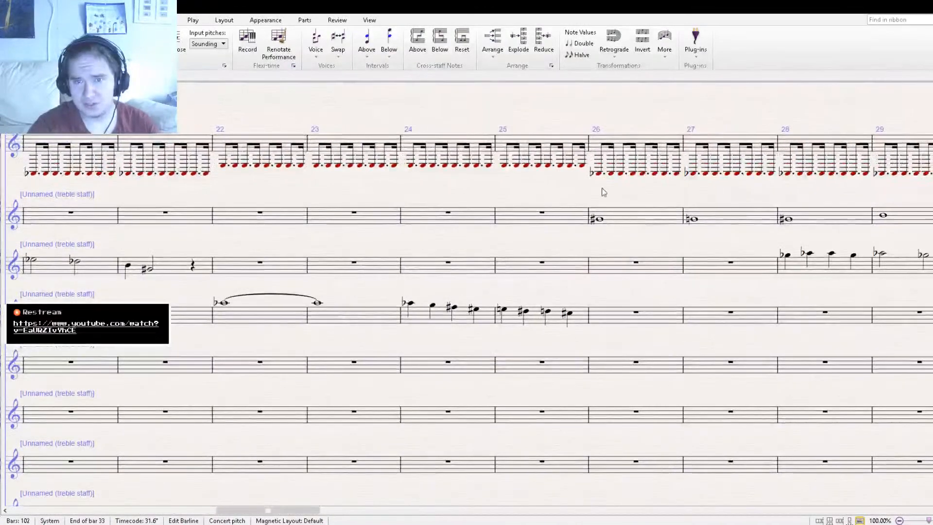
pyautogui.moveTo(602, 193); pyautogui.dragTo(386, 161)
pyautogui.moveTo(500, 146); pyautogui.dragTo(313, 173)
pyautogui.press('[')
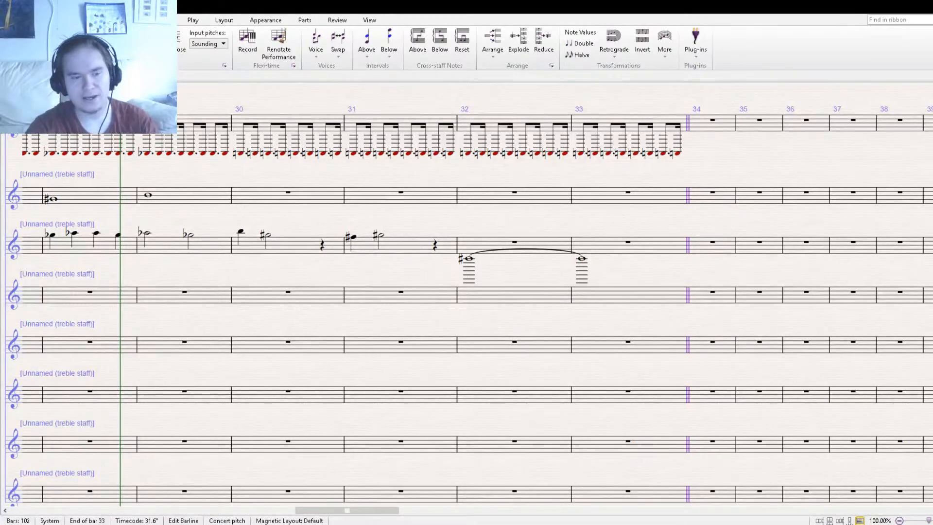
# - Copy bars 2 to 9 of all staves and paste them at bar 34
pyautogui.moveTo(346, 178)
pyautogui.mouseDown()
pyautogui.moveTo(207, 201)
pyautogui.moveTo(821, 173)
pyautogui.mouseUp()
pyautogui.moveTo(246, 170); pyautogui.dragTo(849, 176)
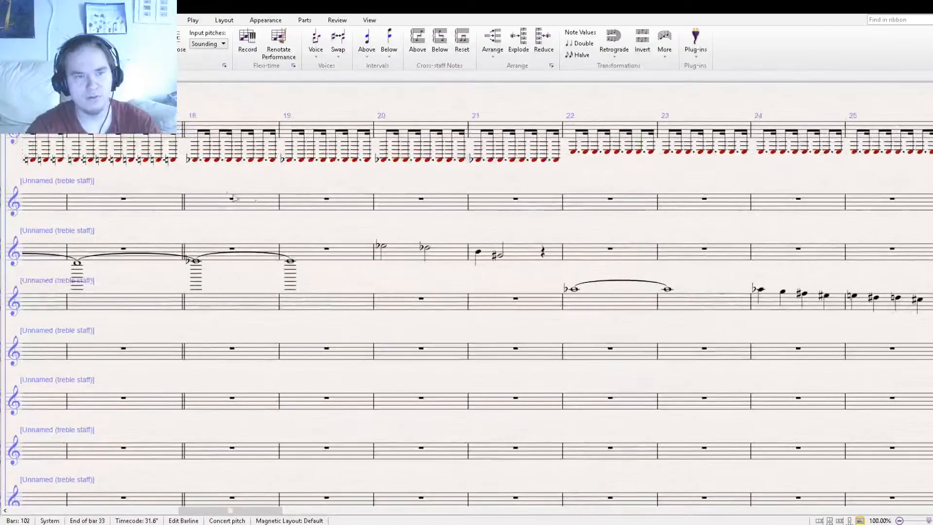
pyautogui.moveTo(175, 188); pyautogui.dragTo(748, 199)
pyautogui.moveTo(212, 195); pyautogui.dragTo(580, 194)
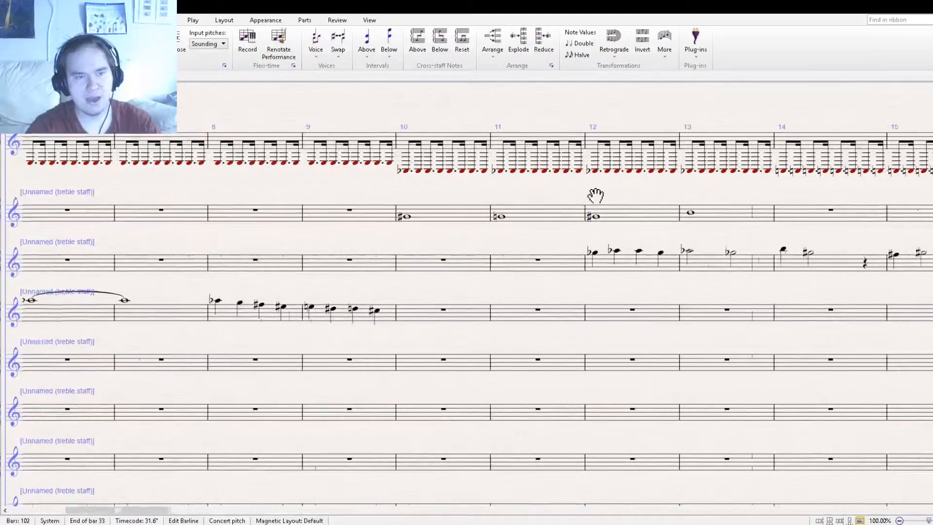
pyautogui.moveTo(105, 180); pyautogui.dragTo(595, 173)
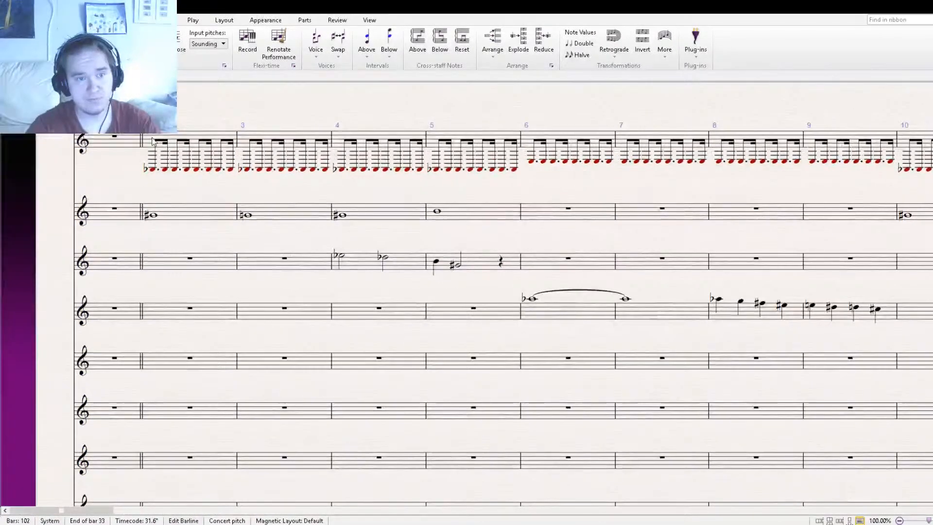
pyautogui.click(150, 142)
pyautogui.moveTo(617, 355); pyautogui.dragTo(420, 280)
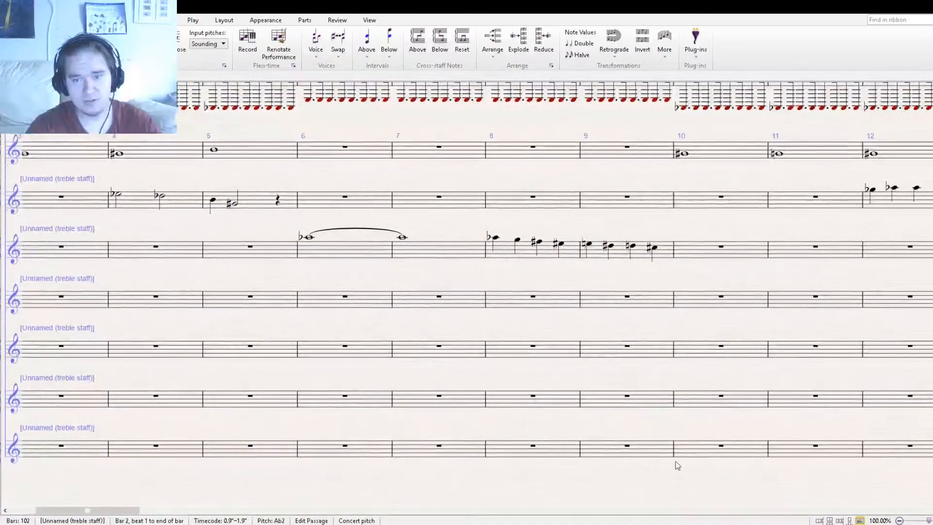
pyautogui.keyDown('shift'); pyautogui.click(657, 450); pyautogui.keyUp('shift')
pyautogui.moveTo(739, 470); pyautogui.dragTo(42, 410)
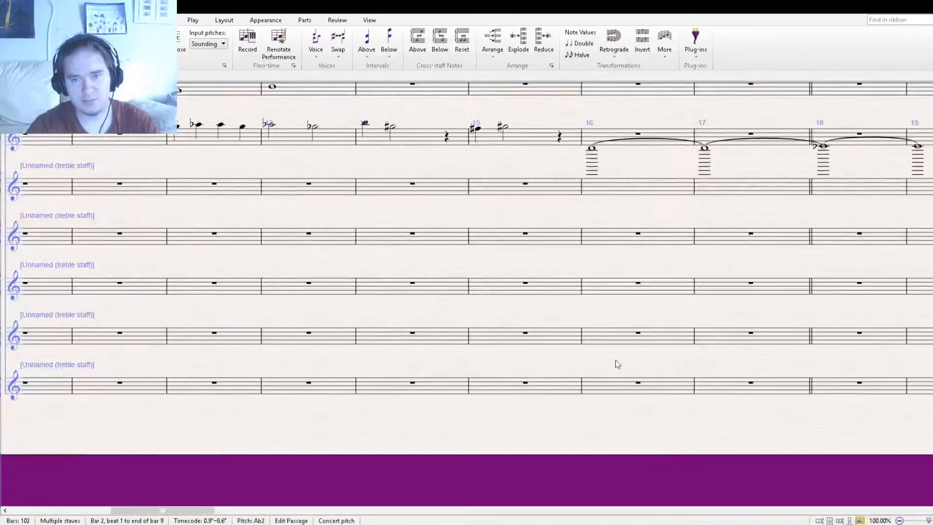
pyautogui.moveTo(702, 347); pyautogui.dragTo(1, 462)
pyautogui.moveTo(695, 218); pyautogui.dragTo(1, 192)
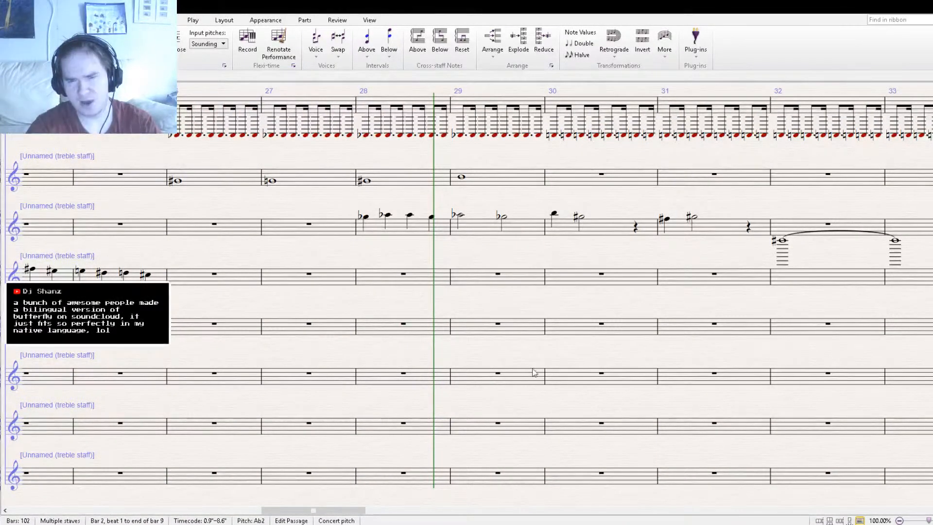
pyautogui.moveTo(666, 162); pyautogui.dragTo(377, 241)
pyautogui.click(519, 167)
pyautogui.hotkey('ctrl', 'v')
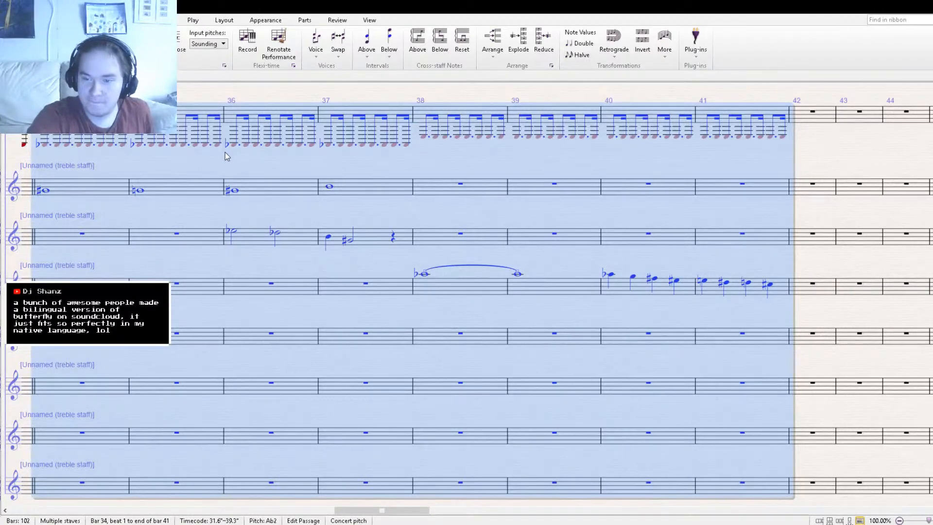
pyautogui.moveTo(184, 158); pyautogui.dragTo(462, 185)
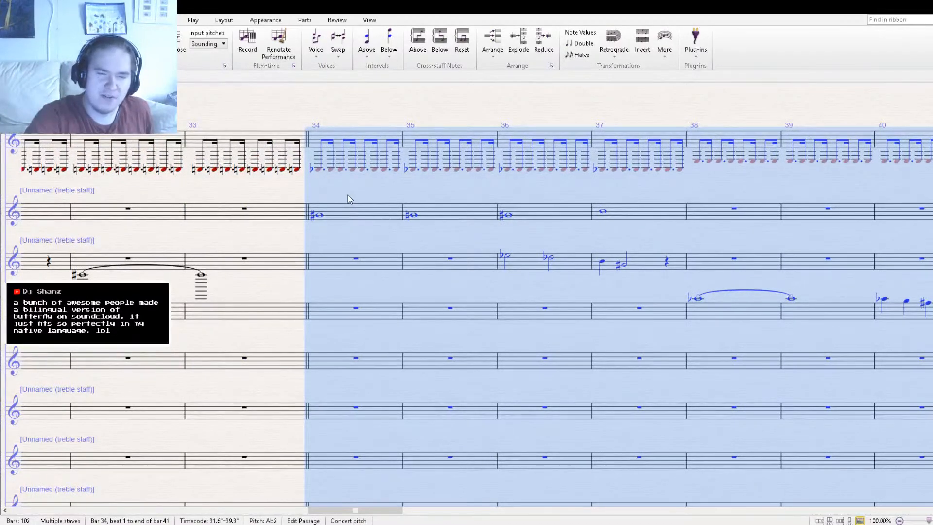
pyautogui.click(327, 227)
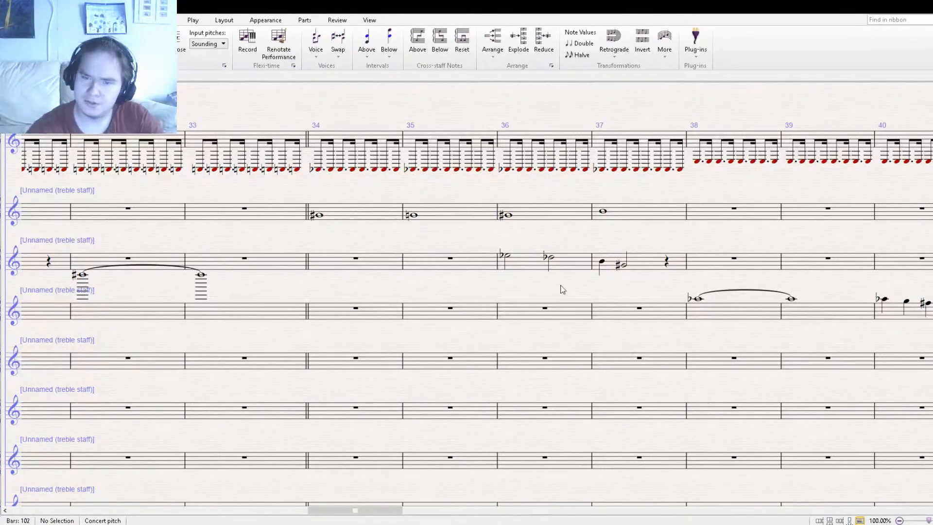
# - Review the pasted bars 34 to 41 and move the playback line to bar 32
pyautogui.moveTo(653, 299); pyautogui.dragTo(374, 270)
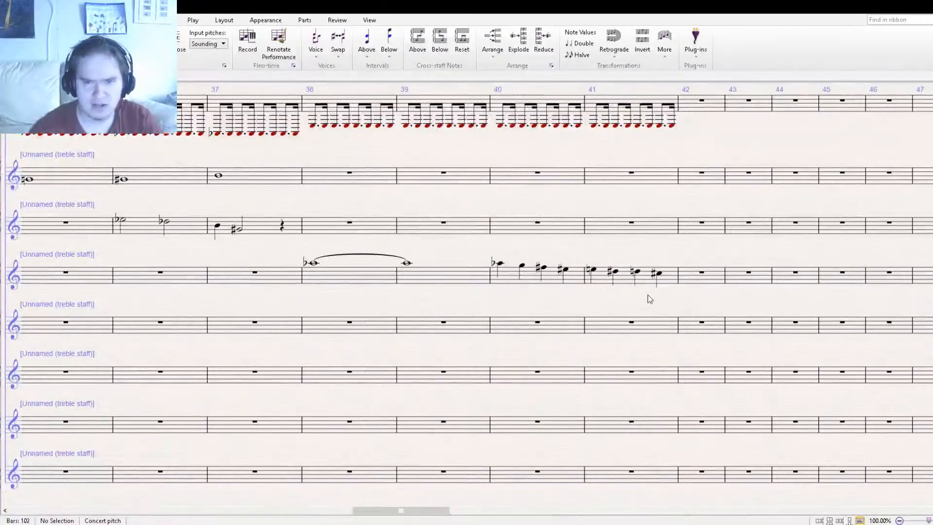
pyautogui.moveTo(241, 298); pyautogui.dragTo(609, 306)
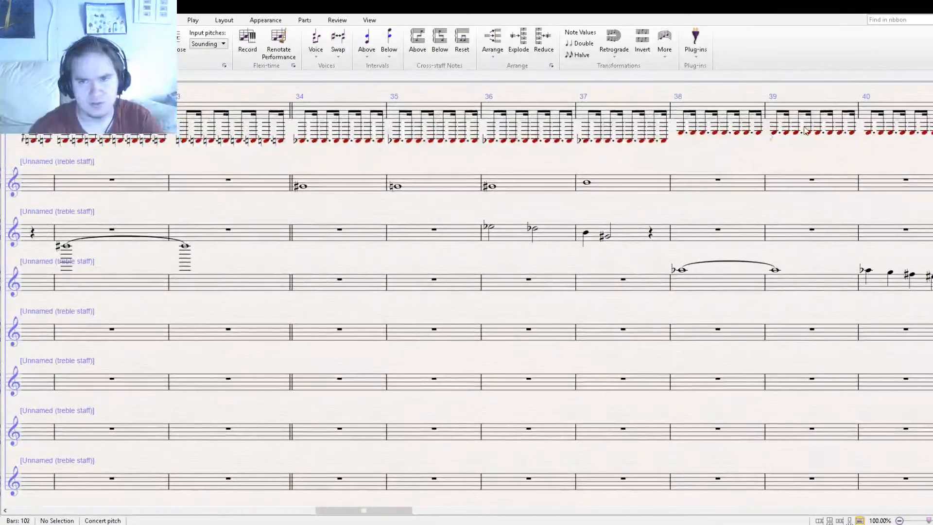
pyautogui.press(']')
pyautogui.press(']')
pyautogui.press(']')
pyautogui.press(']')
pyautogui.press(']')
pyautogui.press('[')
pyautogui.press('[')
pyautogui.press('[')
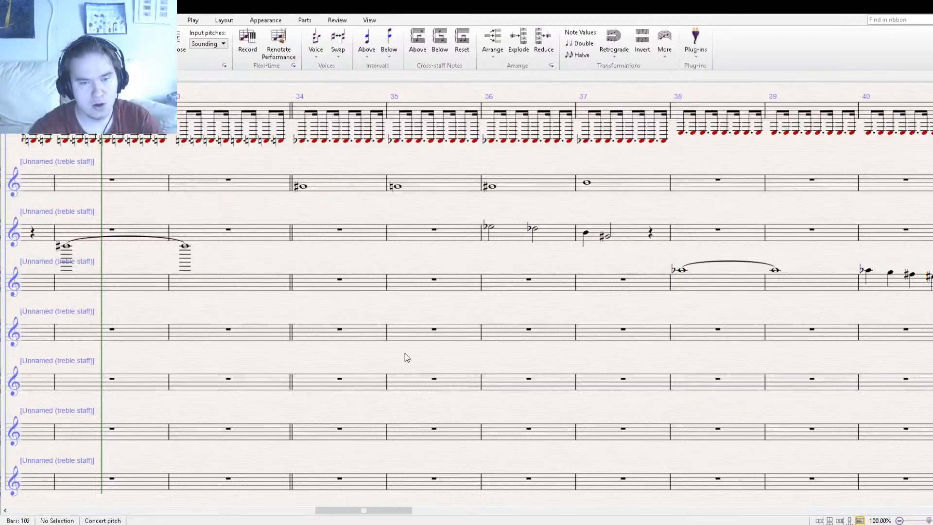
pyautogui.moveTo(185, 319); pyautogui.dragTo(512, 340)
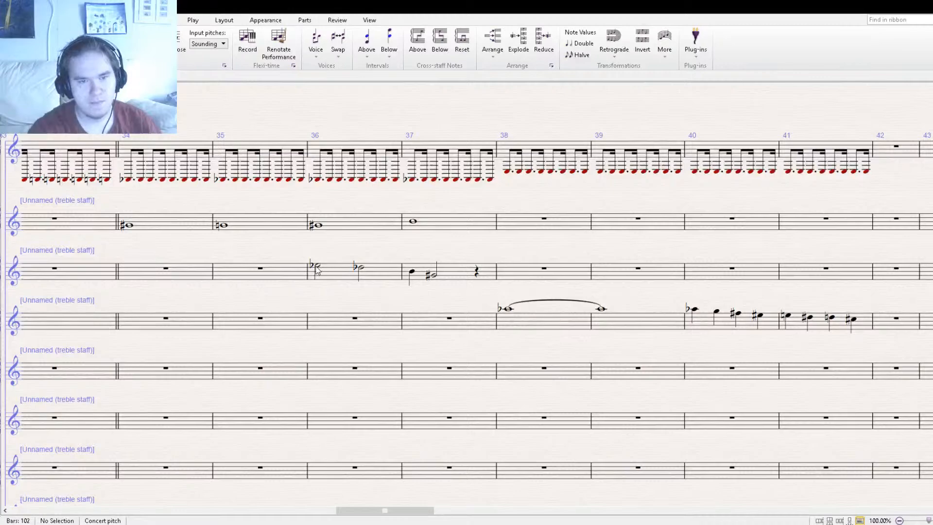
pyautogui.press('space')
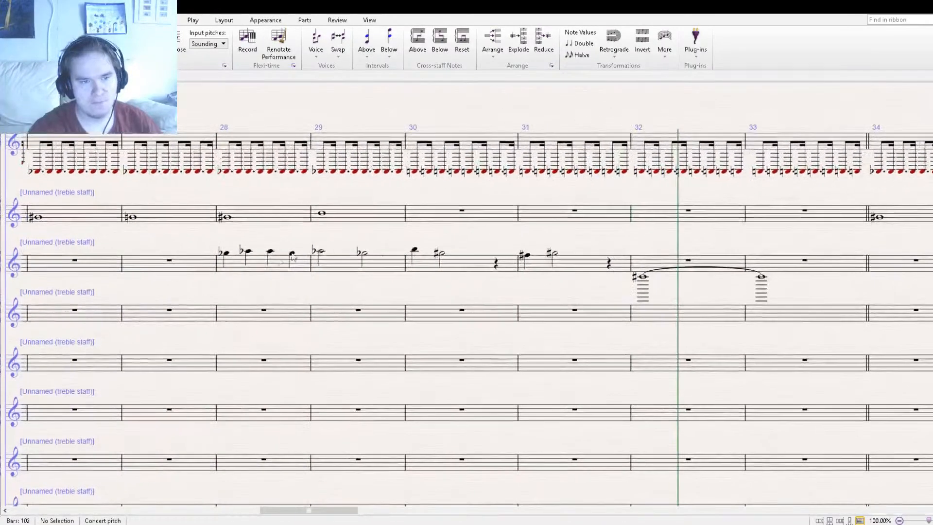
# - Copy the third staff's melody from bars 28 and 29 over its bars 36 and 37
pyautogui.click(251, 264)
pyautogui.keyDown('shift'); pyautogui.click(340, 265); pyautogui.keyUp('shift')
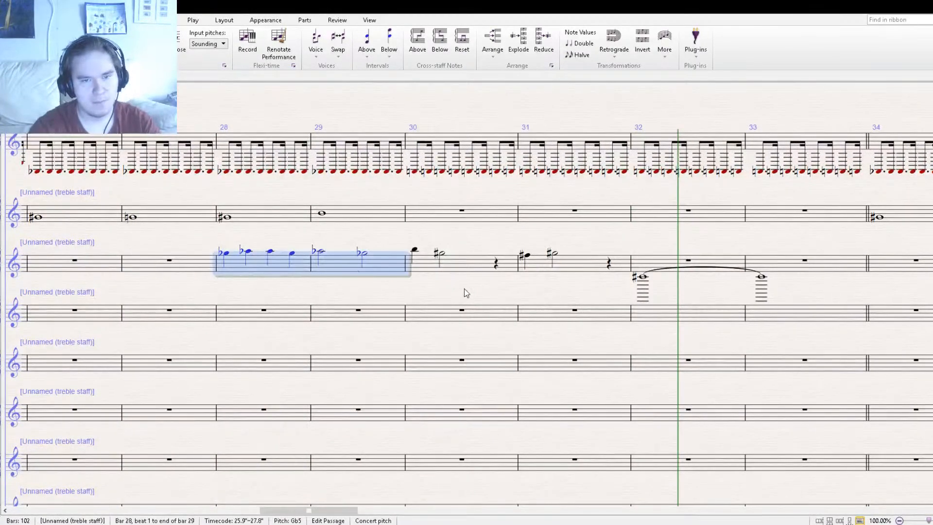
pyautogui.moveTo(462, 290); pyautogui.dragTo(6, 277)
pyautogui.moveTo(704, 273); pyautogui.dragTo(435, 292)
pyautogui.click(428, 284)
pyautogui.keyDown('shift'); pyautogui.click(527, 286); pyautogui.keyUp('shift')
# - Lower the third staff's half note on beat 3 of bar 37 to Eb5, and audition the surrounding melody notes
pyautogui.click(436, 277)
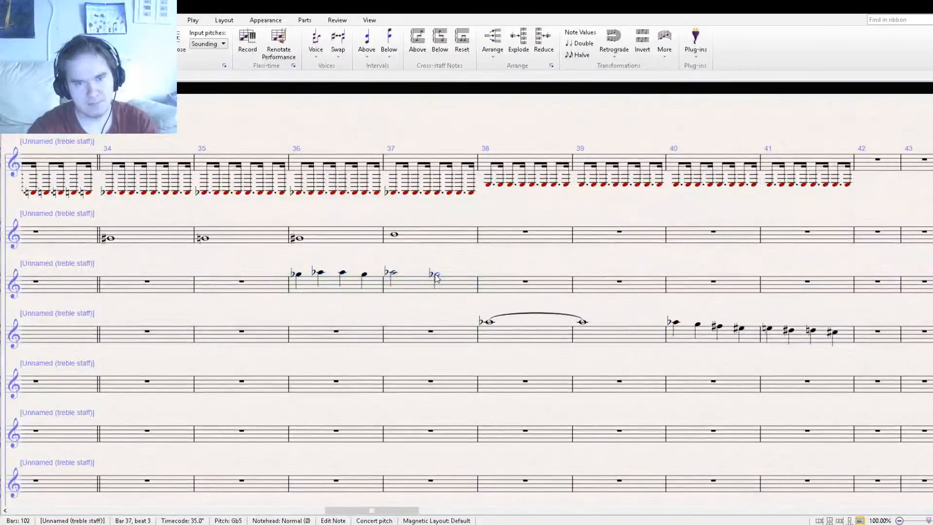
pyautogui.click(392, 274)
pyautogui.moveTo(437, 274); pyautogui.dragTo(438, 278)
pyautogui.click(927, 461)
pyautogui.click(298, 276)
pyautogui.click(321, 273)
pyautogui.click(343, 273)
pyautogui.click(437, 278)
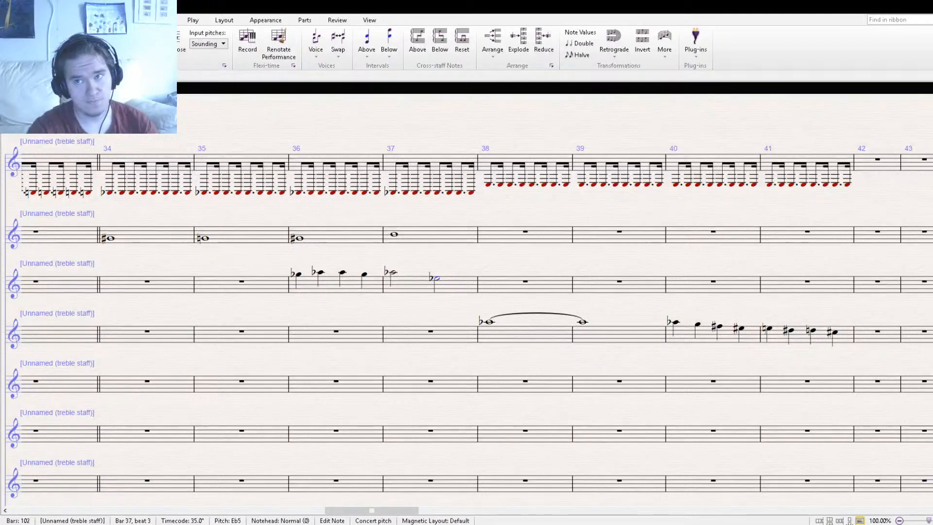
# - Add a half note on beat 1 of bar 38 in the third staff and set its pitch to D5
pyautogui.click(487, 287)
pyautogui.click(486, 284)
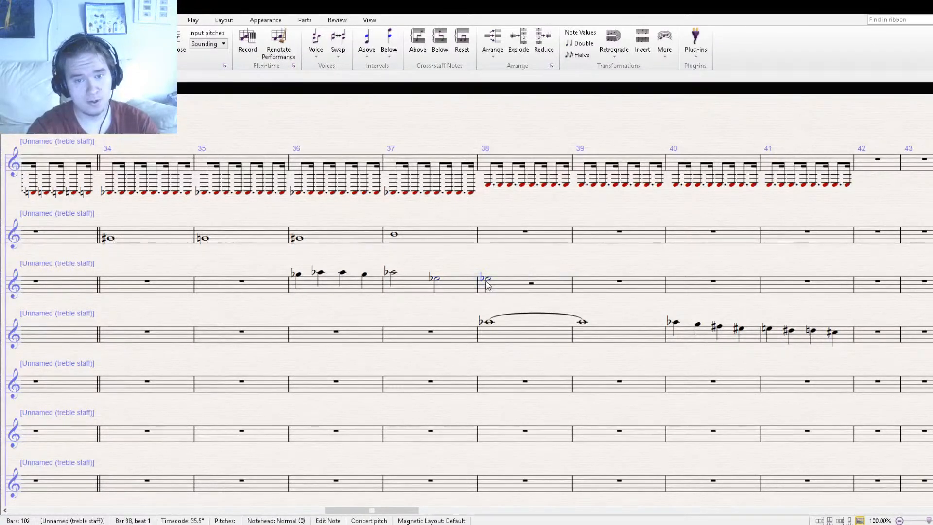
pyautogui.press('Down')
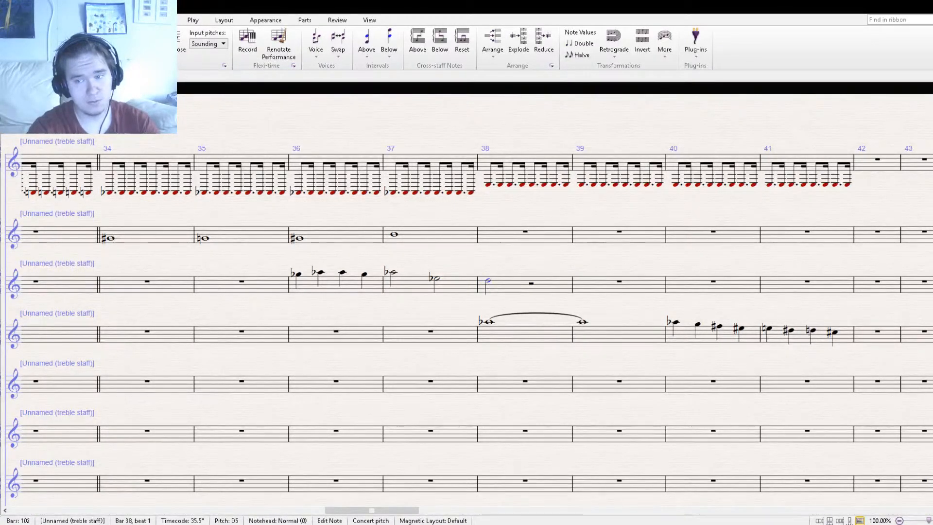
pyautogui.press('Down')
pyautogui.click(434, 278)
pyautogui.click(487, 282)
pyautogui.press('Up')
pyautogui.press('Up')
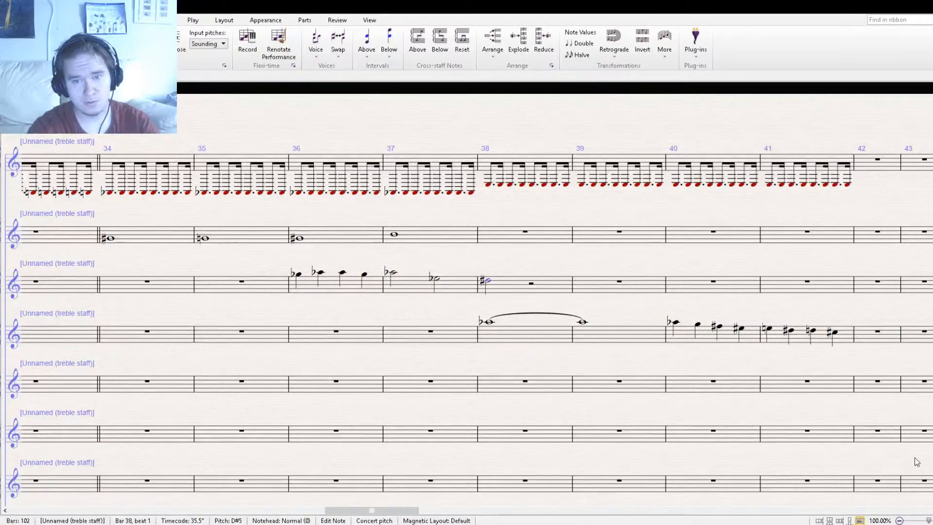
pyautogui.press('Down')
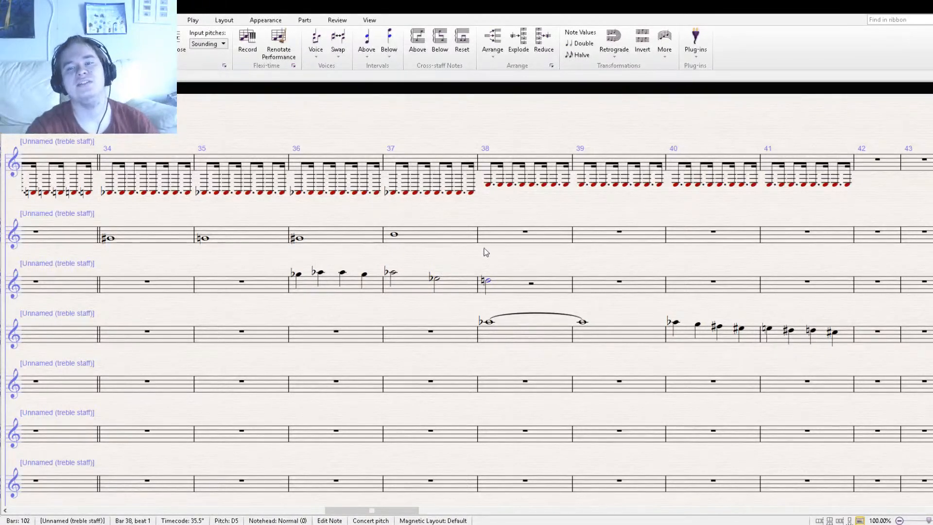
pyautogui.press('Escape')
# - Audition the third staff's melody note by note from bar 36 and shorten bar 38's D5 to a quarter note
pyautogui.click(300, 275)
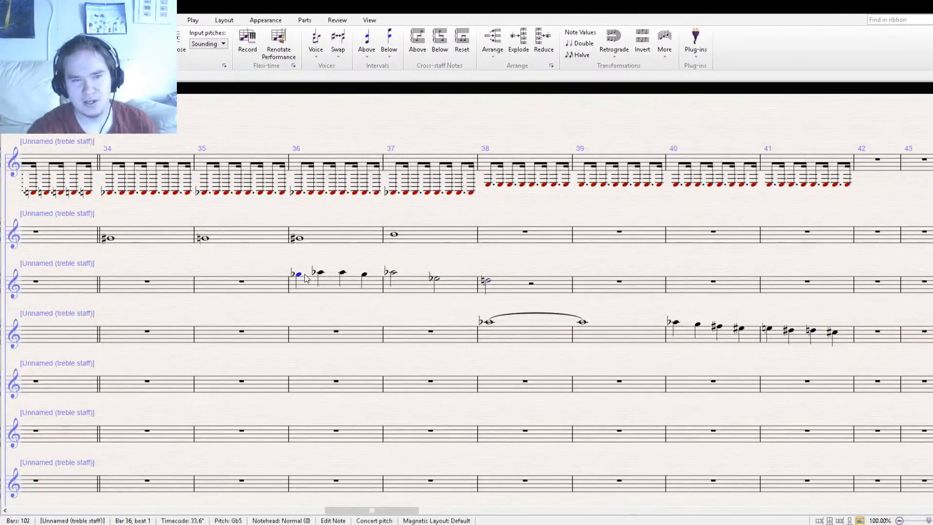
pyautogui.press('Right')
pyautogui.press('Right')
pyautogui.press('Right')
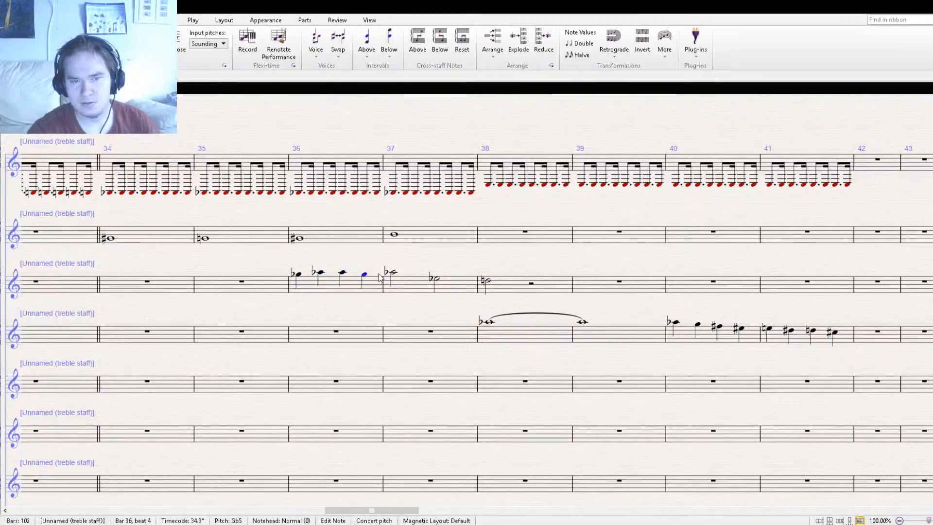
pyautogui.press('Right')
pyautogui.press('Right')
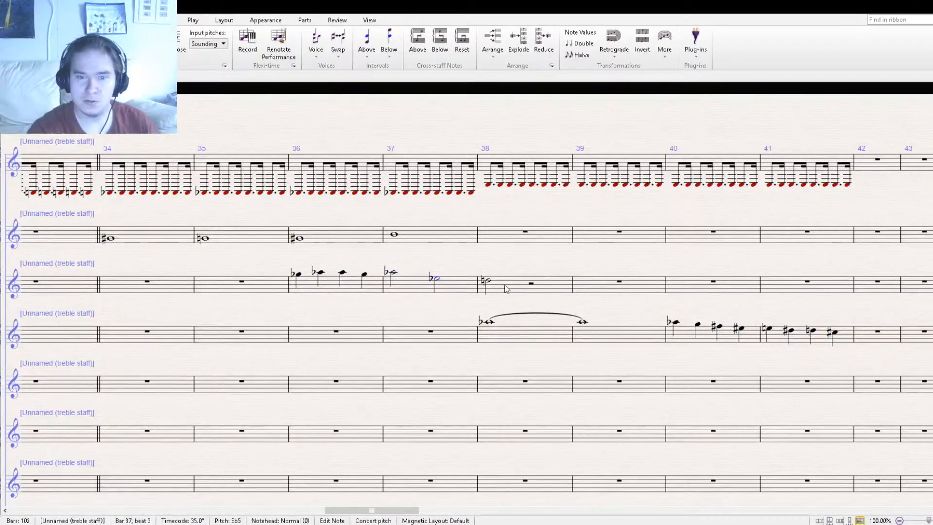
pyautogui.press('Right')
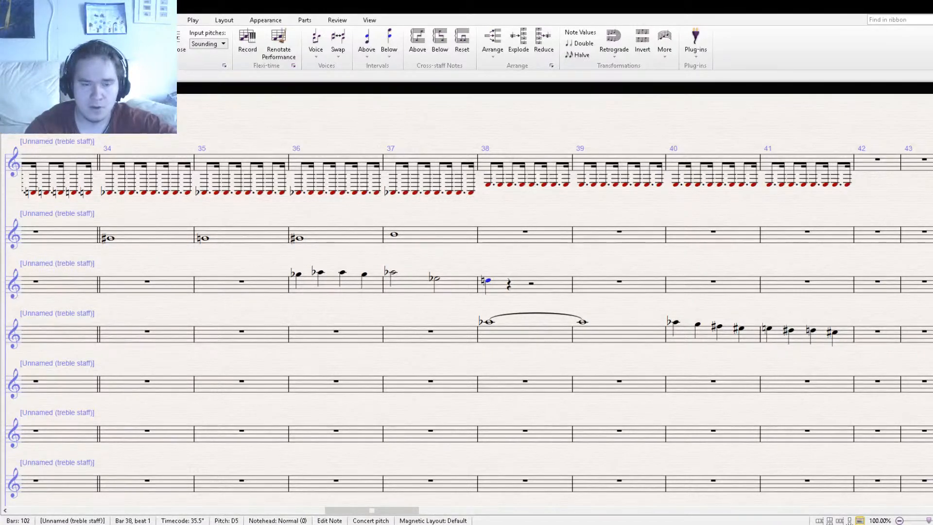
# - Add a quarter note on beat 2 of bar 38 in the third staff and raise it to D#5
pyautogui.moveTo(610, 306); pyautogui.dragTo(372, 292)
pyautogui.click(331, 302)
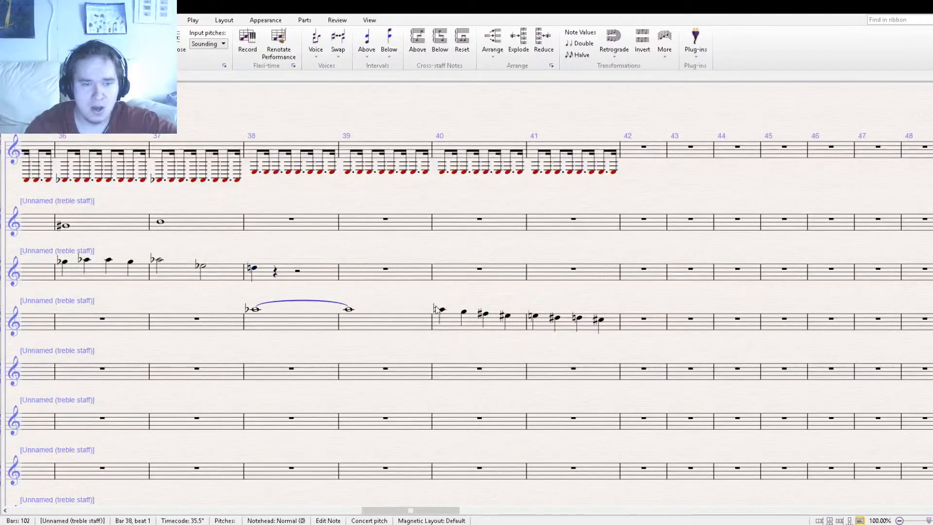
pyautogui.click(275, 273)
pyautogui.press('d')
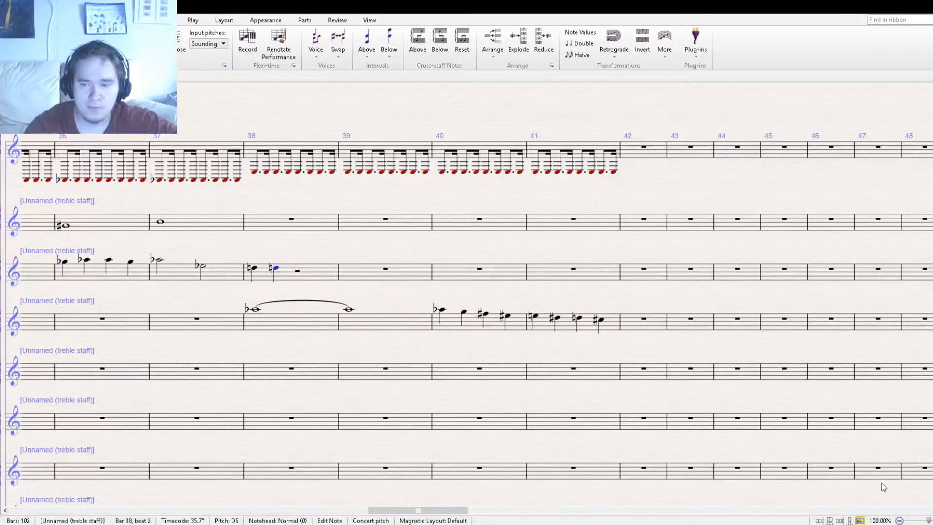
pyautogui.press('Up')
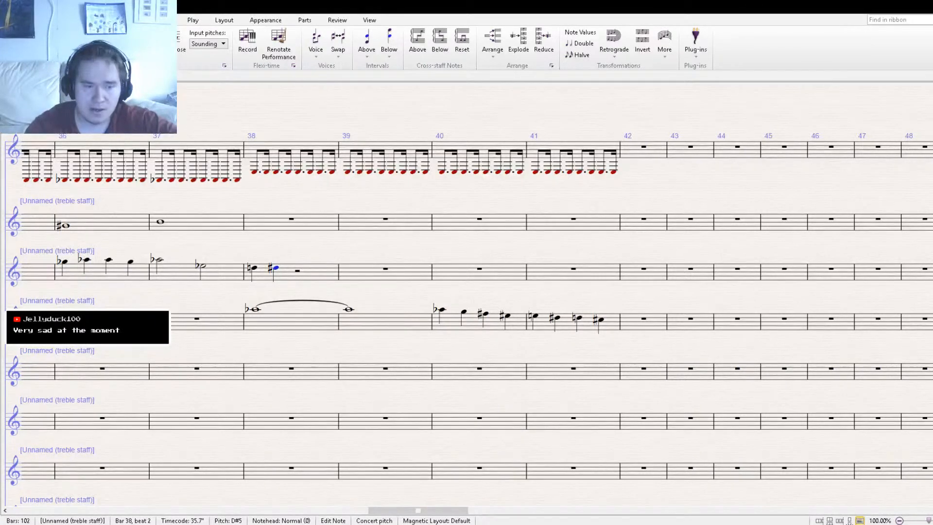
# - Add a quarter note on beat 3 of bar 38 in the third staff and raise it to B5
pyautogui.click(297, 266)
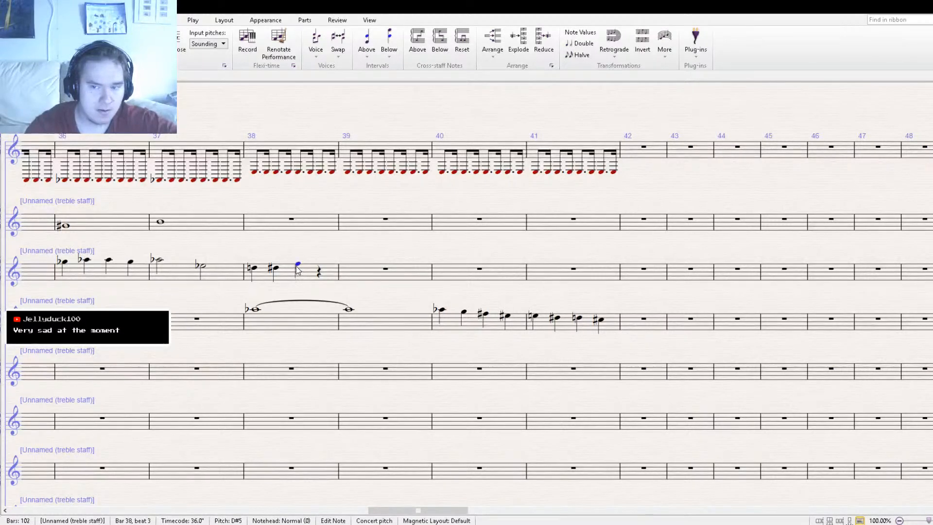
pyautogui.press('Up')
pyautogui.press('Up')
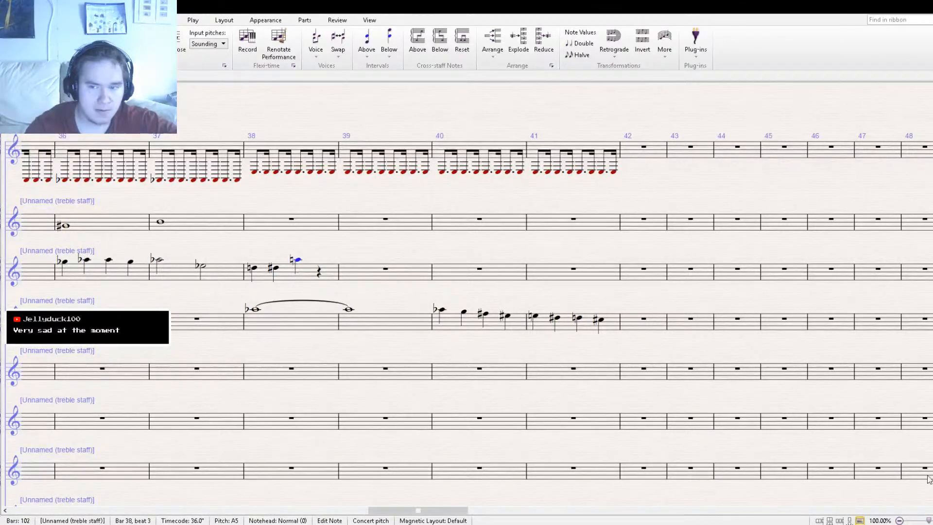
pyautogui.press('KP_8')
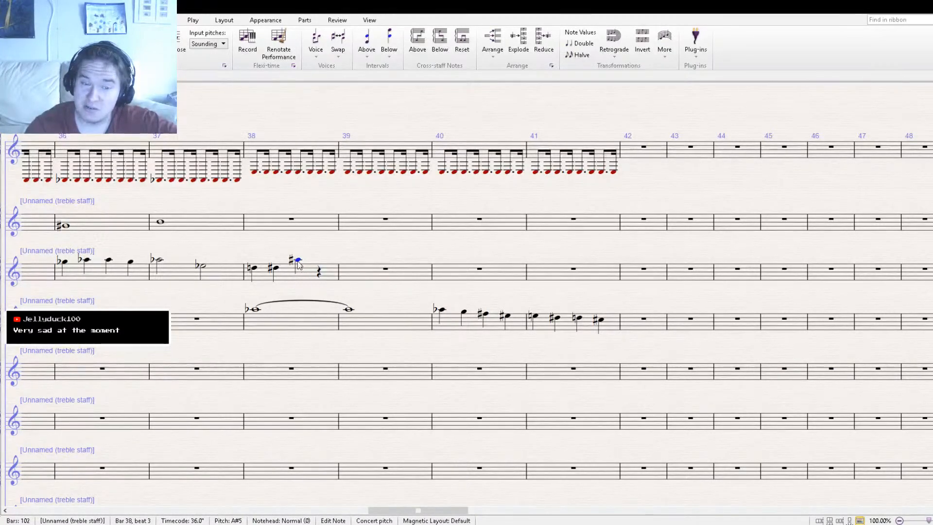
pyautogui.moveTo(296, 261); pyautogui.dragTo(294, 258)
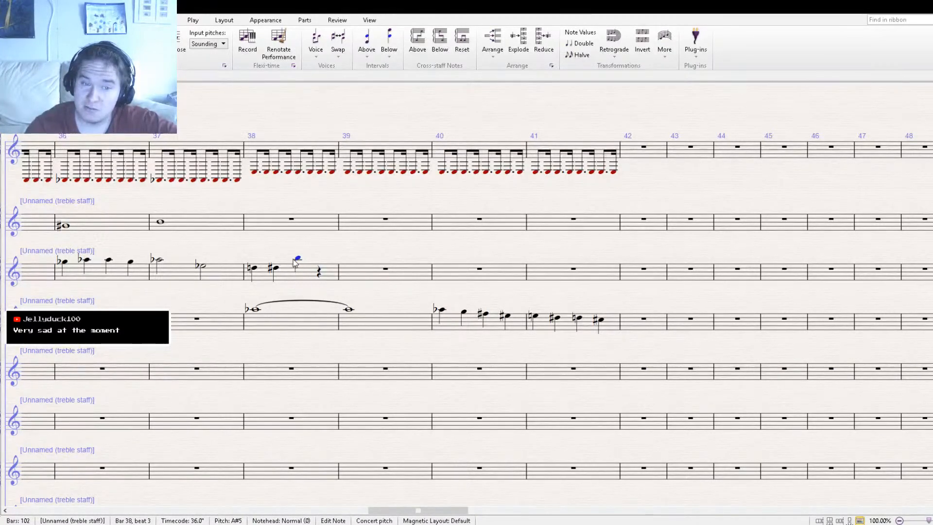
pyautogui.click(377, 262)
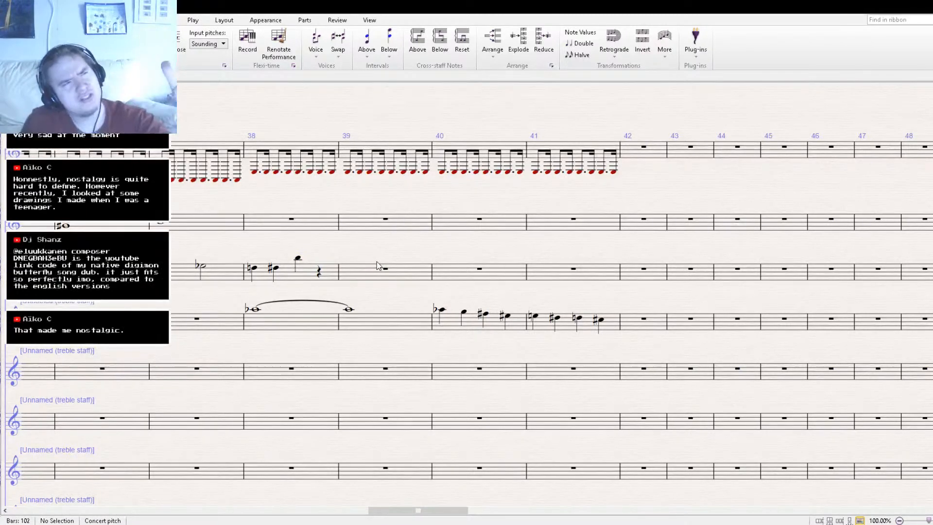
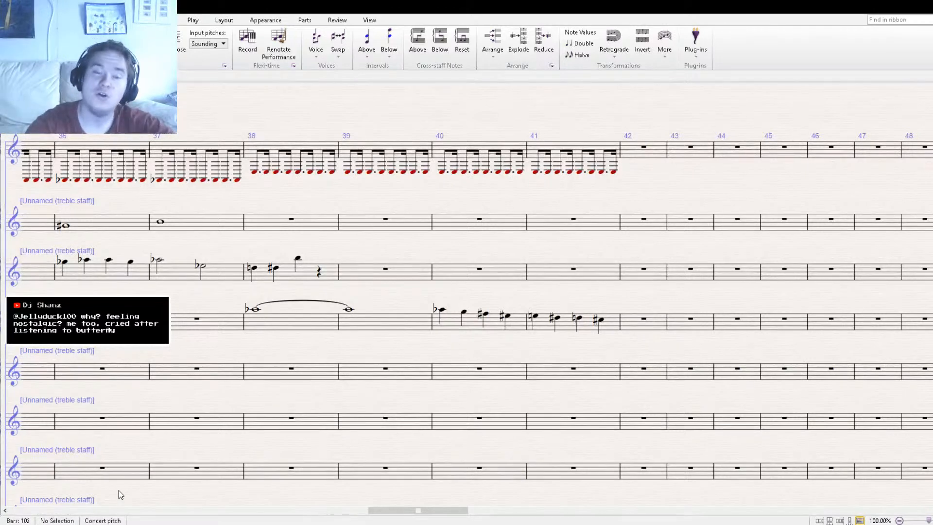
pyautogui.moveTo(286, 350); pyautogui.dragTo(406, 375)
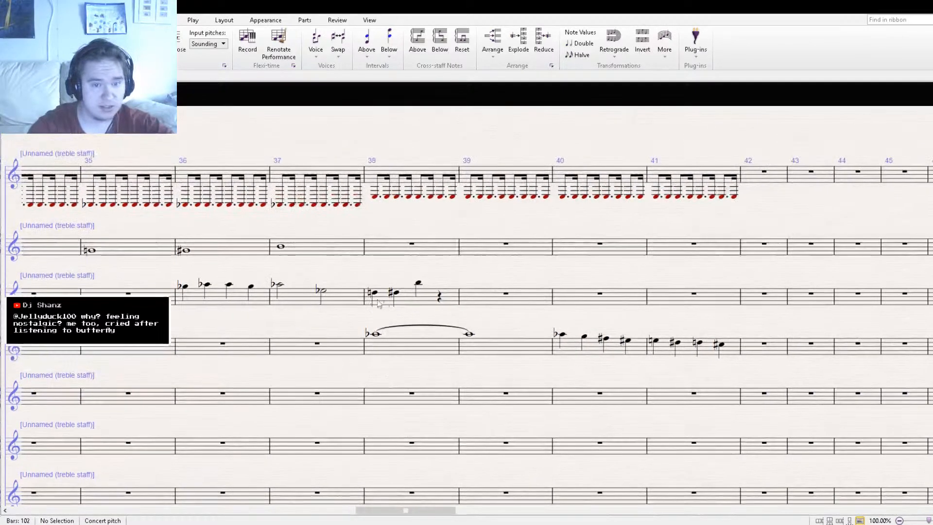
# - Add a quarter note on beat 4 of bar 38 in the third staff and set its pitch to G#5
pyautogui.click(280, 285)
pyautogui.keyDown('ctrl'); pyautogui.click(324, 291); pyautogui.keyUp('ctrl')
pyautogui.click(395, 292)
pyautogui.click(418, 283)
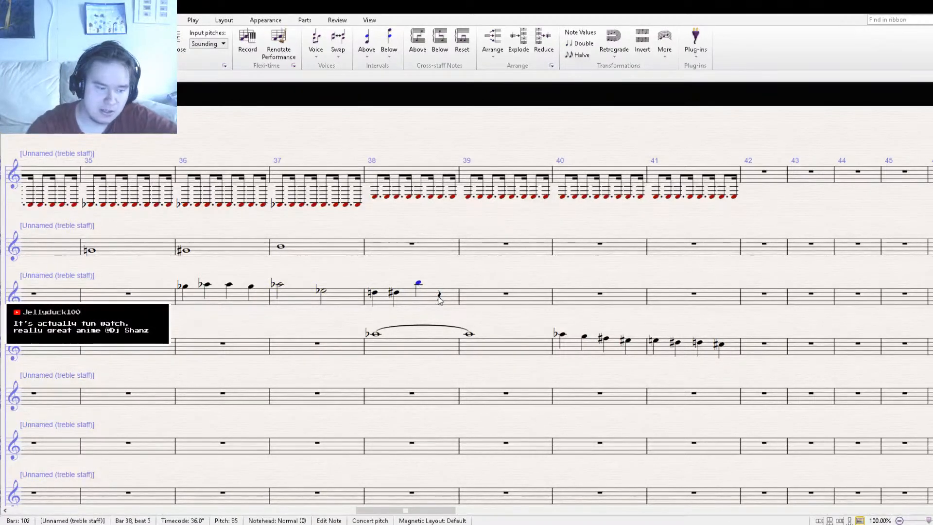
pyautogui.click(438, 297)
pyautogui.press('b')
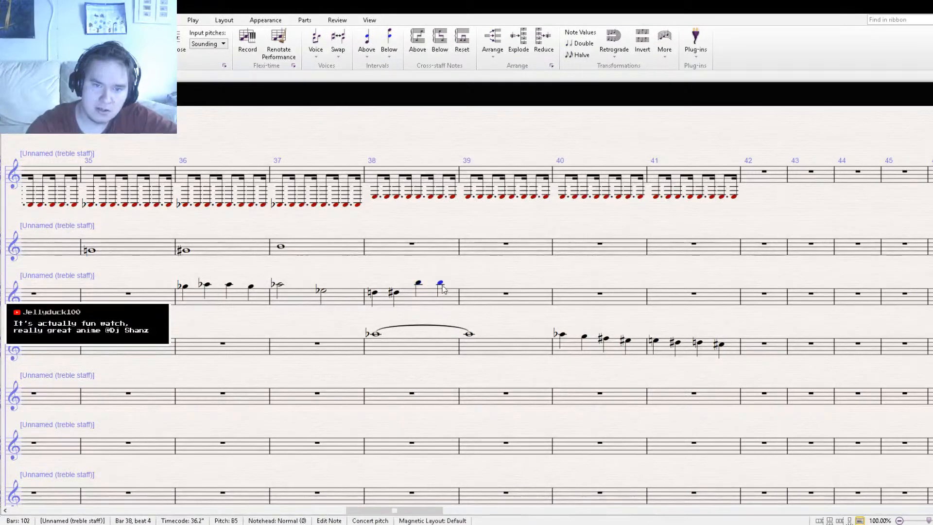
pyautogui.press('g')
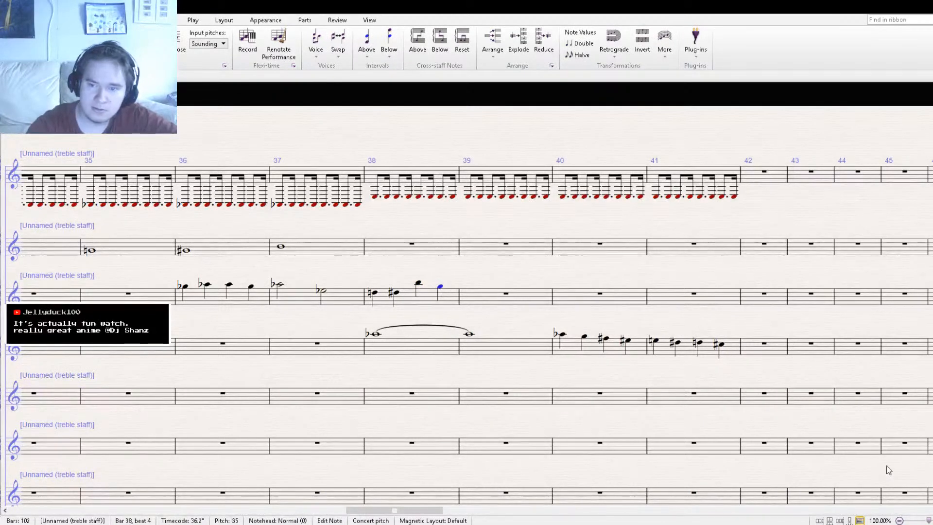
pyautogui.press('KP_8')
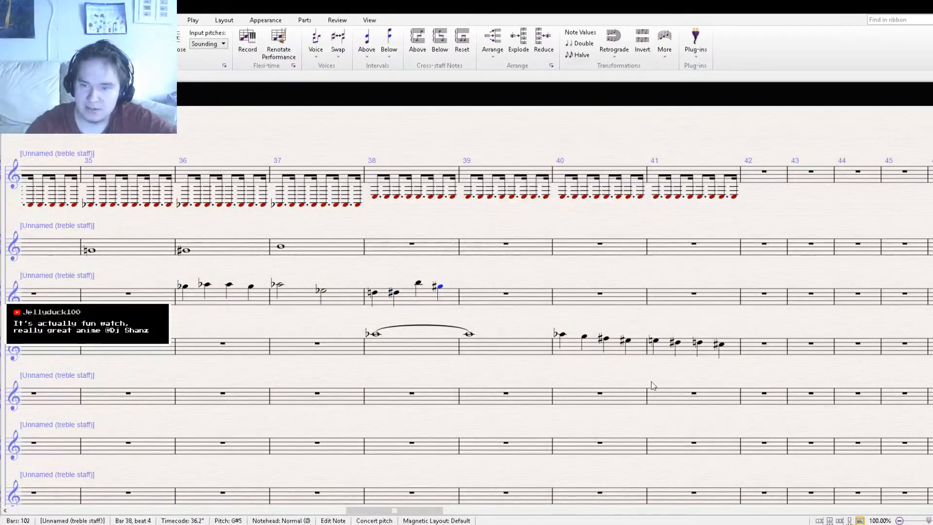
pyautogui.click(397, 319)
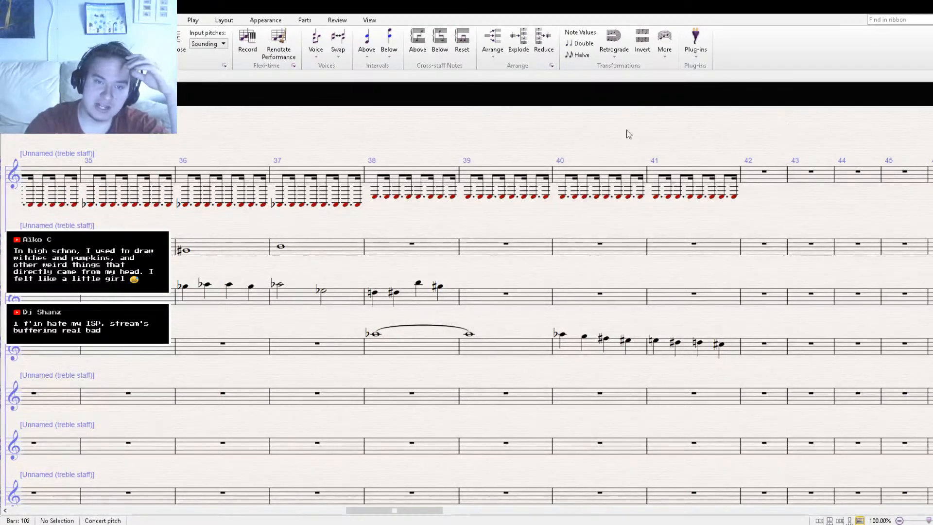
# - Play the score back from the beginning up to bar 18
pyautogui.moveTo(196, 124); pyautogui.dragTo(801, 139)
pyautogui.moveTo(237, 138); pyautogui.dragTo(919, 139)
pyautogui.moveTo(173, 130); pyautogui.dragTo(741, 110)
pyautogui.moveTo(127, 116); pyautogui.dragTo(578, 131)
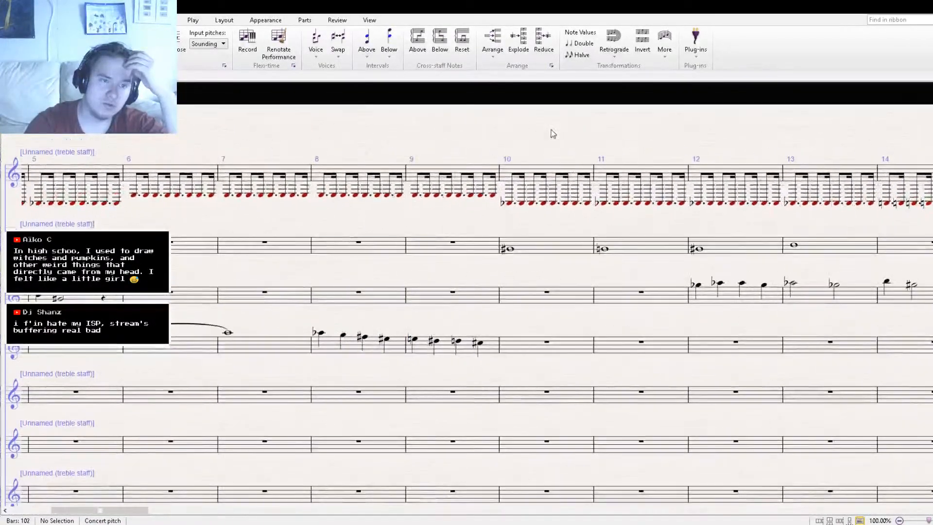
pyautogui.moveTo(20, 136); pyautogui.dragTo(402, 129)
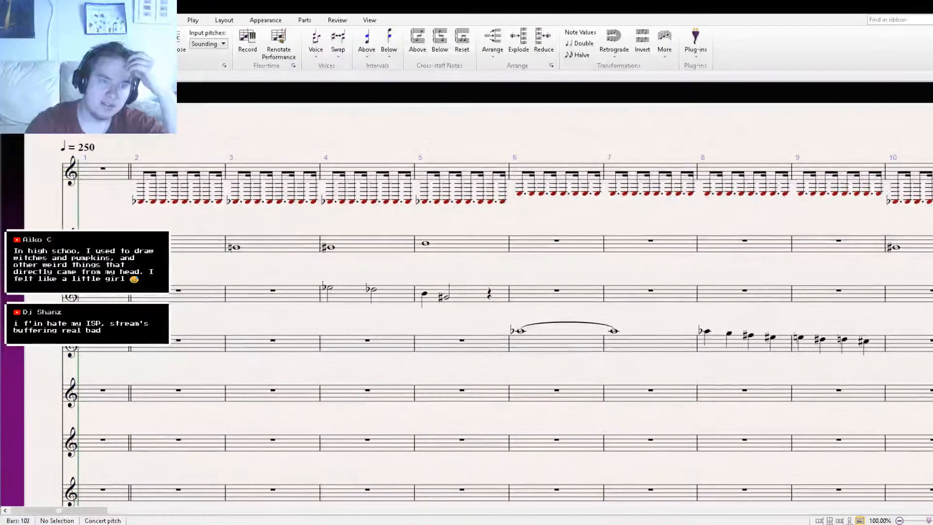
pyautogui.press('space')
pyautogui.hotkey('ctrl', '[')
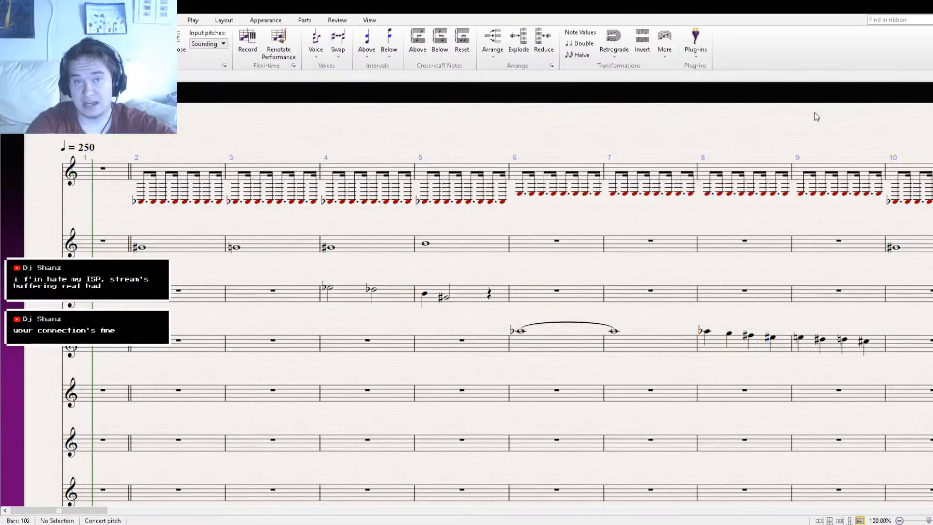
pyautogui.scroll(-2, 837, 118)
pyautogui.scroll(2, 836, 118)
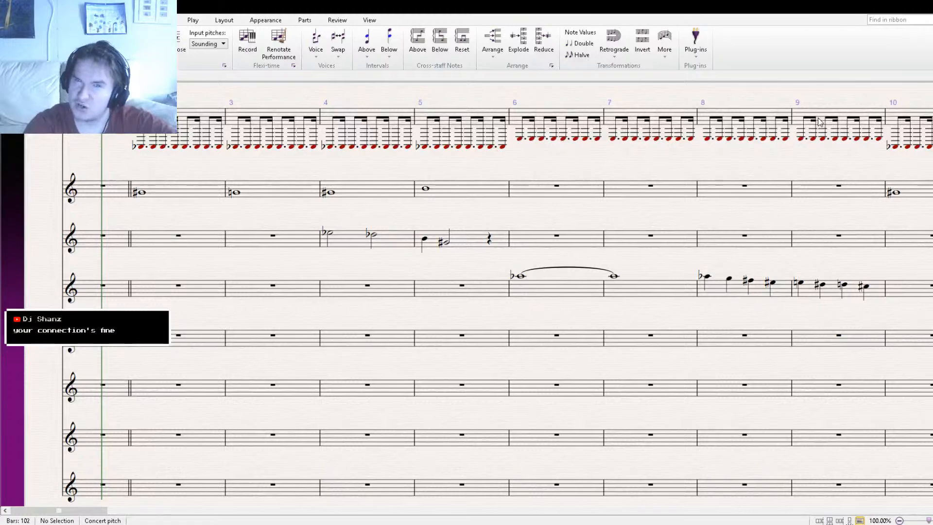
pyautogui.press('space')
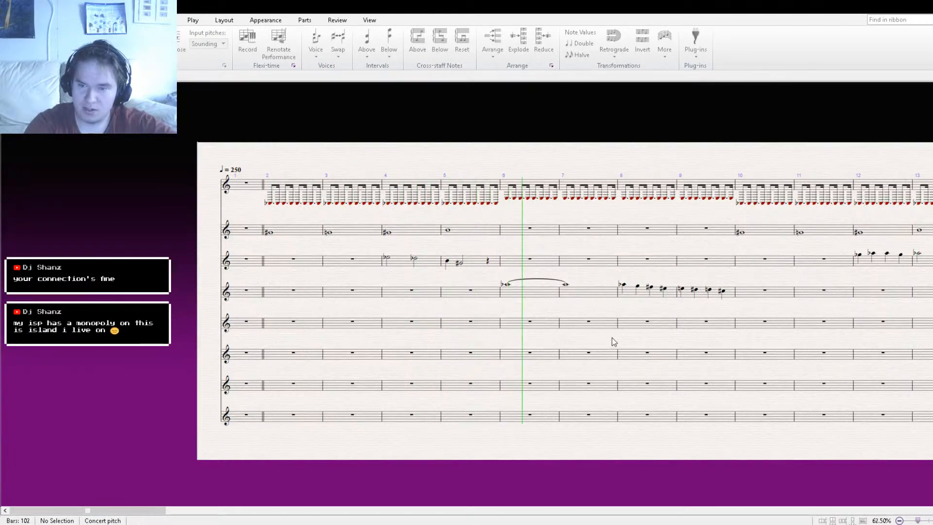
pyautogui.moveTo(648, 337); pyautogui.dragTo(488, 329)
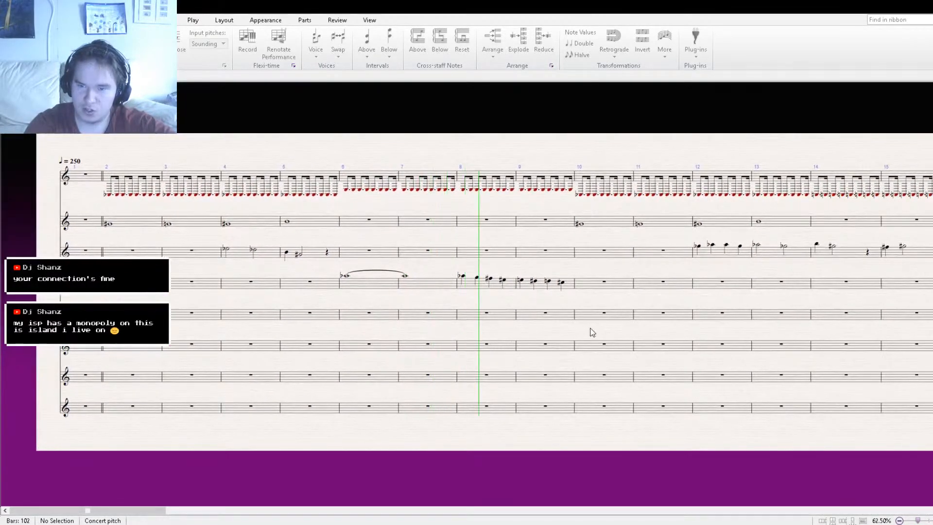
pyautogui.moveTo(650, 326); pyautogui.dragTo(422, 333)
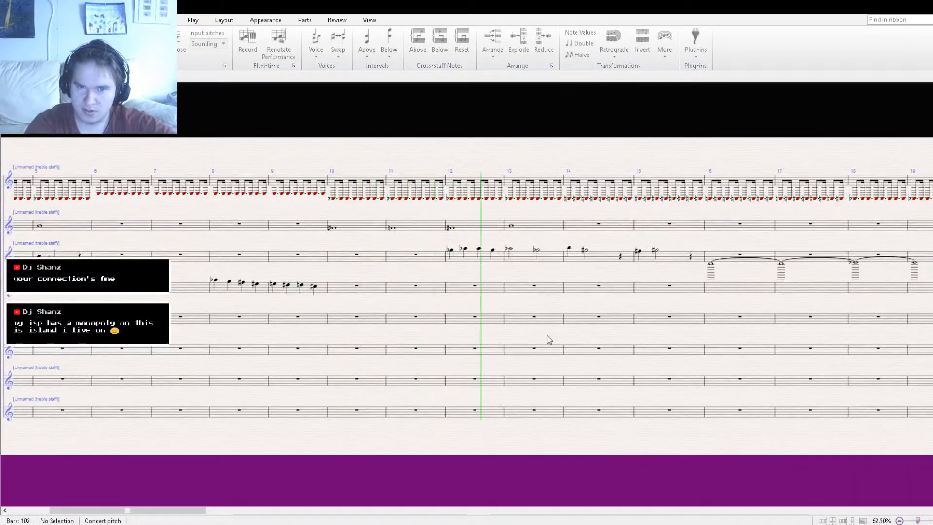
pyautogui.moveTo(611, 340); pyautogui.dragTo(272, 333)
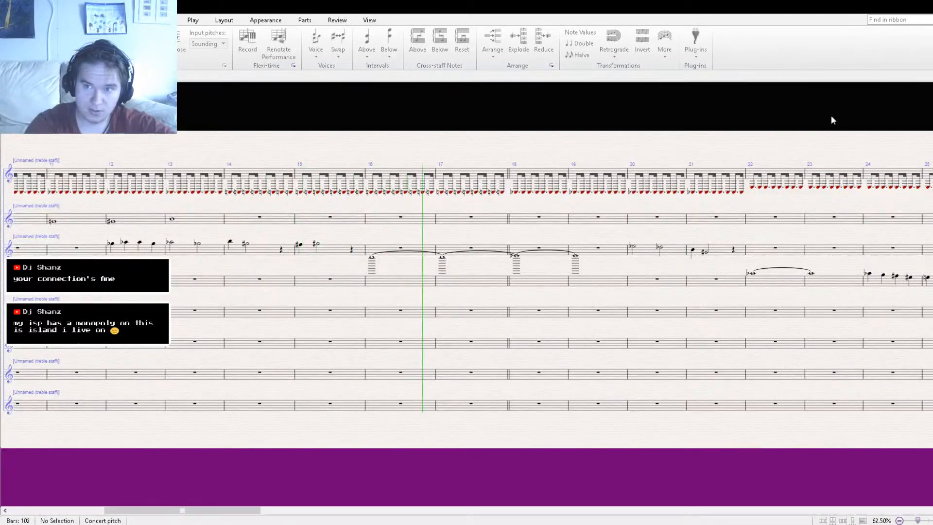
pyautogui.press('space')
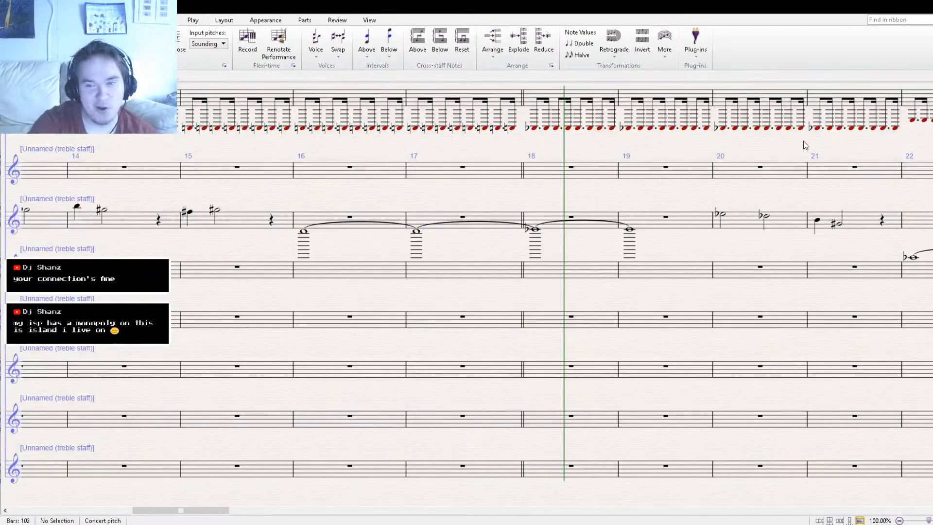
# - Move the playback line back into bar 17 and play the score on to bar 39
pyautogui.press(']')
pyautogui.press(']')
pyautogui.press('[')
pyautogui.press('[')
pyautogui.press('[')
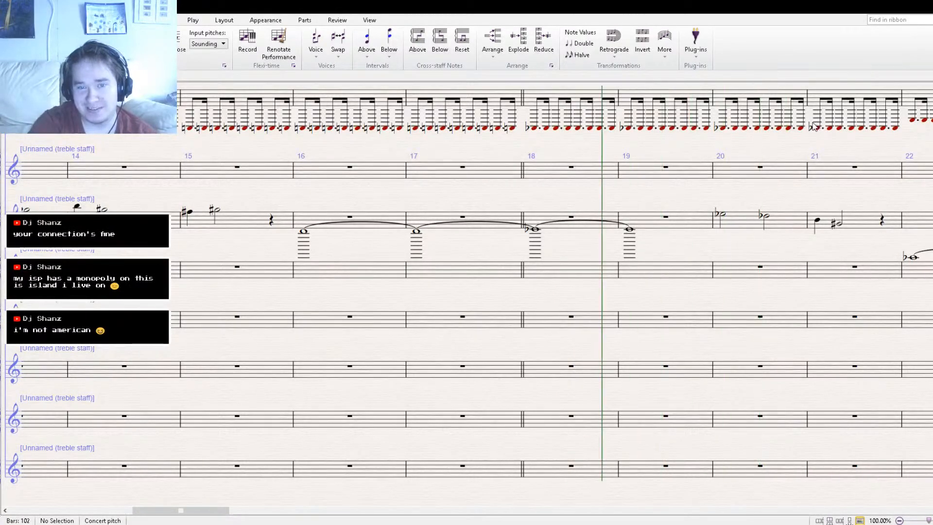
pyautogui.moveTo(711, 163); pyautogui.dragTo(579, 172)
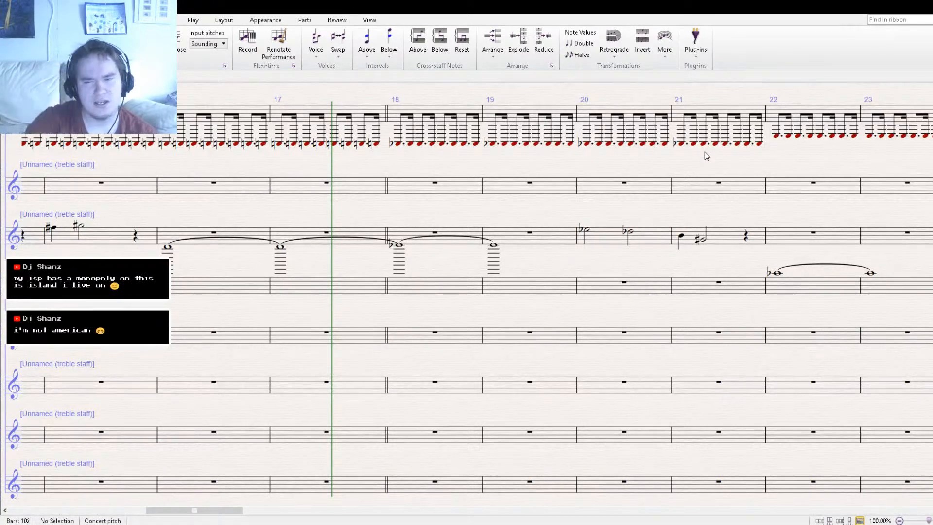
pyautogui.moveTo(695, 173); pyautogui.dragTo(569, 191)
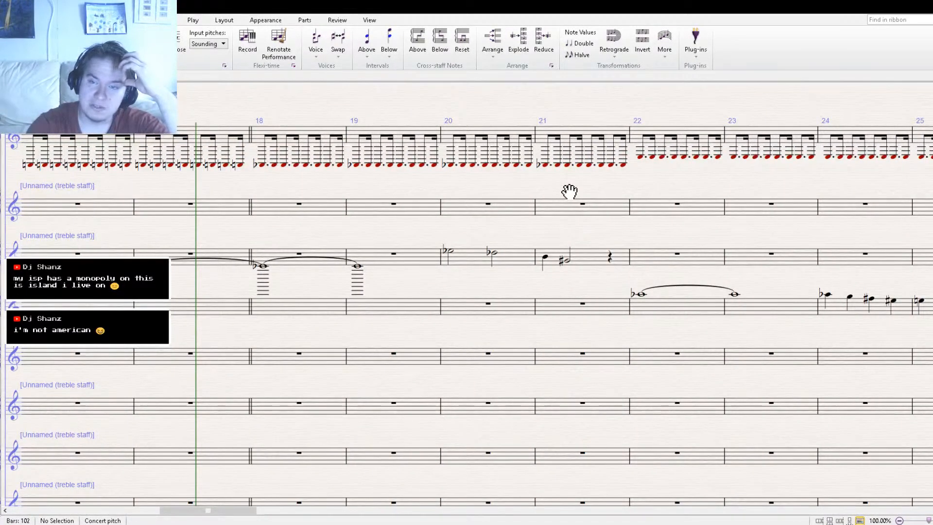
pyautogui.moveTo(565, 189); pyautogui.dragTo(547, 188)
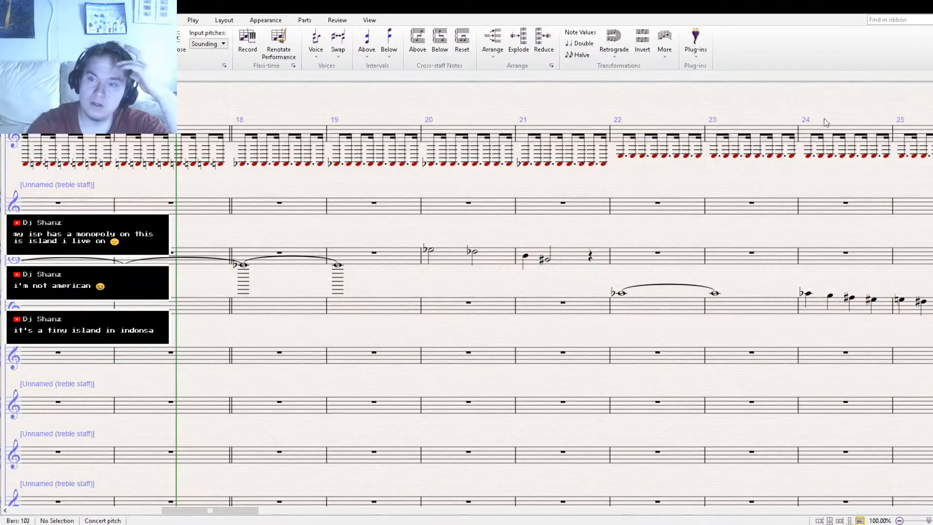
pyautogui.hotkey('ctrl', 'space')
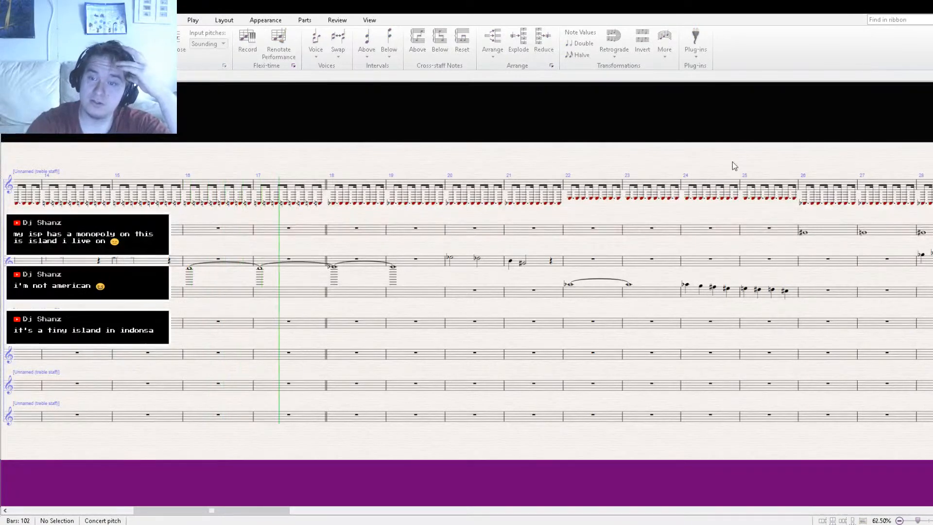
pyautogui.moveTo(688, 146); pyautogui.dragTo(523, 144)
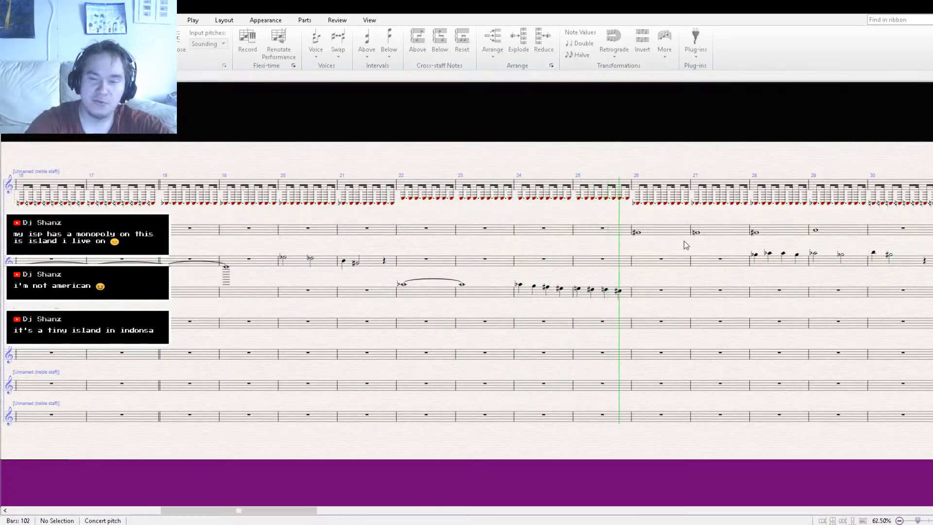
pyautogui.moveTo(683, 246); pyautogui.dragTo(488, 246)
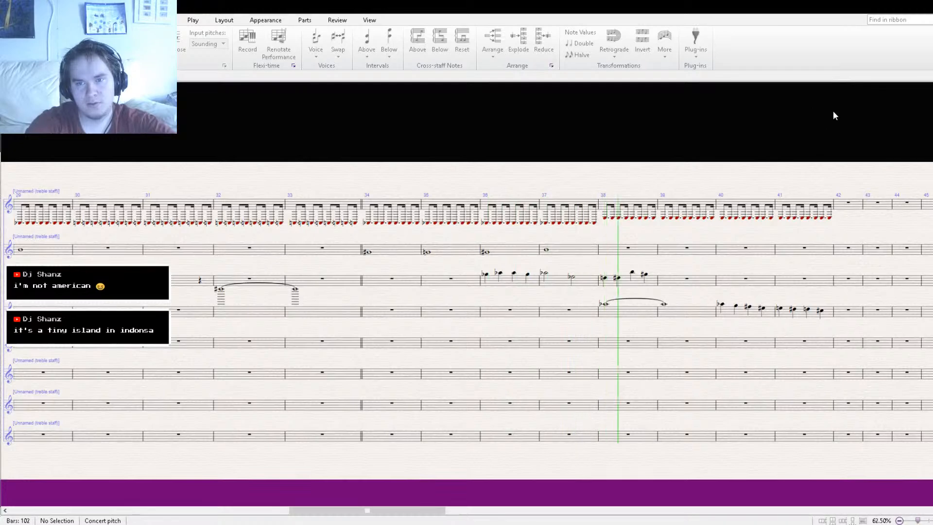
pyautogui.press('space')
pyautogui.moveTo(675, 249); pyautogui.dragTo(548, 250)
pyautogui.click(614, 261)
pyautogui.moveTo(666, 244); pyautogui.dragTo(518, 245)
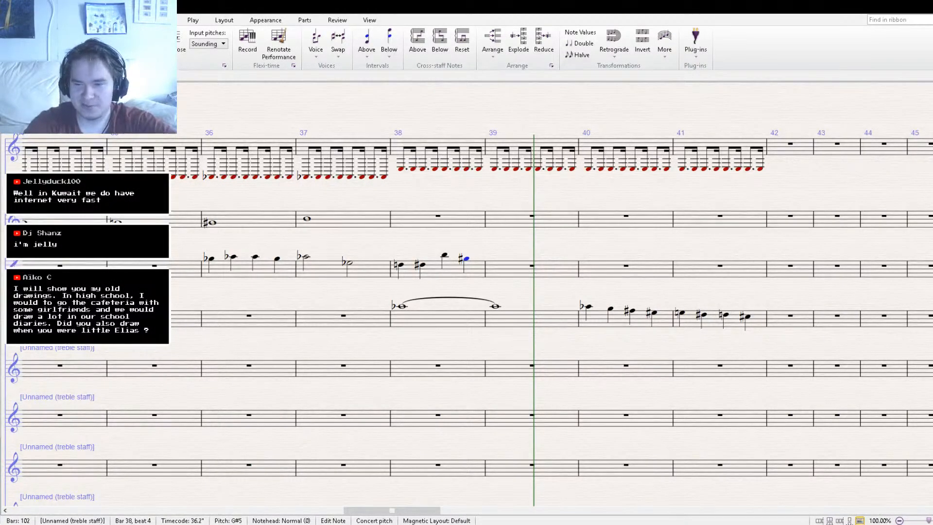
pyautogui.moveTo(197, 304); pyautogui.dragTo(443, 312)
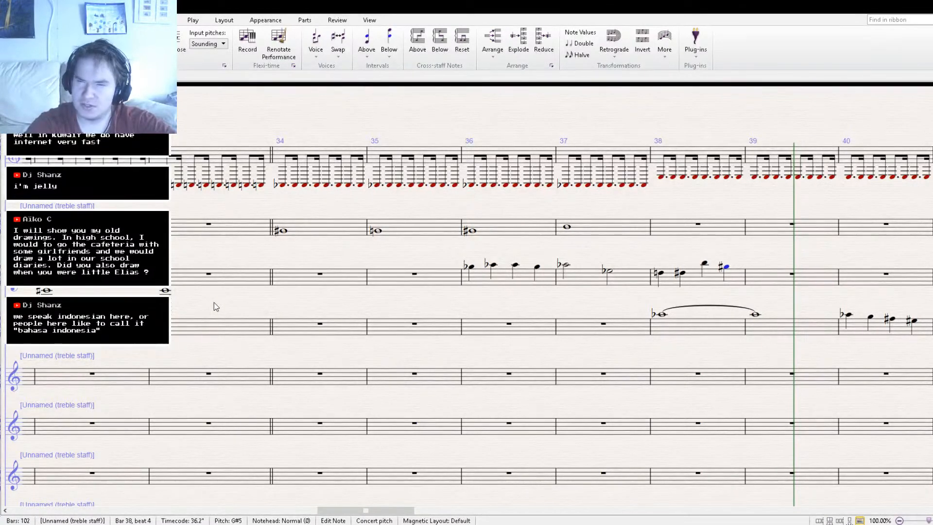
pyautogui.press('Escape')
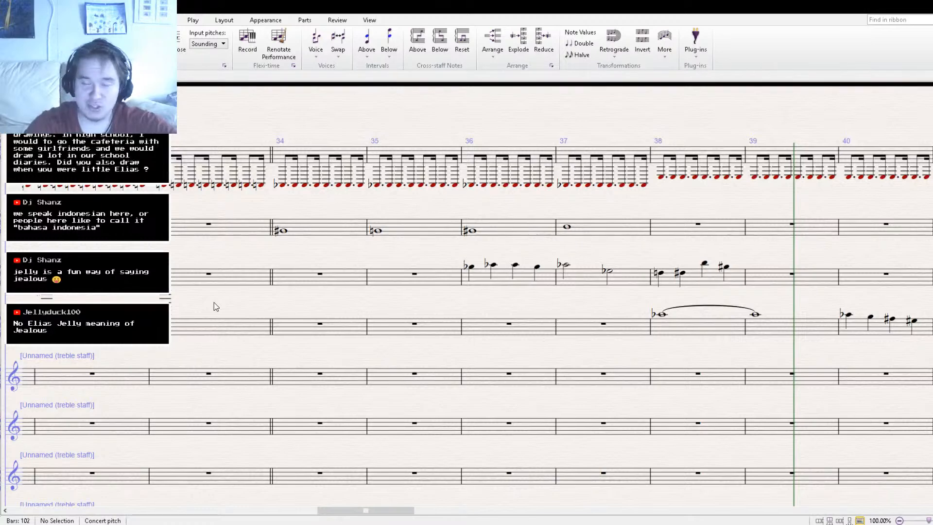
# - Move the playback line back to just before bar 33 and listen through the end of bar 41
pyautogui.moveTo(202, 249); pyautogui.dragTo(231, 298)
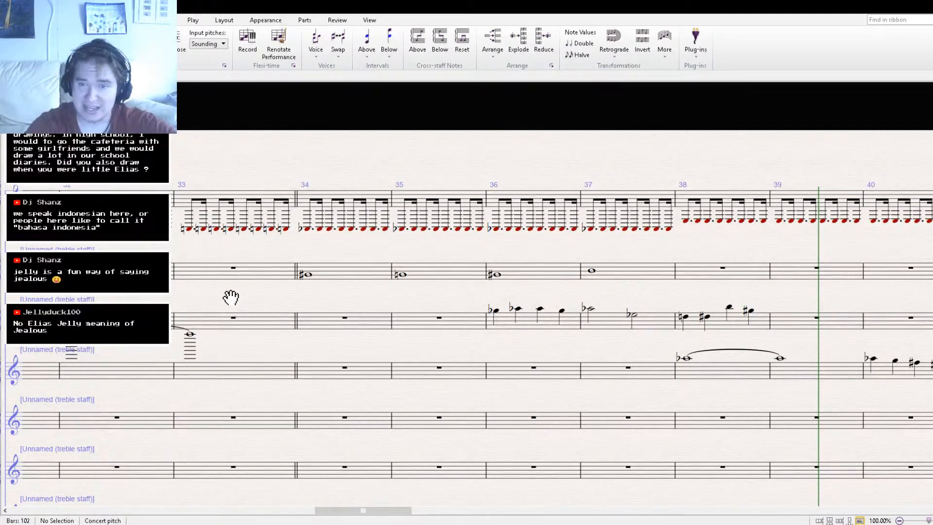
pyautogui.press('[')
pyautogui.press('[')
pyautogui.press('[')
pyautogui.press(']')
pyautogui.moveTo(747, 174); pyautogui.dragTo(427, 154)
pyautogui.moveTo(550, 153); pyautogui.dragTo(753, 162)
pyautogui.moveTo(253, 135); pyautogui.dragTo(395, 146)
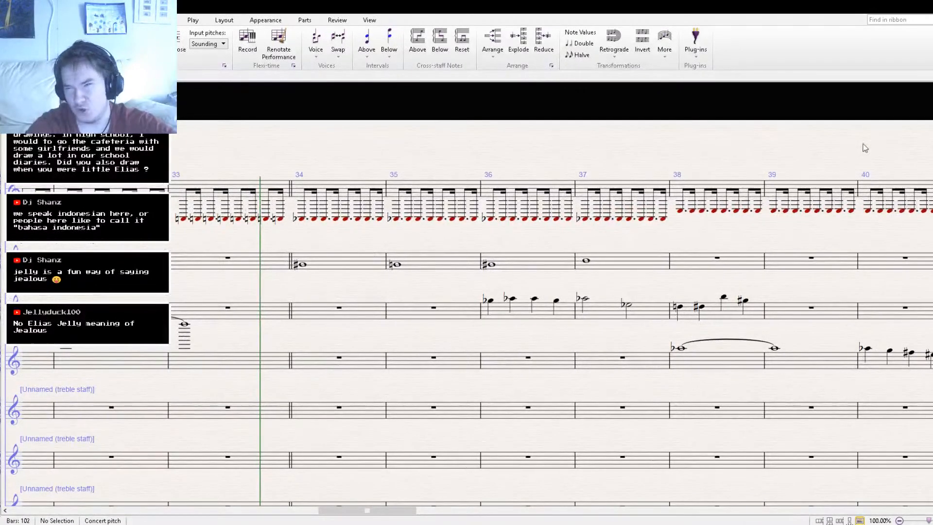
pyautogui.press('[')
pyautogui.press('[')
pyautogui.press('[')
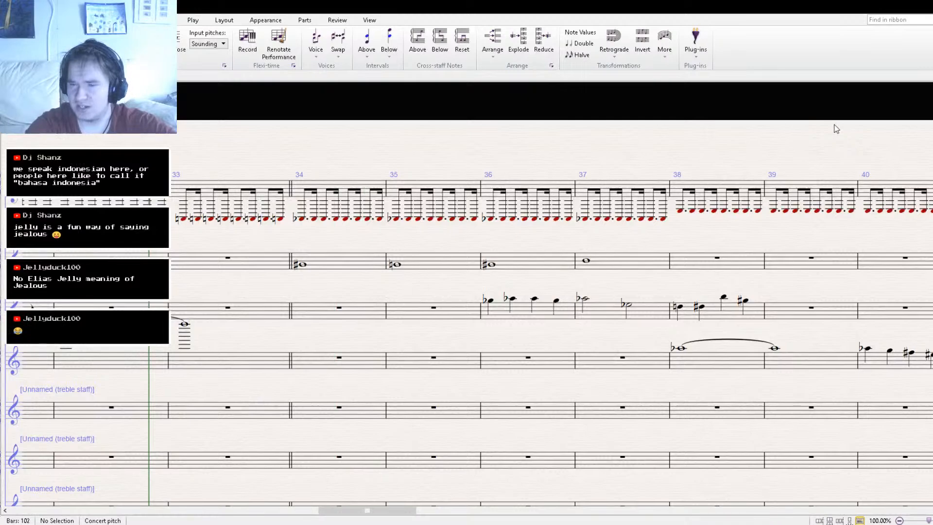
pyautogui.press('space')
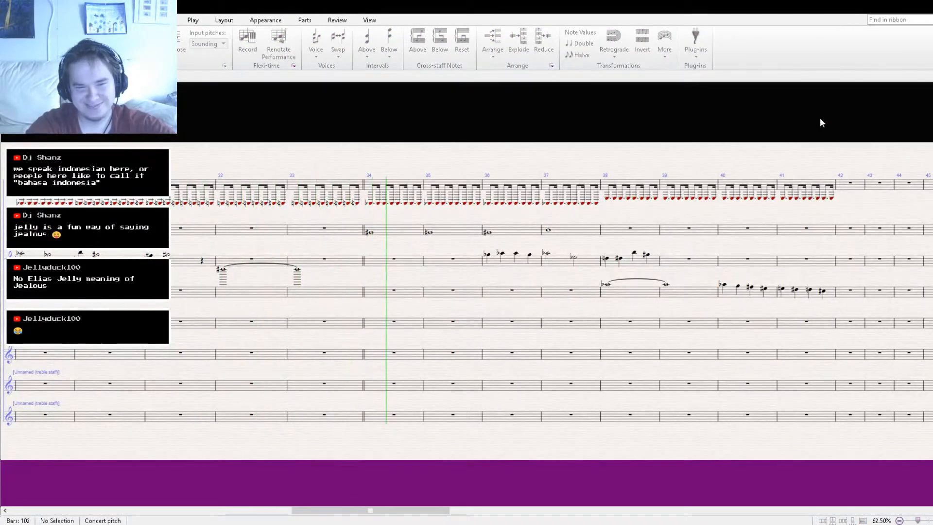
pyautogui.moveTo(569, 282); pyautogui.dragTo(380, 286)
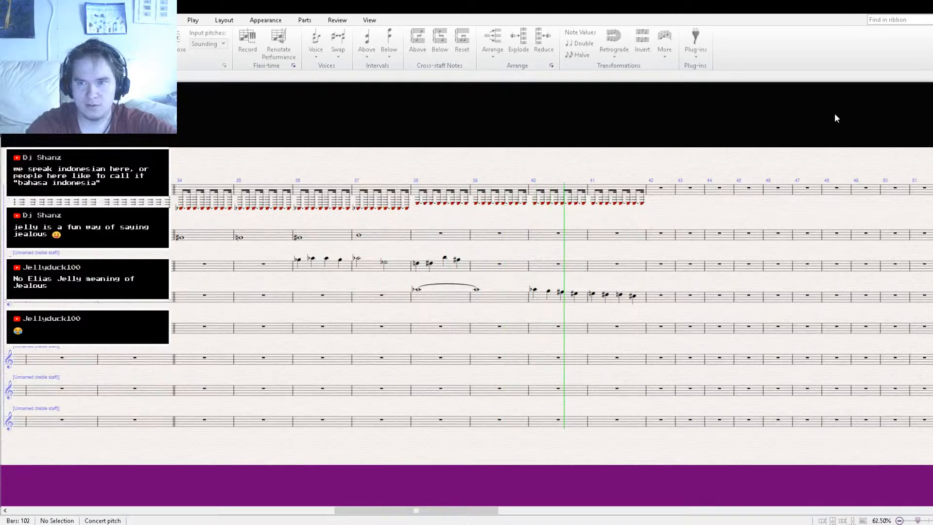
pyautogui.press('space')
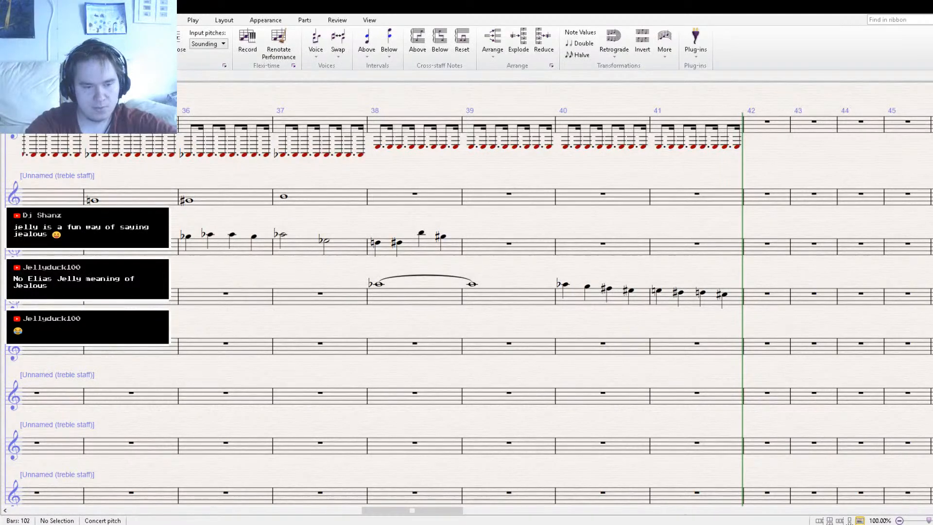
# - Copy the tied F#7 whole notes from bars 32–33 of the fourth staff into bars 40–41 of the second staff
pyautogui.moveTo(249, 289); pyautogui.dragTo(709, 293)
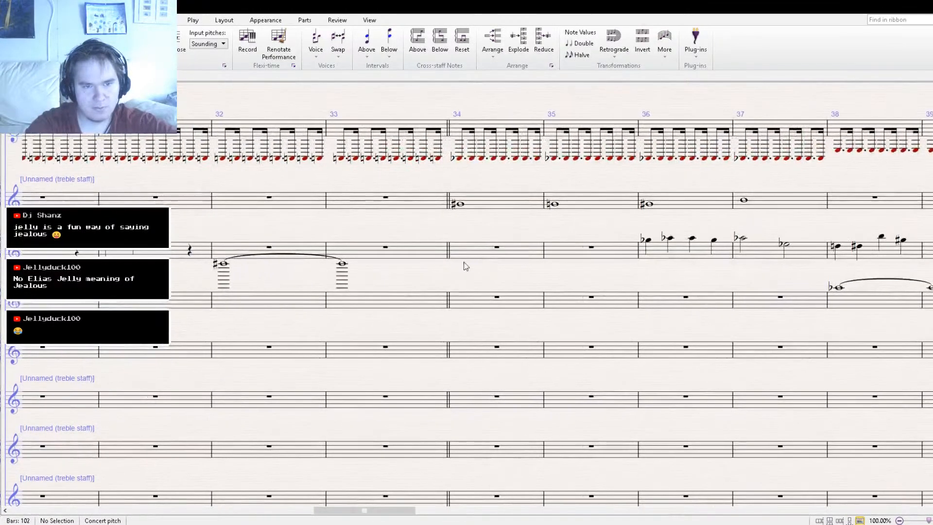
pyautogui.click(386, 310)
pyautogui.keyDown('shift'); pyautogui.click(281, 305); pyautogui.keyUp('shift')
pyautogui.hscroll(10, 532, 323)
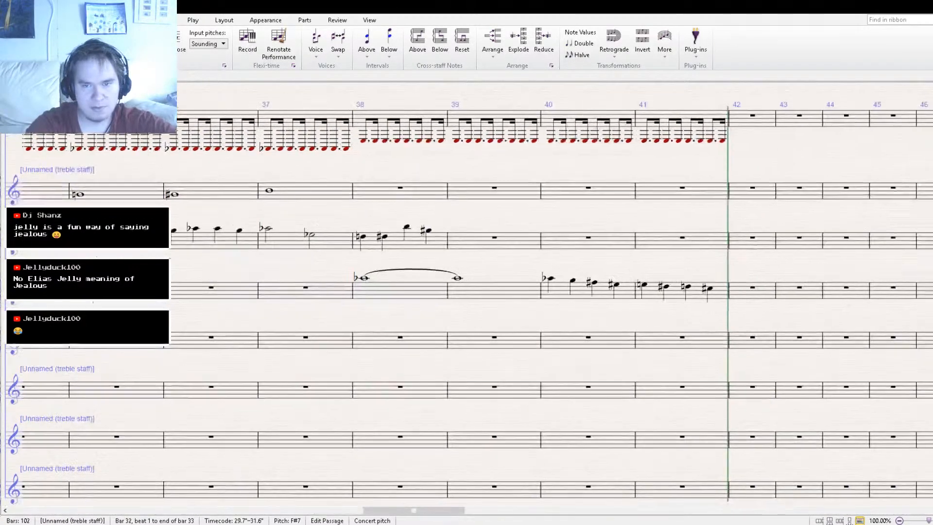
pyautogui.keyDown('alt'); pyautogui.click(458, 209); pyautogui.keyUp('alt')
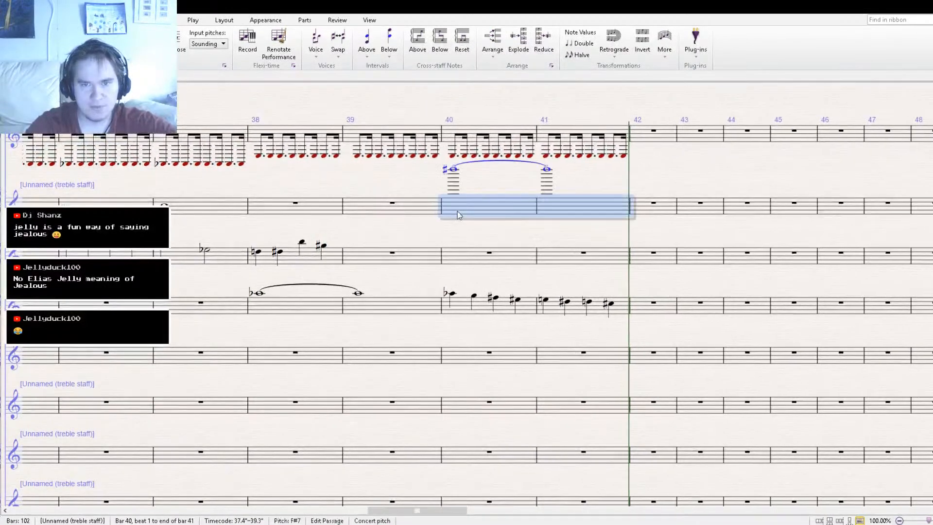
pyautogui.press('Escape')
# - Return the playback line to the start of the score and play the opening into bar 2
pyautogui.hotkey('ctrl', '[')
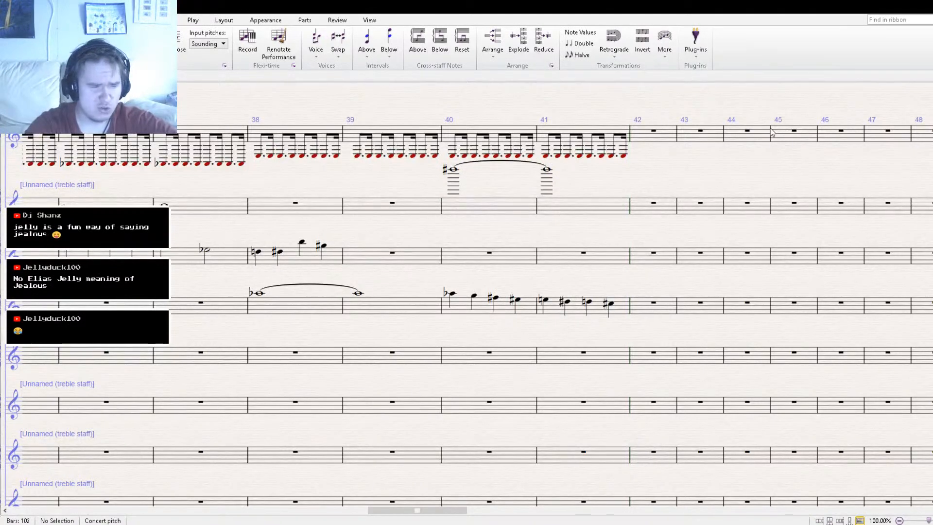
pyautogui.moveTo(311, 111); pyautogui.dragTo(753, 130)
pyautogui.moveTo(134, 131); pyautogui.dragTo(488, 137)
pyautogui.moveTo(168, 116); pyautogui.dragTo(416, 129)
pyautogui.moveTo(161, 148); pyautogui.dragTo(411, 144)
pyautogui.moveTo(129, 126); pyautogui.dragTo(366, 156)
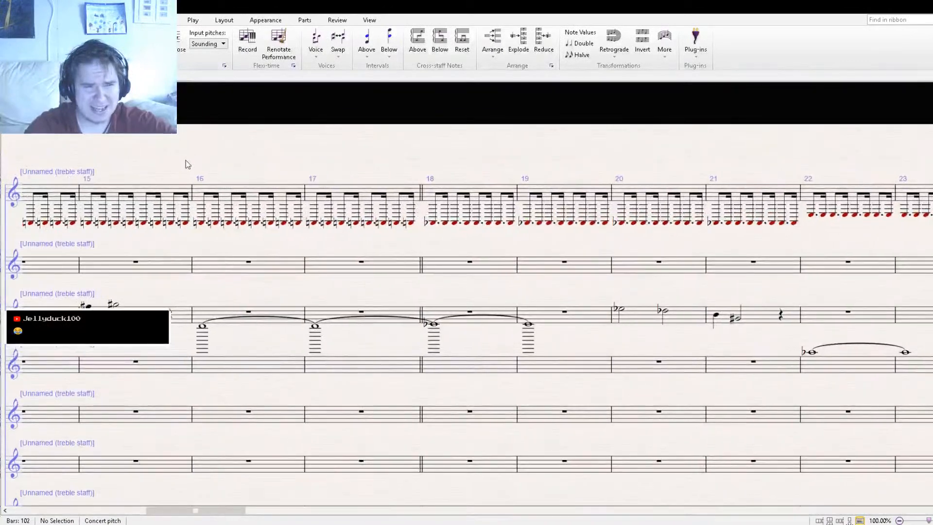
pyautogui.moveTo(185, 160); pyautogui.dragTo(371, 147)
pyautogui.moveTo(174, 141); pyautogui.dragTo(423, 152)
pyautogui.moveTo(156, 150); pyautogui.dragTo(349, 159)
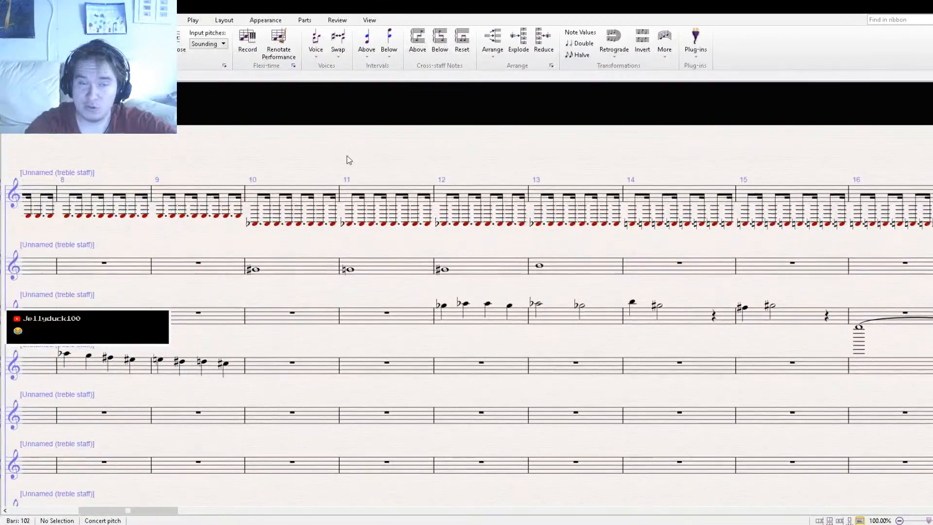
pyautogui.moveTo(187, 157); pyautogui.dragTo(575, 131)
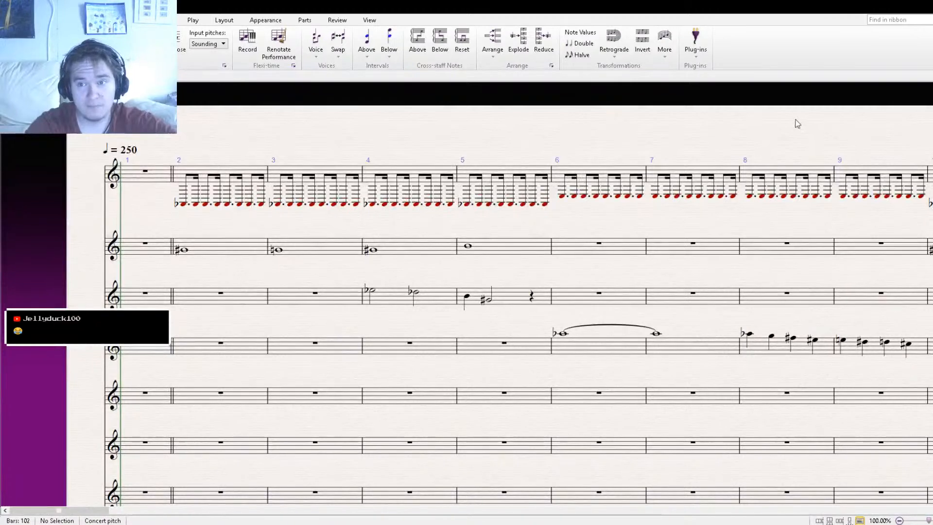
pyautogui.press('space')
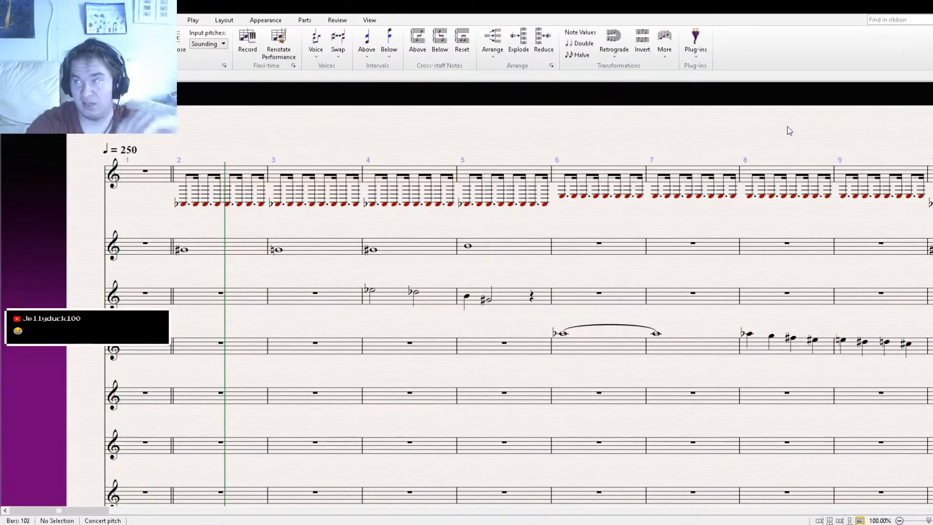
# - Move the playback line back into bar 1 and play the score up to bar 10
pyautogui.press('[')
pyautogui.press('[')
pyautogui.press('[')
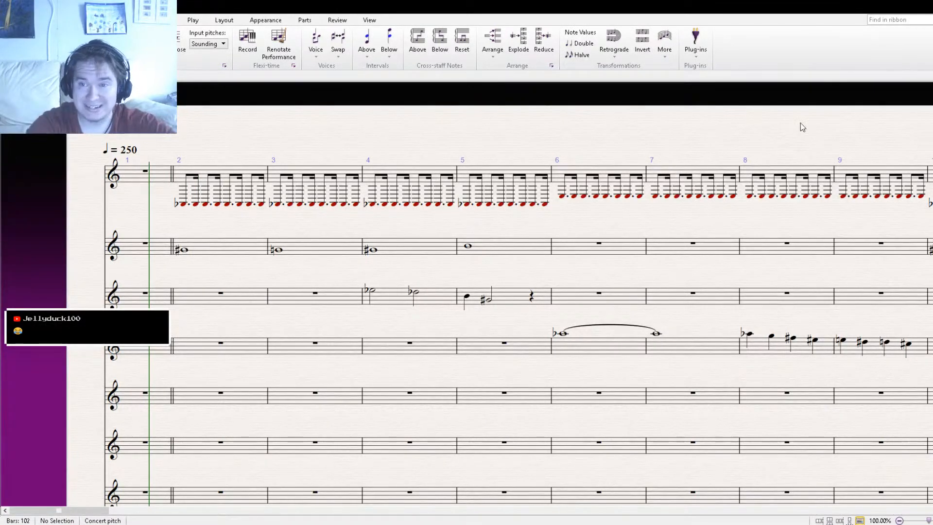
pyautogui.press('space')
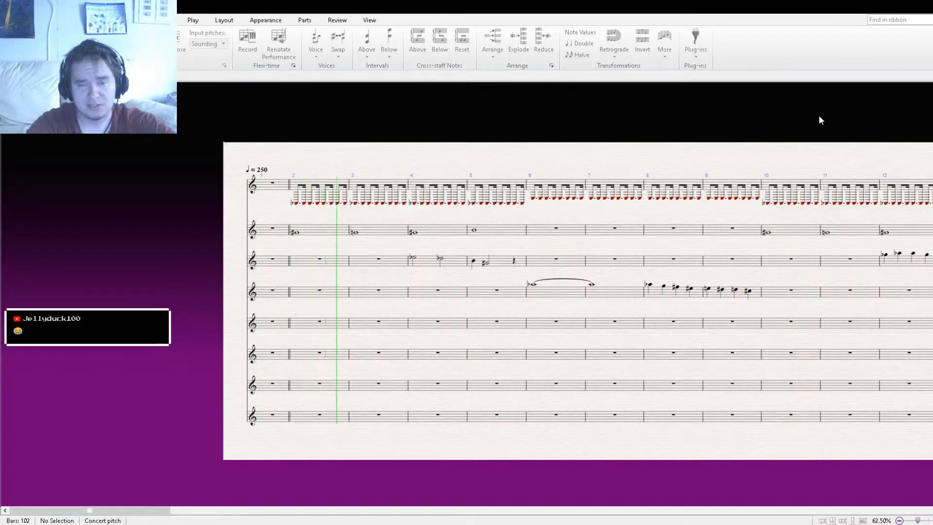
pyautogui.moveTo(646, 317); pyautogui.dragTo(533, 310)
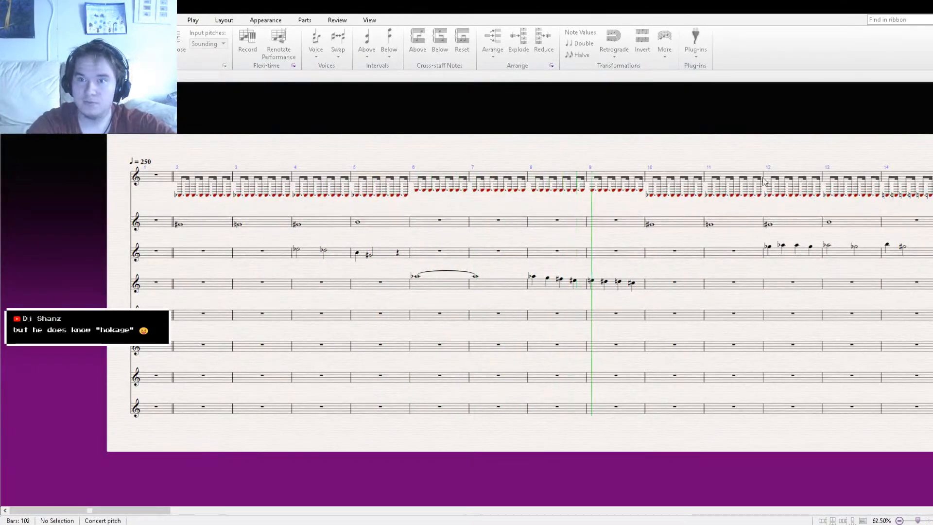
pyautogui.press('space')
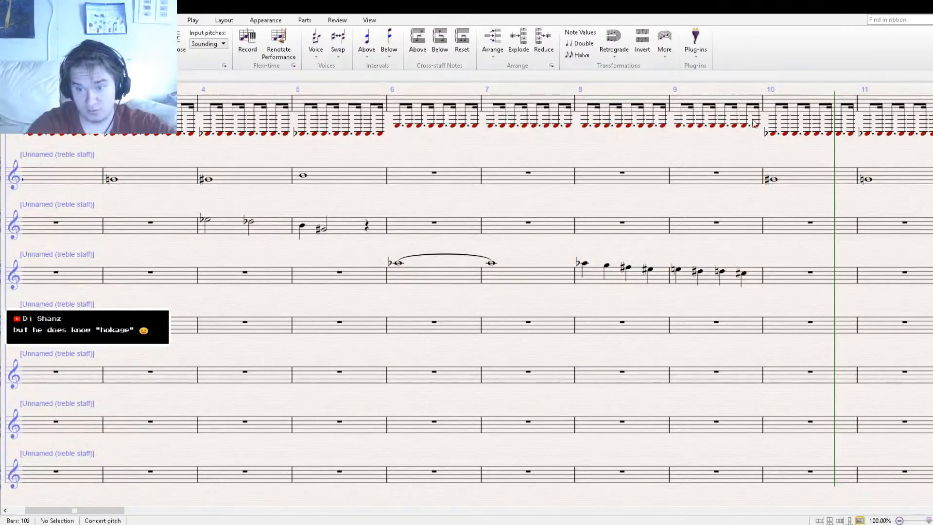
# - Move the playback line back into bar 7 and play the score on to bar 34
pyautogui.moveTo(673, 207); pyautogui.dragTo(533, 210)
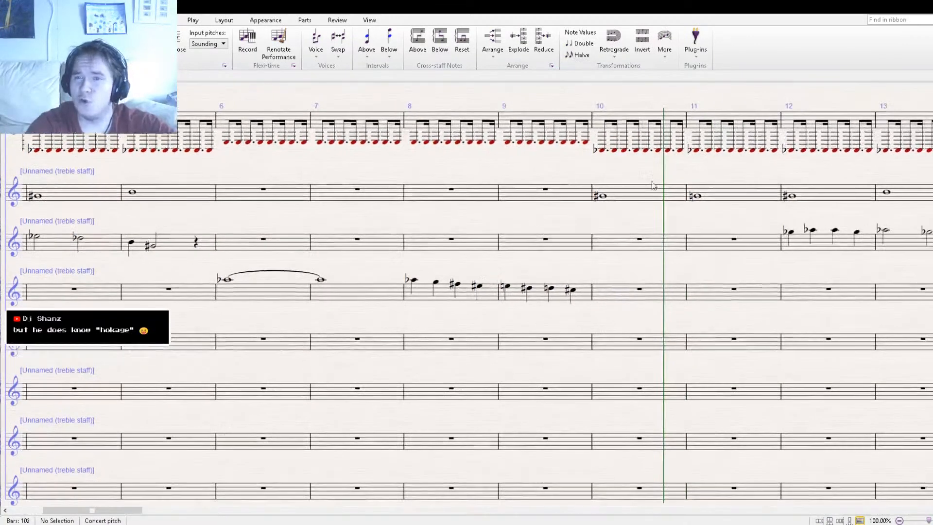
pyautogui.press('[')
pyautogui.press('[')
pyautogui.press('[')
pyautogui.press('[')
pyautogui.press('[')
pyautogui.press('[')
pyautogui.press('[')
pyautogui.press('[')
pyautogui.press('[')
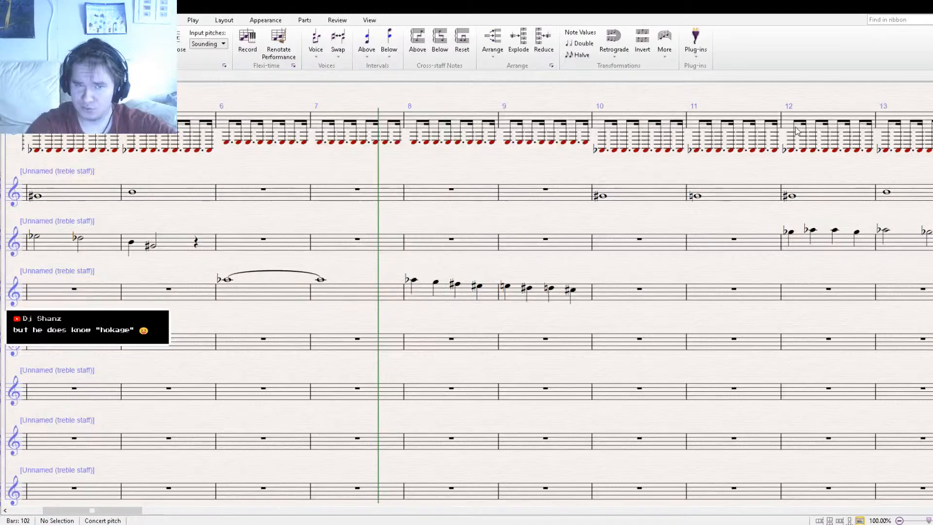
pyautogui.moveTo(602, 222); pyautogui.dragTo(500, 248)
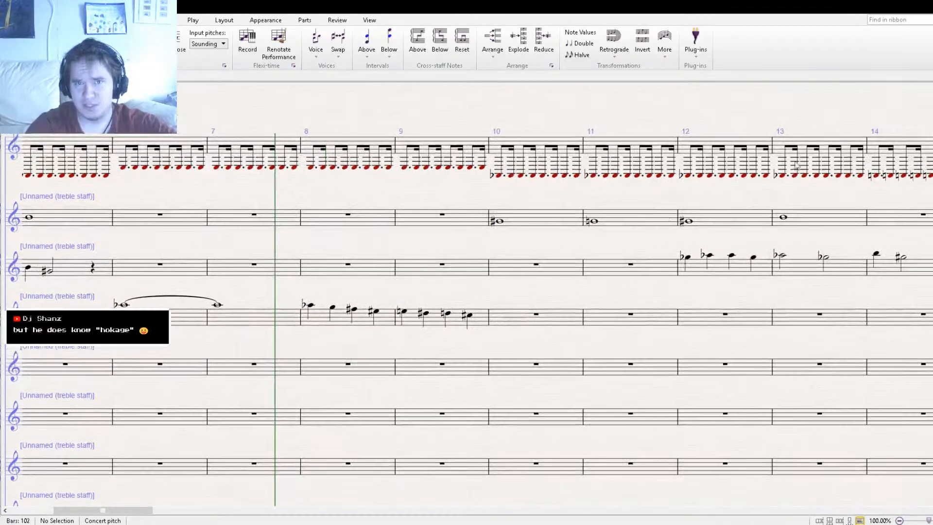
pyautogui.press('space')
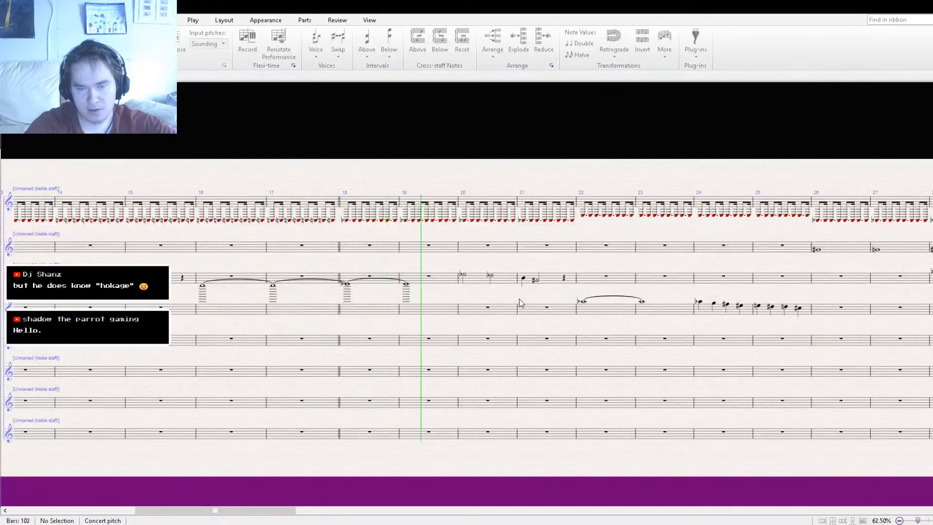
pyautogui.moveTo(554, 296); pyautogui.dragTo(343, 308)
pyautogui.moveTo(677, 313); pyautogui.dragTo(469, 316)
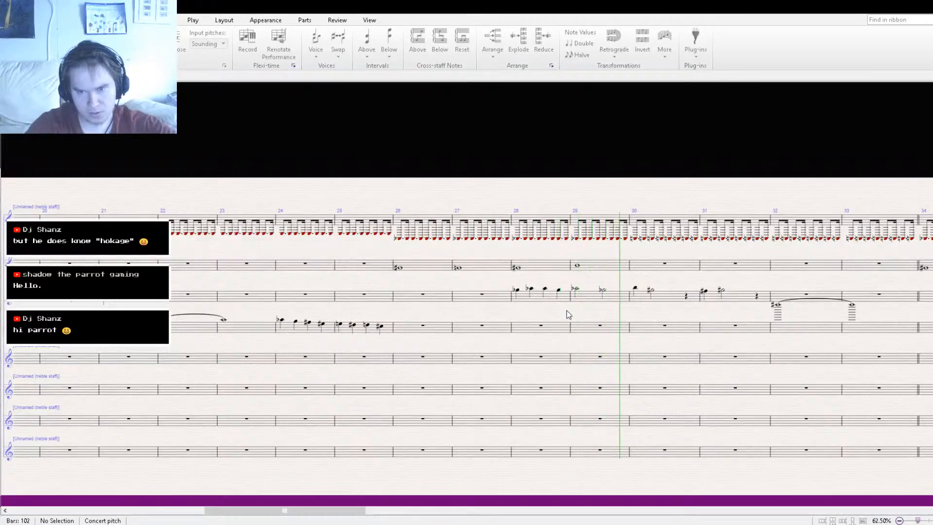
pyautogui.moveTo(624, 311); pyautogui.dragTo(396, 316)
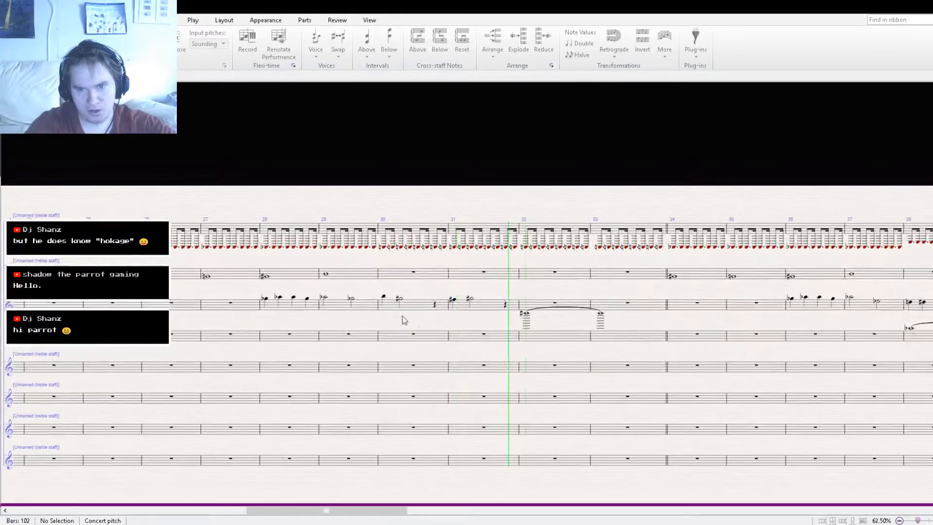
pyautogui.press('space')
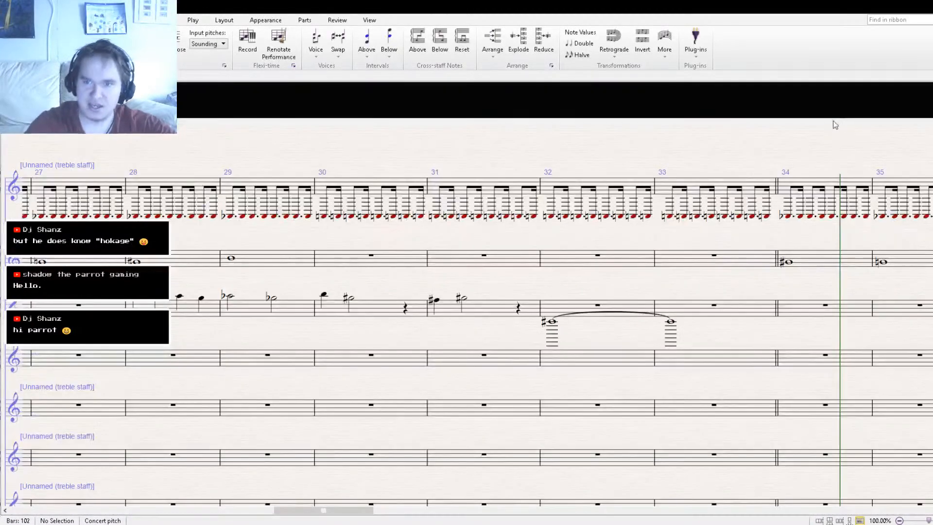
# - Move the playback line back to before bar 28 and listen through the end of bar 41, pausing in bar 31
pyautogui.press('[')
pyautogui.press('[')
pyautogui.press('[')
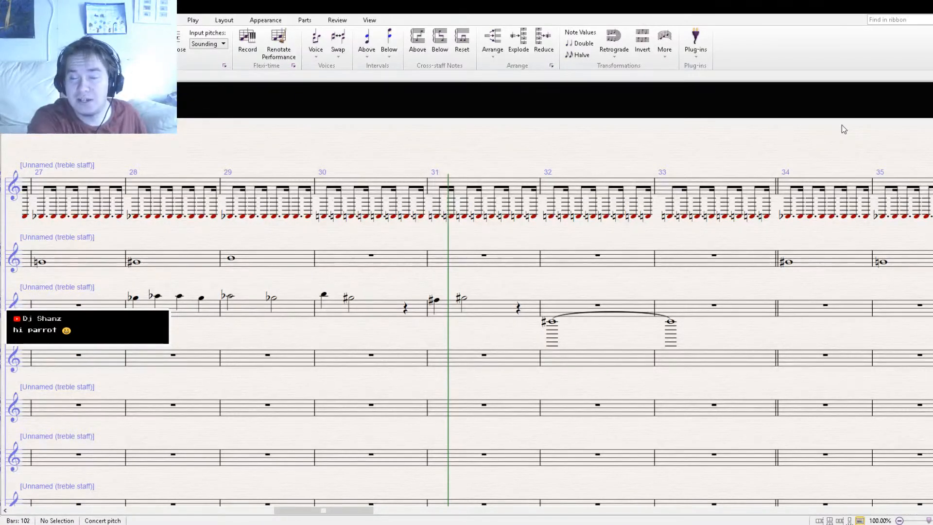
pyautogui.moveTo(725, 302); pyautogui.dragTo(334, 233)
pyautogui.moveTo(681, 227); pyautogui.dragTo(833, 265)
pyautogui.moveTo(329, 266); pyautogui.dragTo(495, 257)
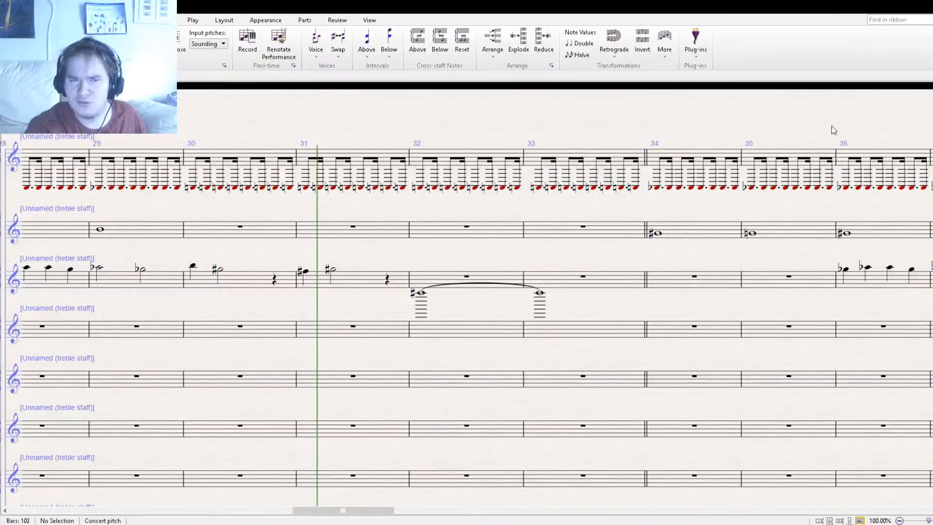
pyautogui.press('[')
pyautogui.press('[')
pyautogui.press('[')
pyautogui.press('[')
pyautogui.press('[')
pyautogui.press('[')
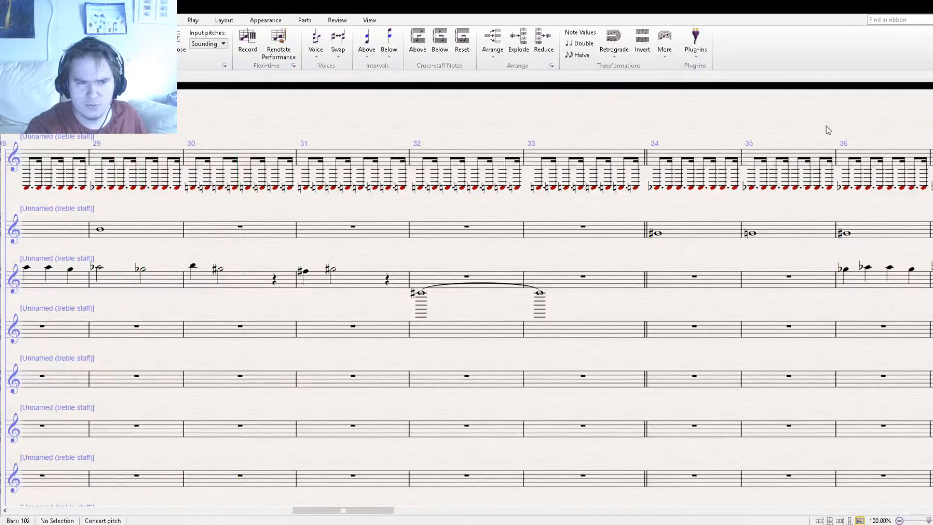
pyautogui.moveTo(308, 202); pyautogui.dragTo(356, 202)
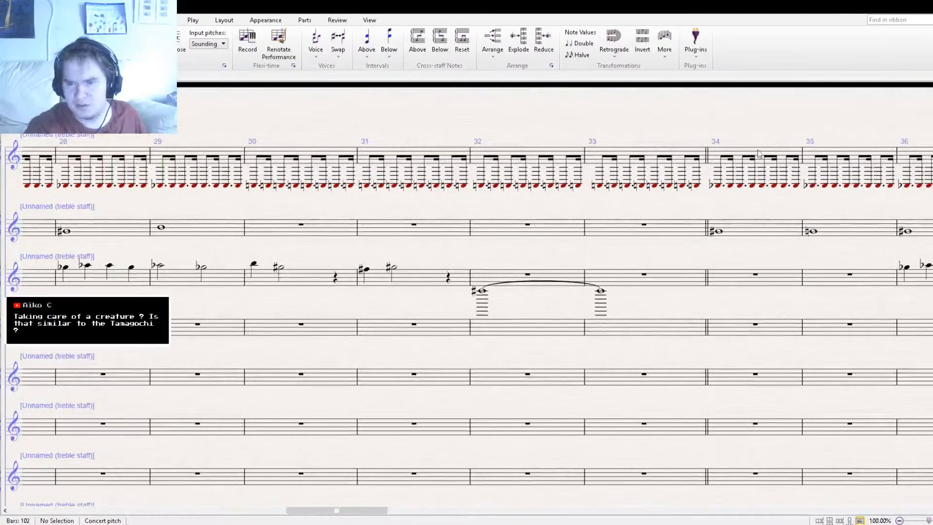
pyautogui.press('space')
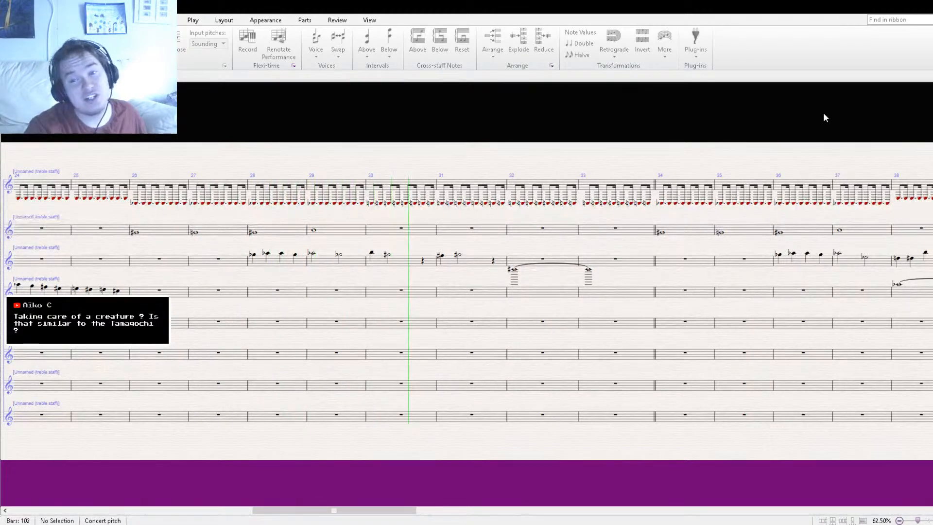
pyautogui.press('space')
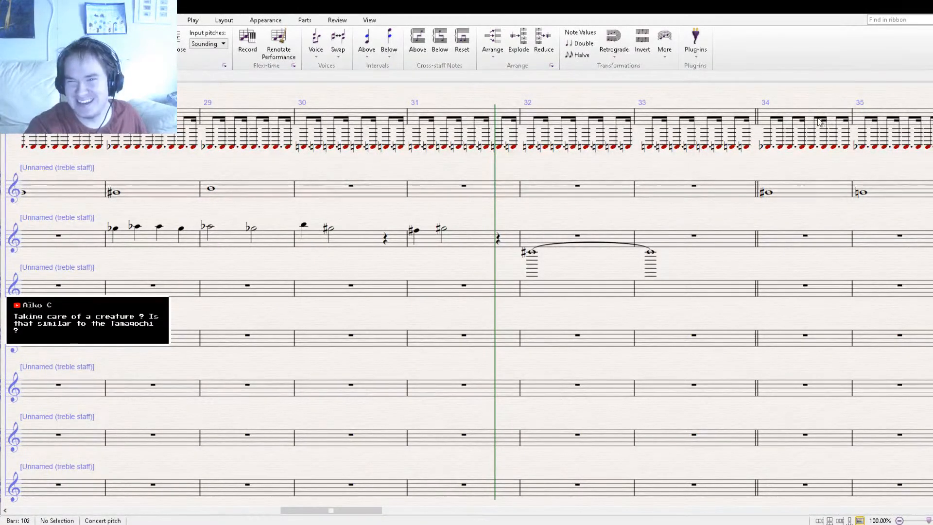
pyautogui.press('space')
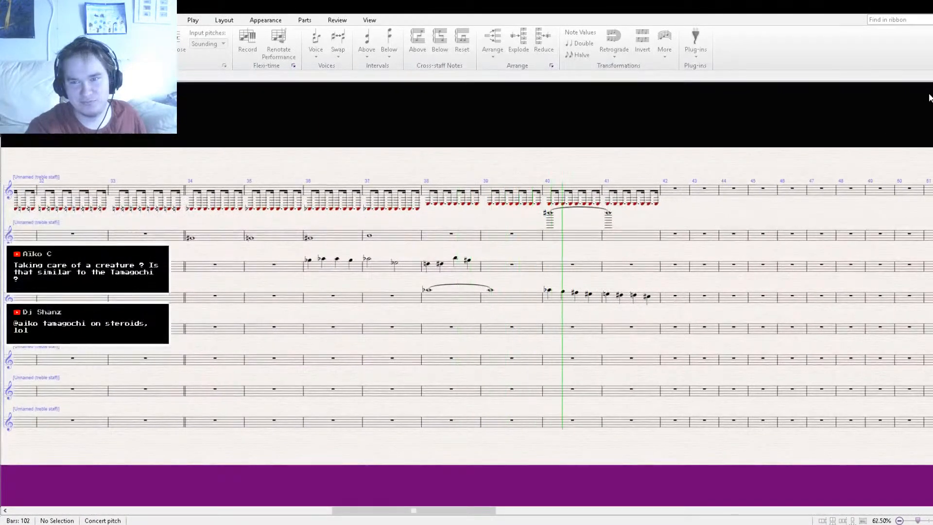
pyautogui.press('space')
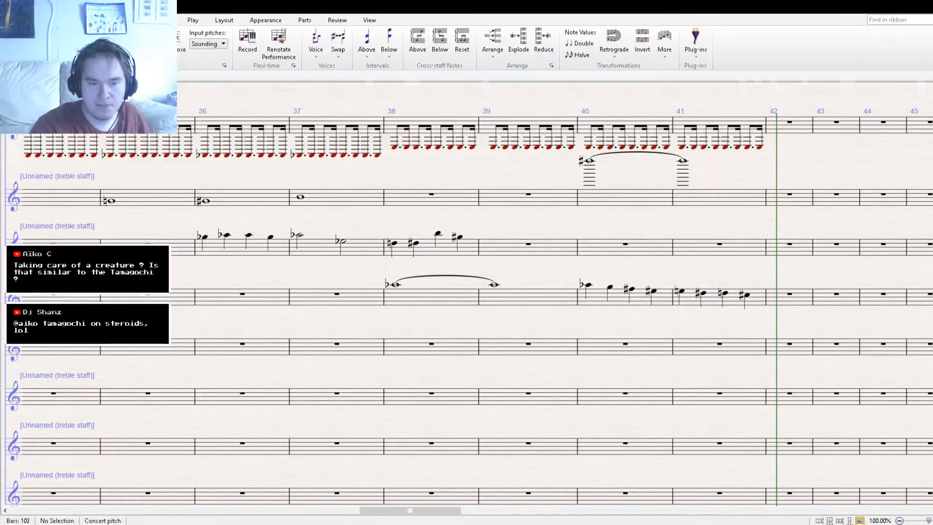
# - Copy bars 26–29 of the top six staves into bars 42–45
pyautogui.moveTo(318, 332); pyautogui.dragTo(916, 337)
pyautogui.moveTo(226, 335); pyautogui.dragTo(431, 329)
pyautogui.click(340, 242)
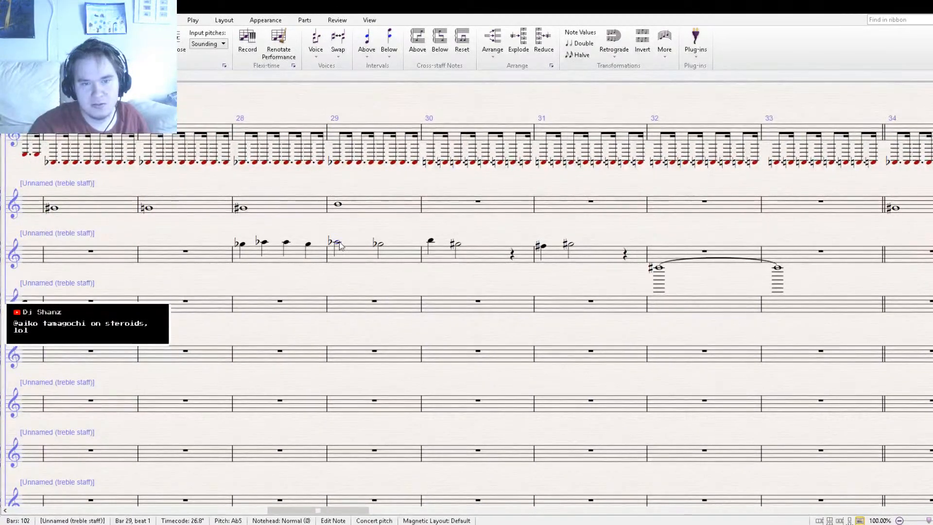
pyautogui.moveTo(457, 289); pyautogui.dragTo(497, 311)
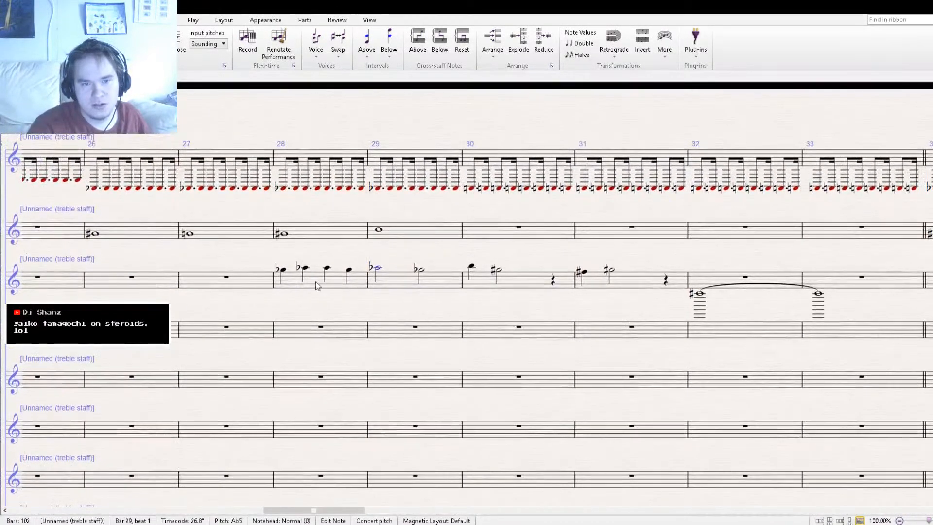
pyautogui.moveTo(307, 358); pyautogui.dragTo(502, 306)
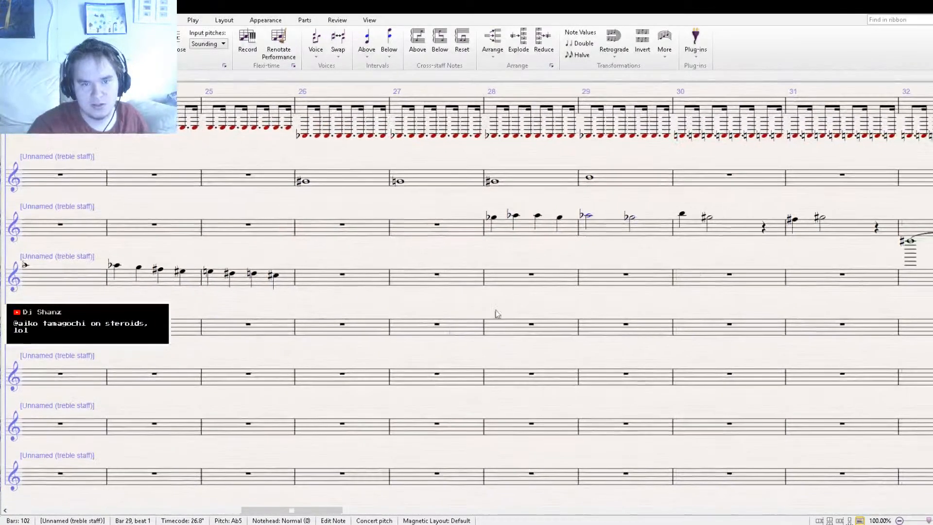
pyautogui.click(345, 378)
pyautogui.moveTo(624, 359); pyautogui.dragTo(426, 408)
pyautogui.keyDown('shift'); pyautogui.click(442, 147); pyautogui.keyUp('shift')
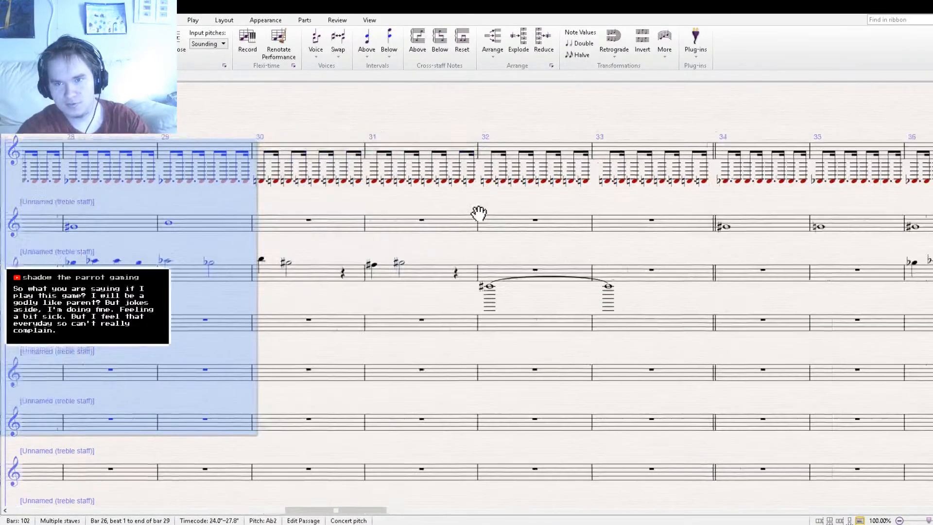
pyautogui.moveTo(695, 213); pyautogui.dragTo(11, 178)
pyautogui.click(538, 118)
pyautogui.hotkey('ctrl', 'v')
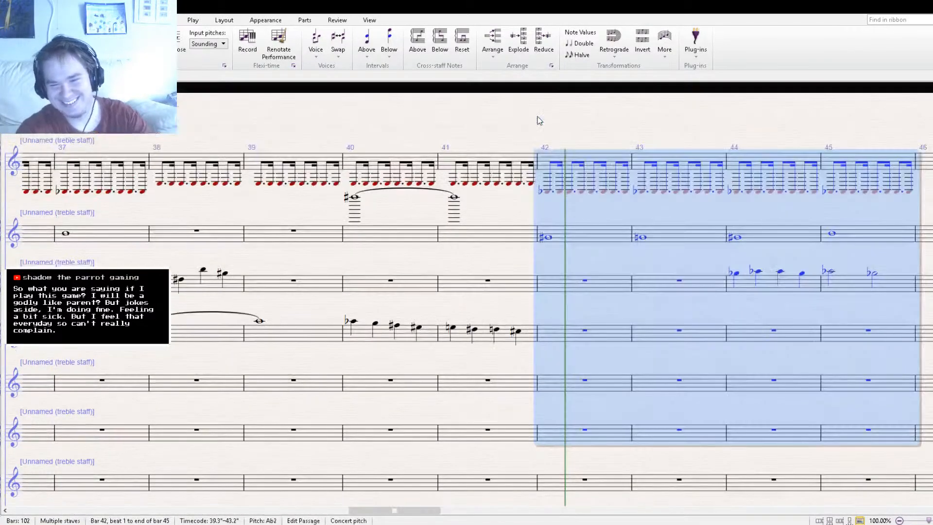
pyautogui.click(569, 216)
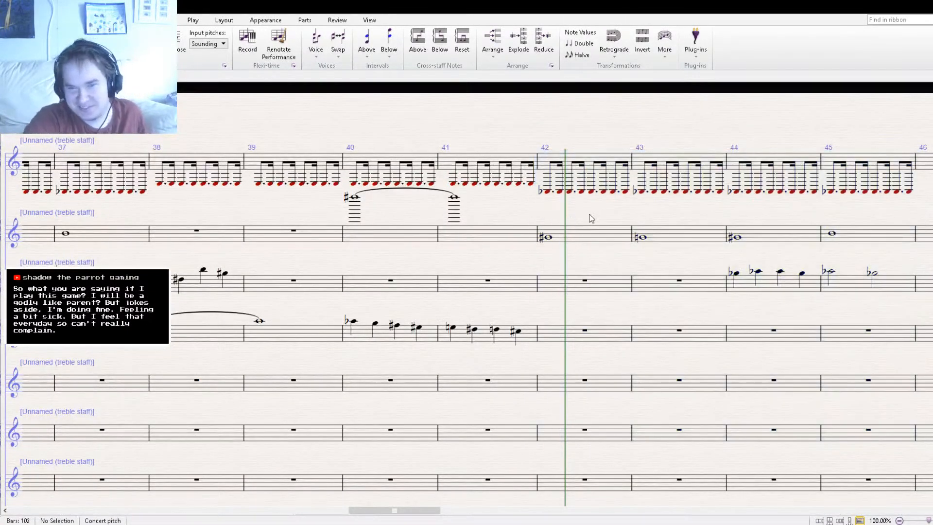
# - Add a double barline between bars 41 and 42
pyautogui.moveTo(589, 216); pyautogui.dragTo(573, 218)
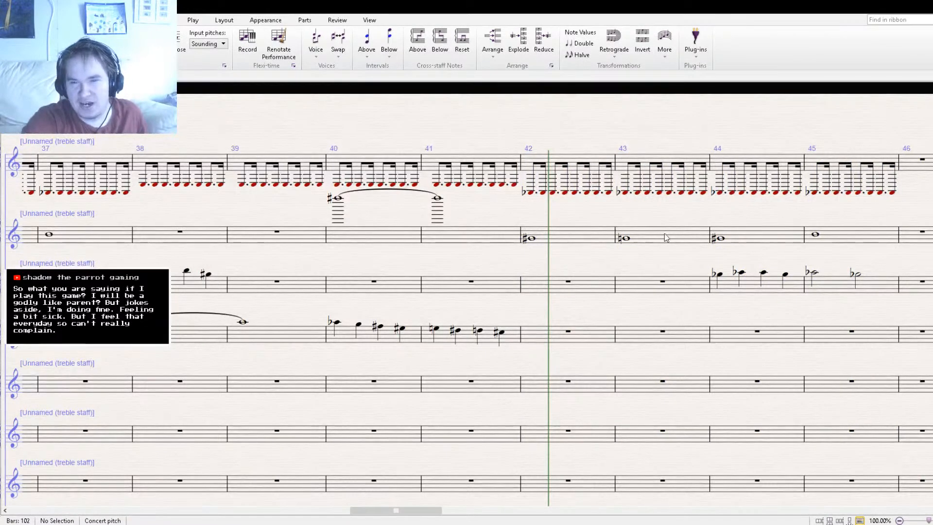
pyautogui.click(522, 173)
pyautogui.click(499, 209)
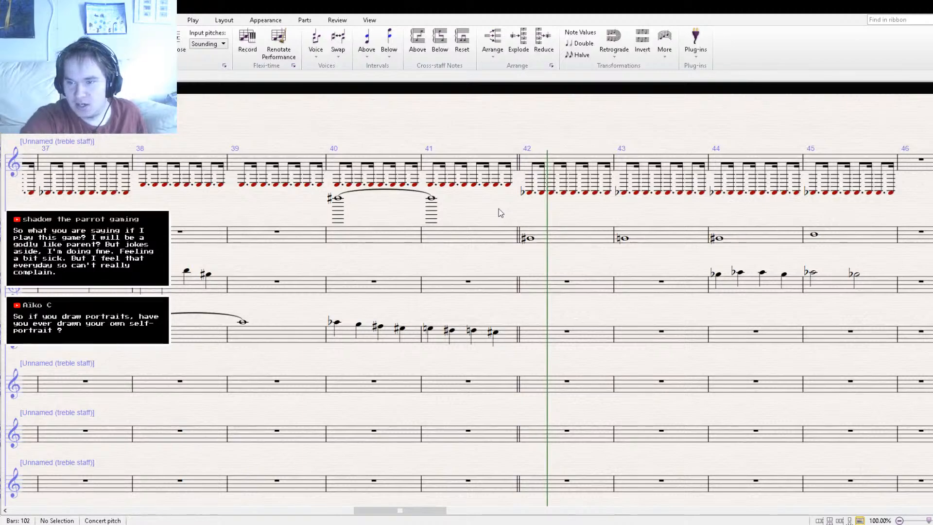
# - Move the playback line back to the start of bar 37 and play the score on to bar 45
pyautogui.moveTo(540, 214); pyautogui.dragTo(440, 210)
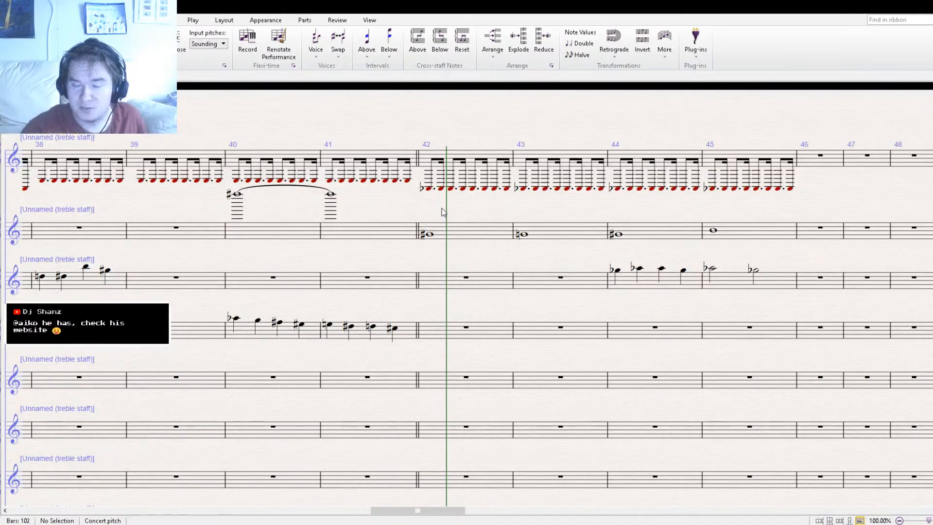
pyautogui.moveTo(358, 139); pyautogui.dragTo(536, 135)
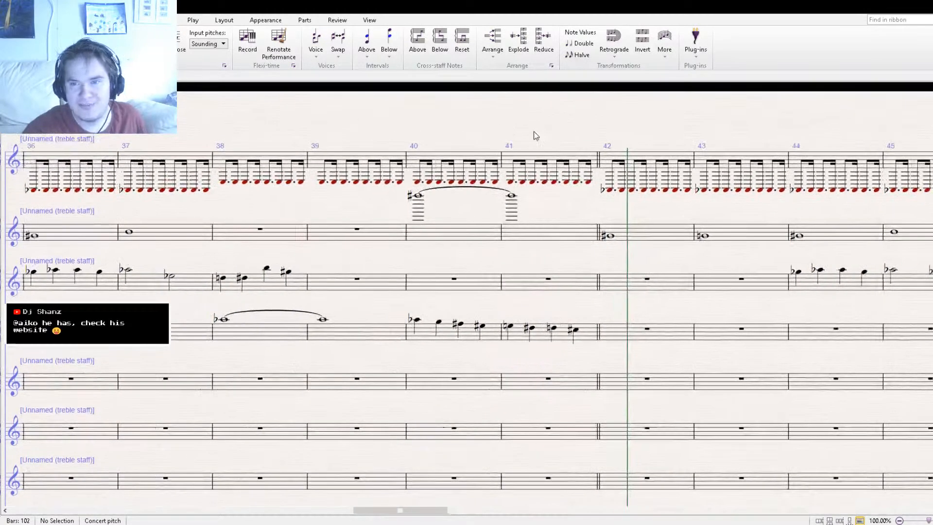
pyautogui.press('[')
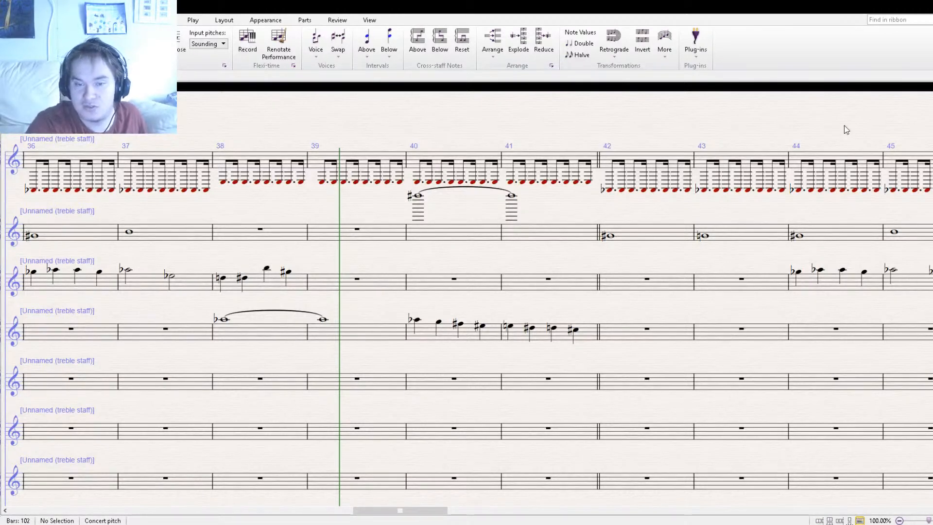
pyautogui.press('[')
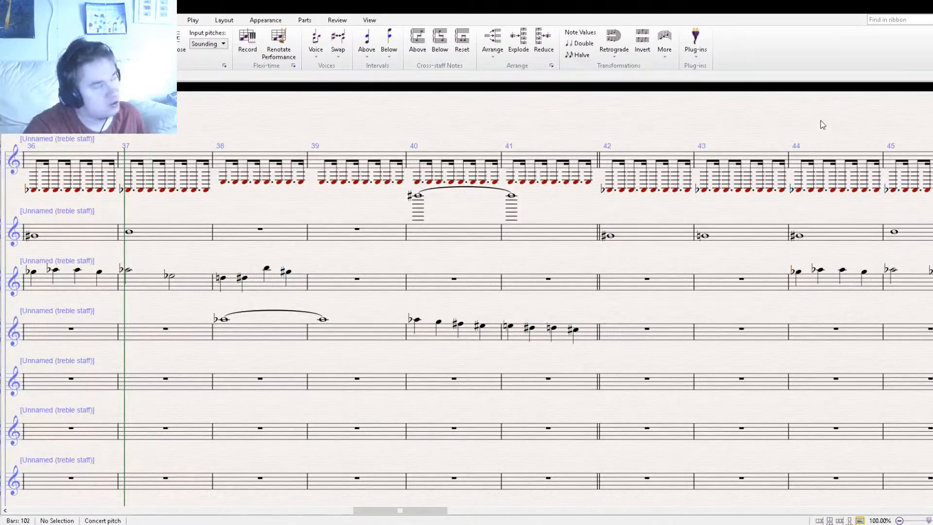
pyautogui.press('space')
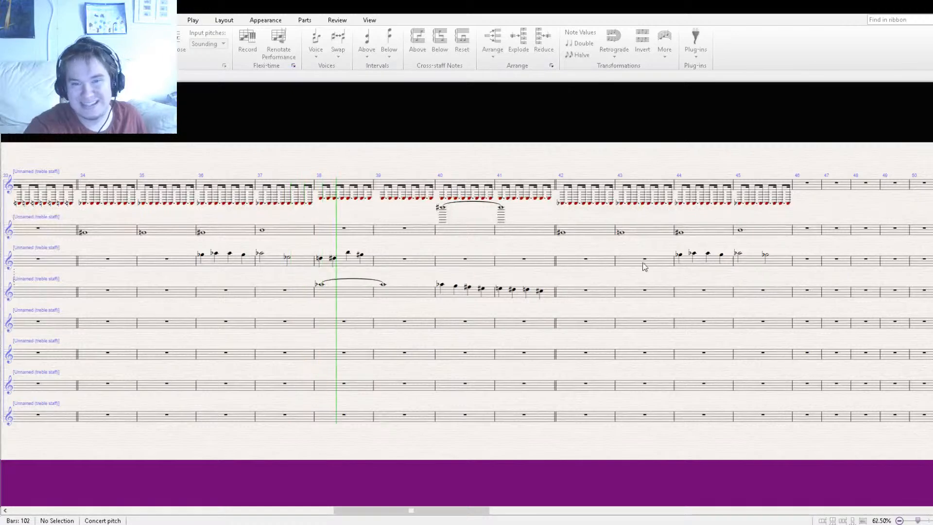
pyautogui.moveTo(652, 276); pyautogui.dragTo(390, 281)
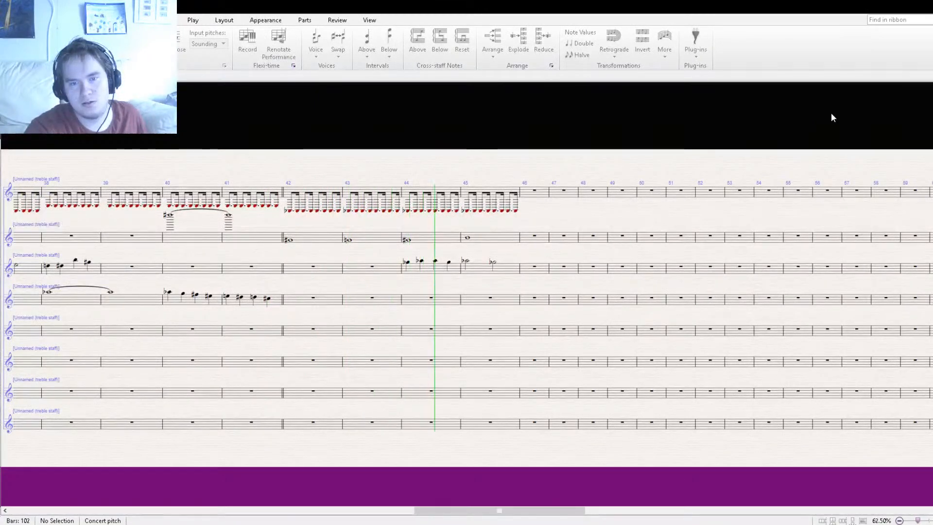
# - Add two half notes, A-flat 5 and E-flat 5, to bar 46 of the third staff
pyautogui.hotkey('ctrl', '=')
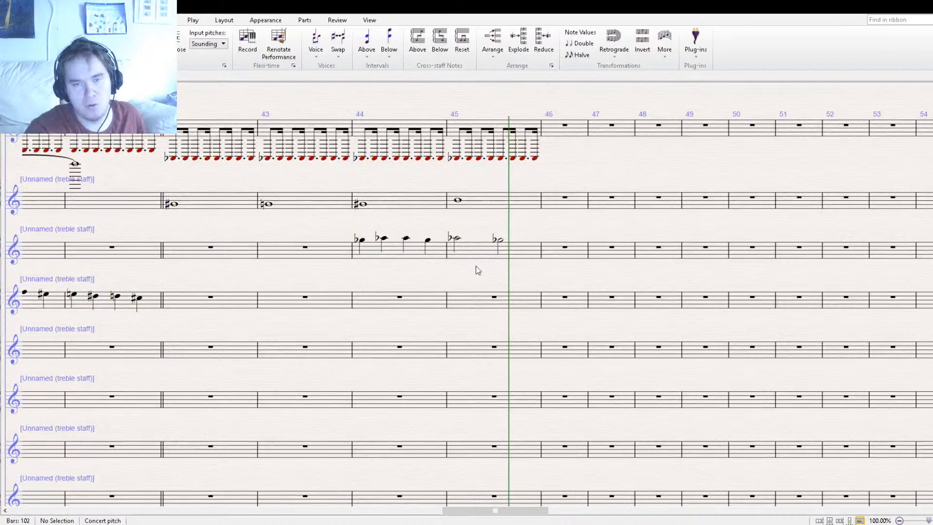
pyautogui.click(456, 239)
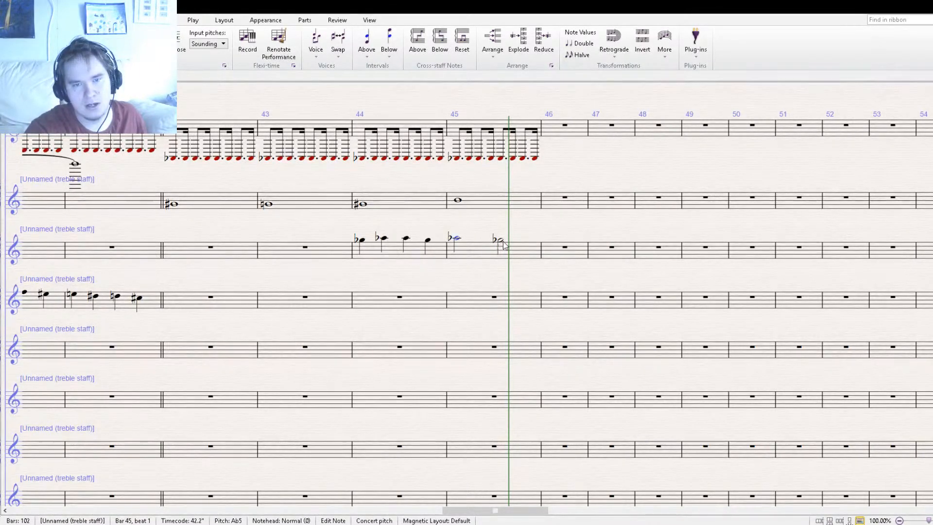
pyautogui.keyDown('alt'); pyautogui.click(558, 252); pyautogui.keyUp('alt')
pyautogui.click(552, 239)
pyautogui.keyDown('alt'); pyautogui.click(578, 251); pyautogui.keyUp('alt')
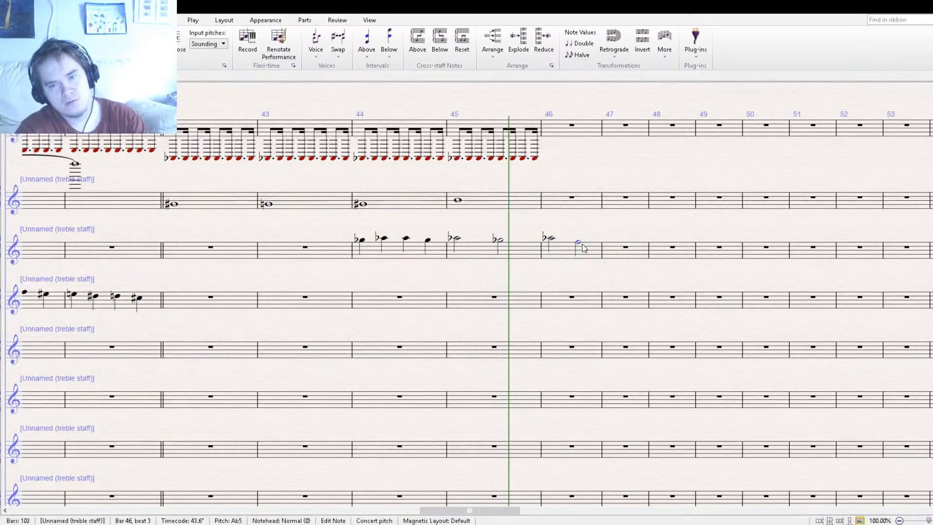
pyautogui.moveTo(573, 247); pyautogui.dragTo(579, 250)
pyautogui.click(925, 458)
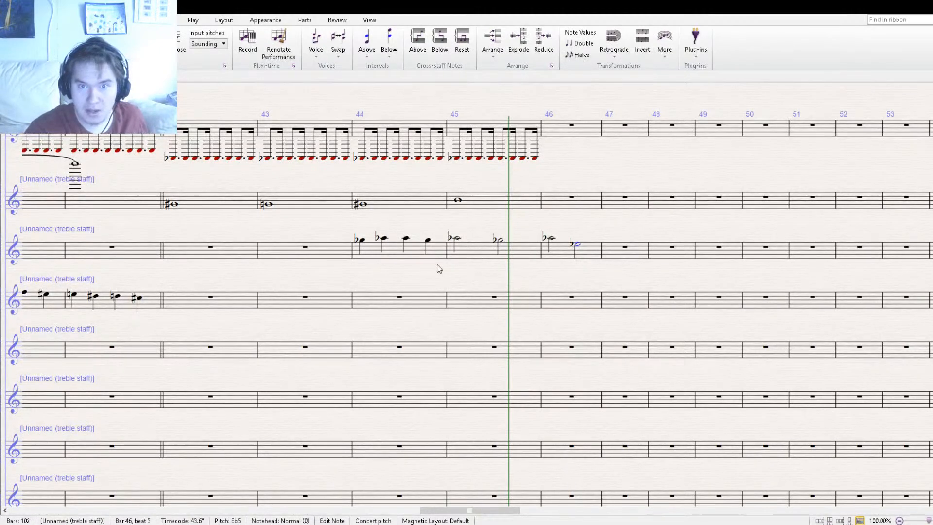
# - Copy bars 34–37 of the top staff into bars 46–49
pyautogui.moveTo(324, 272); pyautogui.dragTo(474, 288)
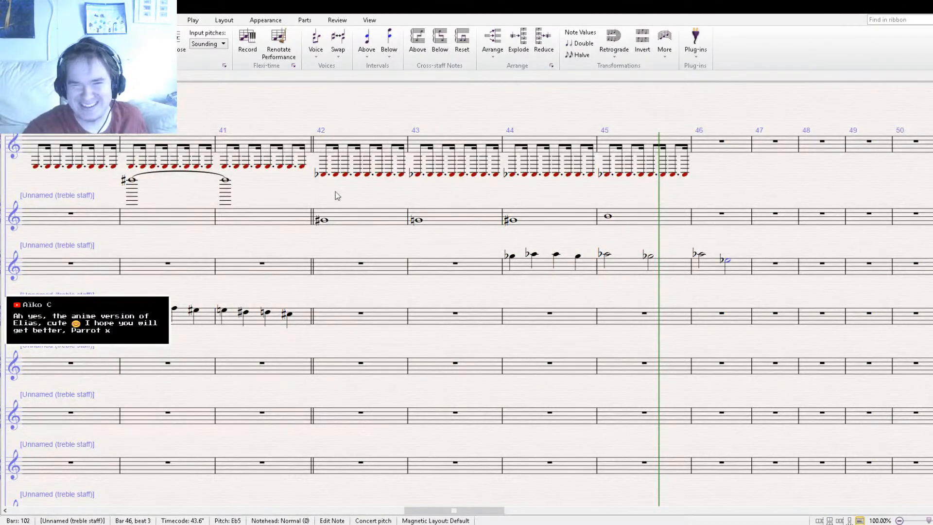
pyautogui.click(335, 174)
pyautogui.moveTo(308, 188); pyautogui.dragTo(772, 224)
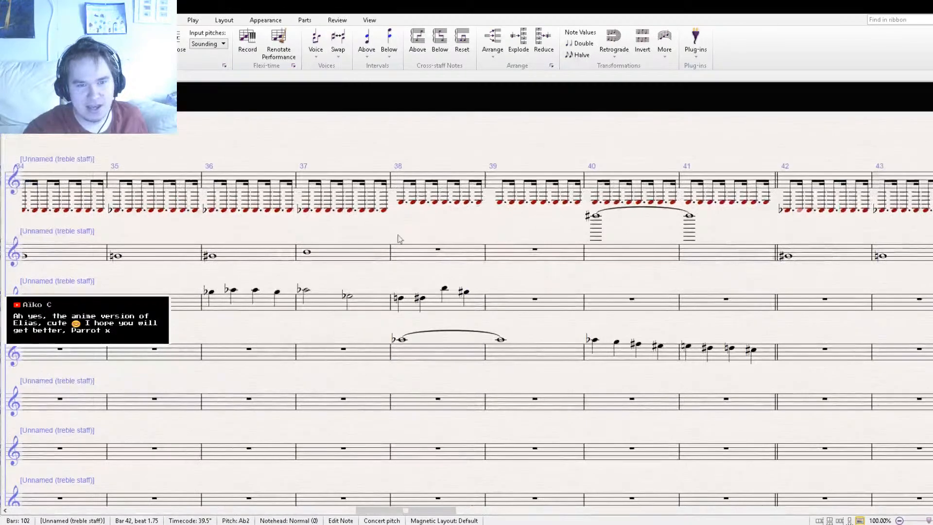
pyautogui.click(362, 175)
pyautogui.keyDown('shift'); pyautogui.click(86, 182); pyautogui.keyUp('shift')
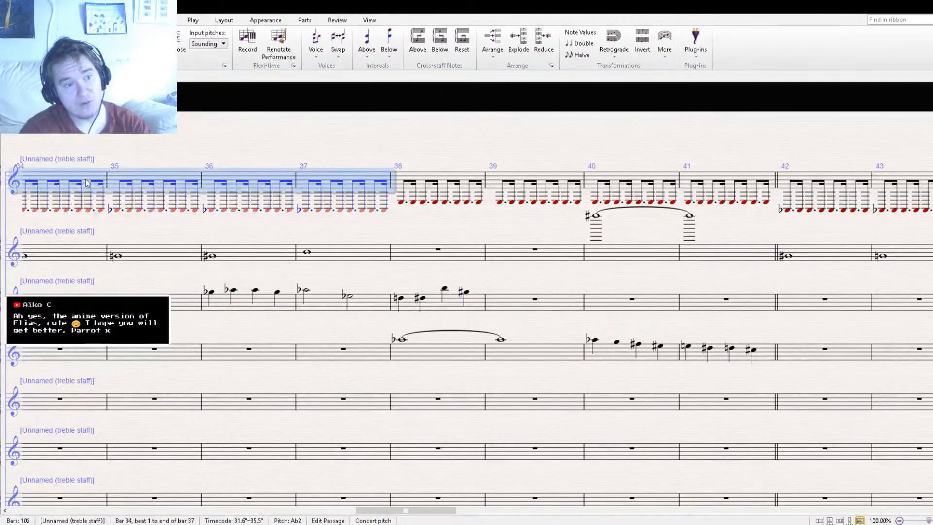
pyautogui.moveTo(575, 159); pyautogui.dragTo(275, 137)
pyautogui.click(566, 161)
pyautogui.hotkey('ctrl', 'v')
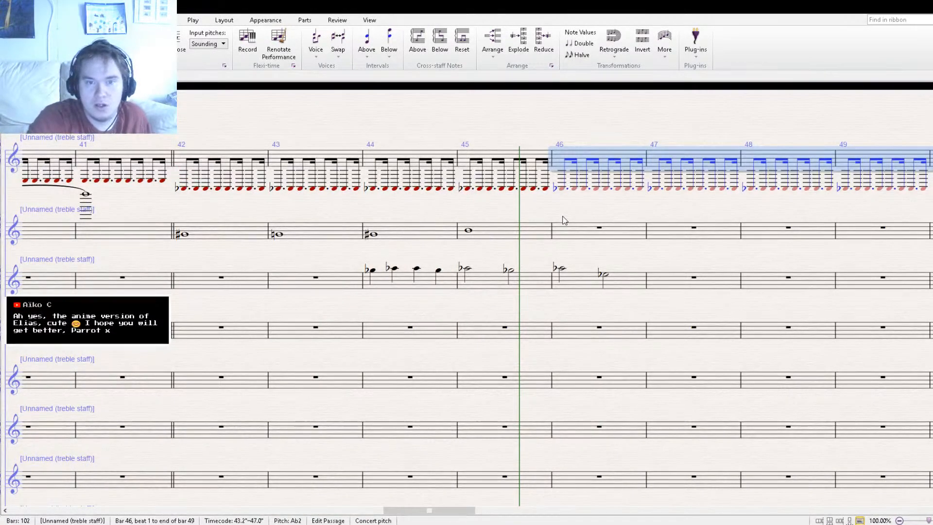
# - Replace bars 46–49 of the top staff with a copy of its bars 38–41, then clear the selection
pyautogui.moveTo(125, 206); pyautogui.dragTo(475, 241)
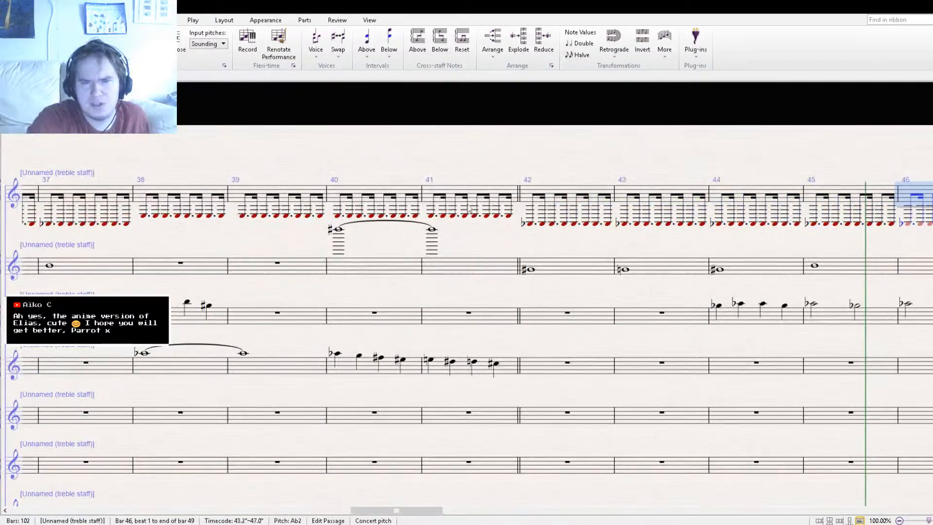
pyautogui.click(469, 209)
pyautogui.keyDown('shift'); pyautogui.click(162, 190); pyautogui.keyUp('shift')
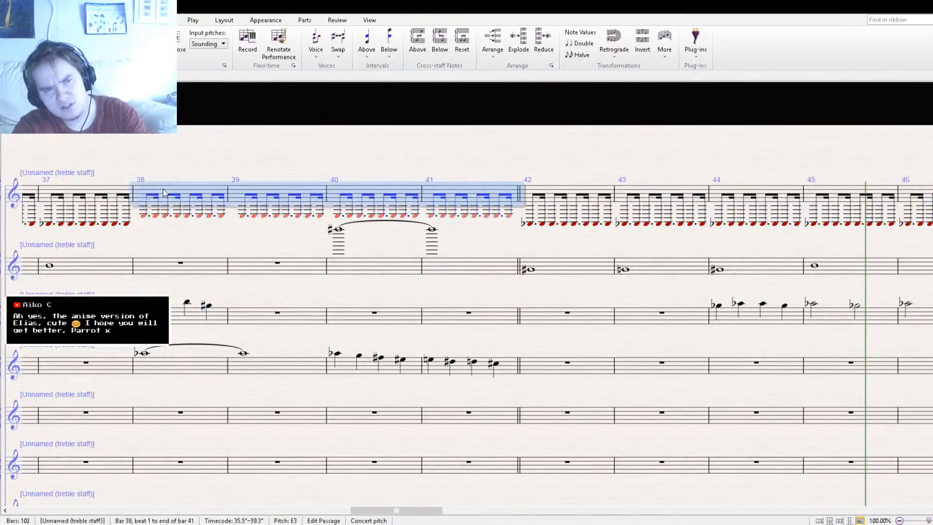
pyautogui.moveTo(407, 149); pyautogui.dragTo(5, 178)
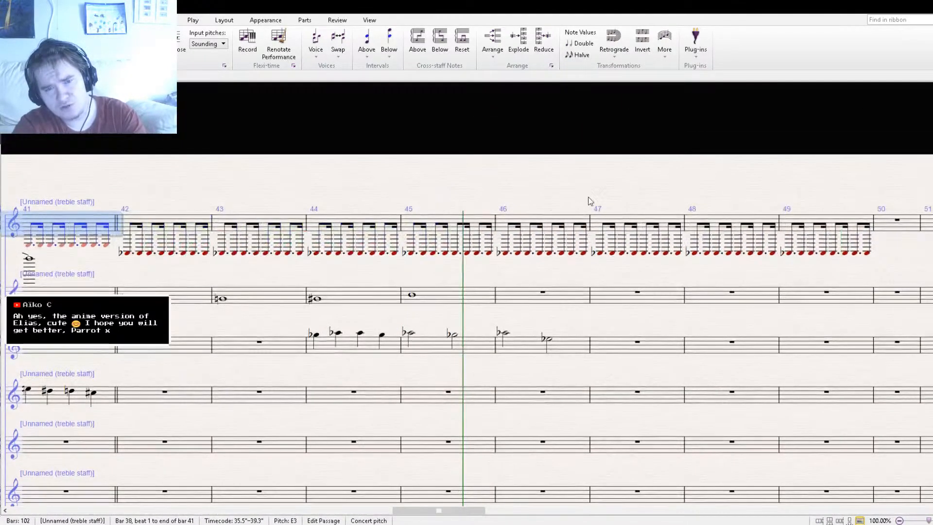
pyautogui.click(541, 219)
pyautogui.hotkey('ctrl', 'shift', 'Right')
pyautogui.hotkey('ctrl', 'shift', 'Right')
pyautogui.hotkey('ctrl', 'shift', 'Right')
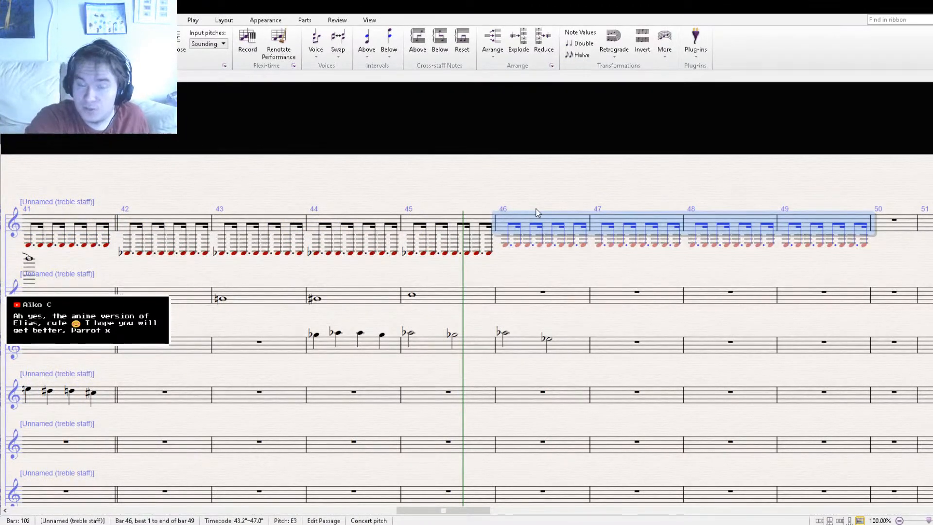
pyautogui.moveTo(235, 187); pyautogui.dragTo(448, 154)
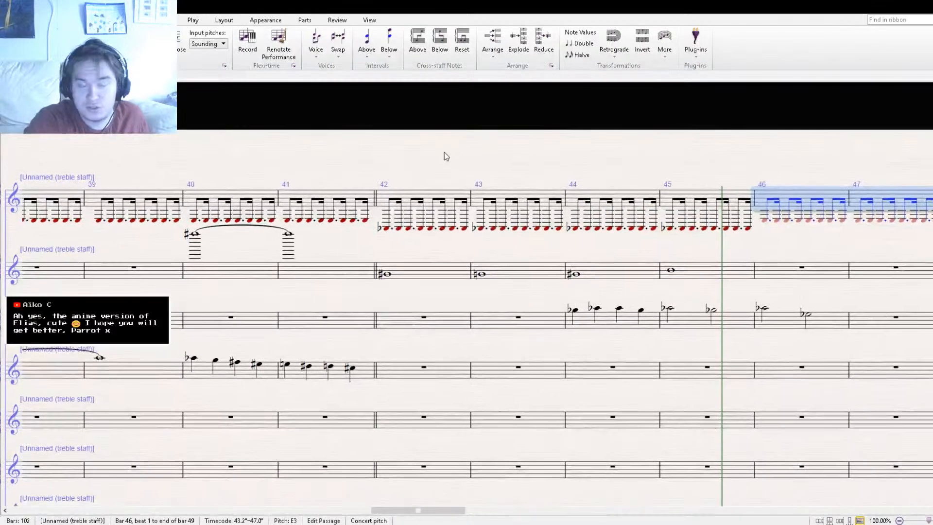
pyautogui.press('Escape')
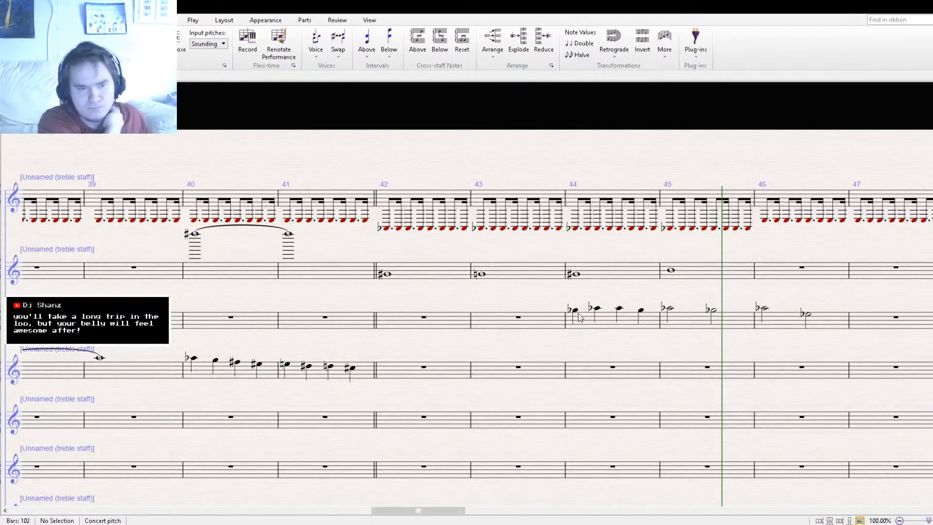
# - Look over the score from bars 46–49 back to the opening bars, comparing the earlier melodic material
pyautogui.moveTo(108, 150); pyautogui.dragTo(585, 132)
pyautogui.moveTo(246, 246); pyautogui.dragTo(67, 210)
pyautogui.moveTo(731, 209); pyautogui.dragTo(263, 210)
pyautogui.moveTo(682, 195); pyautogui.dragTo(415, 206)
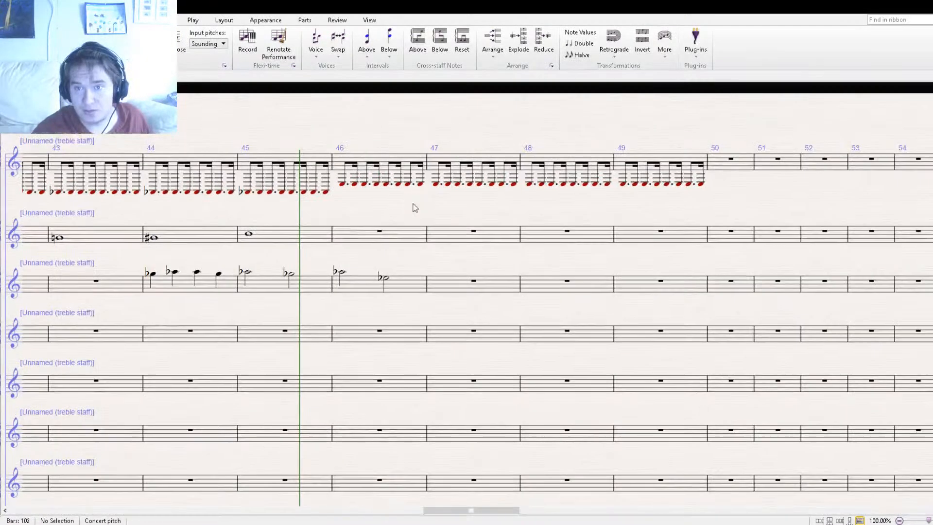
pyautogui.moveTo(319, 141); pyautogui.dragTo(882, 153)
pyautogui.moveTo(253, 164); pyautogui.dragTo(659, 124)
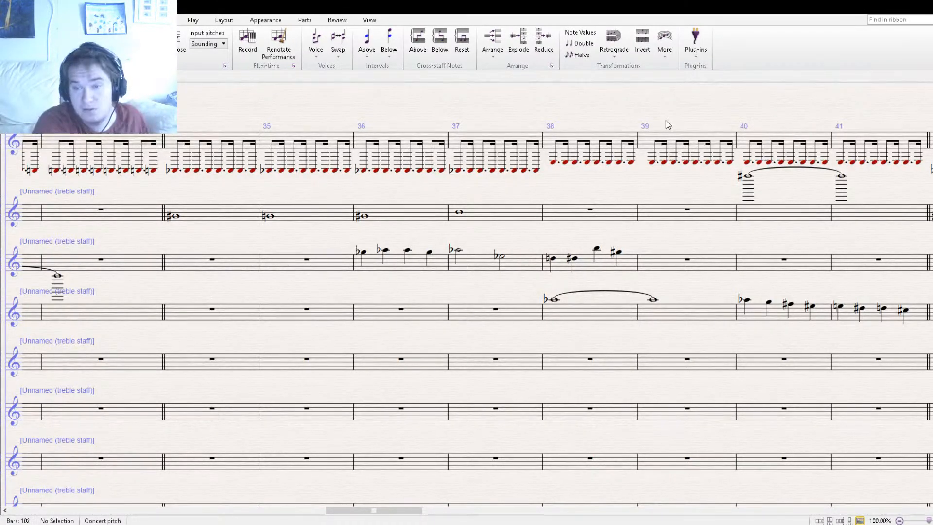
pyautogui.moveTo(112, 110)
pyautogui.mouseDown()
pyautogui.moveTo(445, 125)
pyautogui.moveTo(572, 120)
pyautogui.mouseUp()
pyautogui.moveTo(197, 116); pyautogui.dragTo(739, 119)
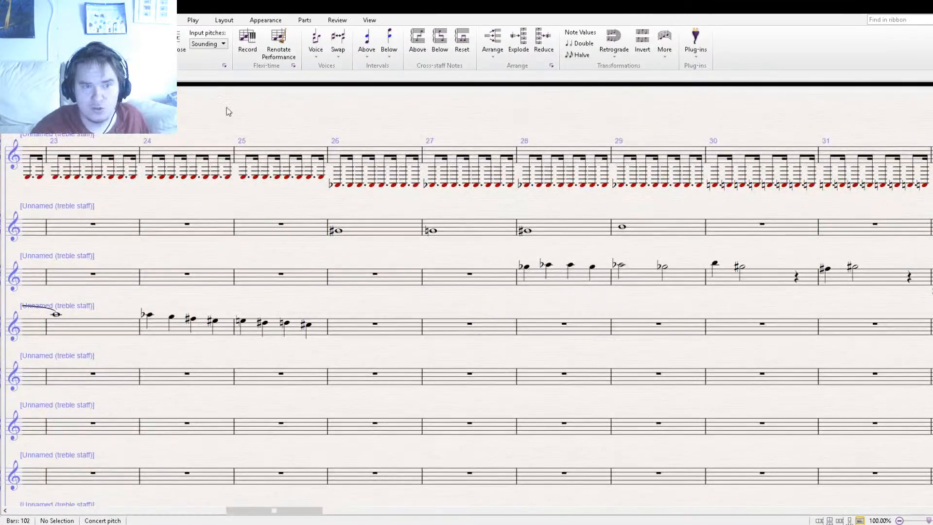
pyautogui.moveTo(179, 118); pyautogui.dragTo(368, 85)
pyautogui.moveTo(296, 119); pyautogui.dragTo(553, 89)
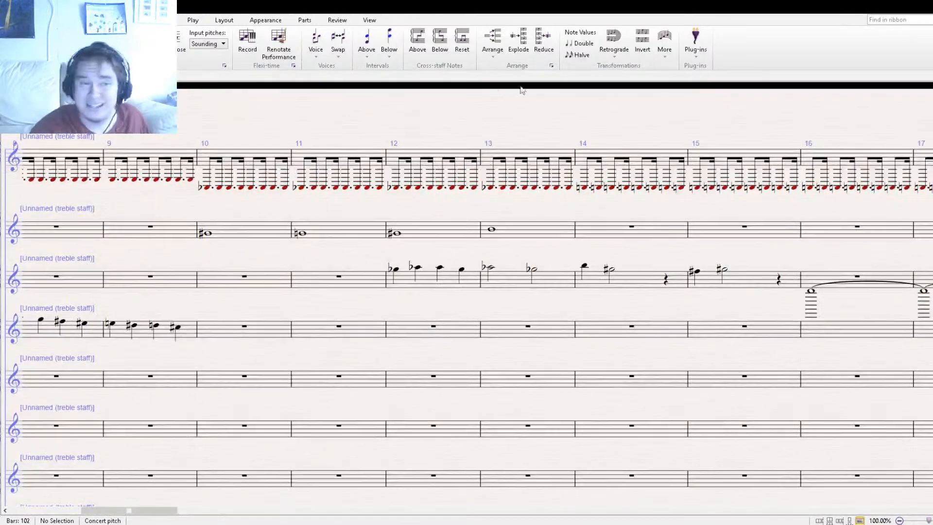
pyautogui.moveTo(352, 97); pyautogui.dragTo(462, 100)
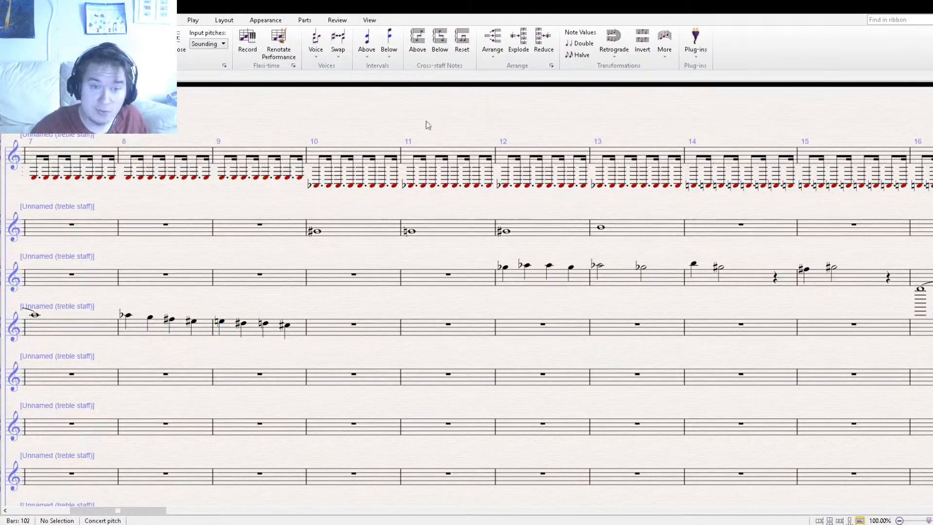
pyautogui.moveTo(348, 118); pyautogui.dragTo(889, 103)
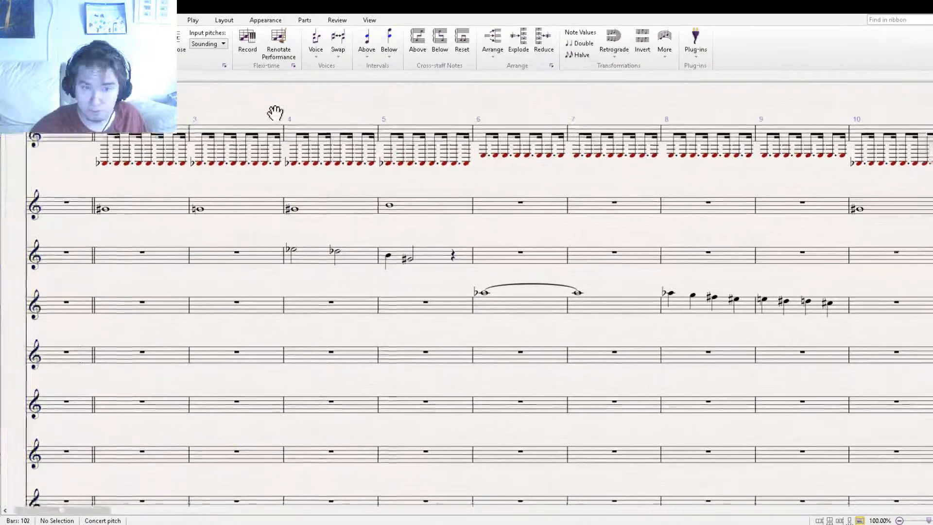
pyautogui.moveTo(267, 114); pyautogui.dragTo(462, 103)
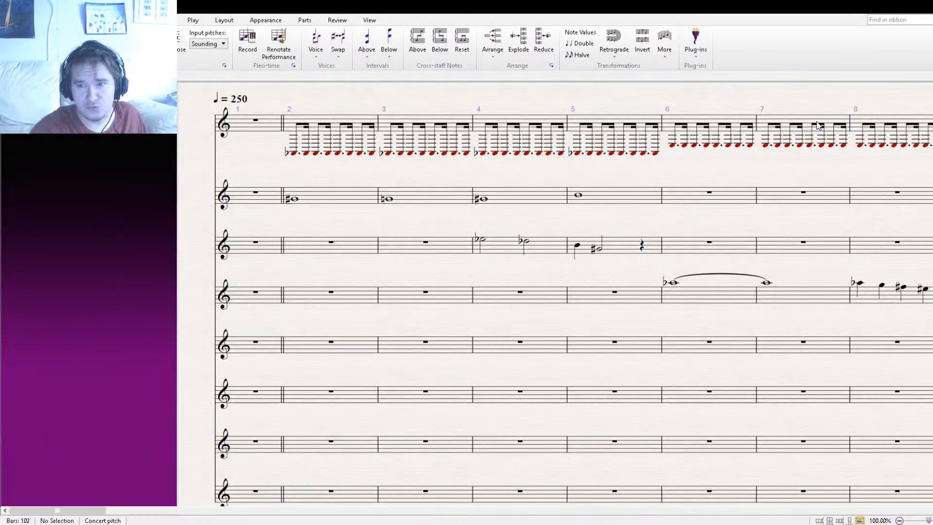
# - Return the playback line to the beginning of the score and listen through to bar 47
pyautogui.hotkey('ctrl', '[')
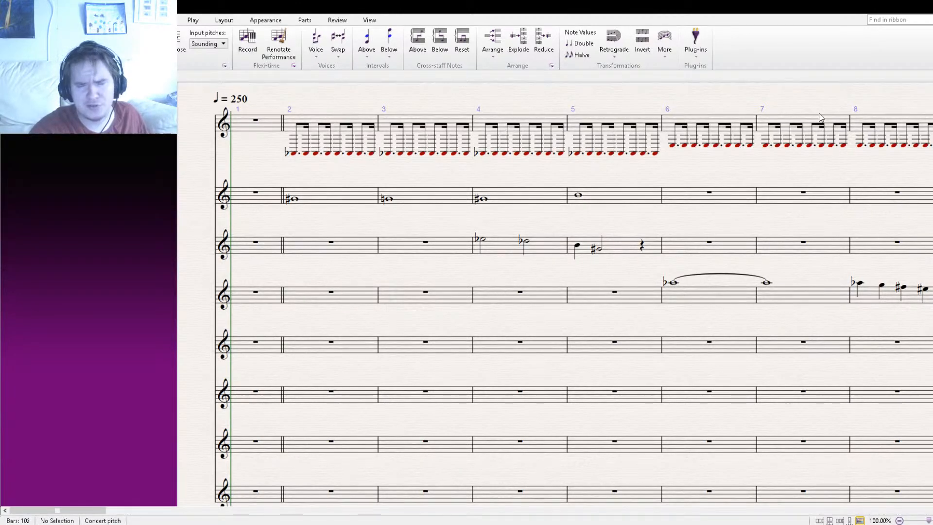
pyautogui.hotkey('ctrl', '-')
pyautogui.hotkey('ctrl', '-')
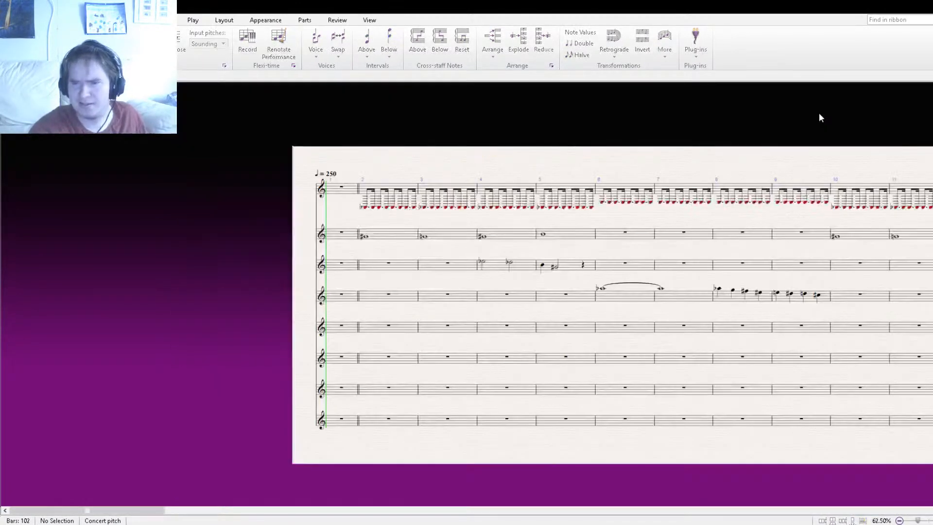
pyautogui.press('space')
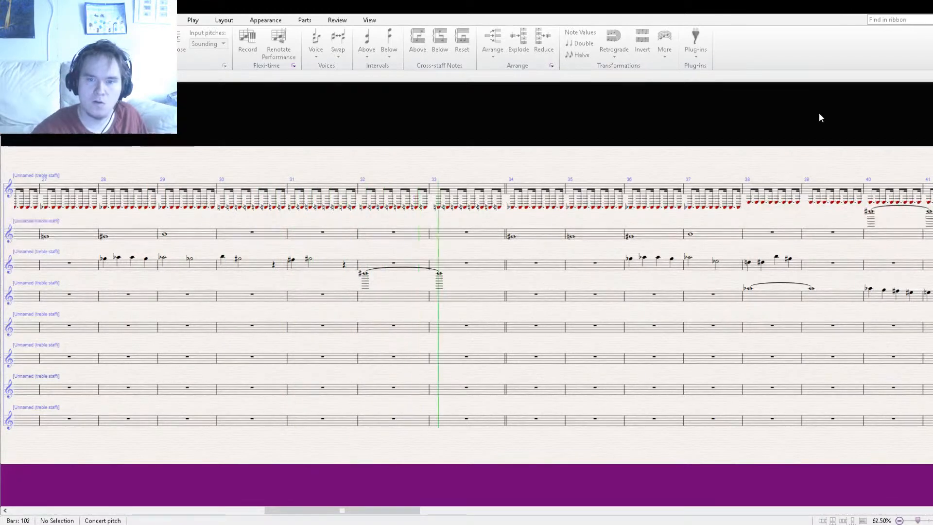
pyautogui.moveTo(692, 252); pyautogui.dragTo(356, 252)
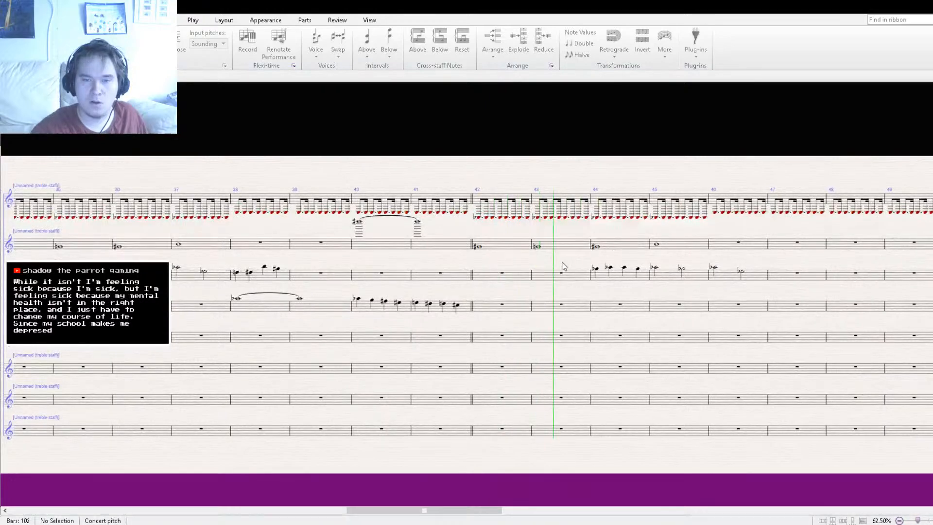
pyautogui.moveTo(563, 263); pyautogui.dragTo(474, 273)
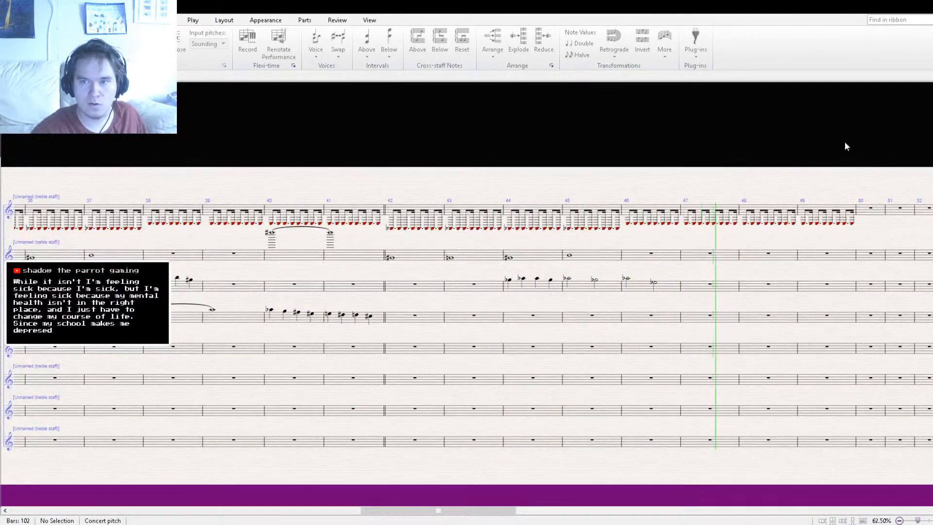
pyautogui.press('space')
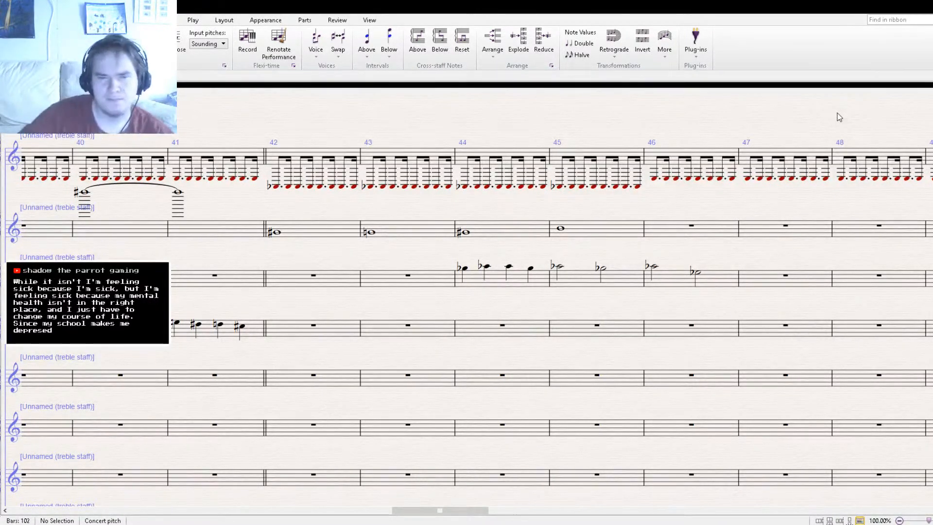
pyautogui.moveTo(241, 306); pyautogui.dragTo(582, 254)
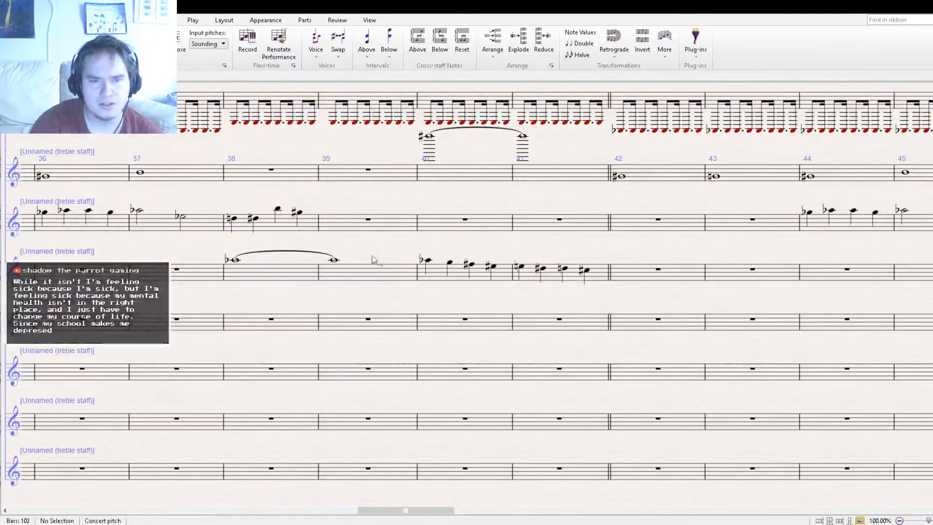
pyautogui.moveTo(374, 256); pyautogui.dragTo(380, 256)
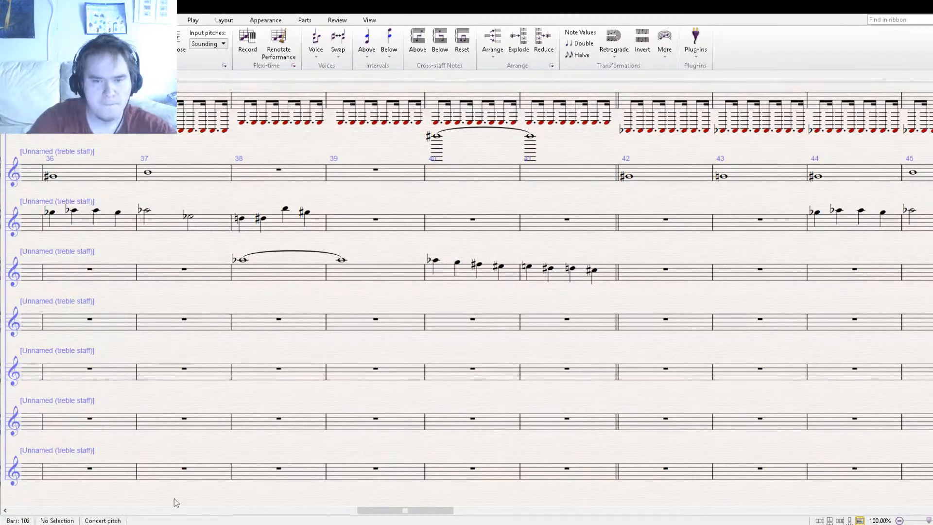
# - Copy the two half notes in bar 46 of the third staff into bar 47
pyautogui.moveTo(647, 315); pyautogui.dragTo(0, 344)
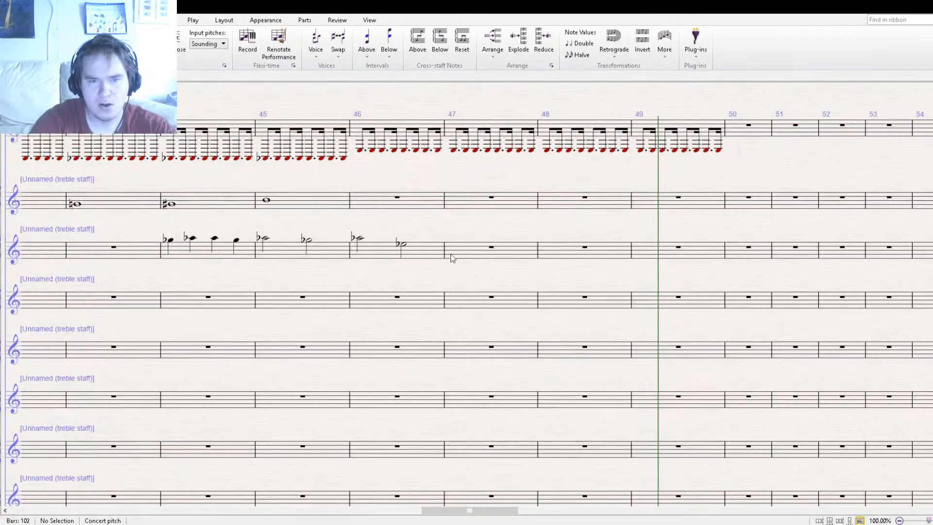
pyautogui.click(380, 255)
pyautogui.hotkey('ctrl', 'c')
pyautogui.click(462, 250)
pyautogui.hotkey('ctrl', 'v')
# - Change bar 47's two half notes in the third staff to F♯5 and A♭5, and play back the passage through bar 48
pyautogui.click(453, 239)
pyautogui.moveTo(454, 240); pyautogui.dragTo(451, 243)
pyautogui.click(403, 244)
pyautogui.press('Up')
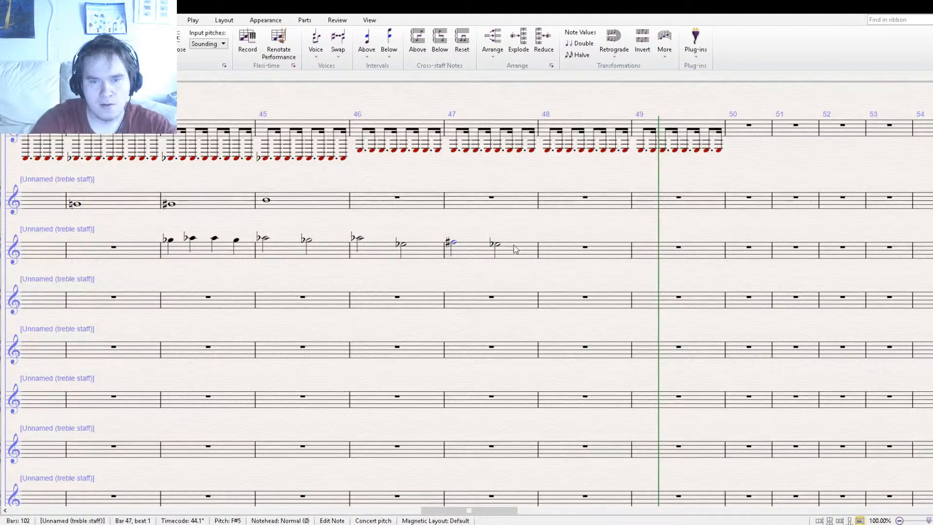
pyautogui.click(496, 244)
pyautogui.moveTo(496, 243); pyautogui.dragTo(496, 237)
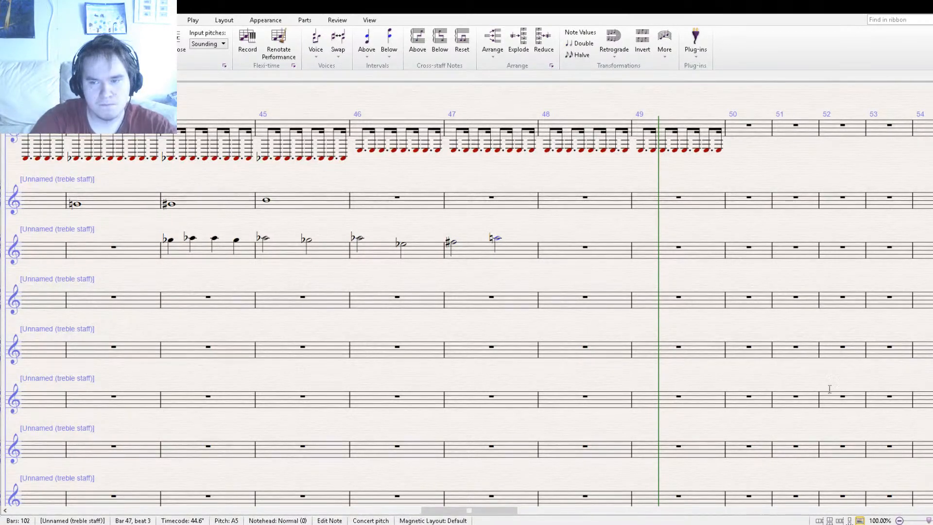
pyautogui.click(550, 227)
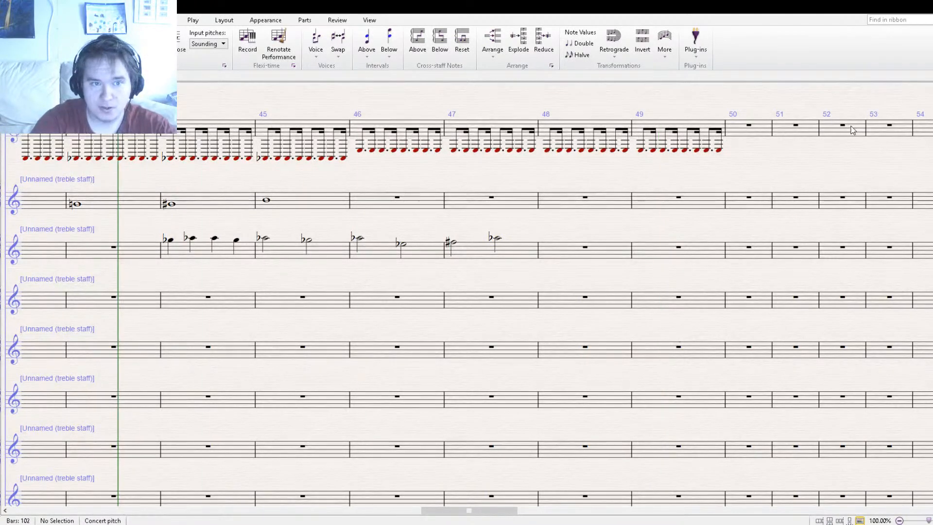
pyautogui.hotkey('ctrl', '-')
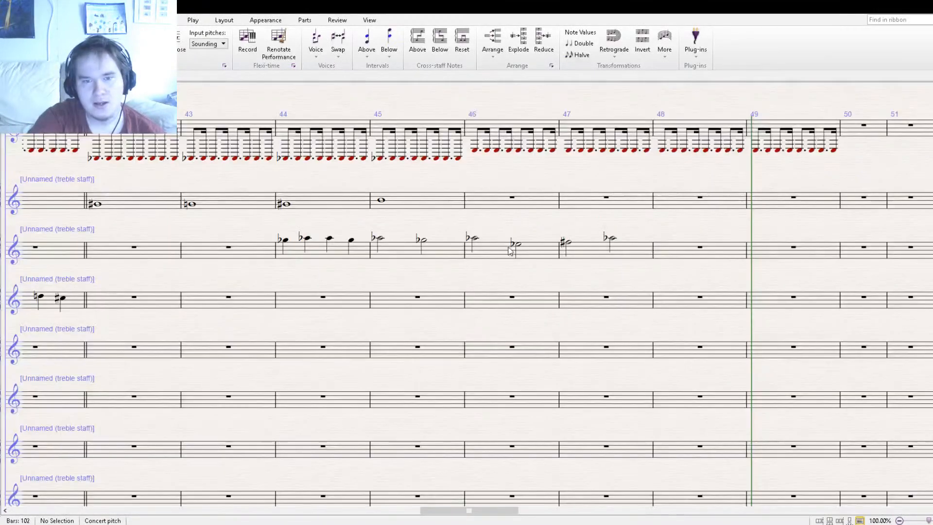
pyautogui.hotkey('ctrl', '=')
# - Move the bar 47 melody of the third staff to bar 48, leaving bar 47 empty, and play back the passage
pyautogui.click(602, 255)
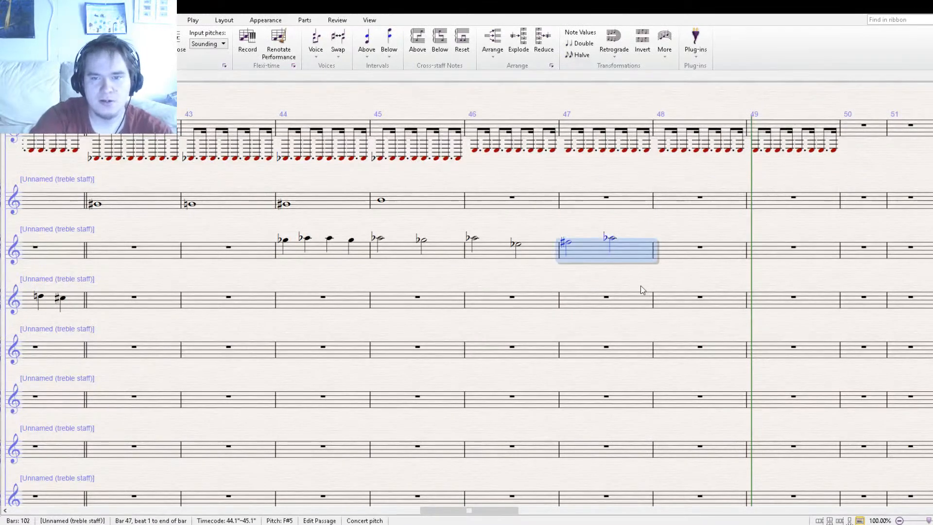
pyautogui.press('r')
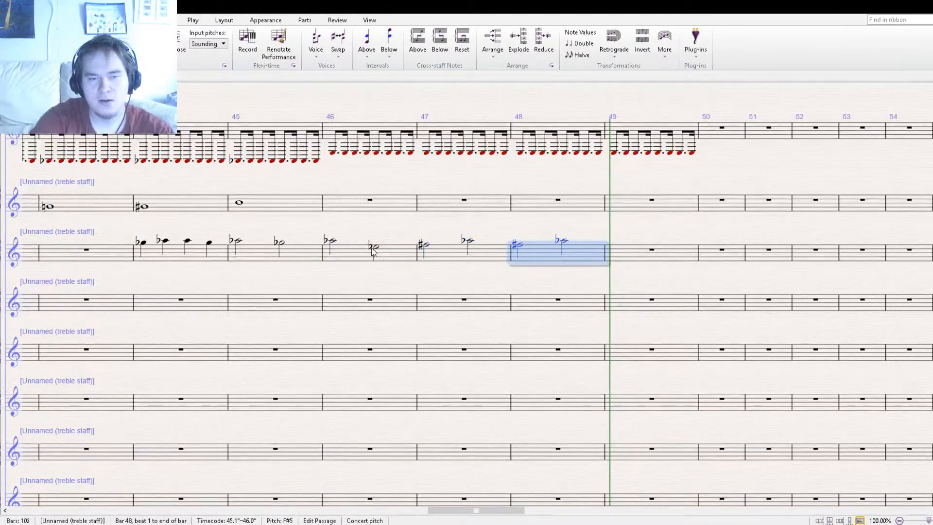
pyautogui.click(376, 248)
pyautogui.click(447, 261)
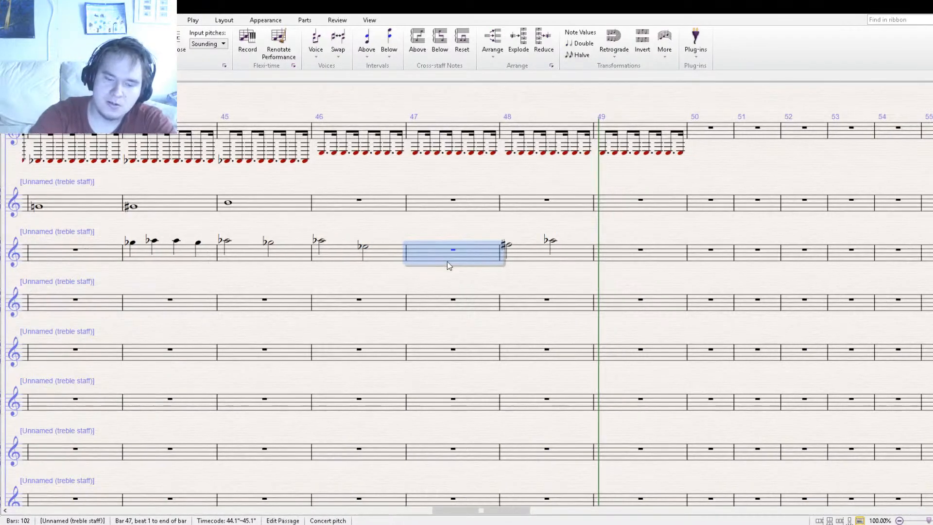
pyautogui.press('Delete')
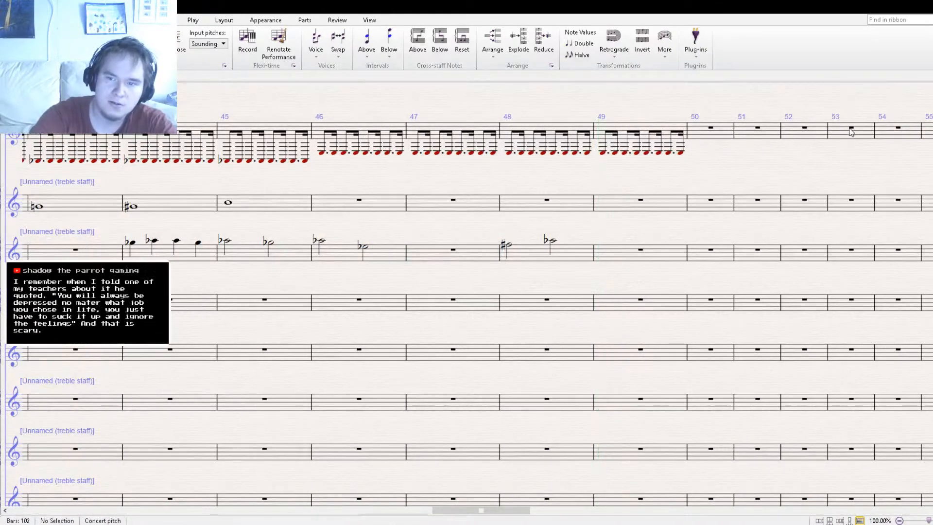
pyautogui.scroll(-2, 814, 110)
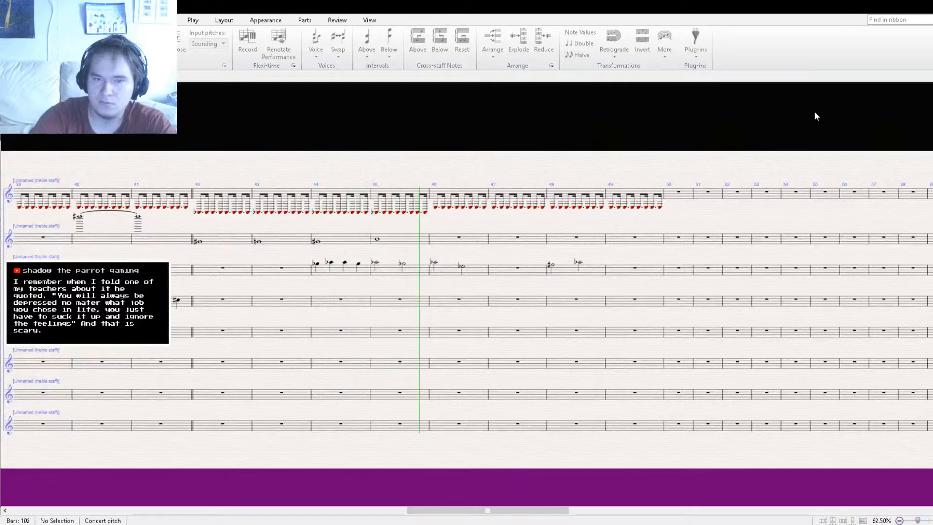
pyautogui.press('space')
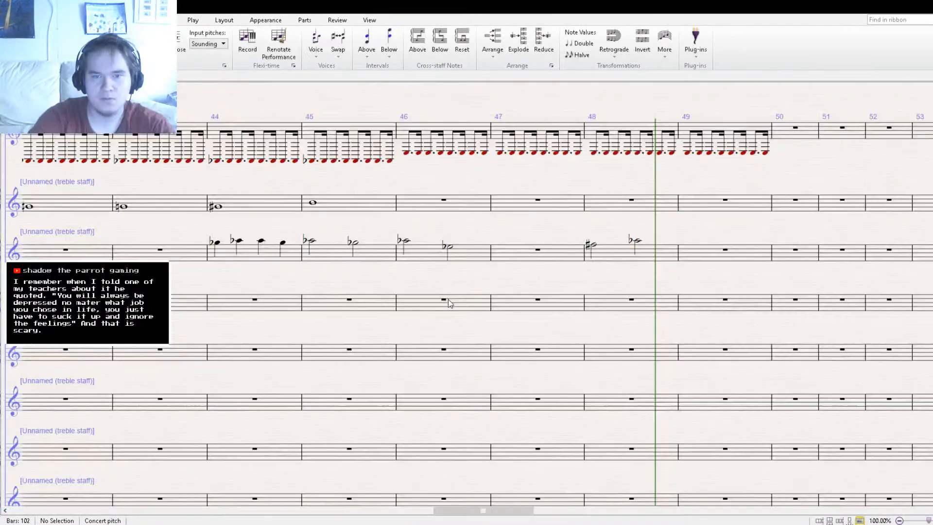
# - In bar 46 of the third staff, shorten the first note to a quarter note and move the second note to beat 2
pyautogui.click(407, 241)
pyautogui.press('4')
pyautogui.click(448, 250)
pyautogui.hotkey('ctrl', 'c')
pyautogui.click(428, 253)
pyautogui.hotkey('ctrl', 'v')
# - In bar 48 of the third staff, shorten the F♯5 to a quarter note and move the A♭5 half note to beat 2
pyautogui.click(597, 246)
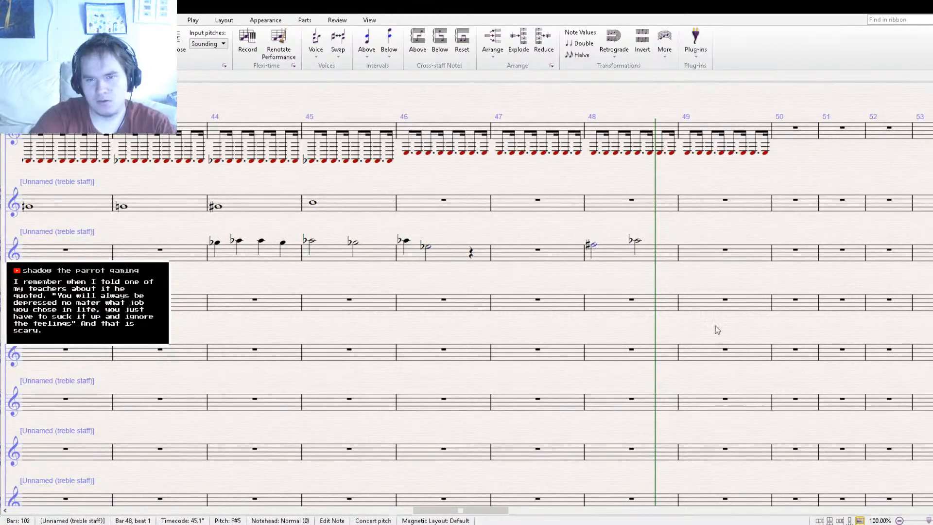
pyautogui.press('4')
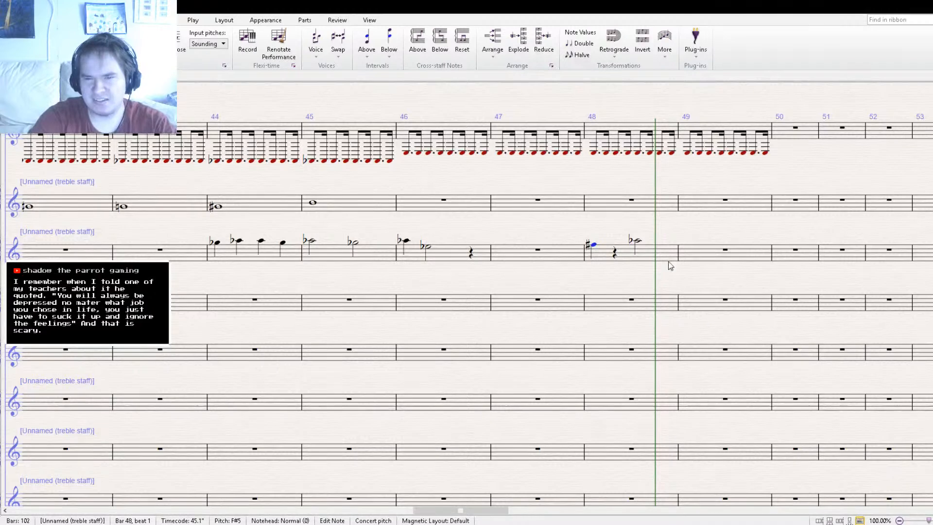
pyautogui.click(615, 253)
pyautogui.hotkey('ctrl', 'v')
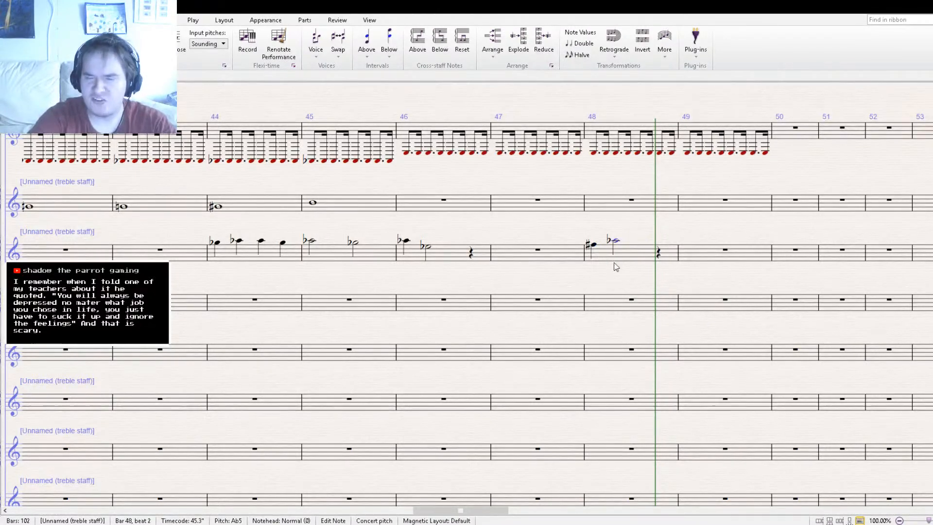
pyautogui.press('Escape')
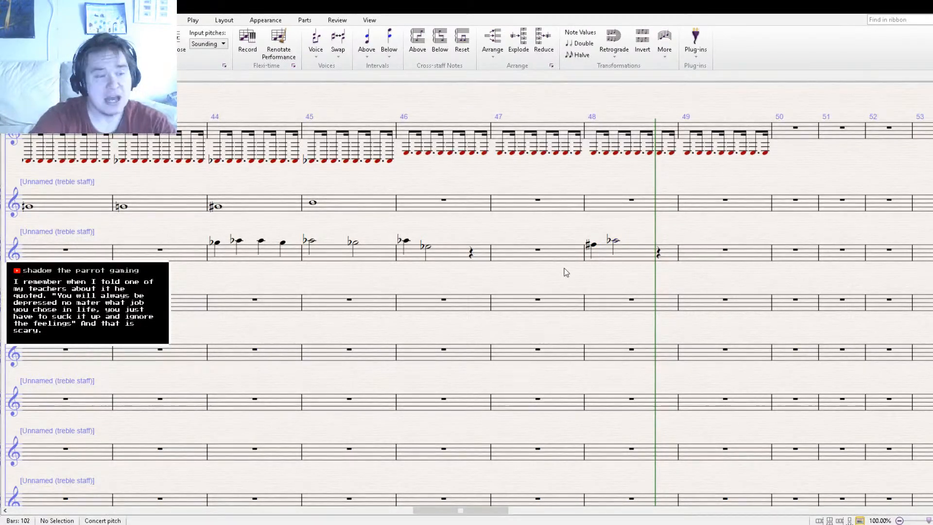
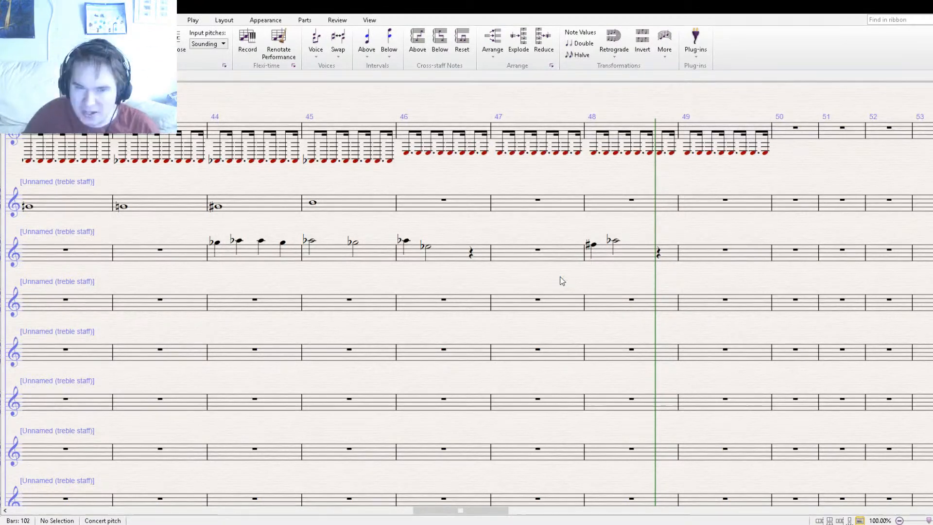
# - Move the playback line back to bar 37 and listen through to the end of bar 49
pyautogui.press('[')
pyautogui.press('[')
pyautogui.press('[')
pyautogui.press('[')
pyautogui.press('[')
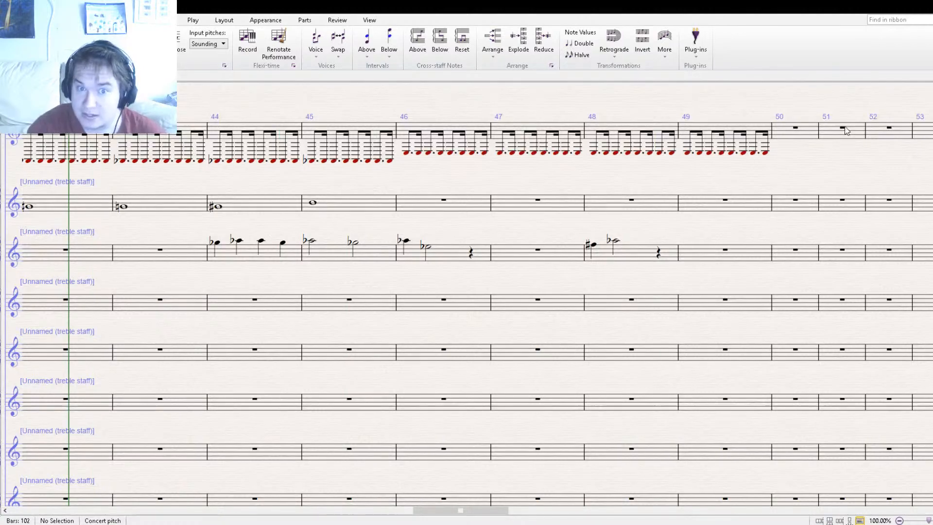
pyautogui.moveTo(597, 185); pyautogui.dragTo(665, 170)
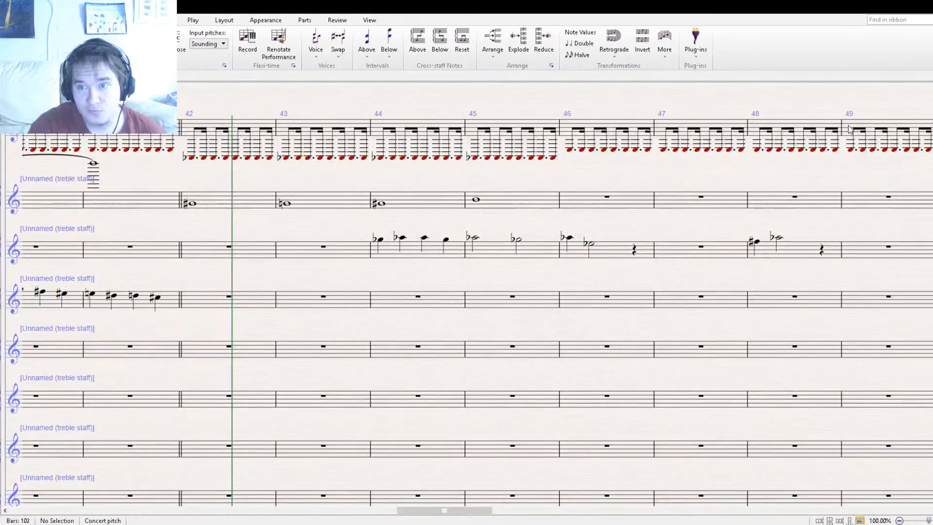
pyautogui.moveTo(446, 170); pyautogui.dragTo(560, 172)
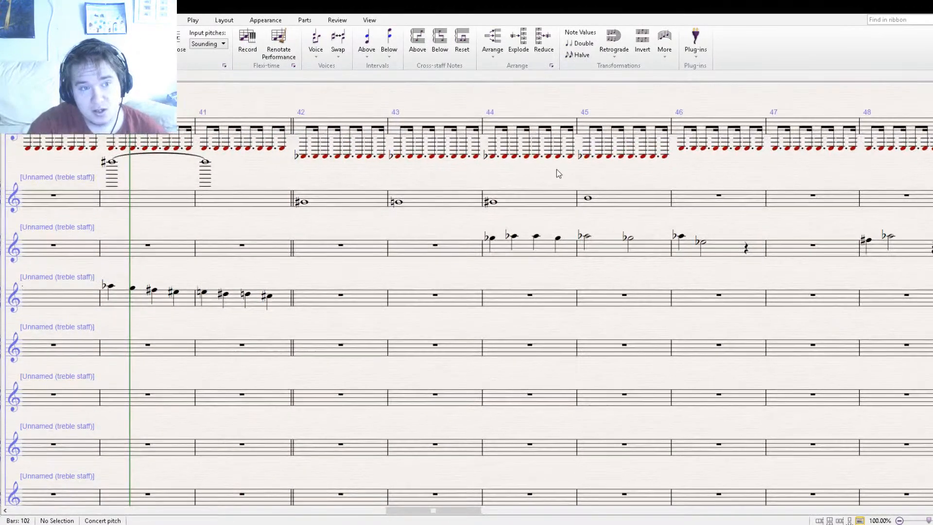
pyautogui.press('[')
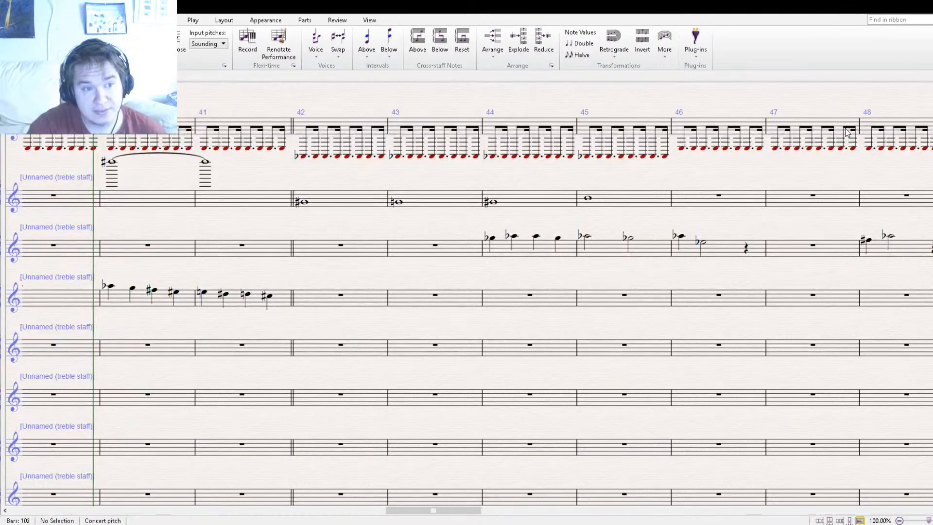
pyautogui.press('[')
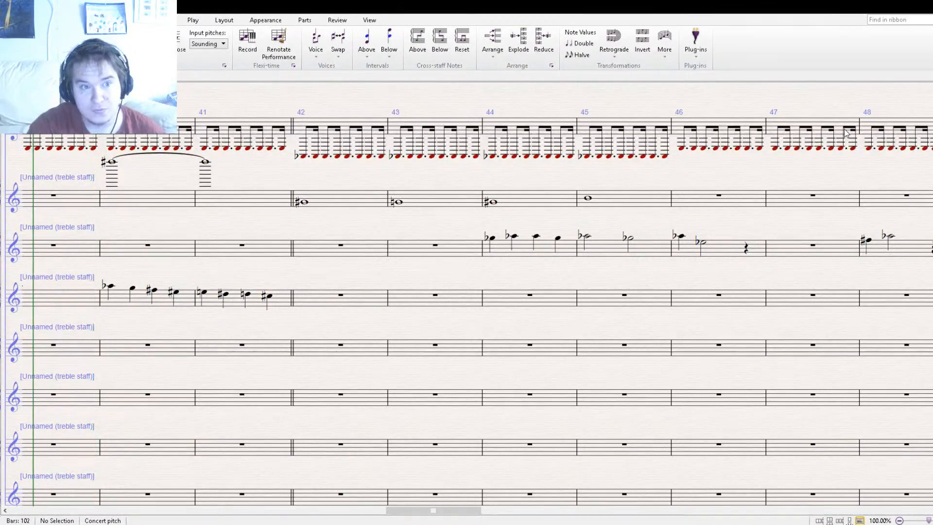
pyautogui.moveTo(315, 180); pyautogui.dragTo(509, 192)
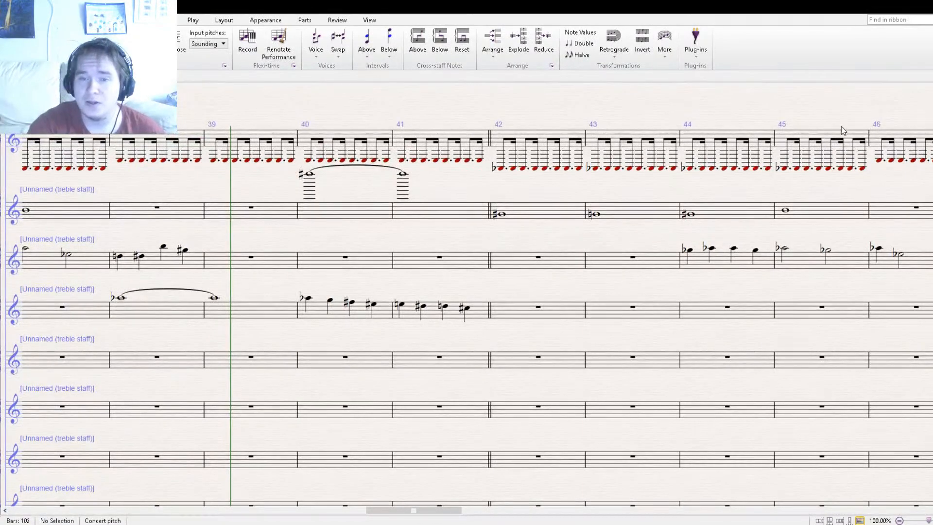
pyautogui.press('[')
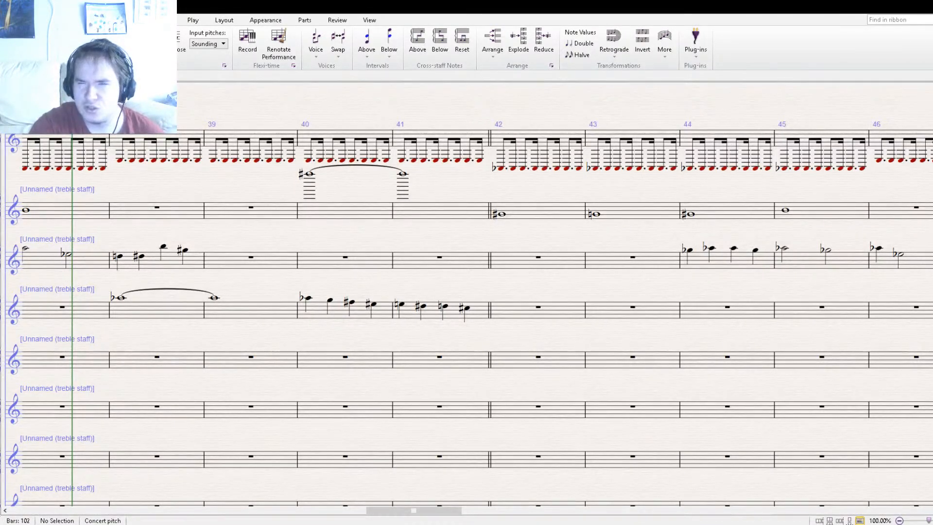
pyautogui.press('space')
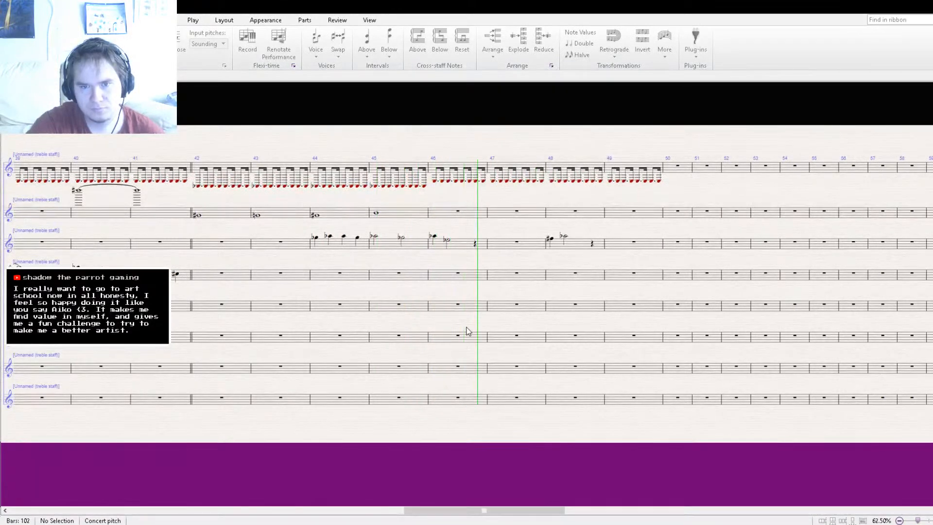
pyautogui.press('space')
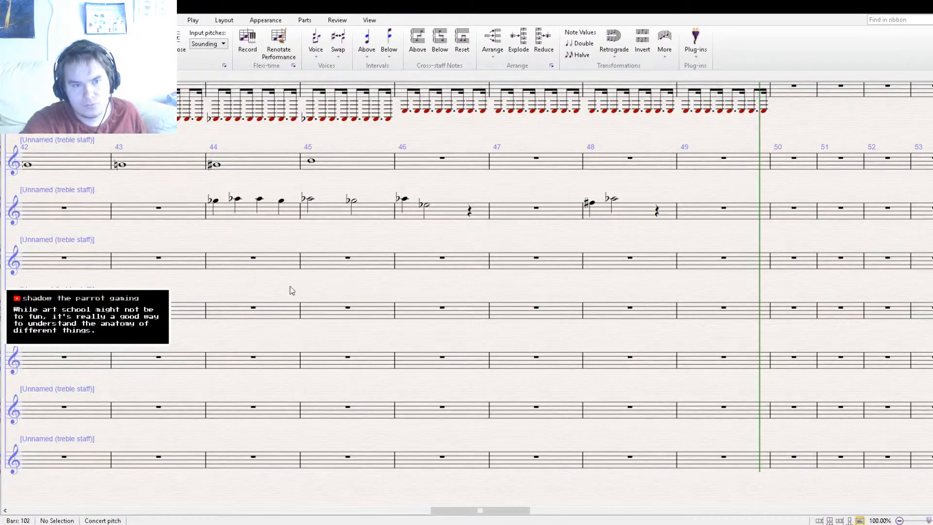
# - Copy bars 42–45 of the top staff into bars 50–53, then clear the selection
pyautogui.moveTo(188, 256); pyautogui.dragTo(928, 336)
pyautogui.moveTo(238, 324); pyautogui.dragTo(254, 314)
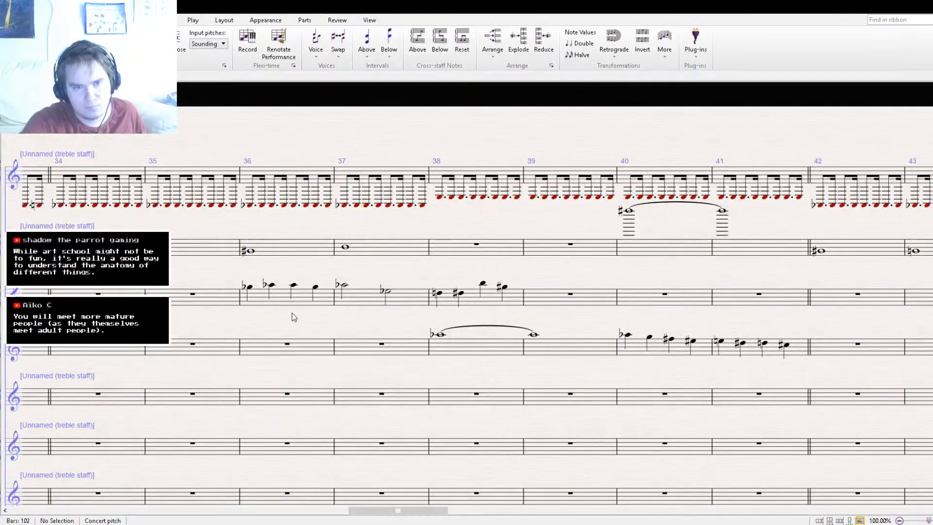
pyautogui.moveTo(407, 324); pyautogui.dragTo(198, 306)
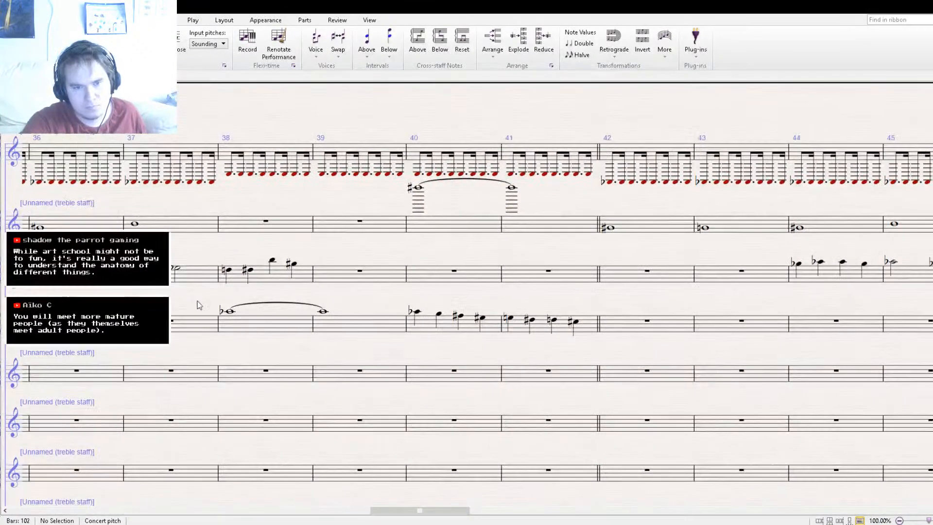
pyautogui.moveTo(498, 298); pyautogui.dragTo(107, 279)
pyautogui.moveTo(578, 281); pyautogui.dragTo(659, 295)
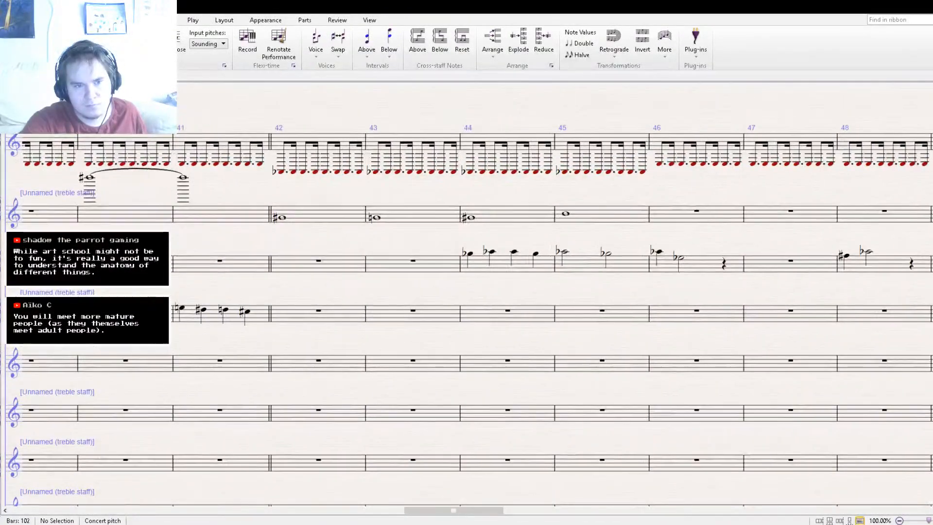
pyautogui.moveTo(186, 296); pyautogui.dragTo(270, 301)
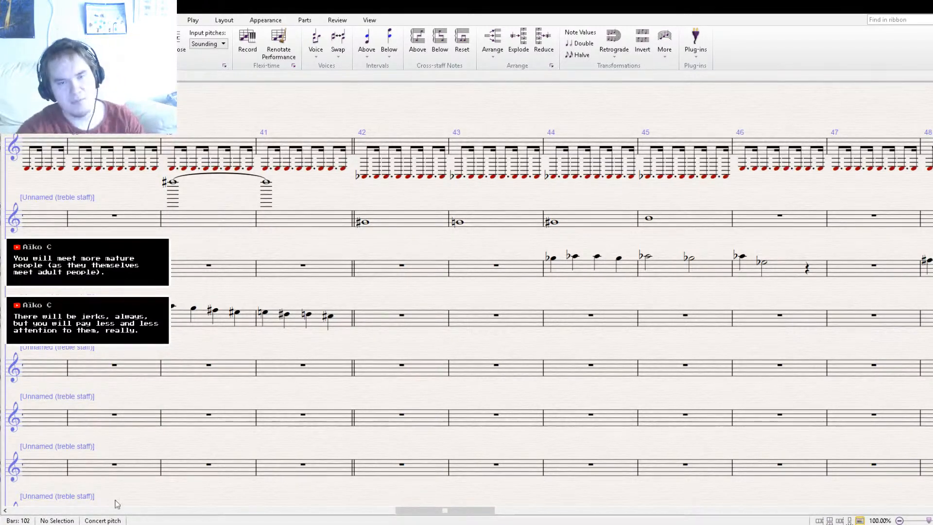
pyautogui.moveTo(697, 192); pyautogui.dragTo(415, 285)
pyautogui.click(396, 248)
pyautogui.click(134, 248)
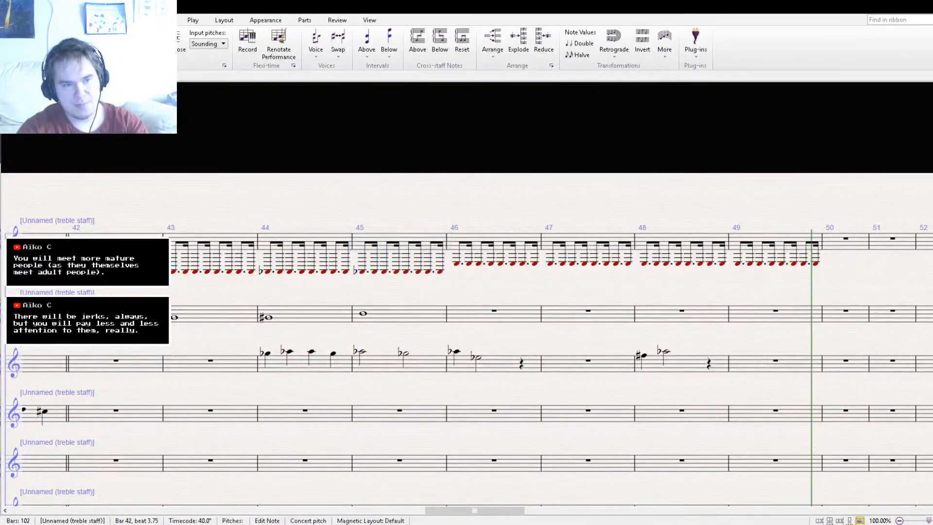
pyautogui.keyDown('shift'); pyautogui.click(389, 245); pyautogui.keyUp('shift')
pyautogui.moveTo(459, 225); pyautogui.dragTo(141, 179)
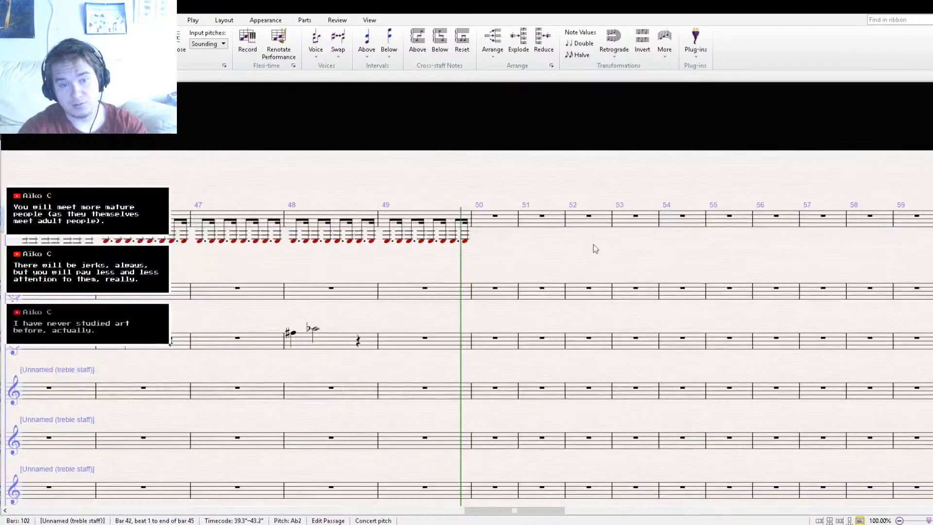
pyautogui.click(498, 226)
pyautogui.hotkey('ctrl', 'v')
pyautogui.moveTo(565, 265); pyautogui.dragTo(481, 281)
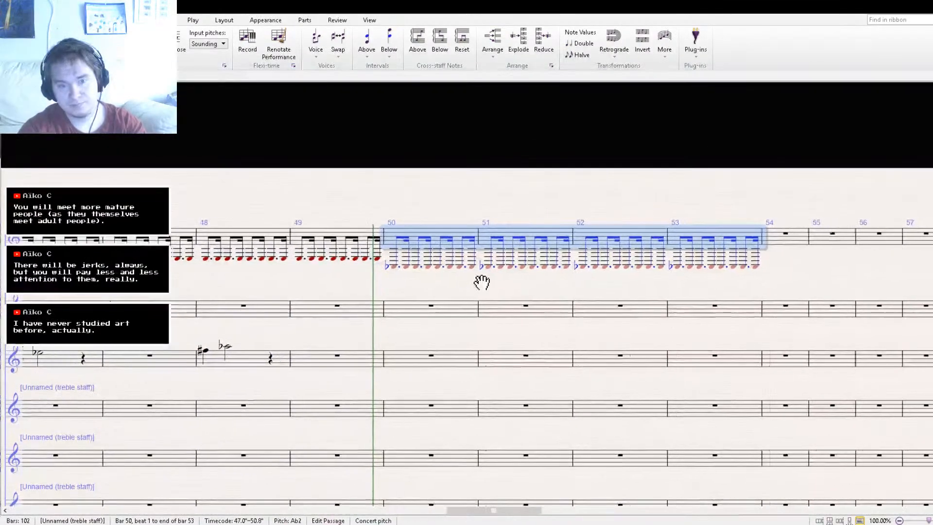
pyautogui.press('Escape')
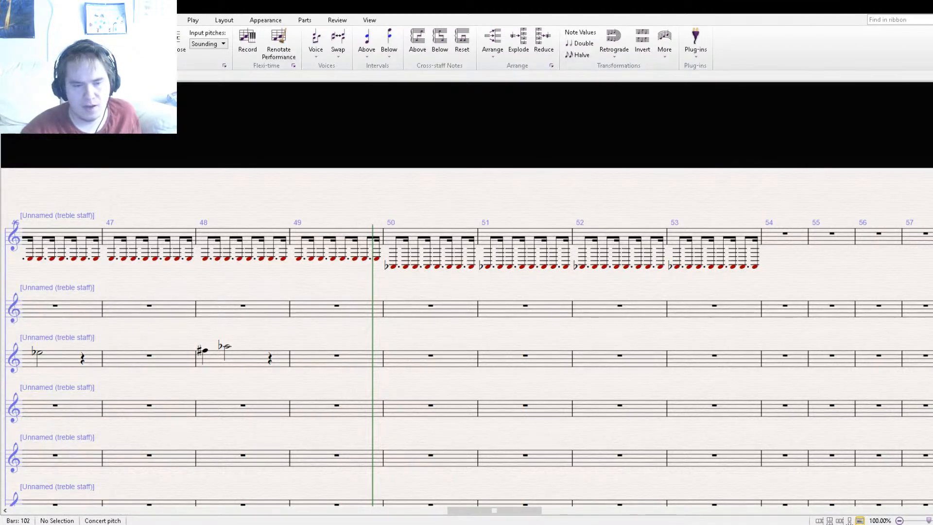
# - Copy the tied A♭5 whole notes from bars 38–39 of the fourth staff into bars 50–51 and play back the passage
pyautogui.moveTo(215, 377); pyautogui.dragTo(630, 304)
pyautogui.moveTo(216, 311); pyautogui.dragTo(682, 302)
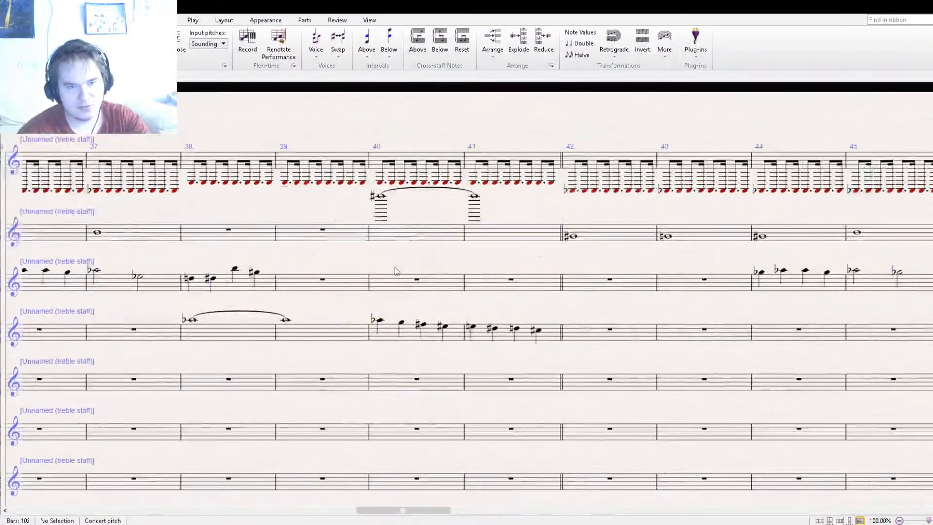
pyautogui.click(204, 335)
pyautogui.keyDown('shift'); pyautogui.click(313, 335); pyautogui.keyUp('shift')
pyautogui.press('space')
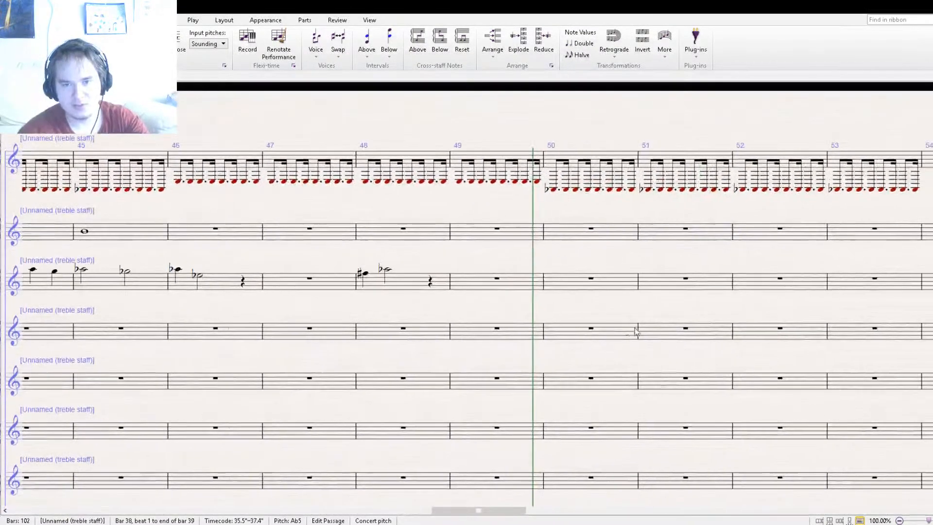
pyautogui.click(457, 329)
pyautogui.moveTo(657, 318); pyautogui.dragTo(548, 324)
pyautogui.click(496, 339)
pyautogui.hotkey('ctrl', 'v')
pyautogui.press('Escape')
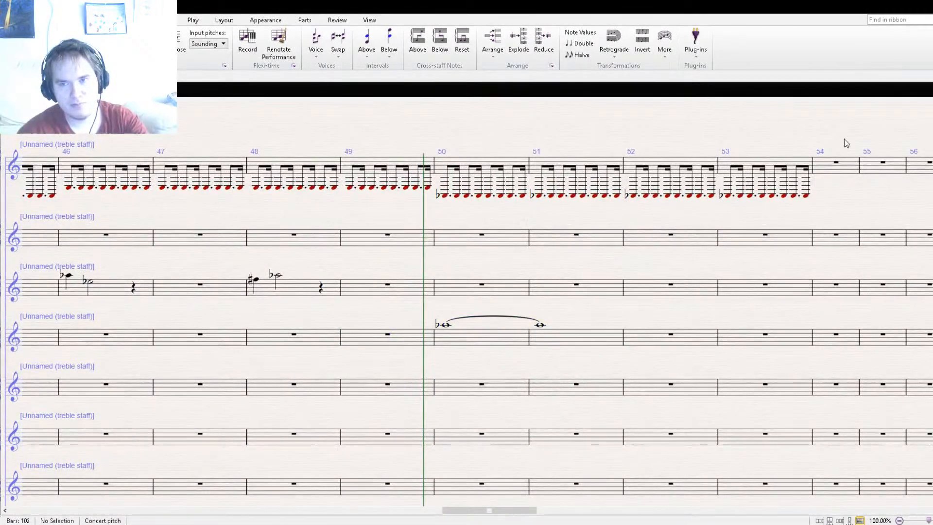
pyautogui.hotkey('ctrl', '-')
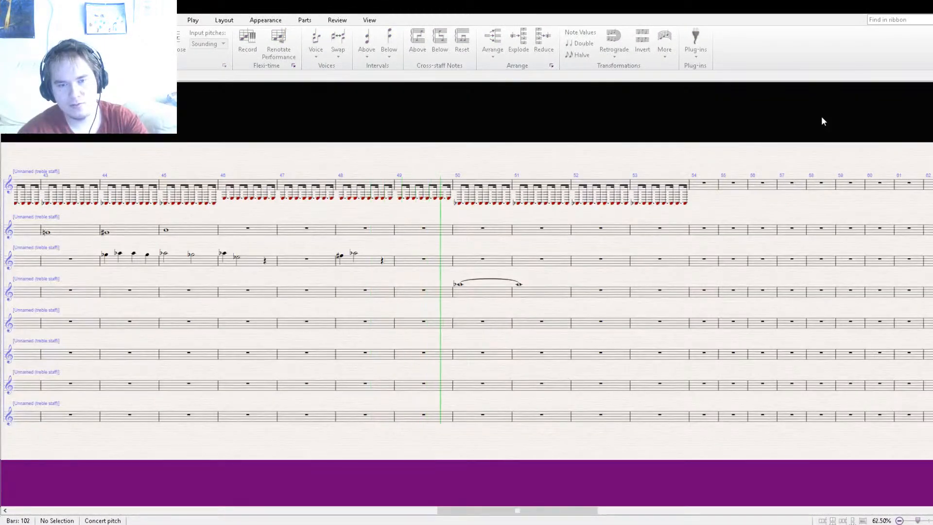
pyautogui.hotkey('ctrl', '+')
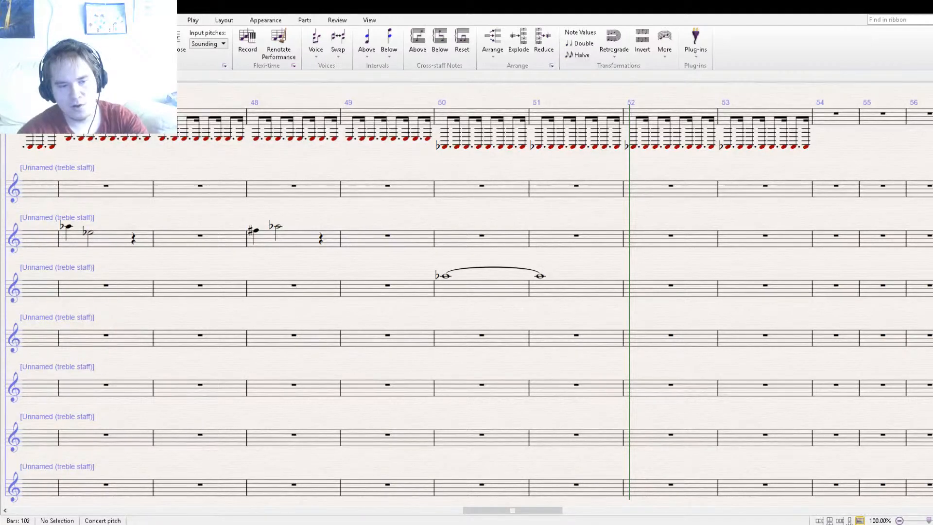
# - Paste the tied whole-note pair into bars 54–55 of the fourth staff and lower its first note to D♯5
pyautogui.moveTo(637, 327); pyautogui.dragTo(350, 336)
pyautogui.click(558, 306)
pyautogui.hotkey('ctrl', 'v')
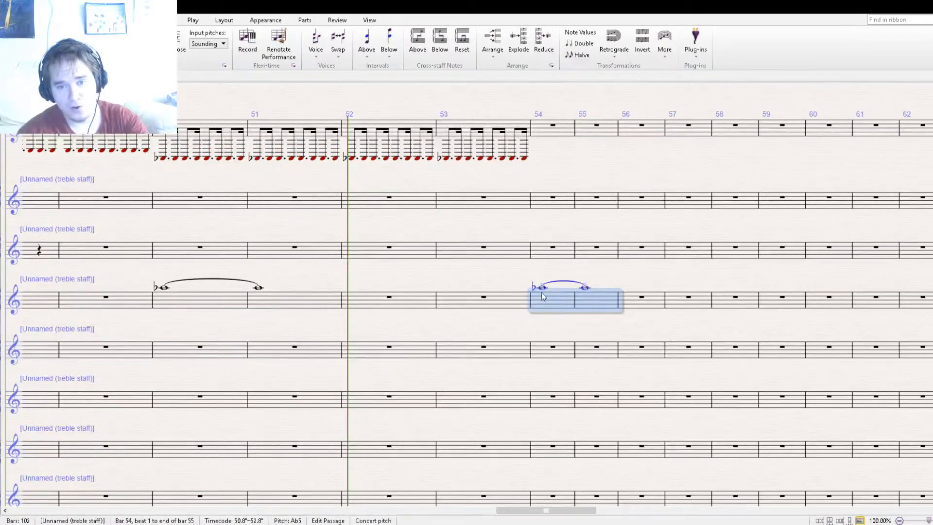
pyautogui.click(543, 287)
pyautogui.moveTo(544, 289); pyautogui.dragTo(545, 296)
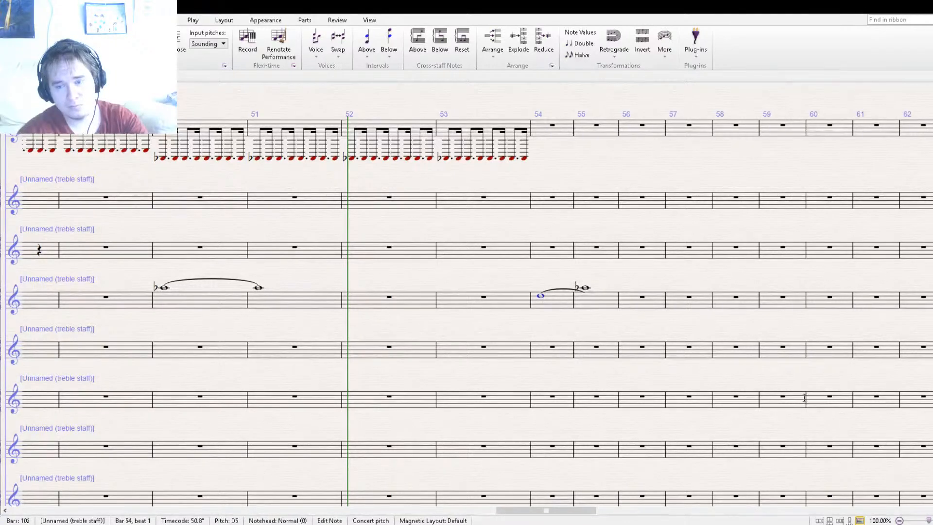
pyautogui.click(907, 461)
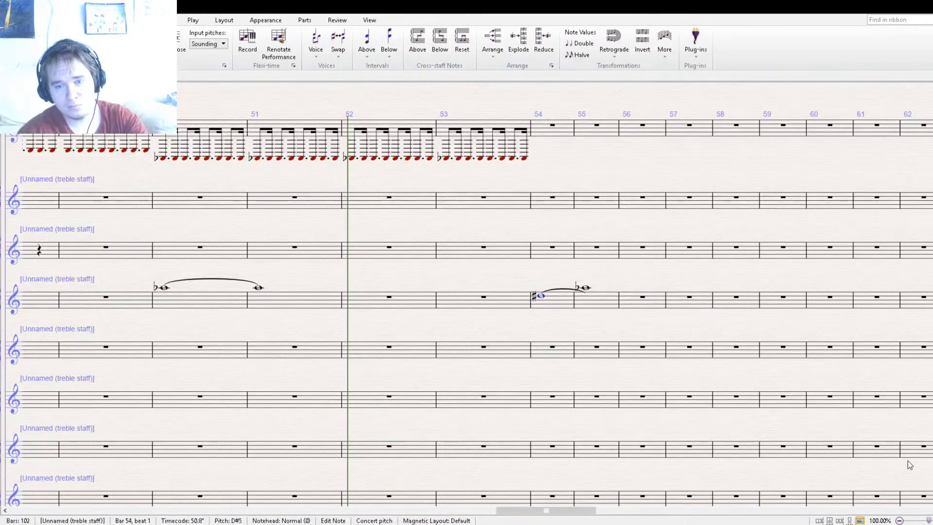
# - Replace the A♭5 in bar 55 of the fourth staff with a copy of the tied D♯5 whole note, then clear the selection
pyautogui.click(584, 305)
pyautogui.hotkey('ctrl', 'v')
pyautogui.click(557, 324)
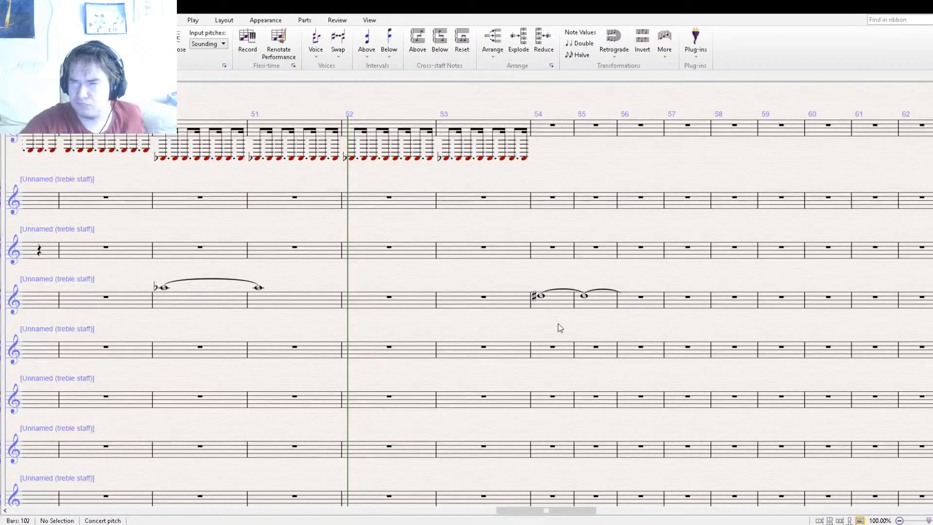
# - Move the playback line back to bar 33 and listen through to bar 52
pyautogui.moveTo(131, 164); pyautogui.dragTo(824, 207)
pyautogui.moveTo(235, 229); pyautogui.dragTo(498, 225)
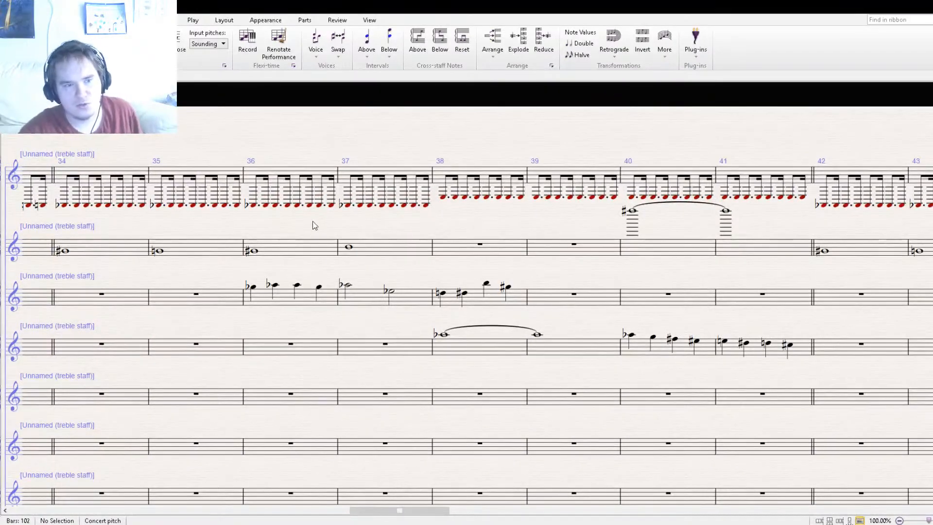
pyautogui.moveTo(313, 224); pyautogui.dragTo(616, 234)
pyautogui.moveTo(525, 236); pyautogui.dragTo(499, 250)
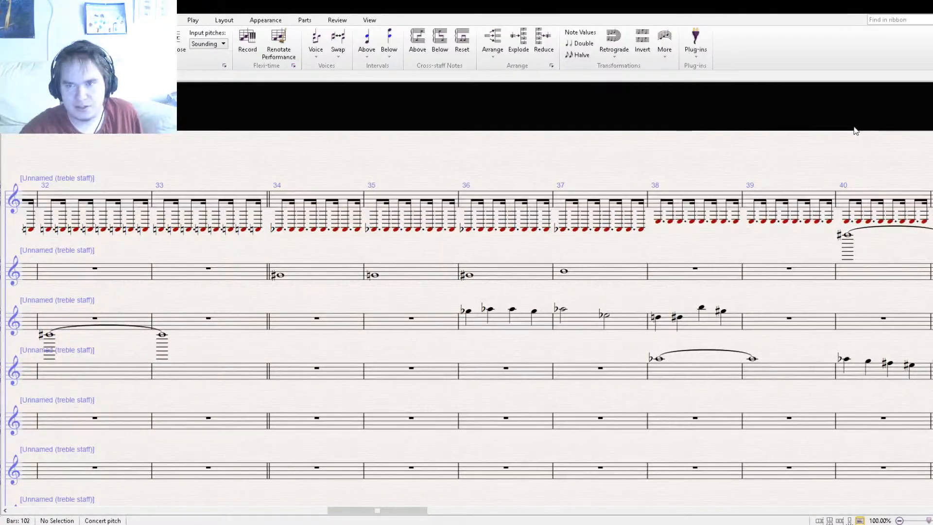
pyautogui.press('[')
pyautogui.press('[')
pyautogui.press('[')
pyautogui.press('[')
pyautogui.press('[')
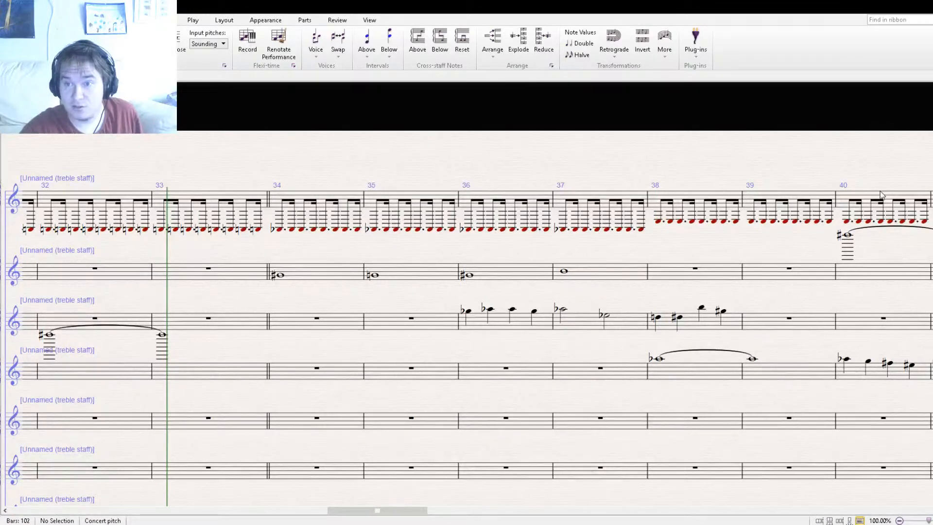
pyautogui.press('space')
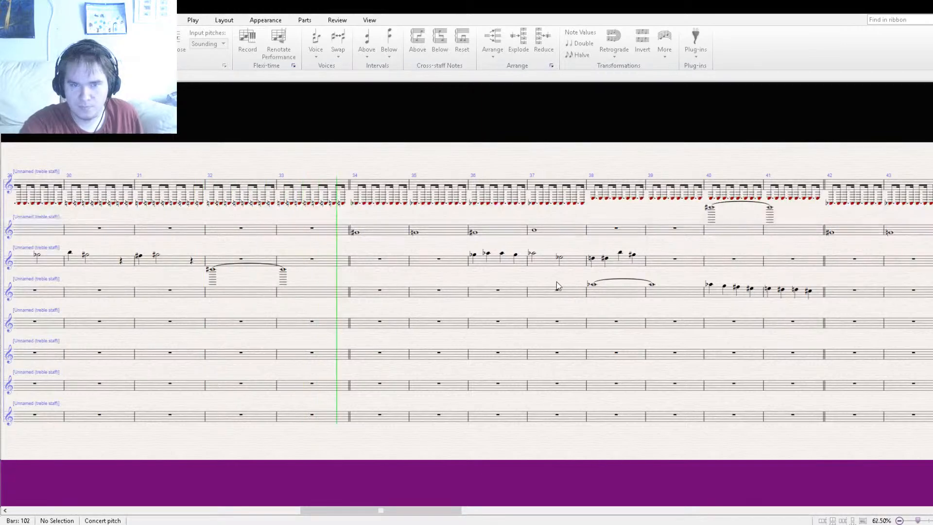
pyautogui.moveTo(559, 284); pyautogui.dragTo(424, 287)
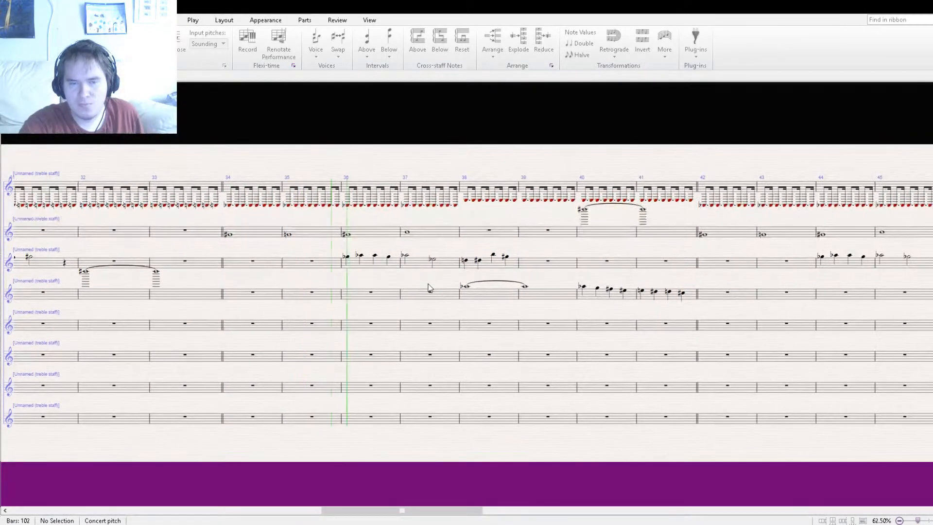
pyautogui.moveTo(570, 278); pyautogui.dragTo(433, 287)
pyautogui.moveTo(652, 292); pyautogui.dragTo(438, 298)
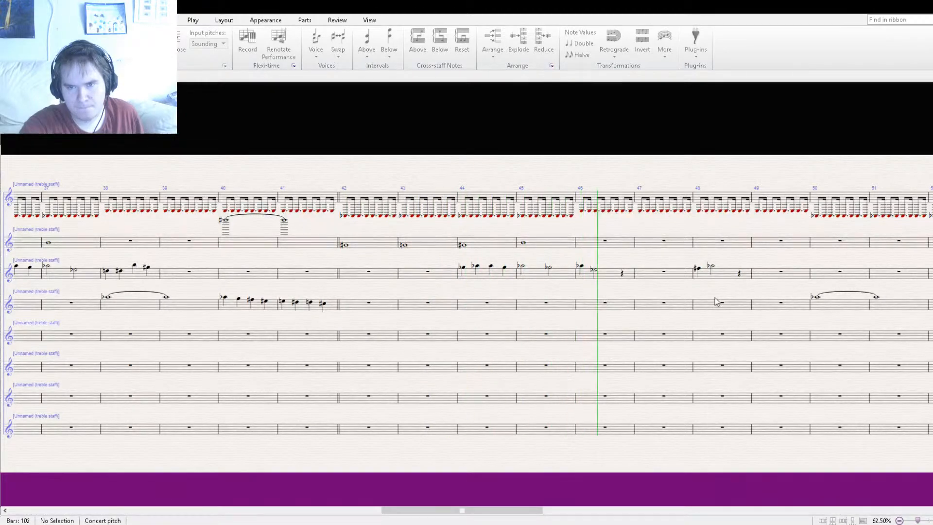
pyautogui.moveTo(719, 285); pyautogui.dragTo(435, 286)
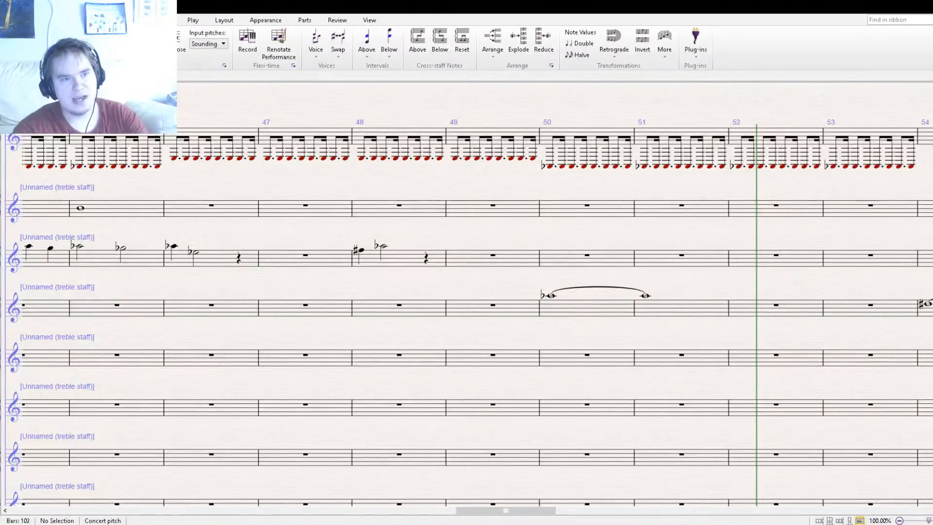
# - Copy bars 13–17 of the top staff into bars 54–58, then clear the selection
pyautogui.moveTo(119, 120); pyautogui.dragTo(929, 198)
pyautogui.moveTo(456, 201); pyautogui.dragTo(931, 210)
pyautogui.moveTo(303, 151); pyautogui.dragTo(661, 162)
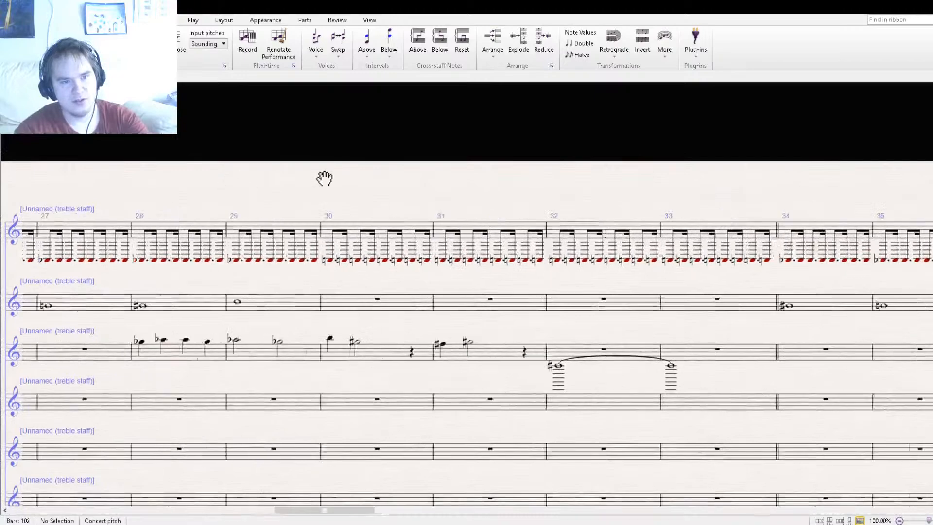
pyautogui.moveTo(247, 183); pyautogui.dragTo(558, 198)
pyautogui.moveTo(254, 216); pyautogui.dragTo(718, 210)
pyautogui.moveTo(350, 194); pyautogui.dragTo(739, 203)
pyautogui.click(306, 246)
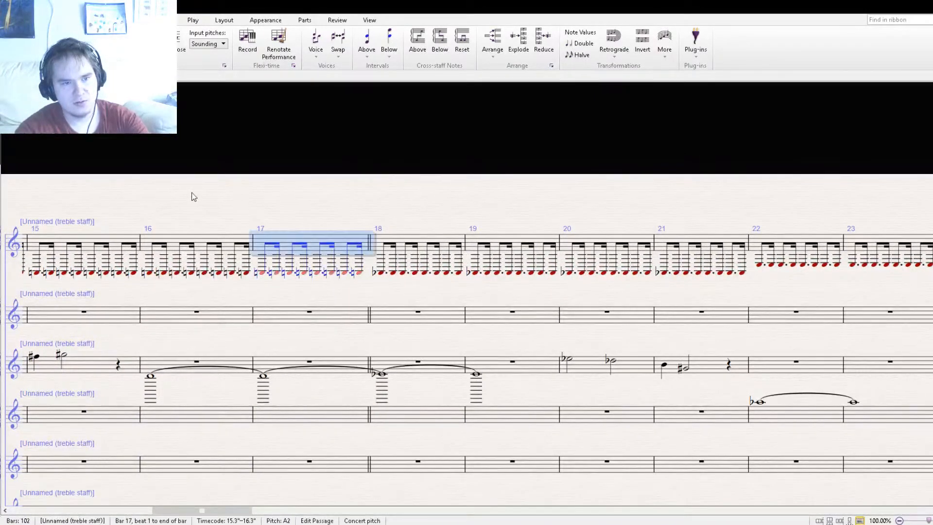
pyautogui.moveTo(192, 198); pyautogui.dragTo(395, 202)
pyautogui.keyDown('shift'); pyautogui.click(103, 246); pyautogui.keyUp('shift')
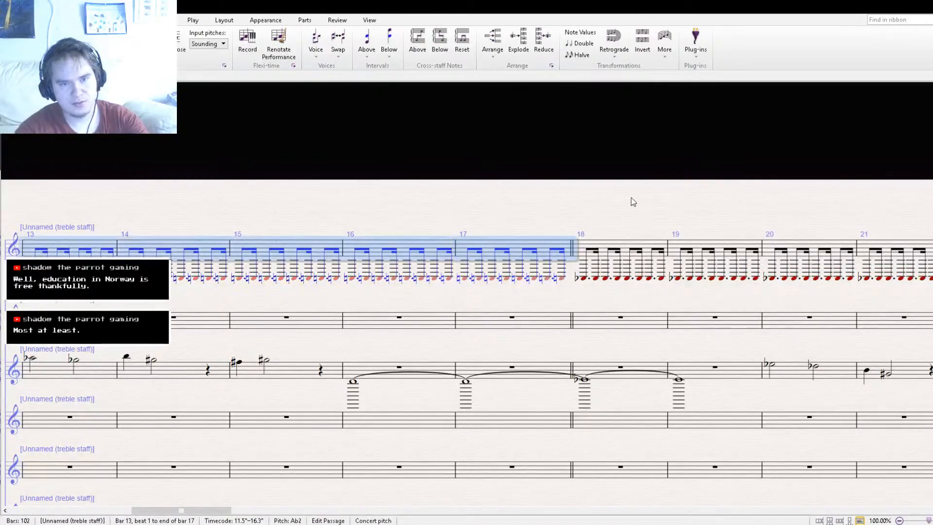
pyautogui.moveTo(622, 201); pyautogui.dragTo(164, 202)
pyautogui.moveTo(620, 231); pyautogui.dragTo(124, 232)
pyautogui.moveTo(677, 190); pyautogui.dragTo(161, 187)
pyautogui.moveTo(697, 206); pyautogui.dragTo(166, 199)
pyautogui.moveTo(513, 193); pyautogui.dragTo(0, 170)
pyautogui.moveTo(576, 173); pyautogui.dragTo(197, 185)
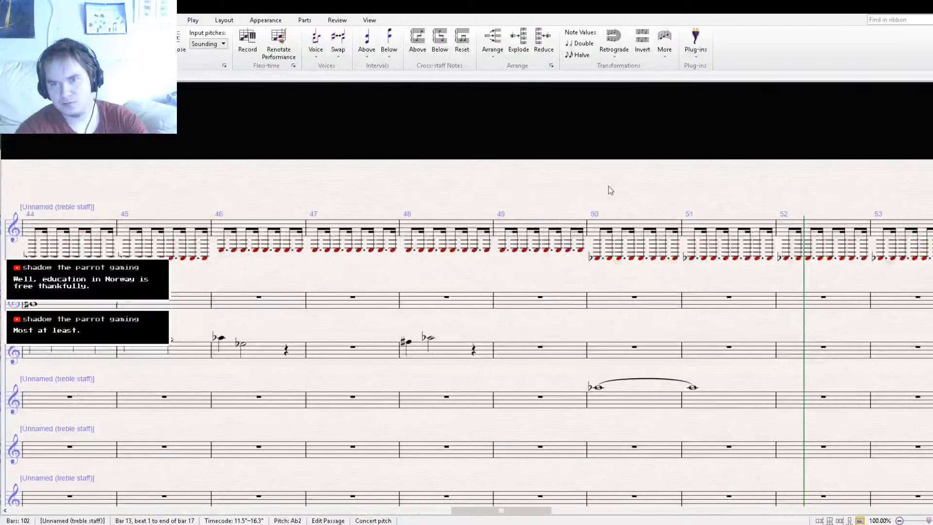
pyautogui.moveTo(632, 188); pyautogui.dragTo(201, 173)
pyautogui.click(560, 218)
pyautogui.hotkey('ctrl', 'v')
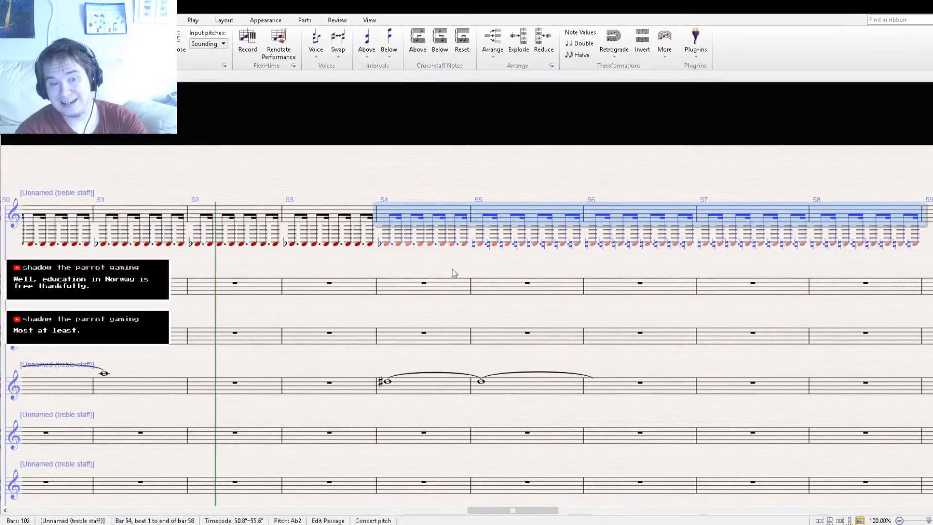
pyautogui.moveTo(389, 266); pyautogui.dragTo(809, 260)
pyautogui.press('Escape')
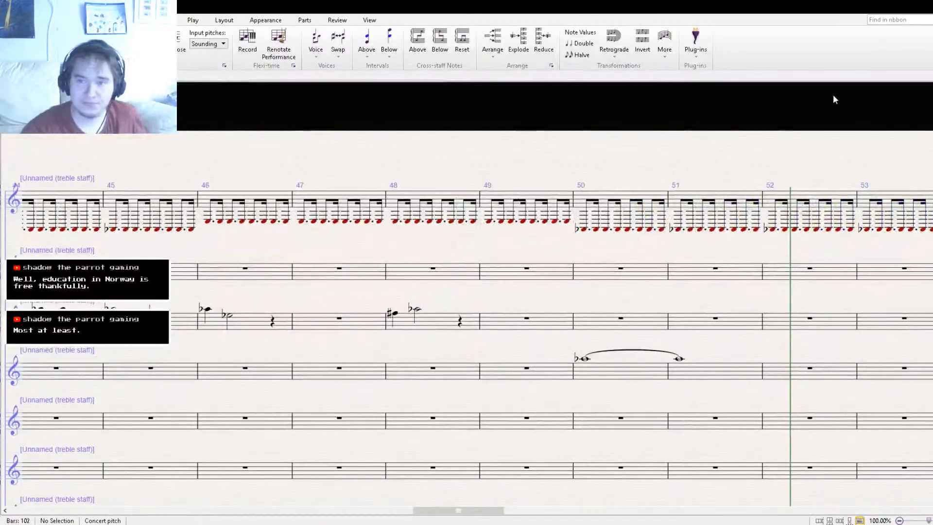
# - Rewind the playback line from bar 52 to bar 37
pyautogui.press('[')
pyautogui.press('[')
pyautogui.press('[')
pyautogui.press('[')
pyautogui.press('[')
pyautogui.press('[')
pyautogui.press('[')
pyautogui.press('[')
pyautogui.press('[')
pyautogui.press('[')
pyautogui.press('[')
pyautogui.press('[')
pyautogui.press('[')
pyautogui.press('[')
pyautogui.press('[')
pyautogui.press('[')
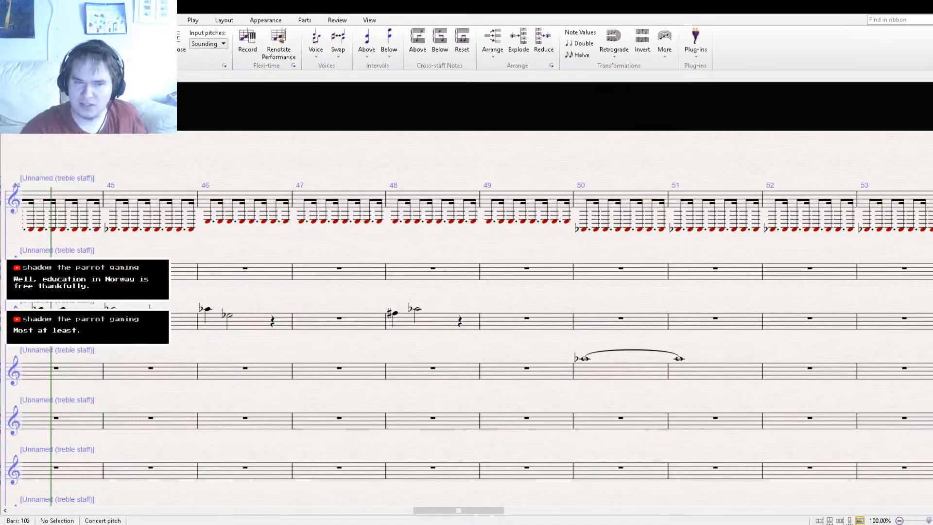
pyautogui.moveTo(205, 253); pyautogui.dragTo(620, 254)
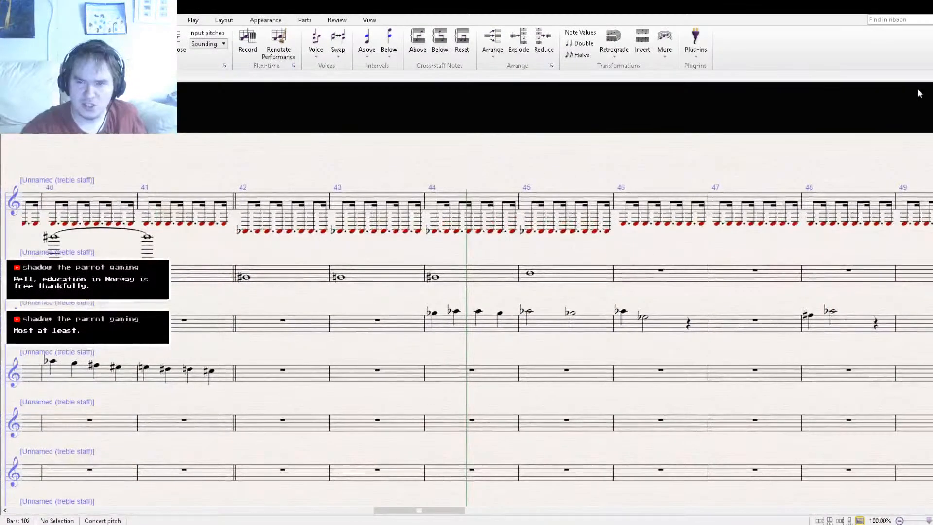
pyautogui.press('[')
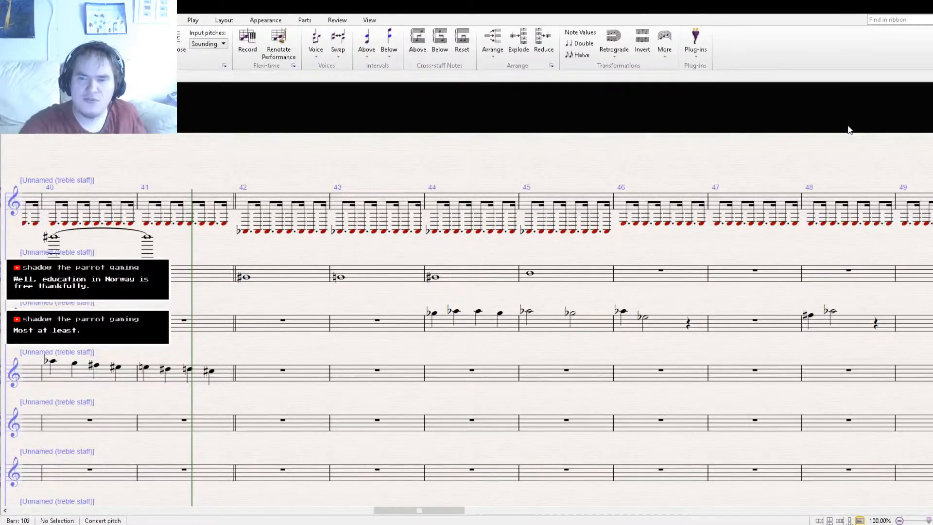
pyautogui.press('[')
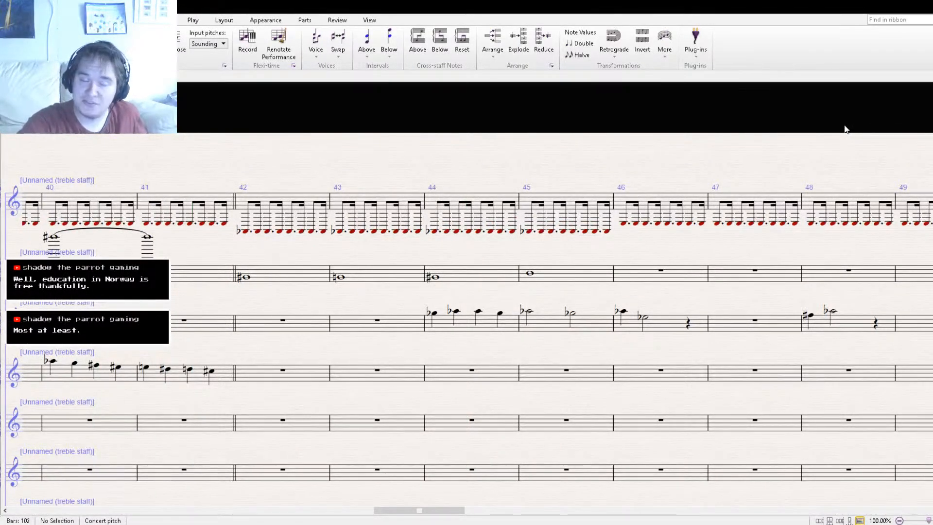
pyautogui.moveTo(445, 155); pyautogui.dragTo(729, 156)
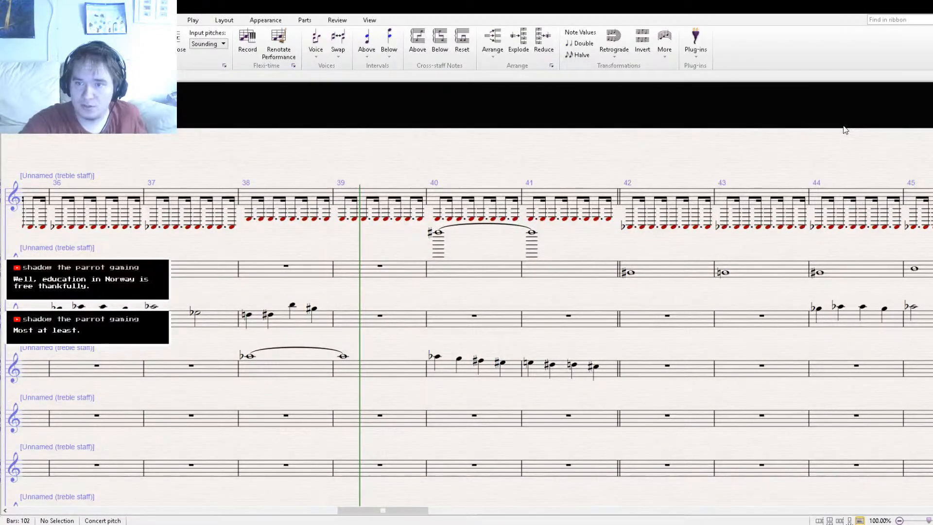
pyautogui.press('[')
pyautogui.press('[')
pyautogui.press('[')
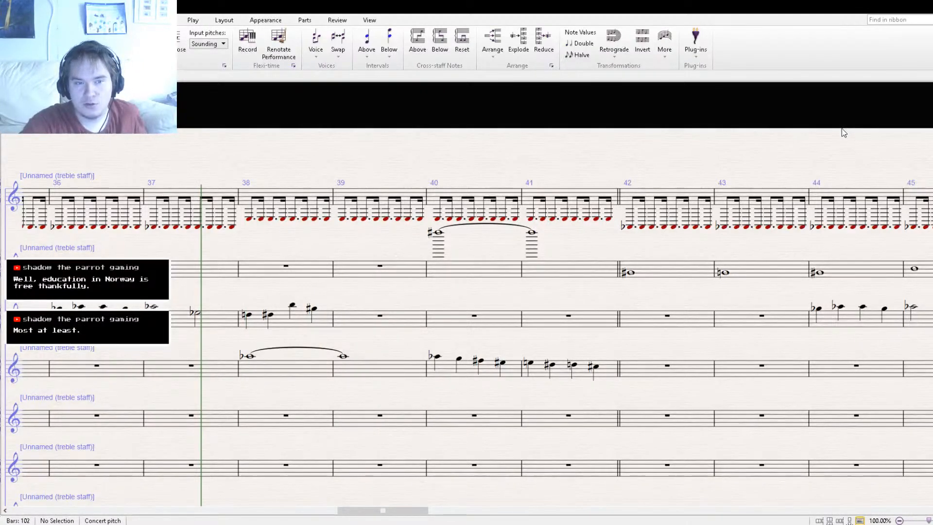
pyautogui.press(']')
pyautogui.press('[')
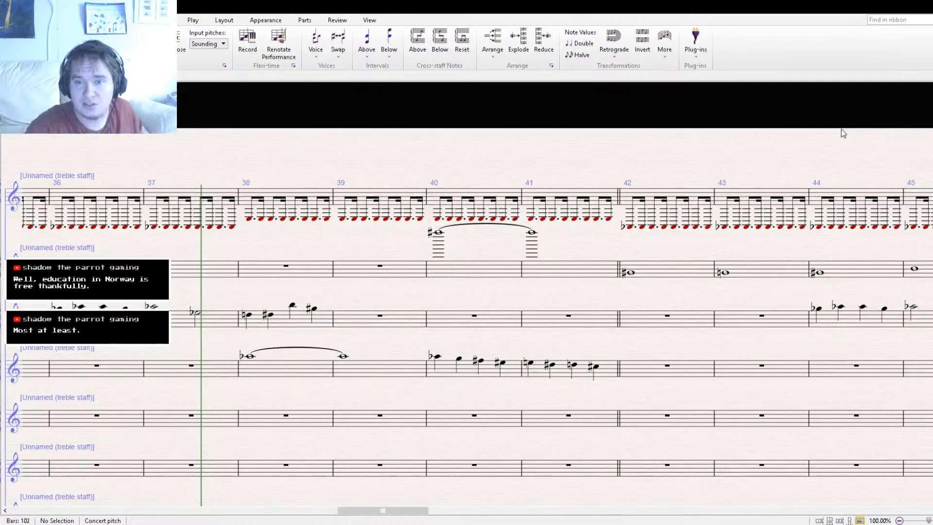
# - Check the new bars 50–58 and listen from about bar 36 through to bar 54
pyautogui.moveTo(740, 167); pyautogui.dragTo(485, 176)
pyautogui.moveTo(394, 165); pyautogui.dragTo(303, 165)
pyautogui.moveTo(617, 167); pyautogui.dragTo(315, 170)
pyautogui.moveTo(690, 162); pyautogui.dragTo(729, 137)
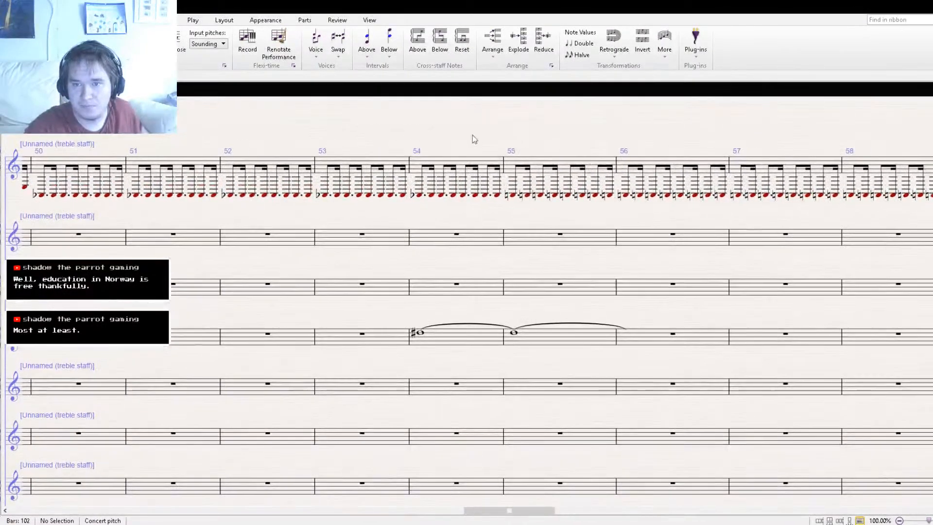
pyautogui.scroll(-2, 817, 119)
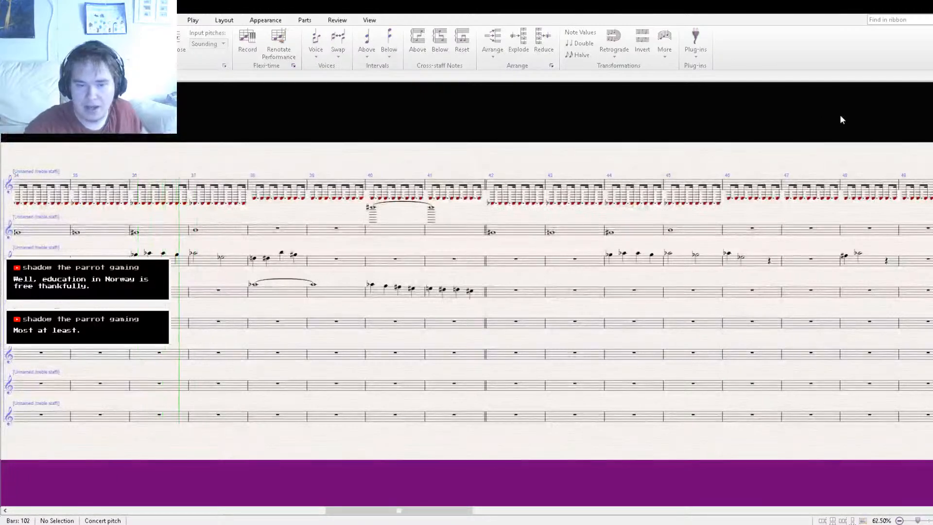
pyautogui.scroll(2, 838, 110)
pyautogui.scroll(-2, 824, 117)
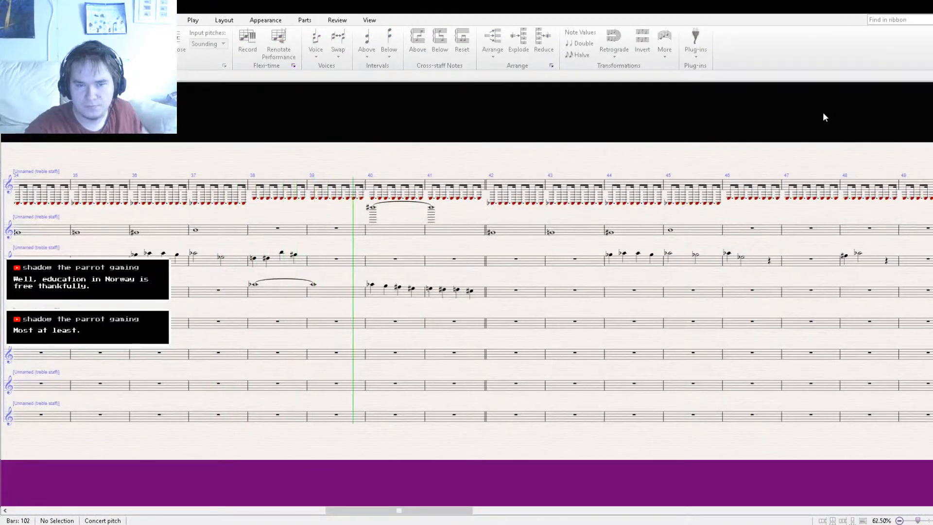
pyautogui.moveTo(596, 284); pyautogui.dragTo(416, 296)
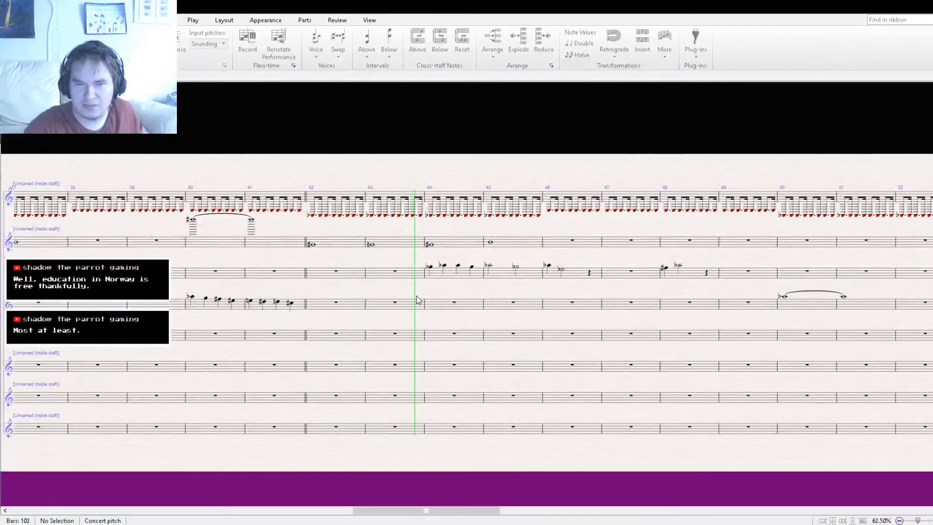
pyautogui.moveTo(612, 283); pyautogui.dragTo(410, 278)
pyautogui.moveTo(570, 282); pyautogui.dragTo(444, 285)
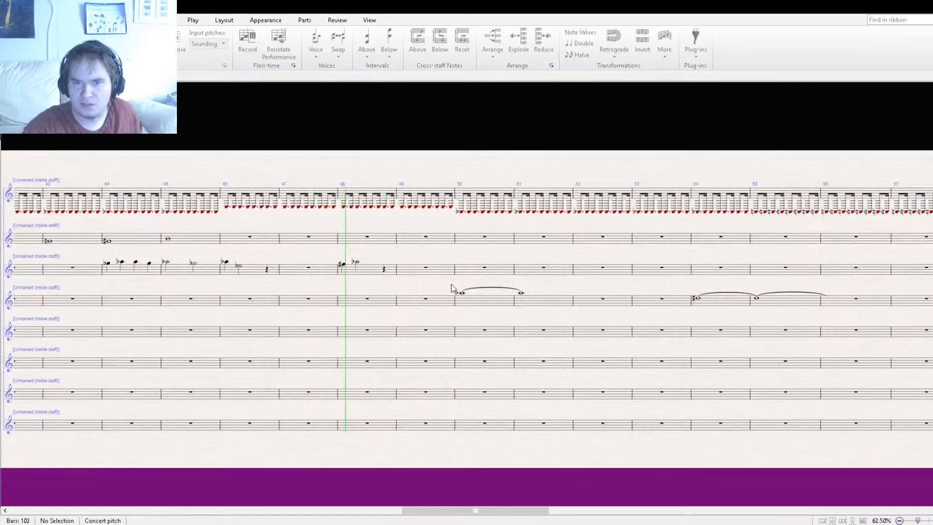
pyautogui.moveTo(574, 279); pyautogui.dragTo(424, 278)
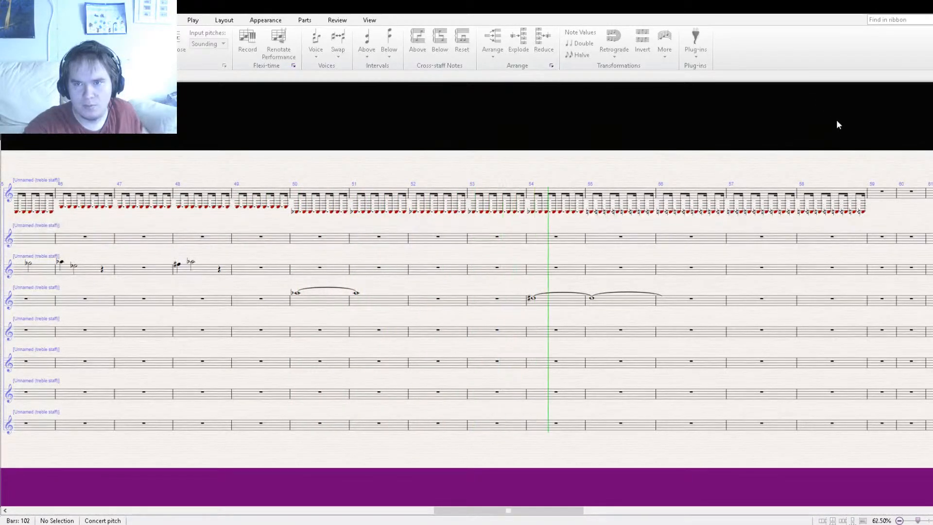
# - Delete the surplus bar 54 from all staves so the following bars close up
pyautogui.keyDown('ctrl'); pyautogui.scroll(2, 593, 187); pyautogui.keyUp('ctrl')
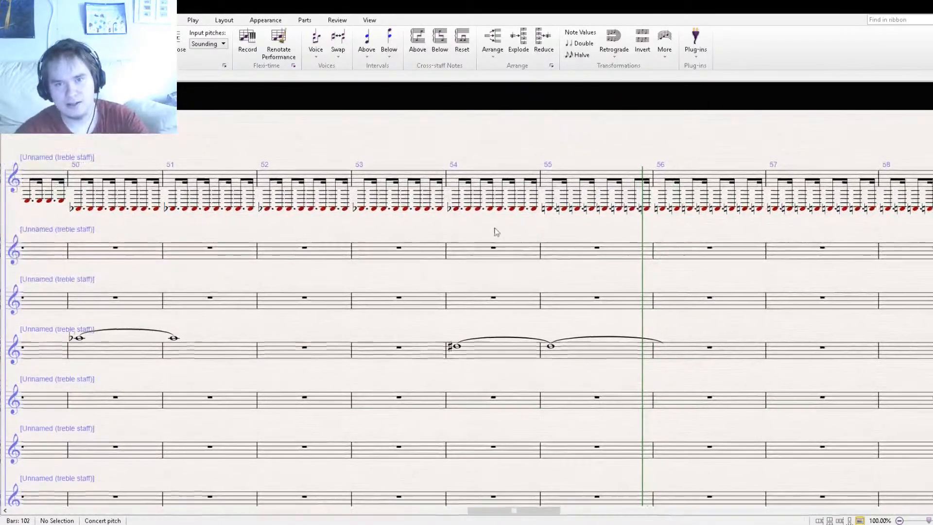
pyautogui.click(494, 179)
pyautogui.keyDown('ctrl'); pyautogui.click(493, 180); pyautogui.keyUp('ctrl')
pyautogui.press('Delete')
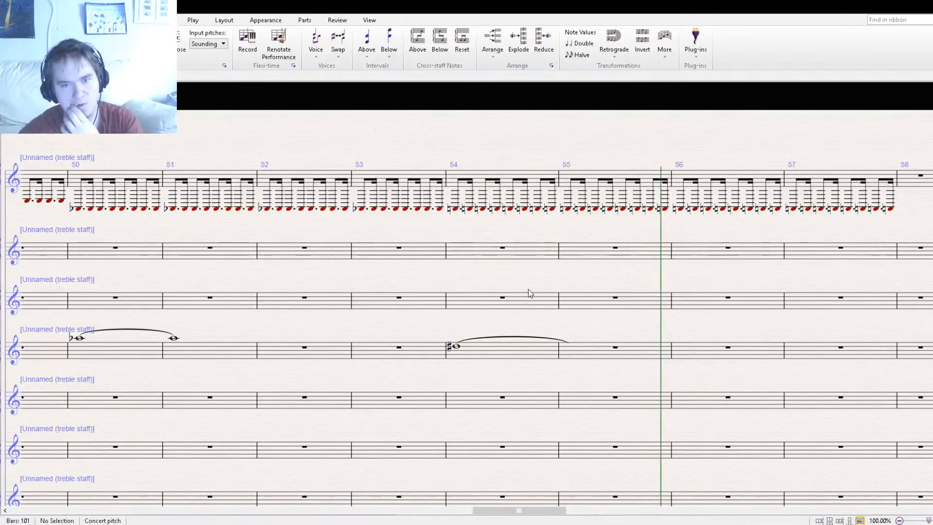
# - Repeat the fourth staff's D#5 whole note from bar 54 into bar 55, remove the tie after bar 55, and clear the selection
pyautogui.click(510, 355)
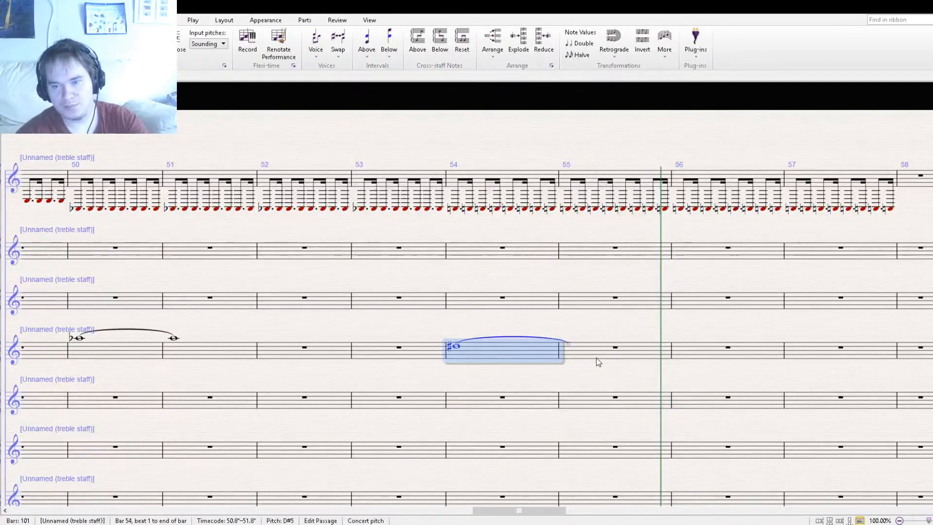
pyautogui.press('r')
pyautogui.moveTo(400, 381); pyautogui.dragTo(522, 371)
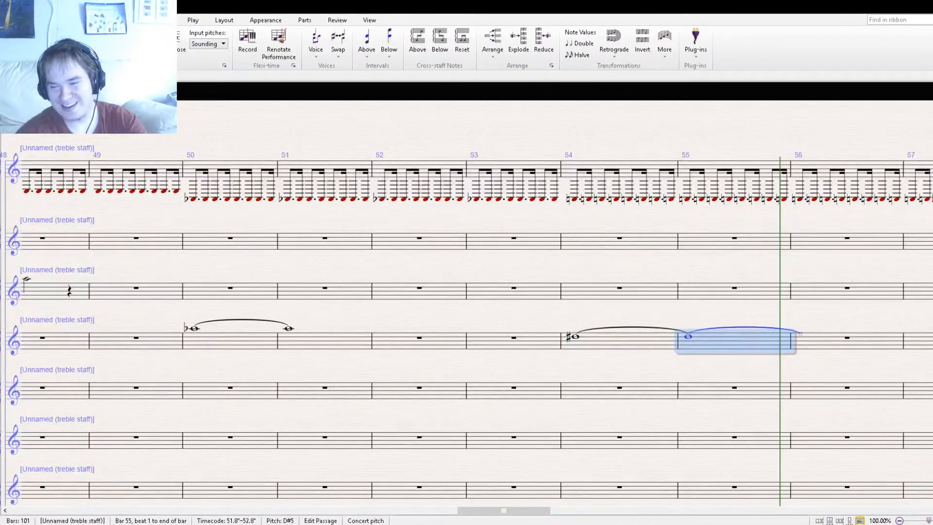
pyautogui.press('Return')
pyautogui.moveTo(223, 284); pyautogui.dragTo(481, 288)
pyautogui.press('Escape')
# - Rewind the playback line to around bar 45 and listen through to bar 57
pyautogui.press('[')
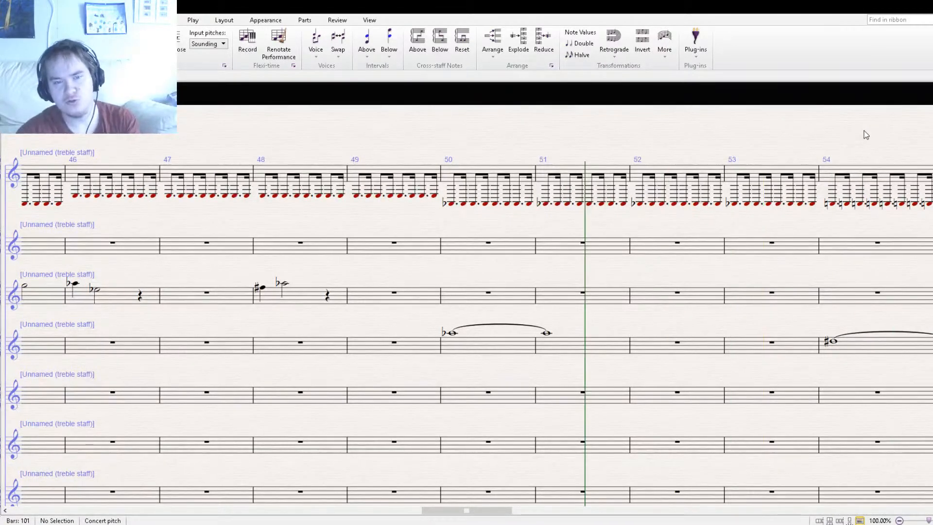
pyautogui.press('[')
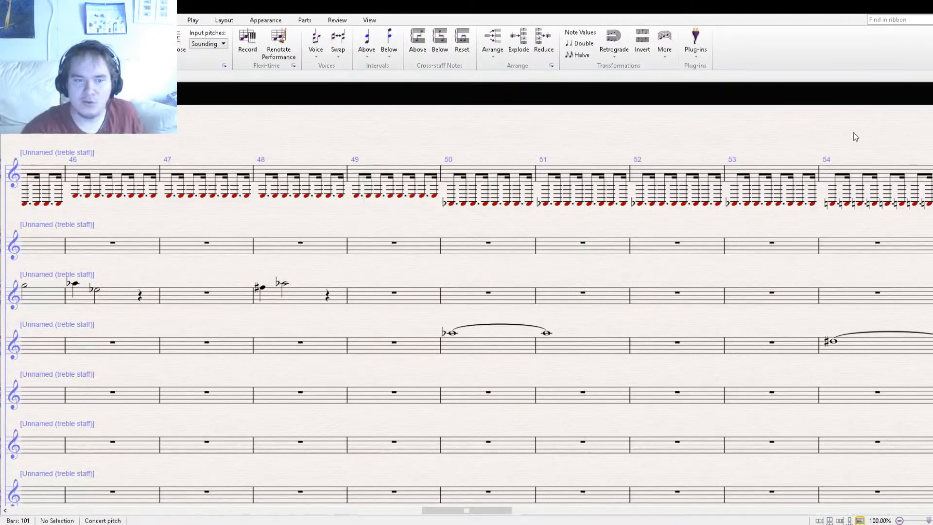
pyautogui.press('[')
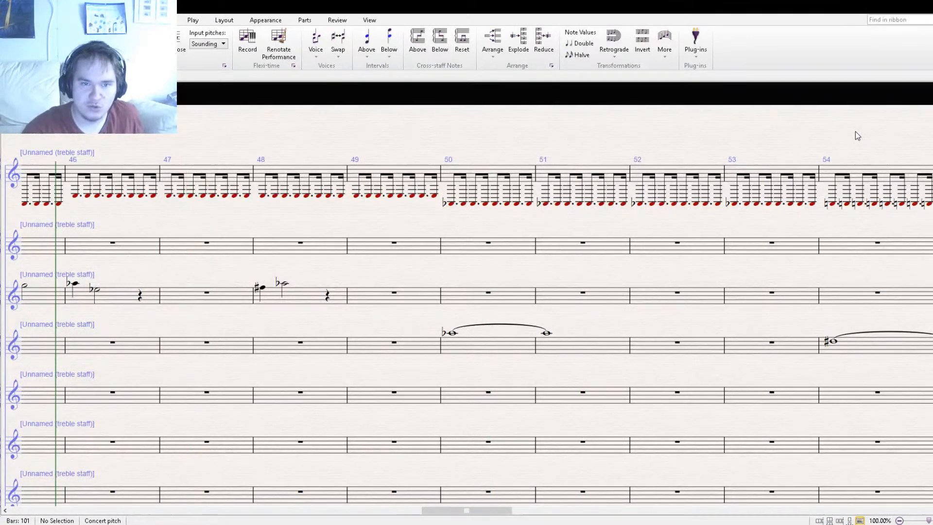
pyautogui.moveTo(358, 139); pyautogui.dragTo(443, 131)
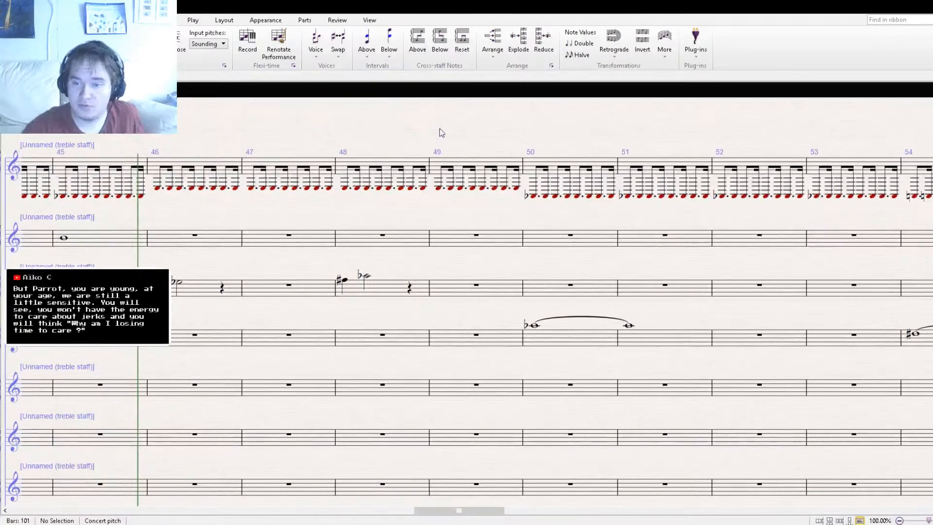
pyautogui.press('[')
pyautogui.press('space')
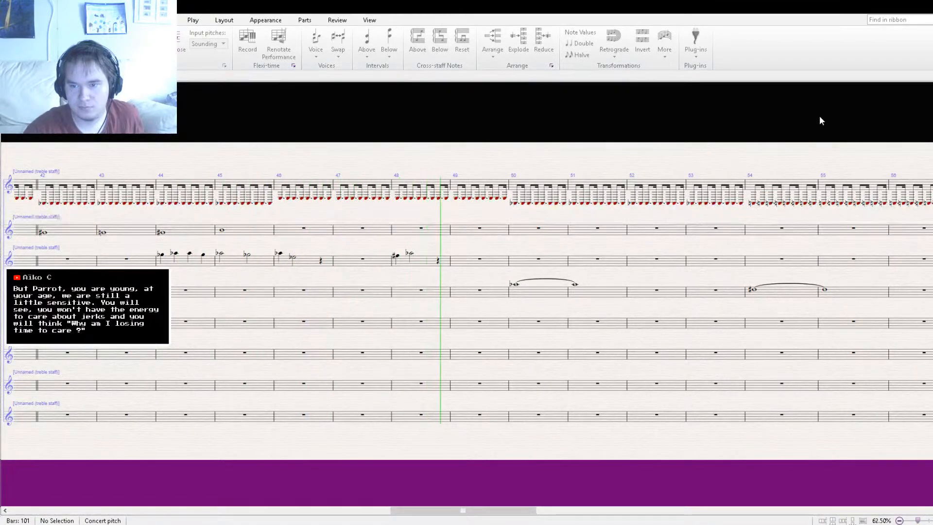
pyautogui.moveTo(697, 246); pyautogui.dragTo(503, 227)
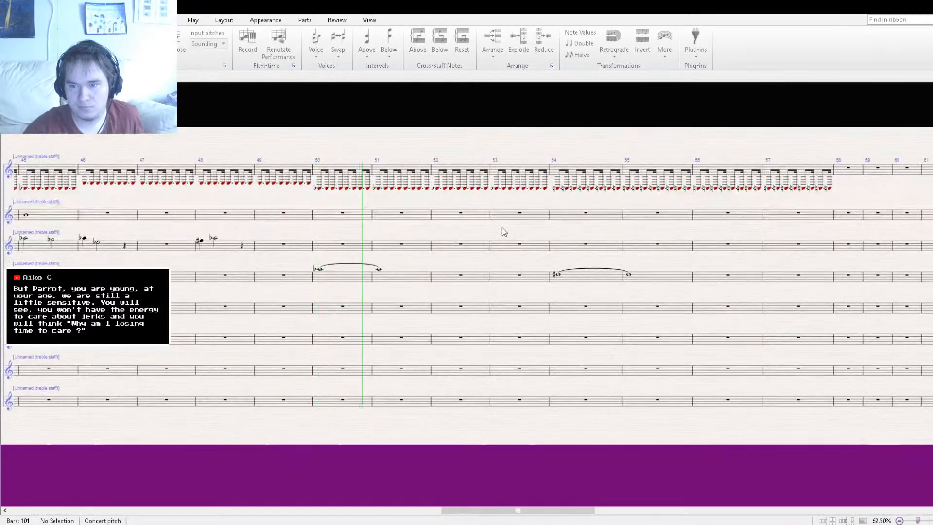
pyautogui.moveTo(617, 242); pyautogui.dragTo(496, 247)
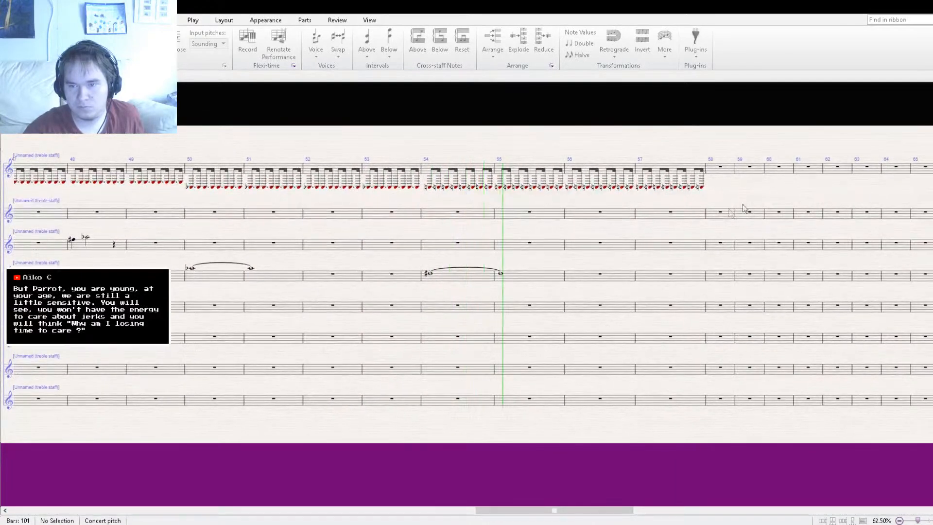
pyautogui.press('space')
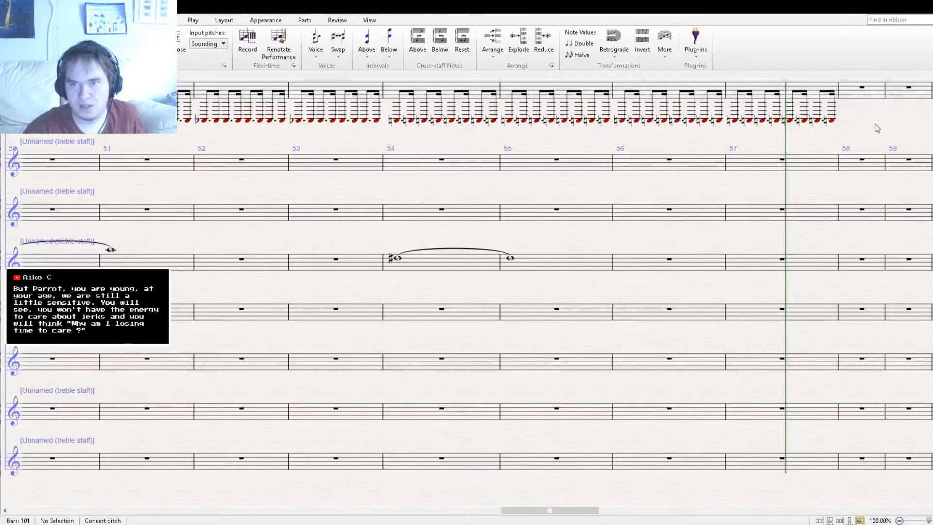
# - Rewind the playback line to the end of bar 48 and listen again up to bar 55
pyautogui.press('[')
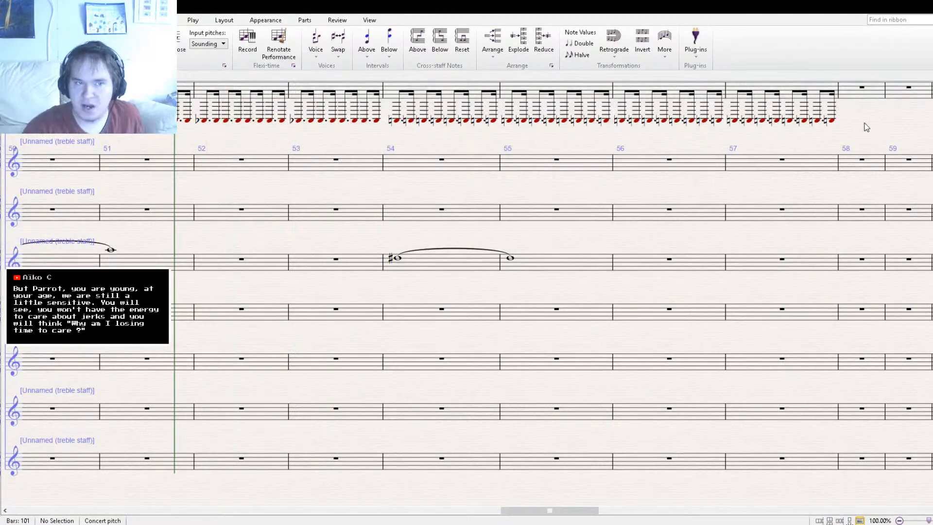
pyautogui.moveTo(302, 182); pyautogui.dragTo(542, 200)
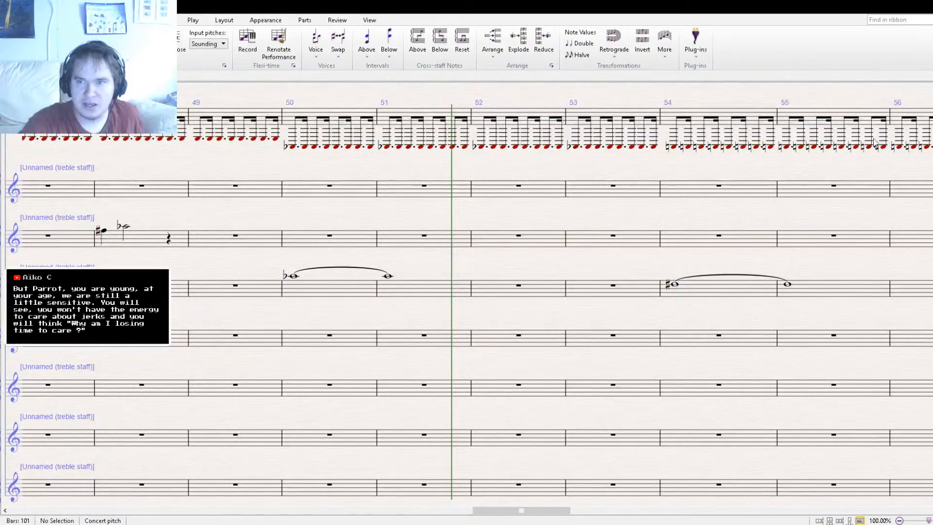
pyautogui.press('[')
pyautogui.press('[')
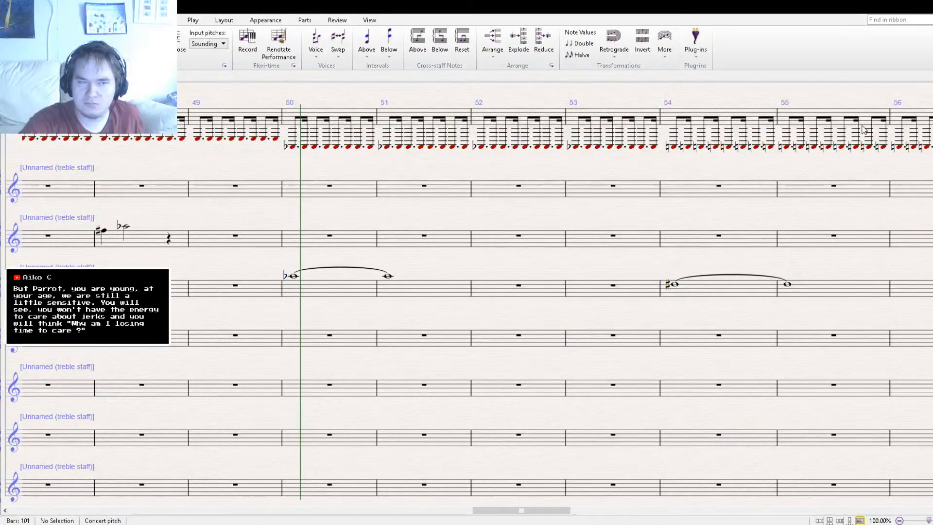
pyautogui.press('[')
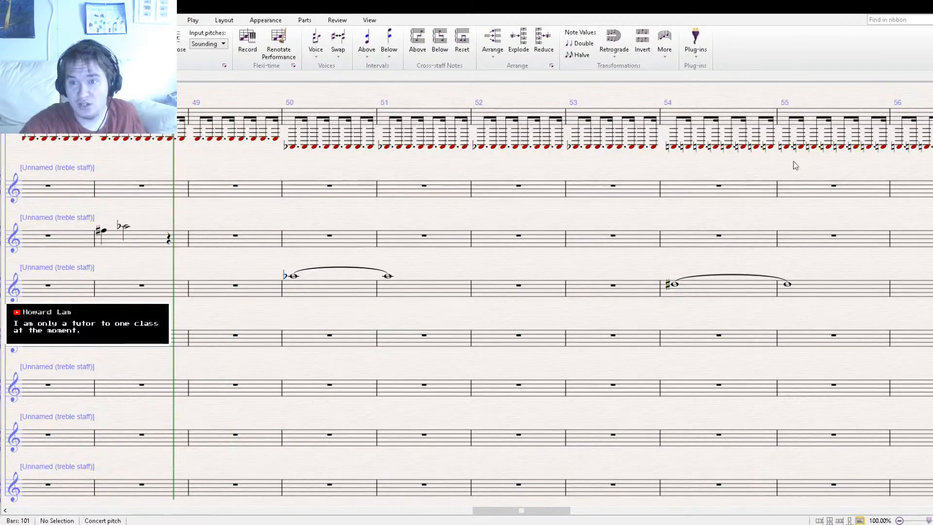
pyautogui.moveTo(834, 167); pyautogui.dragTo(728, 167)
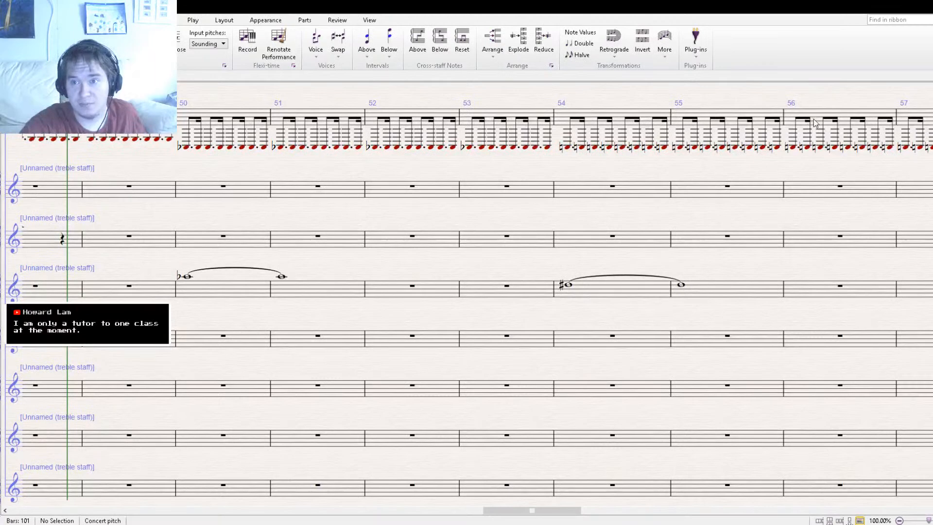
pyautogui.press('space')
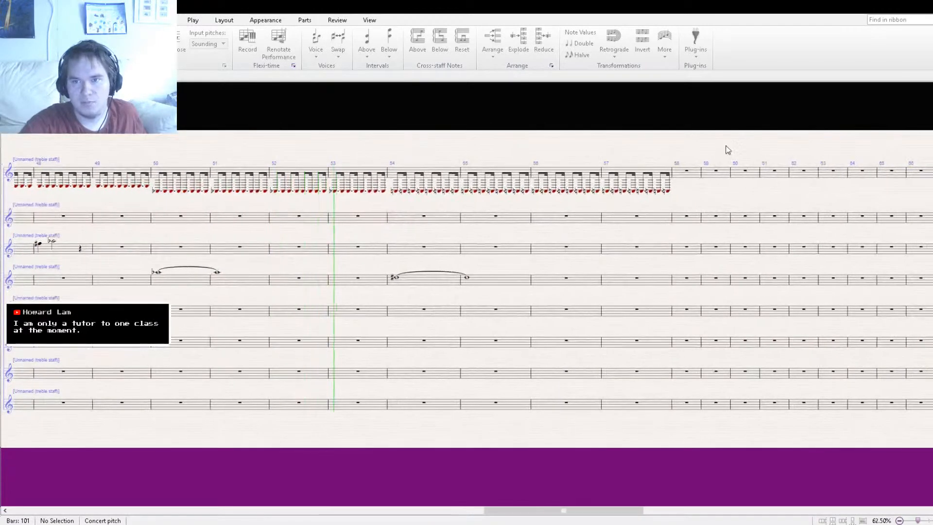
pyautogui.press('space')
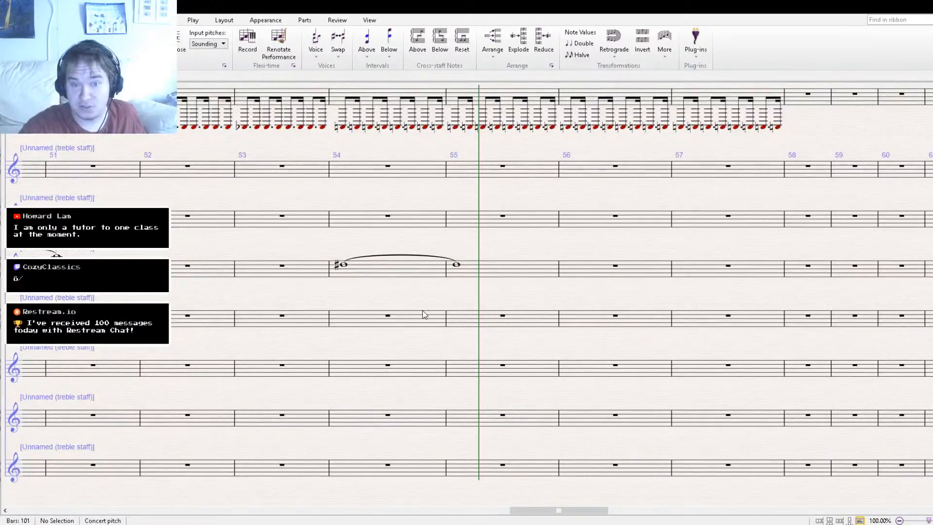
# - Copy bars 50–57 of the top staff into bars 58–65, then clear the selection
pyautogui.moveTo(527, 314); pyautogui.dragTo(458, 356)
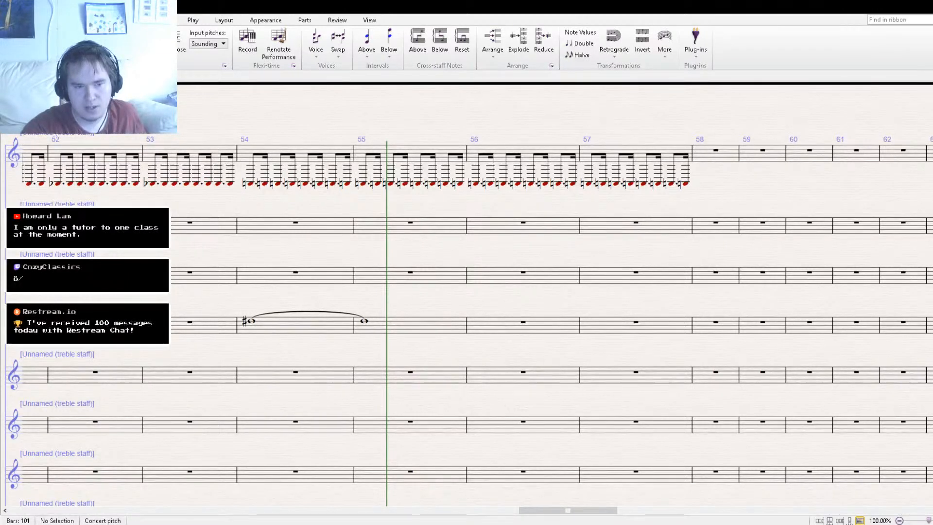
pyautogui.moveTo(232, 200); pyautogui.dragTo(338, 223)
pyautogui.click(233, 169)
pyautogui.keyDown('shift'); pyautogui.click(741, 169); pyautogui.keyUp('shift')
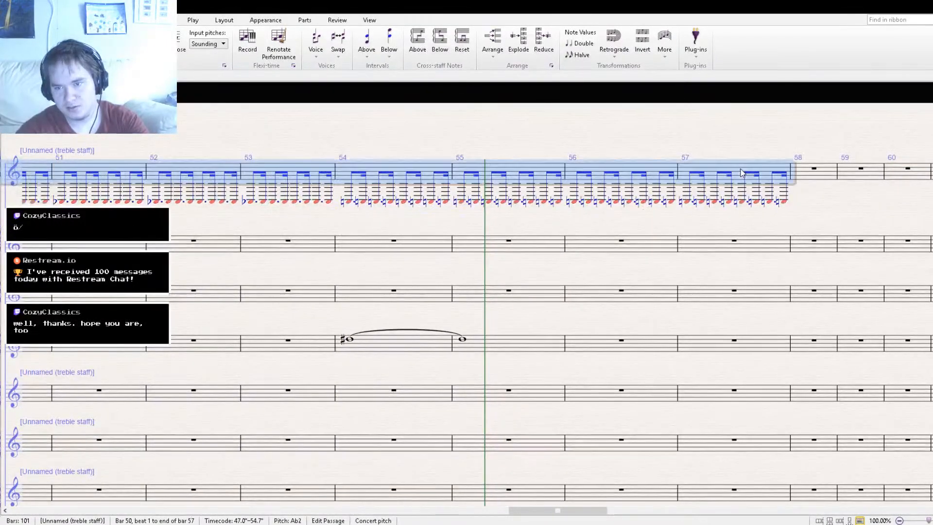
pyautogui.moveTo(728, 228); pyautogui.dragTo(445, 216)
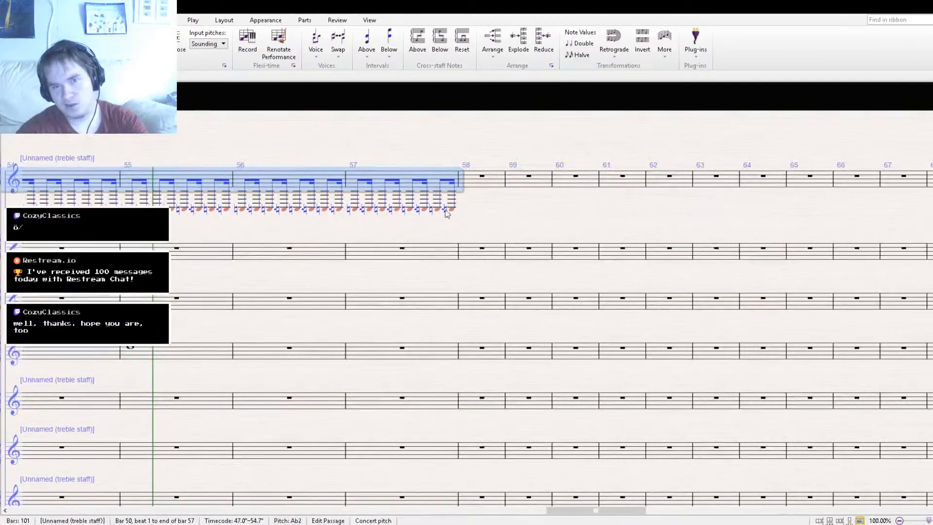
pyautogui.click(489, 185)
pyautogui.hotkey('ctrl', 'v')
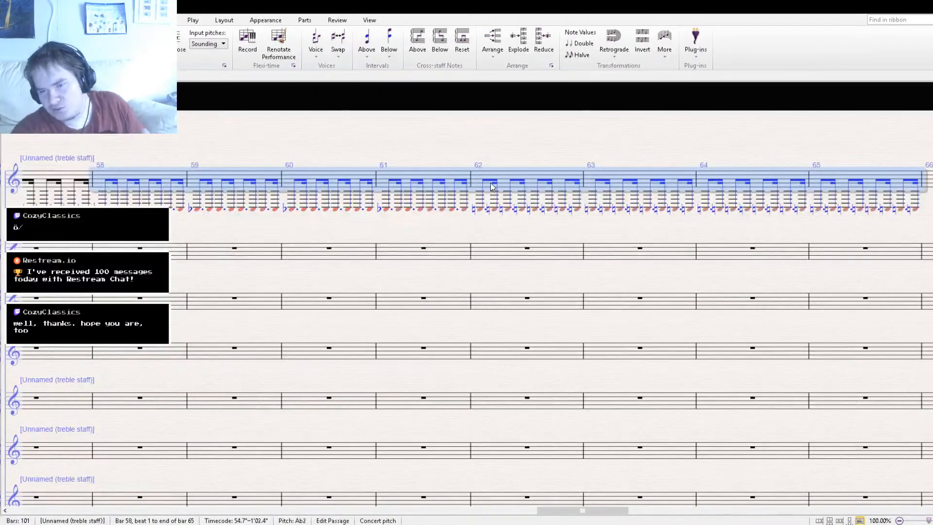
pyautogui.moveTo(171, 241); pyautogui.dragTo(361, 274)
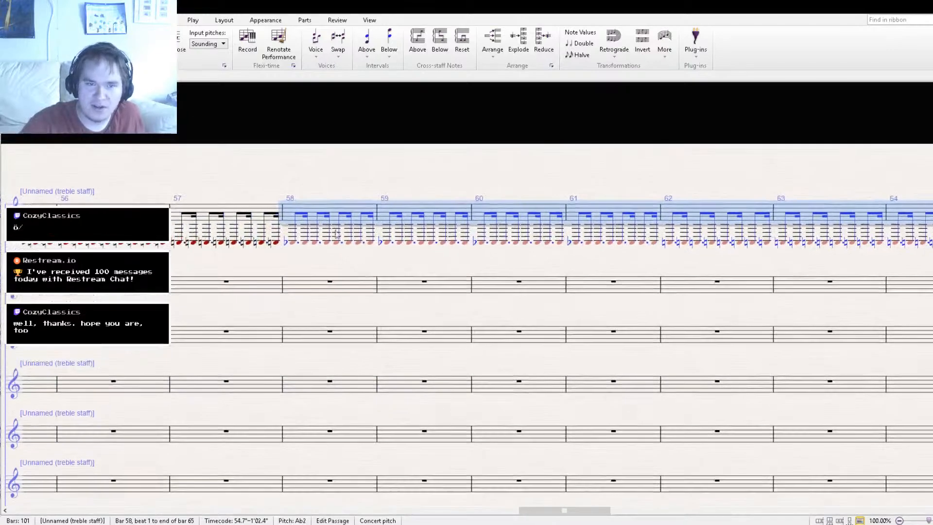
pyautogui.press('Escape')
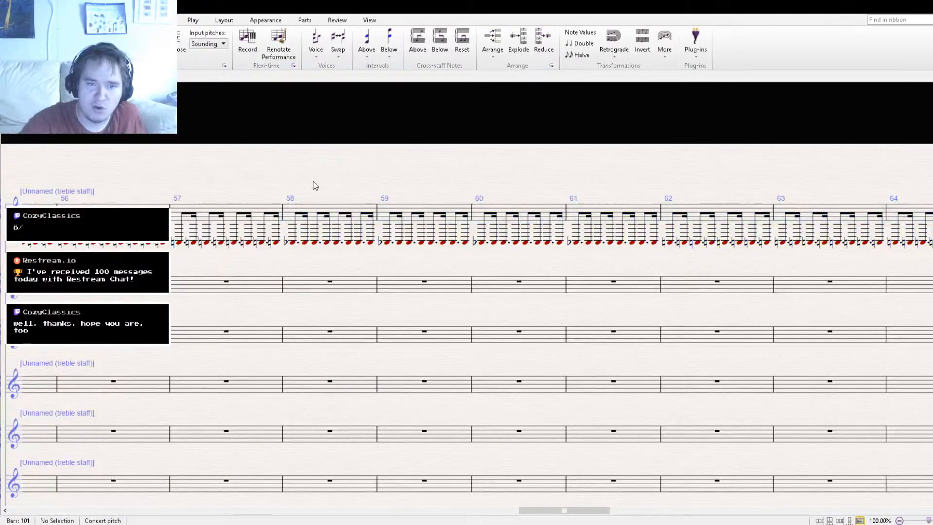
# - Select the barline at the end of bar 57, then rewind the playback line to bar 49
pyautogui.click(284, 207)
pyautogui.moveTo(336, 254); pyautogui.dragTo(527, 159)
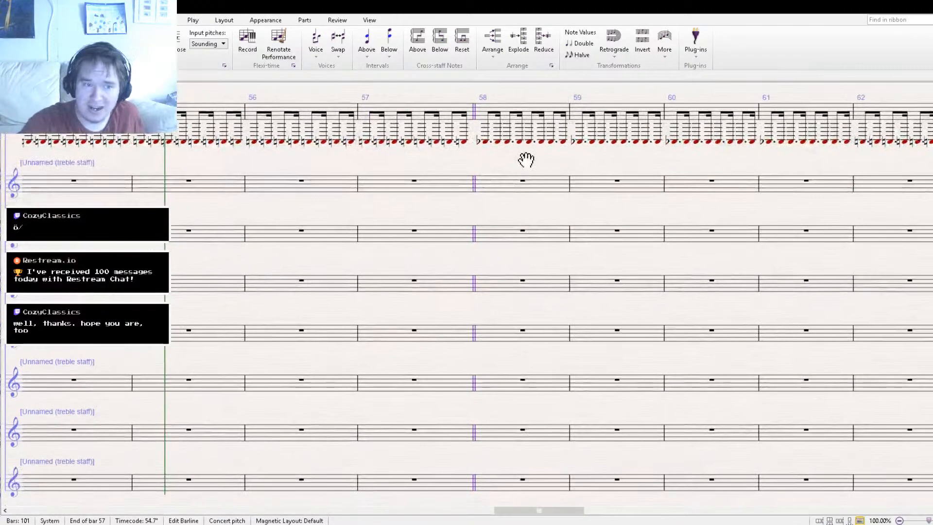
pyautogui.moveTo(215, 164); pyautogui.dragTo(708, 187)
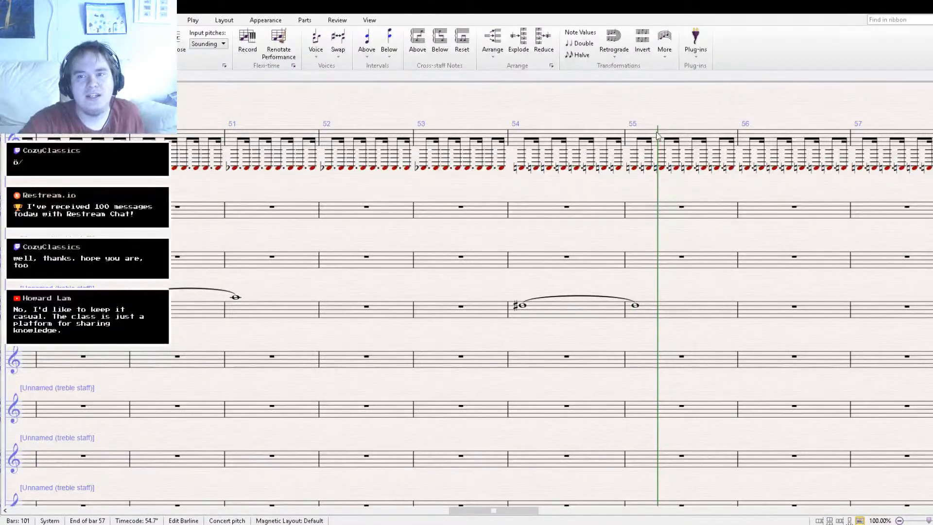
pyautogui.press('[')
pyautogui.press('[')
pyautogui.press('[')
pyautogui.press('[')
pyautogui.press('[')
pyautogui.press('[')
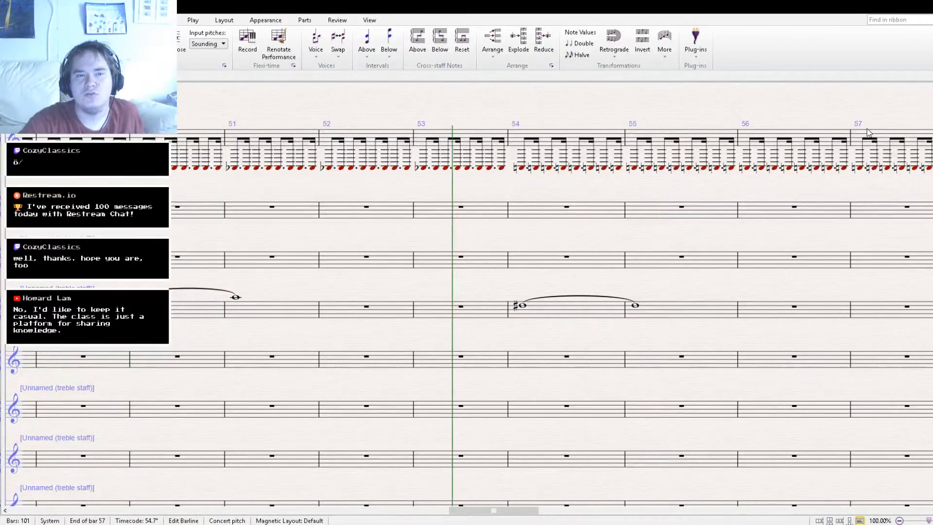
pyautogui.press('[')
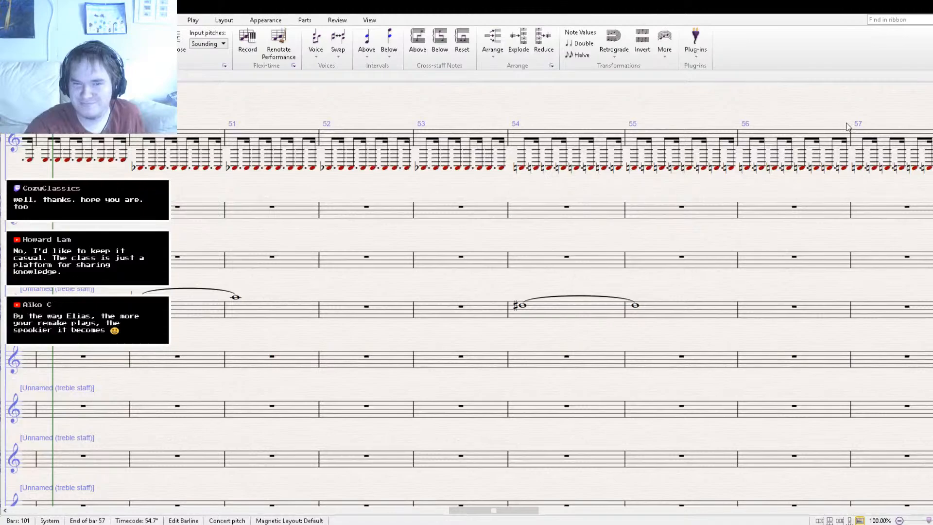
# - Listen from bar 49 to bar 53, and replay from about bar 52 to bar 57
pyautogui.moveTo(716, 188)
pyautogui.mouseDown()
pyautogui.moveTo(862, 189)
pyautogui.moveTo(724, 192)
pyautogui.mouseUp()
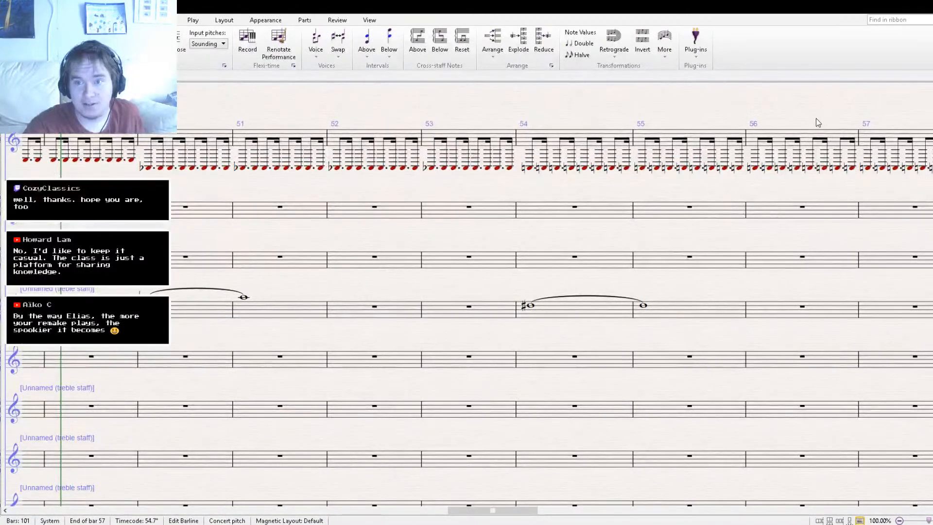
pyautogui.hotkey('ctrl', '-')
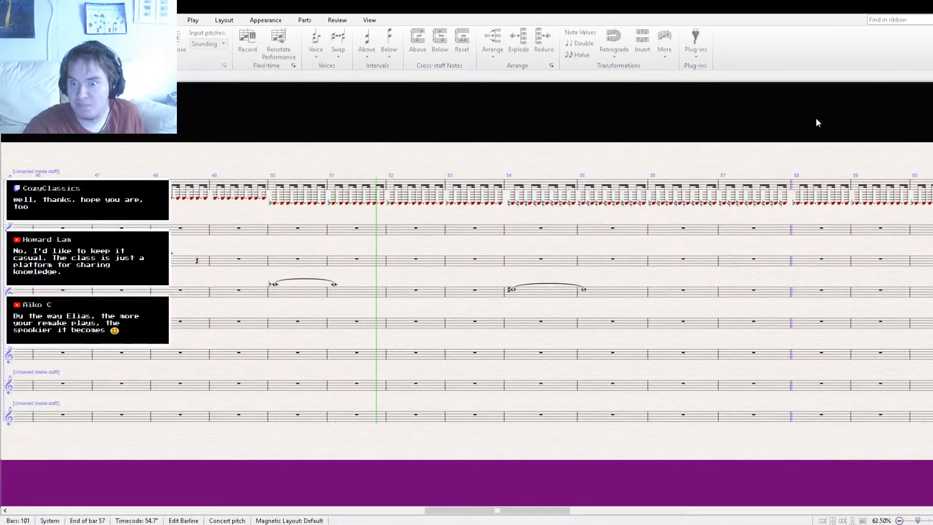
pyautogui.hotkey('ctrl', '+')
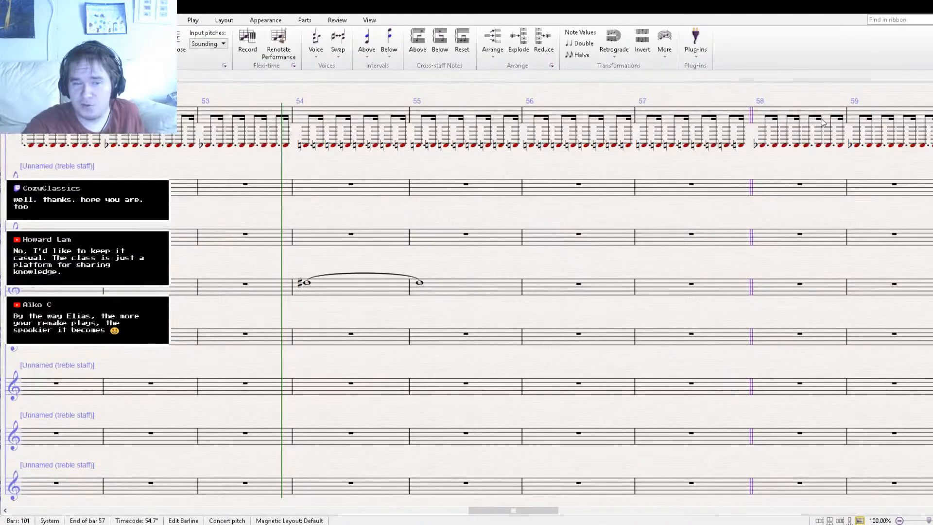
pyautogui.hotkey('ctrl', '-')
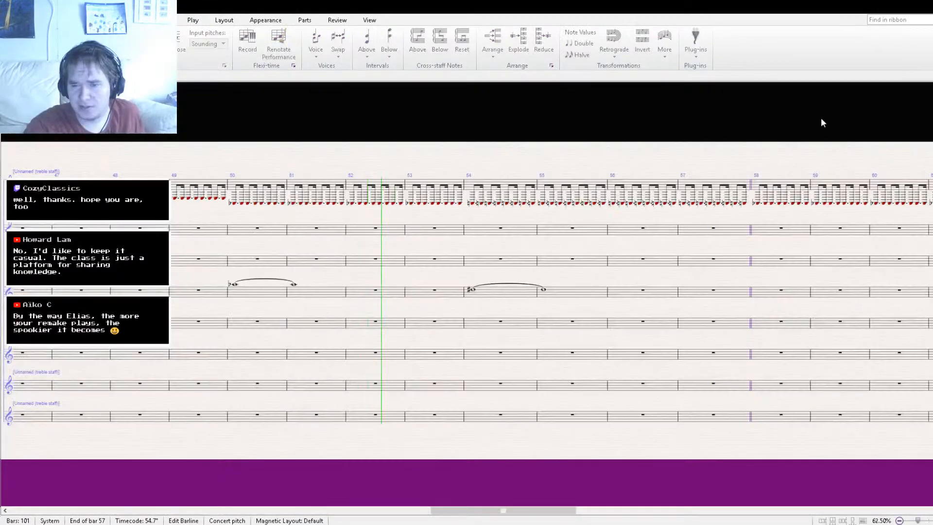
pyautogui.moveTo(689, 258); pyautogui.dragTo(504, 243)
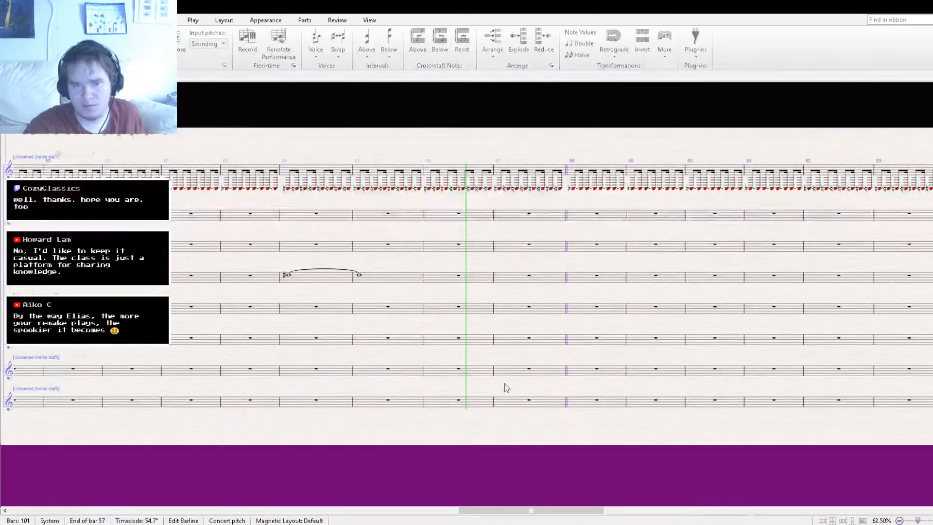
pyautogui.hotkey('ctrl', '+')
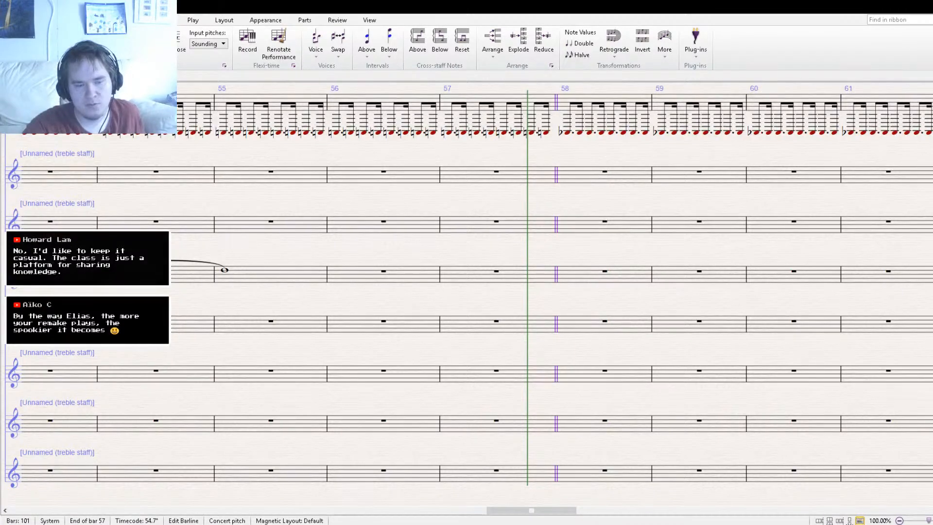
# - Copy the held notes in bars 50–51 of the fourth staff into bars 54–55 of the same staff
pyautogui.moveTo(212, 225); pyautogui.dragTo(657, 271)
pyautogui.click(268, 292)
pyautogui.click(266, 284)
pyautogui.click(258, 301)
pyautogui.keyDown('shift'); pyautogui.click(215, 299); pyautogui.keyUp('shift')
pyautogui.keyDown('alt'); pyautogui.click(552, 292); pyautogui.keyUp('alt')
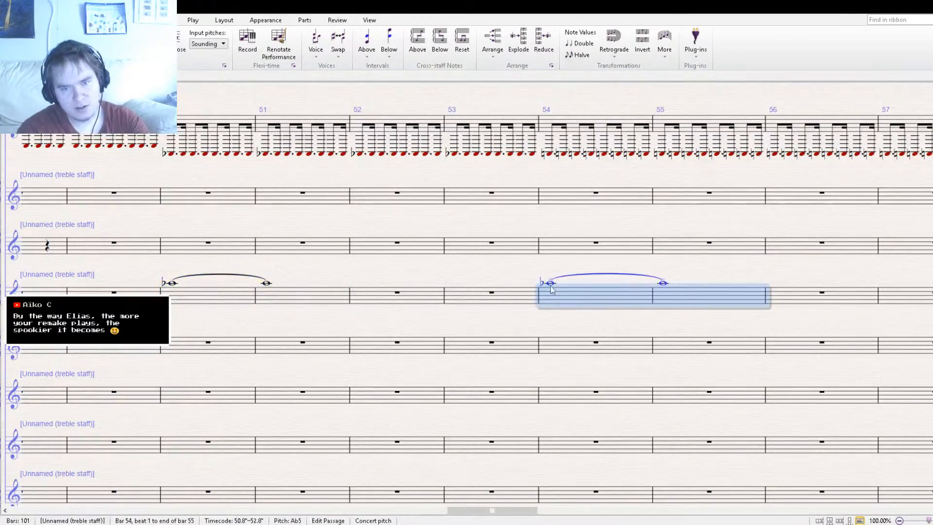
# - Lower the held notes in bars 54 and 55 of the fourth staff to G5, then clear the selection
pyautogui.press('Escape')
pyautogui.click(550, 283)
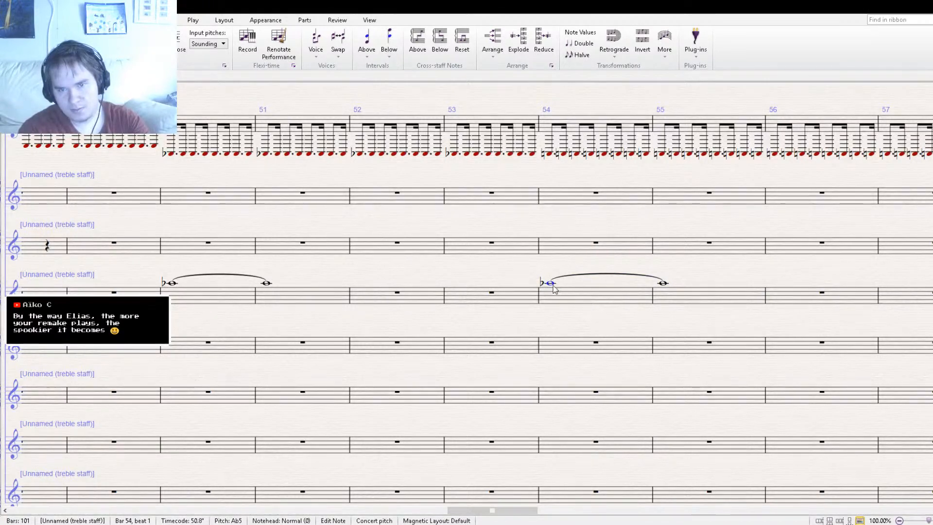
pyautogui.press('Down')
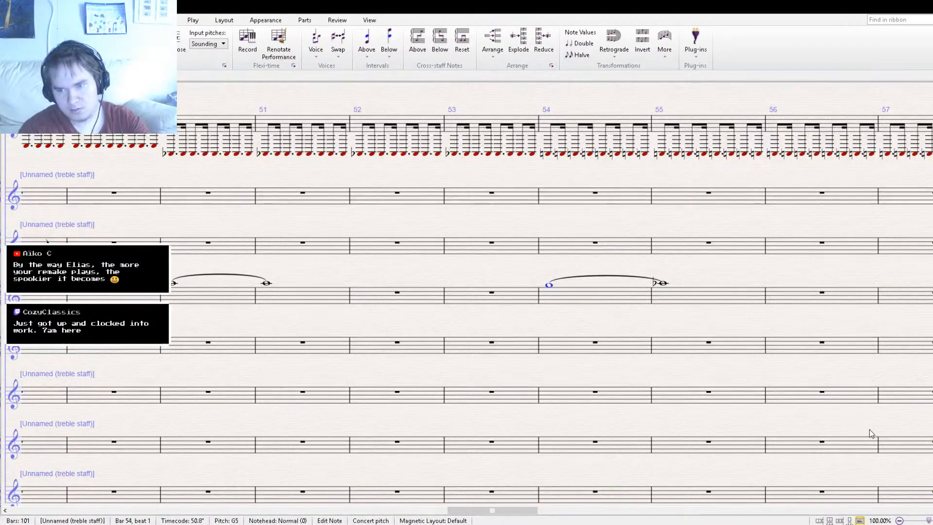
pyautogui.click(664, 285)
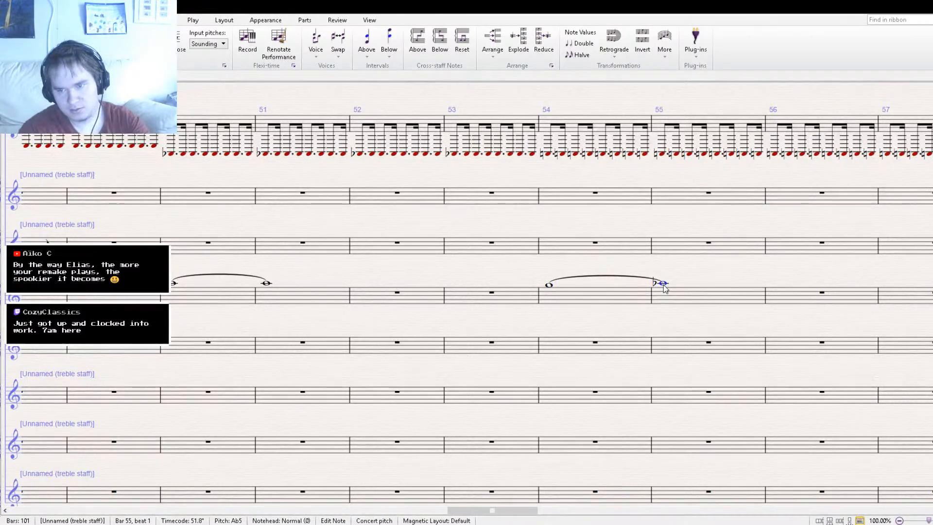
pyautogui.press('Down')
pyautogui.press('Escape')
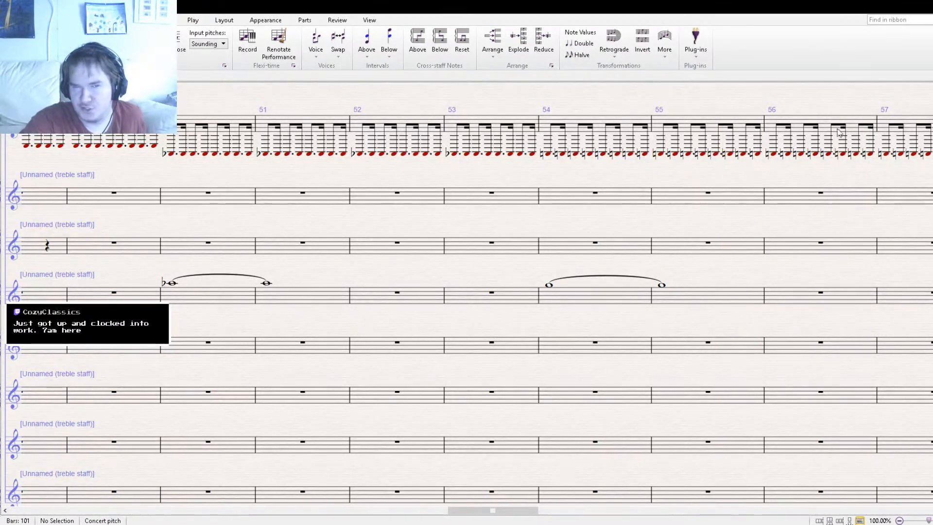
# - Rewind the playback line to bar 47 and listen up to bar 55
pyautogui.press('space')
pyautogui.press('[')
pyautogui.press('[')
pyautogui.press('[')
pyautogui.press('[')
pyautogui.press('[')
pyautogui.press('[')
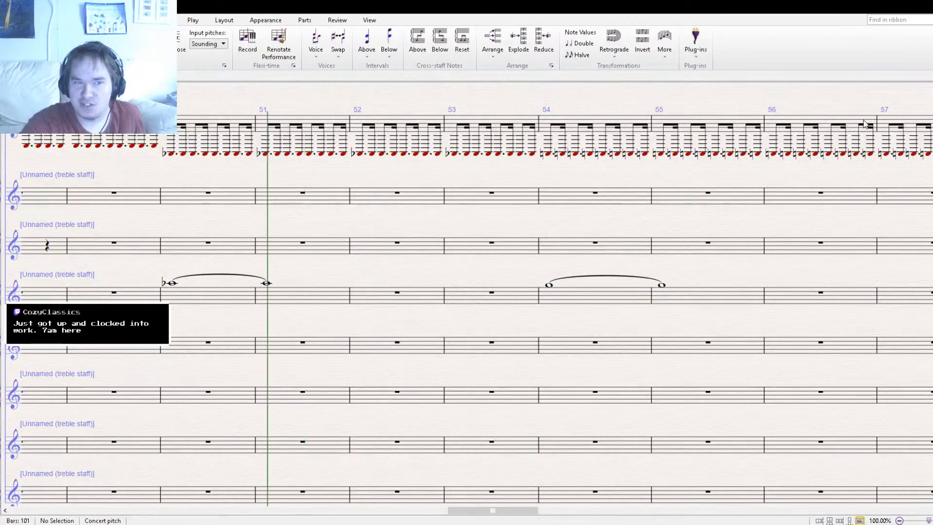
pyautogui.moveTo(413, 164); pyautogui.dragTo(617, 166)
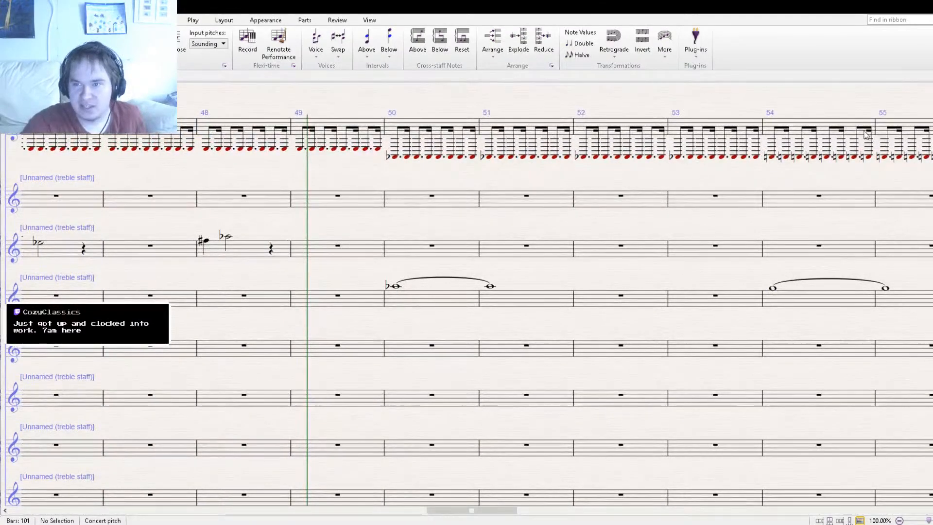
pyautogui.press('[')
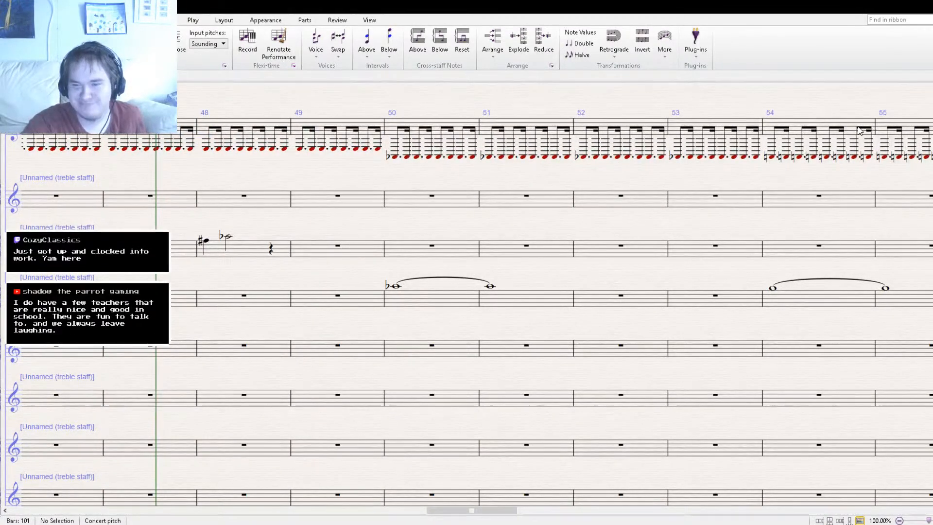
pyautogui.press('space')
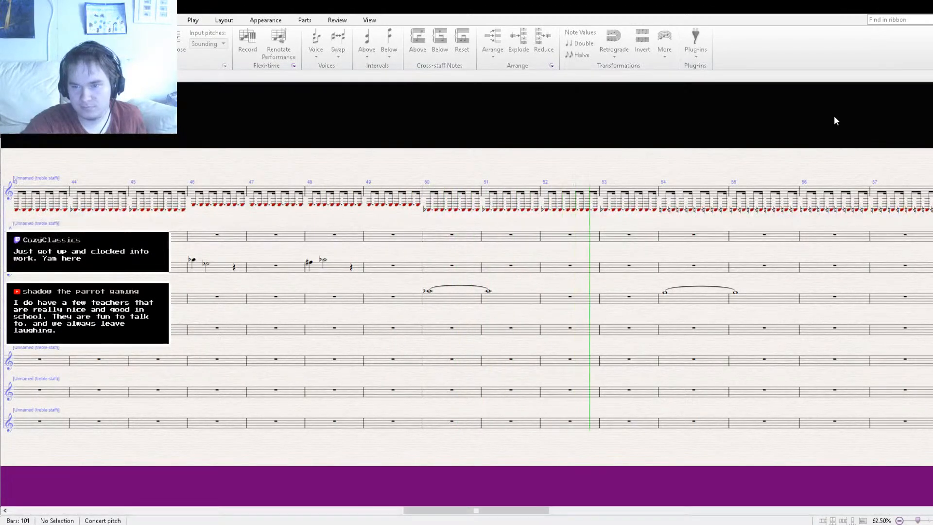
pyautogui.press('space')
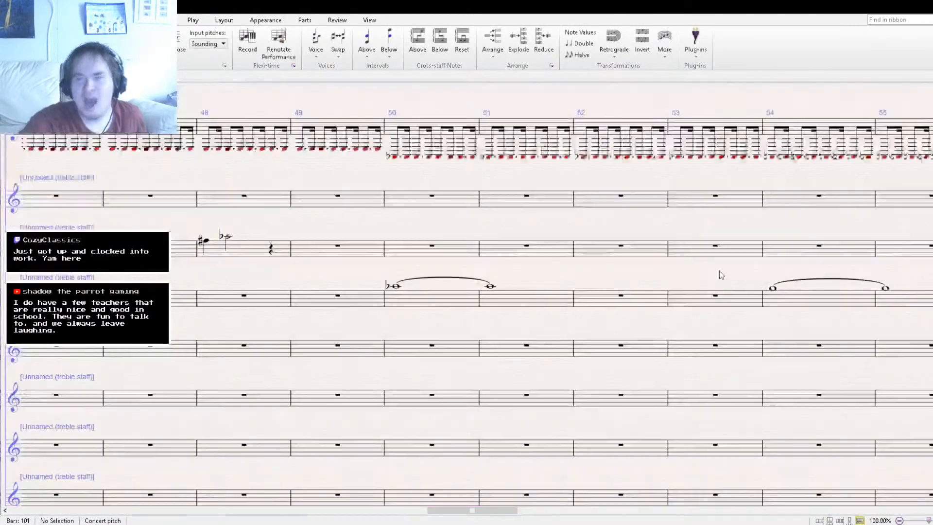
# - Move the playback line through bars 54 to 57
pyautogui.moveTo(722, 277); pyautogui.dragTo(302, 265)
pyautogui.moveTo(636, 263); pyautogui.dragTo(333, 285)
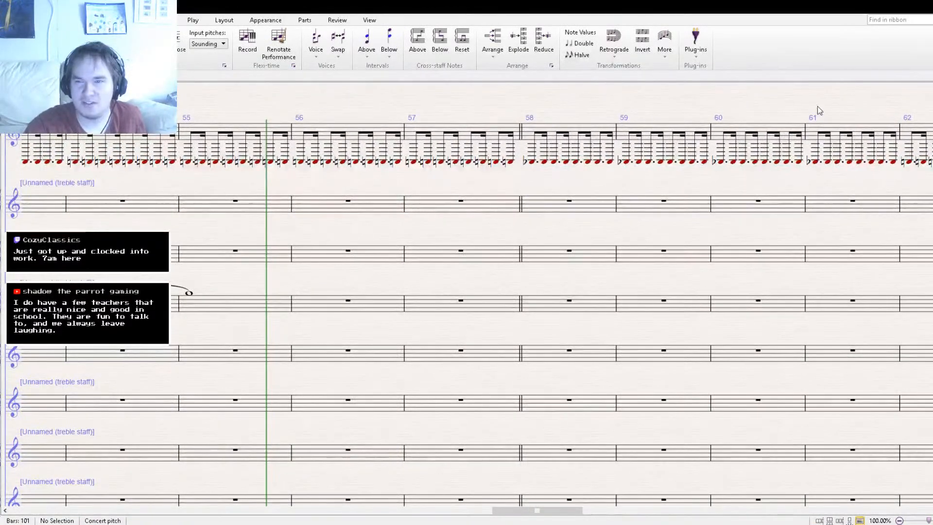
pyautogui.press('Escape')
pyautogui.press(']')
pyautogui.press(']')
pyautogui.press(']')
pyautogui.press(']')
pyautogui.press(']')
pyautogui.press(']')
pyautogui.press(']')
pyautogui.press(']')
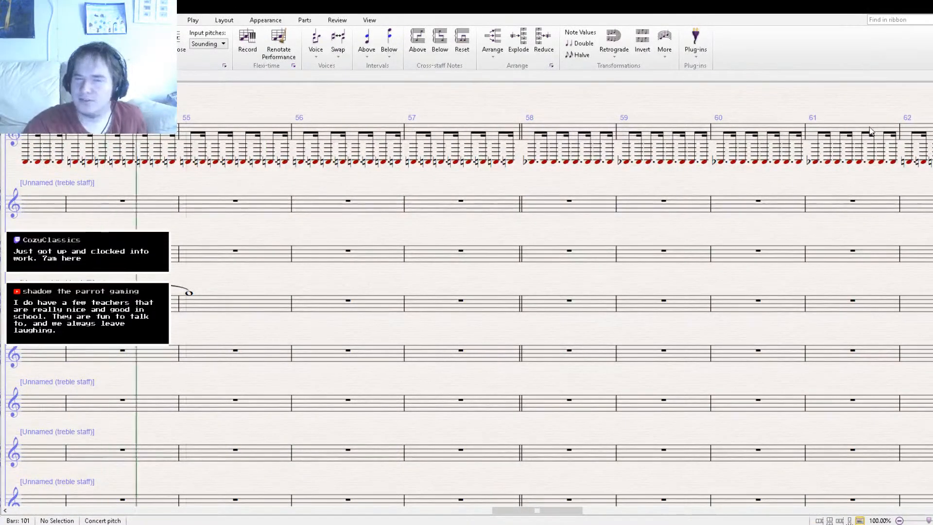
pyautogui.press('[')
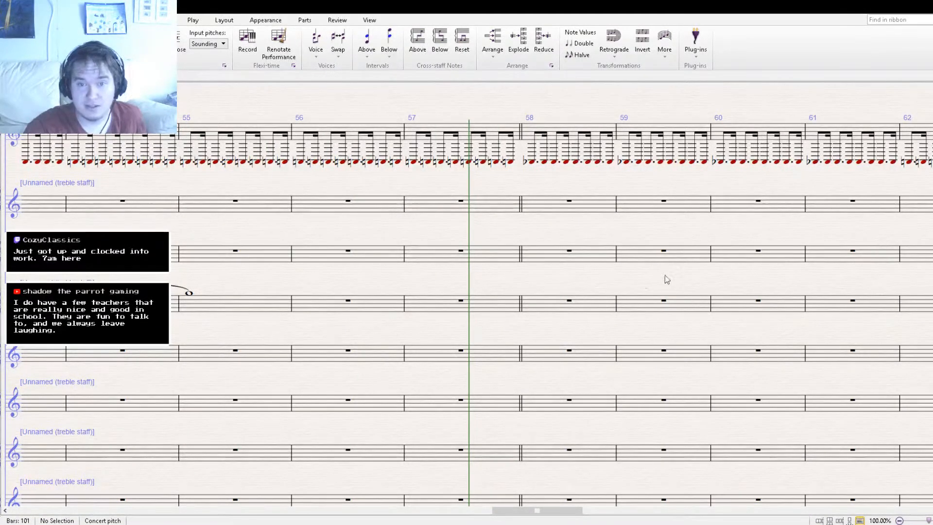
# - Copy the fourth staff's held notes from bars 54–55 into bars 58–59 and lower the bar 58 note to F5
pyautogui.moveTo(624, 286); pyautogui.dragTo(501, 279)
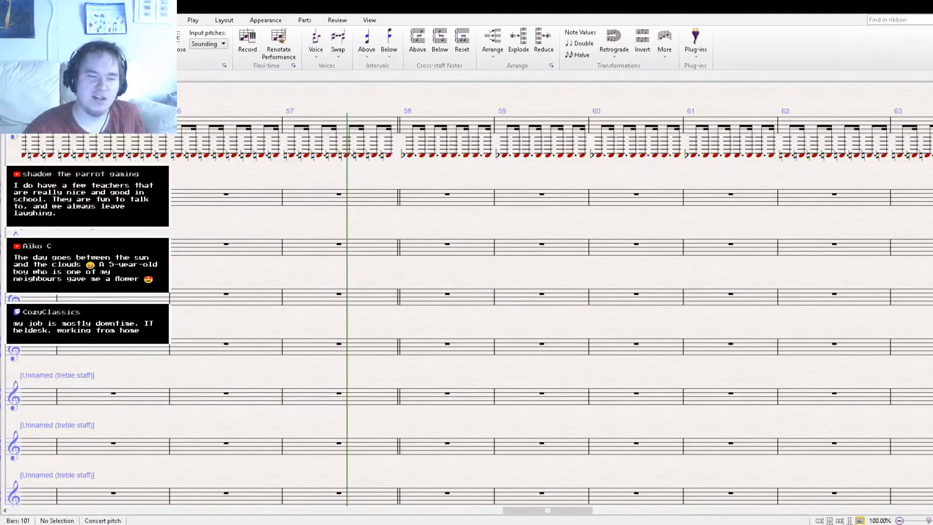
pyautogui.moveTo(145, 270); pyautogui.dragTo(401, 287)
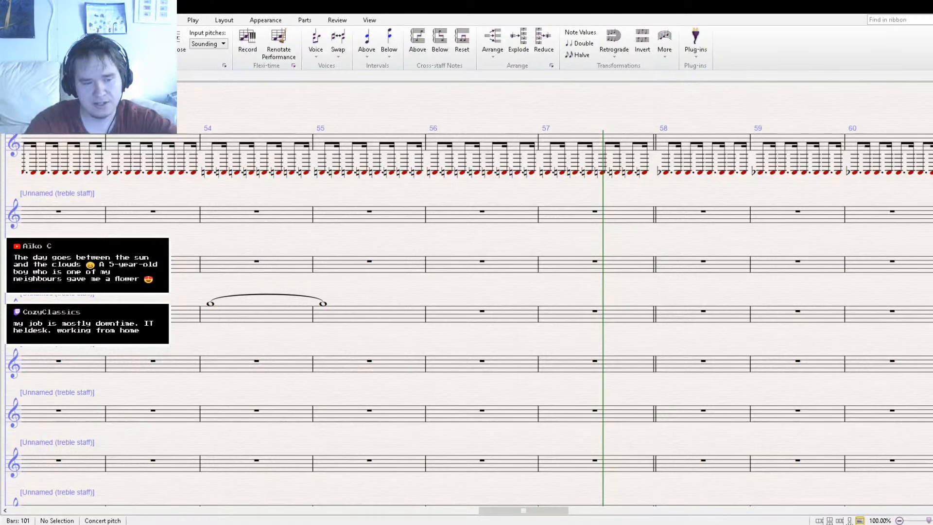
pyautogui.click(400, 316)
pyautogui.keyDown('shift'); pyautogui.click(260, 319); pyautogui.keyUp('shift')
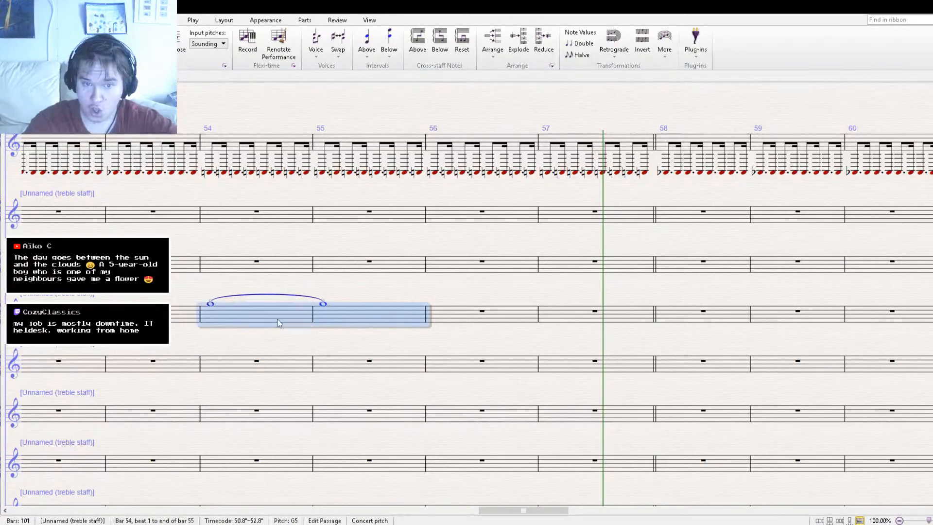
pyautogui.moveTo(590, 342); pyautogui.dragTo(333, 337)
pyautogui.click(421, 307)
pyautogui.hotkey('ctrl', 'v')
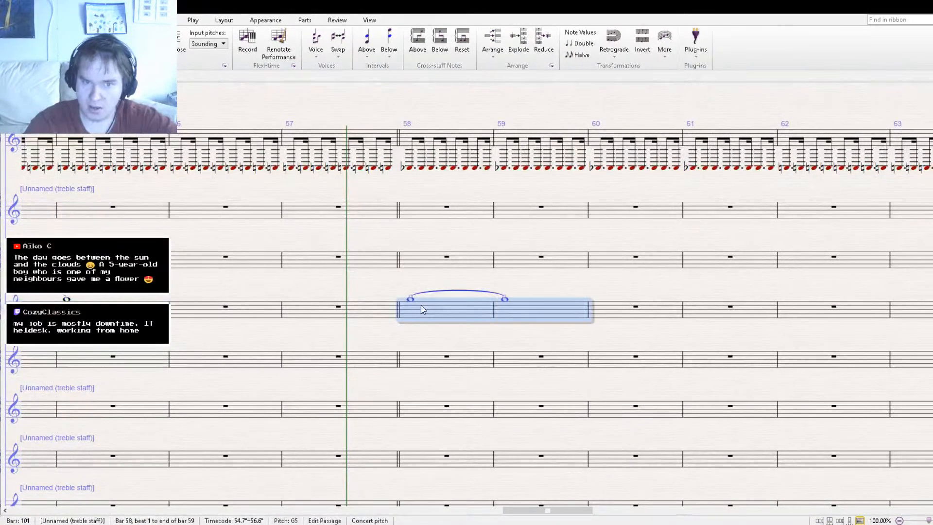
pyautogui.click(410, 300)
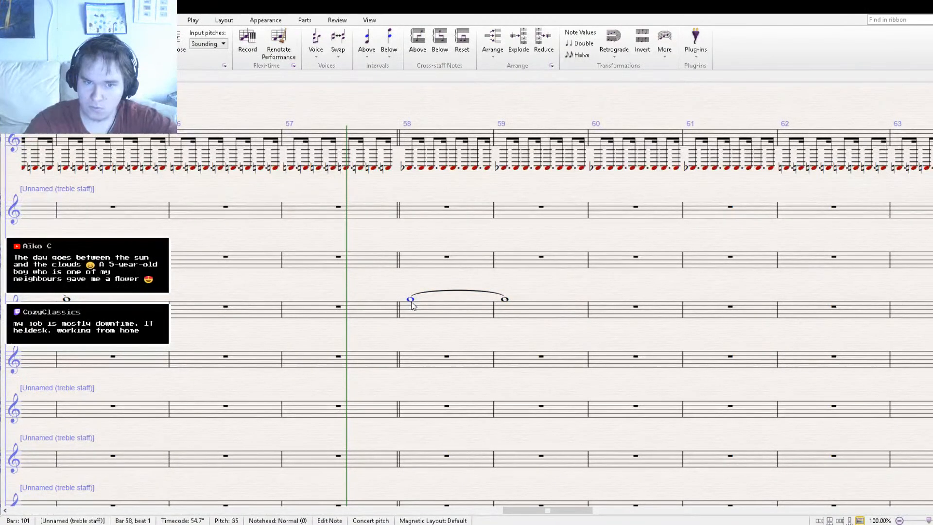
pyautogui.press('Down')
# - Rewind the playback line to the end of bar 48
pyautogui.moveTo(303, 299); pyautogui.dragTo(759, 297)
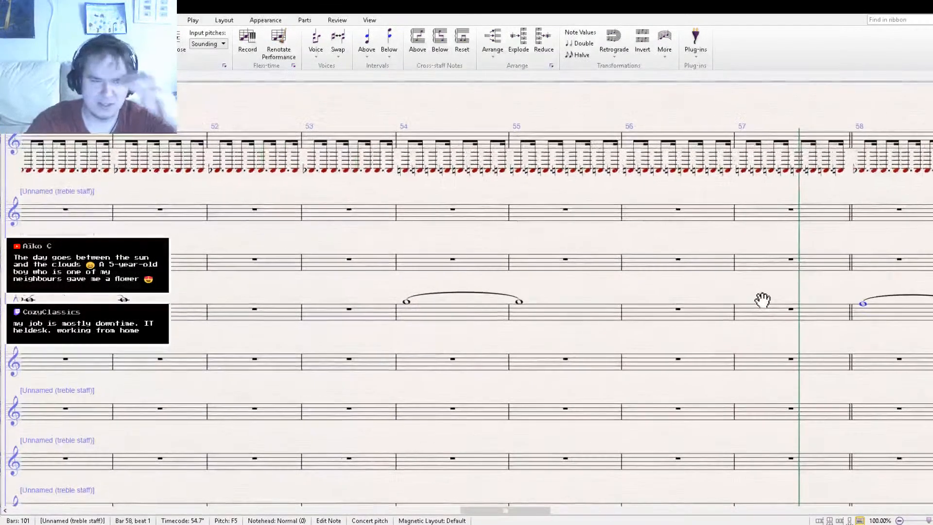
pyautogui.moveTo(315, 287); pyautogui.dragTo(495, 281)
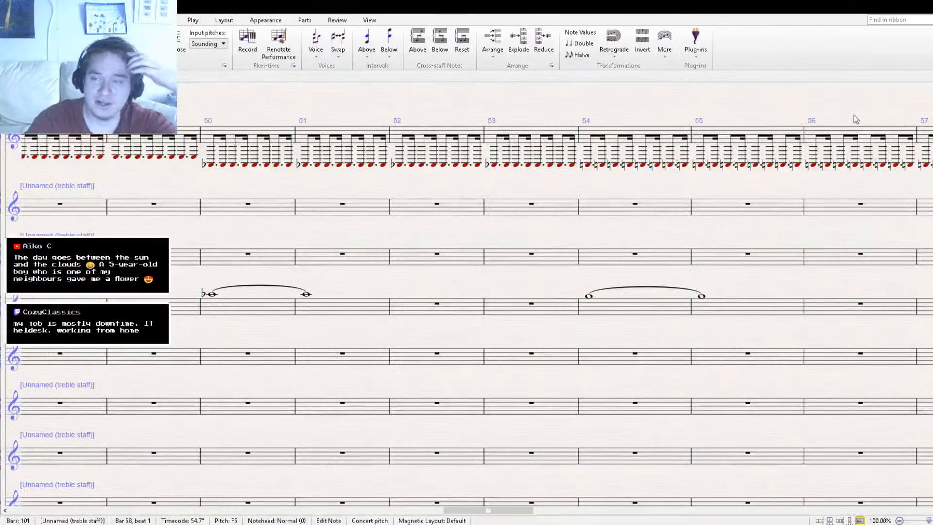
pyautogui.press('[')
pyautogui.press('[')
pyautogui.press('[')
pyautogui.press('[')
pyautogui.press('[')
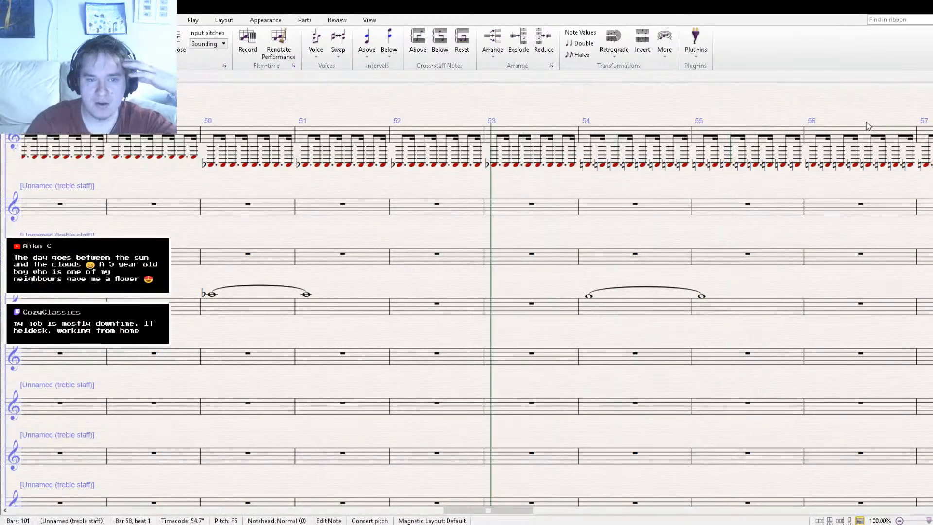
pyautogui.press('[')
pyautogui.press('[')
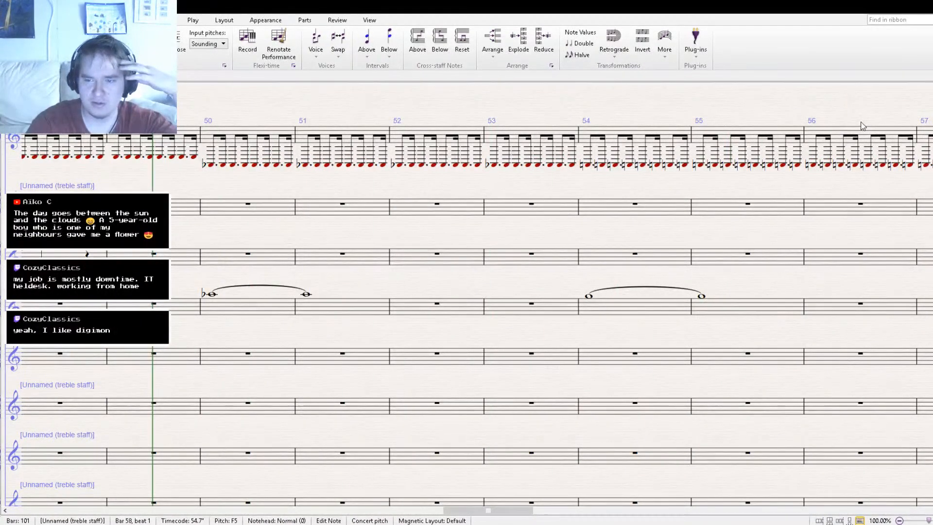
pyautogui.press('[')
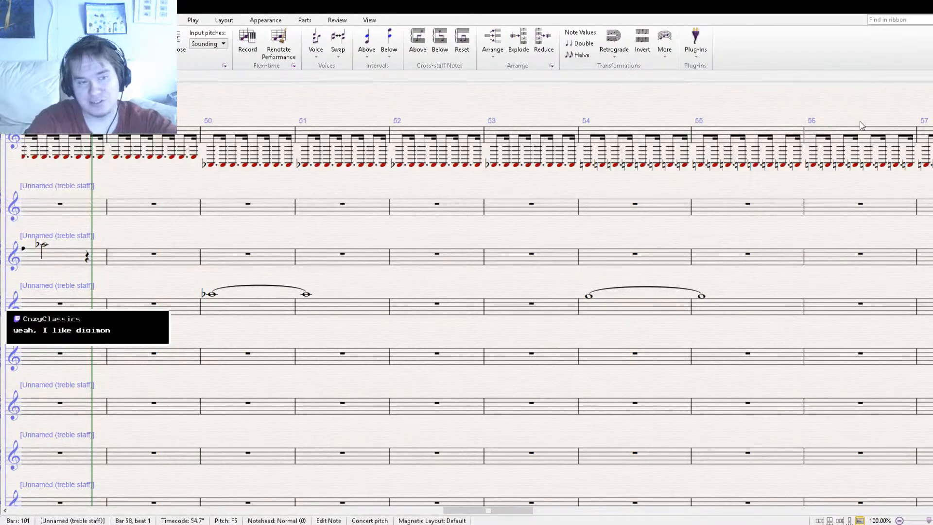
pyautogui.moveTo(358, 188); pyautogui.dragTo(500, 177)
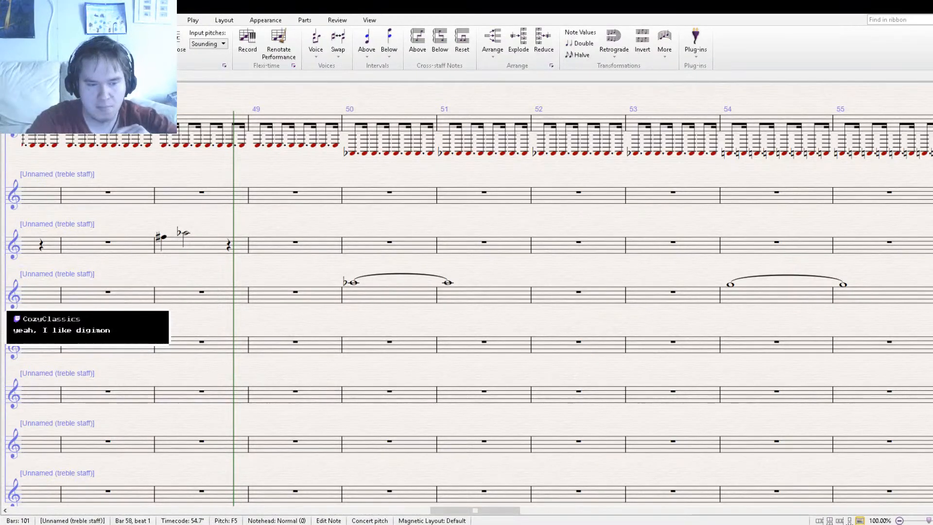
# - Check the pitches of the held notes in bars 51 and 54 of the fourth staff
pyautogui.click(447, 283)
pyautogui.moveTo(573, 278); pyautogui.dragTo(281, 280)
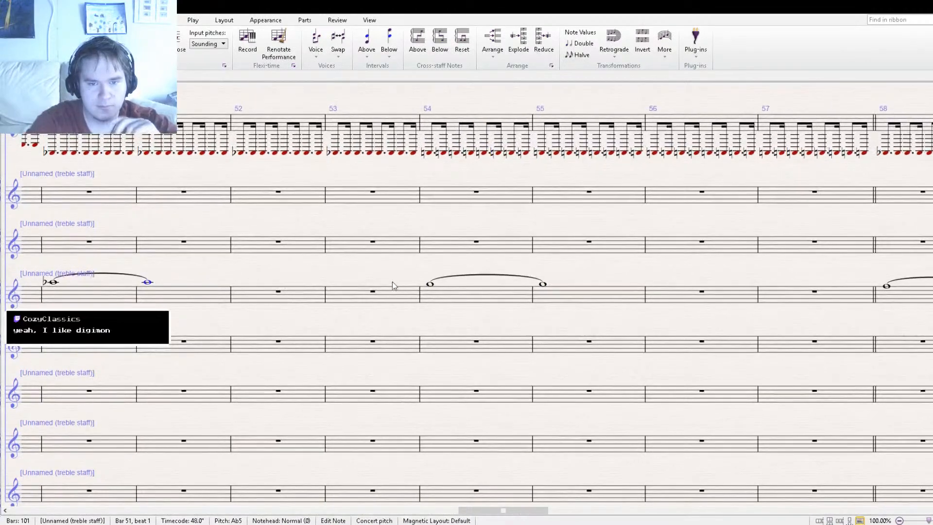
pyautogui.click(434, 285)
pyautogui.moveTo(606, 283); pyautogui.dragTo(282, 293)
pyautogui.moveTo(551, 287); pyautogui.dragTo(441, 283)
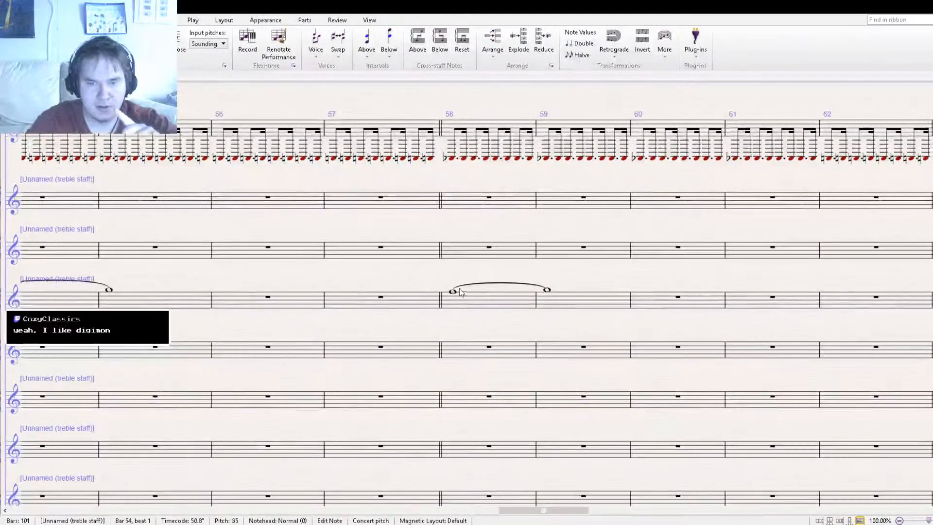
# - Raise the held notes in bars 58 and 59 of the fourth staff to F#5 and G#5
pyautogui.click(453, 292)
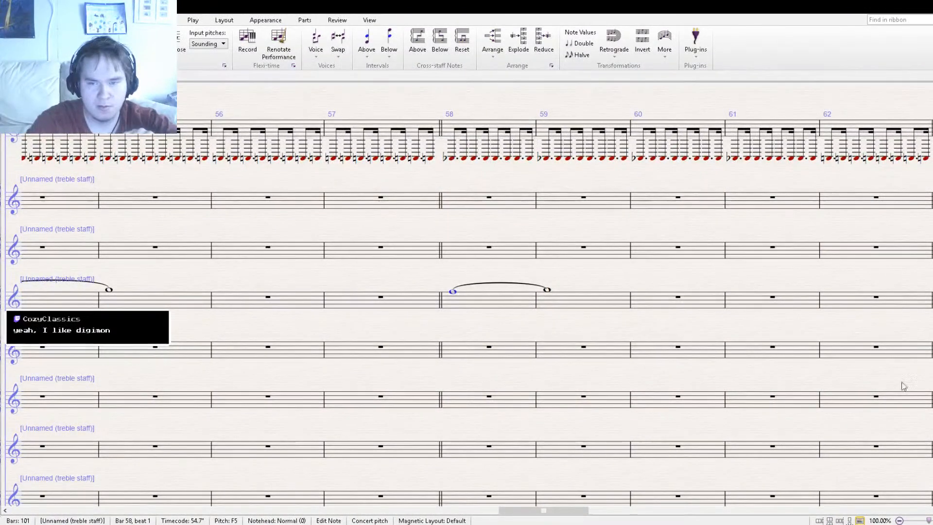
pyautogui.click(915, 468)
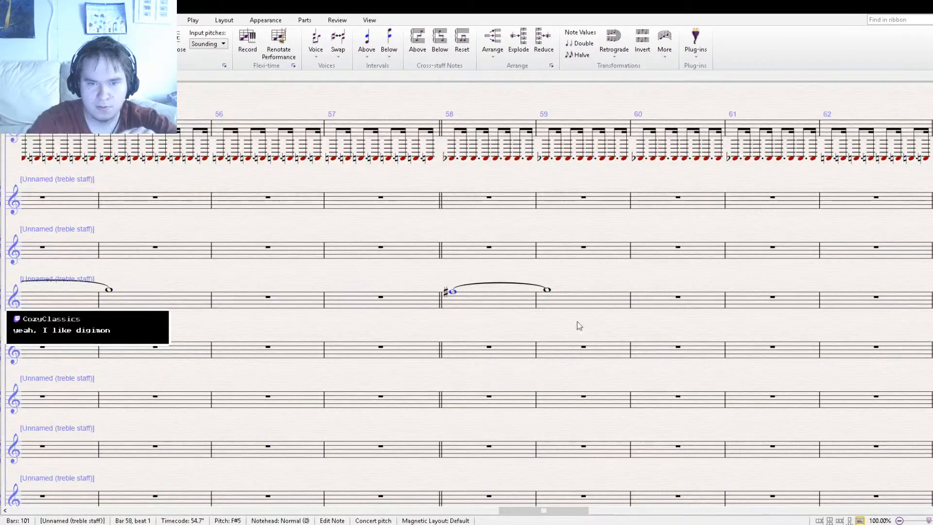
pyautogui.click(547, 290)
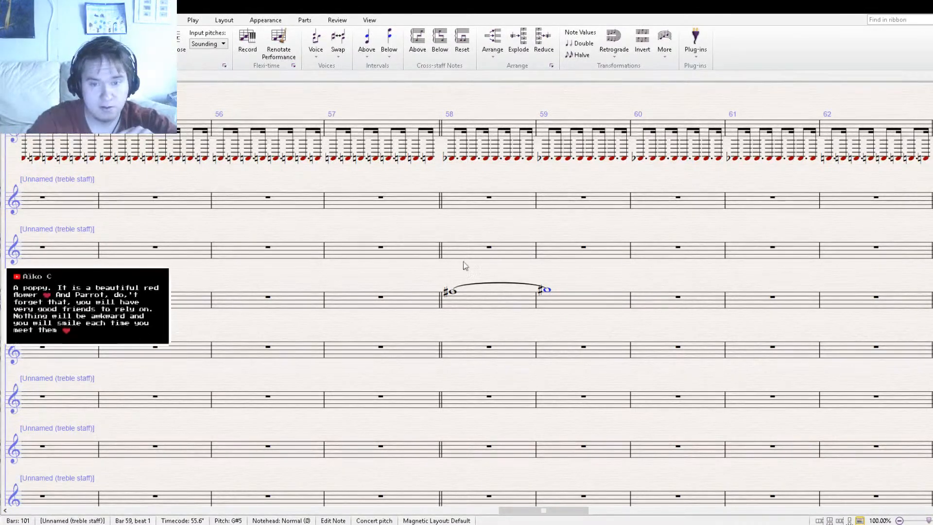
# - Check the whole notes in bars 54–55 and 58–59 of the fourth staff, and play back the passage
pyautogui.click(451, 292)
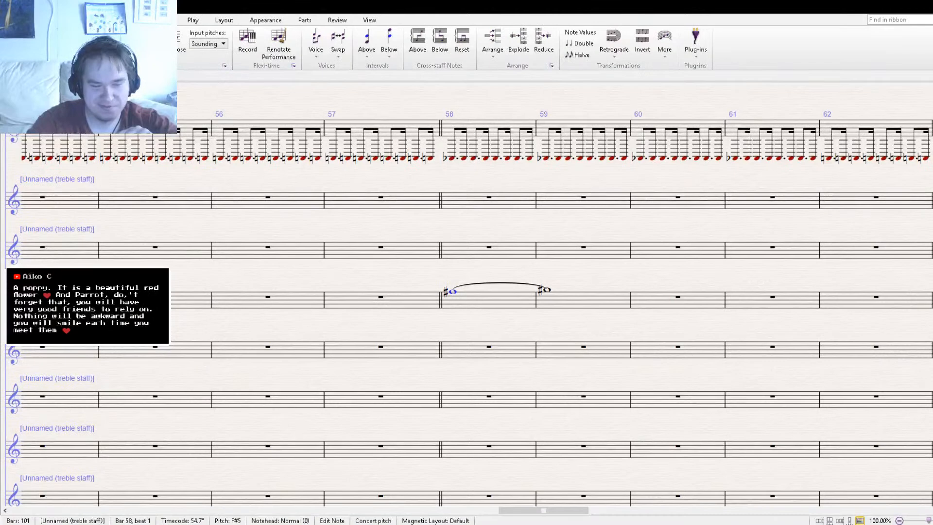
pyautogui.moveTo(301, 334); pyautogui.dragTo(392, 335)
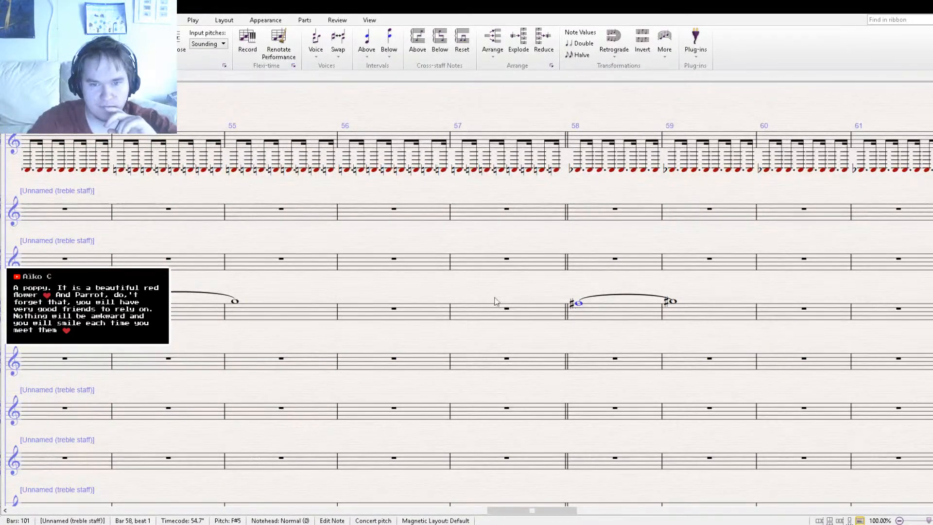
pyautogui.press('Escape')
pyautogui.moveTo(493, 295); pyautogui.dragTo(565, 294)
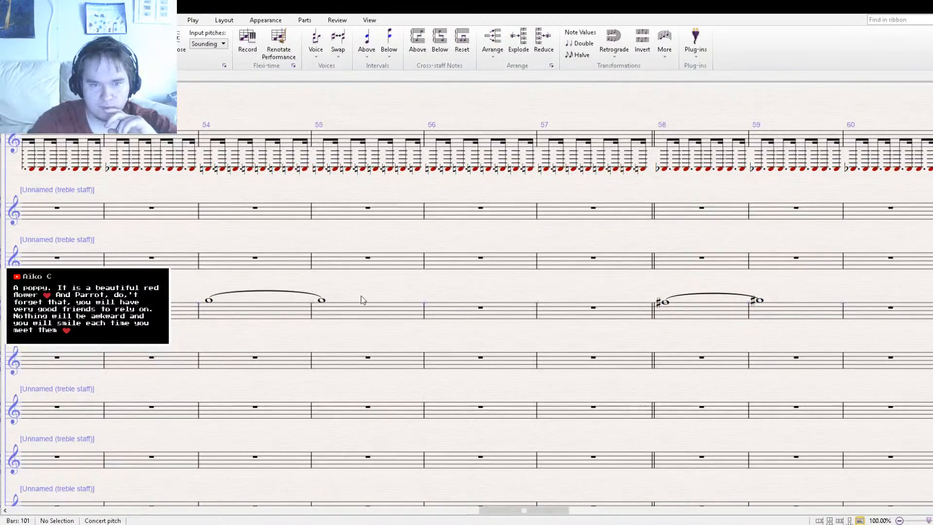
pyautogui.click(322, 300)
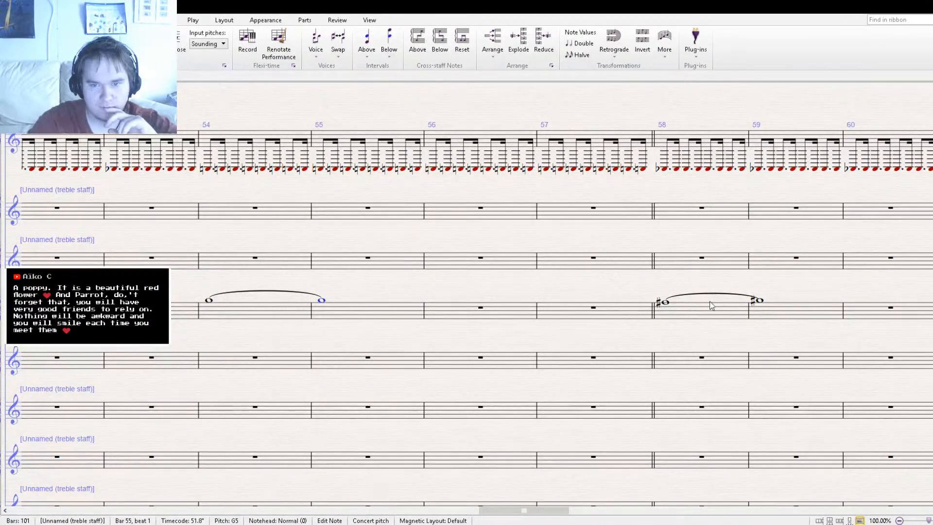
pyautogui.click(664, 301)
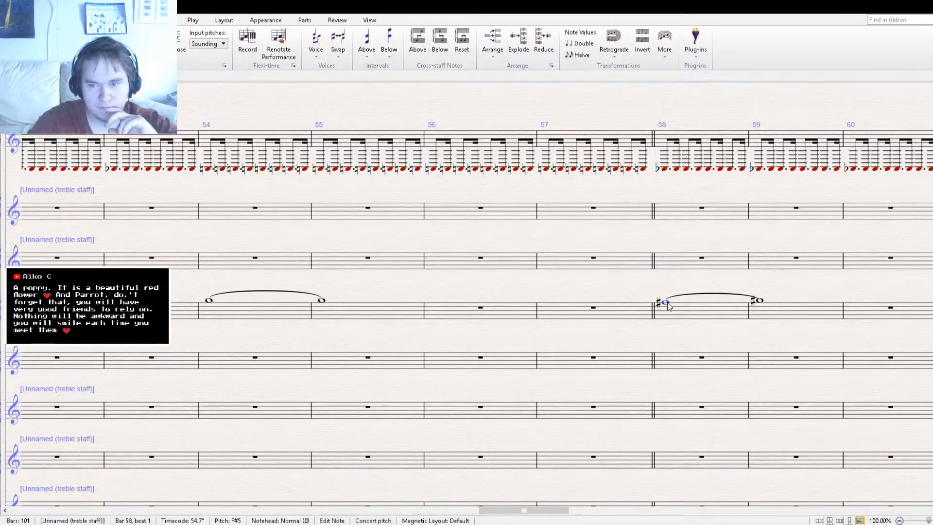
pyautogui.press('Escape')
pyautogui.moveTo(644, 290); pyautogui.dragTo(568, 286)
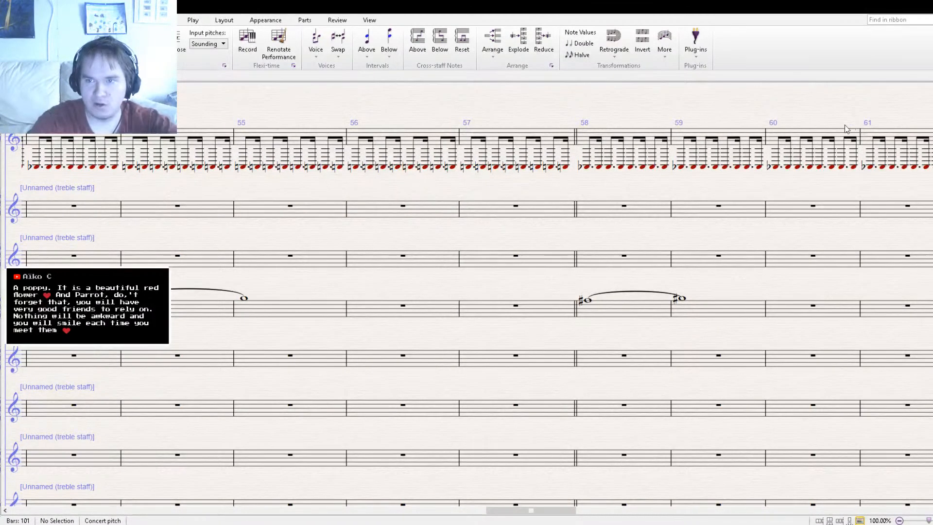
pyautogui.press('space')
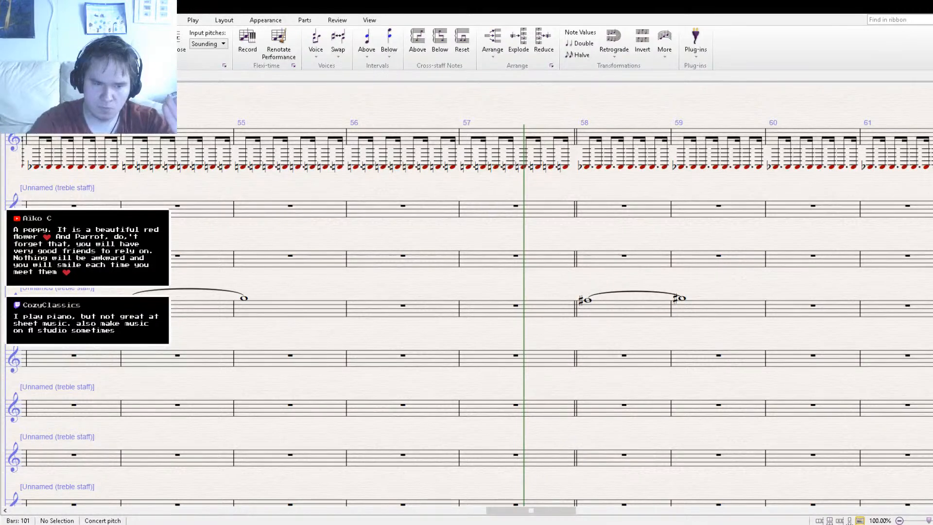
# - Copy the two tied-looking whole notes in bars 58–59 of the fourth staff to bars 60–61
pyautogui.click(587, 300)
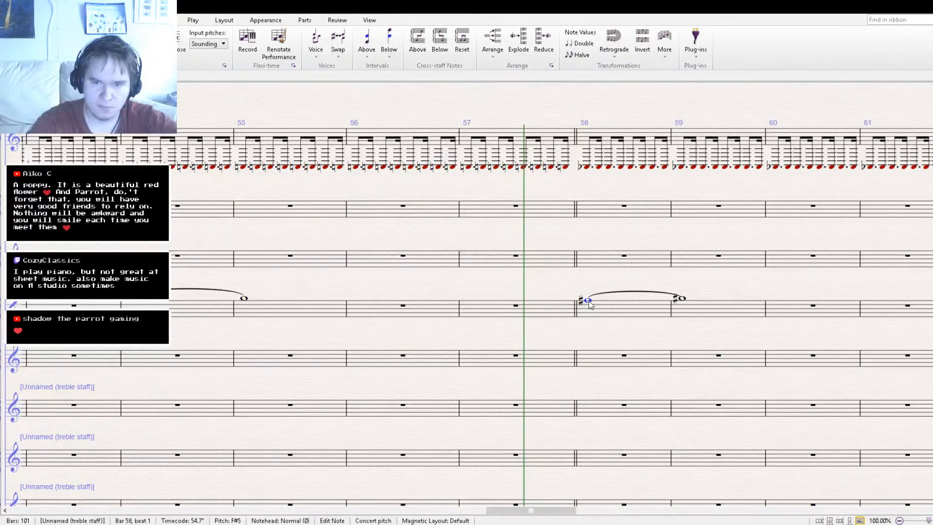
pyautogui.moveTo(625, 325); pyautogui.dragTo(495, 323)
pyautogui.click(499, 312)
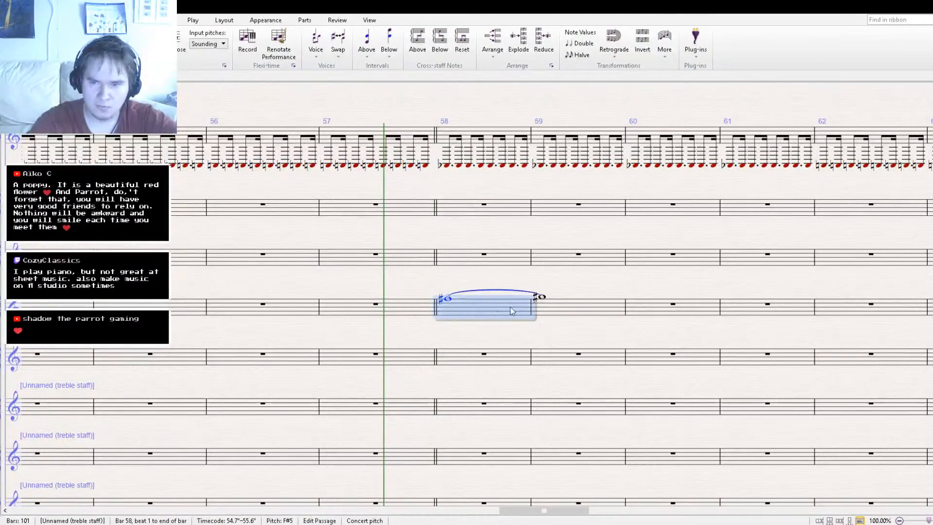
pyautogui.keyDown('shift'); pyautogui.click(568, 305); pyautogui.keyUp('shift')
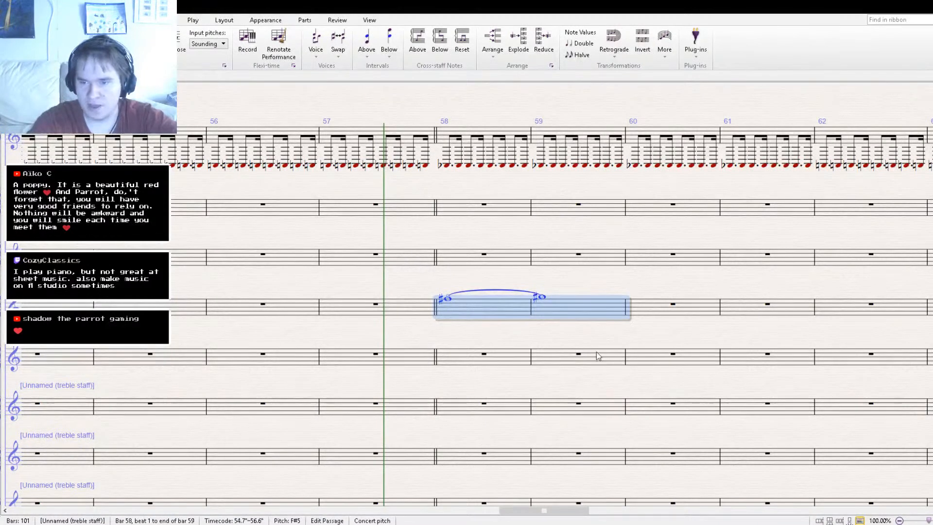
pyautogui.moveTo(634, 327); pyautogui.dragTo(430, 325)
pyautogui.click(443, 313)
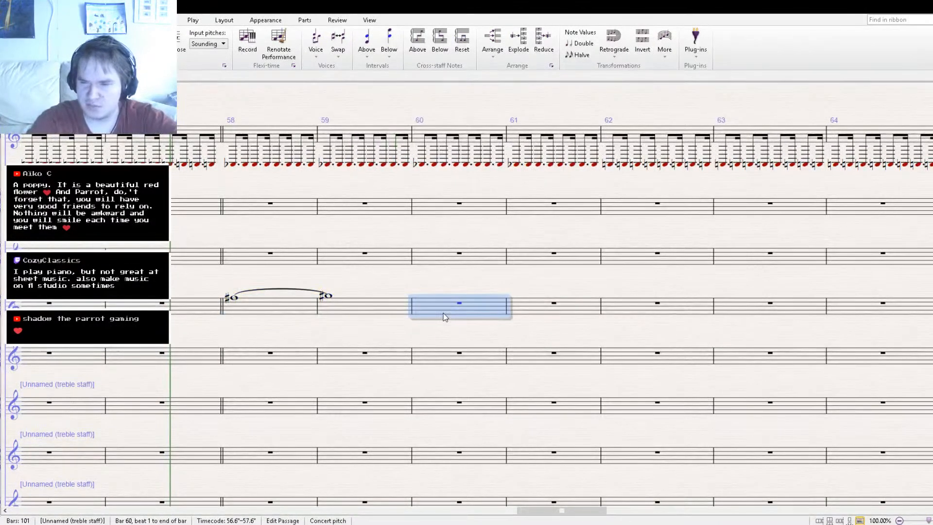
pyautogui.hotkey('ctrl', 'v')
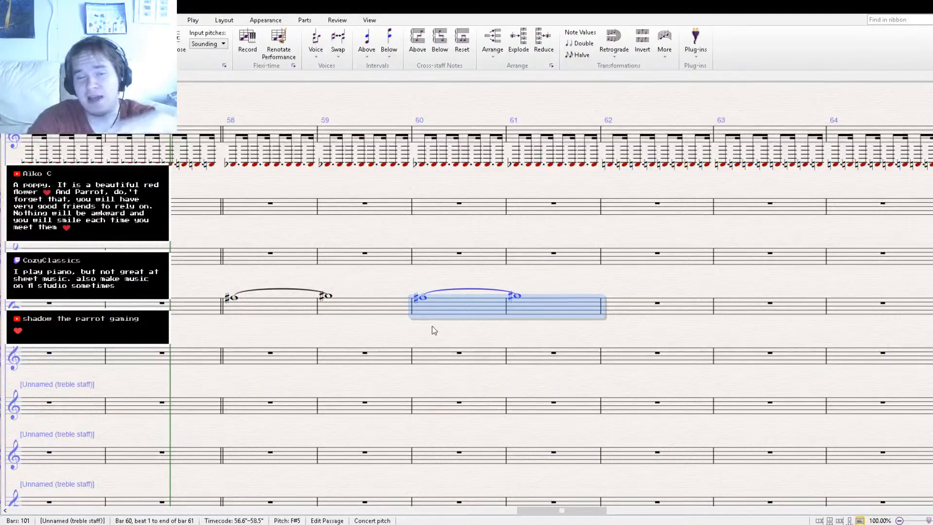
pyautogui.press('Escape')
# - Lower the whole note in bar 61 to E5 and tie the notes across bars 60–61
pyautogui.click(423, 297)
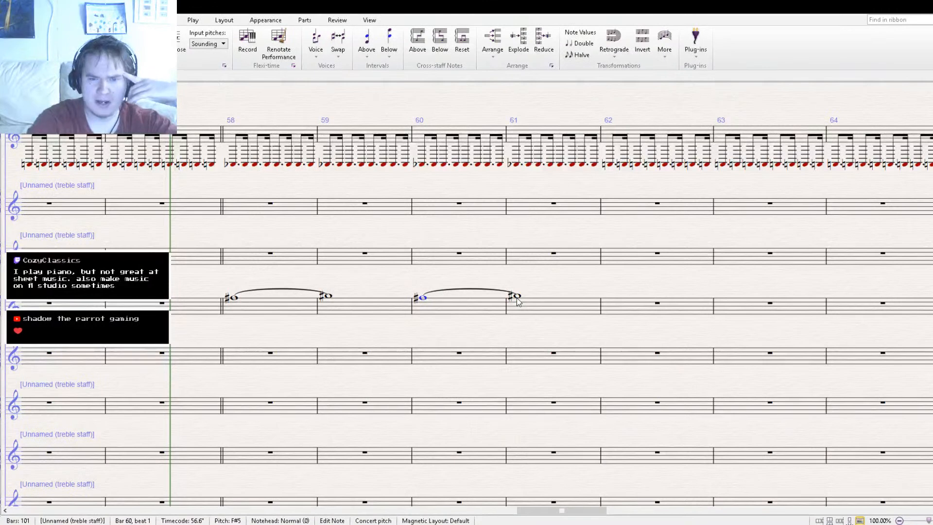
pyautogui.click(518, 298)
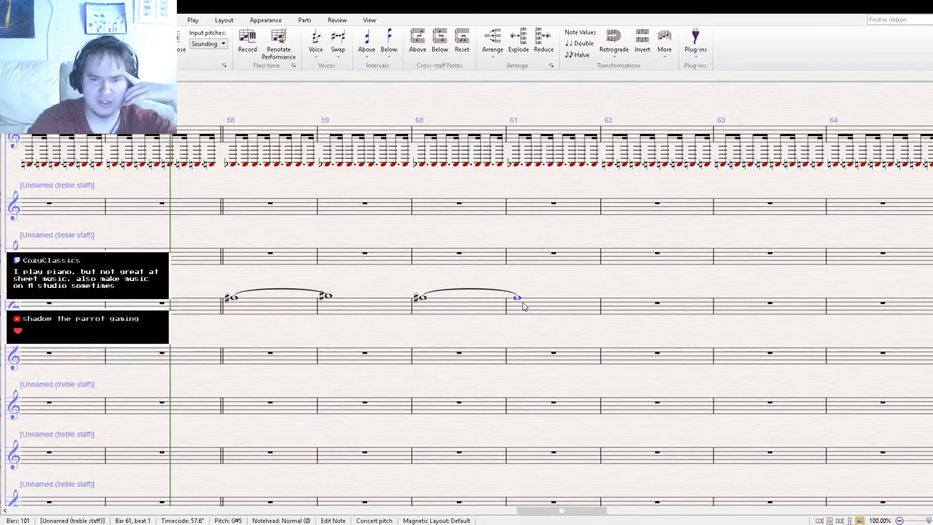
pyautogui.click(483, 306)
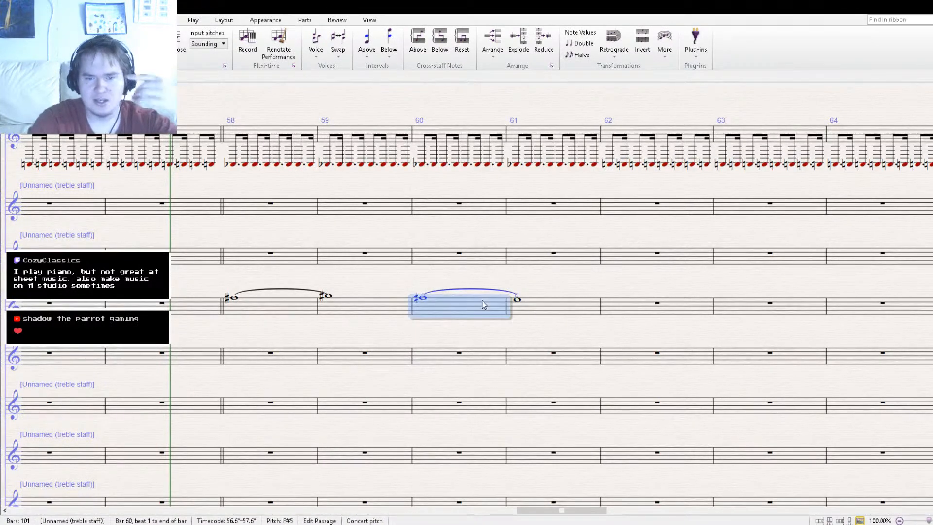
pyautogui.keyDown('shift'); pyautogui.click(544, 308); pyautogui.keyUp('shift')
pyautogui.press('KP_Enter')
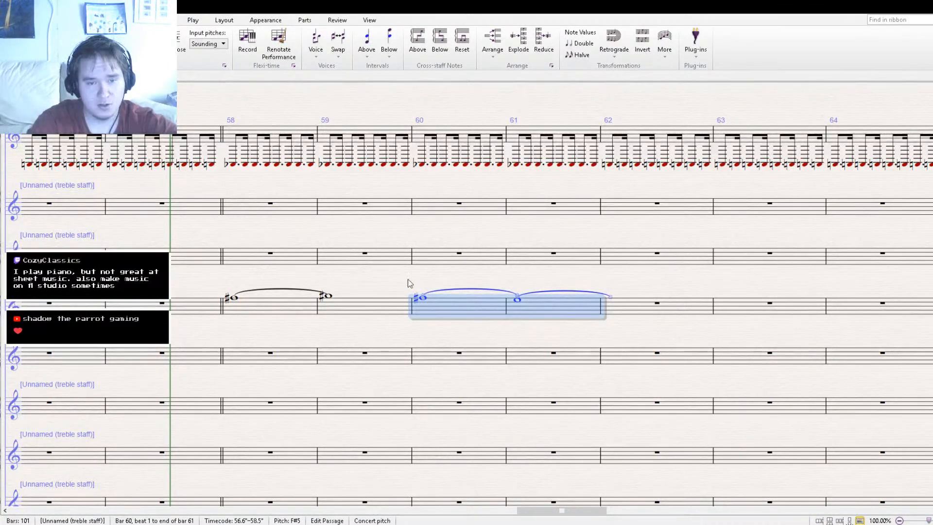
# - Raise the whole note in bar 58 of the fourth staff to G5
pyautogui.click(424, 299)
pyautogui.click(233, 300)
pyautogui.moveTo(233, 289); pyautogui.dragTo(541, 288)
pyautogui.moveTo(265, 287); pyautogui.dragTo(311, 288)
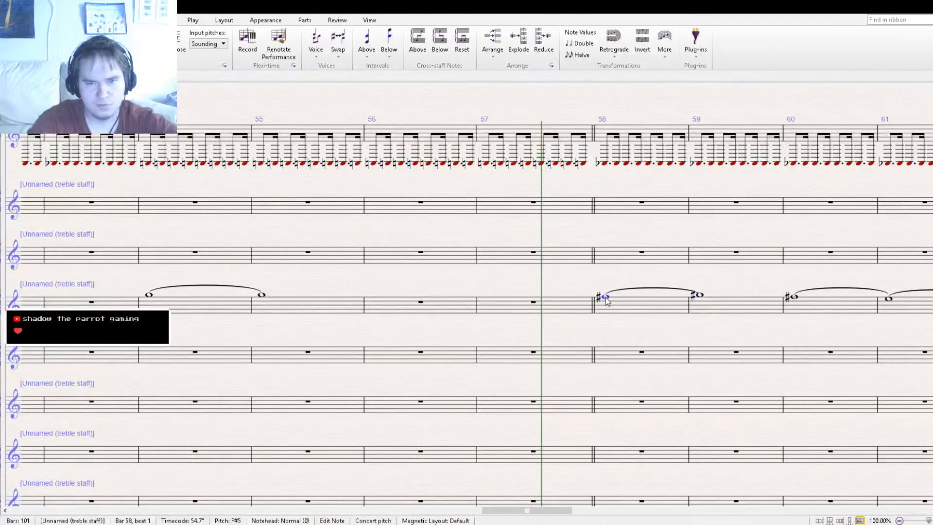
pyautogui.moveTo(604, 297); pyautogui.dragTo(603, 295)
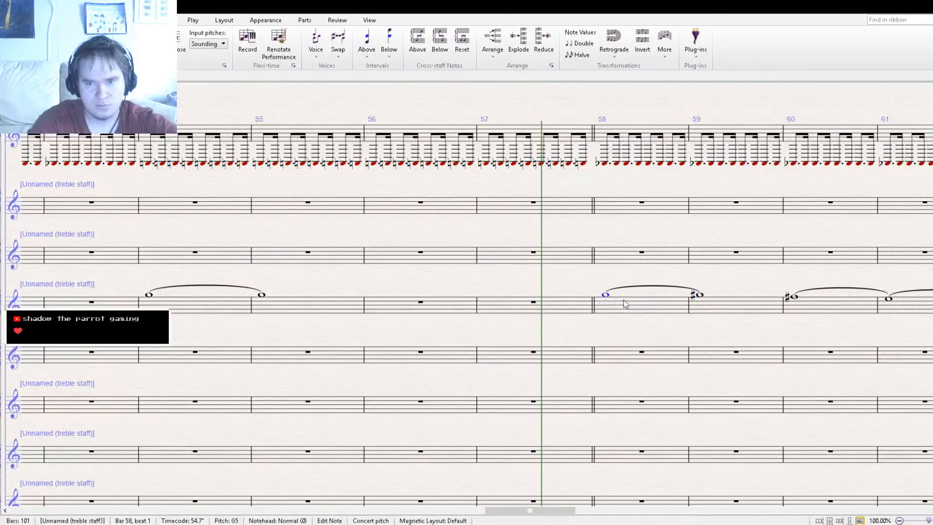
# - Rewind the playback line to the beginning of bar 49 to listen to the melody leading up to bar 58
pyautogui.moveTo(380, 289); pyautogui.dragTo(767, 296)
pyautogui.press('Escape')
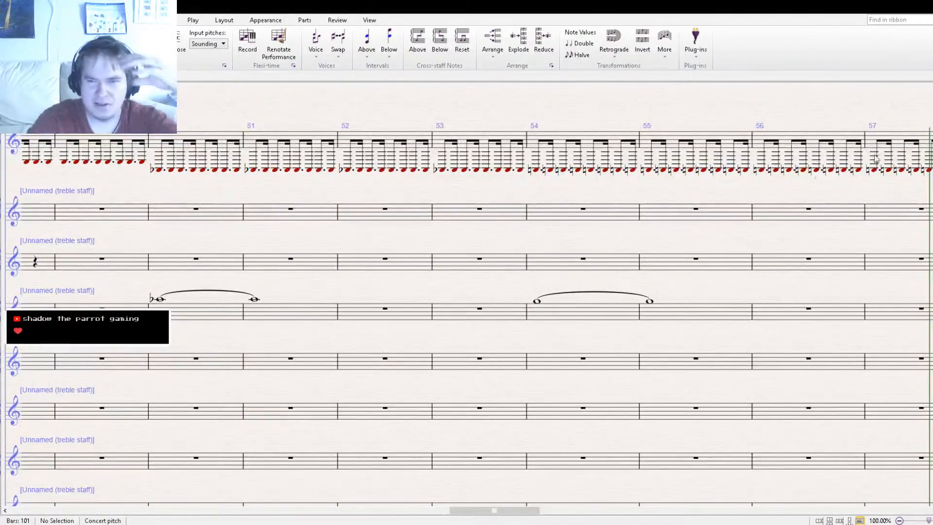
pyautogui.press('[')
pyautogui.press('[')
pyautogui.press('[')
pyautogui.press('[')
pyautogui.press('[')
pyautogui.press('[')
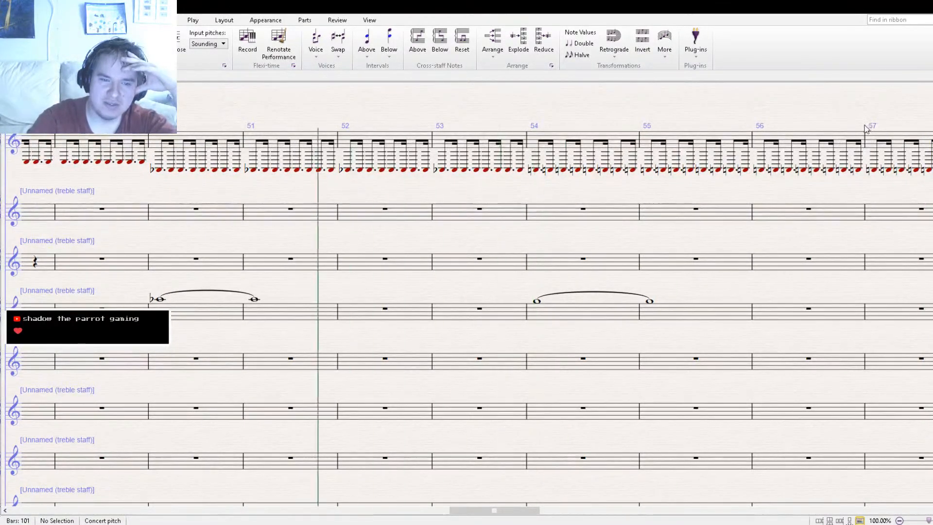
pyautogui.press('[')
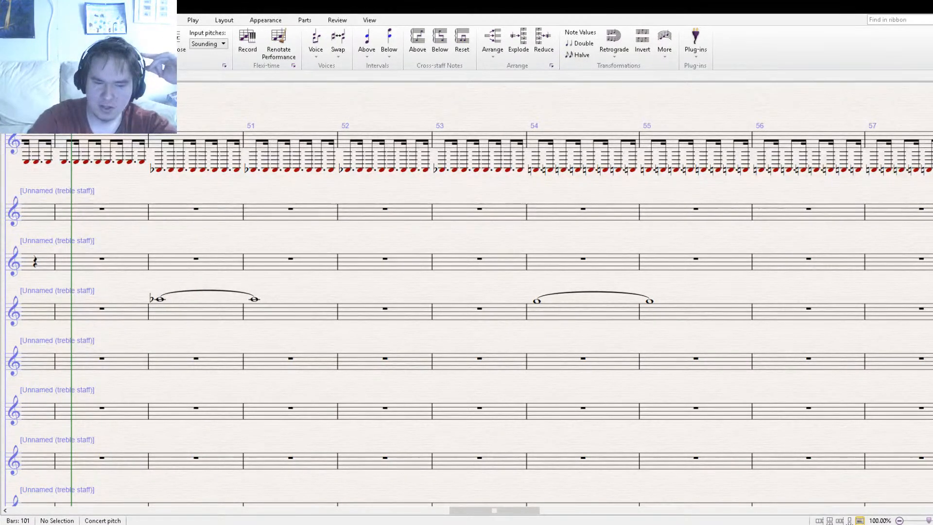
# - Audition the whole notes in bars 51 and 54 for comparison with bar 58
pyautogui.click(256, 299)
pyautogui.moveTo(477, 277); pyautogui.dragTo(390, 283)
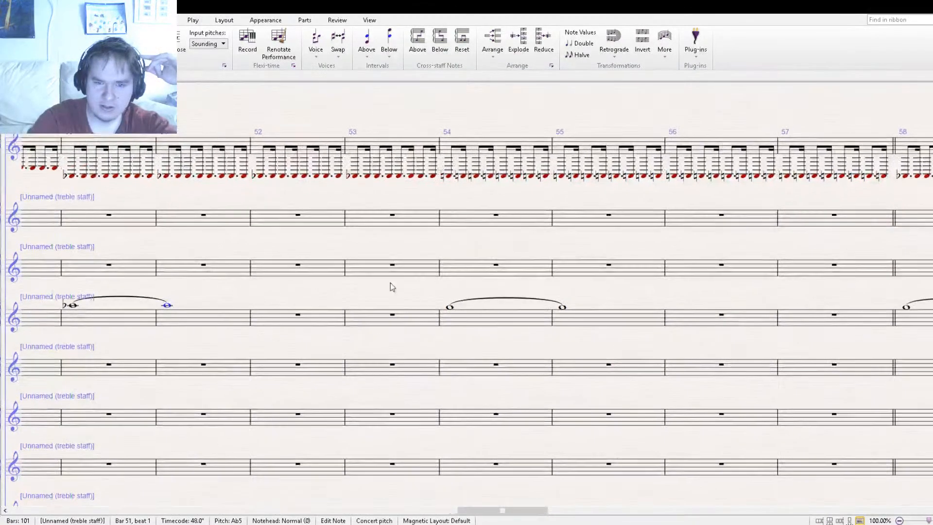
pyautogui.click(450, 308)
pyautogui.moveTo(617, 292); pyautogui.dragTo(272, 311)
pyautogui.moveTo(426, 317); pyautogui.dragTo(249, 307)
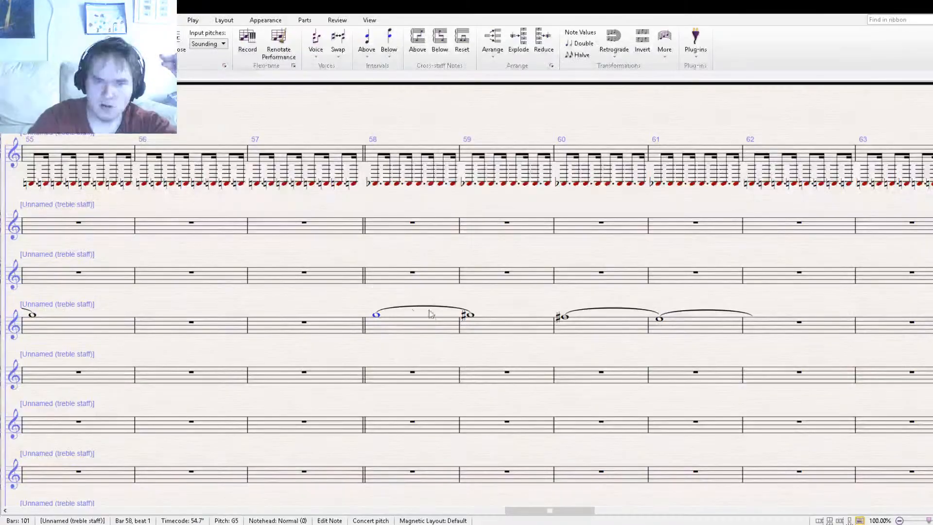
# - Set the fourth staff's whole notes in bars 58 to 61 to F#5, F#5, E#5 and D#5
pyautogui.click(379, 319)
pyautogui.click(377, 316)
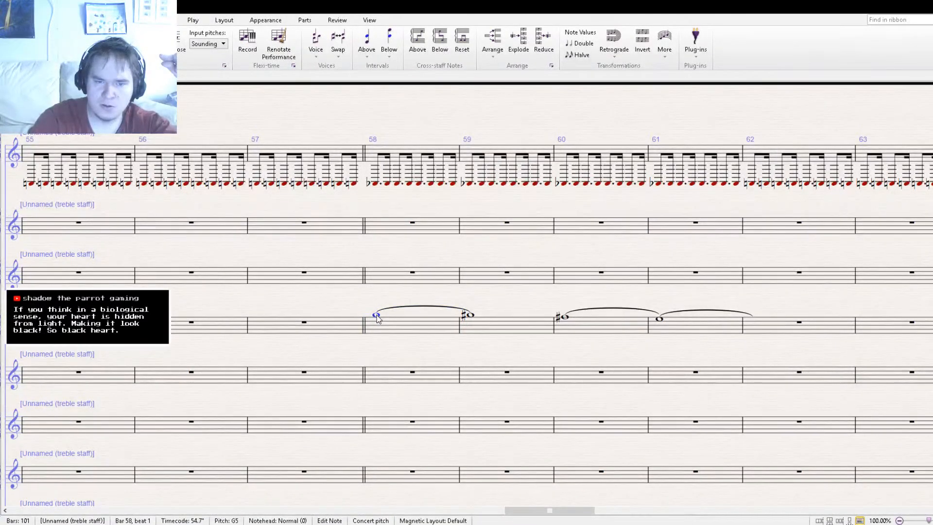
pyautogui.press('Down')
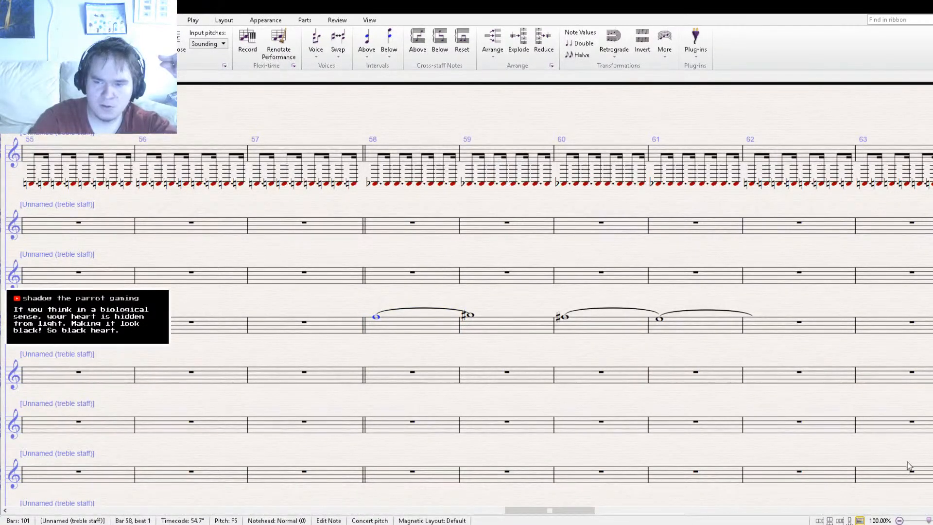
pyautogui.click(584, 324)
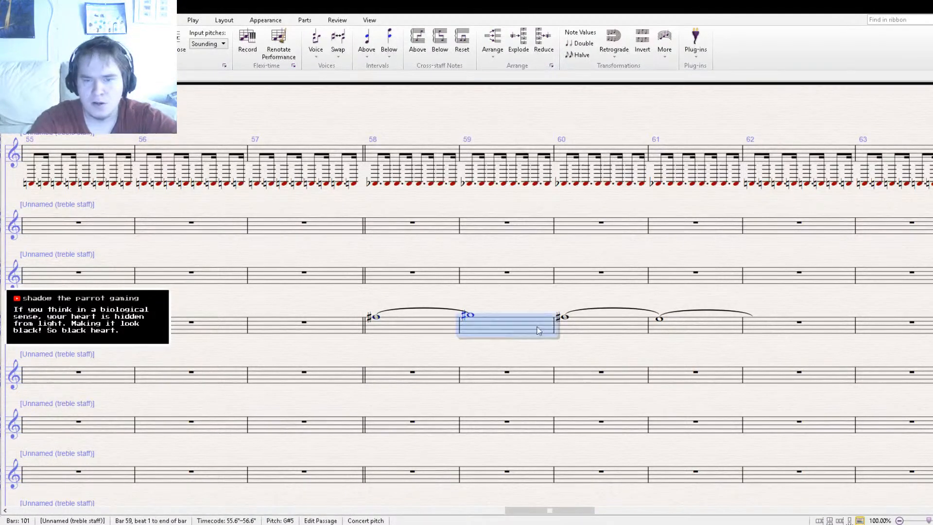
pyautogui.click(570, 317)
pyautogui.press('Down')
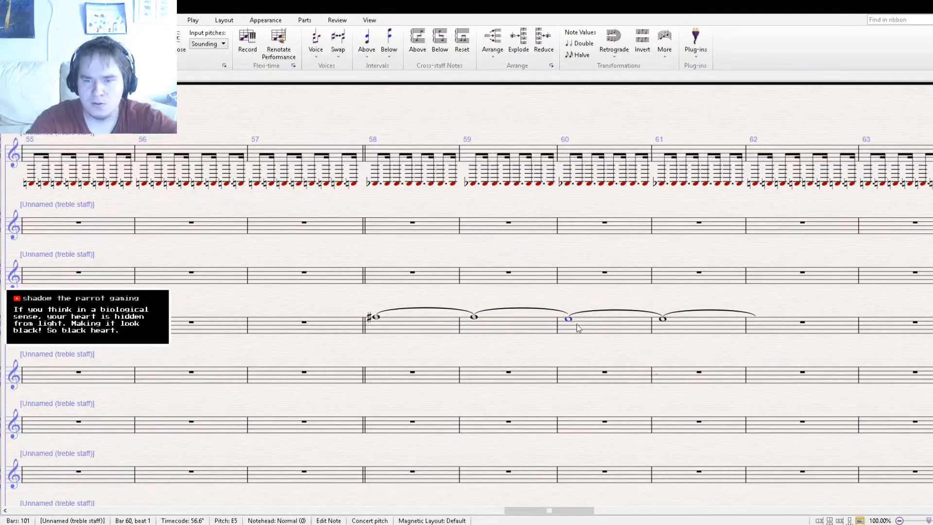
pyautogui.click(662, 319)
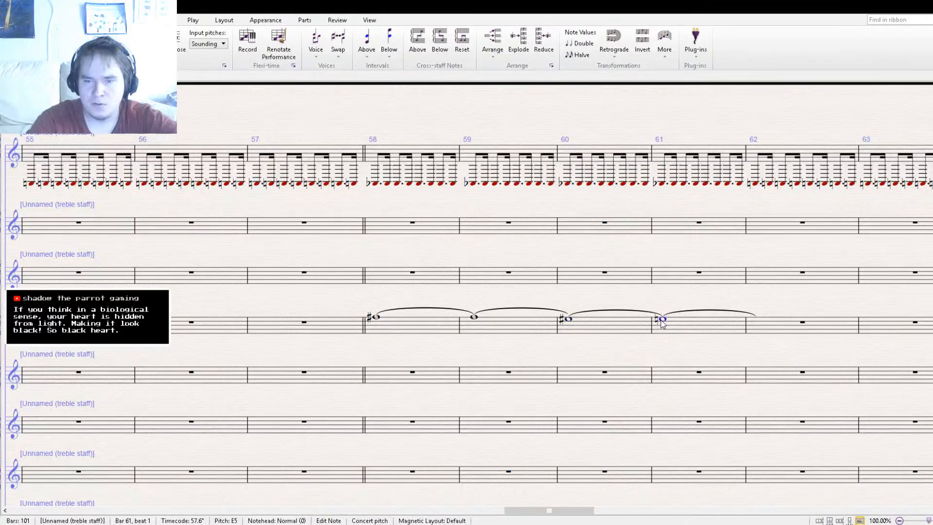
pyautogui.press('Down')
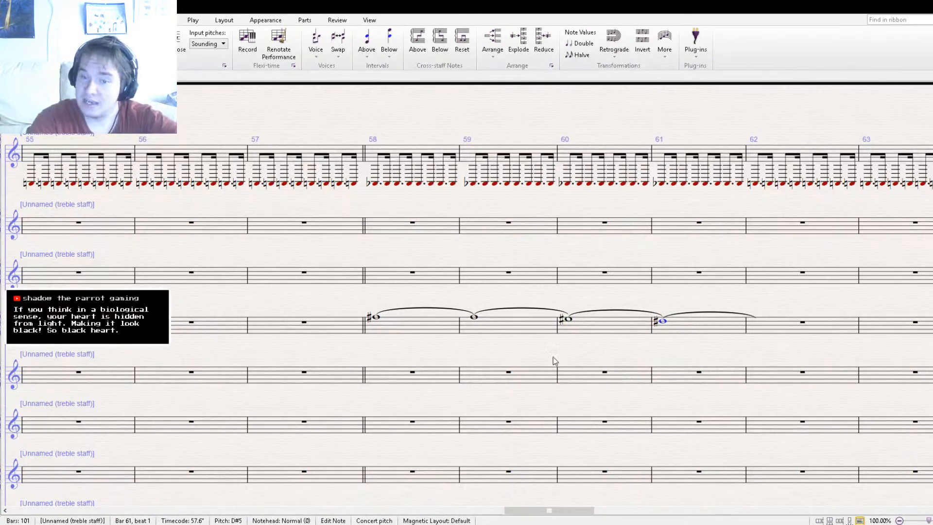
# - Remove the ties from the whole notes in bars 58–61 and clear the selection
pyautogui.click(452, 328)
pyautogui.keyDown('shift'); pyautogui.click(701, 327); pyautogui.keyUp('shift')
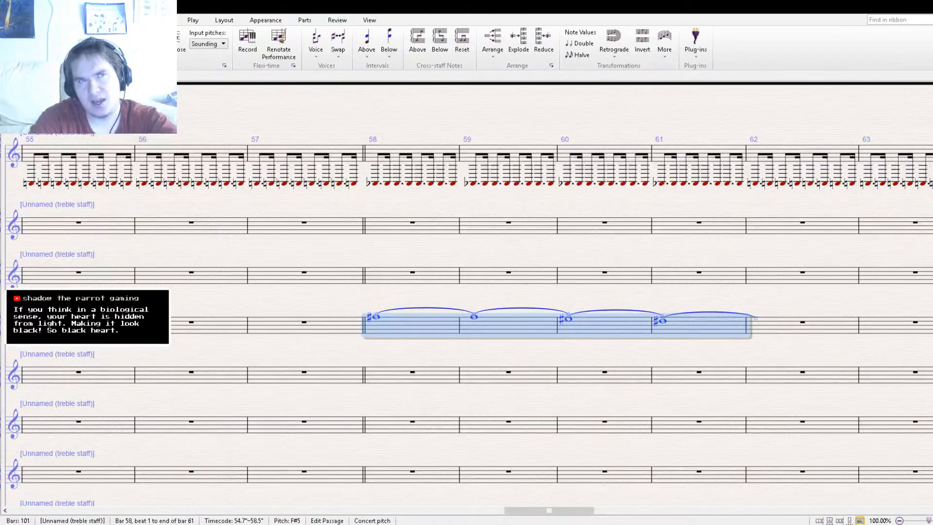
pyautogui.press('Return')
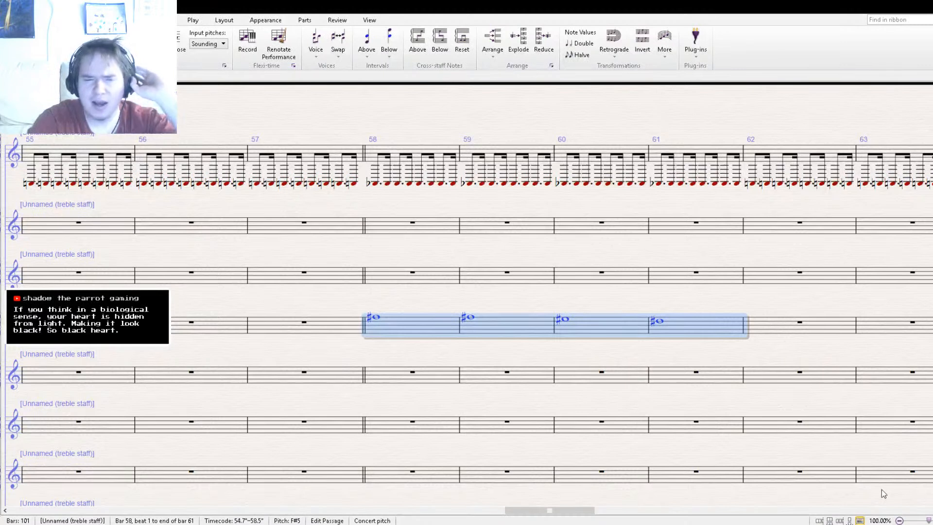
pyautogui.click(468, 362)
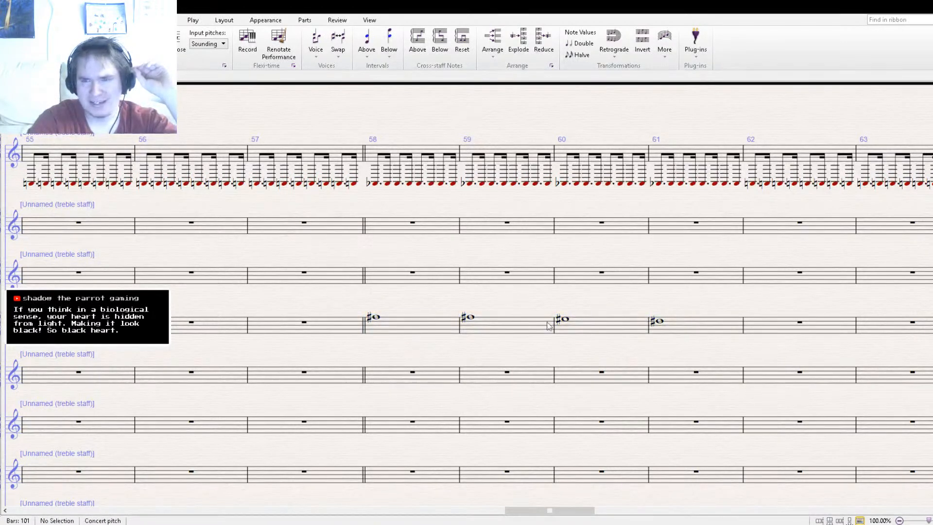
# - Play back bars 58–61 to check the revised melody, and stop the playback in bar 61
pyautogui.press('space')
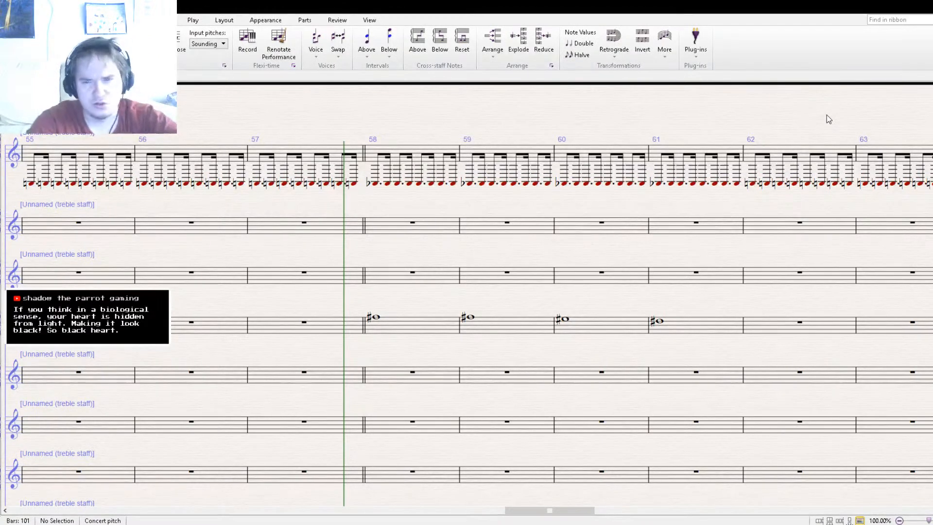
pyautogui.press('space')
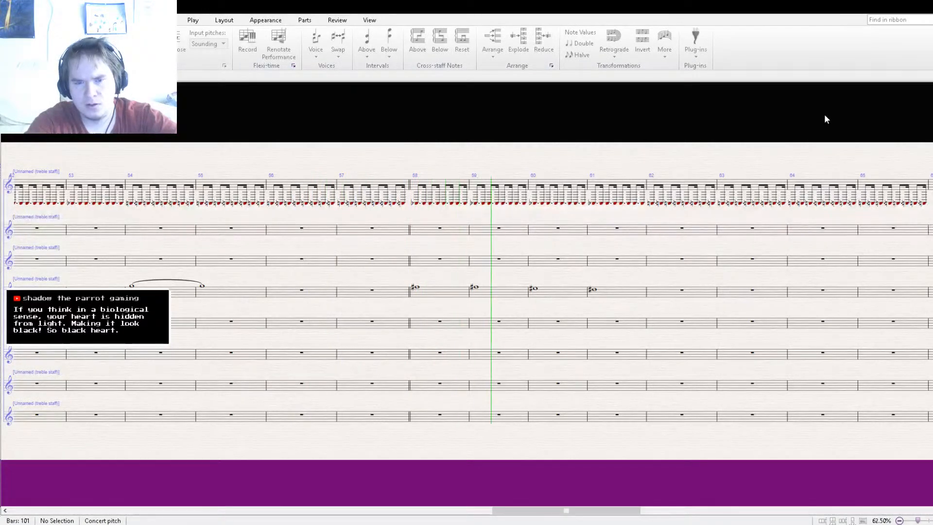
pyautogui.press('space')
# - Raise the whole note in bar 61 of the fourth staff to E5
pyautogui.click(651, 286)
pyautogui.press('Up')
pyautogui.click(572, 285)
pyautogui.press('Escape')
pyautogui.click(658, 289)
pyautogui.click(659, 289)
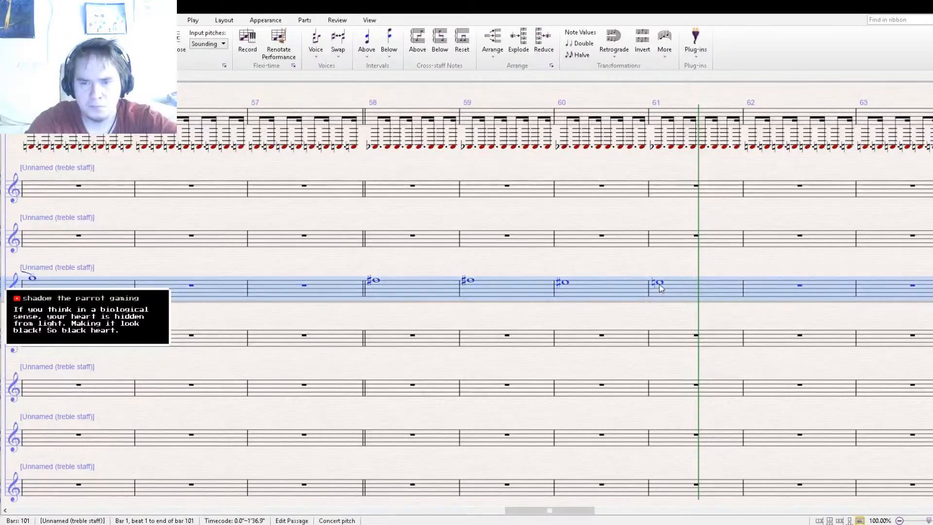
# - Tie the F#5 whole note in bar 58 of the fourth staff to the one in bar 59
pyautogui.press('Escape')
pyautogui.click(422, 291)
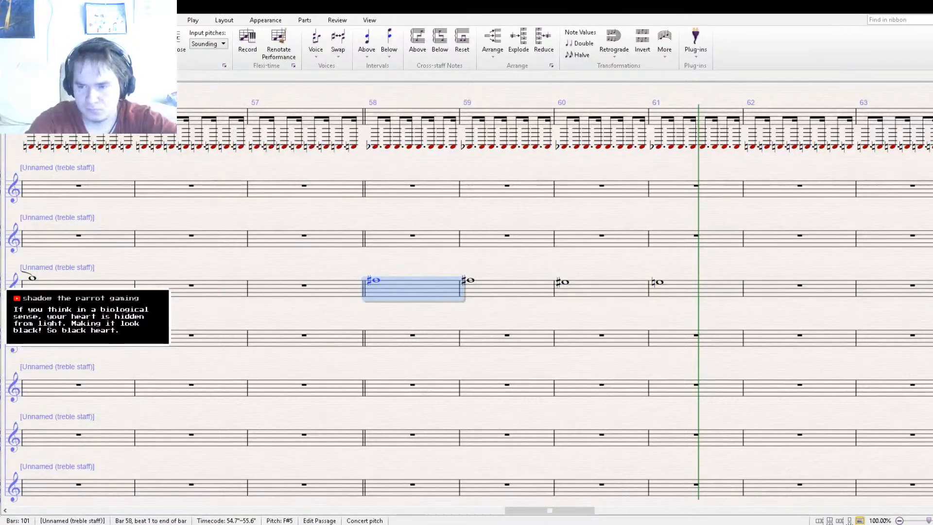
pyautogui.press('Return')
# - Move the playback position back before bar 58, play the tied melody through, and stop in bar 61
pyautogui.press('[')
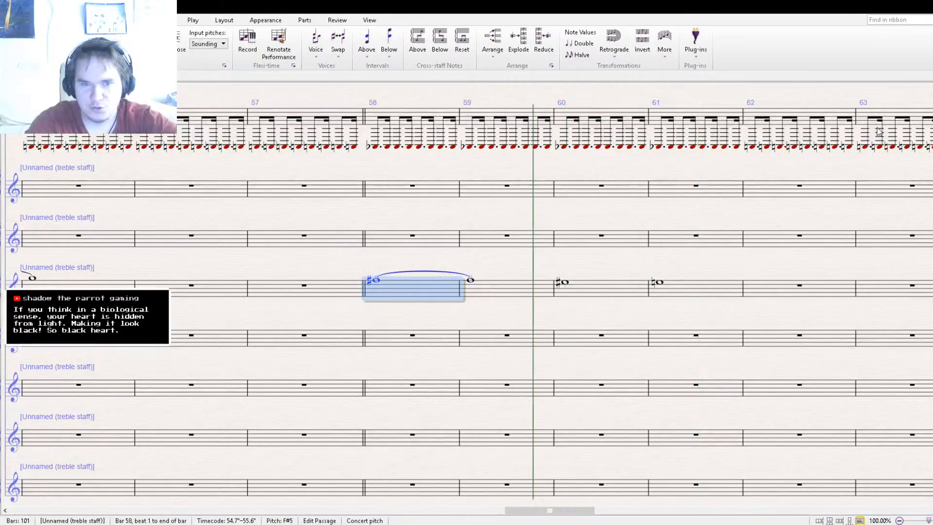
pyautogui.hscroll(3, 727, 181)
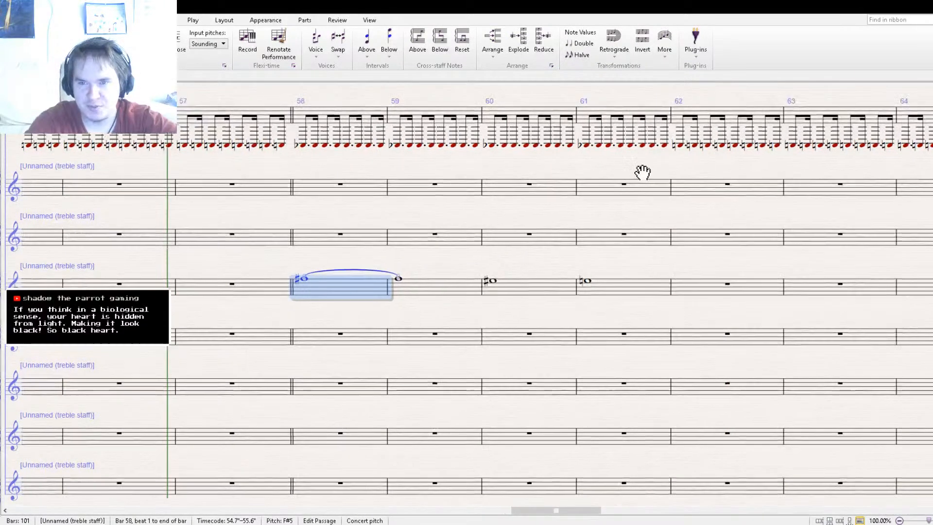
pyautogui.press('Escape')
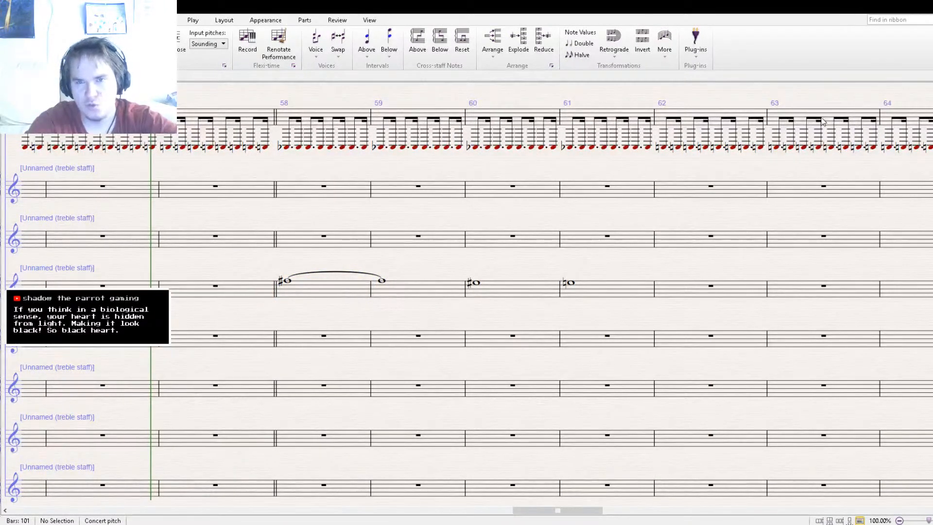
pyautogui.press('space')
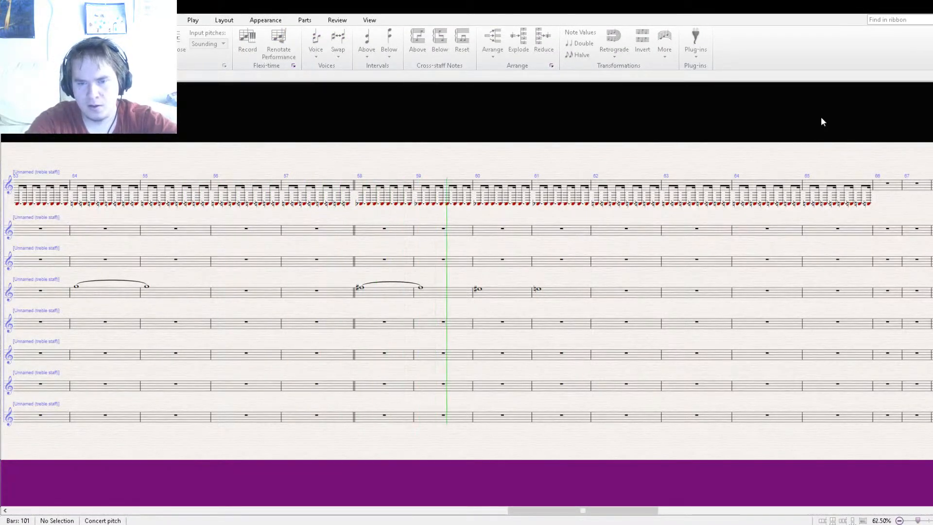
pyautogui.press('space')
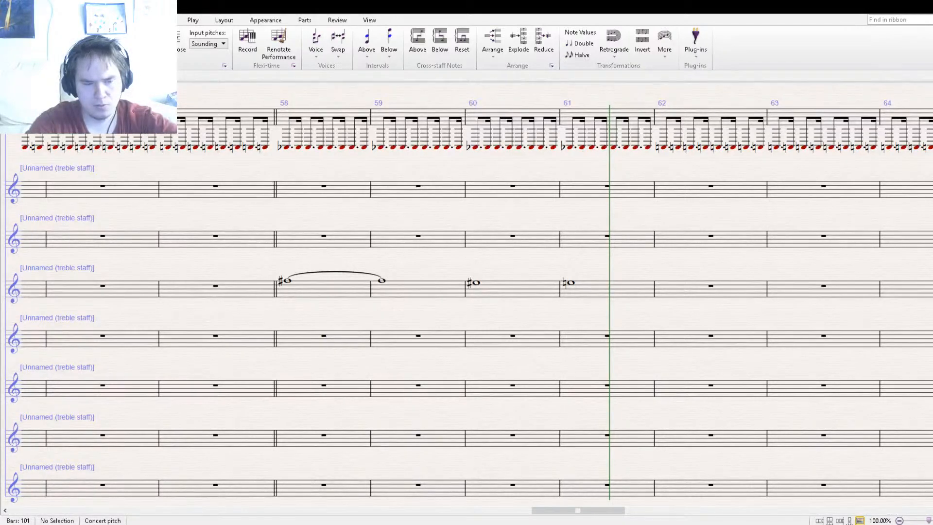
# - Copy the whole note of bar 61 into bar 62 of the fourth staff and set it to Eb5
pyautogui.click(575, 290)
pyautogui.click(570, 283)
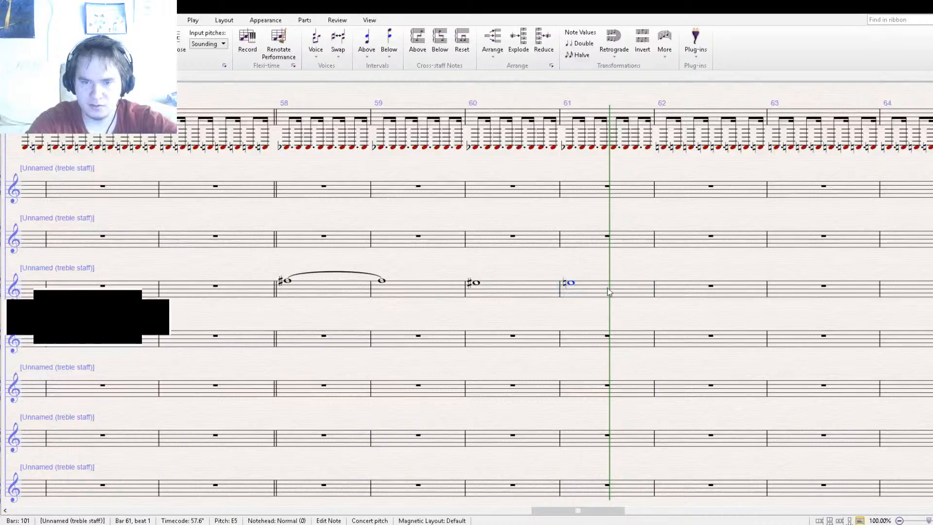
pyautogui.keyDown('alt'); pyautogui.click(663, 285); pyautogui.keyUp('alt')
pyautogui.click(663, 284)
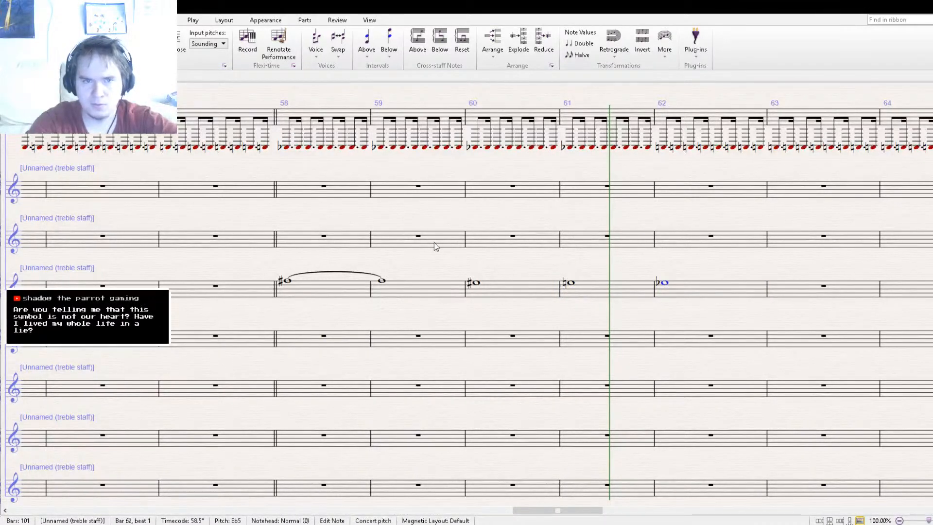
# - Compare the top staff's sixteenth-note accompaniment in bars 54–57 with that in bars 62–65, selecting each passage
pyautogui.click(384, 250)
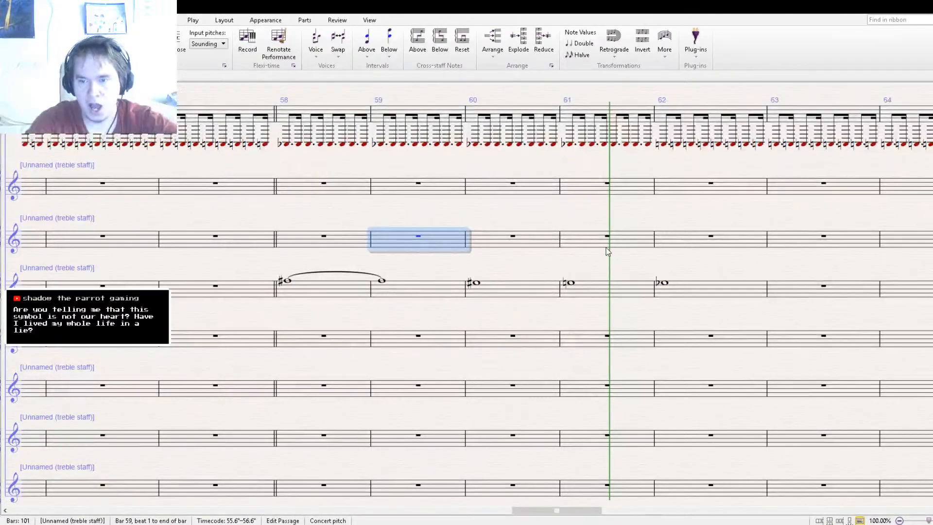
pyautogui.moveTo(313, 210); pyautogui.dragTo(695, 295)
pyautogui.click(590, 195)
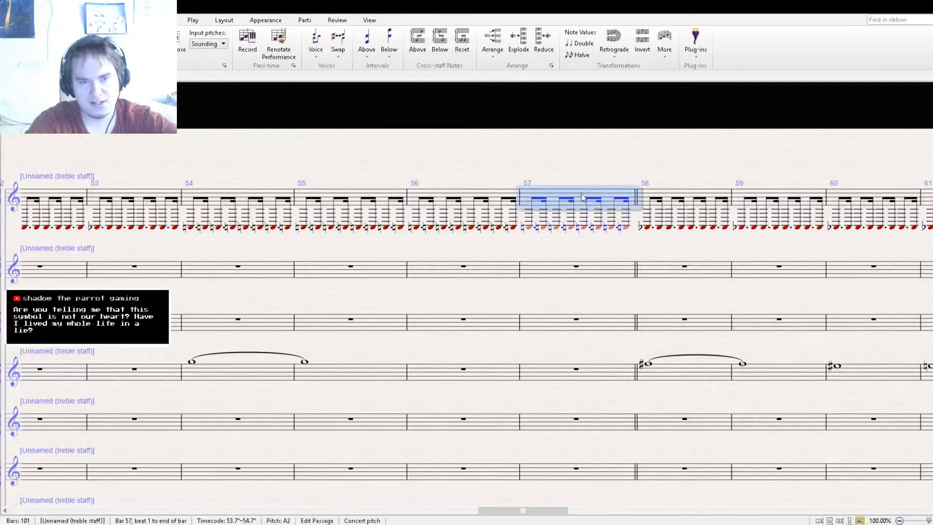
pyautogui.keyDown('shift'); pyautogui.click(287, 192); pyautogui.keyUp('shift')
pyautogui.moveTo(598, 162); pyautogui.dragTo(147, 182)
pyautogui.moveTo(463, 185); pyautogui.dragTo(425, 168)
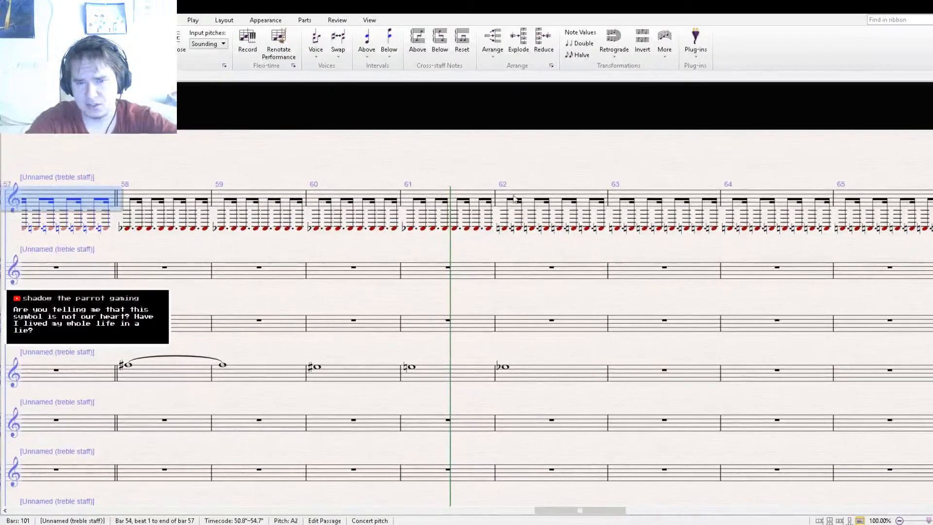
pyautogui.click(522, 198)
pyautogui.hotkey('ctrl', 'shift', 'Right')
pyautogui.hotkey('ctrl', 'shift', 'Right')
pyautogui.hotkey('ctrl', 'shift', 'Right')
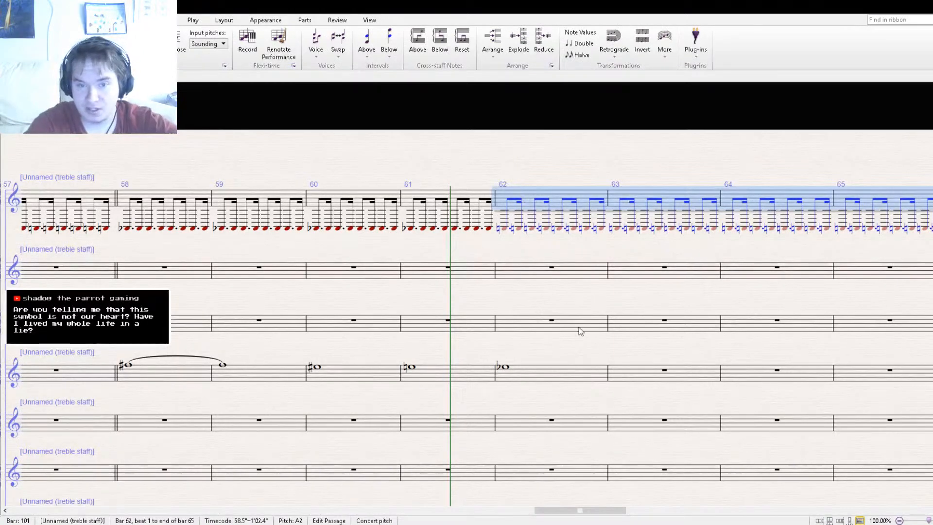
pyautogui.moveTo(448, 298); pyautogui.dragTo(571, 280)
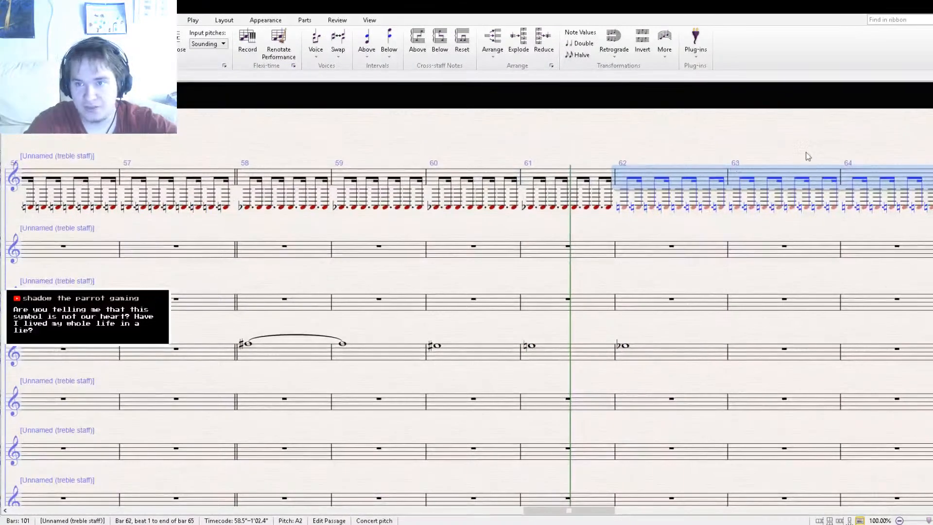
# - Move the playback position back to bar 57, clear the selection, play the melody through bar 63, and stop
pyautogui.press('[')
pyautogui.press('[')
pyautogui.press('[')
pyautogui.press('[')
pyautogui.press('[')
pyautogui.press('[')
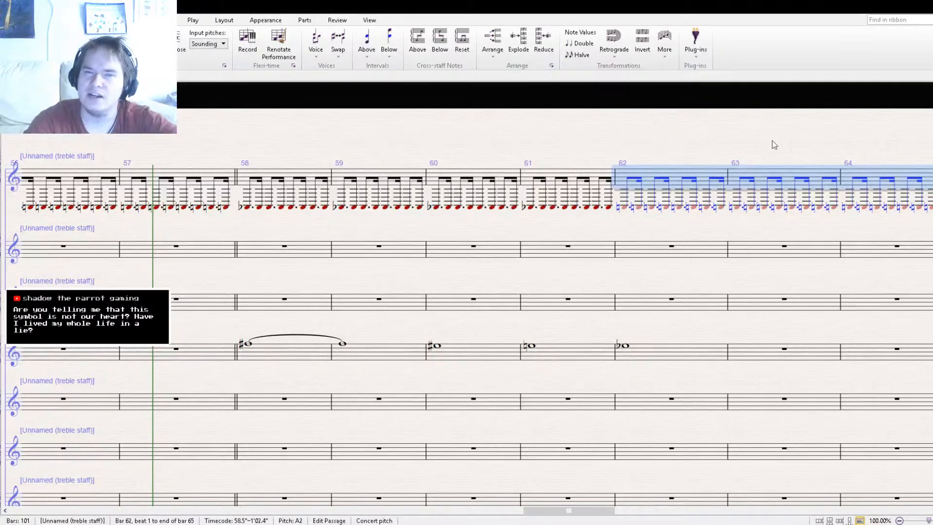
pyautogui.press('Escape')
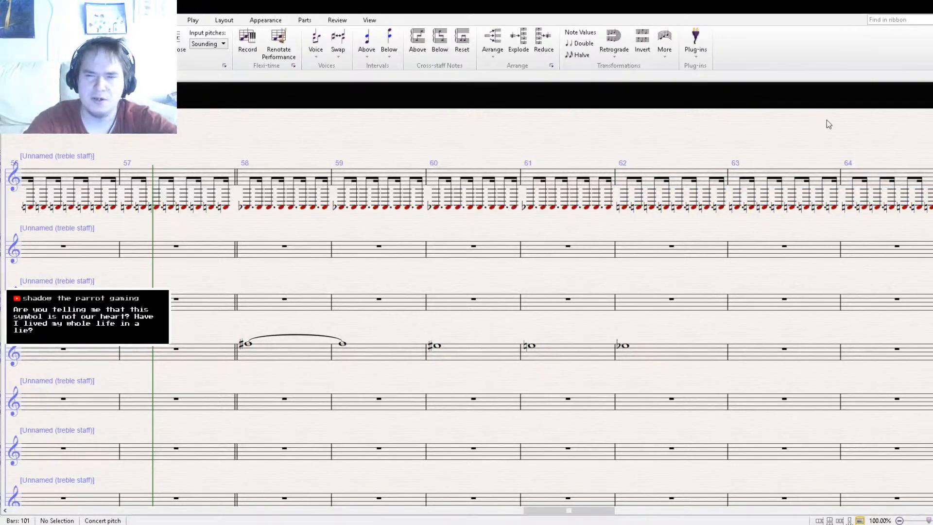
pyautogui.hotkey('ctrl', '-')
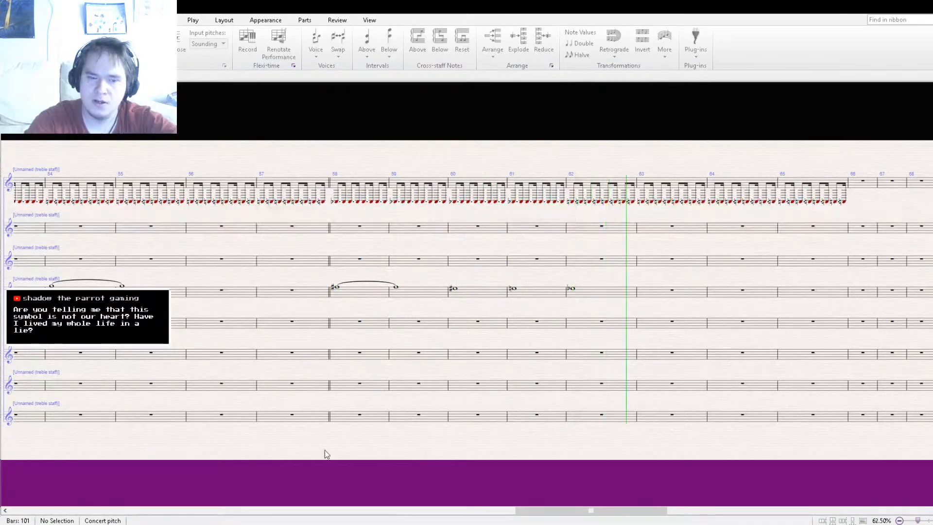
pyautogui.press('space')
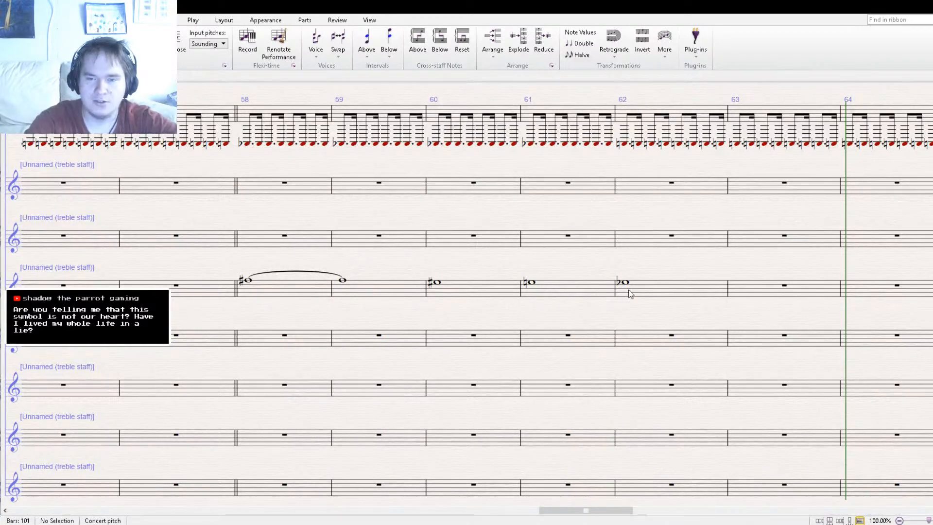
# - Add a C5 whole note a third below the Eb5 in bar 62 of the fourth staff
pyautogui.moveTo(644, 291); pyautogui.dragTo(527, 316)
pyautogui.click(508, 283)
pyautogui.hotkey('shift', '3')
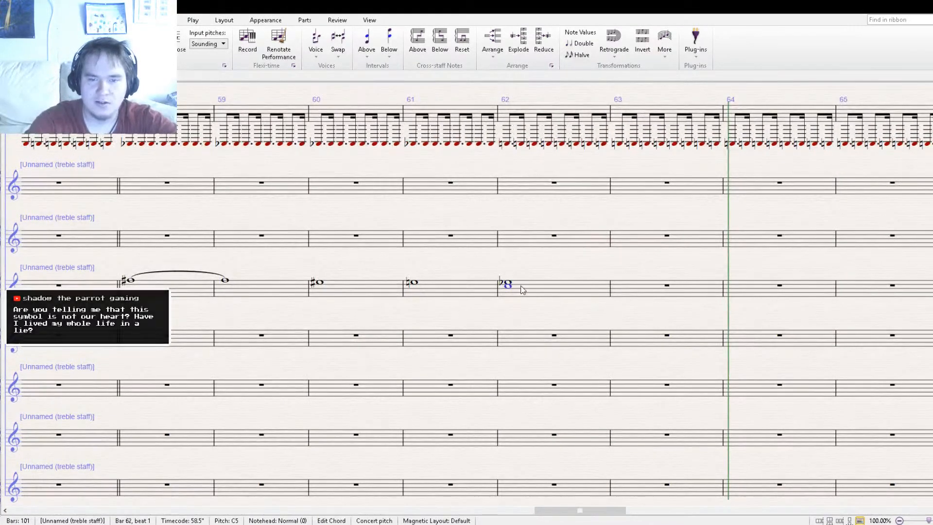
pyautogui.press('KP_9')
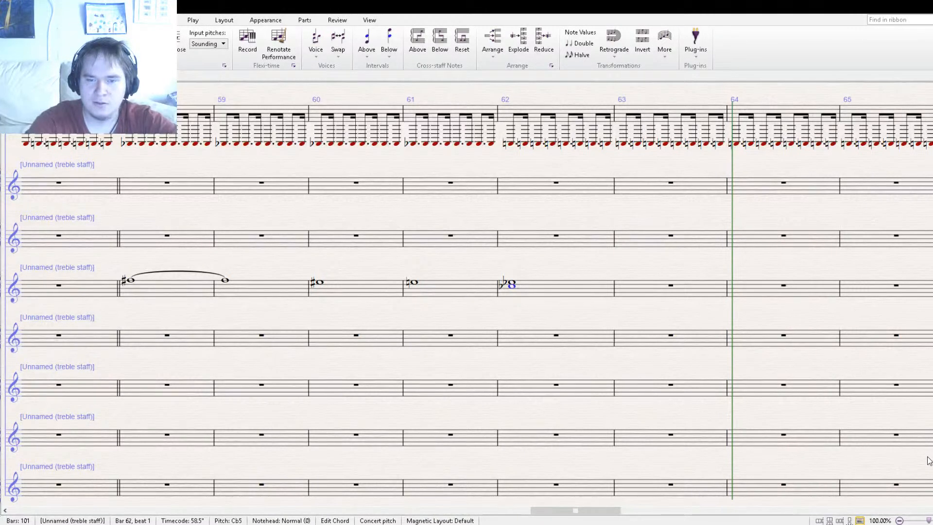
pyautogui.hotkey('ctrl', 'z')
# - Copy the bar 62 chord into bar 64 with A#4 as its lower note, and lower bar 62's bottom note to B4
pyautogui.click(532, 286)
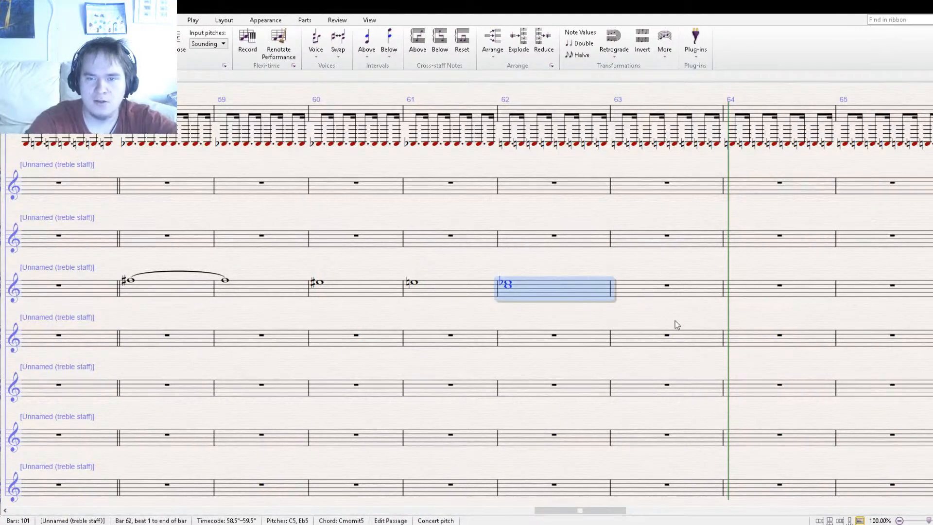
pyautogui.hscroll(3, 616, 298)
pyautogui.keyDown('alt'); pyautogui.click(614, 295); pyautogui.keyUp('alt')
pyautogui.press('Down')
pyautogui.click(925, 462)
pyautogui.hotkey('ctrl', 'z')
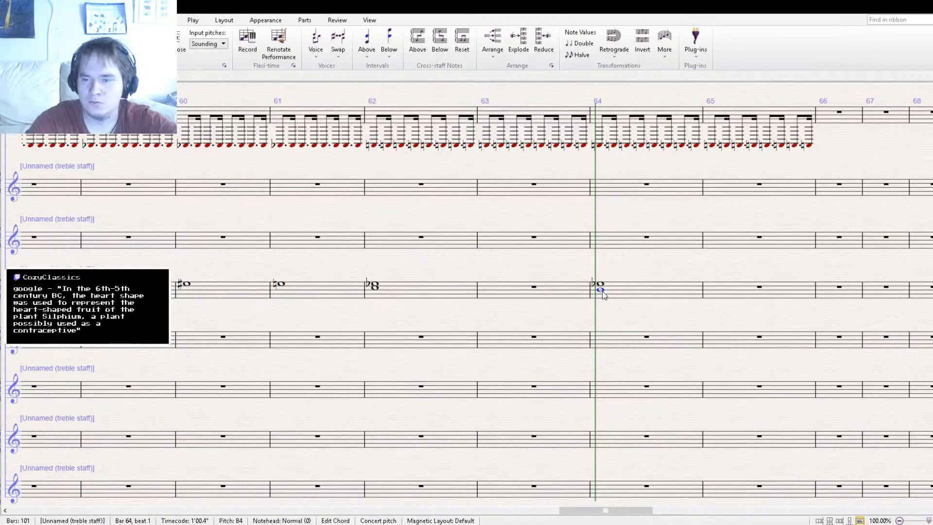
pyautogui.press('Down')
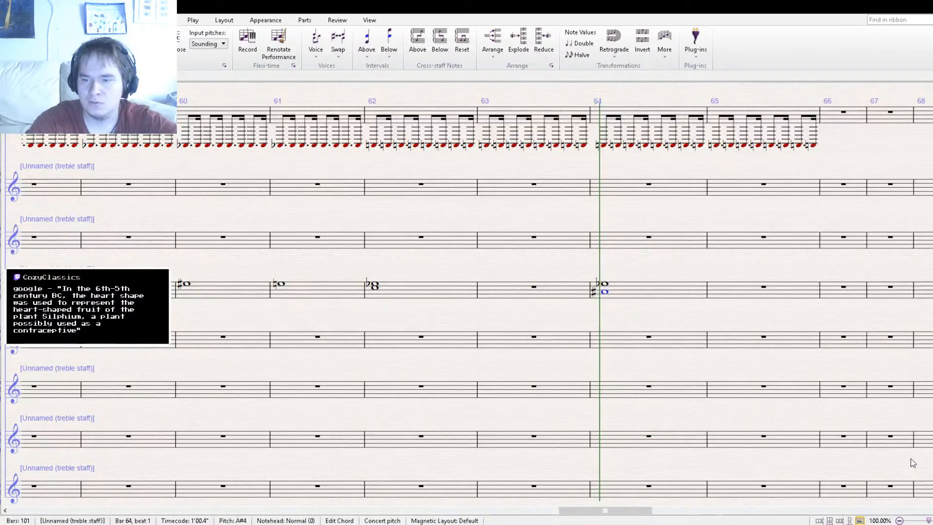
pyautogui.click(375, 290)
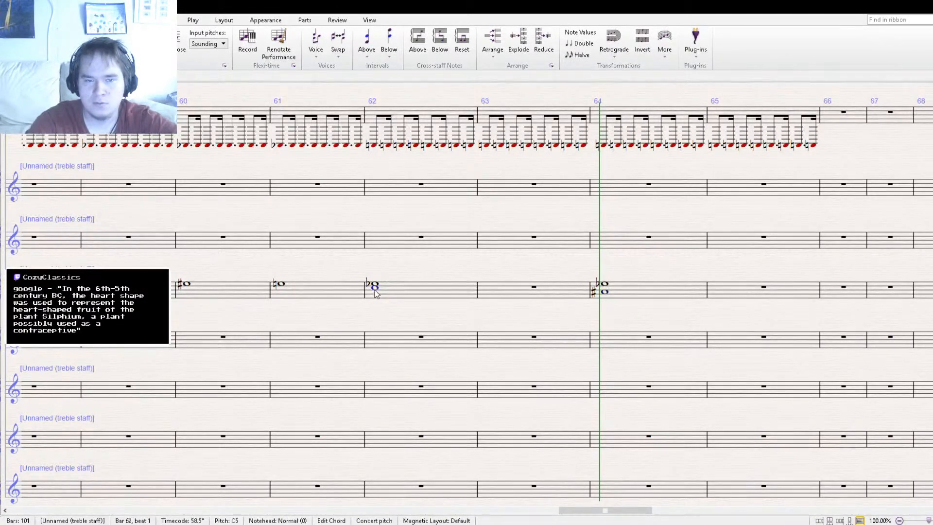
# - Repeat the A#4–Eb5 chord of bar 64 in bar 65 and tie the two chords together
pyautogui.click(603, 293)
pyautogui.click(616, 295)
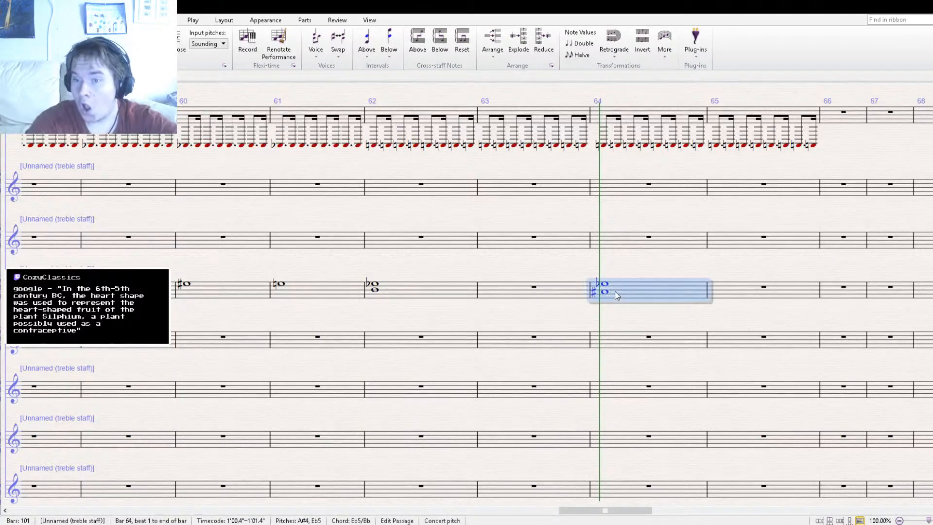
pyautogui.press('r')
pyautogui.click(692, 290)
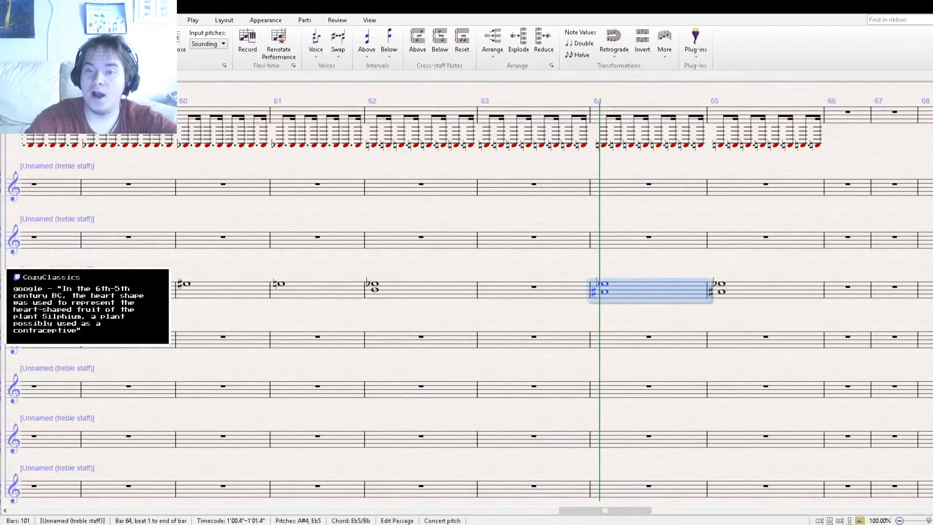
pyautogui.press('Return')
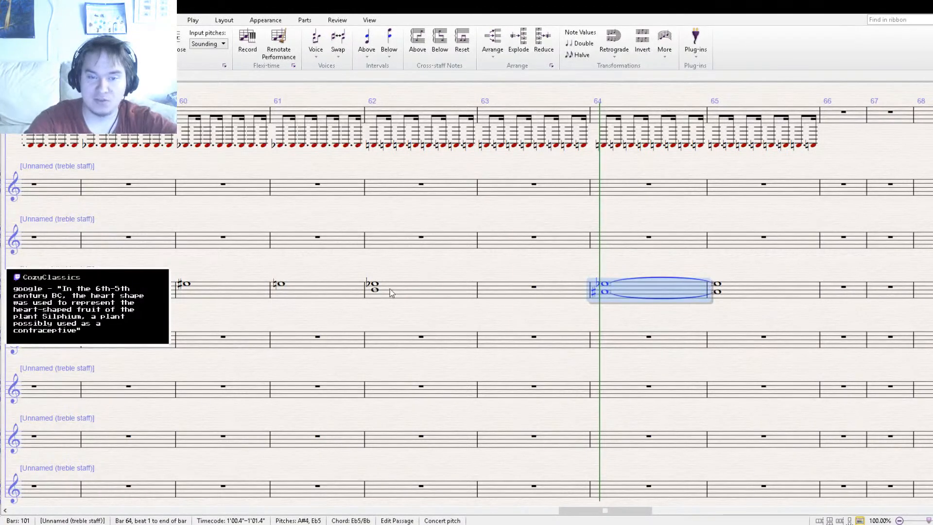
# - Repeat the B4–Eb5 chord of bar 62 in bar 63 and tie the two chords together
pyautogui.click(462, 291)
pyautogui.press('r')
pyautogui.click(444, 290)
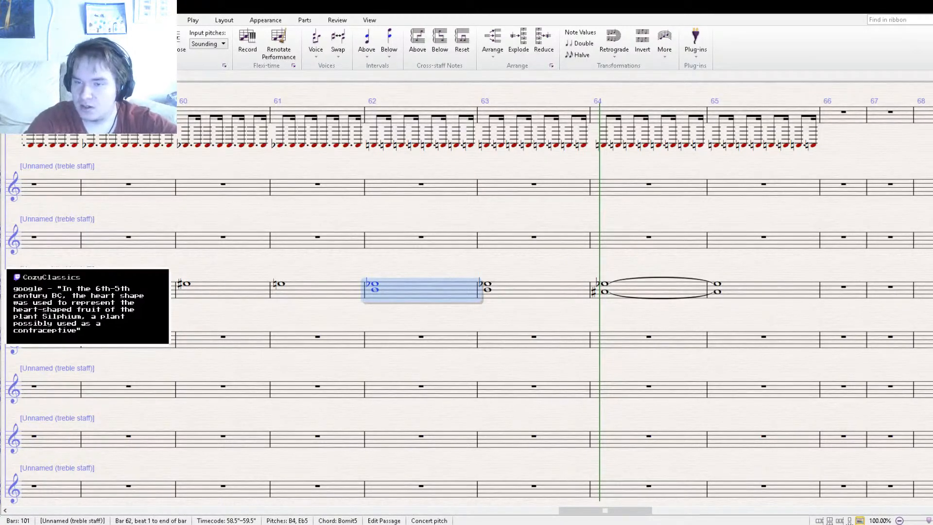
pyautogui.press('Return')
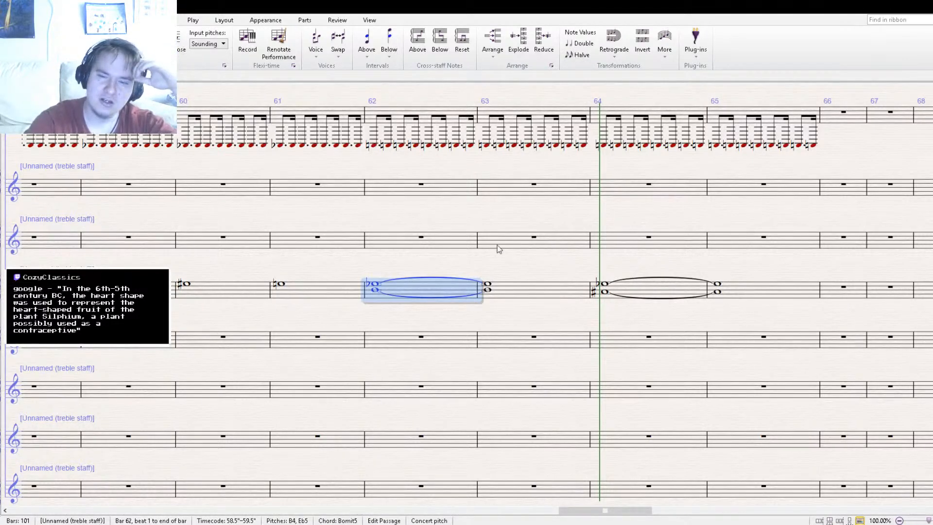
# - Move the playback position back to bar 57, clear the selection, play the passage with the new chords, and stop in bar 65
pyautogui.moveTo(462, 258); pyautogui.dragTo(502, 248)
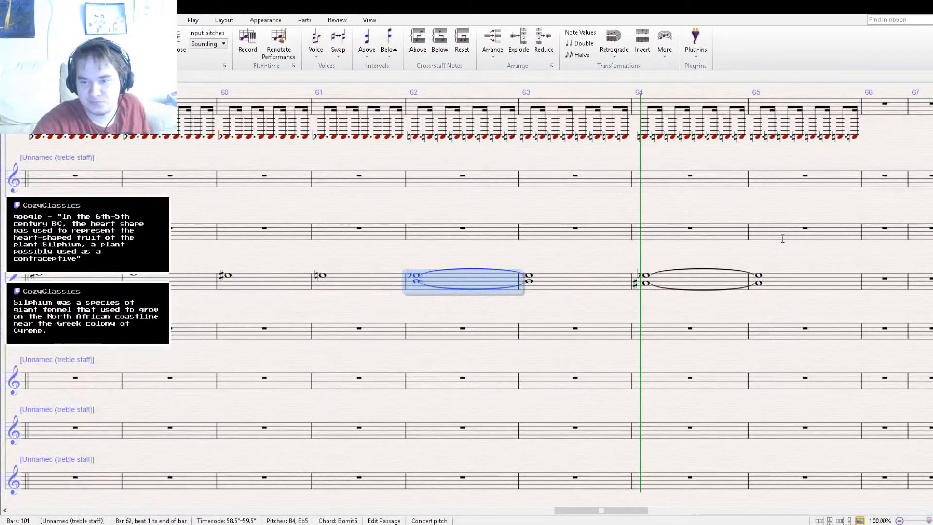
pyautogui.press('[')
pyautogui.press('[')
pyautogui.press('[')
pyautogui.press('[')
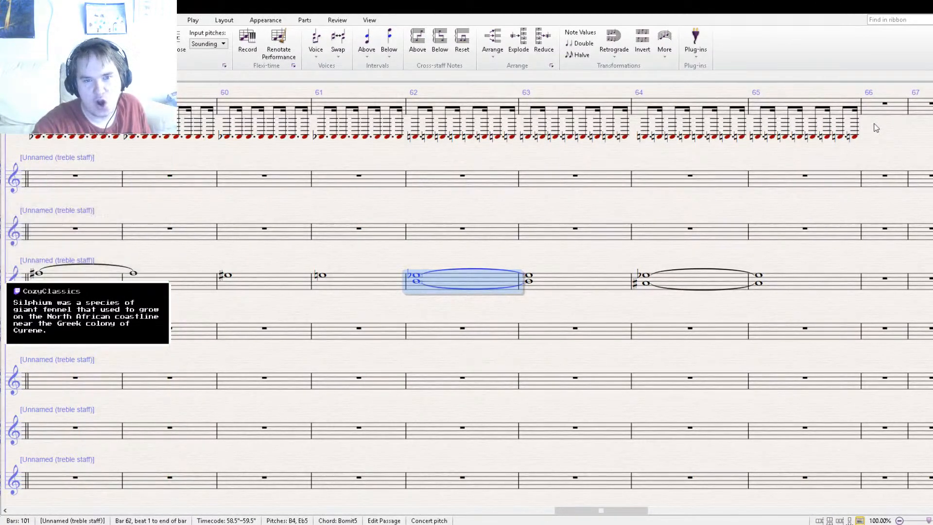
pyautogui.moveTo(465, 157); pyautogui.dragTo(686, 178)
pyautogui.press('Escape')
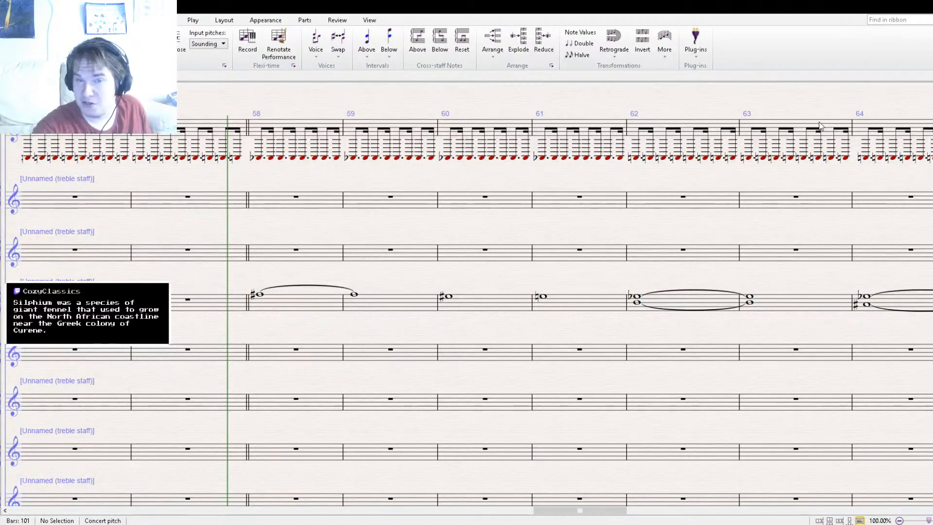
pyautogui.press('space')
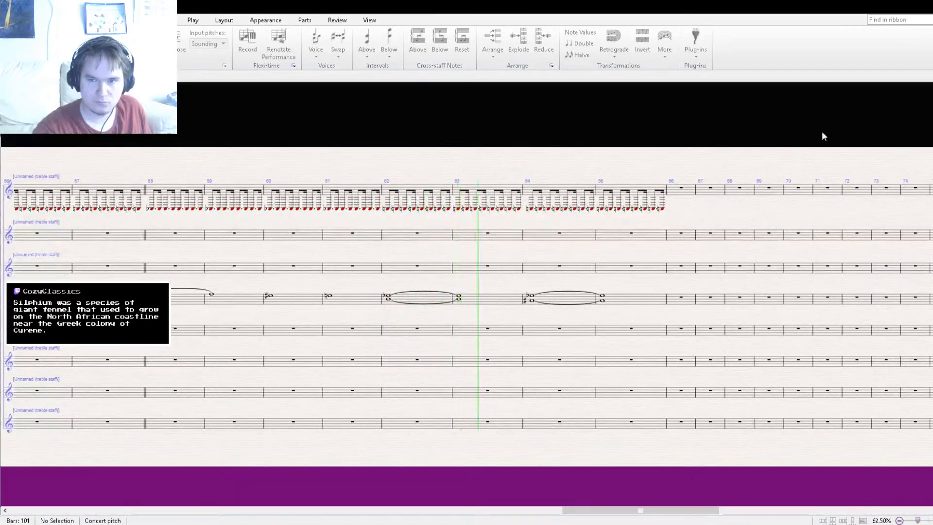
pyautogui.press('space')
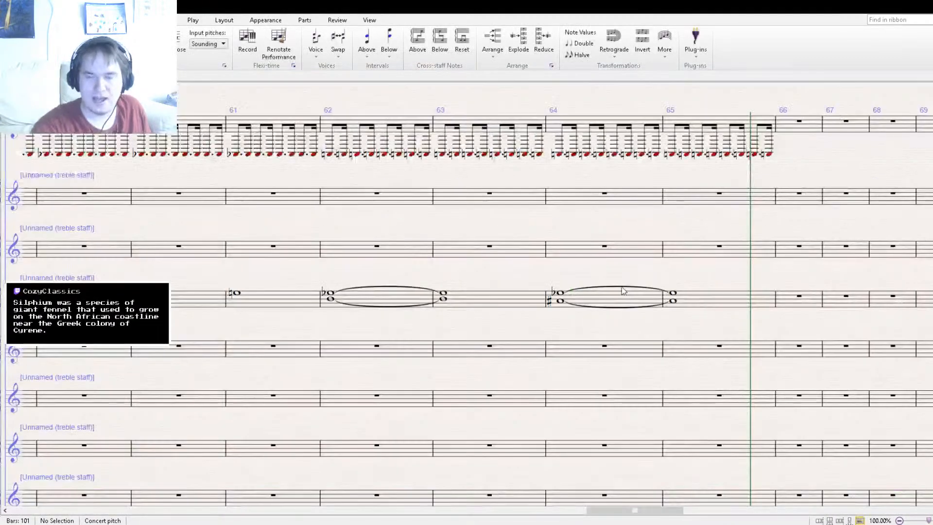
pyautogui.moveTo(695, 266); pyautogui.dragTo(674, 268)
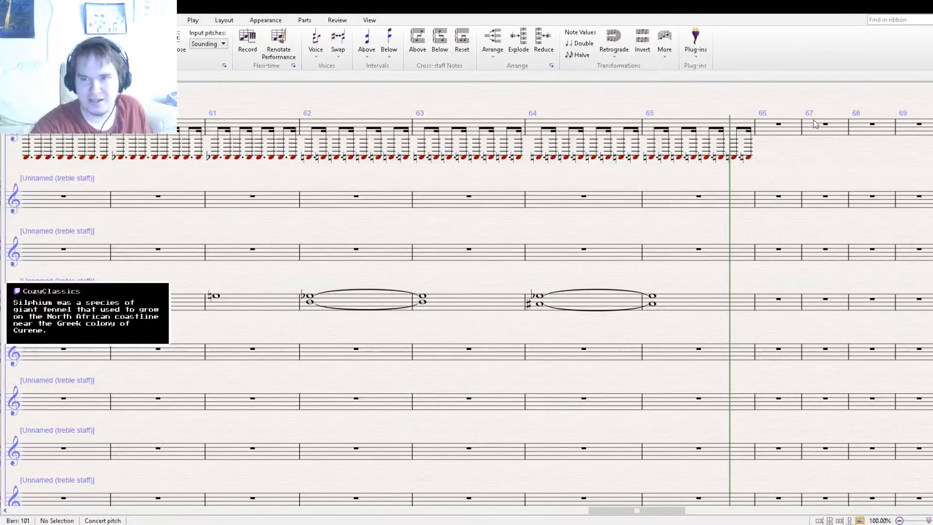
pyautogui.press('Escape')
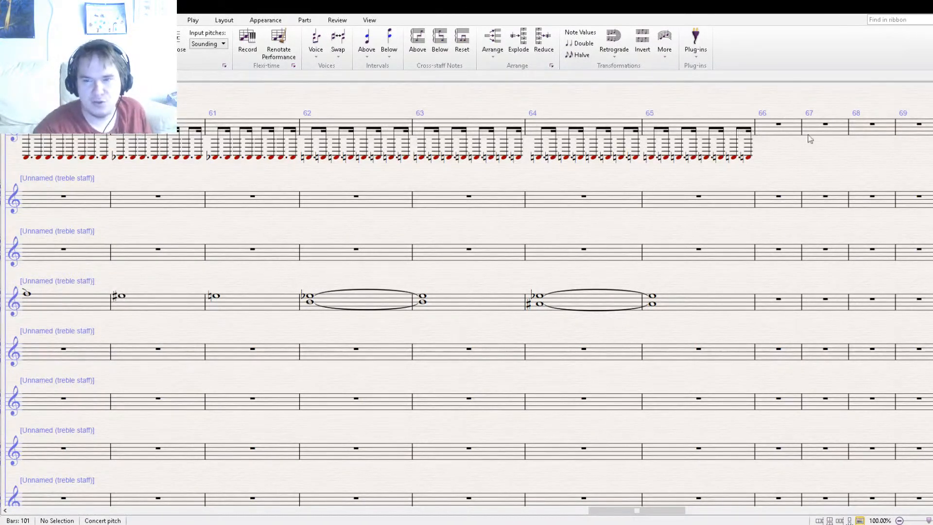
# - Return playback to the start, clear the selection and play the whole piece through bar 65, following it across the score
pyautogui.press('space')
pyautogui.press('space')
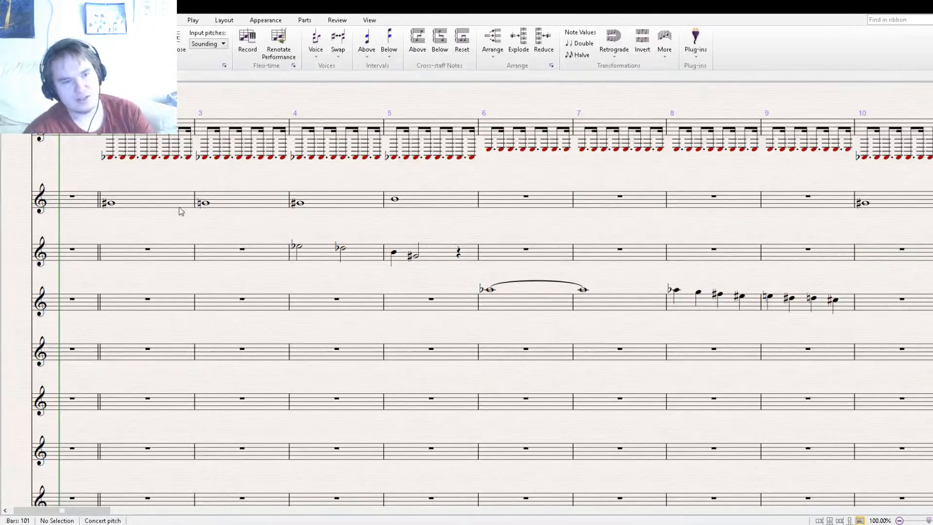
pyautogui.click(177, 207)
pyautogui.keyDown('shift'); pyautogui.click(416, 207); pyautogui.keyUp('shift')
pyautogui.press('Escape')
pyautogui.press('space')
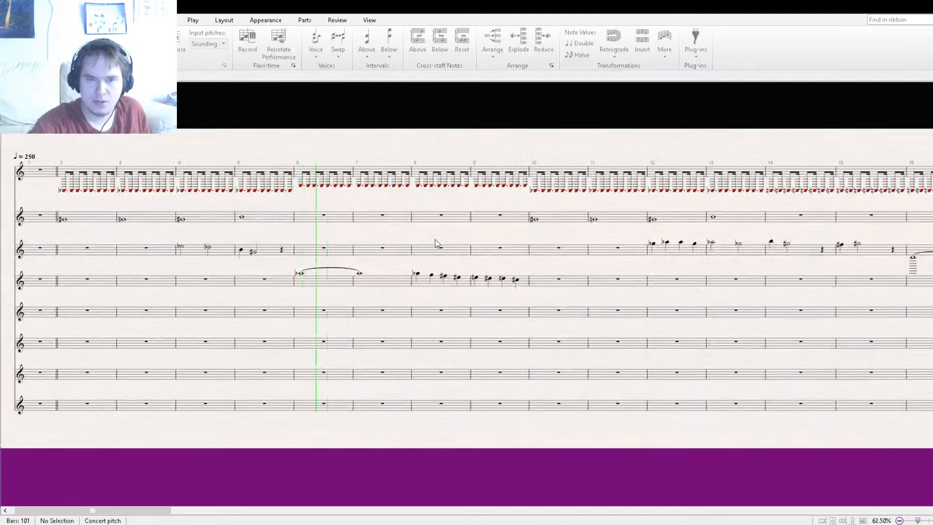
pyautogui.moveTo(566, 238); pyautogui.dragTo(366, 239)
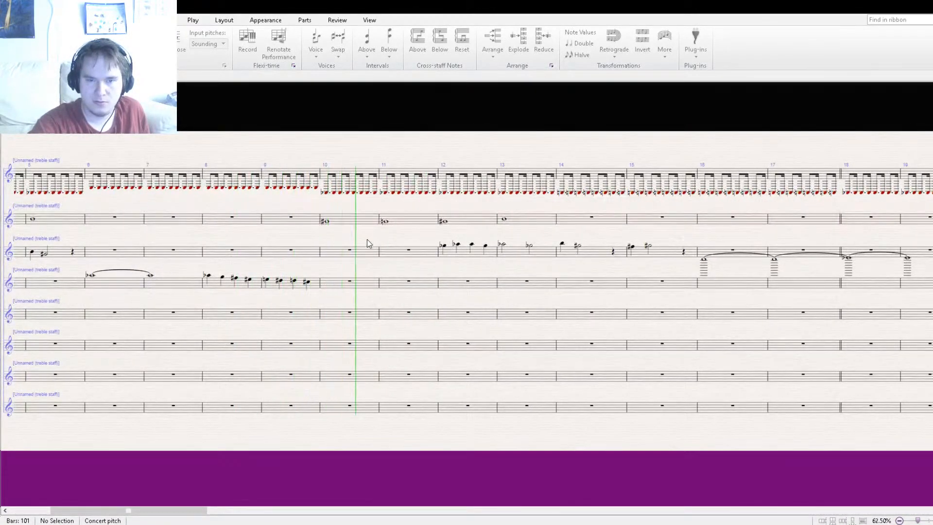
pyautogui.moveTo(551, 236); pyautogui.dragTo(422, 240)
pyautogui.moveTo(554, 239); pyautogui.dragTo(338, 238)
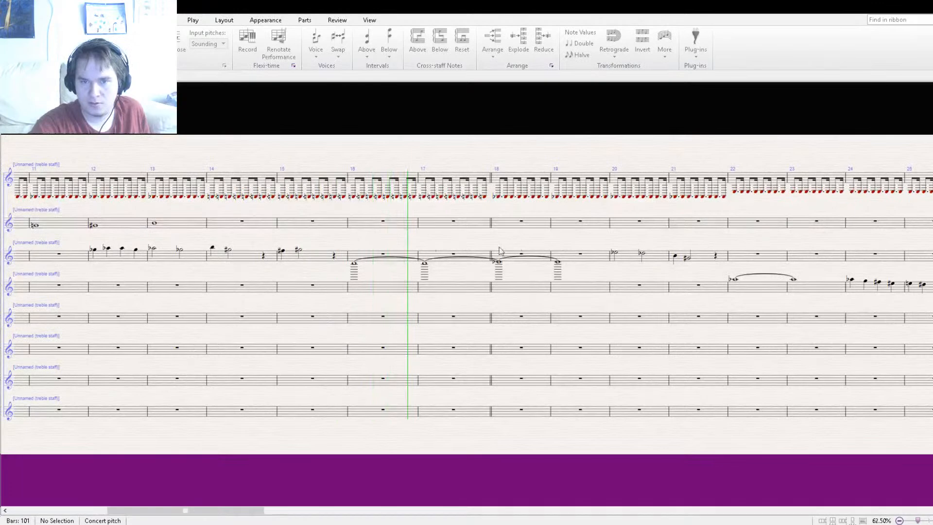
pyautogui.moveTo(620, 244); pyautogui.dragTo(564, 243)
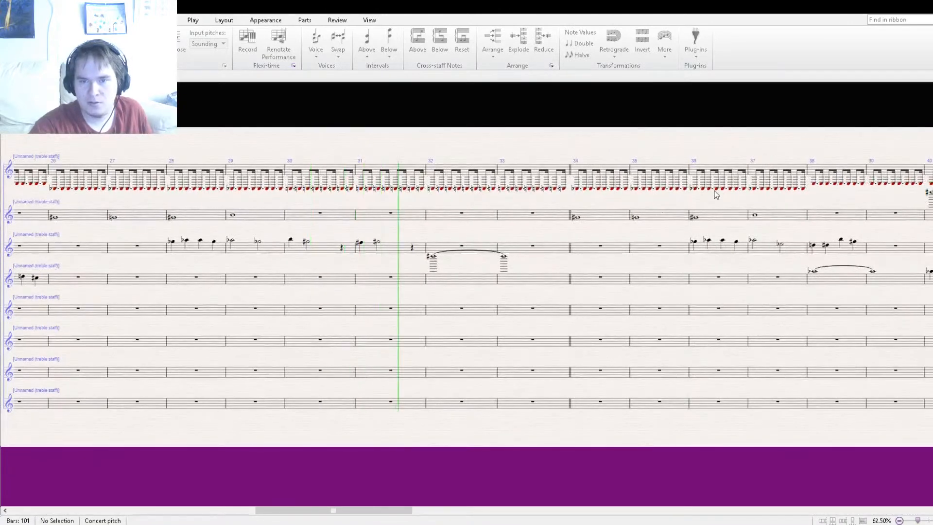
pyautogui.moveTo(634, 248); pyautogui.dragTo(393, 264)
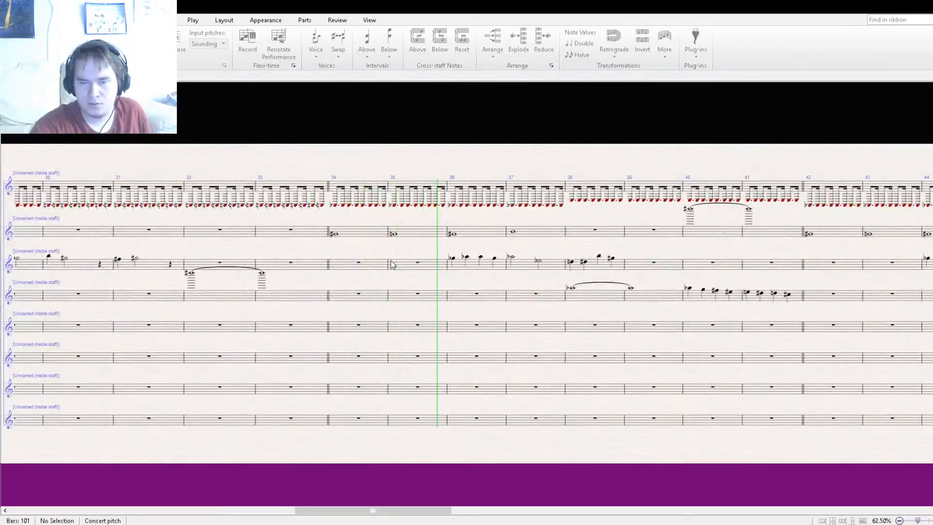
pyautogui.moveTo(623, 255); pyautogui.dragTo(407, 261)
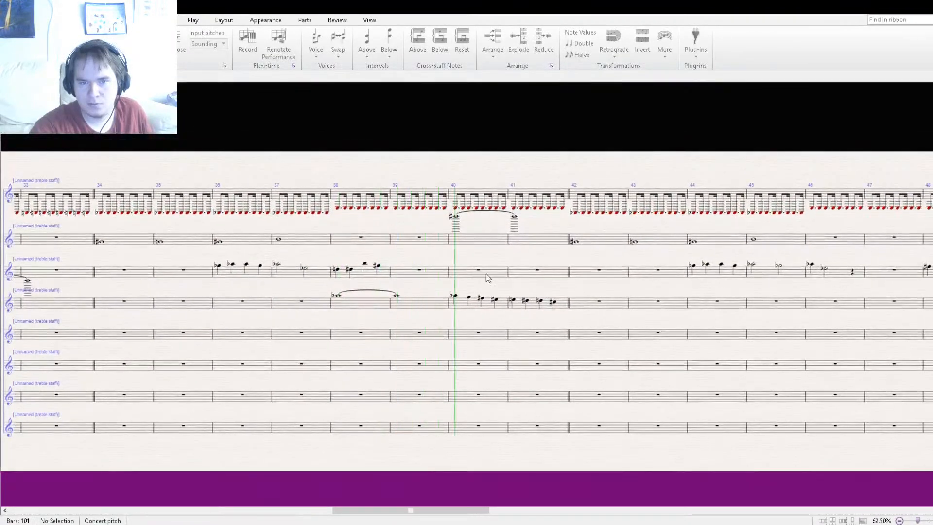
pyautogui.moveTo(649, 293); pyautogui.dragTo(435, 304)
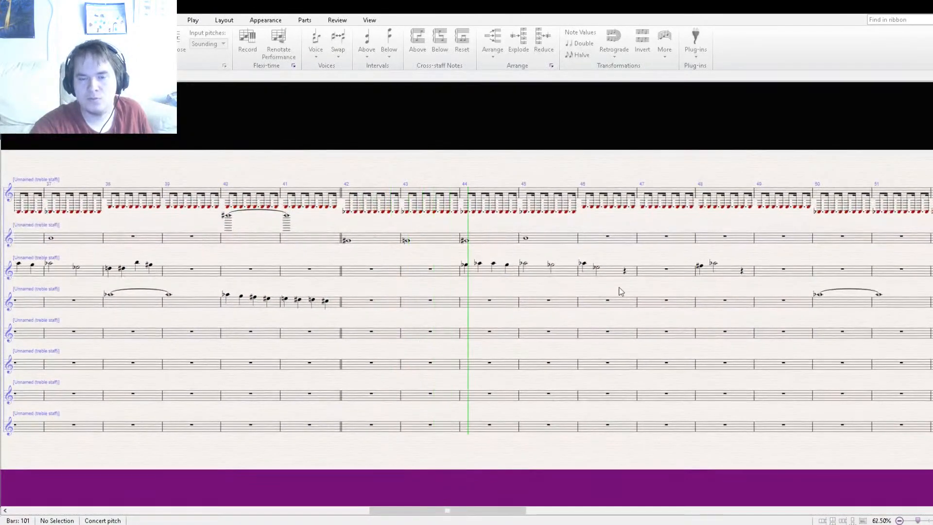
pyautogui.moveTo(619, 292); pyautogui.dragTo(512, 292)
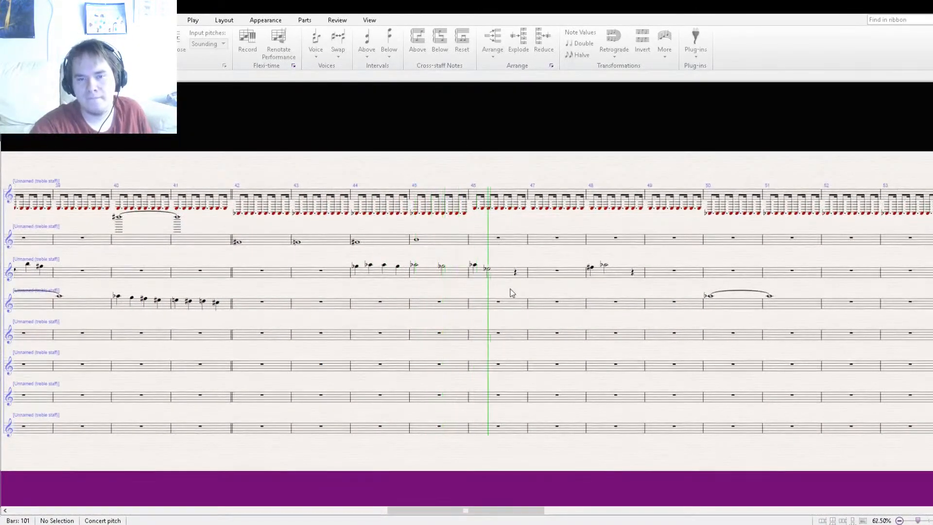
pyautogui.moveTo(637, 292); pyautogui.dragTo(443, 285)
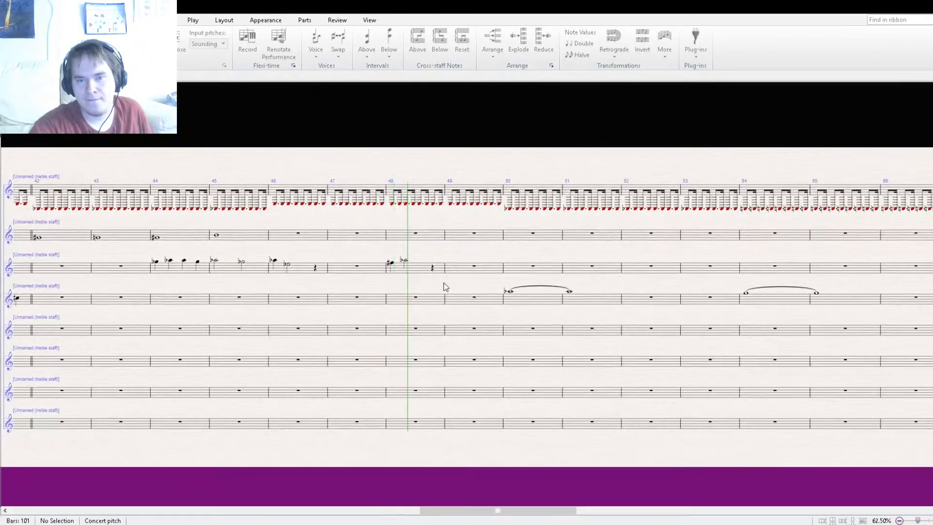
pyautogui.moveTo(631, 273); pyautogui.dragTo(435, 278)
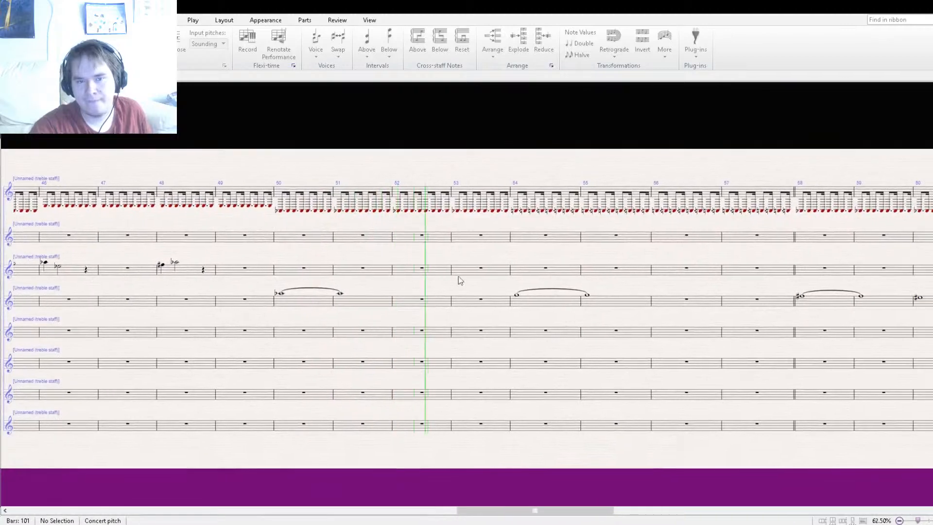
pyautogui.moveTo(670, 294); pyautogui.dragTo(517, 291)
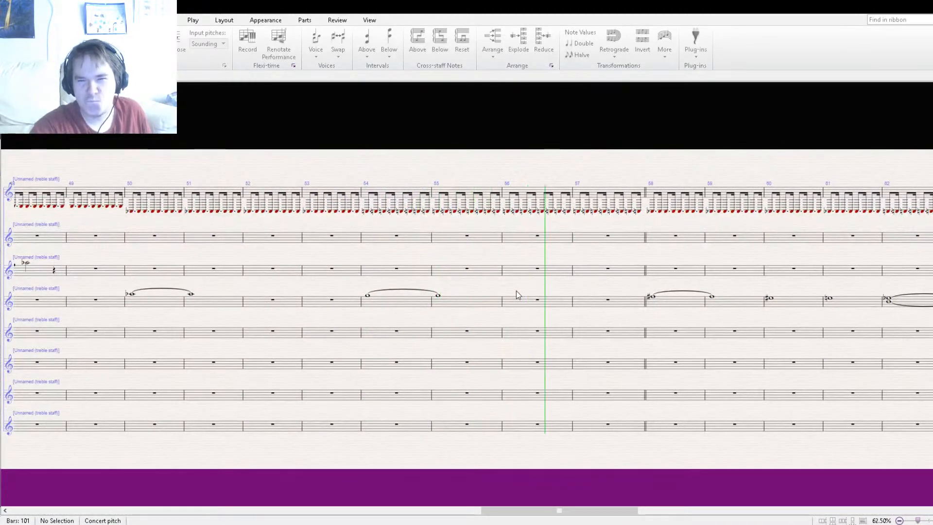
pyautogui.moveTo(667, 283); pyautogui.dragTo(474, 293)
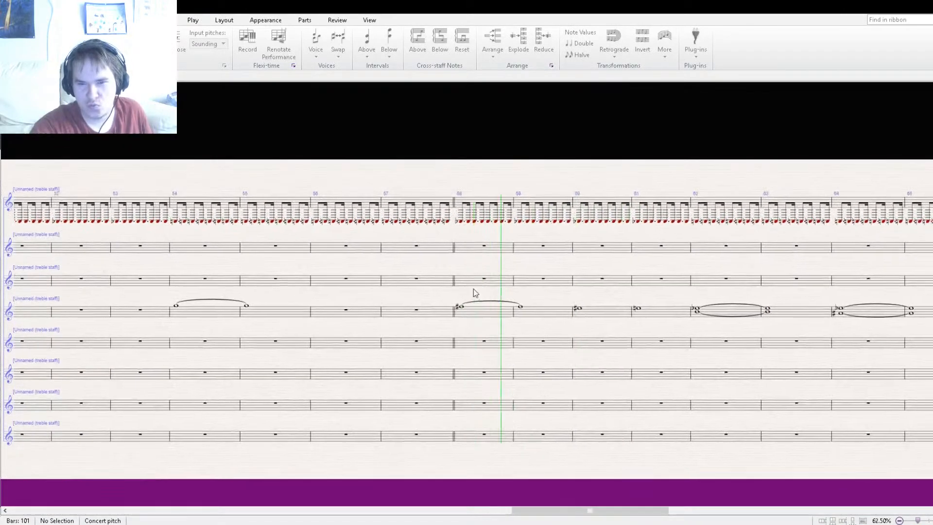
pyautogui.moveTo(620, 286); pyautogui.dragTo(581, 278)
pyautogui.moveTo(653, 286); pyautogui.dragTo(497, 294)
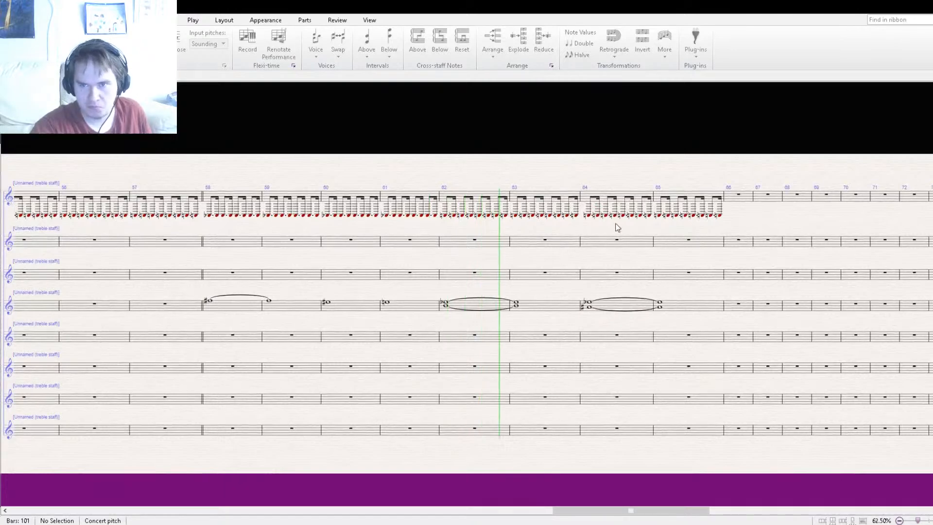
pyautogui.hotkey('ctrl', '+')
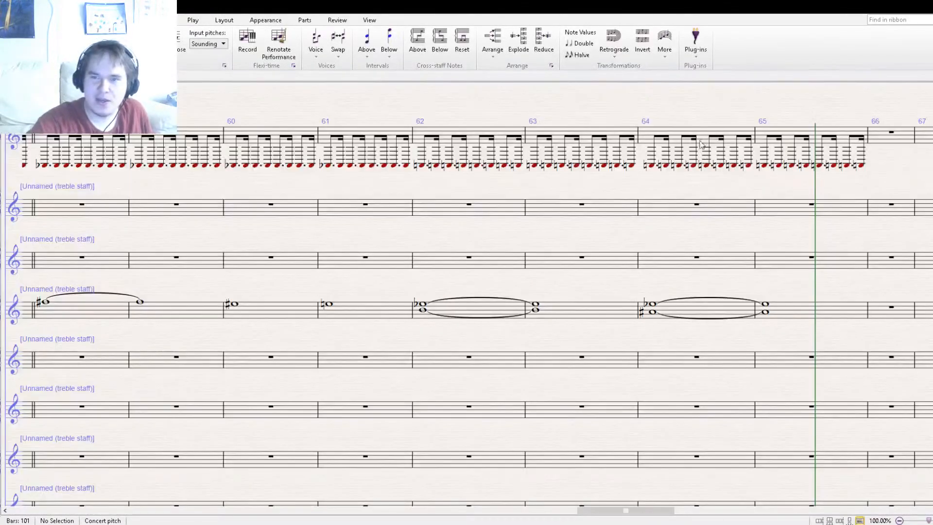
# - Try a start repeat barline at the beginning of bar 66 and delete it
pyautogui.moveTo(714, 121); pyautogui.dragTo(524, 147)
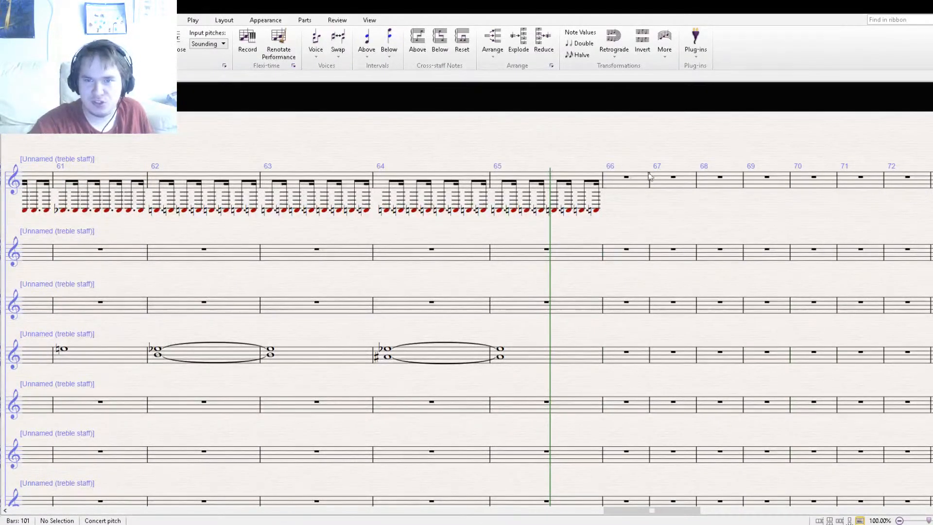
pyautogui.click(603, 179)
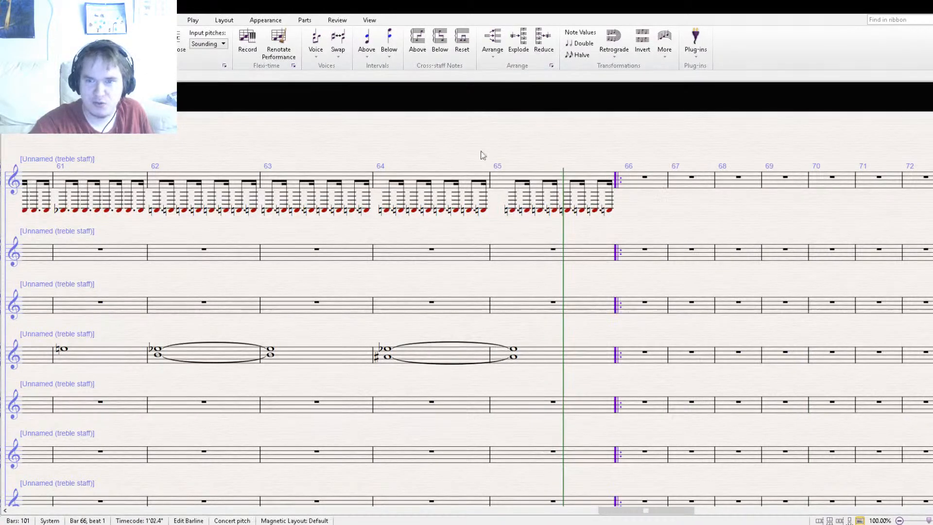
pyautogui.moveTo(478, 152); pyautogui.dragTo(821, 132)
pyautogui.moveTo(657, 168); pyautogui.dragTo(266, 170)
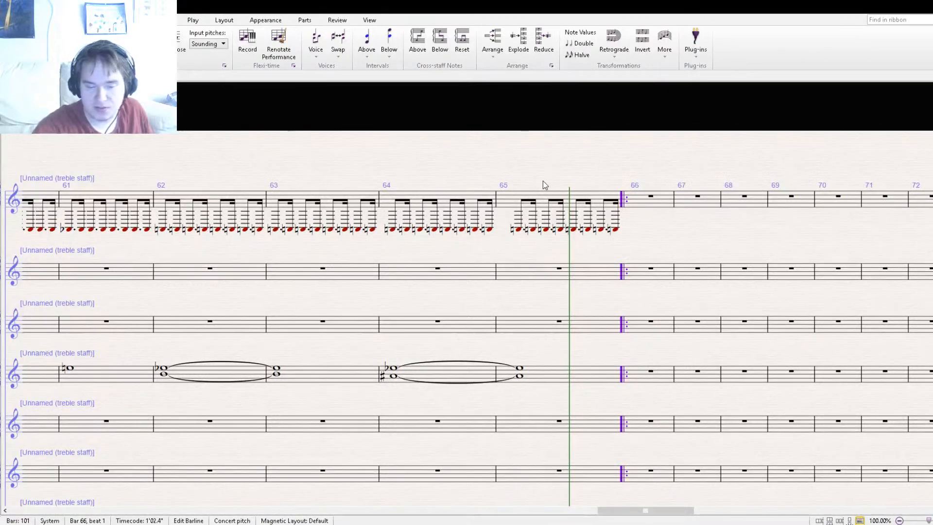
pyautogui.press('Delete')
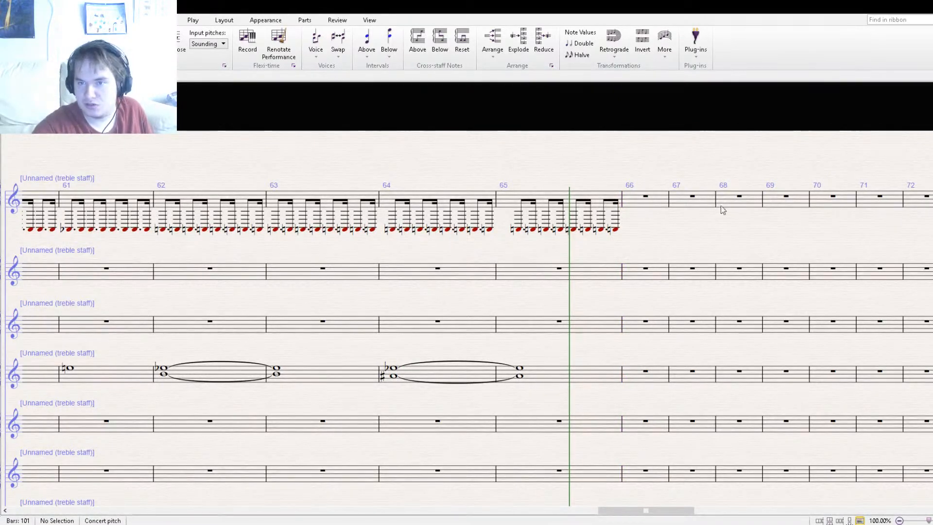
pyautogui.hotkey('ctrl', 'z')
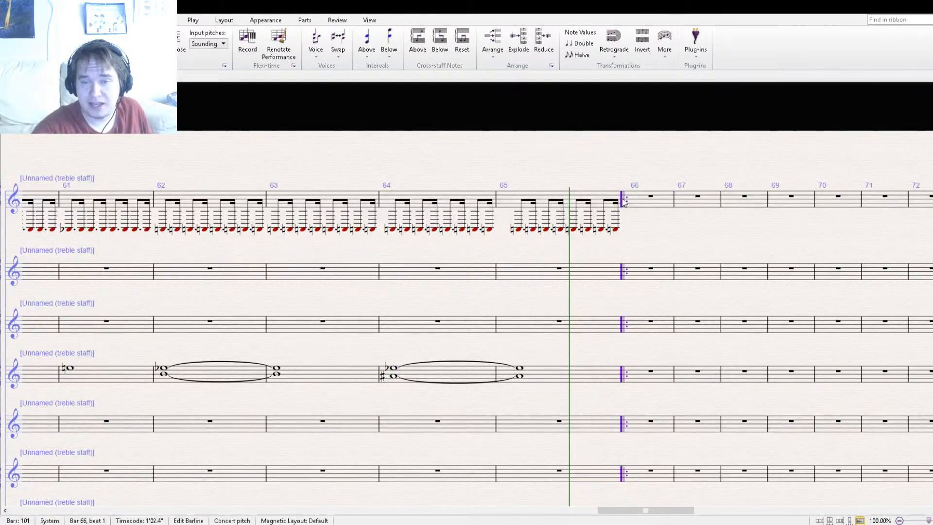
pyautogui.press('Delete')
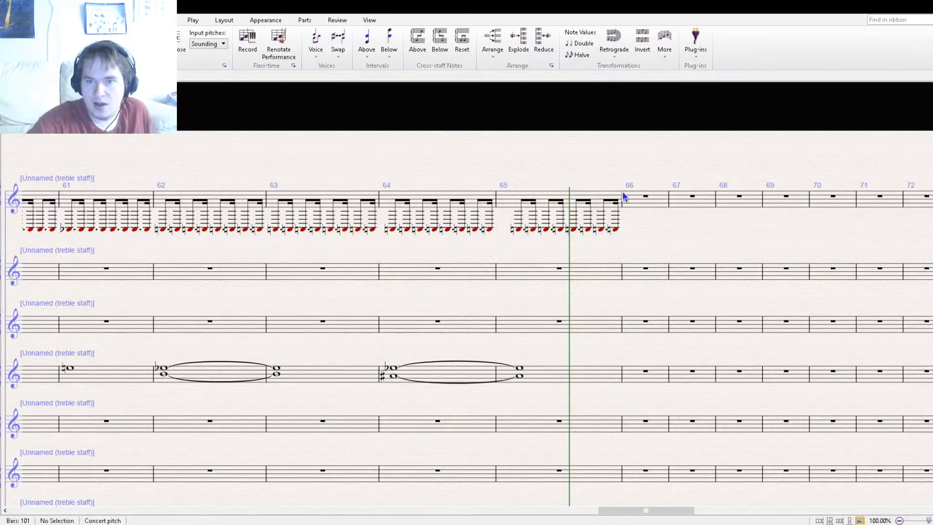
# - Add a repeat barline at the end of bar 65 and a start repeat barline at the beginning of bar 2
pyautogui.hotkey('ctrl', 'z')
pyautogui.moveTo(547, 163); pyautogui.dragTo(721, 171)
pyautogui.moveTo(591, 162); pyautogui.dragTo(894, 166)
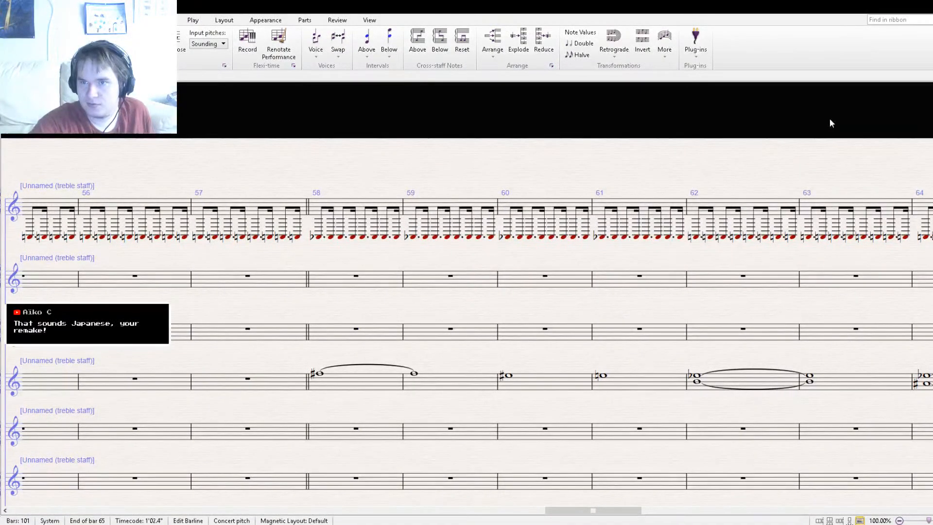
pyautogui.hotkey('ctrl', 'Home')
pyautogui.moveTo(228, 168); pyautogui.dragTo(554, 204)
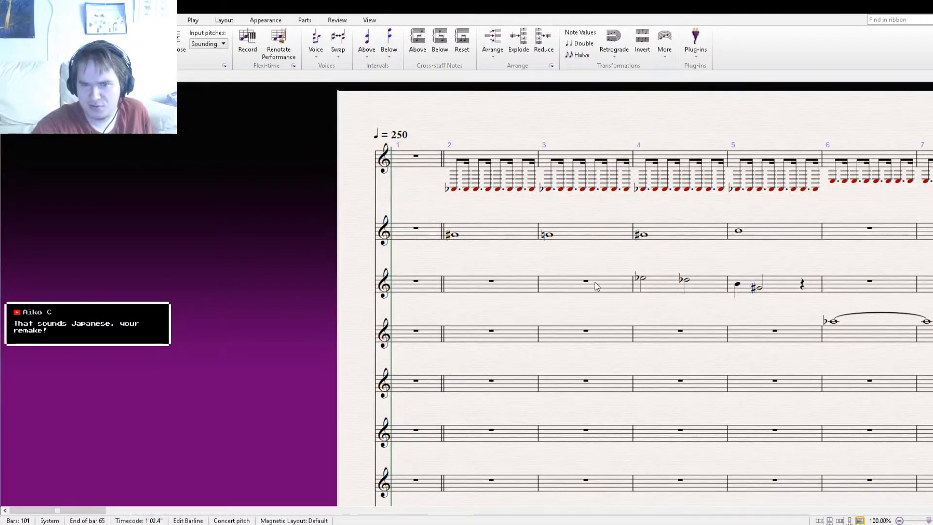
pyautogui.click(448, 181)
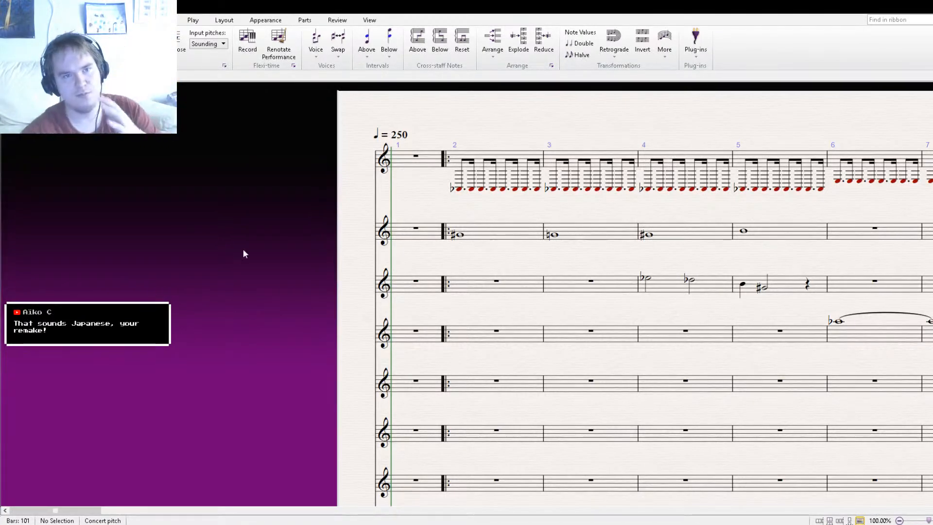
# - Show the Mixer and open the instrument interface for the first staff's channel
pyautogui.moveTo(235, 249); pyautogui.dragTo(154, 275)
pyautogui.click(369, 20)
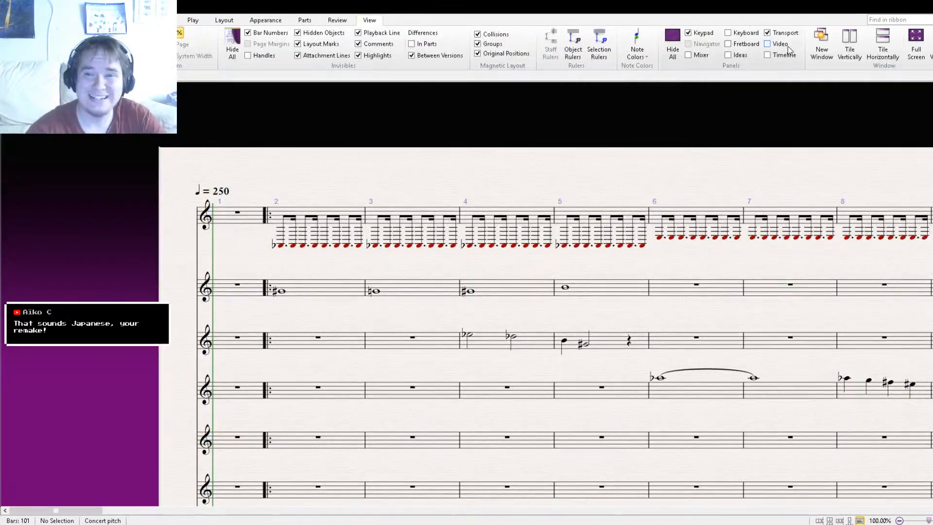
pyautogui.click(700, 56)
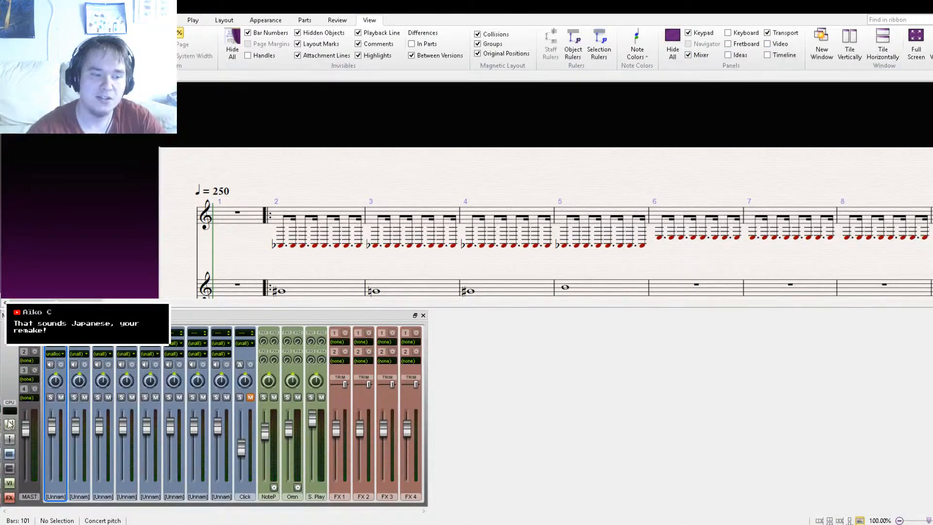
pyautogui.click(193, 20)
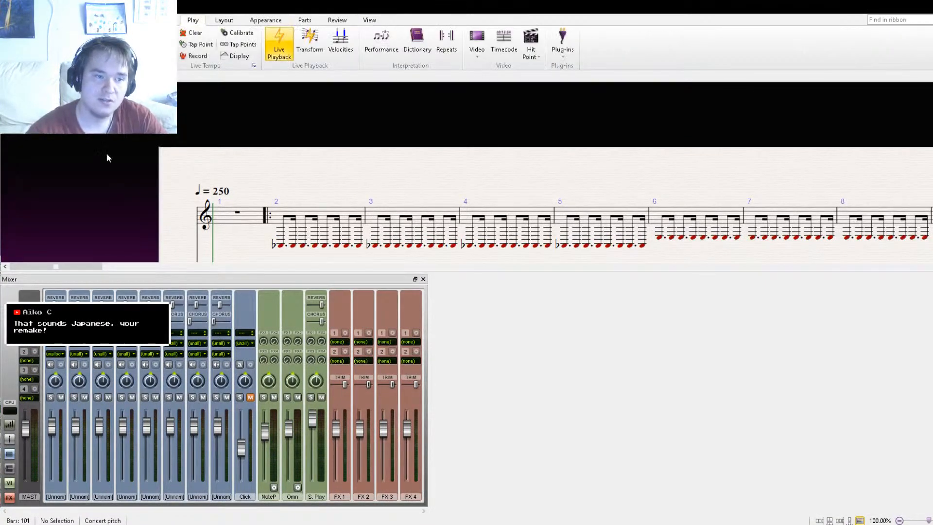
pyautogui.click(57, 348)
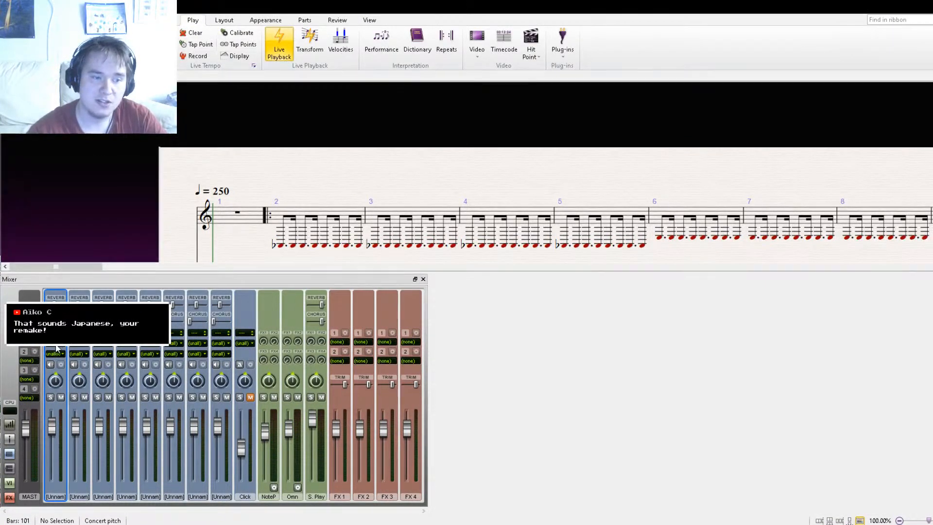
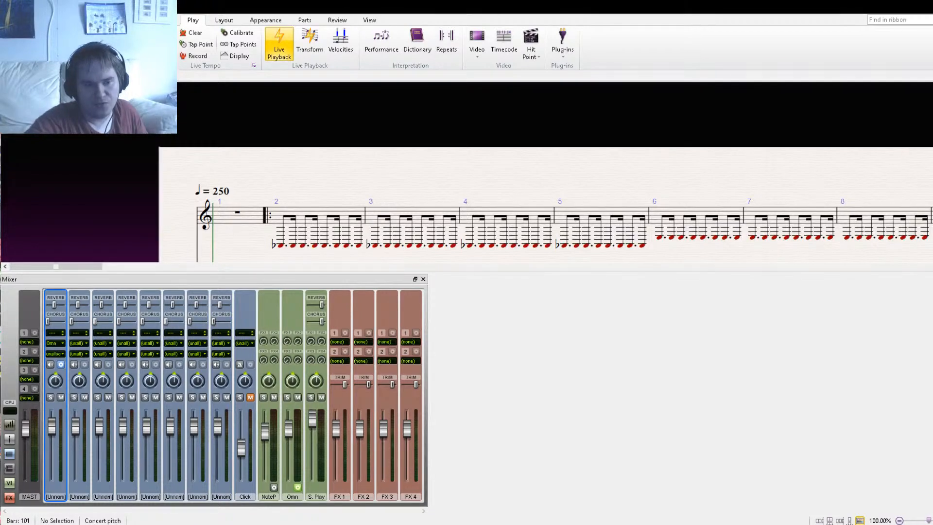
pyautogui.click(58, 364)
pyautogui.click(60, 364)
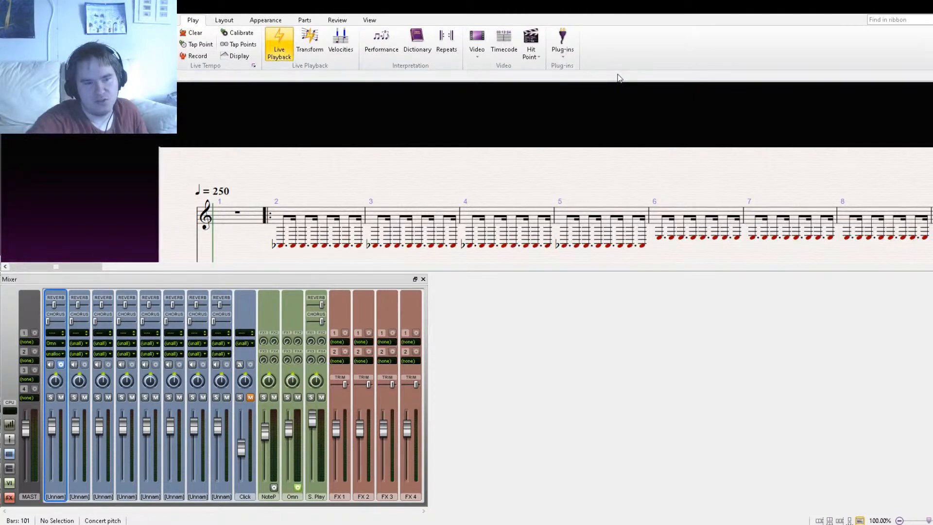
# - Lower the volume of the Omn instrument in the Mixer and play the opening bars from bar 2 to check the sound
pyautogui.click(281, 246)
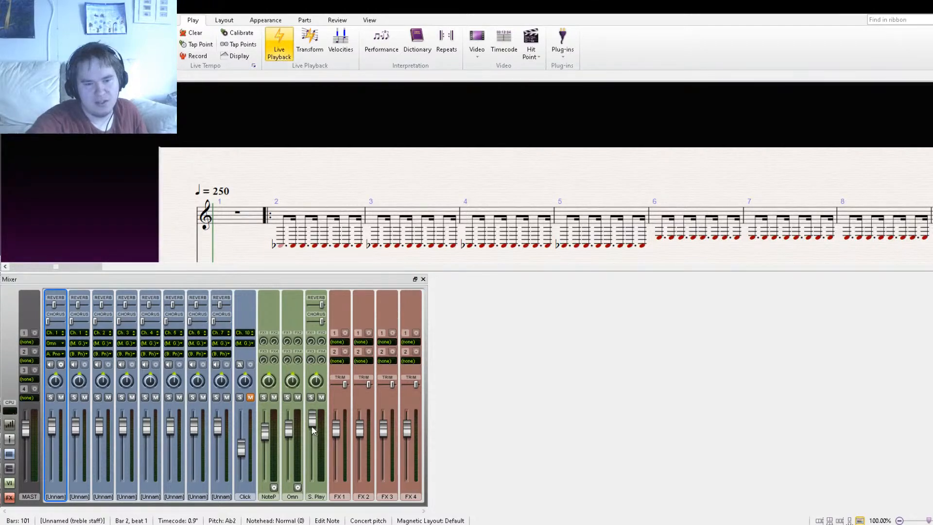
pyautogui.moveTo(290, 429); pyautogui.dragTo(290, 445)
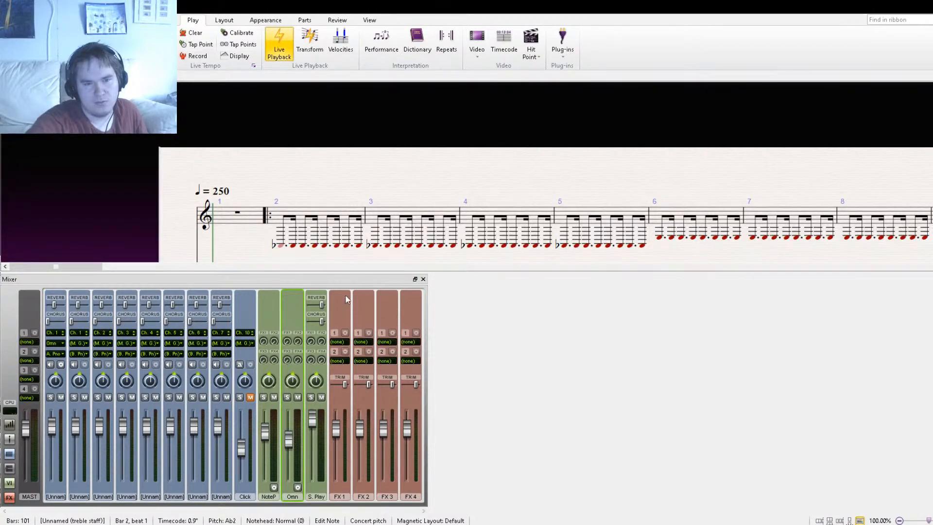
pyautogui.click(317, 216)
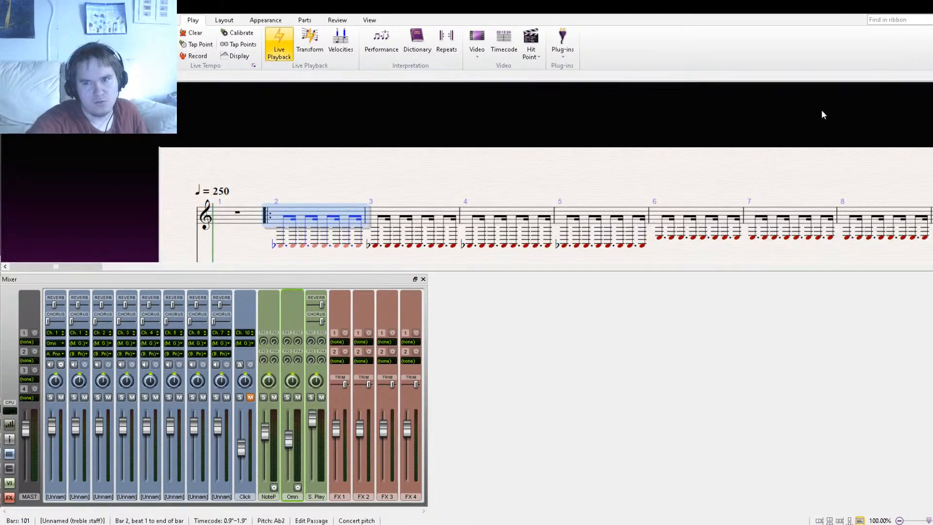
pyautogui.hotkey('ctrl', '-')
pyautogui.press('space')
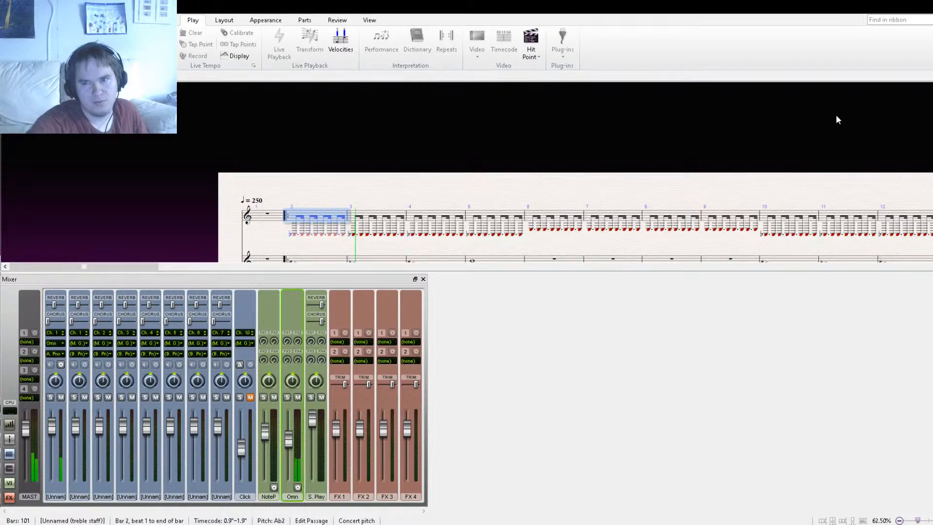
pyautogui.press('space')
# - Switch the first staff's playback device to NoteP in the Mixer
pyautogui.click(61, 364)
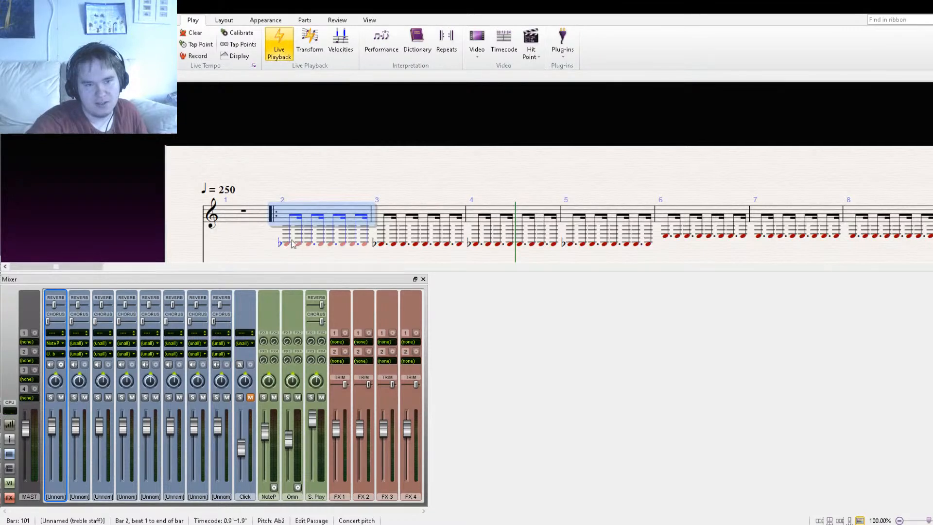
# - Play the score from the beginning to about bar 23 to check the first staff's NoteP sound
pyautogui.click(308, 244)
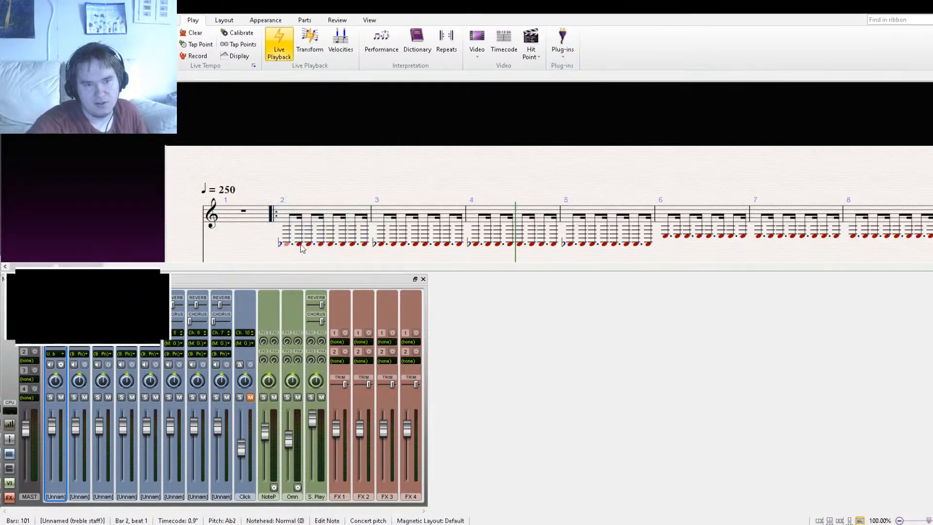
pyautogui.click(301, 212)
pyautogui.hotkey('ctrl', '[')
pyautogui.press('space')
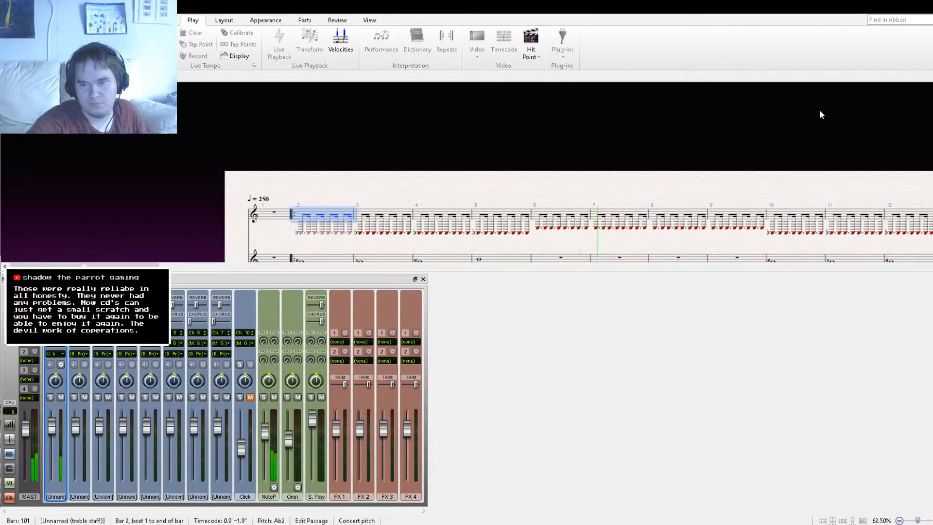
pyautogui.moveTo(705, 138); pyautogui.dragTo(377, 143)
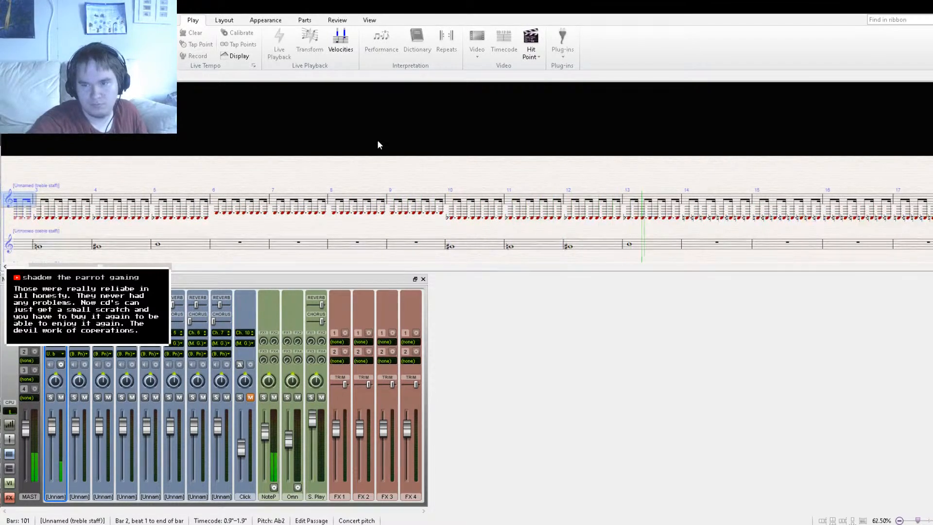
pyautogui.moveTo(580, 165); pyautogui.dragTo(375, 150)
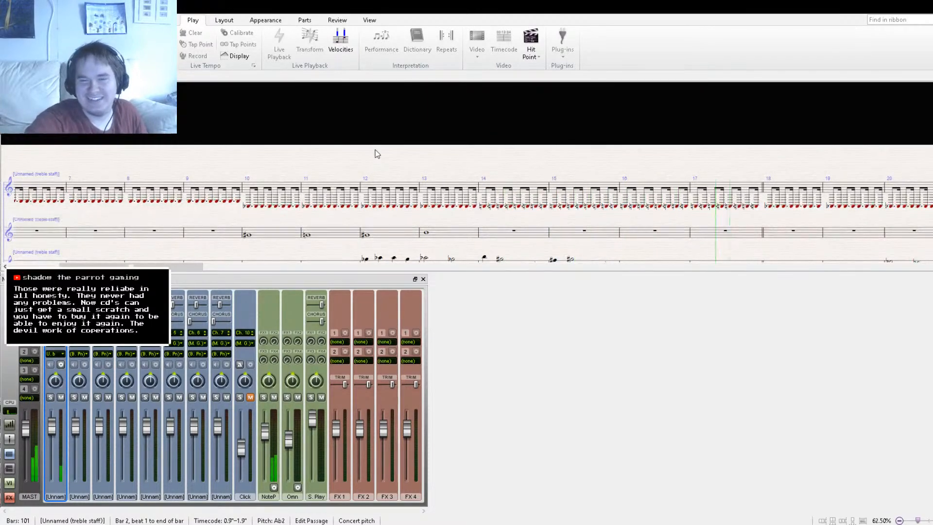
pyautogui.moveTo(558, 171); pyautogui.dragTo(237, 160)
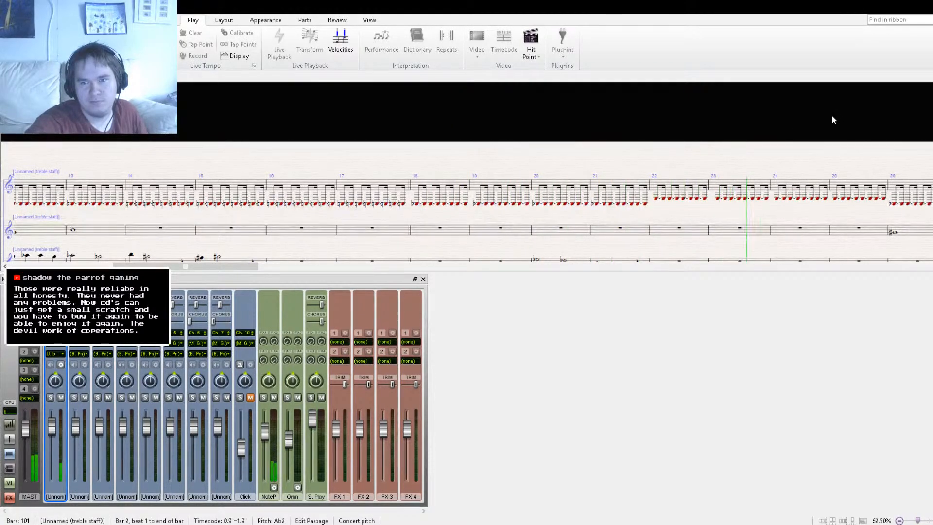
pyautogui.press('space')
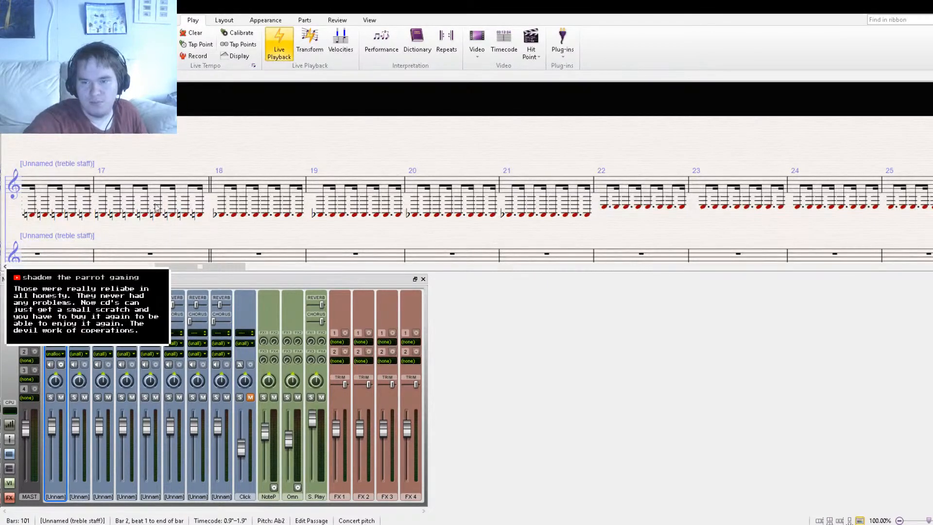
# - Return to bar 1 and replay the opening bars to audition the first staff through NoteP again
pyautogui.moveTo(109, 126); pyautogui.dragTo(683, 172)
pyautogui.moveTo(127, 208); pyautogui.dragTo(640, 117)
pyautogui.moveTo(194, 199); pyautogui.dragTo(718, 211)
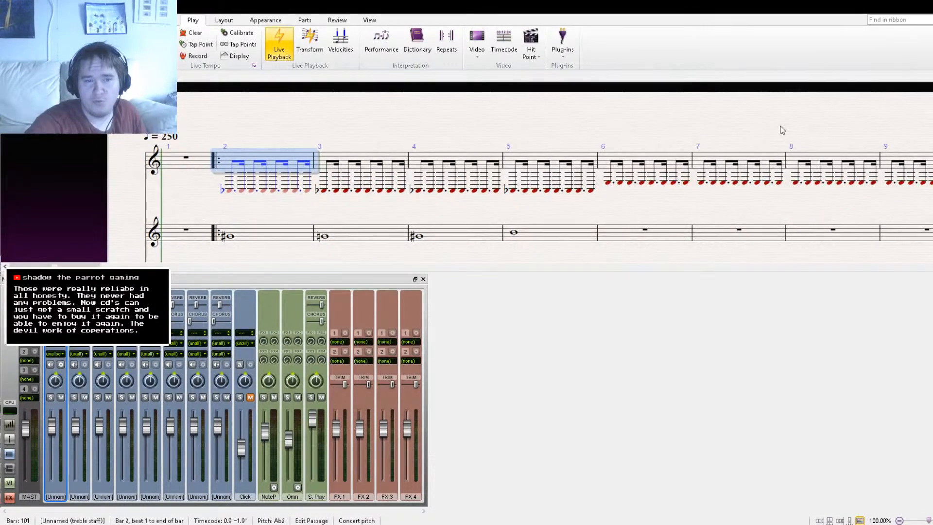
pyautogui.press('space')
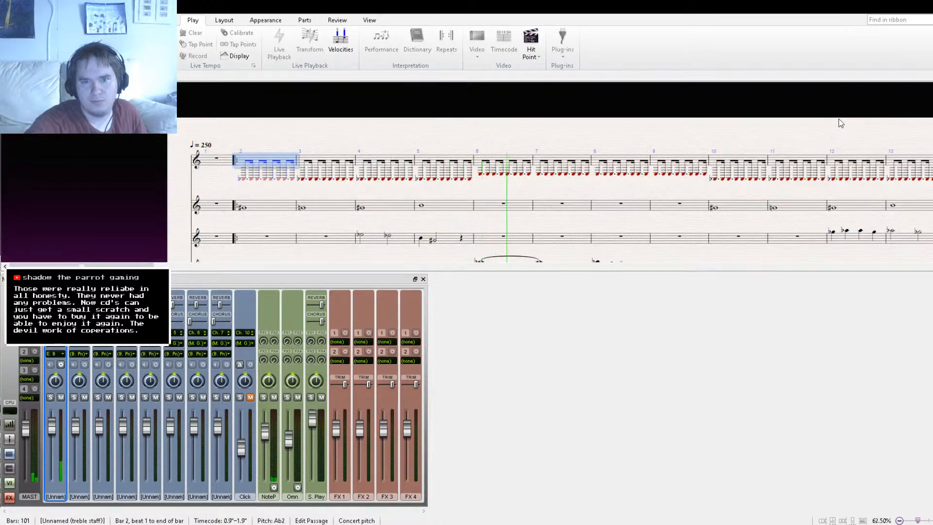
pyautogui.press('space')
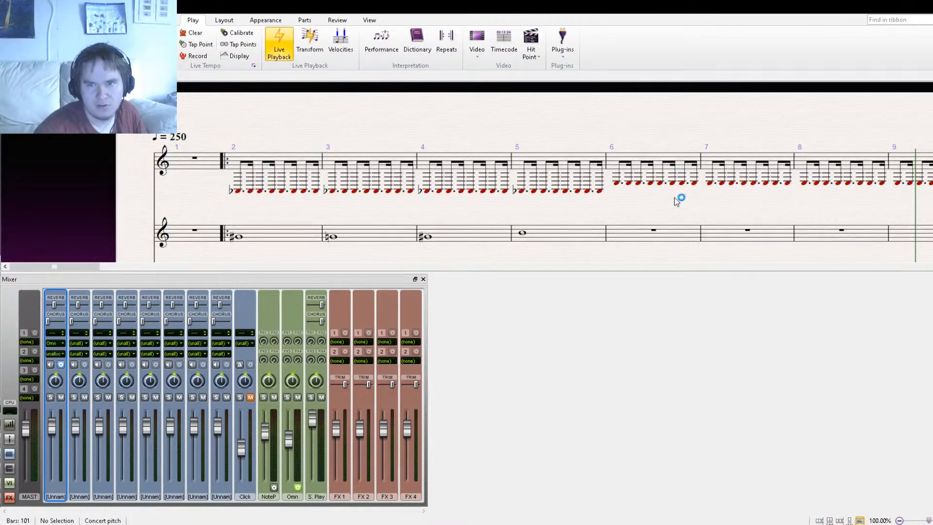
# - Play the opening bars from the beginning to hear the first staff through the Omn device
pyautogui.hotkey('ctrl', '[')
pyautogui.press('space')
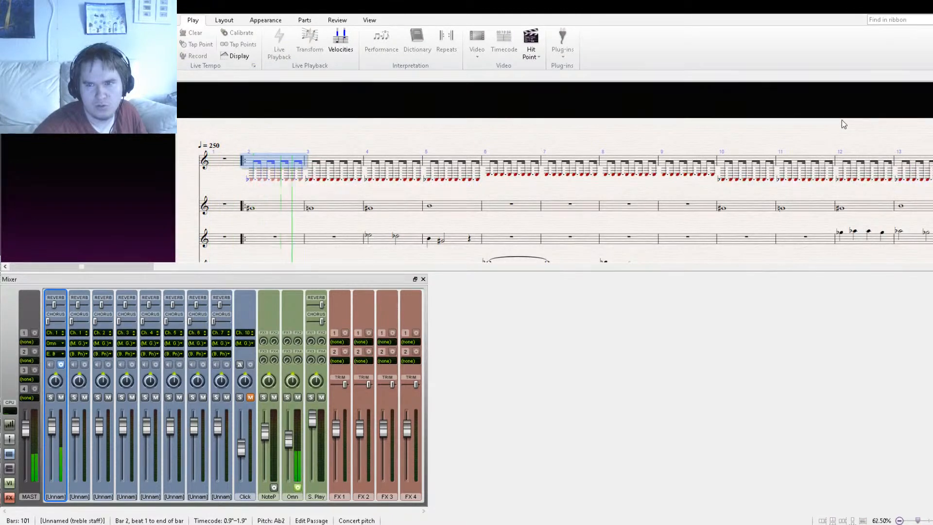
pyautogui.press('space')
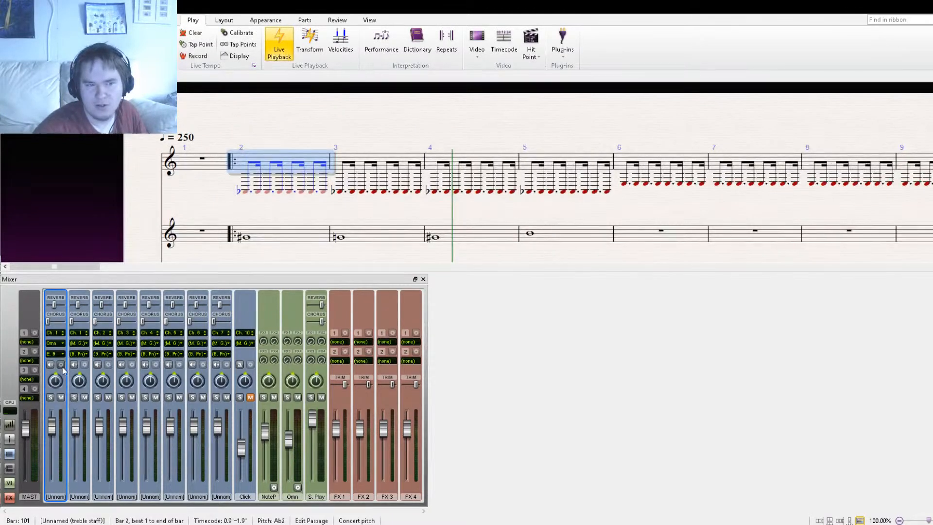
# - Open the instrument interface for the first staff's channel and play the opening bars to check its sound
pyautogui.click(60, 364)
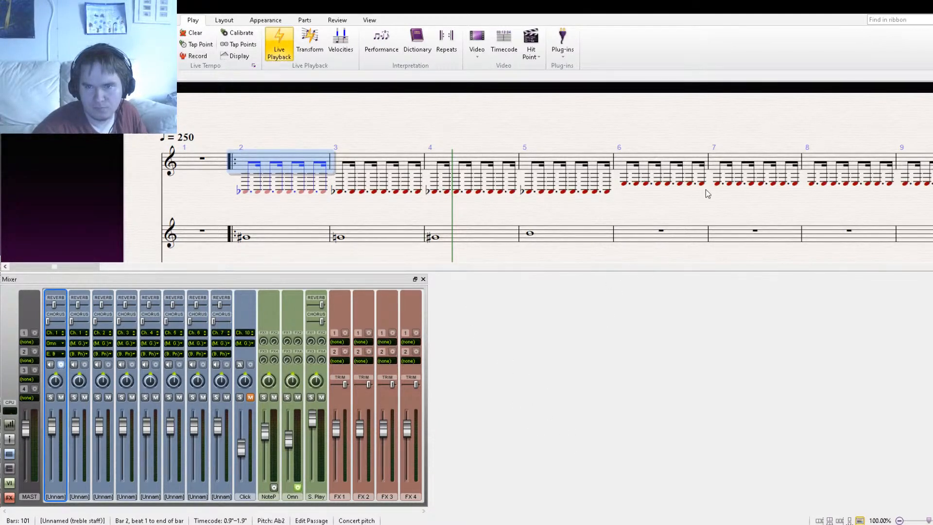
pyautogui.press('p')
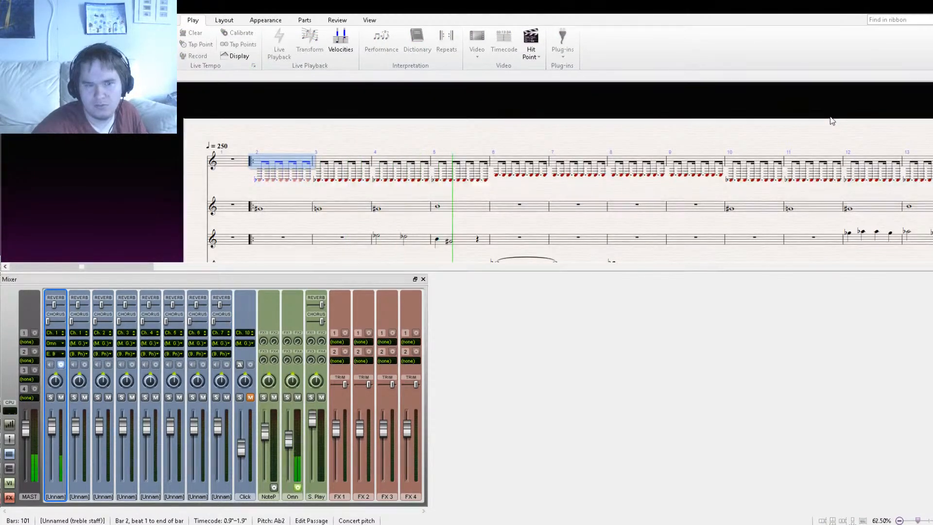
pyautogui.press('space')
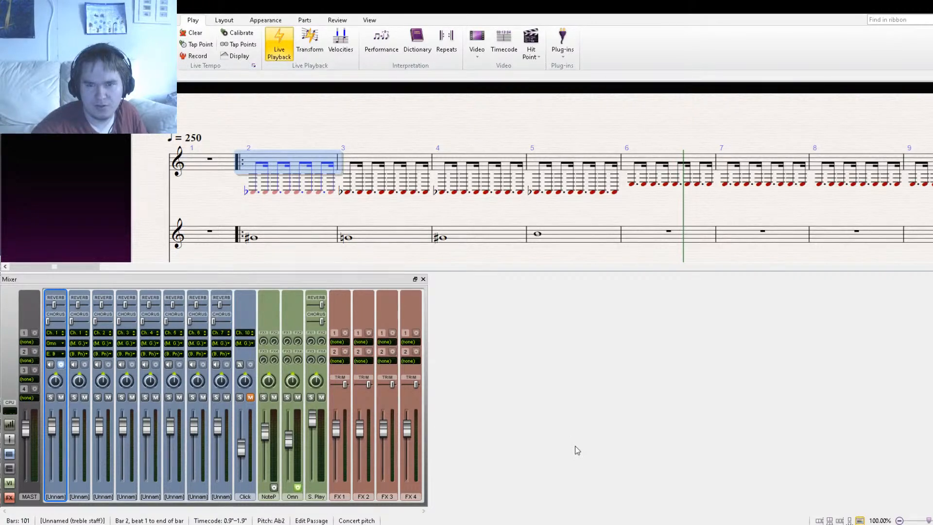
# - Select bar 6 of the first staff and replay the score from the beginning to audition the Omn instrument
pyautogui.click(719, 128)
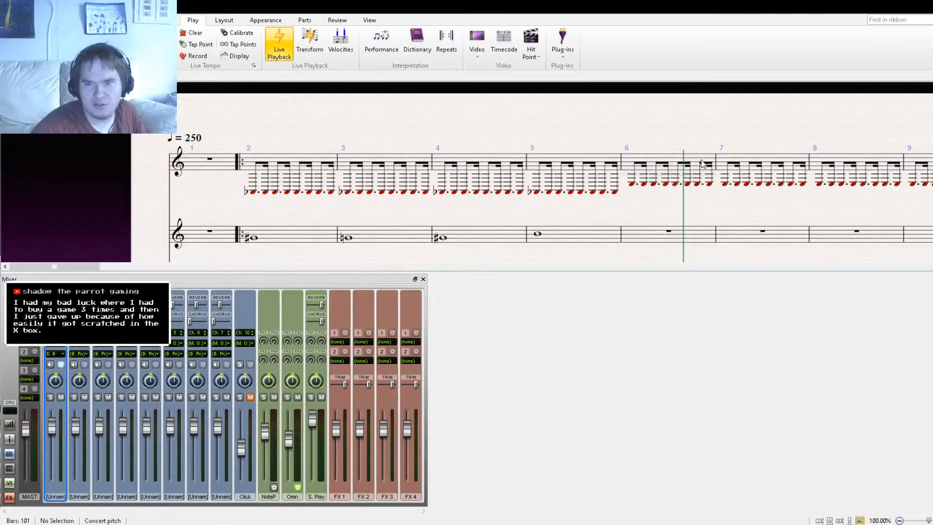
pyautogui.click(700, 160)
pyautogui.hotkey('ctrl', '[')
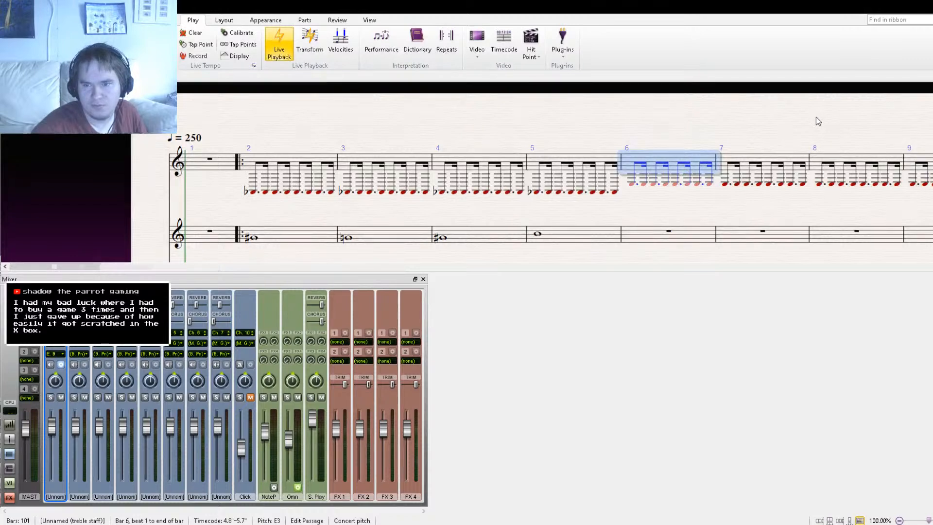
pyautogui.press('space')
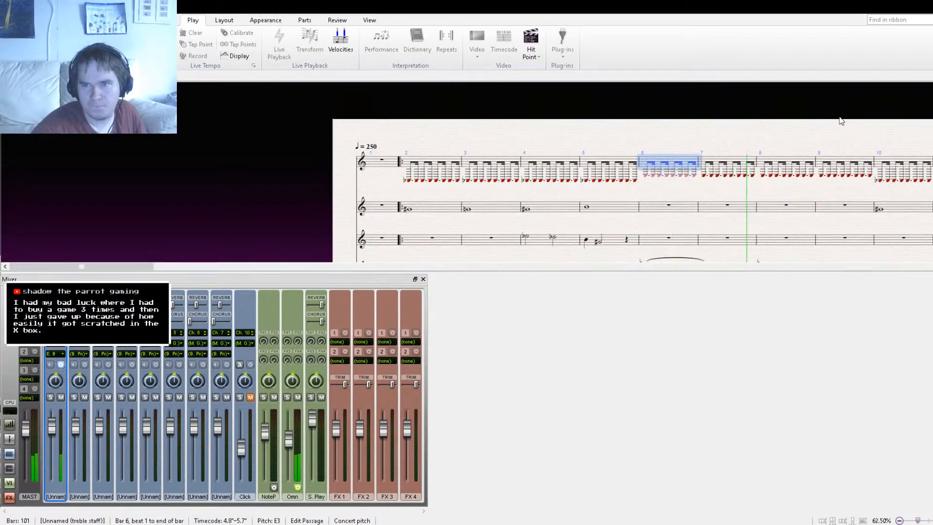
pyautogui.press('space')
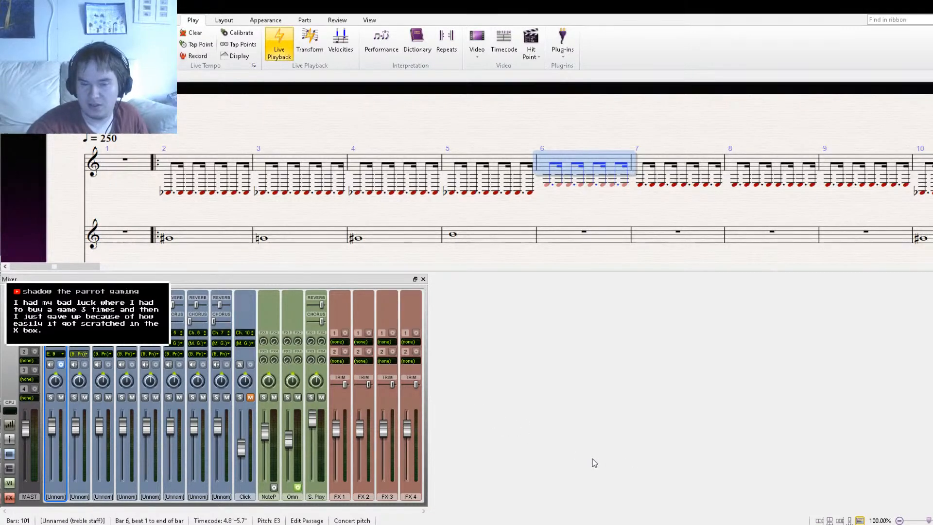
# - Play the opening bars twice more from the beginning to compare the Omn sound on the first staff
pyautogui.click(704, 156)
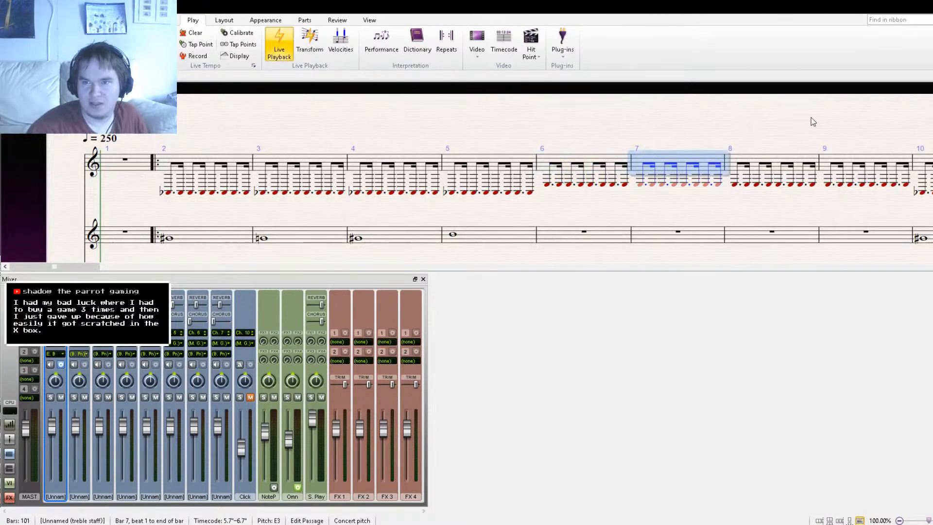
pyautogui.press('space')
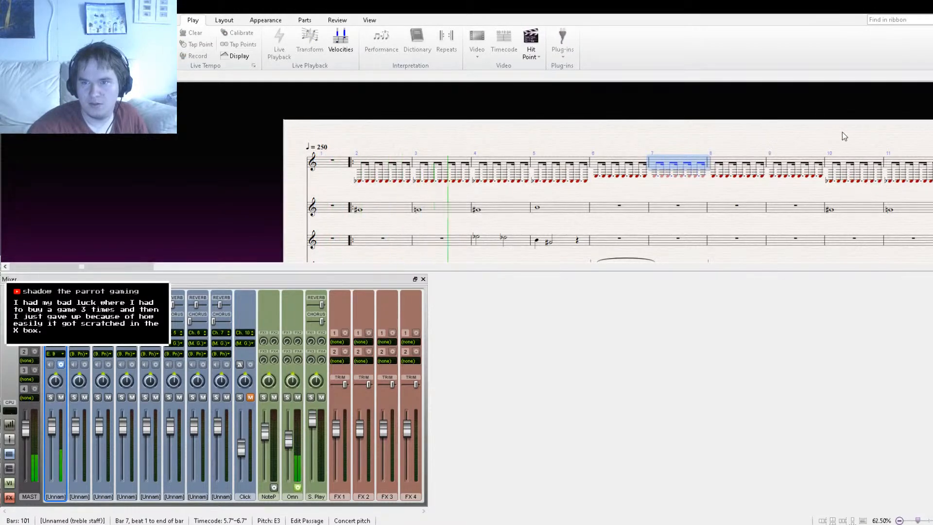
pyautogui.moveTo(664, 196); pyautogui.dragTo(563, 185)
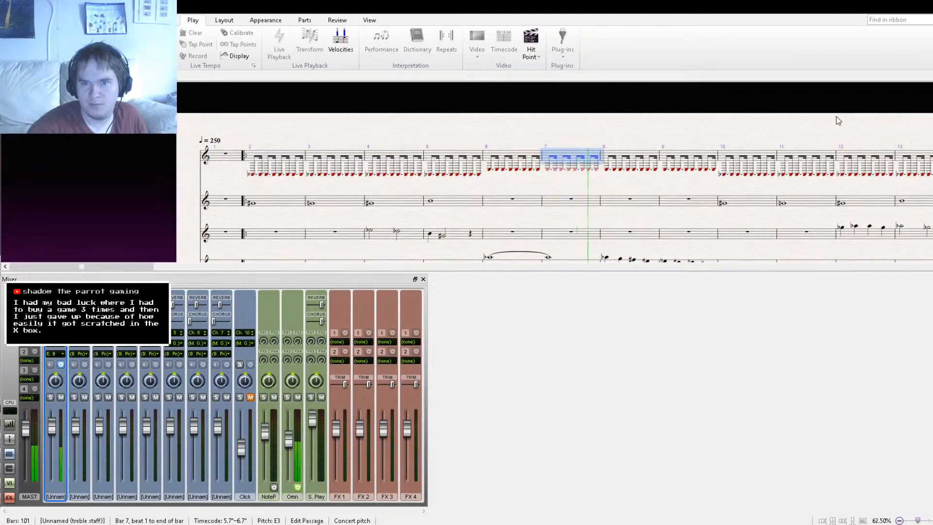
pyautogui.press('space')
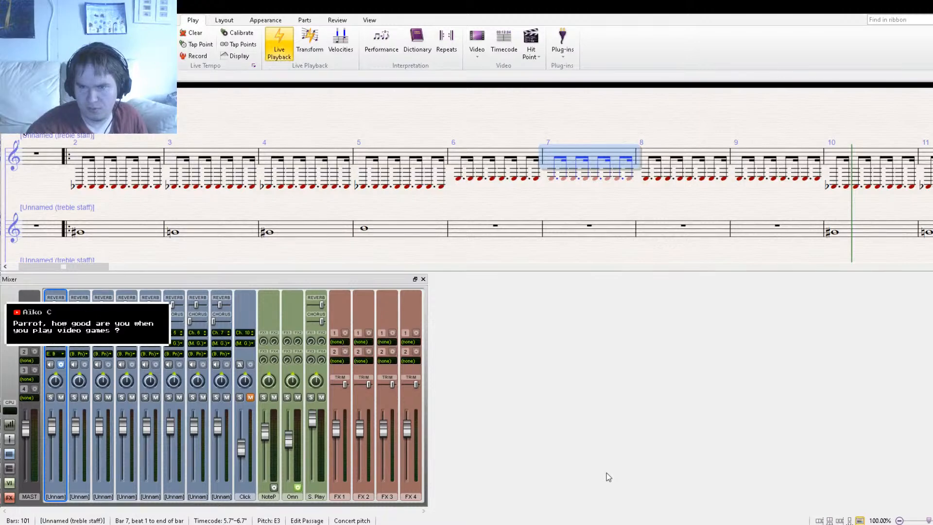
pyautogui.press('Escape')
pyautogui.press('Escape')
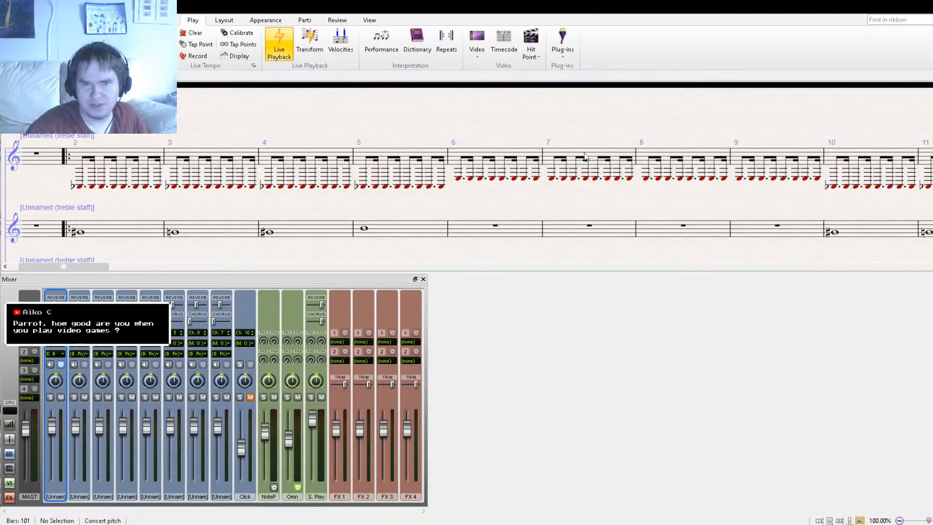
pyautogui.click(538, 156)
pyautogui.press('space')
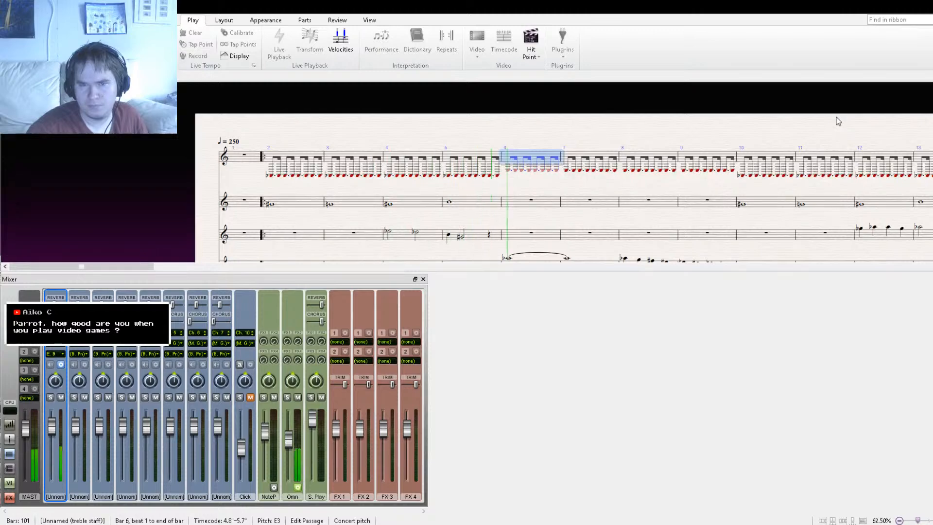
pyautogui.press('space')
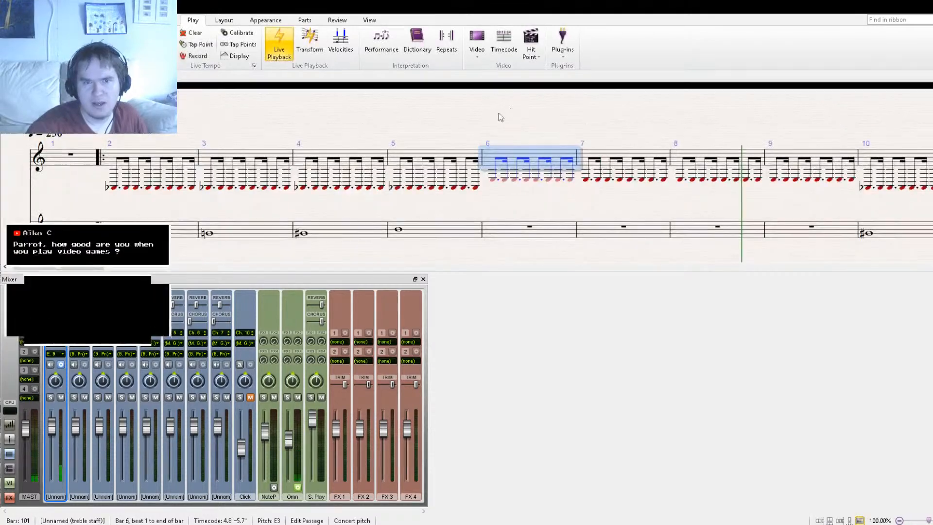
# - Select the entire first staff and transpose all its notes up one octave
pyautogui.tripleClick(452, 157)
pyautogui.click(84, 20)
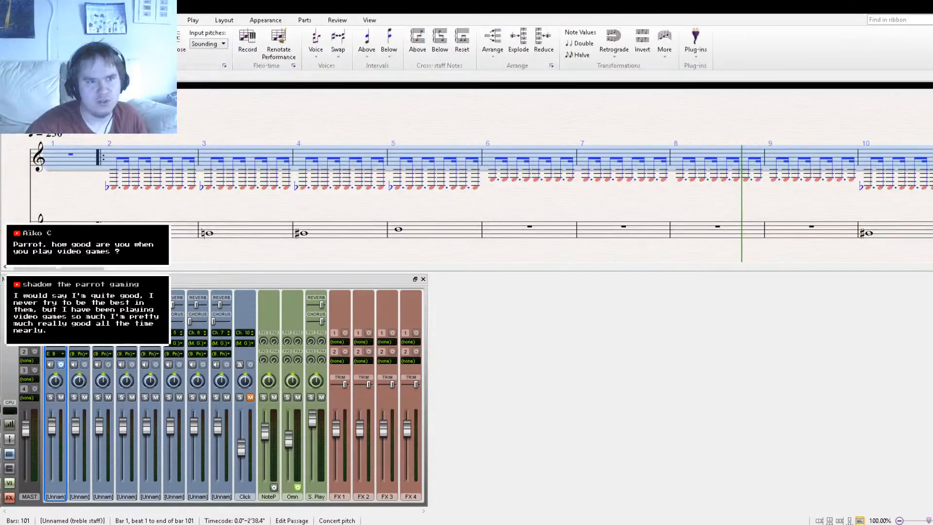
pyautogui.press('r')
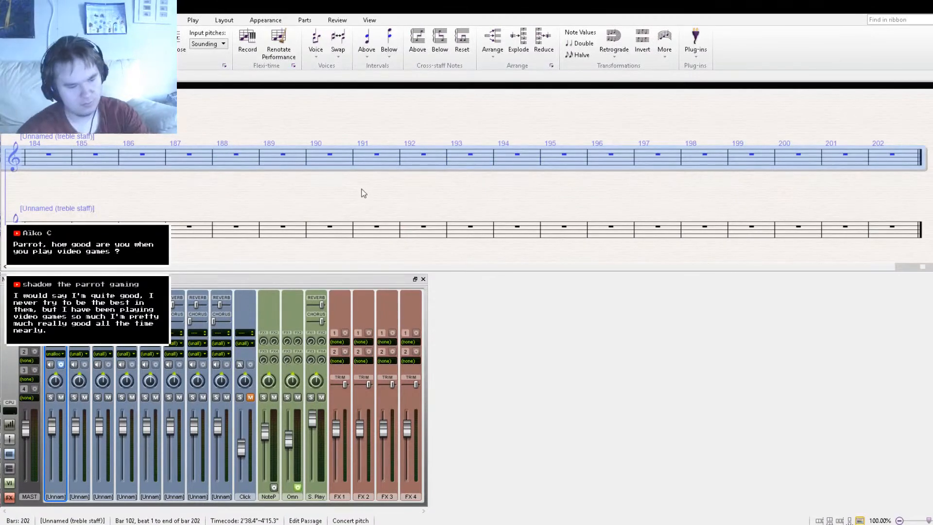
pyautogui.hotkey('ctrl', 'z')
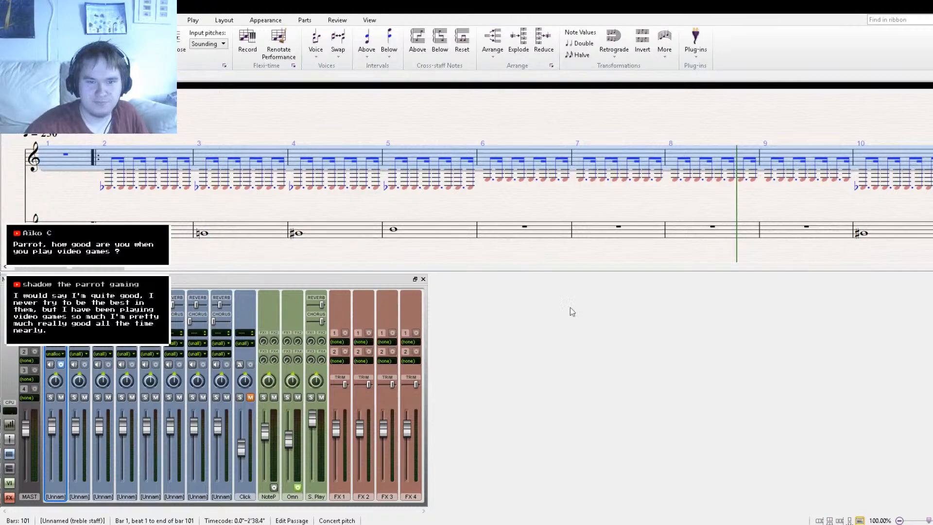
pyautogui.hotkey('ctrl', 'Up')
pyautogui.click(216, 174)
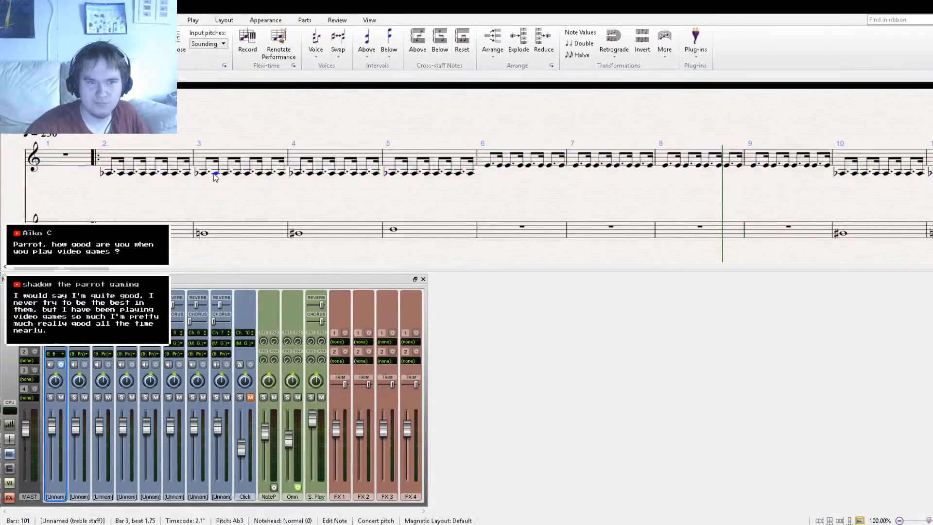
# - Play the opening bars twice from the beginning to hear the first staff in its new octave
pyautogui.click(249, 155)
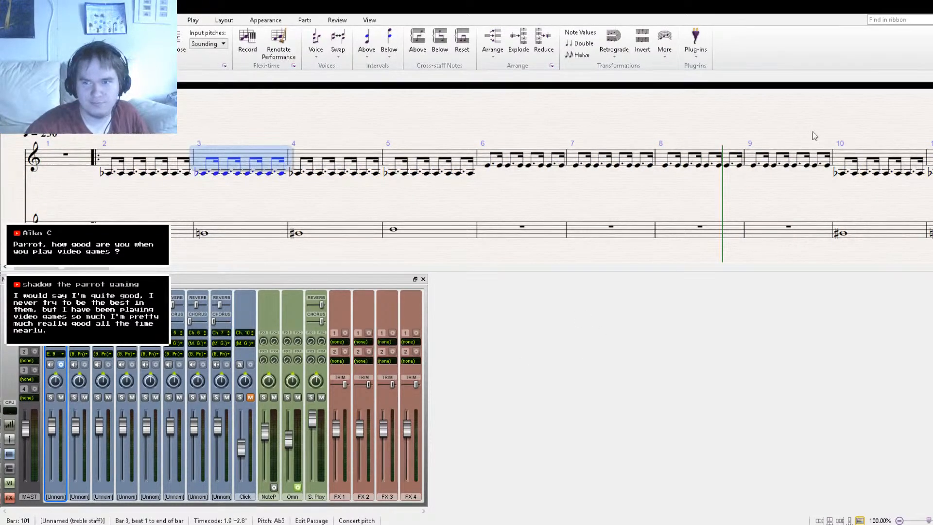
pyautogui.hotkey('ctrl', '[')
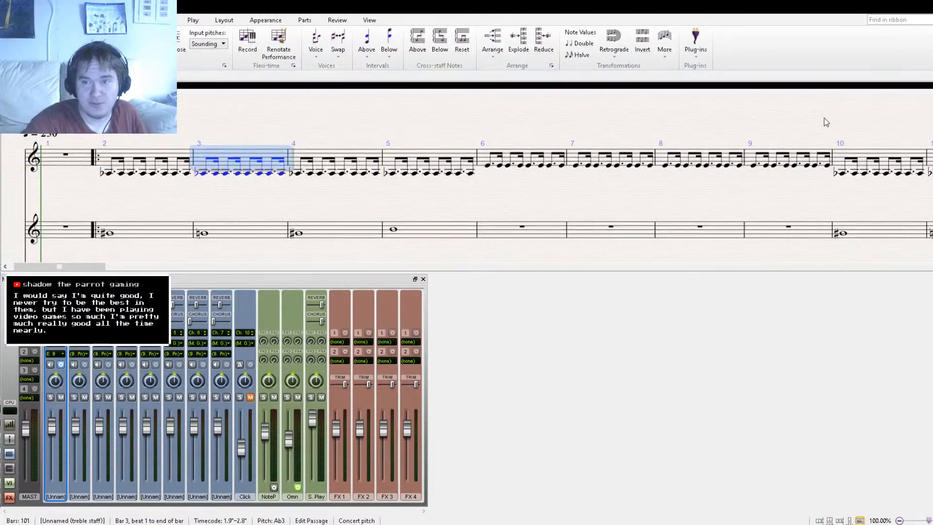
pyautogui.press('space')
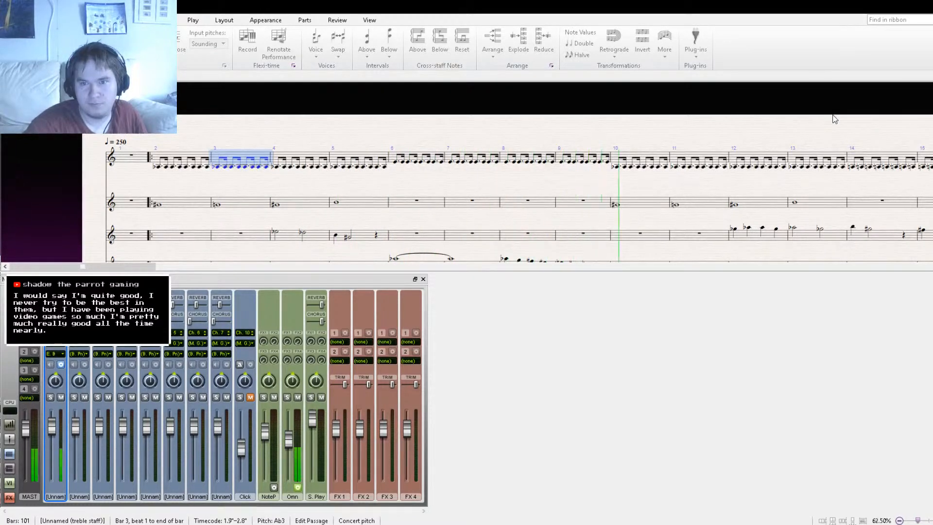
pyautogui.press('space')
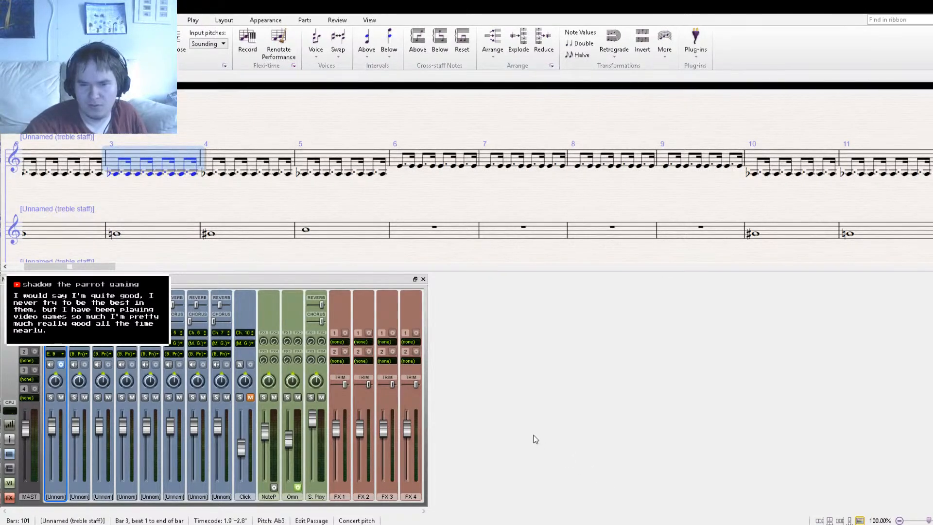
pyautogui.press('Escape')
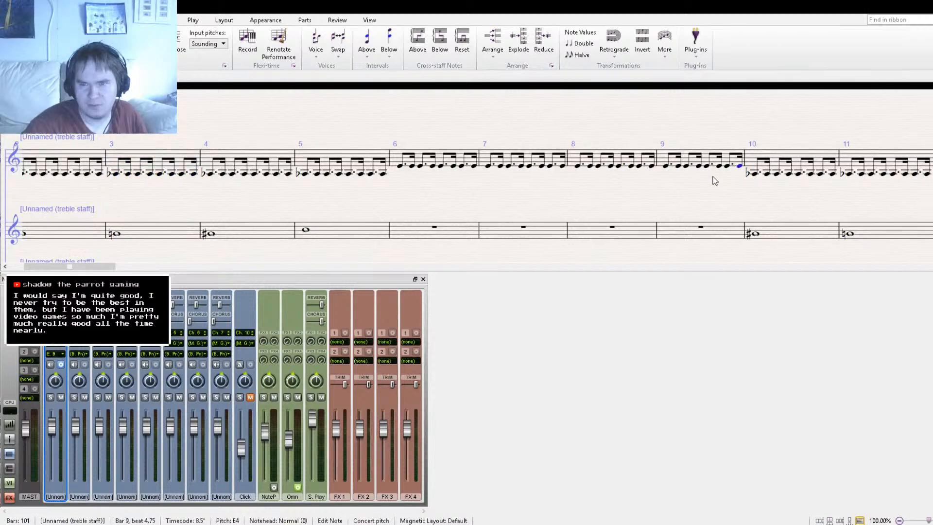
pyautogui.press('space')
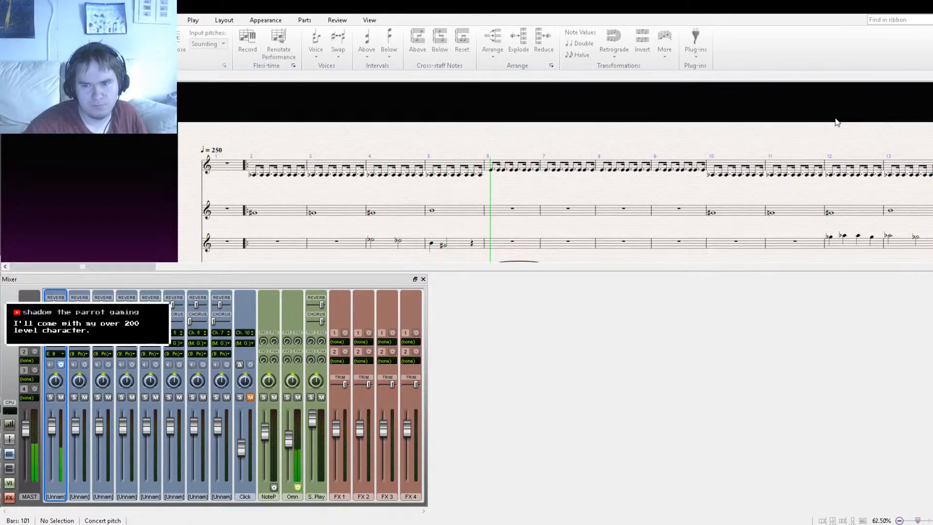
# - Stop playback, select bar 5 of the first staff, return to the start and lower the first staff's volume in the Mixer
pyautogui.press('space')
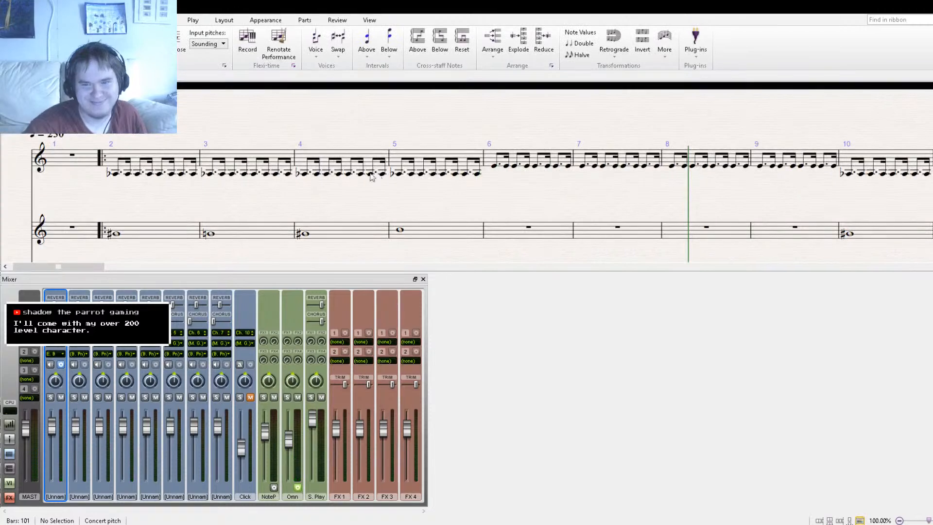
pyautogui.moveTo(336, 192); pyautogui.dragTo(447, 201)
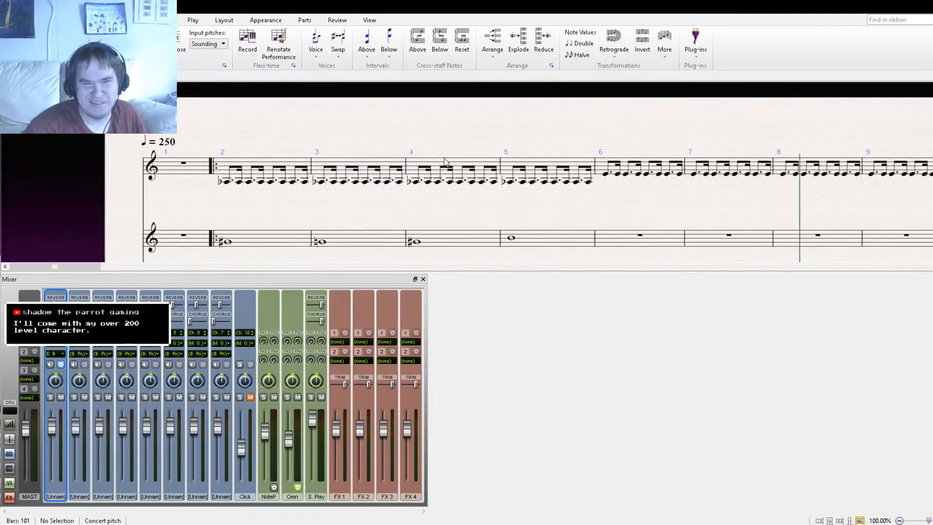
pyautogui.click(541, 164)
pyautogui.hotkey('ctrl', '[')
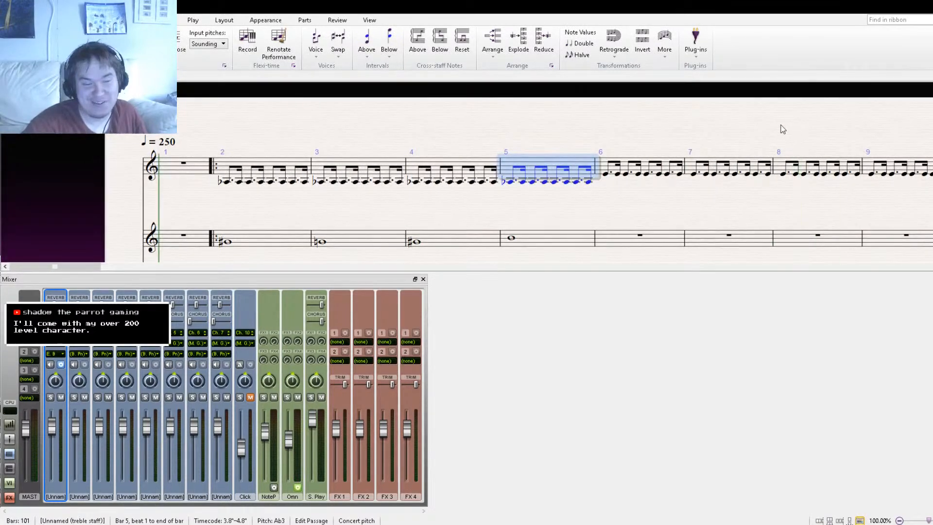
pyautogui.moveTo(53, 427); pyautogui.dragTo(54, 442)
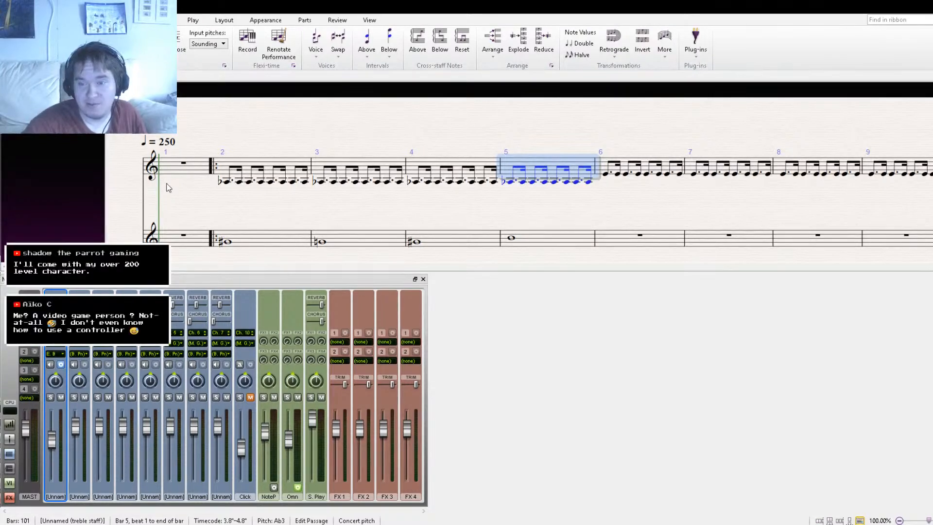
# - Play the opening bars from the beginning to judge the first staff's reduced volume, returning to the start and clearing the selection
pyautogui.hotkey('ctrl', '-')
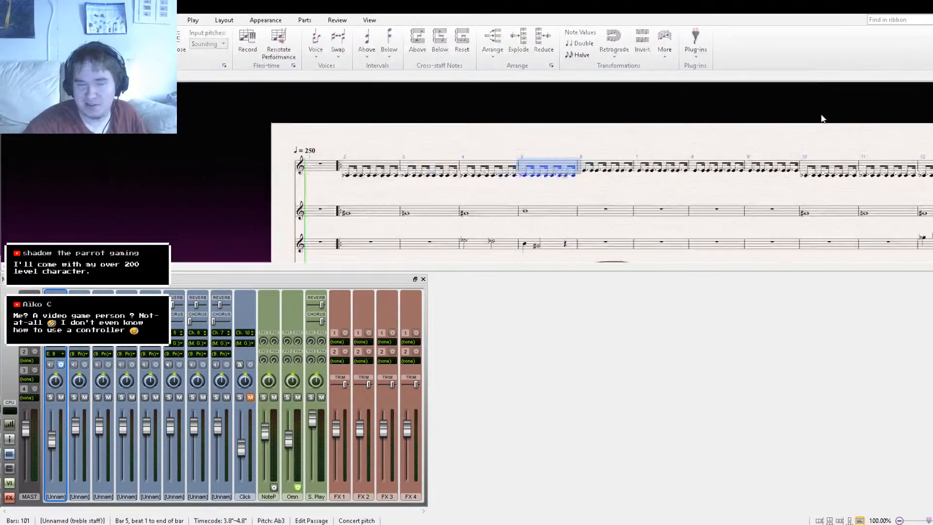
pyautogui.press('space')
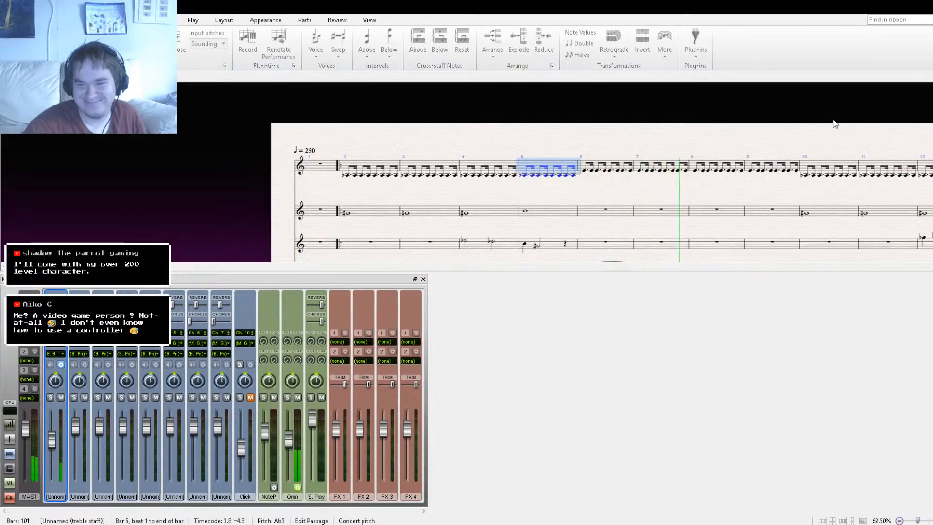
pyautogui.hotkey('ctrl', '=')
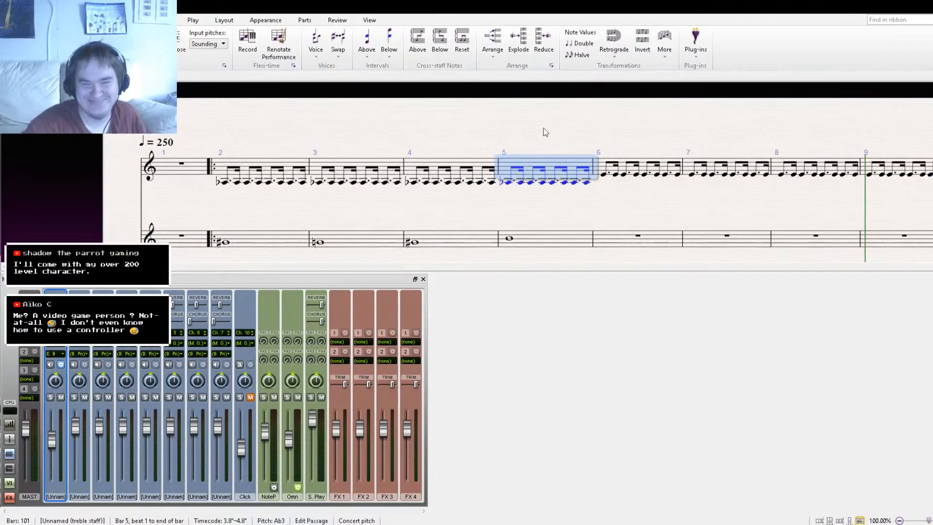
pyautogui.moveTo(263, 210); pyautogui.dragTo(353, 183)
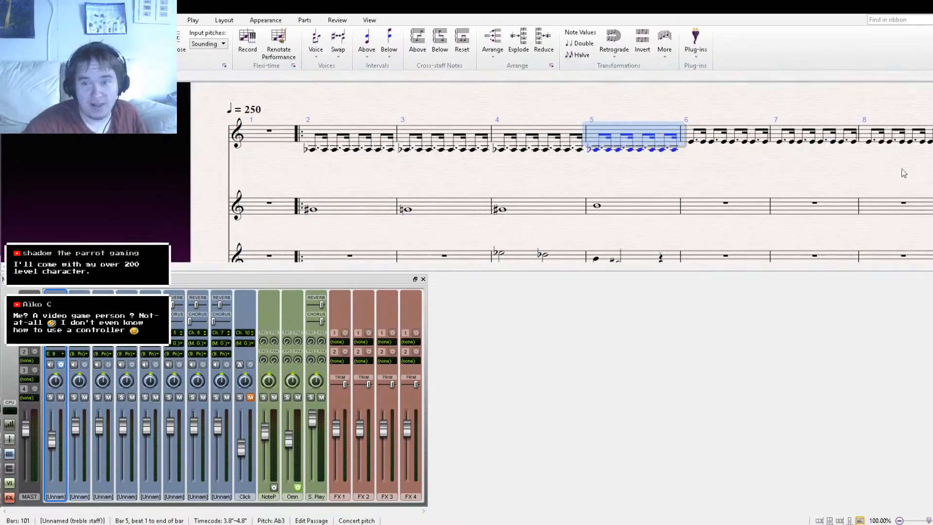
pyautogui.hotkey('ctrl', '[')
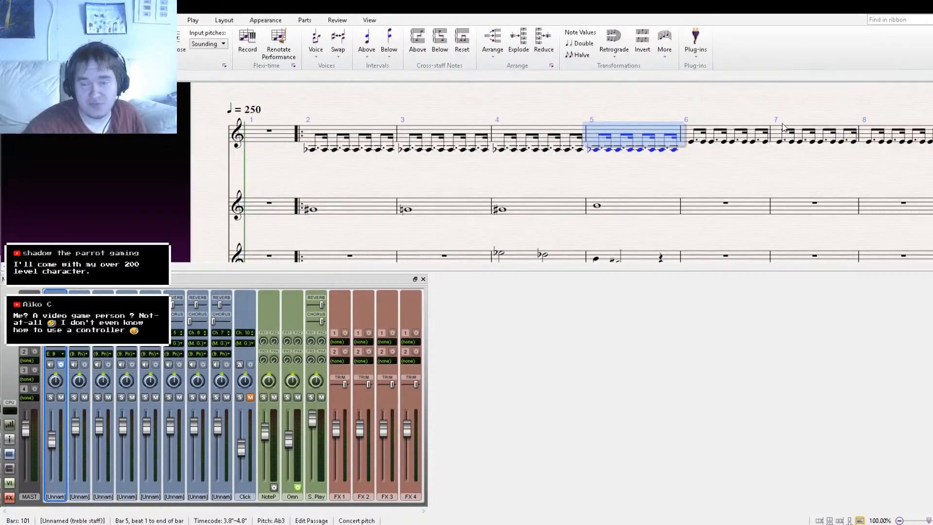
pyautogui.click(431, 186)
pyautogui.moveTo(418, 222); pyautogui.dragTo(392, 201)
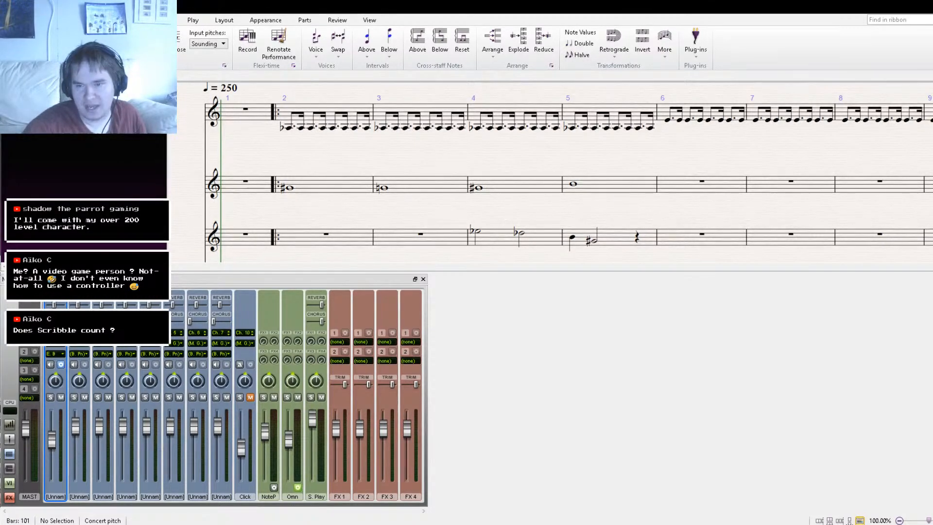
# - Assign the second staff to the Omn instrument in the Mixer and open its instrument settings
pyautogui.click(78, 346)
pyautogui.click(118, 397)
pyautogui.click(85, 366)
pyautogui.click(85, 366)
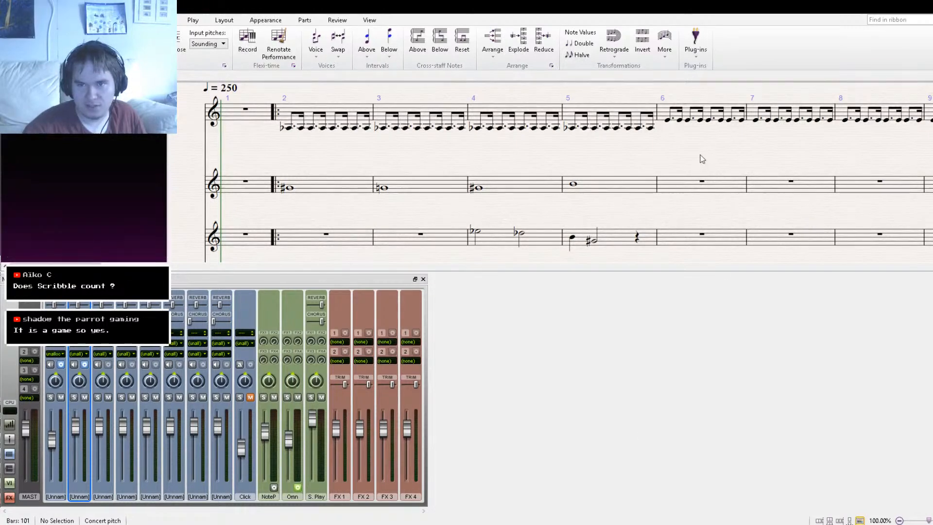
# - Select bar 2 of the first two staves and play the opening bars to hear both staves together
pyautogui.click(354, 183)
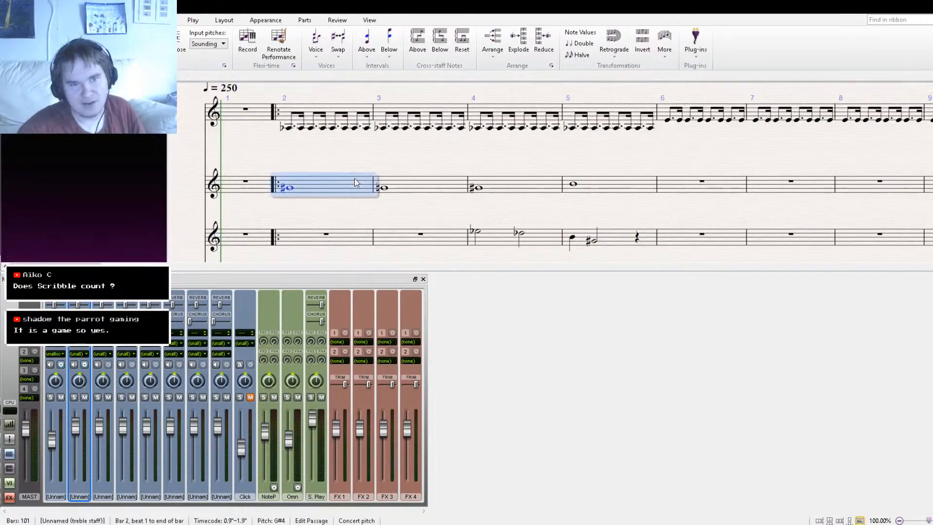
pyautogui.keyDown('shift'); pyautogui.click(342, 111); pyautogui.keyUp('shift')
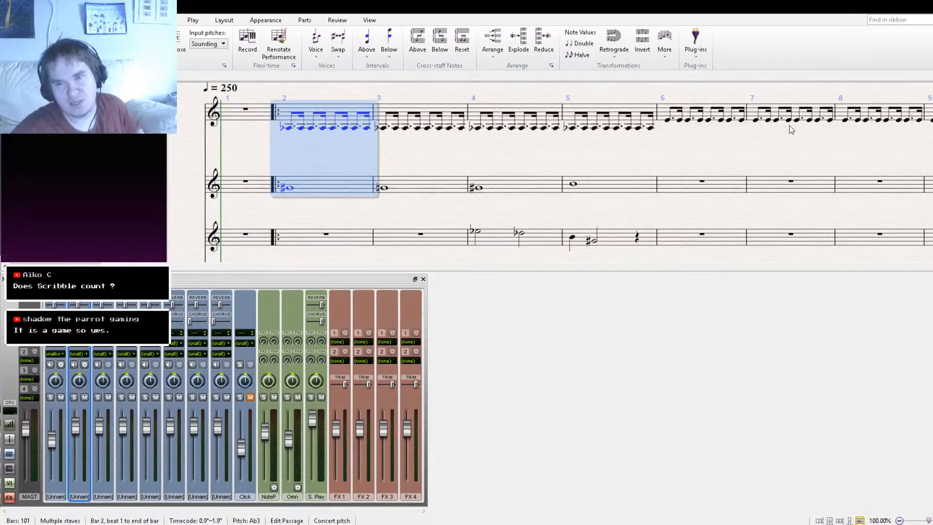
pyautogui.hotkey('ctrl', '-')
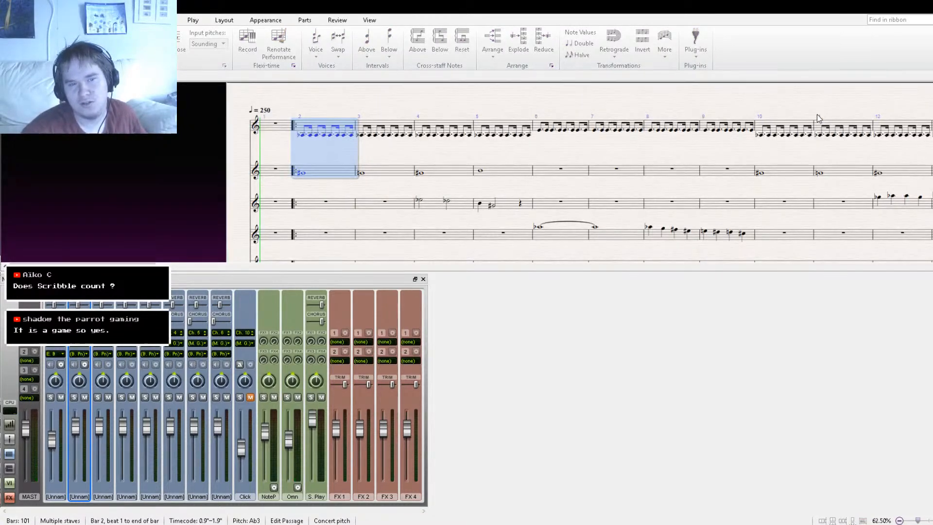
pyautogui.press('space')
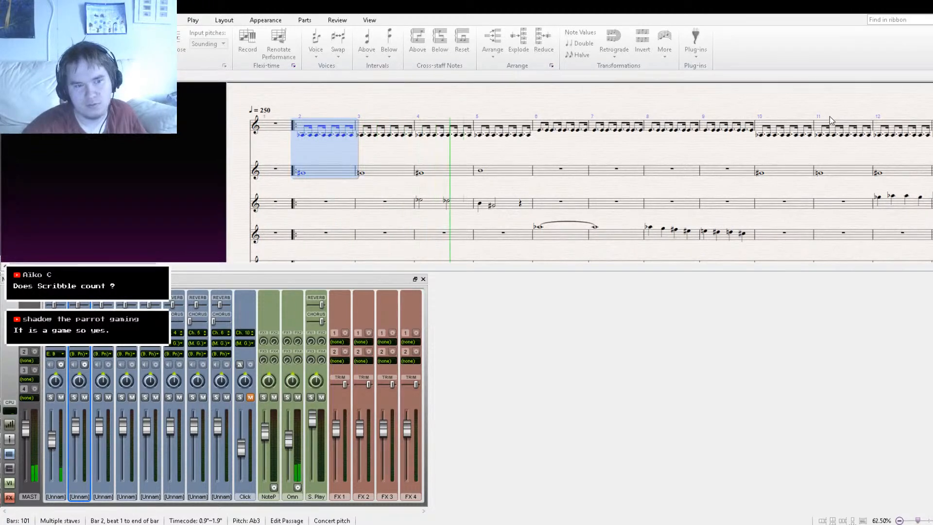
pyautogui.hotkey('ctrl', '+')
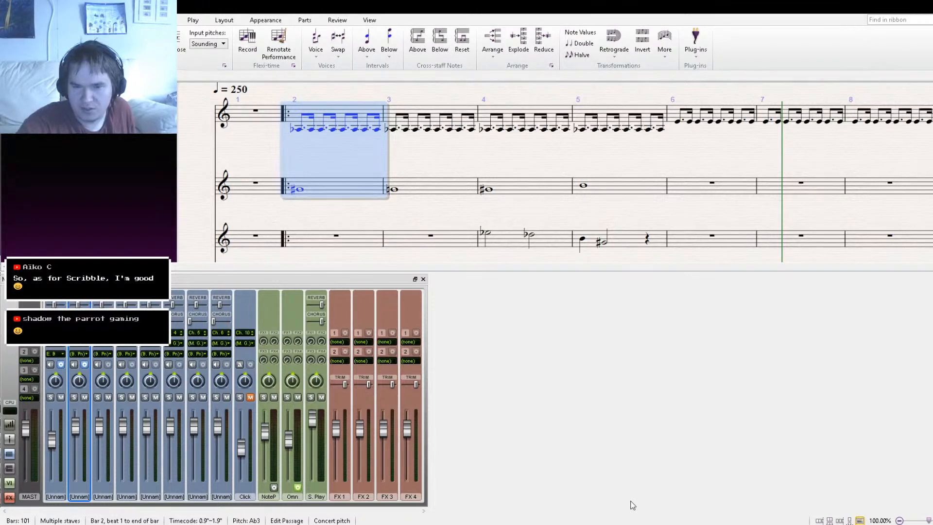
# - Compare the bar 2 notes of the first and second staves, then select that bar across both staves
pyautogui.click(301, 129)
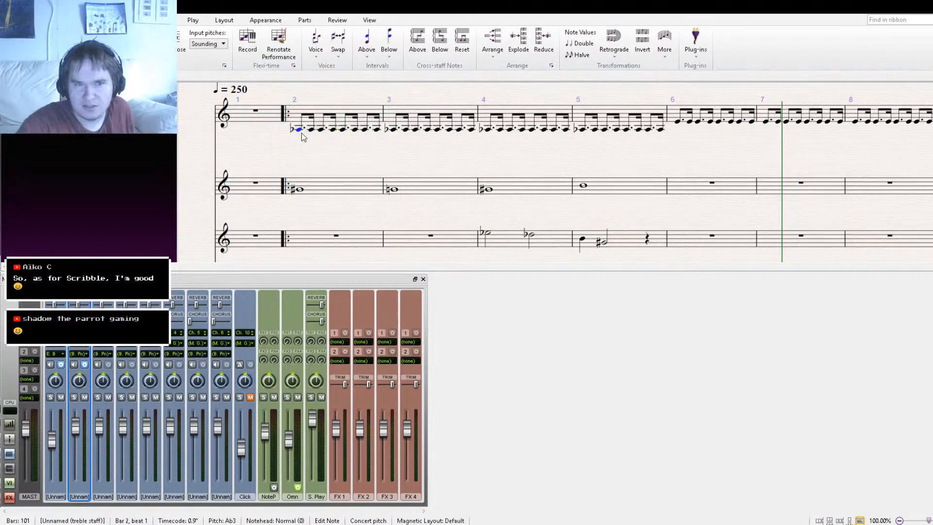
pyautogui.tripleClick(300, 187)
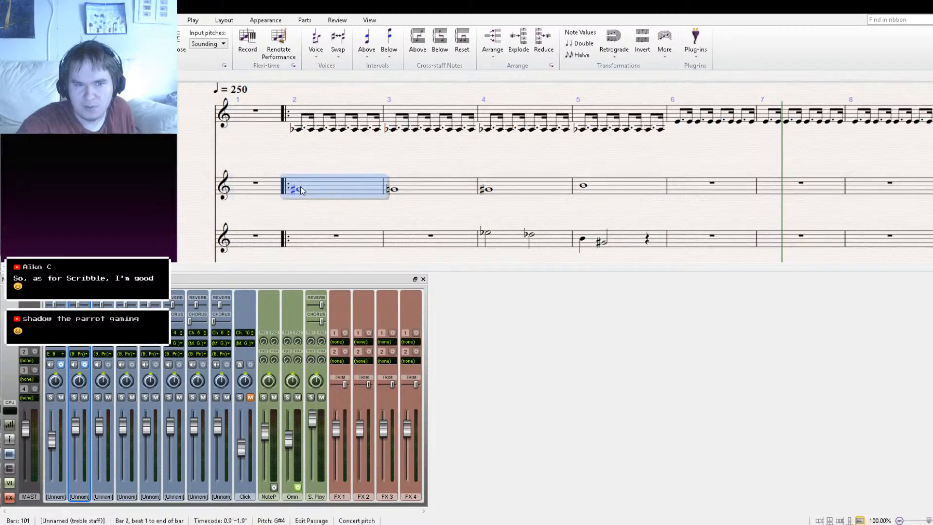
pyautogui.press('Escape')
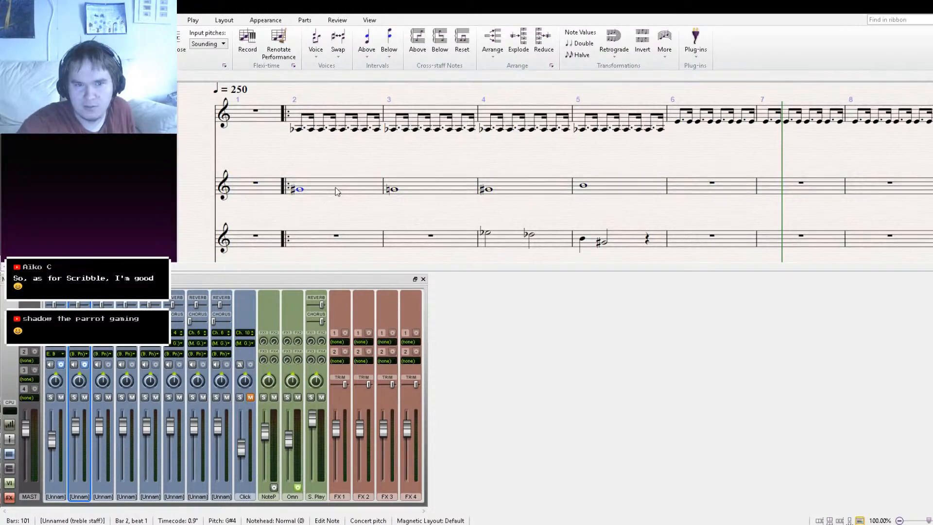
pyautogui.click(349, 194)
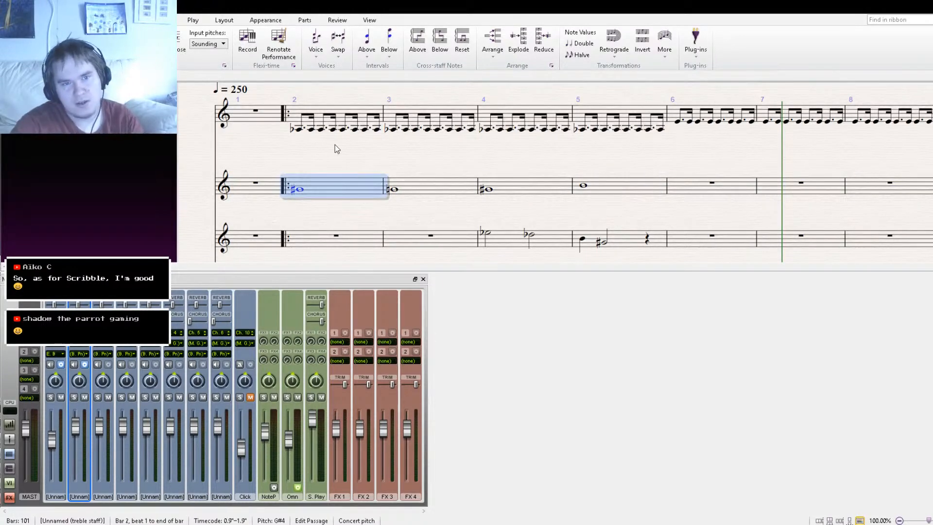
pyautogui.keyDown('shift'); pyautogui.click(341, 121); pyautogui.keyUp('shift')
# - Replay the opening bars from the beginning and lower the first staff's volume slightly further in the Mixer
pyautogui.hotkey('ctrl', '[')
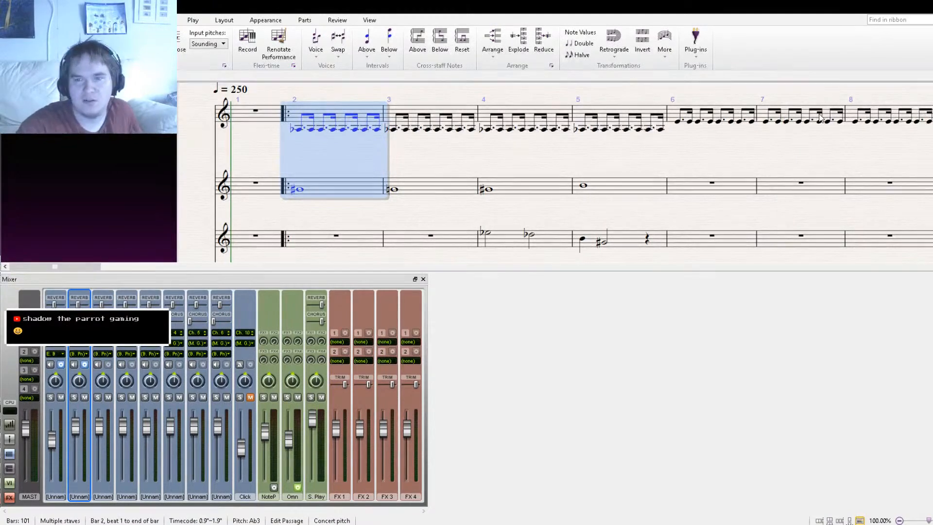
pyautogui.press('space')
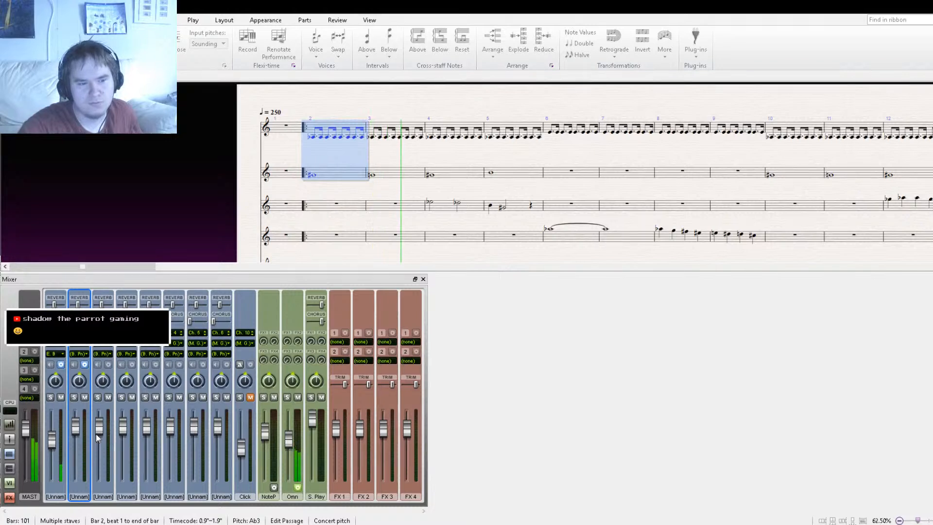
pyautogui.moveTo(52, 441); pyautogui.dragTo(55, 447)
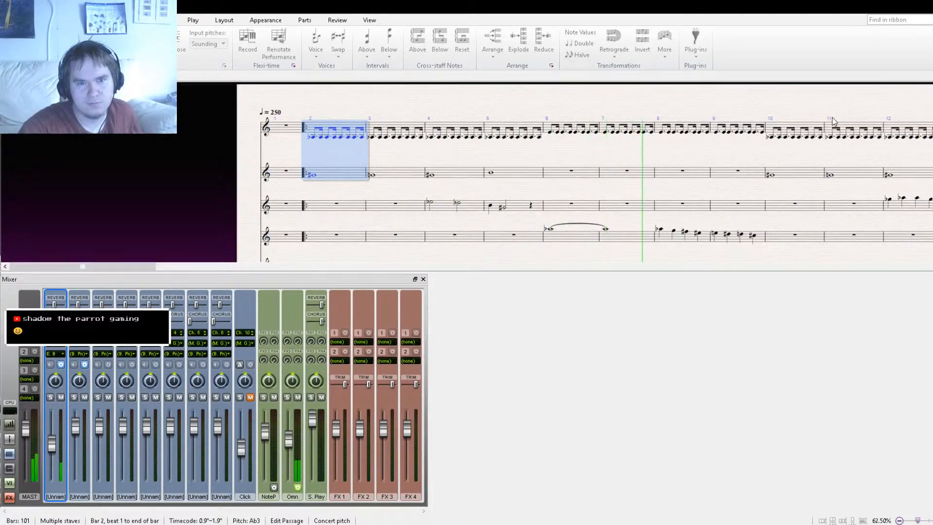
pyautogui.press('space')
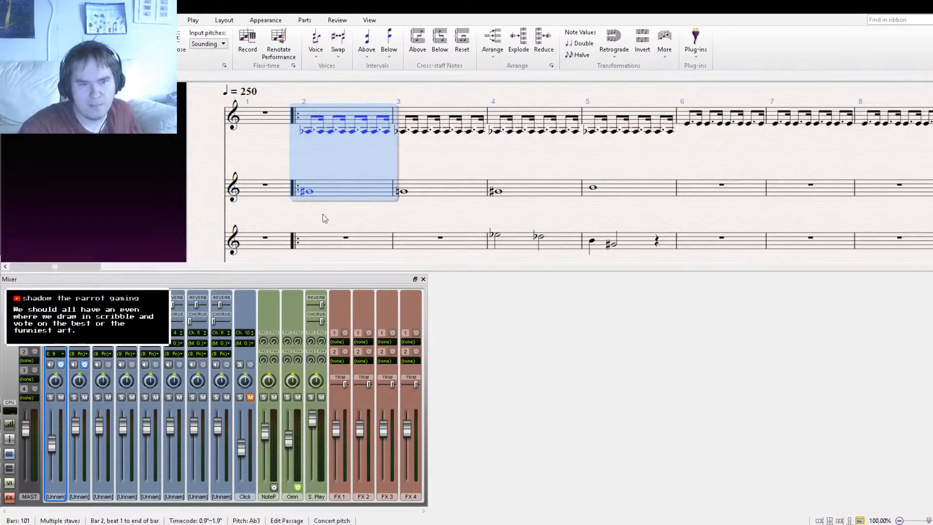
# - Transpose bars 2 to 5 of the second staff up one octave and open that staff's instrument settings in the Mixer
pyautogui.click(308, 191)
pyautogui.click(341, 195)
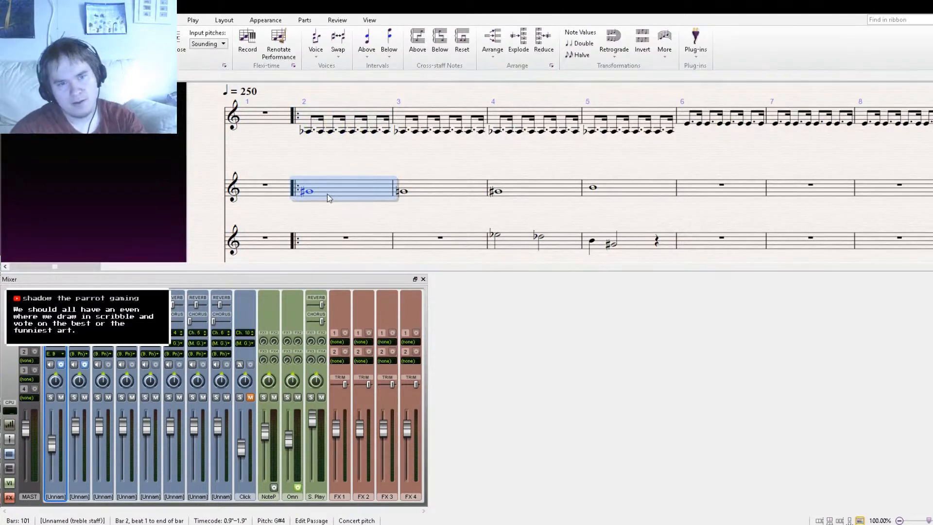
pyautogui.keyDown('shift'); pyautogui.click(613, 190); pyautogui.keyUp('shift')
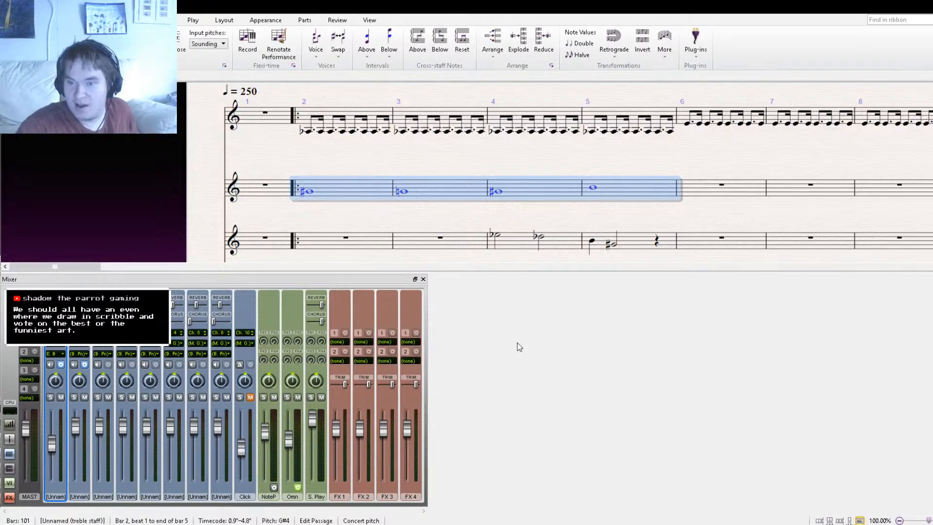
pyautogui.hotkey('ctrl', 'Up')
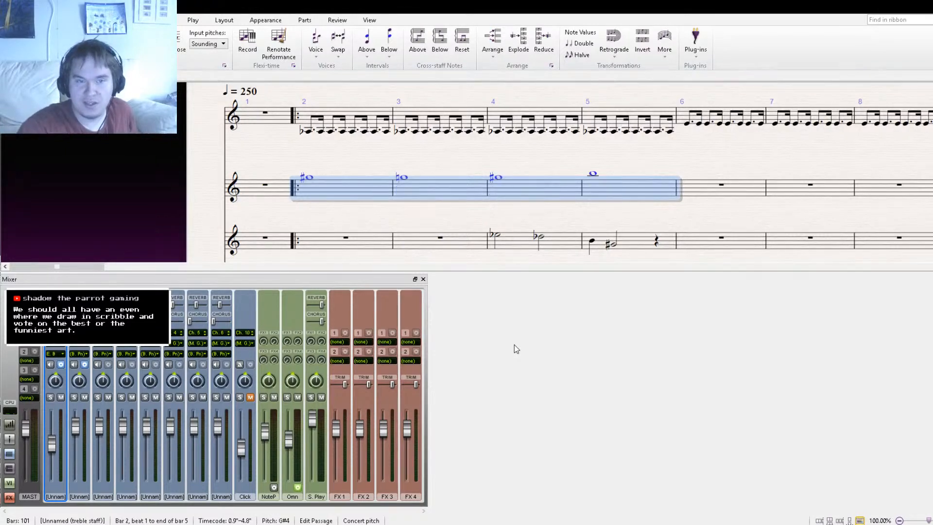
pyautogui.click(84, 365)
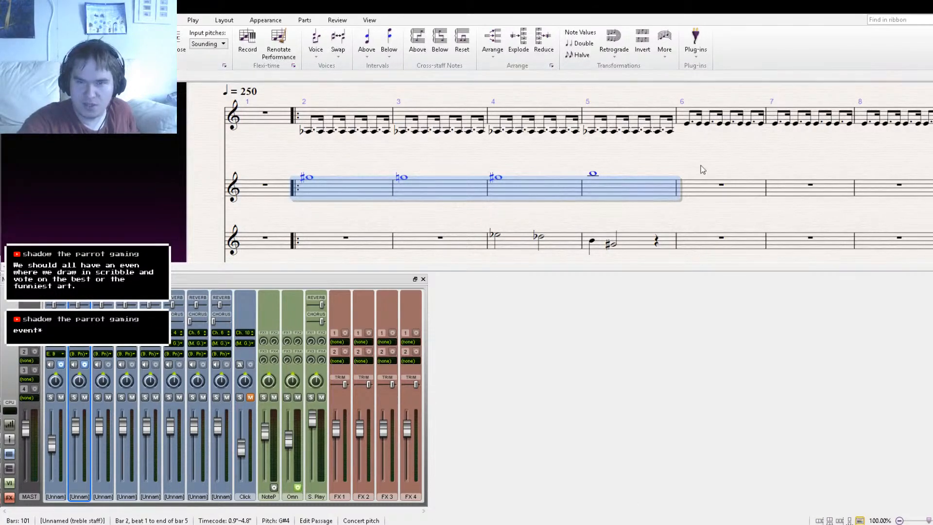
# - Shorten the whole notes in bars 2 to 5 of the second staff to quarter notes
pyautogui.click(344, 214)
pyautogui.click(332, 189)
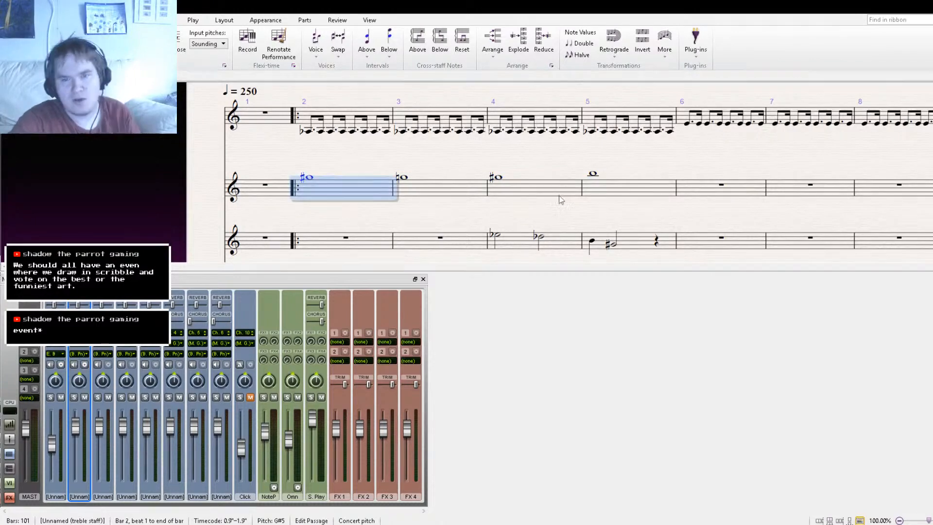
pyautogui.keyDown('shift'); pyautogui.click(602, 199); pyautogui.keyUp('shift')
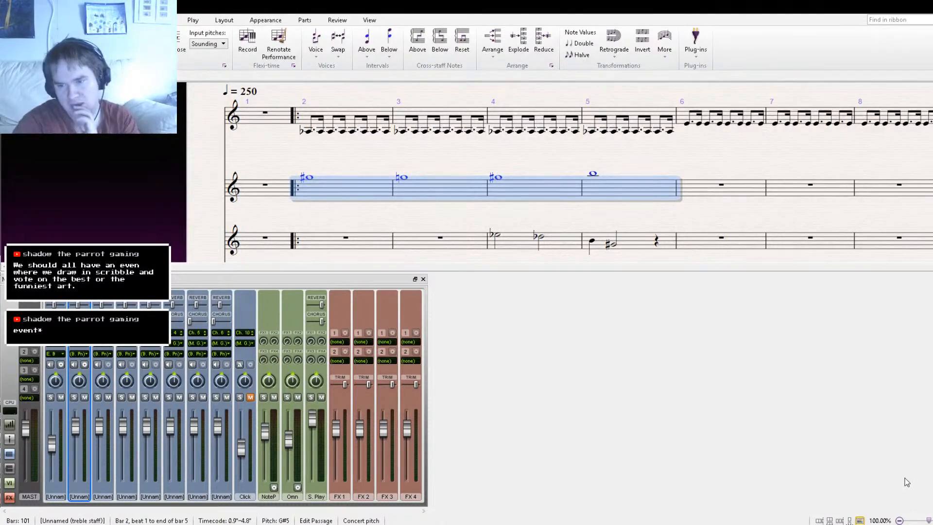
pyautogui.press('KP_4')
# - Play the score from the beginning to hear the shortened second-staff notes through bar 9
pyautogui.hotkey('ctrl', '[')
pyautogui.press('space')
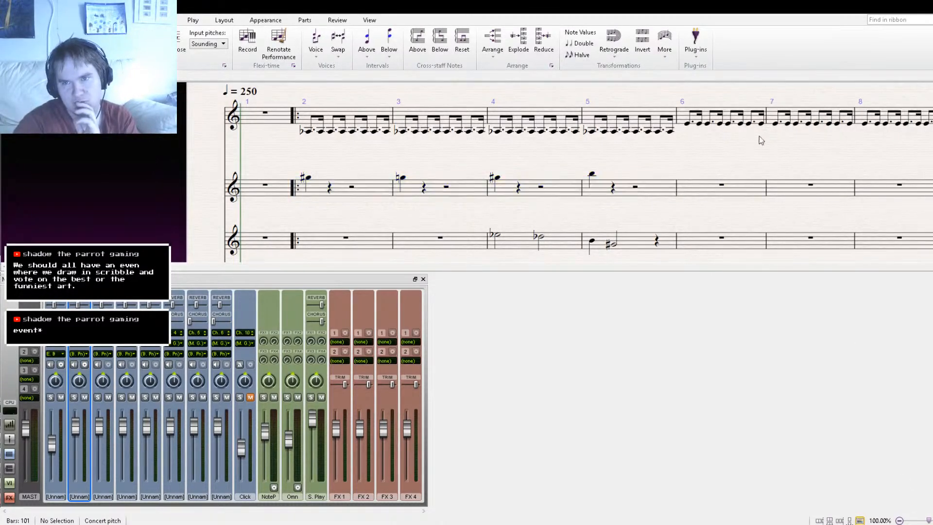
pyautogui.keyDown('ctrl'); pyautogui.scroll(-2, 826, 119); pyautogui.keyUp('ctrl')
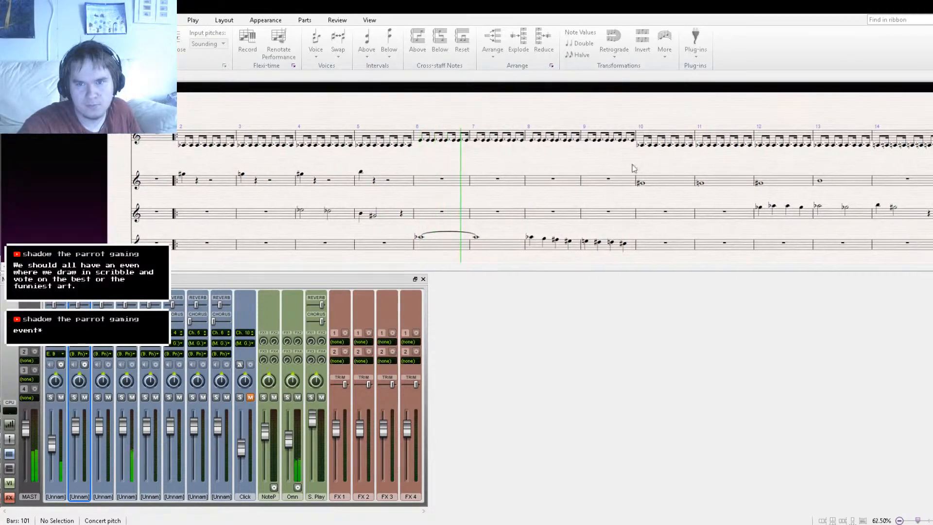
pyautogui.hotkey('ctrl', '+')
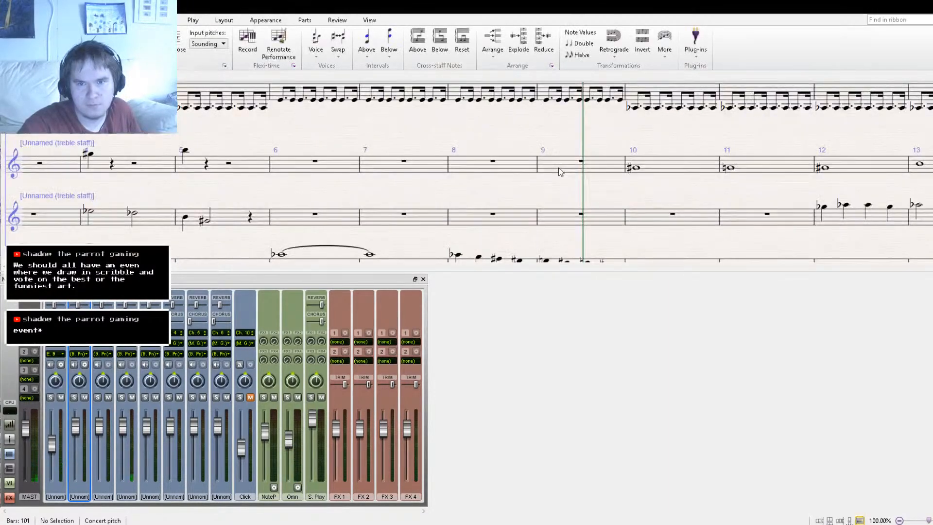
# - Convert the notes of the entire second staff to quarter notes and play the score from the beginning
pyautogui.tripleClick(559, 170)
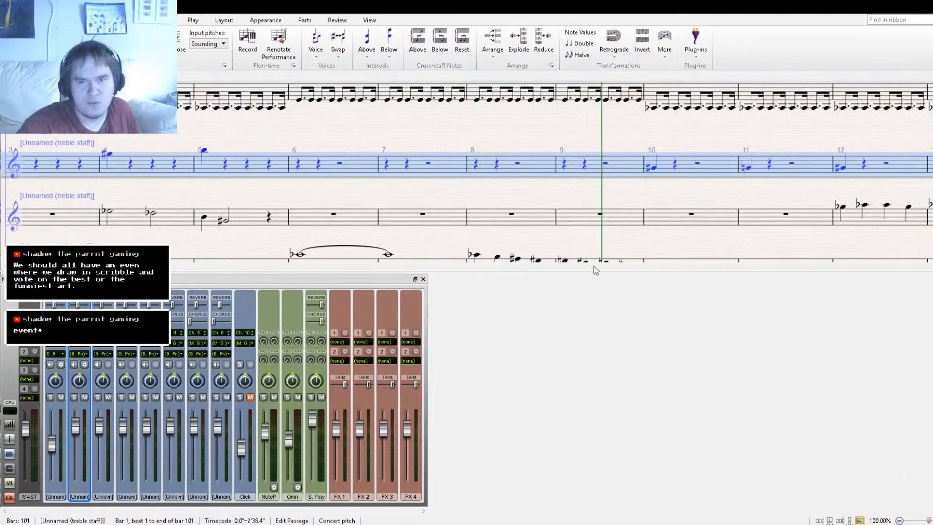
pyautogui.moveTo(462, 141); pyautogui.dragTo(818, 142)
pyautogui.hotkey('ctrl', '[')
pyautogui.press('space')
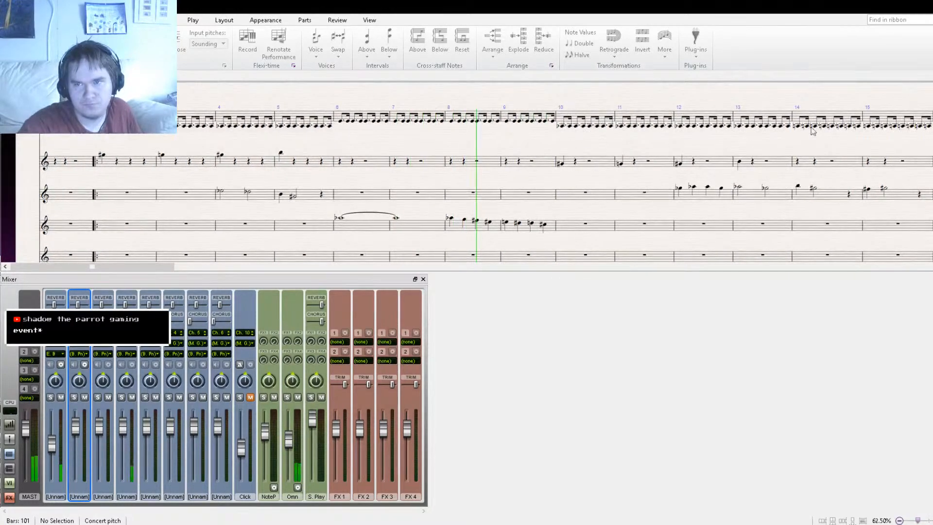
# - Change the third staff's playback device in the Mixer and open that staff's instrument settings
pyautogui.hotkey('ctrl', '=')
pyautogui.click(109, 349)
pyautogui.click(133, 392)
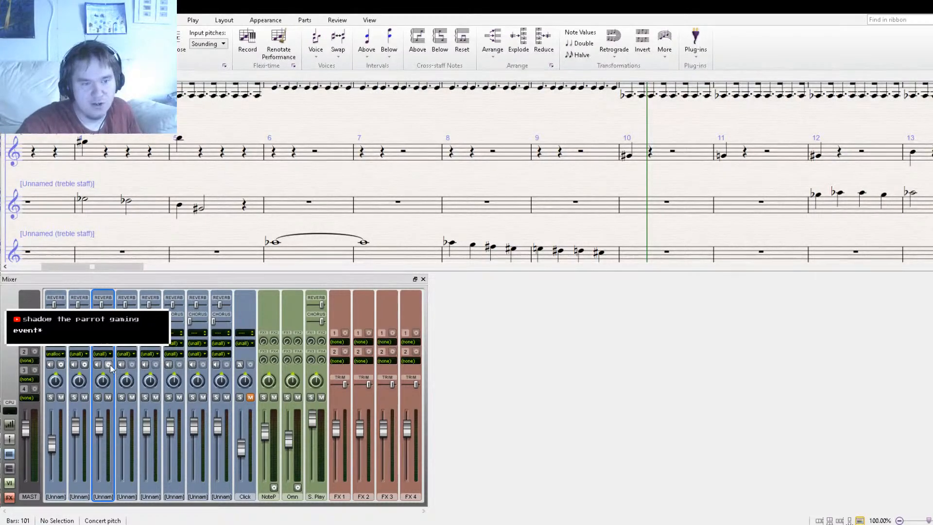
pyautogui.click(109, 365)
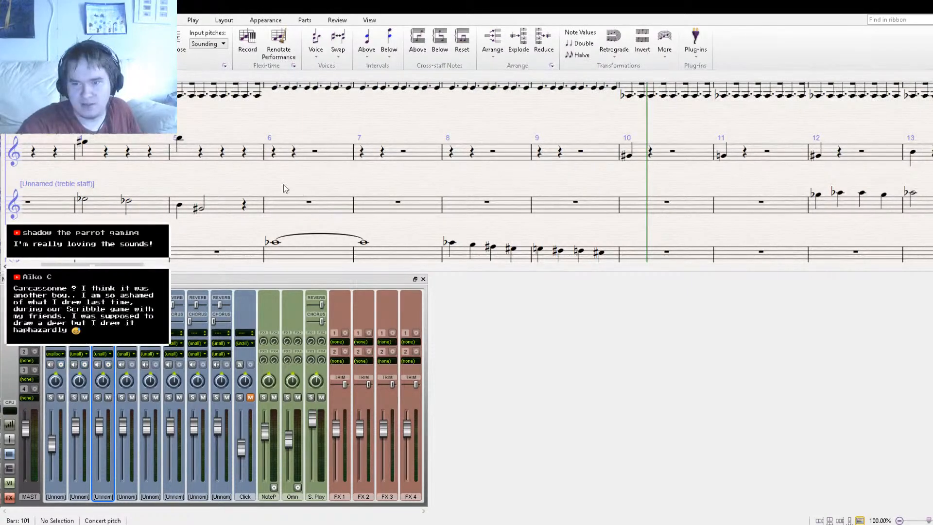
# - Audition the third staff's notes in bars 4 and 5 one by one
pyautogui.press('space')
pyautogui.click(389, 181)
pyautogui.click(433, 182)
pyautogui.click(483, 188)
pyautogui.click(505, 190)
pyautogui.click(529, 206)
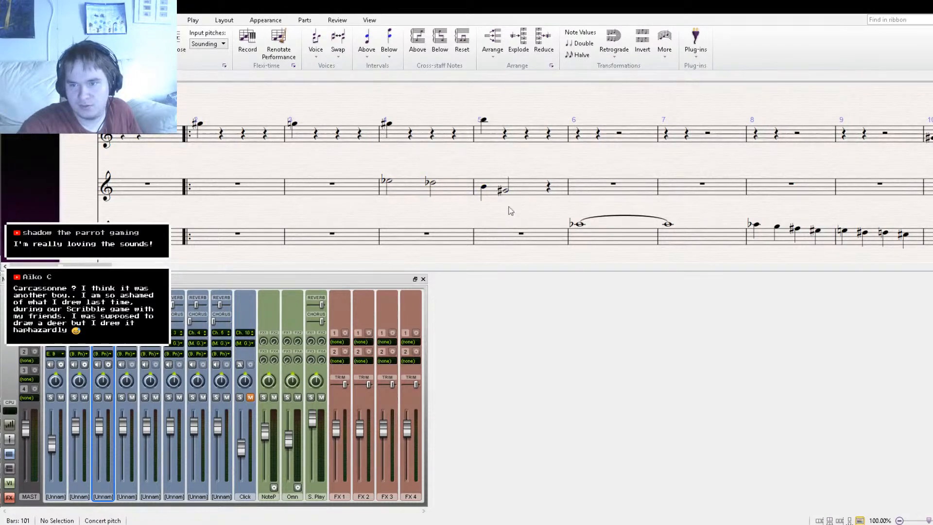
# - Play the score from the beginning through bar 16 to hear the third staff's new sound
pyautogui.moveTo(292, 168); pyautogui.dragTo(492, 209)
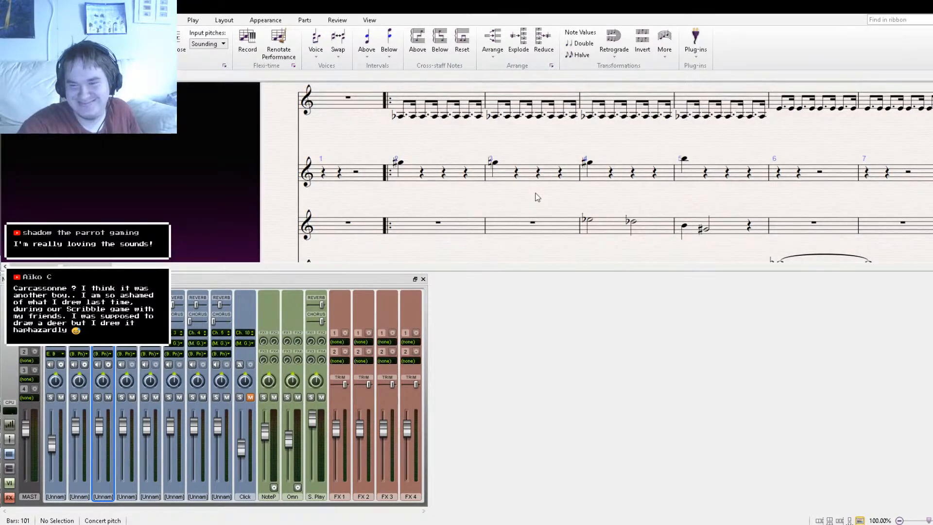
pyautogui.press('[')
pyautogui.press('[')
pyautogui.press('[')
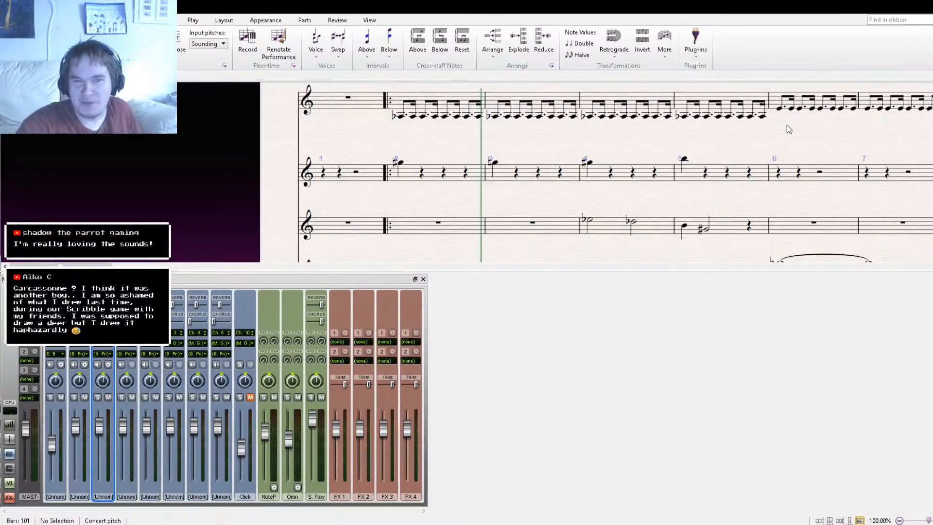
pyautogui.moveTo(565, 129); pyautogui.dragTo(492, 143)
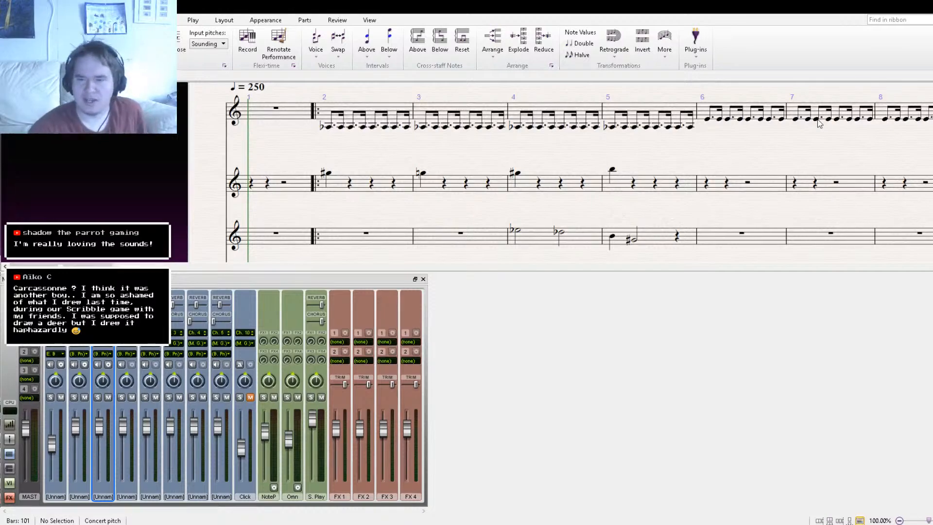
pyautogui.press('space')
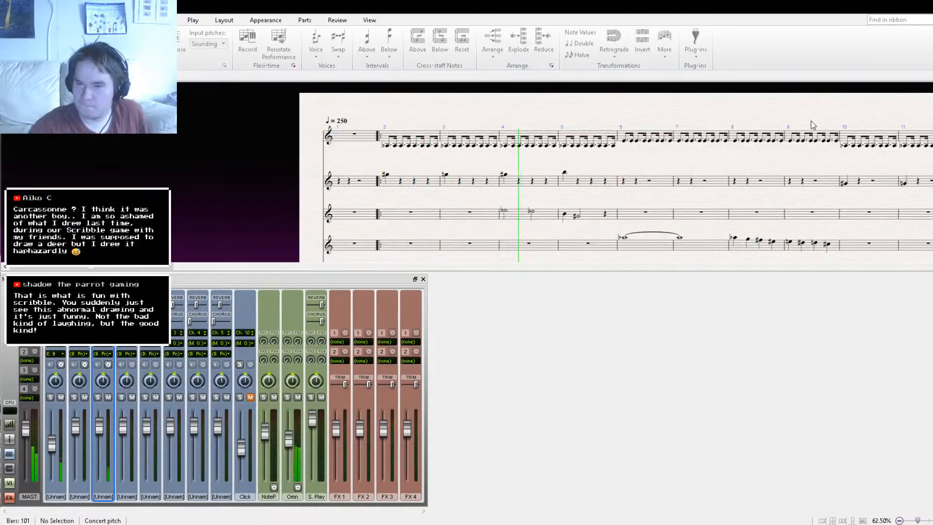
pyautogui.moveTo(662, 202); pyautogui.dragTo(416, 185)
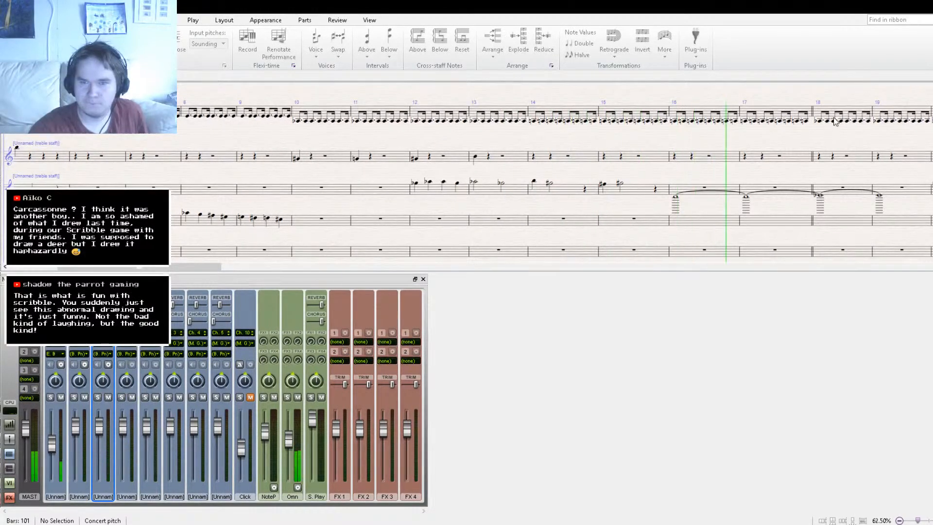
pyautogui.press('space')
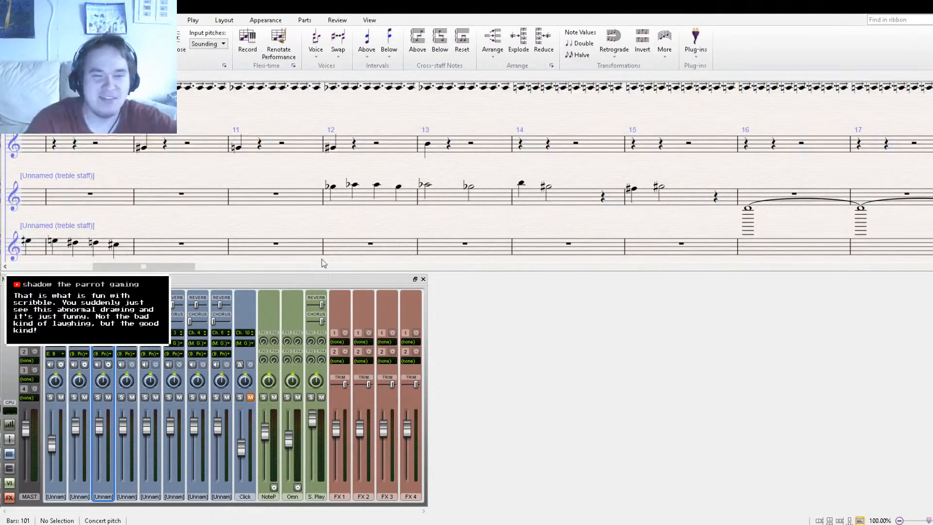
# - Change the playback devices of the fourth and fifth staves in the Mixer and open the fifth staff's instrument settings
pyautogui.moveTo(464, 219); pyautogui.dragTo(710, 194)
pyautogui.moveTo(193, 201); pyautogui.dragTo(554, 174)
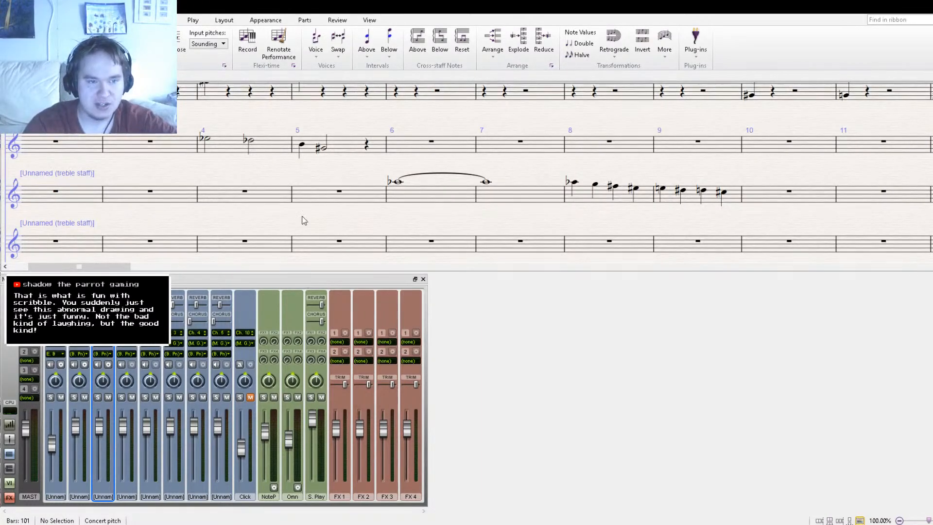
pyautogui.moveTo(335, 210); pyautogui.dragTo(317, 225)
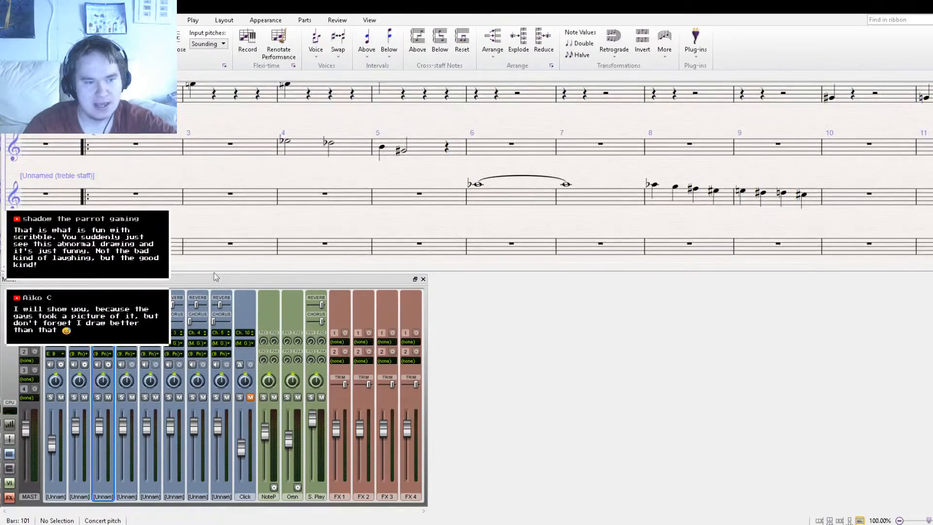
pyautogui.click(131, 345)
pyautogui.click(161, 391)
pyautogui.click(149, 346)
pyautogui.click(190, 391)
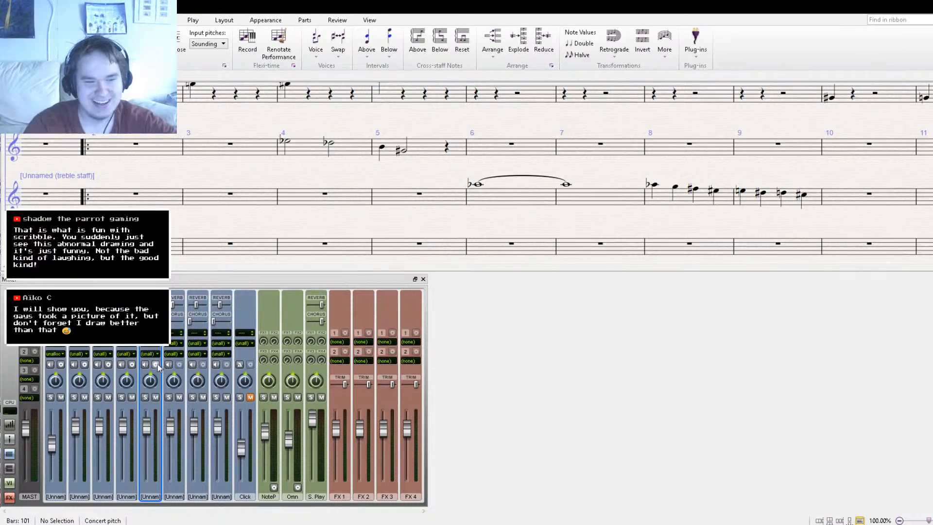
pyautogui.click(156, 365)
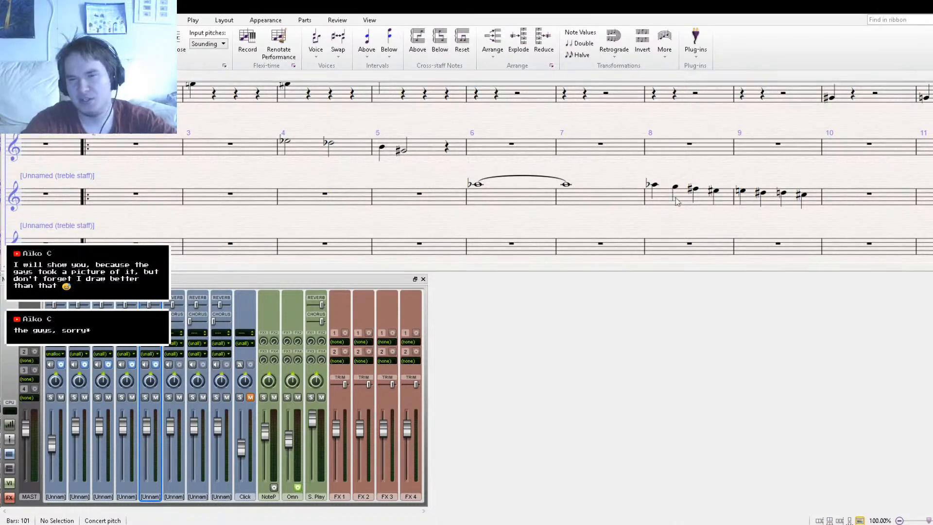
# - Return playback to the start, hide the Mixer and audition the first tied whole note in bar 6 of the fourth staff
pyautogui.moveTo(285, 132); pyautogui.dragTo(487, 133)
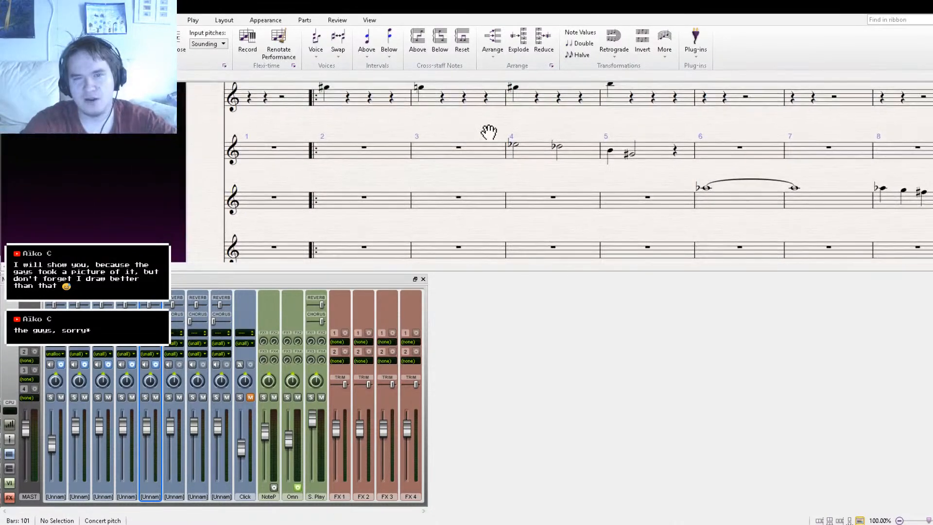
pyautogui.hotkey('ctrl', '[')
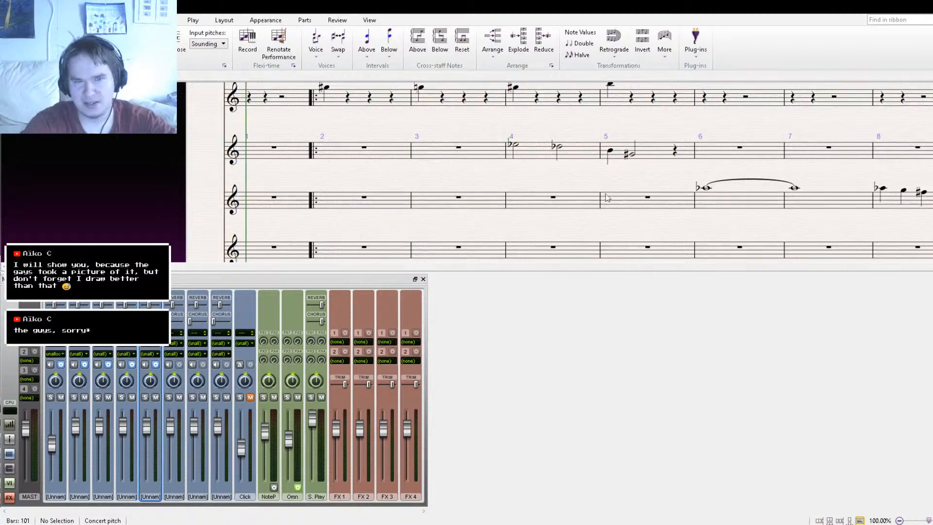
pyautogui.moveTo(596, 228); pyautogui.dragTo(544, 223)
pyautogui.click(422, 281)
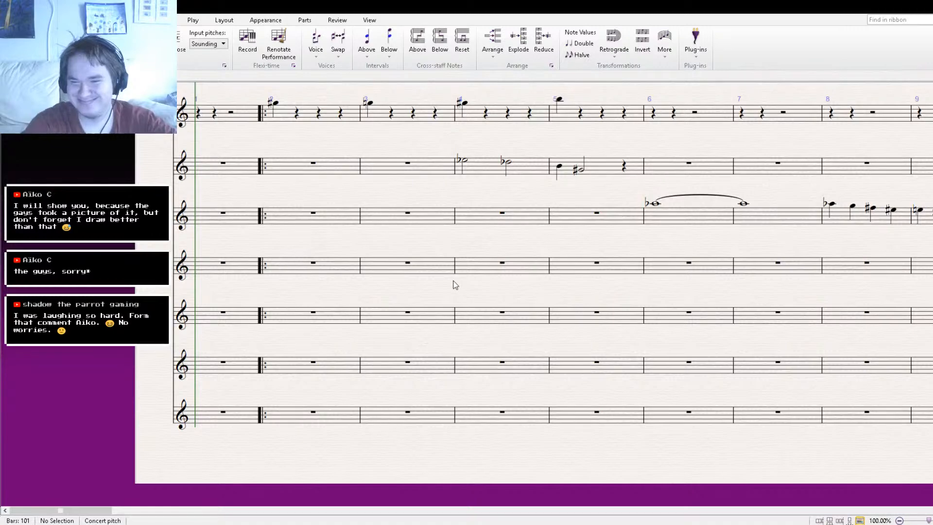
pyautogui.moveTo(469, 239); pyautogui.dragTo(427, 353)
pyautogui.click(603, 312)
pyautogui.moveTo(609, 333); pyautogui.dragTo(452, 327)
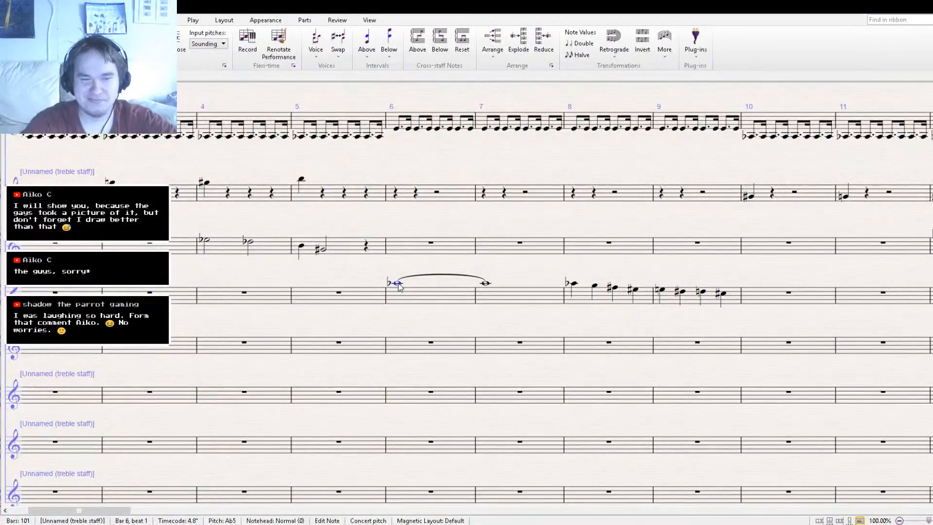
# - Show the Mixer to access the fifth staff's instrument settings, and hide the Mixer again
pyautogui.click(373, 23)
pyautogui.click(702, 56)
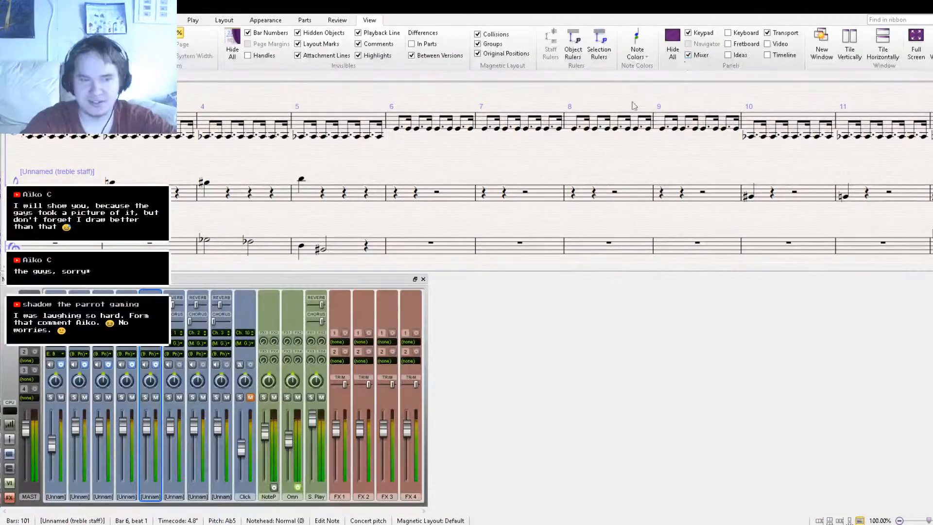
pyautogui.click(154, 365)
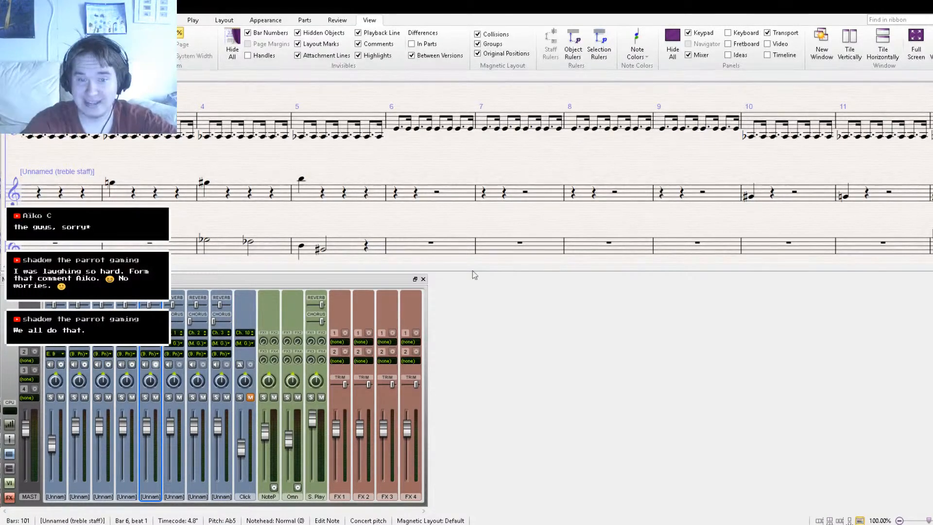
pyautogui.click(422, 279)
# - Move the tied whole notes in bars 6 and 7 from the fourth staff to the same bars of the fifth staff
pyautogui.moveTo(421, 311); pyautogui.dragTo(413, 264)
pyautogui.click(427, 265)
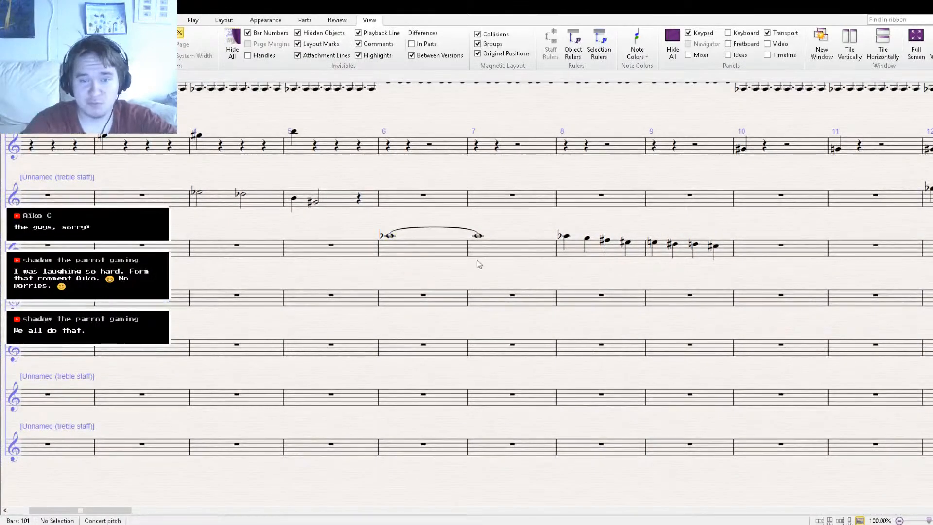
pyautogui.click(459, 250)
pyautogui.keyDown('shift'); pyautogui.click(493, 252); pyautogui.keyUp('shift')
pyautogui.hotkey('ctrl', 'c')
pyautogui.click(423, 295)
pyautogui.hotkey('ctrl', 'v')
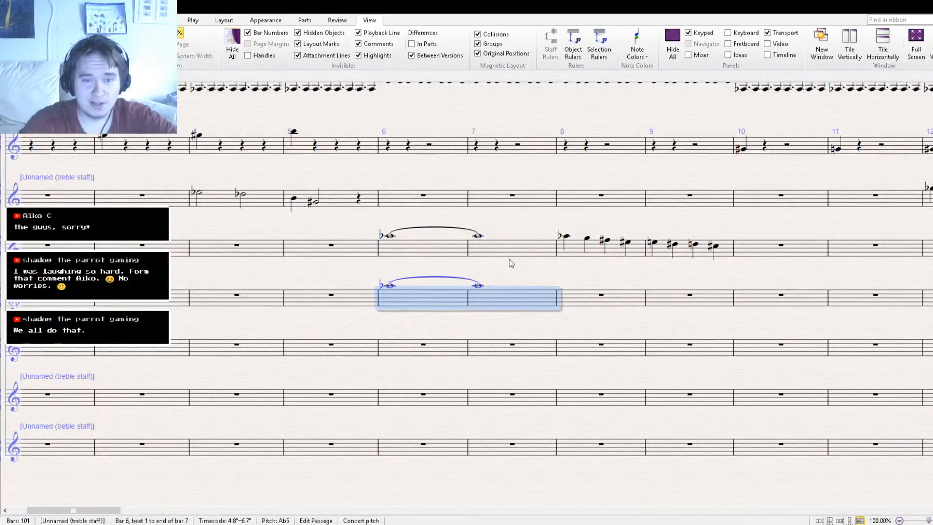
pyautogui.press('Escape')
pyautogui.click(485, 256)
pyautogui.keyDown('shift'); pyautogui.click(445, 252); pyautogui.keyUp('shift')
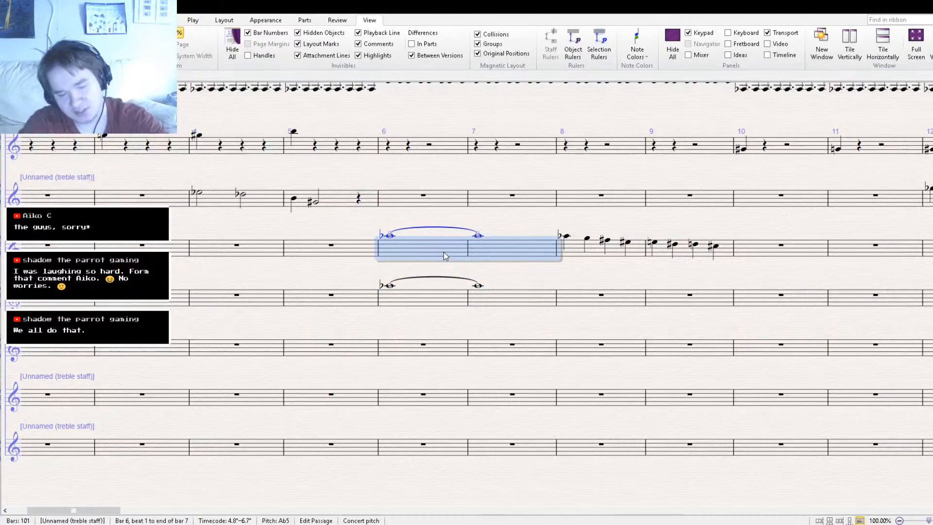
pyautogui.press('Delete')
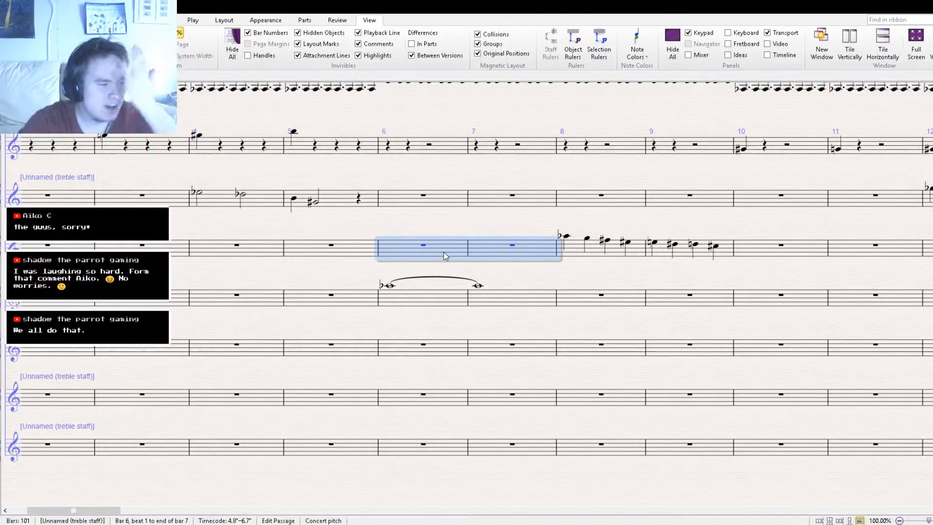
# - Play the score from the beginning through bar 11 to hear the tied notes on the fifth staff
pyautogui.moveTo(282, 267); pyautogui.dragTo(420, 315)
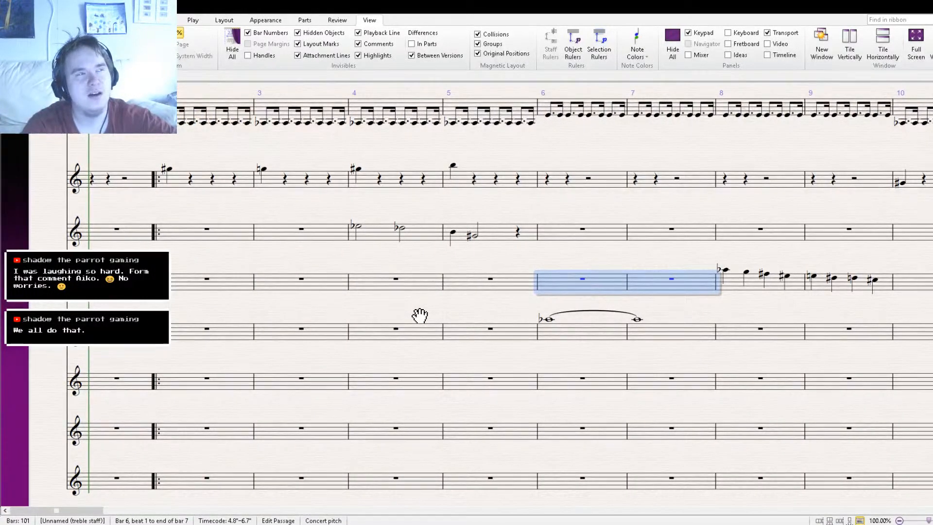
pyautogui.moveTo(419, 316); pyautogui.dragTo(420, 316)
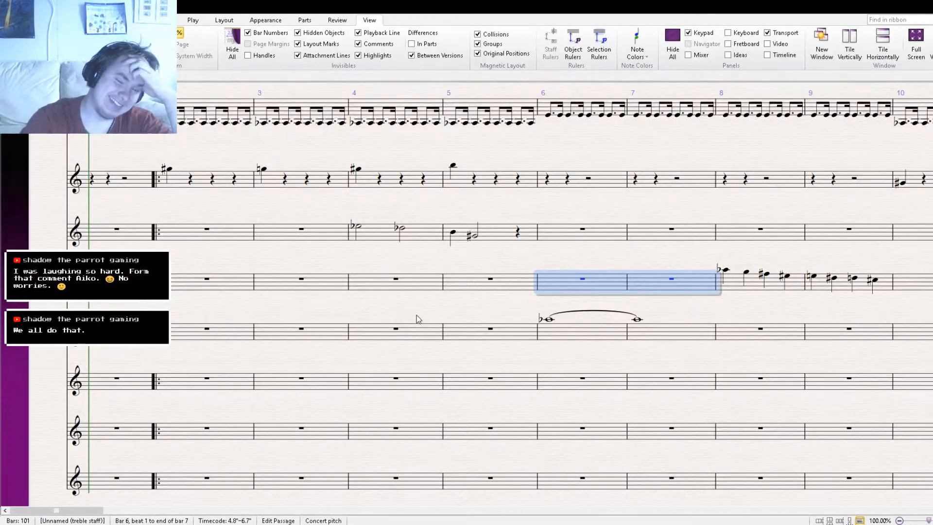
pyautogui.moveTo(512, 314); pyautogui.dragTo(500, 313)
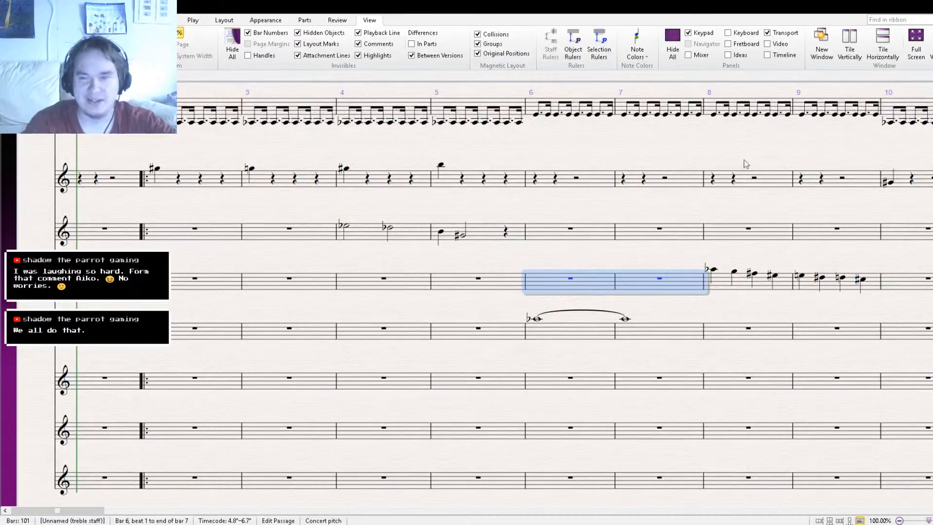
pyautogui.click(616, 277)
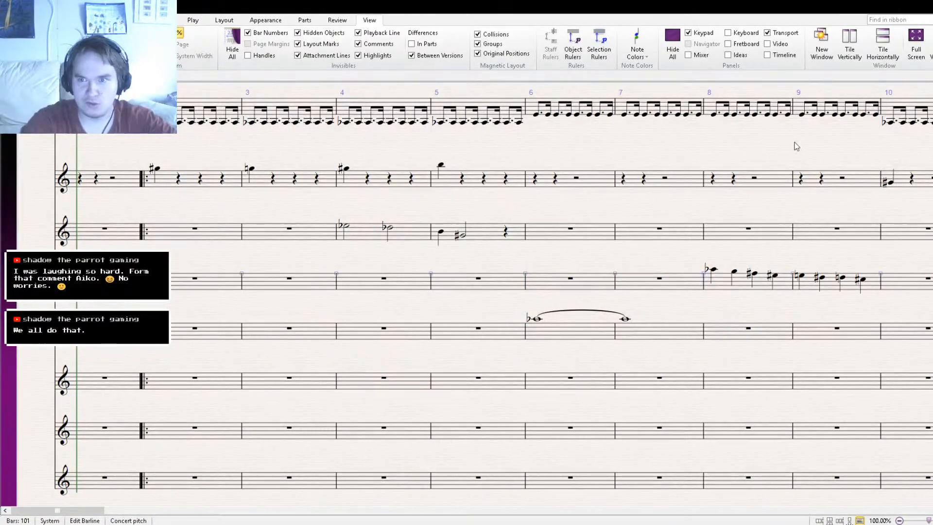
pyautogui.scroll(-2, 816, 120)
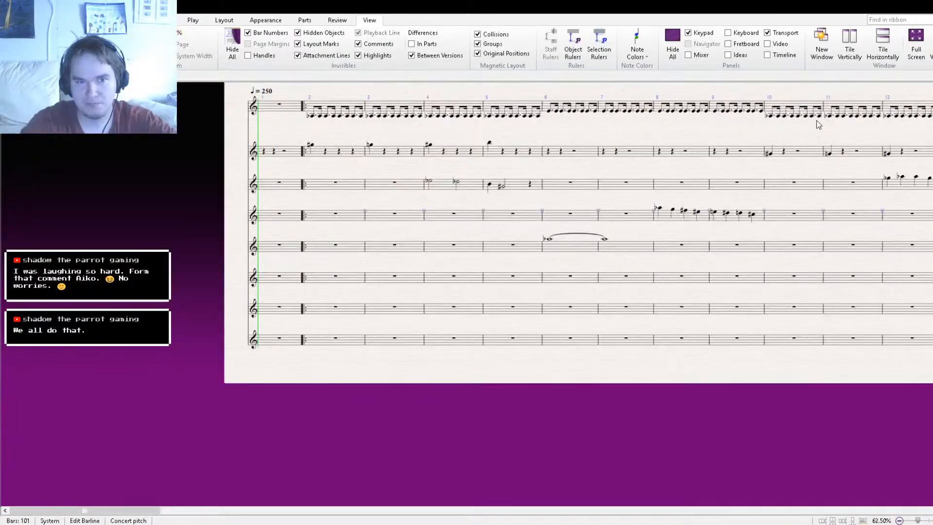
pyautogui.moveTo(644, 237); pyautogui.dragTo(538, 305)
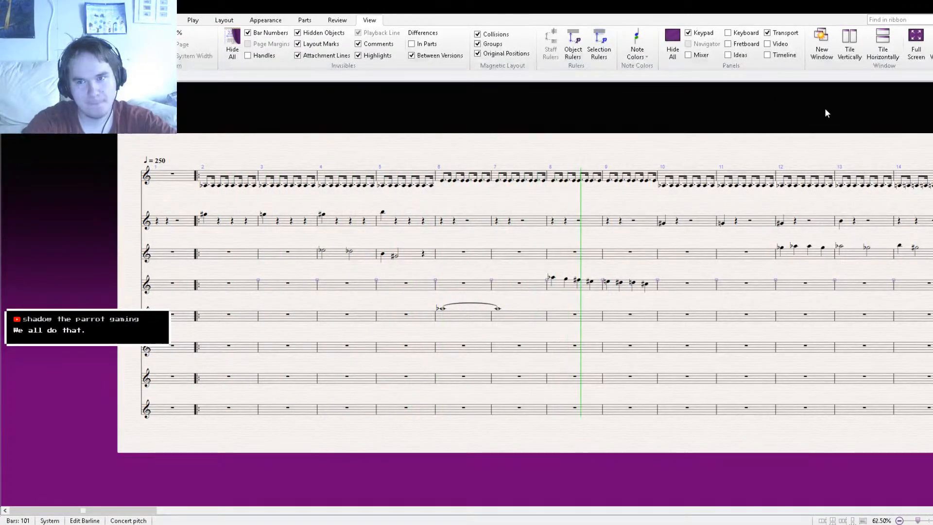
pyautogui.press('space')
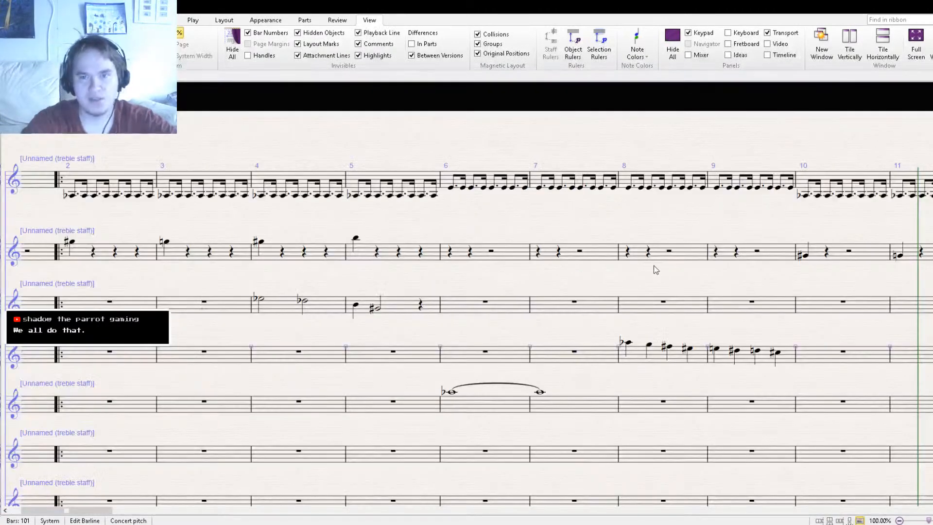
# - Show the Mixer and audition the third note in bar 8 of the fourth staff
pyautogui.click(688, 55)
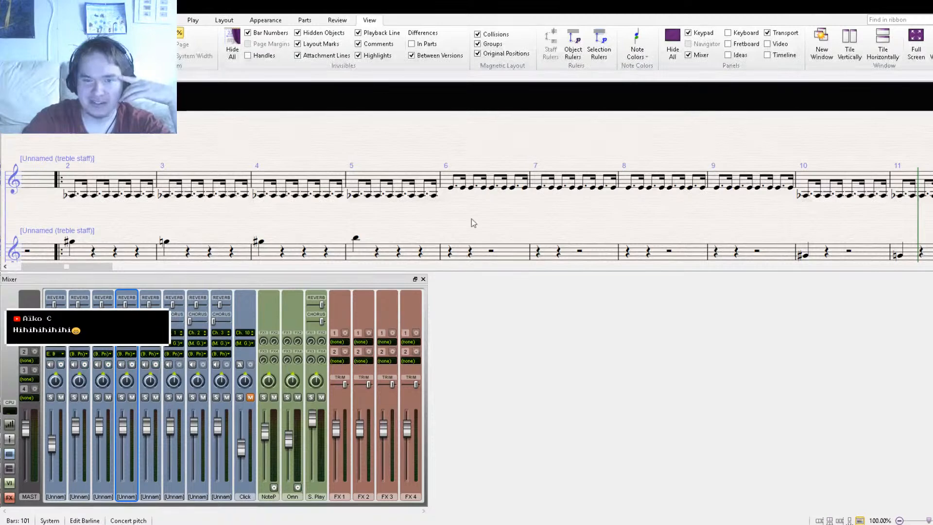
pyautogui.moveTo(462, 257); pyautogui.dragTo(517, 110)
pyautogui.moveTo(477, 204); pyautogui.dragTo(405, 167)
pyautogui.click(634, 152)
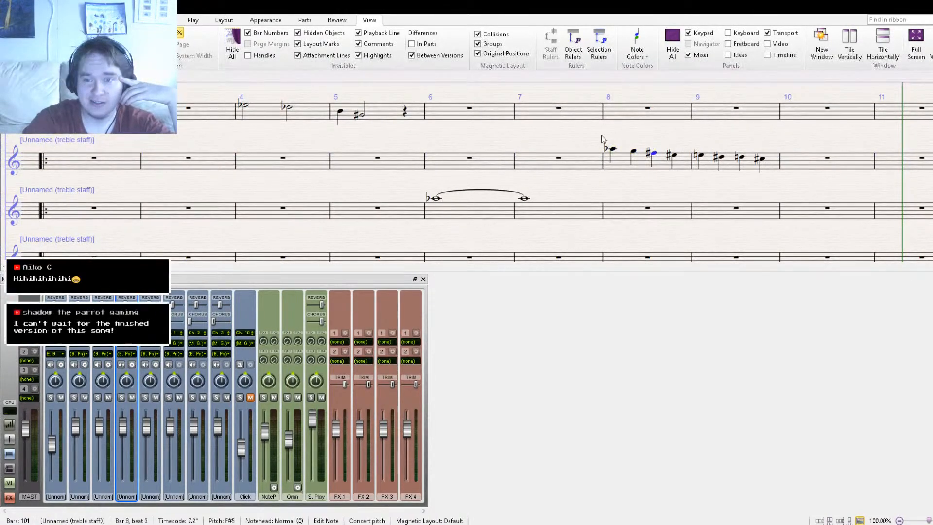
# - Play the score from the beginning to check the fourth staff's sound
pyautogui.moveTo(603, 140); pyautogui.dragTo(658, 182)
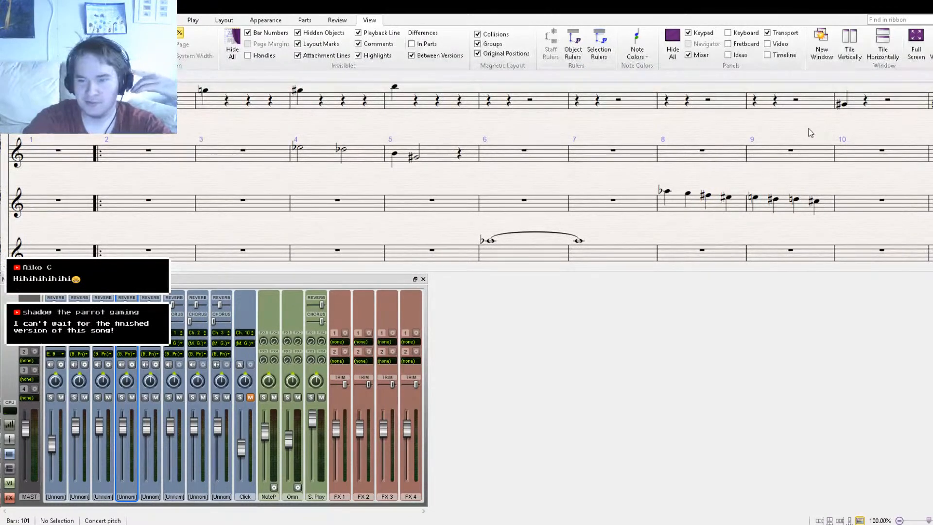
pyautogui.hotkey('ctrl', '[')
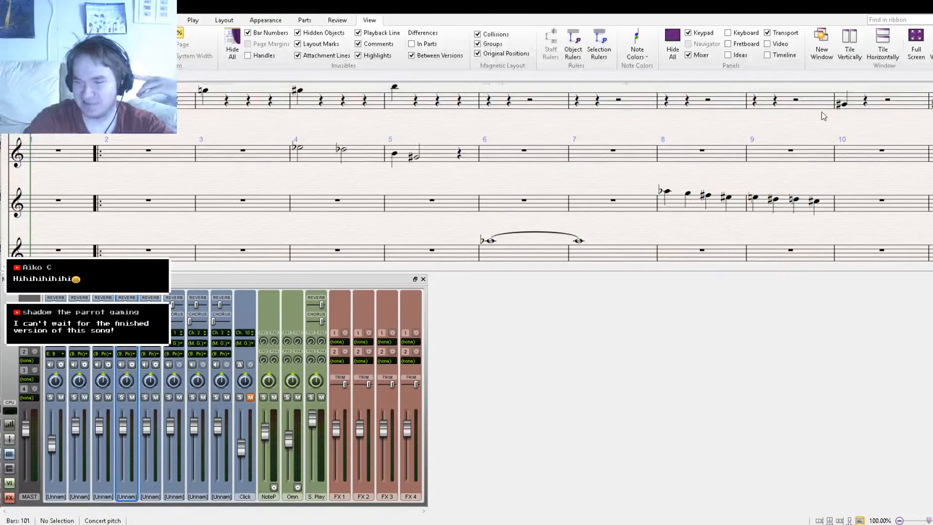
pyautogui.press('space')
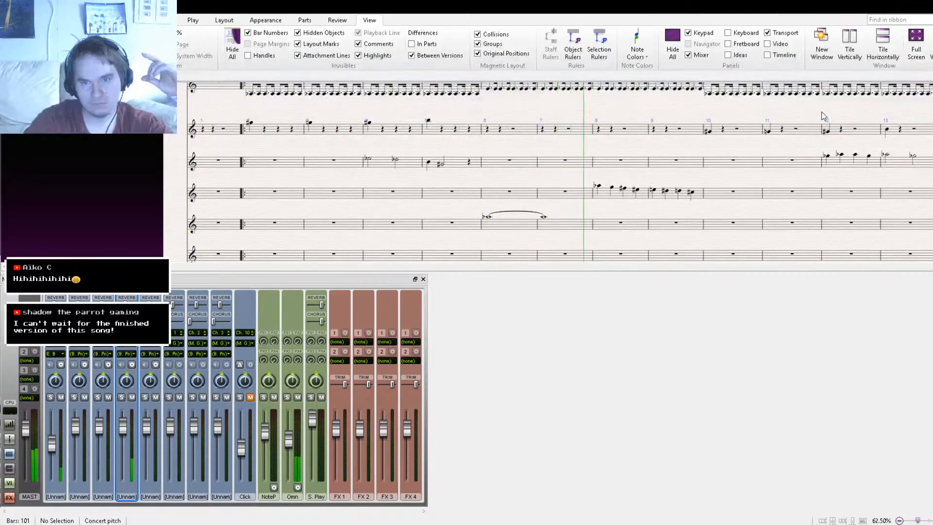
# - Play the score on through bar 26 to hear the fourth staff's tied notes in bars 22 and 23
pyautogui.moveTo(717, 175); pyautogui.dragTo(375, 187)
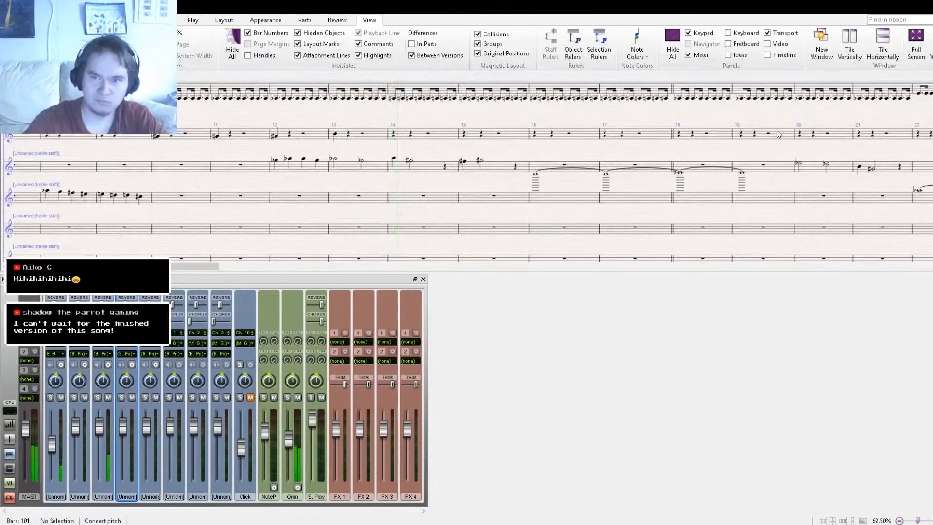
pyautogui.press('space')
pyautogui.click(599, 216)
pyautogui.moveTo(632, 237); pyautogui.dragTo(340, 198)
pyautogui.moveTo(506, 213); pyautogui.dragTo(579, 215)
pyautogui.press('space')
pyautogui.press('[')
pyautogui.press('[')
pyautogui.press('space')
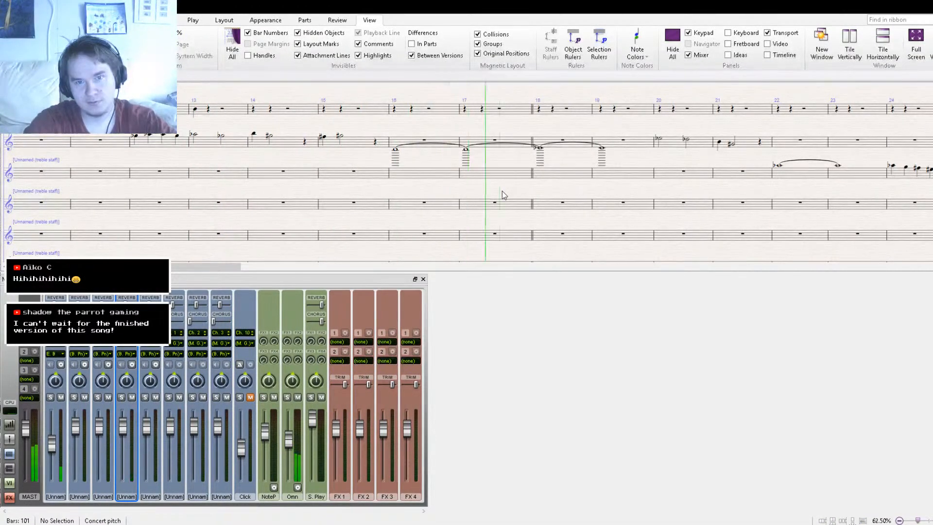
pyautogui.moveTo(594, 189); pyautogui.dragTo(404, 228)
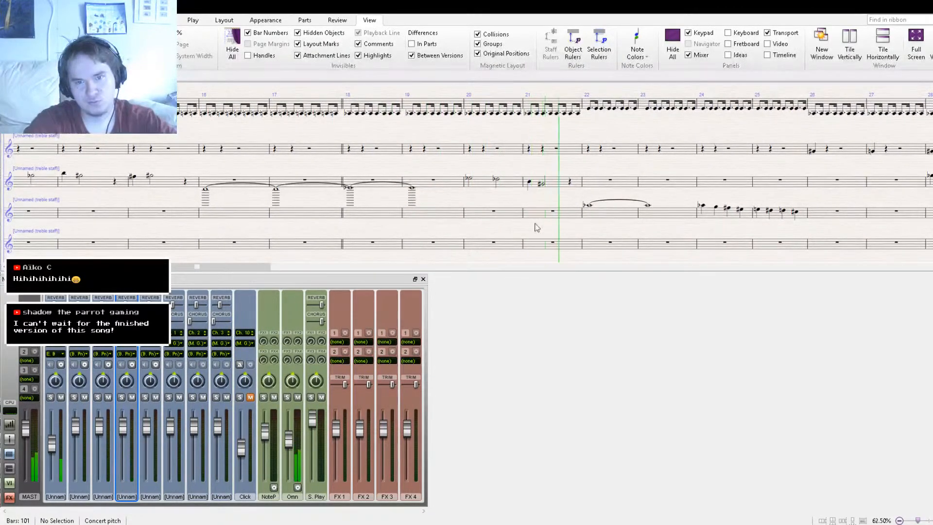
pyautogui.moveTo(646, 239); pyautogui.dragTo(462, 213)
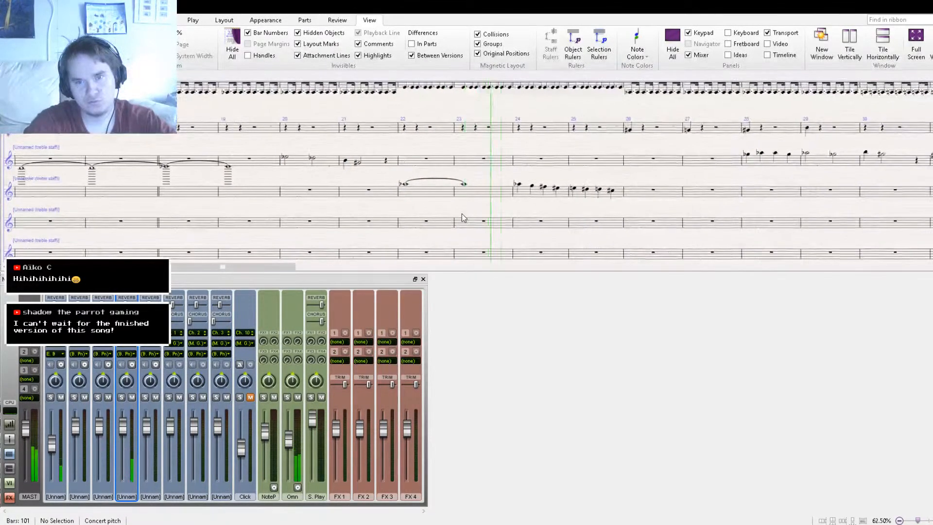
pyautogui.press('space')
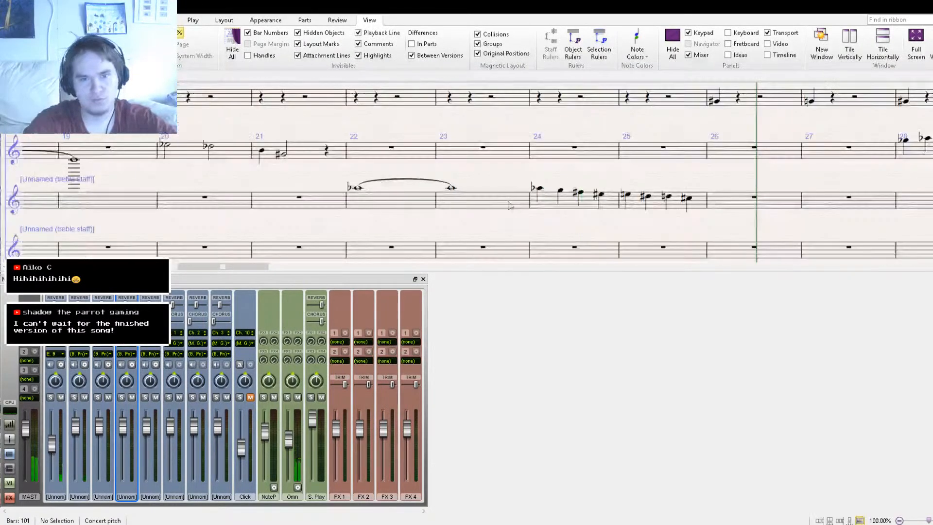
# - Move the tied whole notes in bars 22 and 23 from the fourth staff to the same bars of the fifth staff
pyautogui.click(485, 204)
pyautogui.keyDown('shift'); pyautogui.click(404, 203); pyautogui.keyUp('shift')
pyautogui.click(371, 251)
pyautogui.hotkey('ctrl', 'v')
pyautogui.click(385, 198)
pyautogui.keyDown('shift'); pyautogui.click(473, 203); pyautogui.keyUp('shift')
pyautogui.press('Delete')
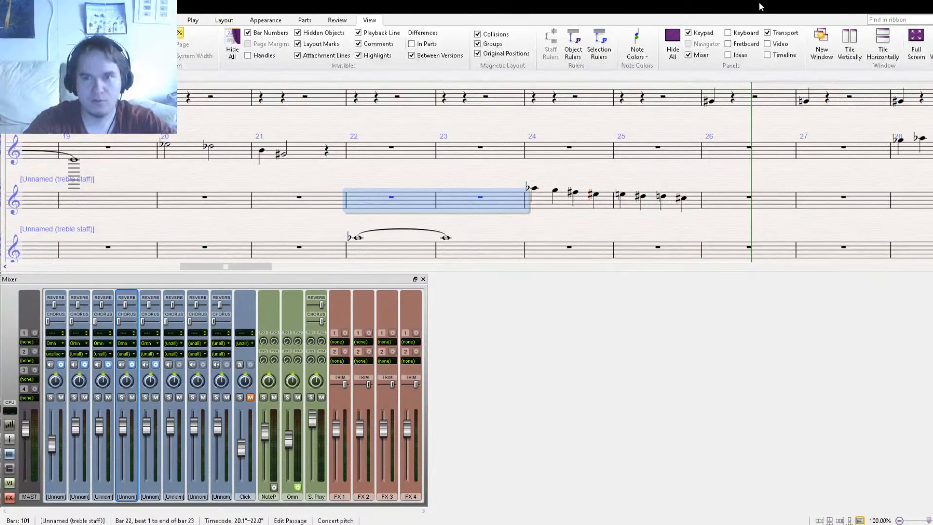
# - Play the score from just before bar 18 through bar 42, hiding the Mixer to see all the staves
pyautogui.press('[')
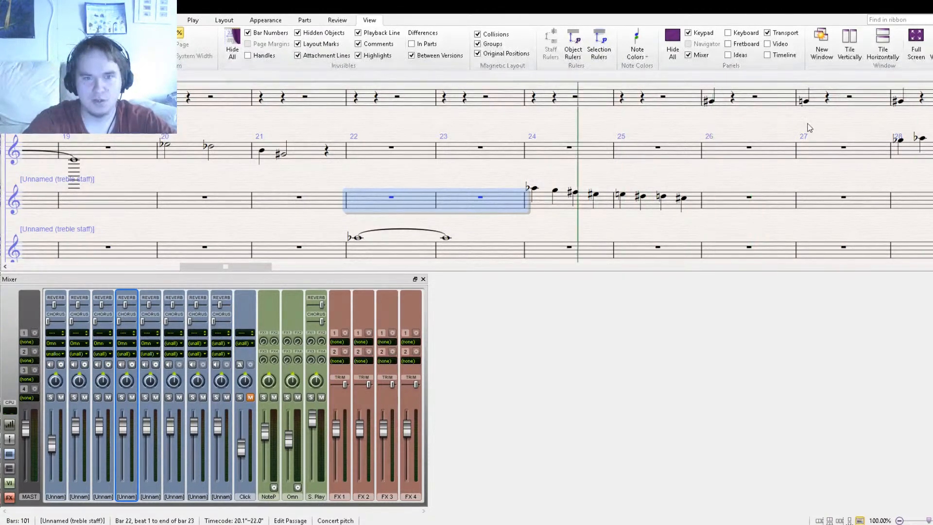
pyautogui.press('[')
pyautogui.press('Escape')
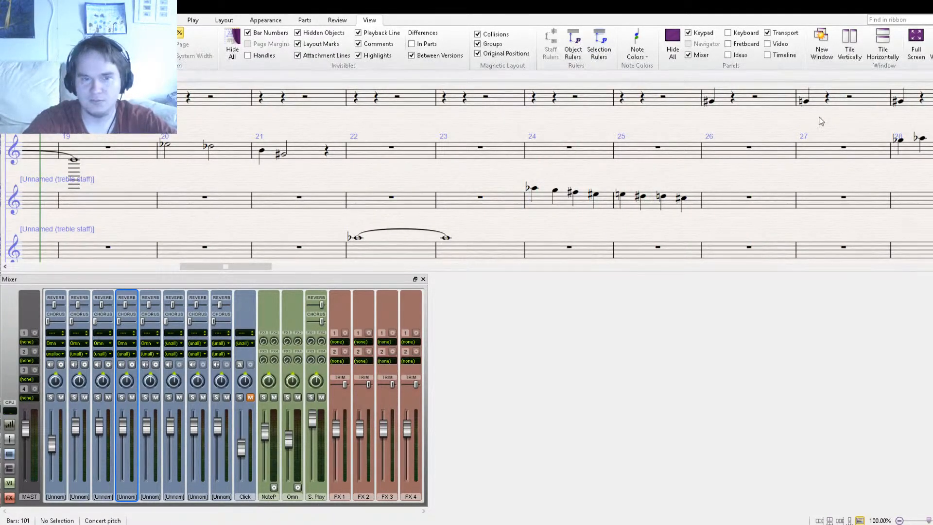
pyautogui.press('space')
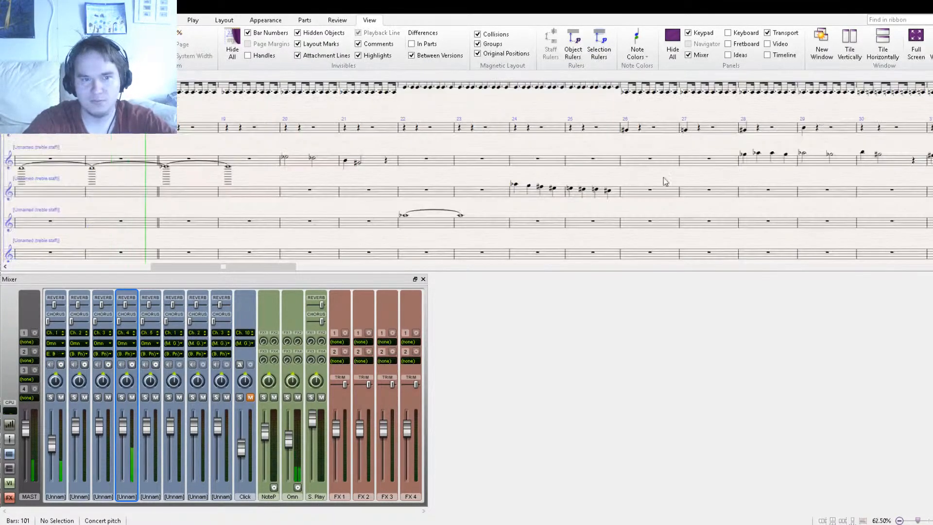
pyautogui.click(423, 279)
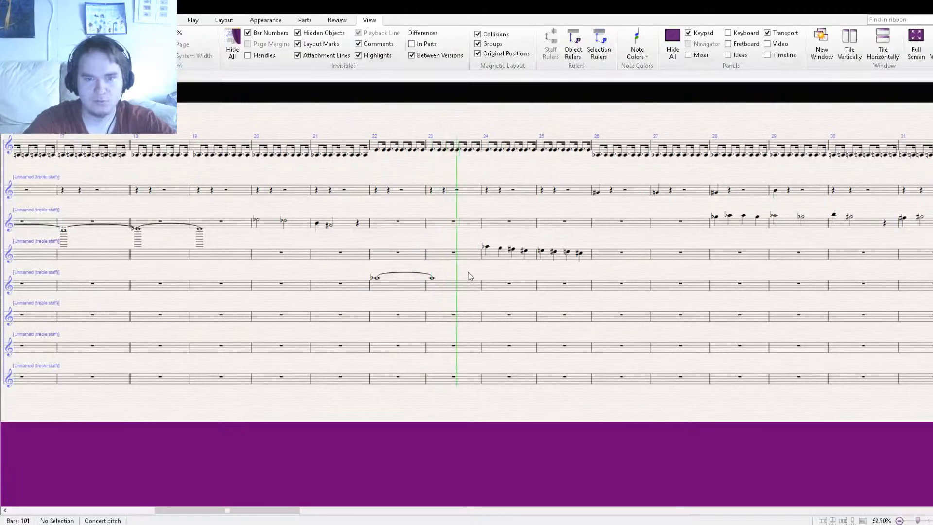
pyautogui.moveTo(681, 280); pyautogui.dragTo(440, 300)
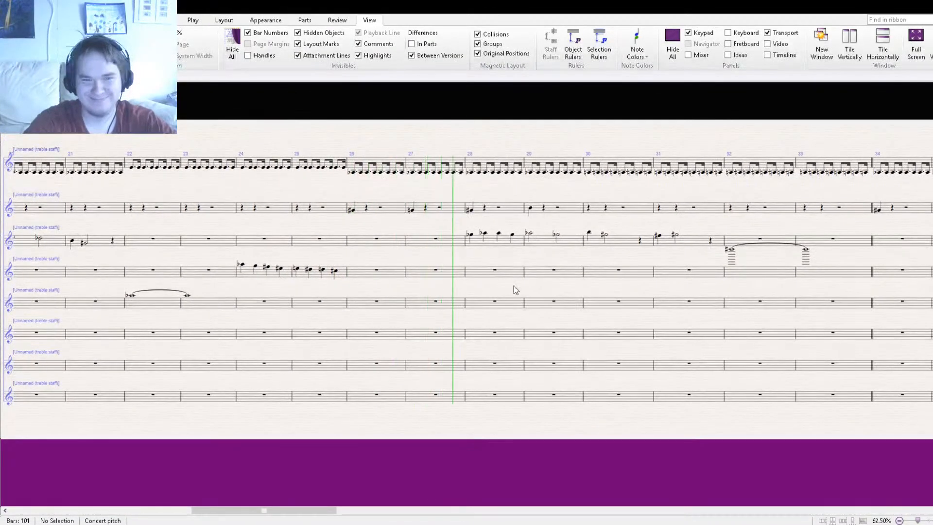
pyautogui.moveTo(558, 290); pyautogui.dragTo(426, 289)
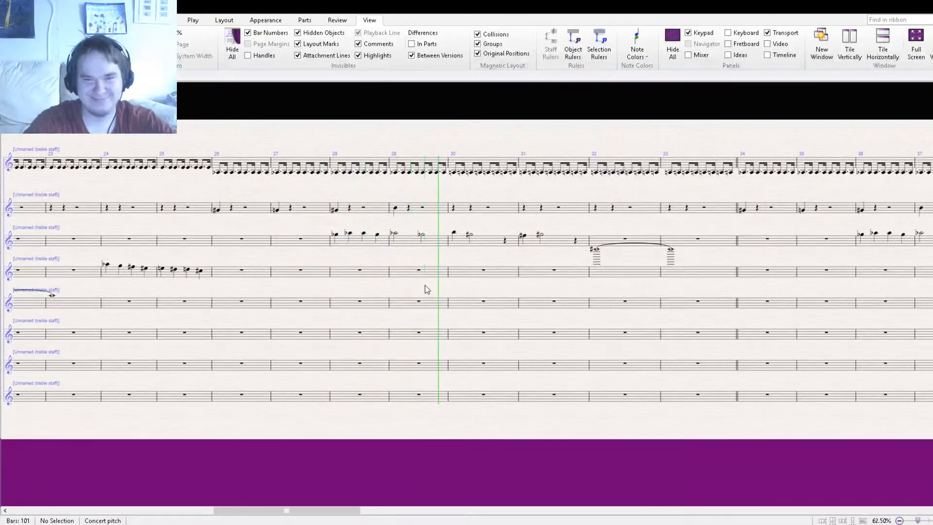
pyautogui.moveTo(572, 285); pyautogui.dragTo(394, 283)
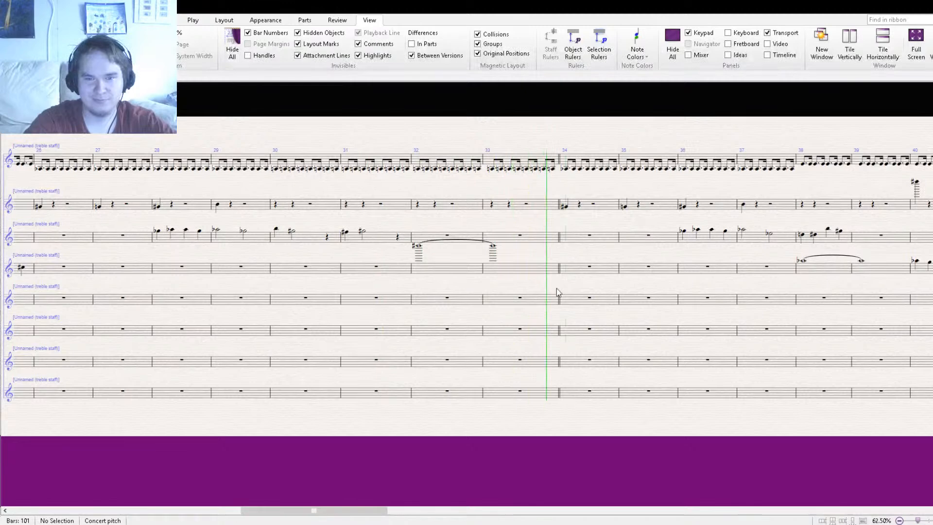
pyautogui.moveTo(663, 286); pyautogui.dragTo(381, 279)
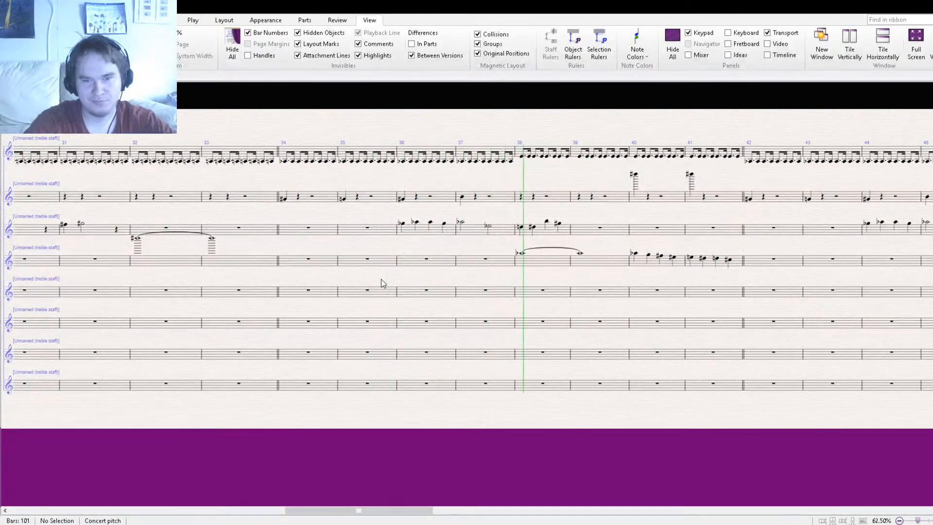
pyautogui.moveTo(636, 281); pyautogui.dragTo(576, 279)
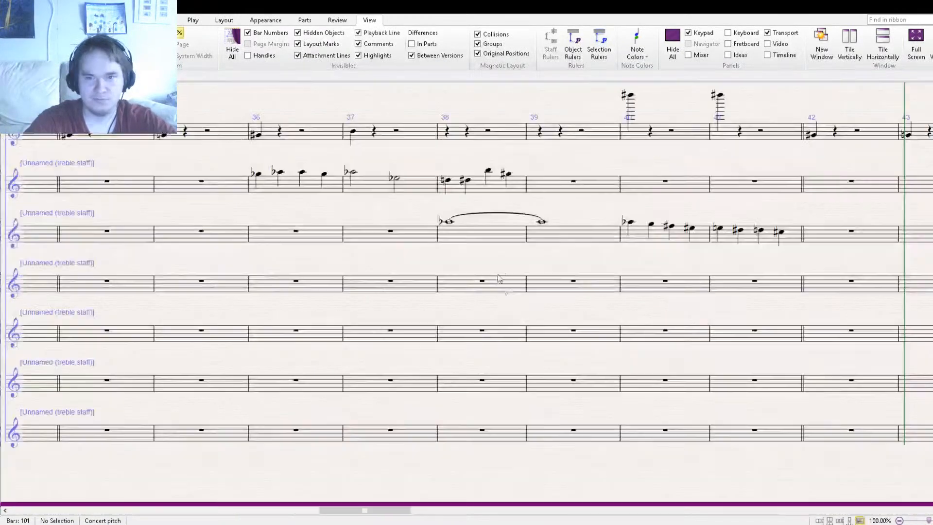
# - Copy the fourth staff's tied whole notes in bars 38 and 39 to the same bars of the fifth staff
pyautogui.click(499, 234)
pyautogui.keyDown('shift'); pyautogui.click(558, 235); pyautogui.keyUp('shift')
pyautogui.keyDown('alt'); pyautogui.click(459, 287); pyautogui.keyUp('alt')
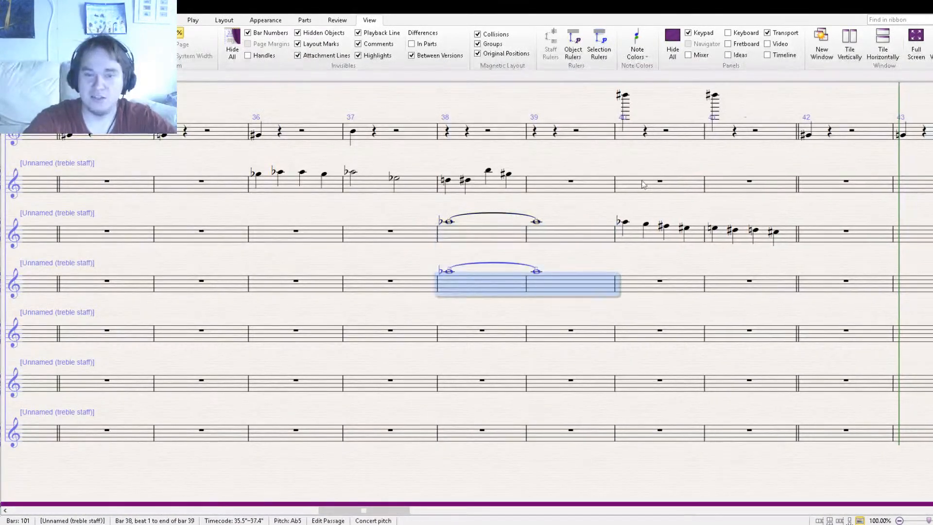
# - Show the Mixer, replay the score from before bar 34 and slightly lower the volumes of the fifth and fourth staves
pyautogui.click(696, 56)
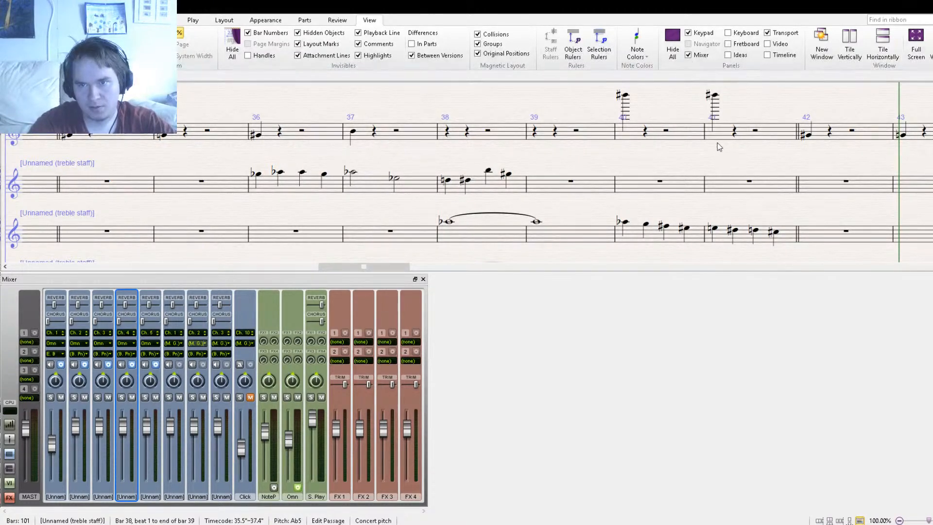
pyautogui.moveTo(460, 265); pyautogui.dragTo(492, 182)
pyautogui.click(760, 167)
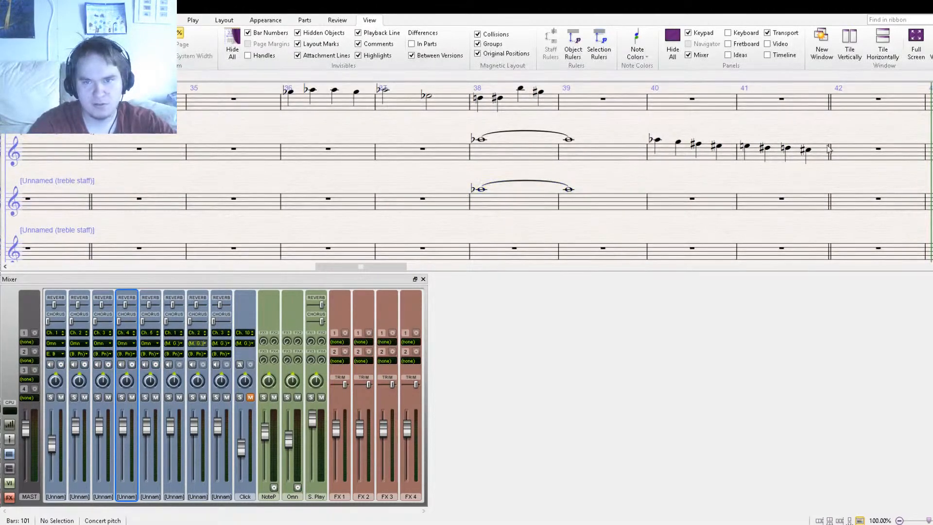
pyautogui.press('[')
pyautogui.press('[')
pyautogui.press('[')
pyautogui.press('[')
pyautogui.press('[')
pyautogui.press('[')
pyautogui.press('[')
pyautogui.press('[')
pyautogui.press('[')
pyautogui.press('[')
pyautogui.press('[')
pyautogui.press('[')
pyautogui.press('[')
pyautogui.press('space')
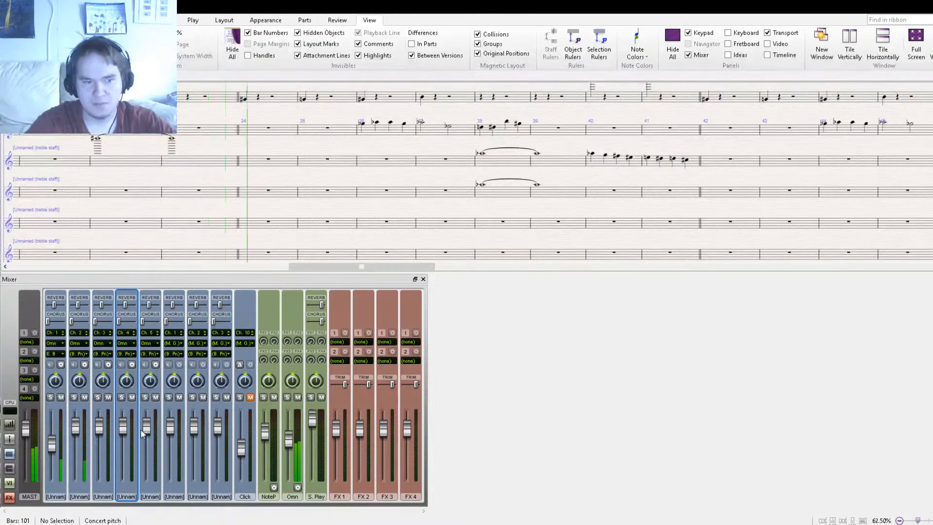
pyautogui.moveTo(145, 428); pyautogui.dragTo(145, 436)
pyautogui.click(127, 438)
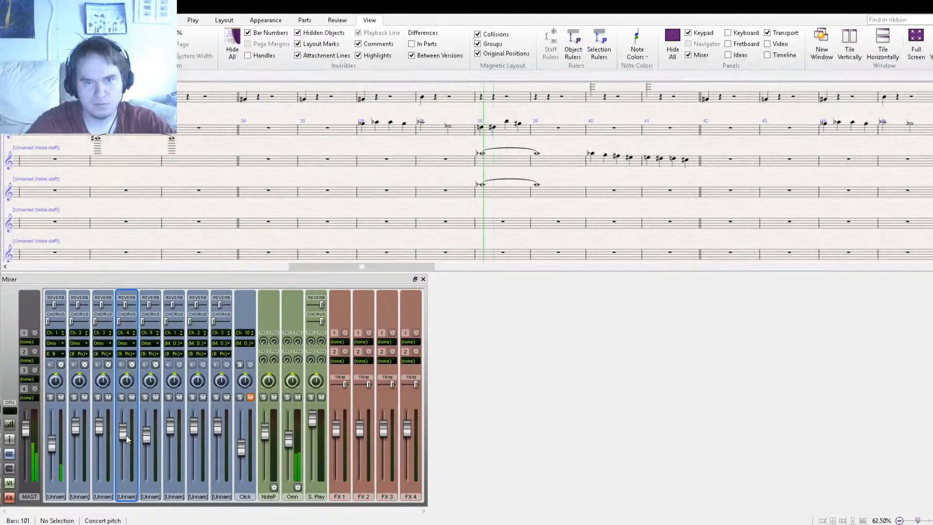
# - Keep listening to the score through bar 55 and stop playback
pyautogui.moveTo(617, 218); pyautogui.dragTo(363, 250)
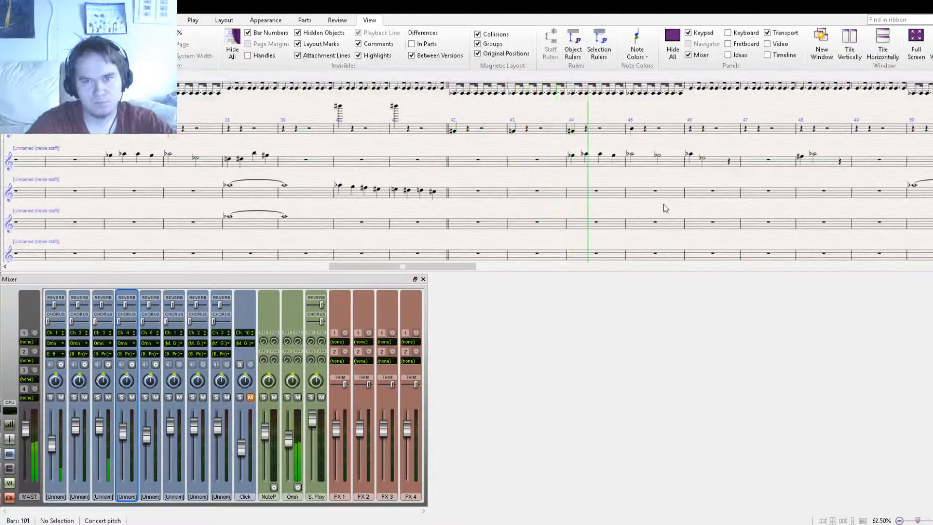
pyautogui.moveTo(670, 207); pyautogui.dragTo(418, 208)
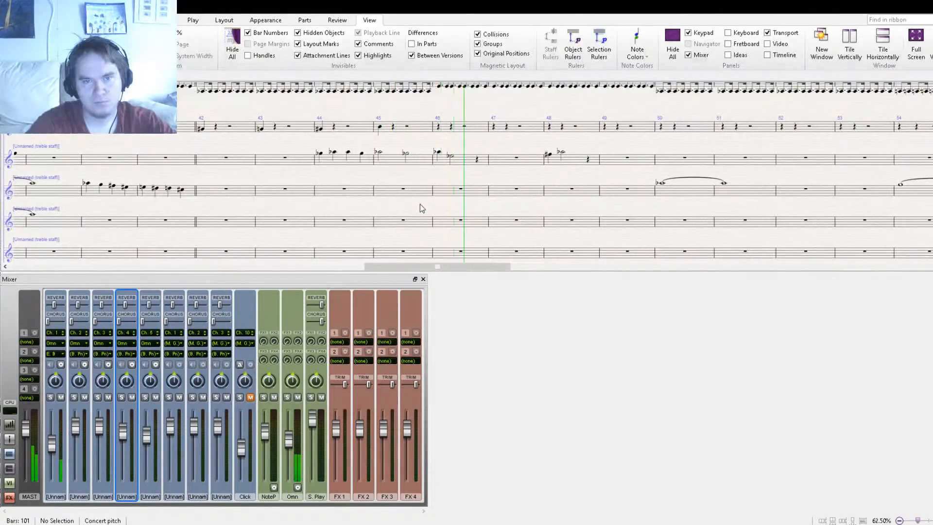
pyautogui.moveTo(623, 209); pyautogui.dragTo(459, 239)
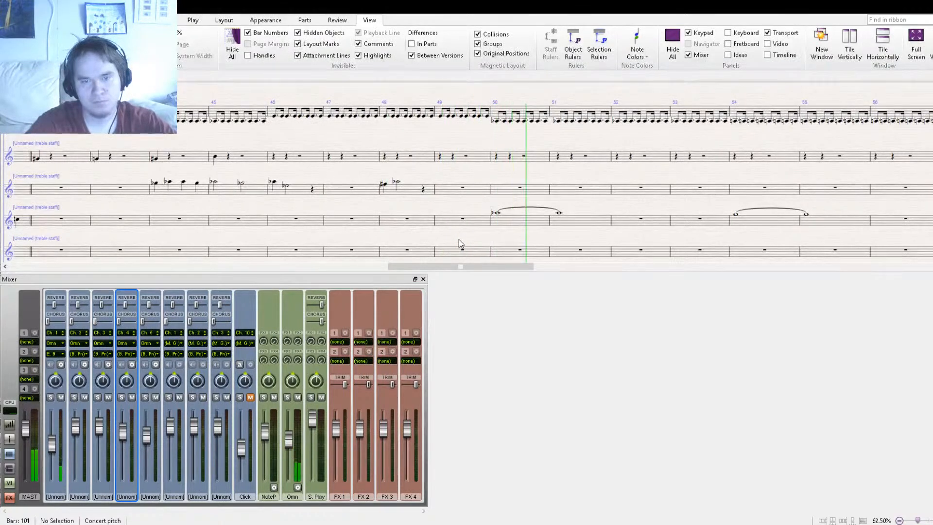
pyautogui.moveTo(664, 234); pyautogui.dragTo(493, 223)
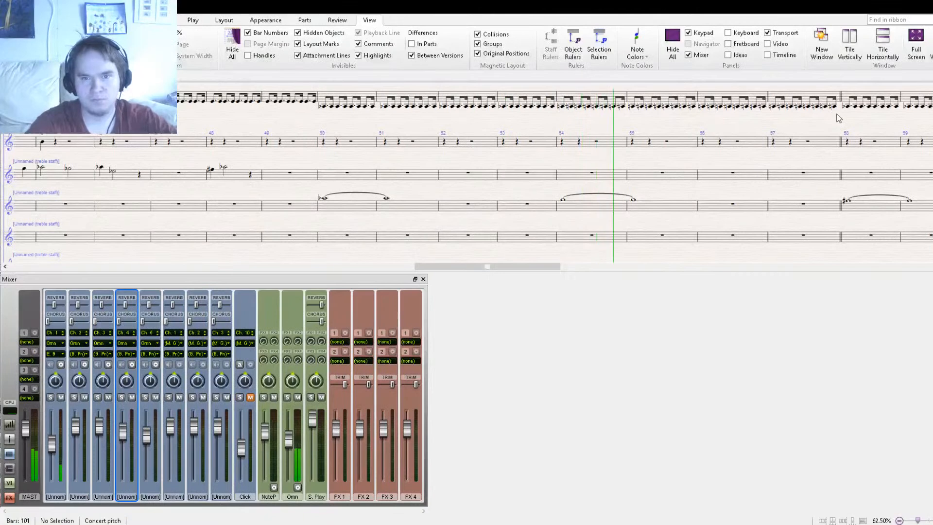
pyautogui.press('space')
# - Copy the fourth staff's tied whole notes in bars 50 and 51 to bars 50–53 of the sixth staff, tied throughout
pyautogui.click(285, 226)
pyautogui.keyDown('shift'); pyautogui.click(345, 226); pyautogui.keyUp('shift')
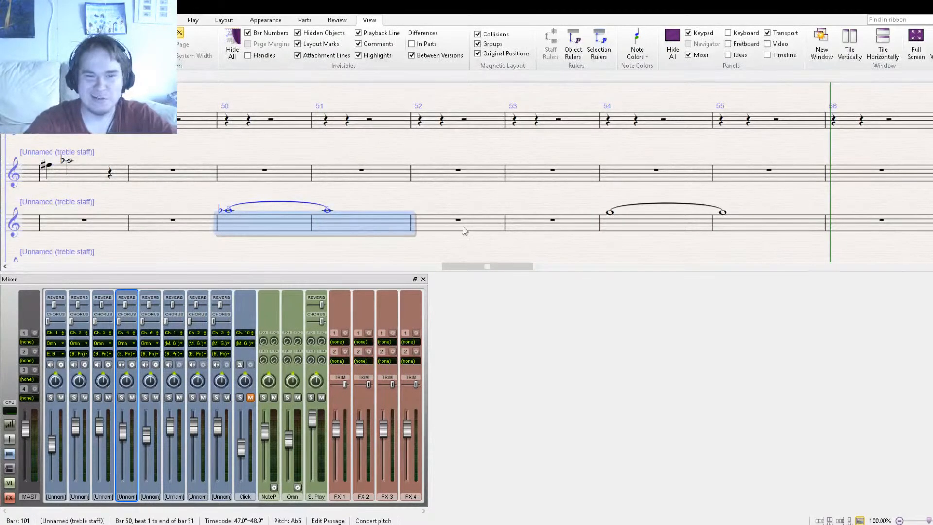
pyautogui.moveTo(340, 257); pyautogui.dragTo(370, 152)
pyautogui.keyDown('alt'); pyautogui.click(324, 223); pyautogui.keyUp('alt')
pyautogui.keyDown('alt'); pyautogui.click(439, 230); pyautogui.keyUp('alt')
pyautogui.press('Escape')
pyautogui.click(373, 221)
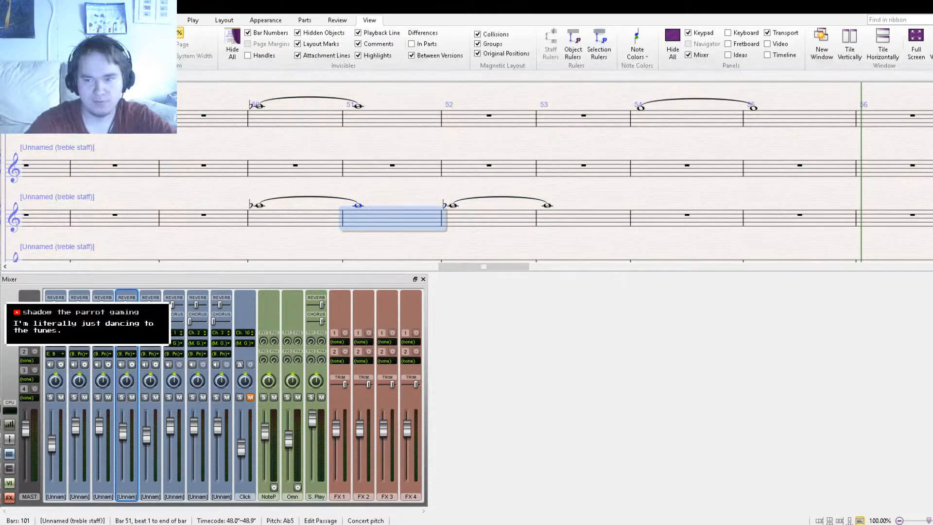
pyautogui.press('Return')
# - Copy the fourth staff's tied whole notes in bars 54 and 55 to the sixth staff and extend them tied through bar 57
pyautogui.moveTo(611, 241); pyautogui.dragTo(387, 222)
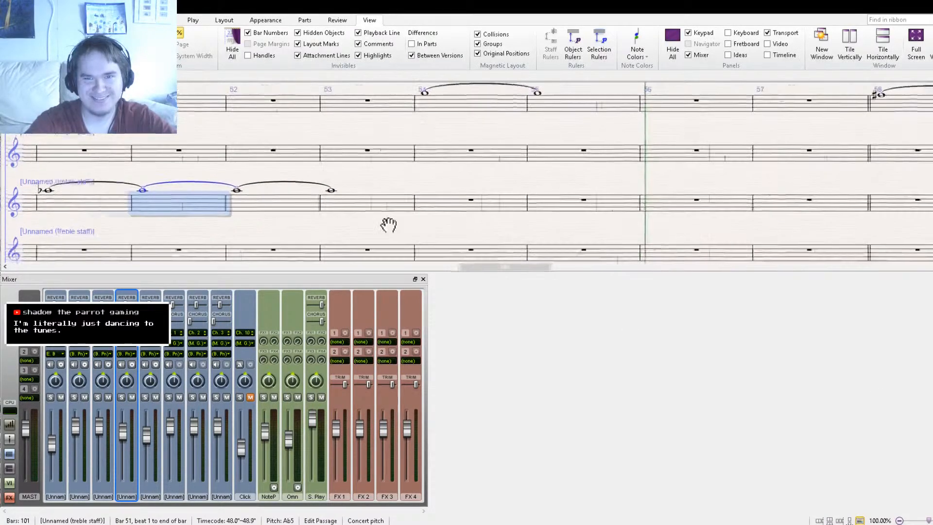
pyautogui.click(434, 108)
pyautogui.keyDown('shift'); pyautogui.click(553, 105); pyautogui.keyUp('shift')
pyautogui.keyDown('alt'); pyautogui.click(455, 215); pyautogui.keyUp('alt')
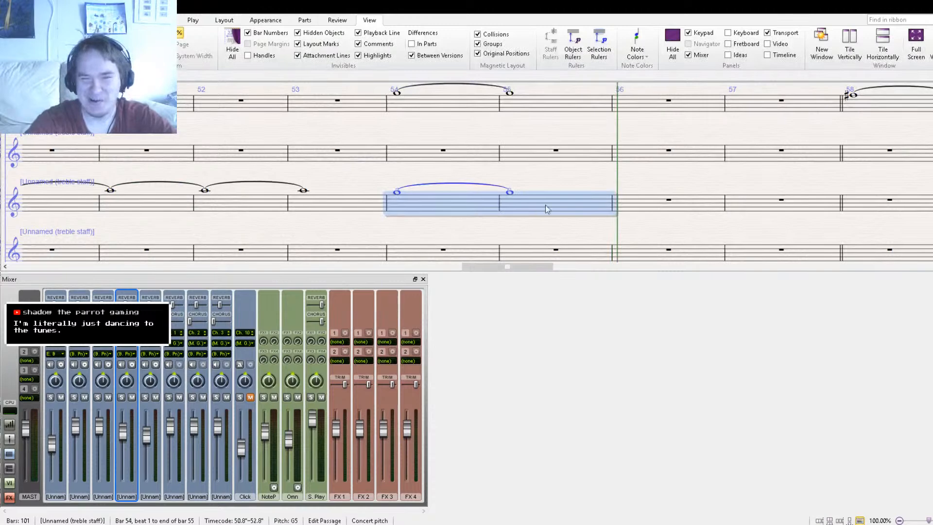
pyautogui.press('Escape')
pyautogui.click(565, 204)
pyautogui.hotkey('ctrl', 'v')
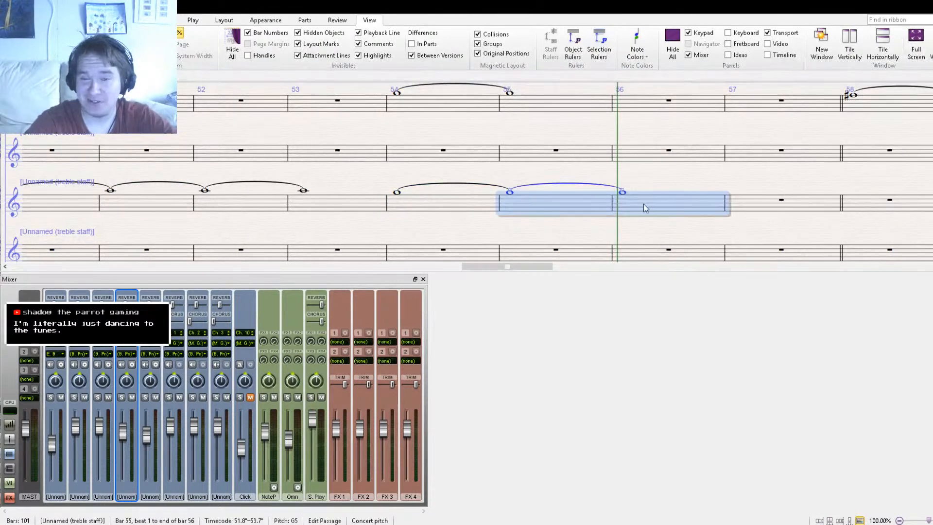
pyautogui.press('Escape')
pyautogui.moveTo(665, 232); pyautogui.dragTo(251, 249)
pyautogui.click(562, 204)
pyautogui.hotkey('ctrl', 'v')
# - Copy the fourth staff's passage in bars 58 to 65 to the same bars of the sixth staff
pyautogui.click(491, 123)
pyautogui.moveTo(638, 147); pyautogui.dragTo(521, 150)
pyautogui.moveTo(726, 143); pyautogui.dragTo(487, 149)
pyautogui.moveTo(735, 170); pyautogui.dragTo(610, 164)
pyautogui.keyDown('shift'); pyautogui.click(745, 130); pyautogui.keyUp('shift')
pyautogui.moveTo(210, 165); pyautogui.dragTo(576, 143)
pyautogui.click(334, 211)
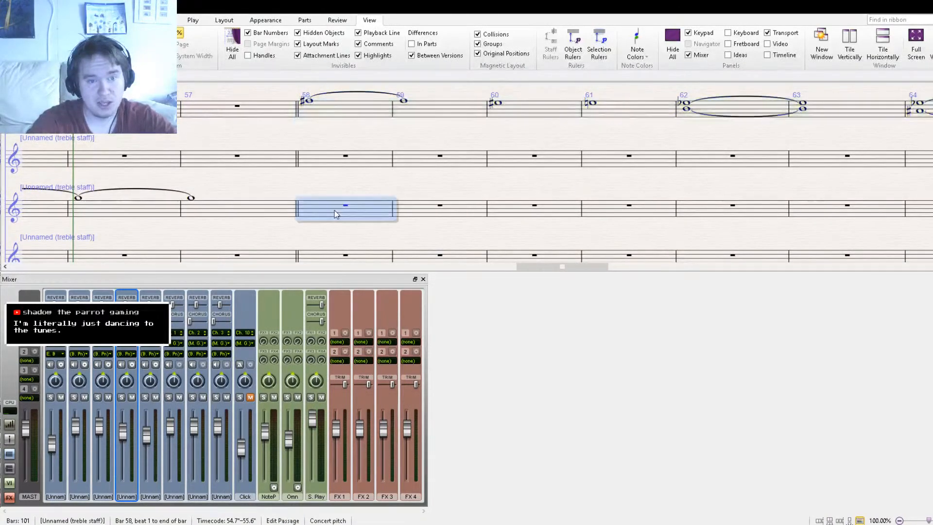
pyautogui.hotkey('ctrl', 'v')
# - Set the sixth staff's playback device to Omn in the Mixer
pyautogui.moveTo(200, 175); pyautogui.dragTo(808, 190)
pyautogui.moveTo(242, 162); pyautogui.dragTo(509, 151)
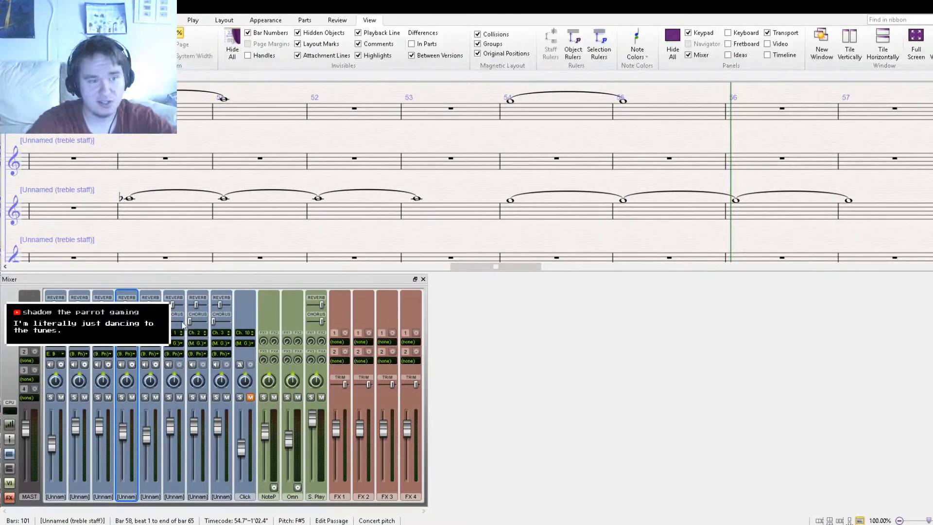
pyautogui.moveTo(240, 127); pyautogui.dragTo(352, 152)
pyautogui.click(178, 351)
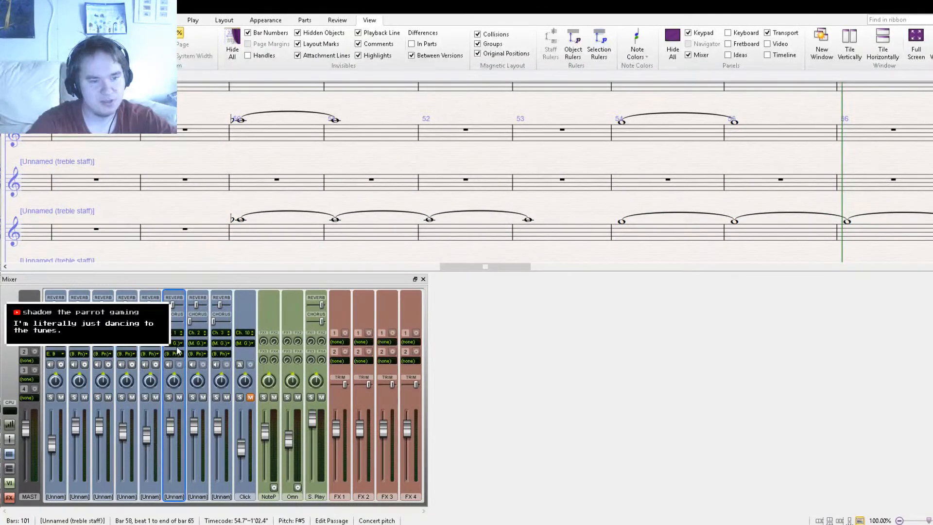
pyautogui.click(204, 397)
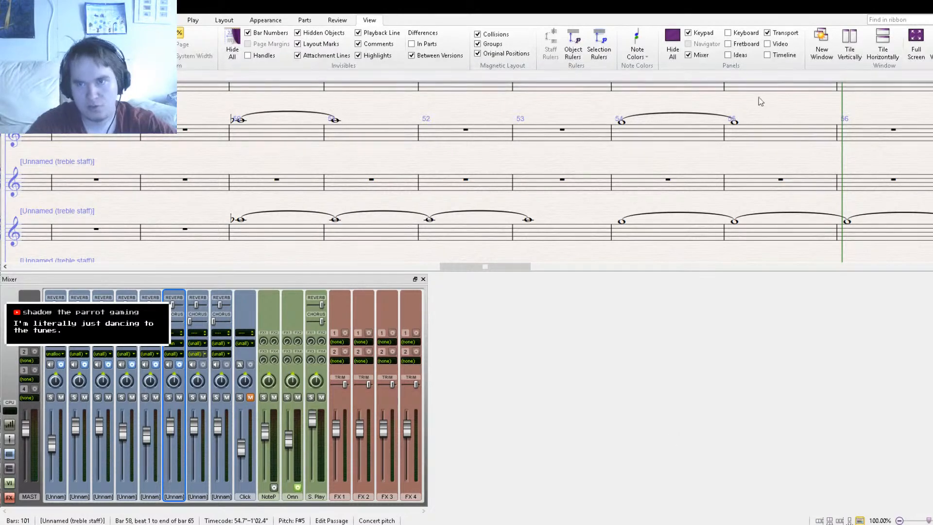
pyautogui.moveTo(610, 145); pyautogui.dragTo(616, 143)
# - Play the score from bar 48 to hear the sixth staff's tied notes
pyautogui.press('Escape')
pyautogui.press('[')
pyautogui.press('[')
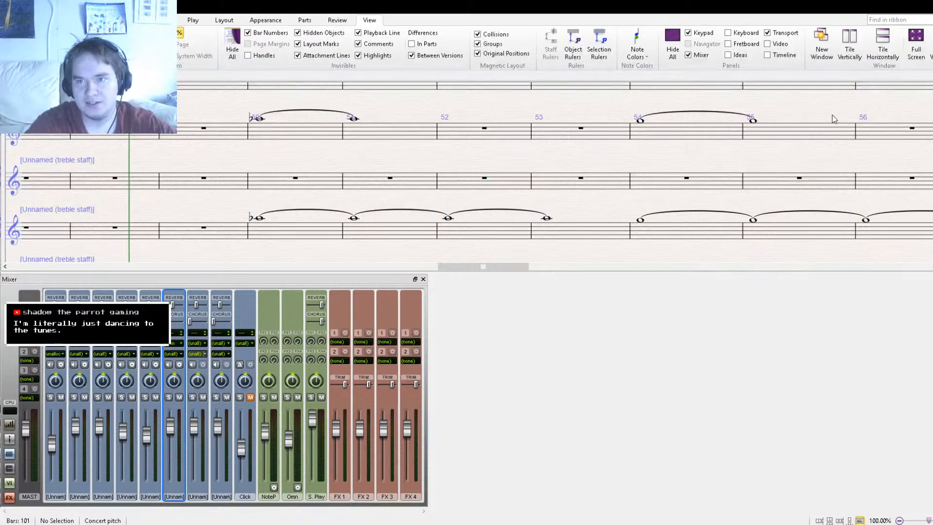
pyautogui.hotkey('ctrl', '-')
pyautogui.press('space')
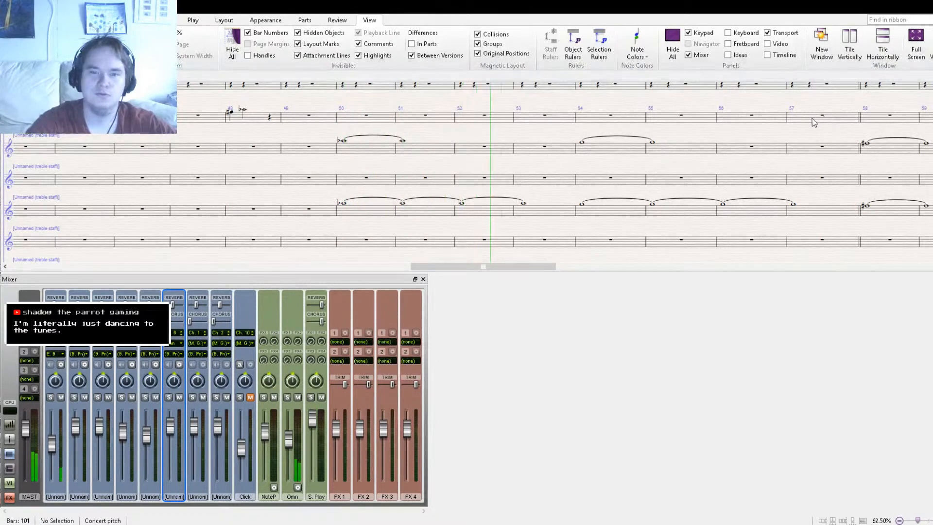
# - Listen to the playback through bar 65 and the repeat from bar 2, and stop it at bar 10
pyautogui.moveTo(754, 166); pyautogui.dragTo(390, 202)
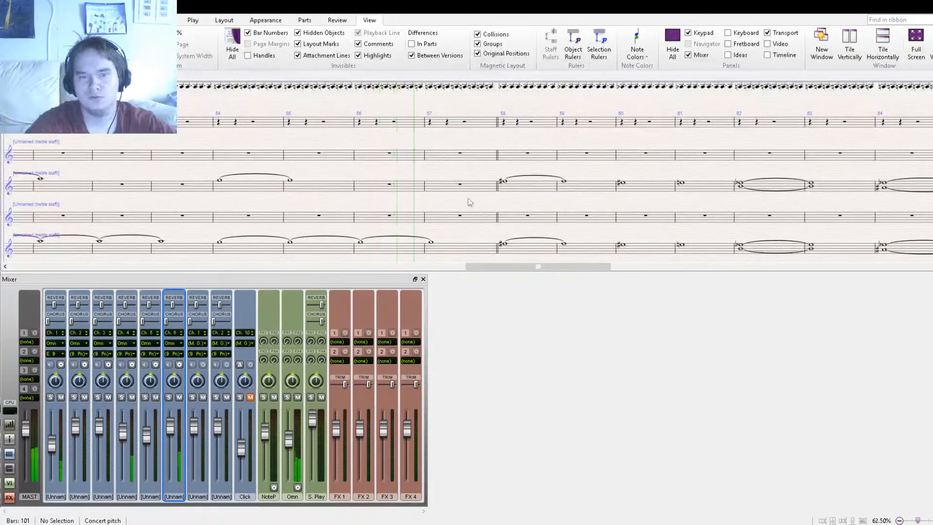
pyautogui.moveTo(627, 198); pyautogui.dragTo(500, 170)
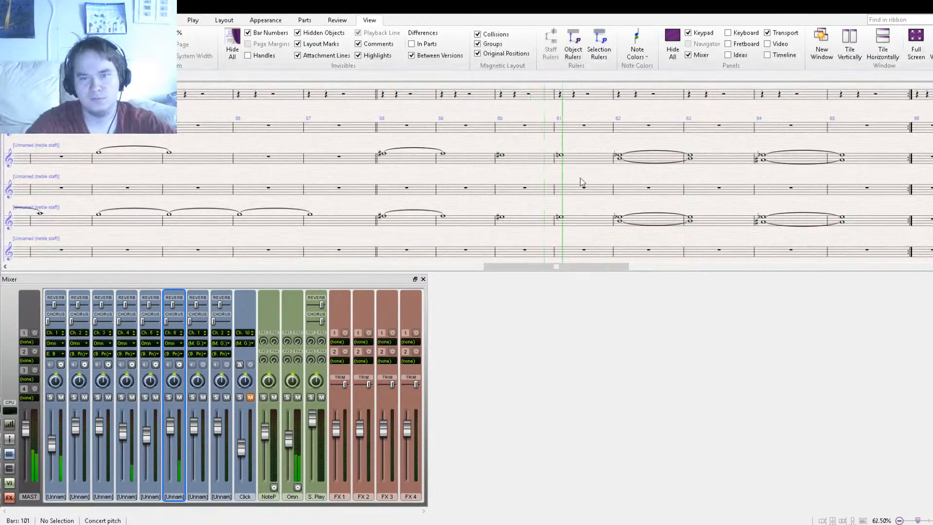
pyautogui.moveTo(724, 178); pyautogui.dragTo(612, 186)
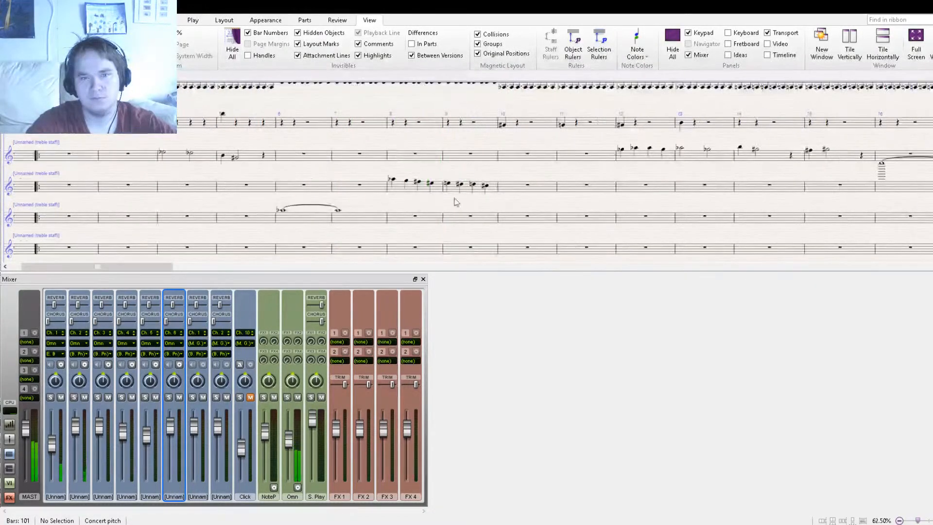
pyautogui.moveTo(300, 143); pyautogui.dragTo(528, 214)
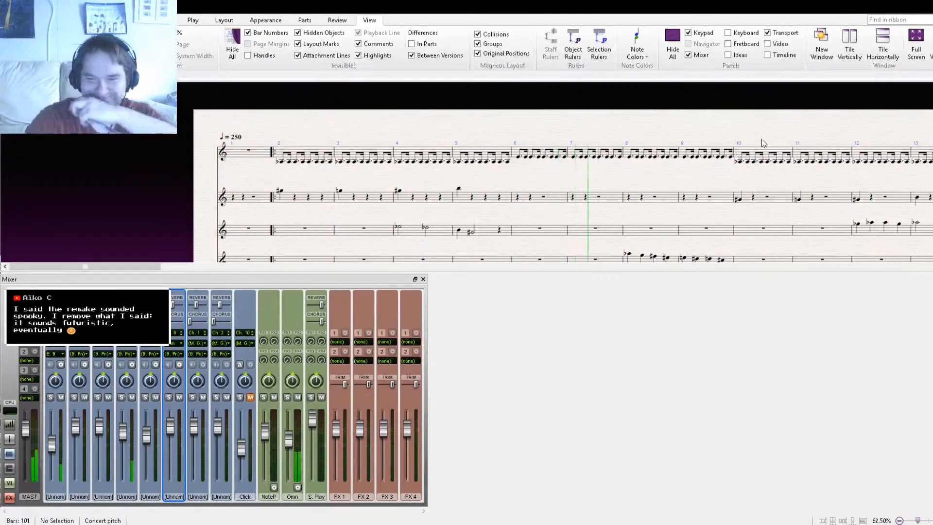
pyautogui.press('space')
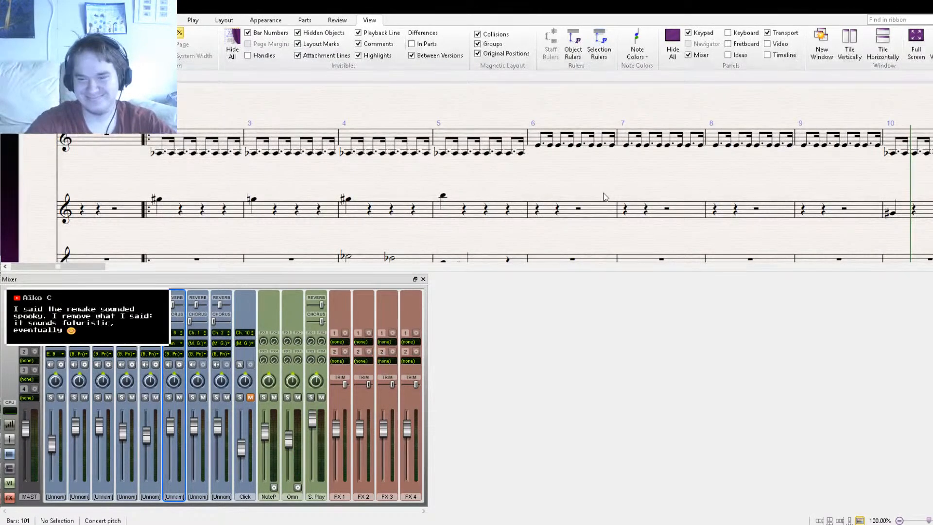
# - Set the seventh staff's playback device to Omn in the Mixer
pyautogui.moveTo(407, 185); pyautogui.dragTo(451, 78)
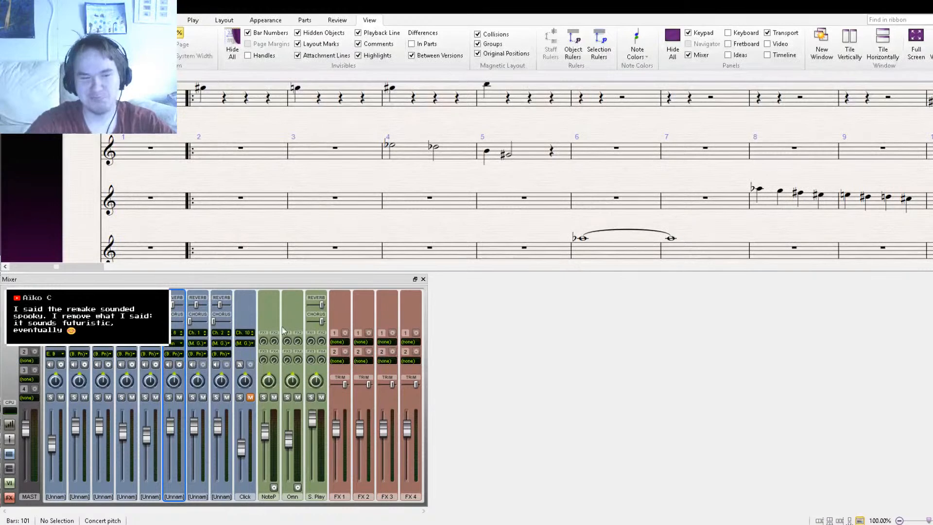
pyautogui.moveTo(313, 250); pyautogui.dragTo(322, 158)
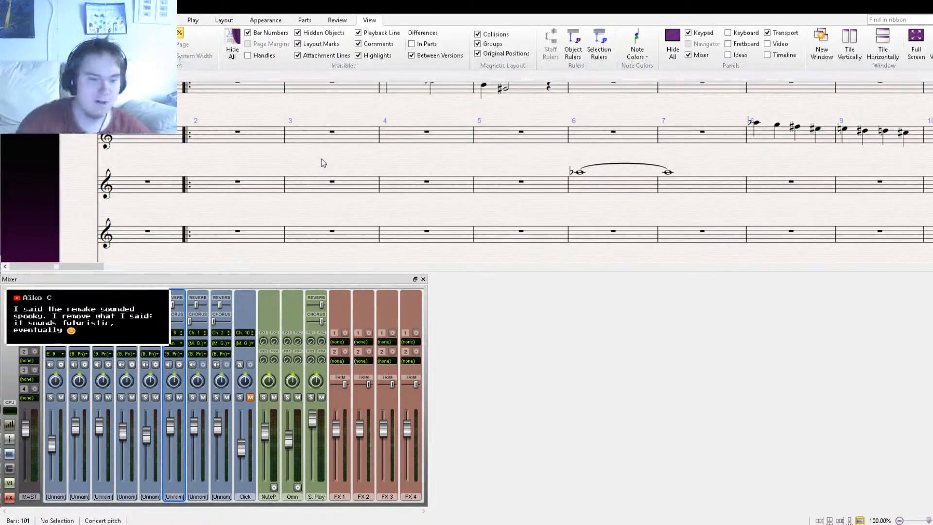
pyautogui.click(200, 345)
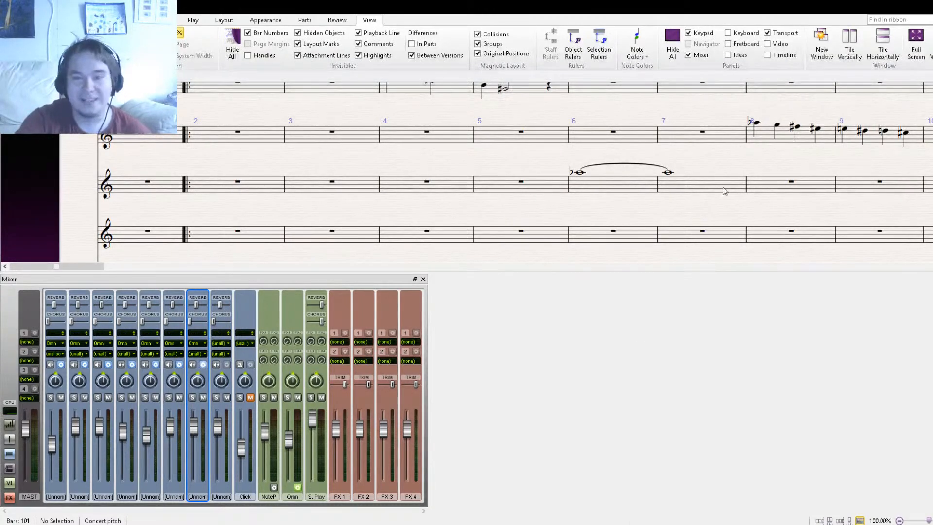
# - Copy the fifth staff's tied whole note from bar 6 to bar 2 of the sixth staff and lower it to D4
pyautogui.moveTo(284, 188); pyautogui.dragTo(306, 223)
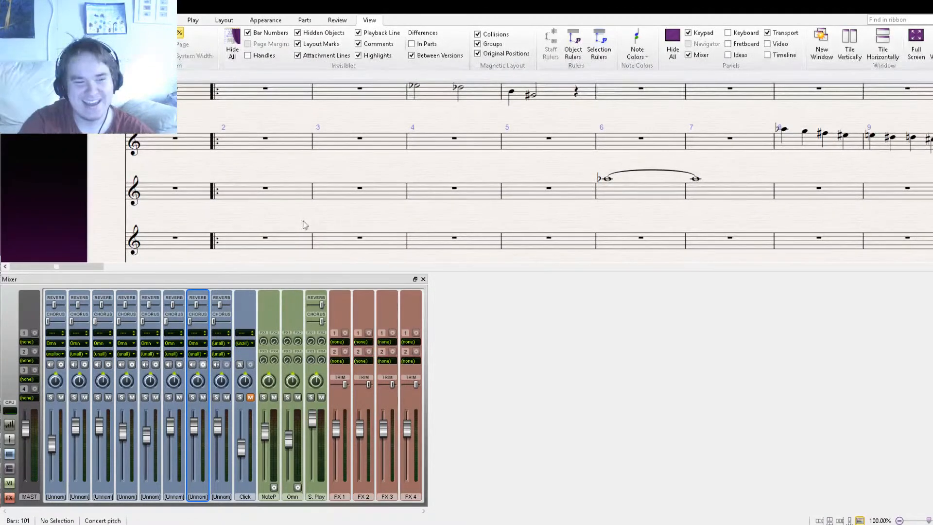
pyautogui.click(608, 180)
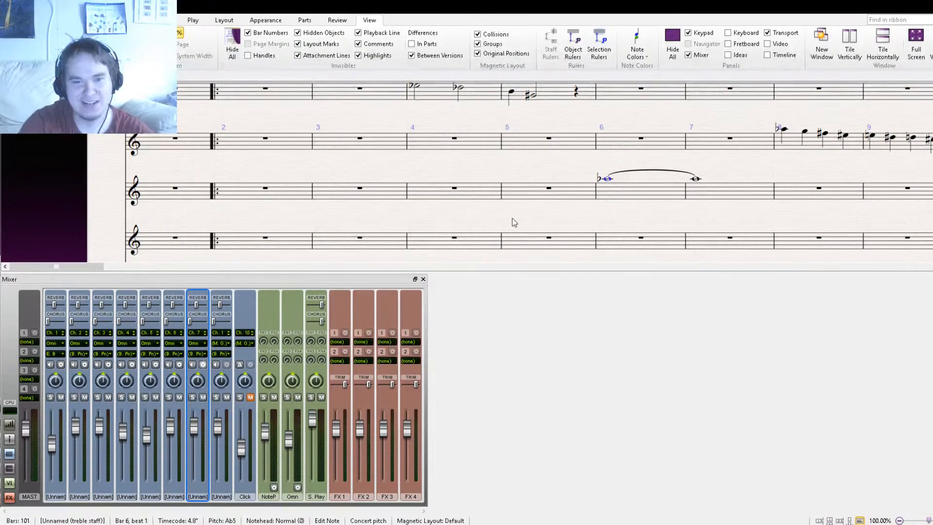
pyautogui.moveTo(513, 222); pyautogui.dragTo(572, 171)
pyautogui.keyDown('alt'); pyautogui.click(327, 191); pyautogui.keyUp('alt')
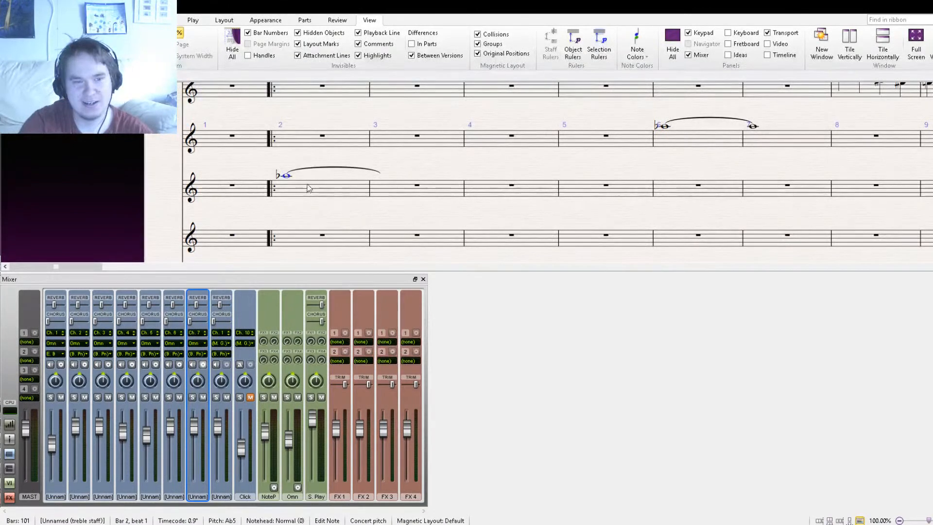
pyautogui.moveTo(287, 175); pyautogui.dragTo(290, 199)
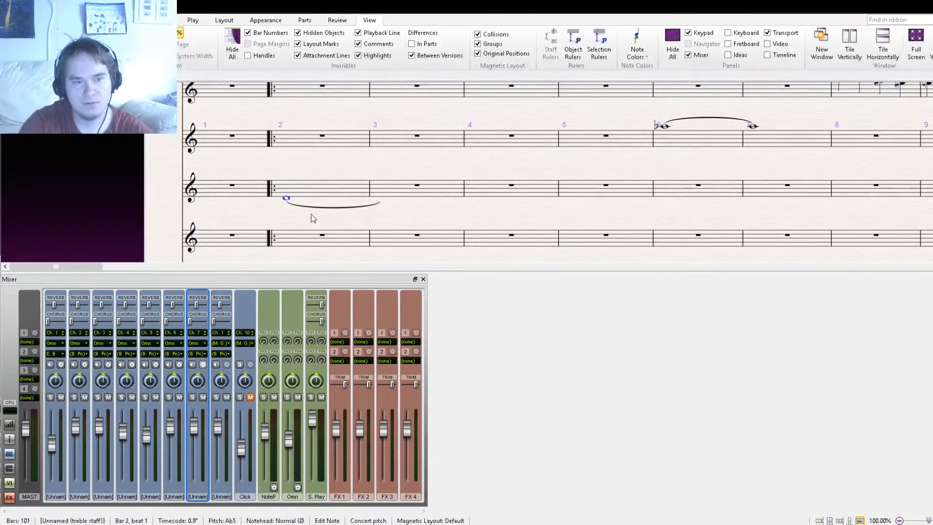
# - Copy the tied D4 whole note to bar 2 of the seventh staff
pyautogui.scroll(-1, 311, 215)
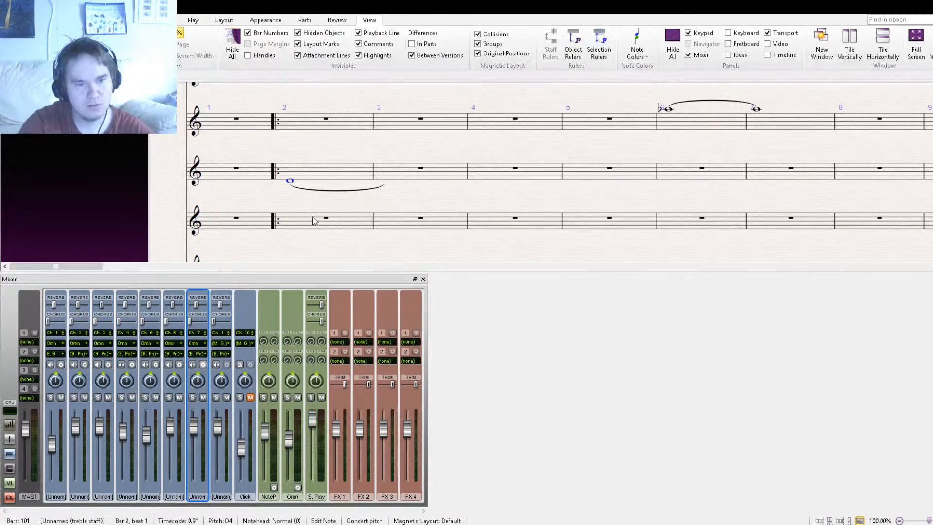
pyautogui.click(311, 231)
pyautogui.hotkey('ctrl', 'v')
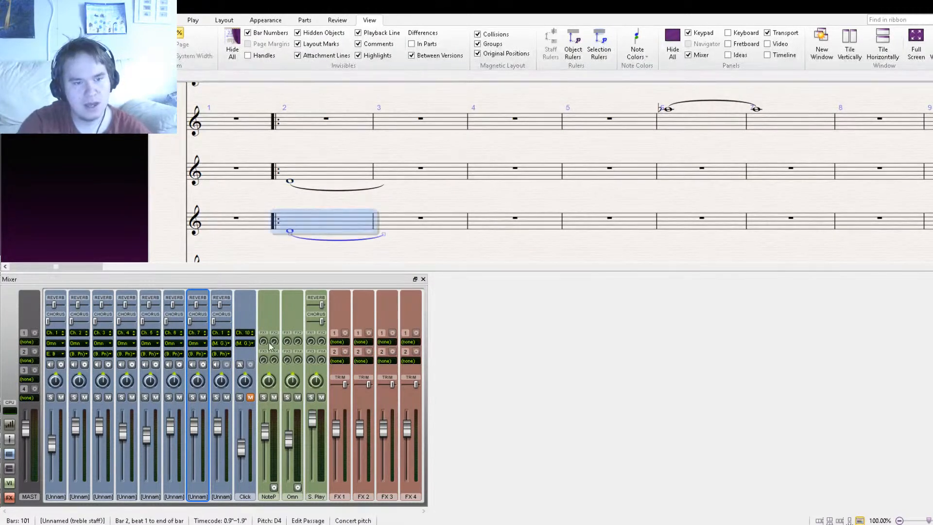
# - Set the eighth staff's playback device to Omn and clear the D4 whole note from bar 2 of the sixth staff
pyautogui.click(232, 346)
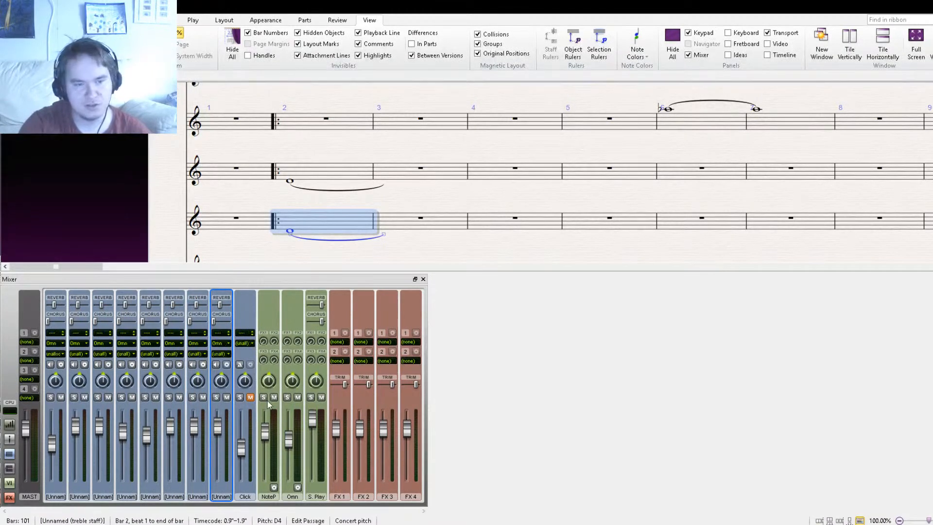
pyautogui.click(290, 231)
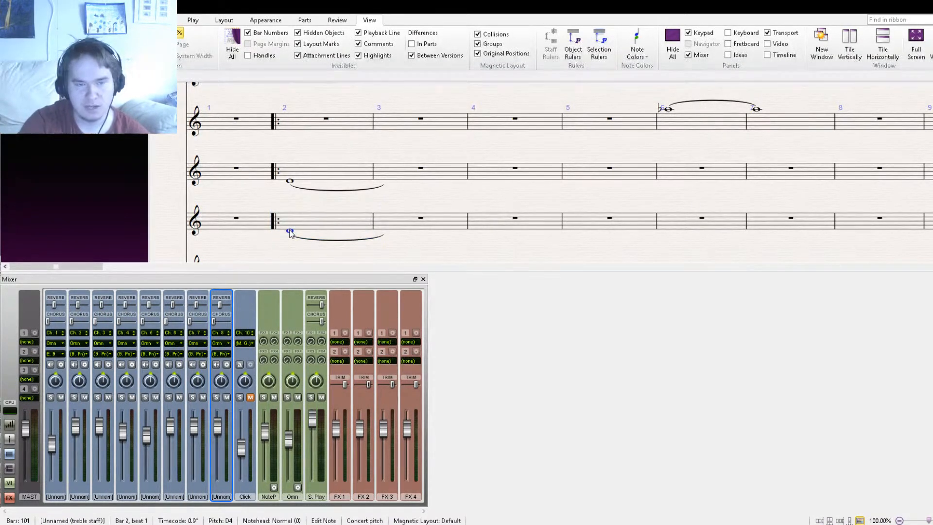
pyautogui.click(325, 170)
pyautogui.press('Delete')
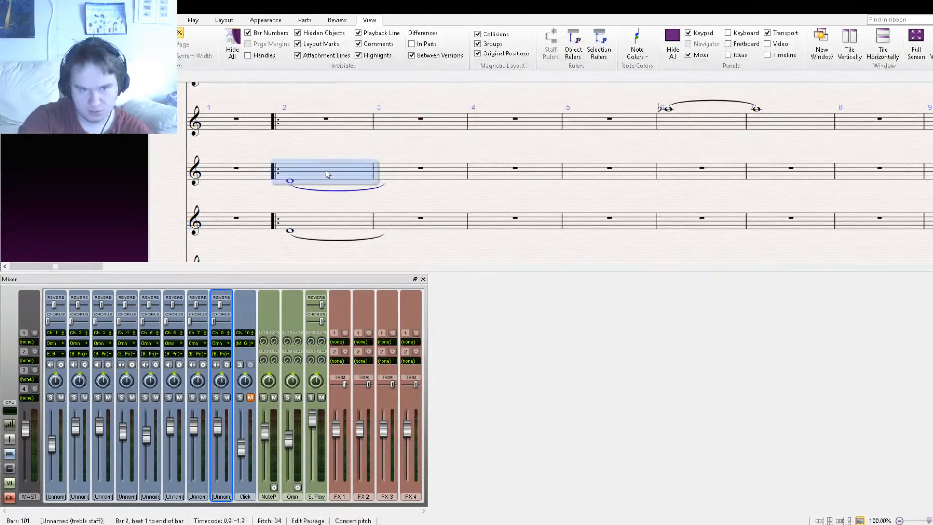
# - Copy the seventh staff's tied D4 whole note from bar 2 into bars 3, 4 and 5
pyautogui.click(332, 220)
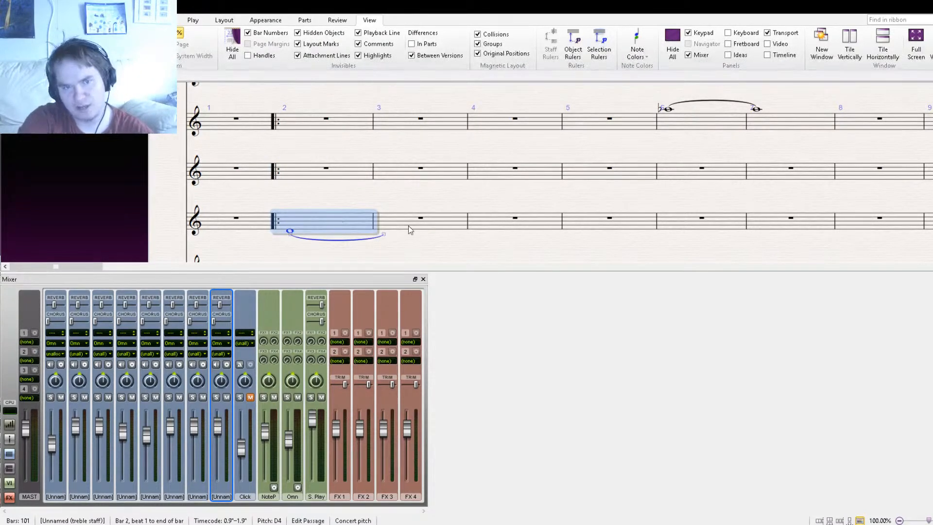
pyautogui.click(409, 227)
pyautogui.hotkey('ctrl', 'v')
pyautogui.click(515, 221)
pyautogui.hotkey('ctrl', 'v')
pyautogui.click(588, 223)
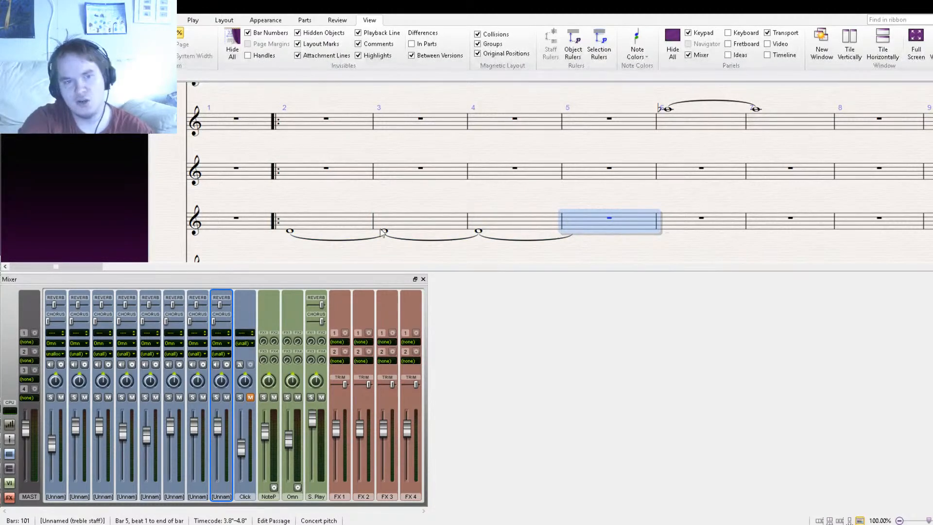
pyautogui.hotkey('ctrl', 'v')
# - Copy the seventh staff's tied D4 notes in bars 2 to 5 into bars 6 to 9
pyautogui.click(336, 224)
pyautogui.keyDown('shift'); pyautogui.click(630, 227); pyautogui.keyUp('shift')
pyautogui.moveTo(694, 200); pyautogui.dragTo(425, 200)
pyautogui.click(433, 224)
pyautogui.hotkey('ctrl', 'v')
# - Paste the four bars of tied D4 notes into bars 10 to 13 and 14 to 17 of the seventh staff
pyautogui.moveTo(453, 233); pyautogui.dragTo(285, 194)
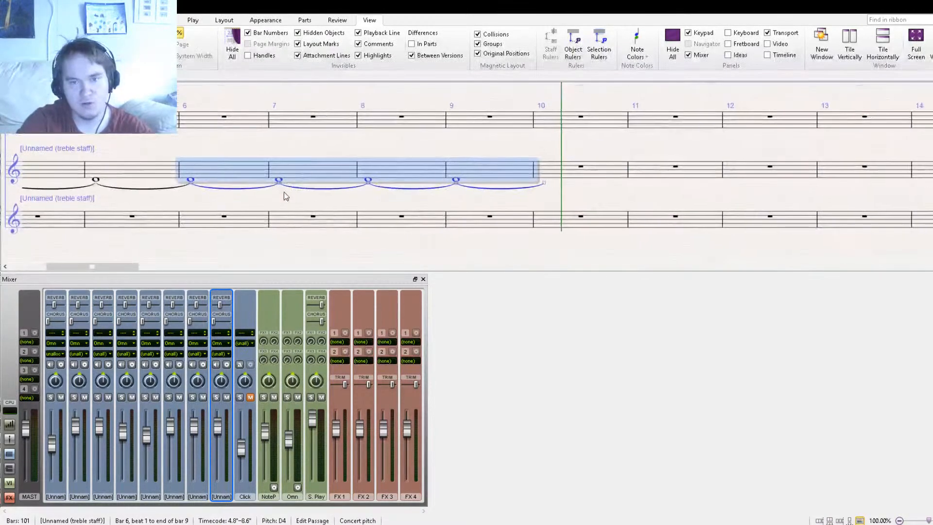
pyautogui.click(575, 169)
pyautogui.hotkey('ctrl', 'v')
pyautogui.moveTo(683, 146); pyautogui.dragTo(320, 160)
pyautogui.click(564, 185)
pyautogui.hotkey('ctrl', 'v')
# - Select bars 2 to 17 of the seventh staff and repeat them into bars 18 to 33
pyautogui.moveTo(804, 169); pyautogui.dragTo(447, 165)
pyautogui.moveTo(107, 163); pyautogui.dragTo(527, 165)
pyautogui.moveTo(238, 163); pyautogui.dragTo(603, 176)
pyautogui.moveTo(84, 185); pyautogui.dragTo(330, 169)
pyautogui.moveTo(214, 158); pyautogui.dragTo(383, 159)
pyautogui.keyDown('shift'); pyautogui.click(248, 189); pyautogui.keyUp('shift')
pyautogui.moveTo(367, 216); pyautogui.dragTo(14, 226)
pyautogui.moveTo(410, 220); pyautogui.dragTo(10, 197)
pyautogui.moveTo(574, 205); pyautogui.dragTo(272, 196)
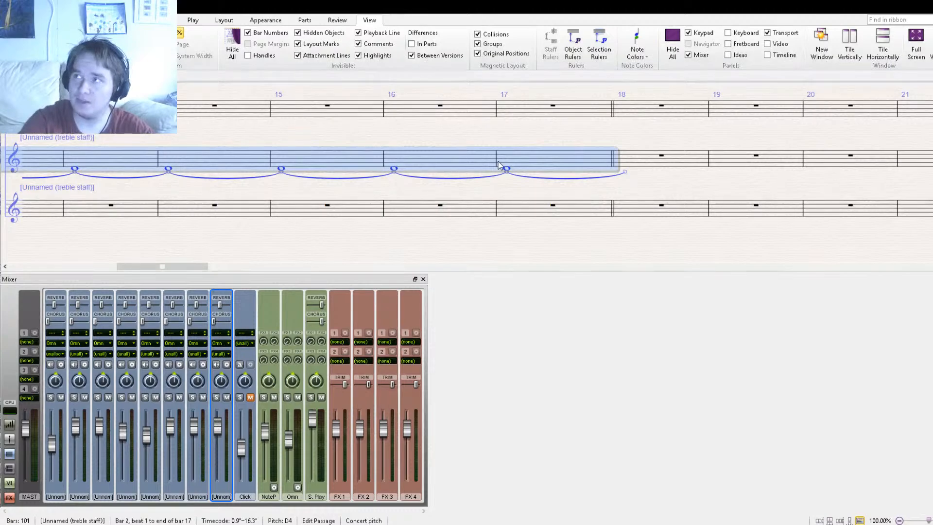
pyautogui.press('r')
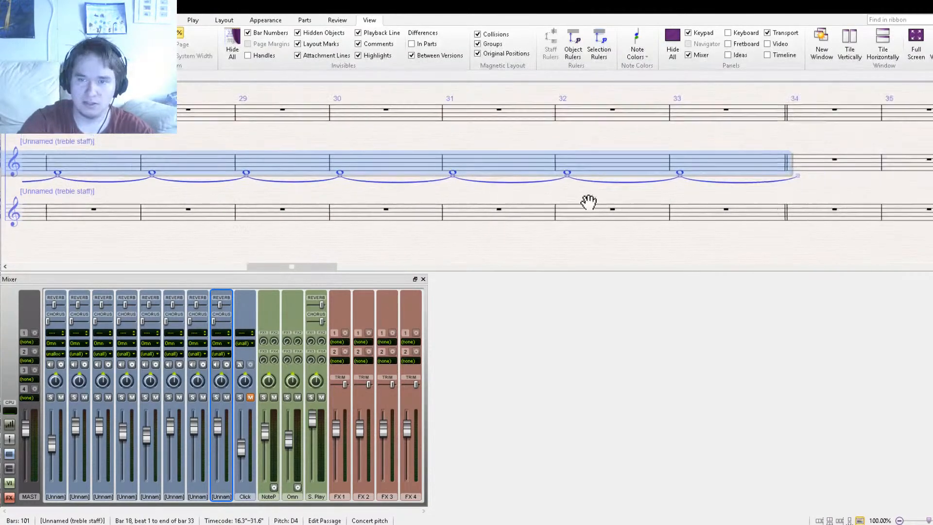
# - Copy the sixteen bars of tied D4 notes into bars 34 to 49 of the seventh staff
pyautogui.moveTo(649, 214); pyautogui.dragTo(443, 227)
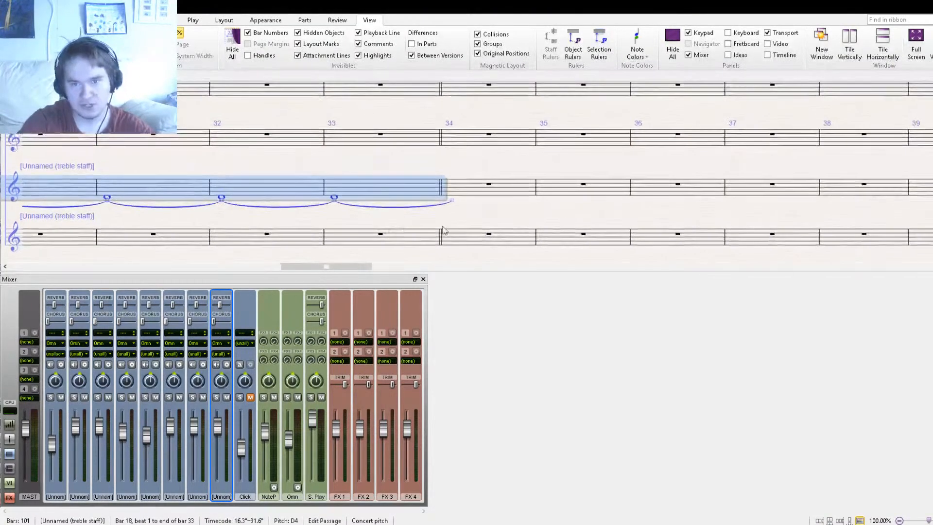
pyautogui.hotkey('ctrl', '-')
pyautogui.hotkey('ctrl', '-')
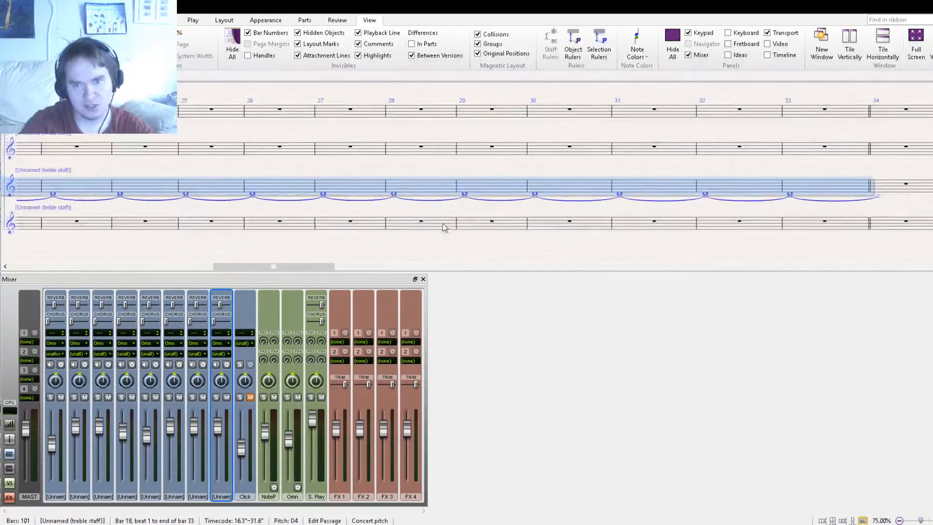
pyautogui.moveTo(683, 204); pyautogui.dragTo(310, 205)
pyautogui.moveTo(564, 211); pyautogui.dragTo(419, 231)
pyautogui.press('Escape')
pyautogui.click(411, 211)
pyautogui.hotkey('ctrl', 'v')
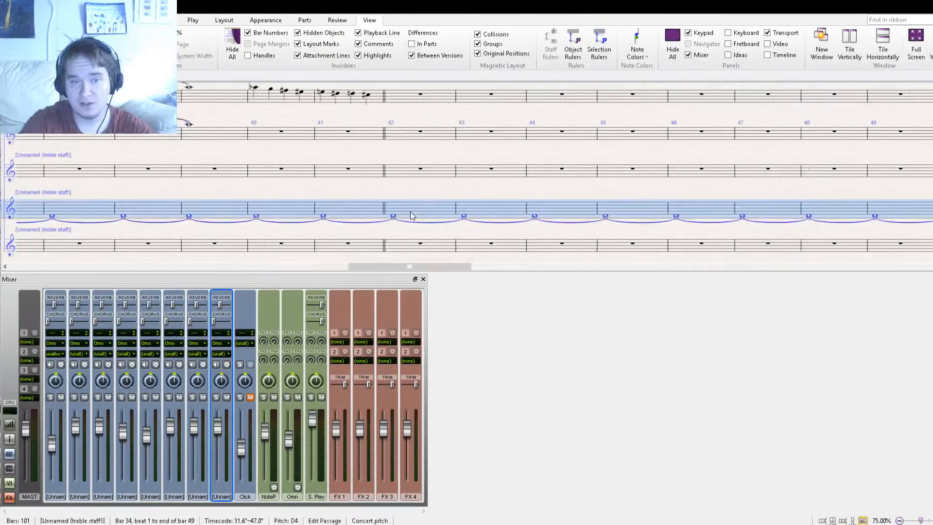
# - Paste the sixteen bars of tied D4 notes into bars 50 to 65 of the seventh staff
pyautogui.moveTo(578, 237); pyautogui.dragTo(273, 242)
pyautogui.moveTo(718, 248); pyautogui.dragTo(465, 242)
pyautogui.press('Escape')
pyautogui.click(421, 223)
pyautogui.hotkey('ctrl', 'v')
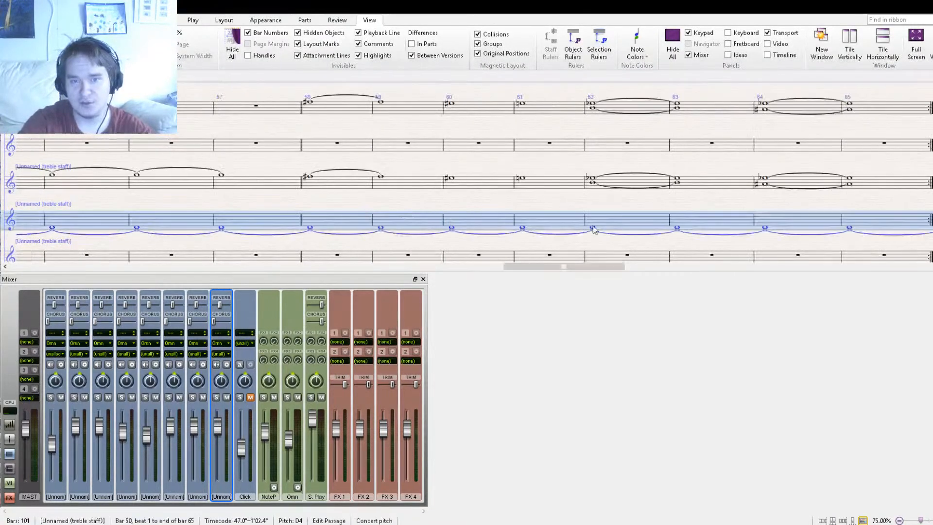
pyautogui.moveTo(656, 251); pyautogui.dragTo(352, 244)
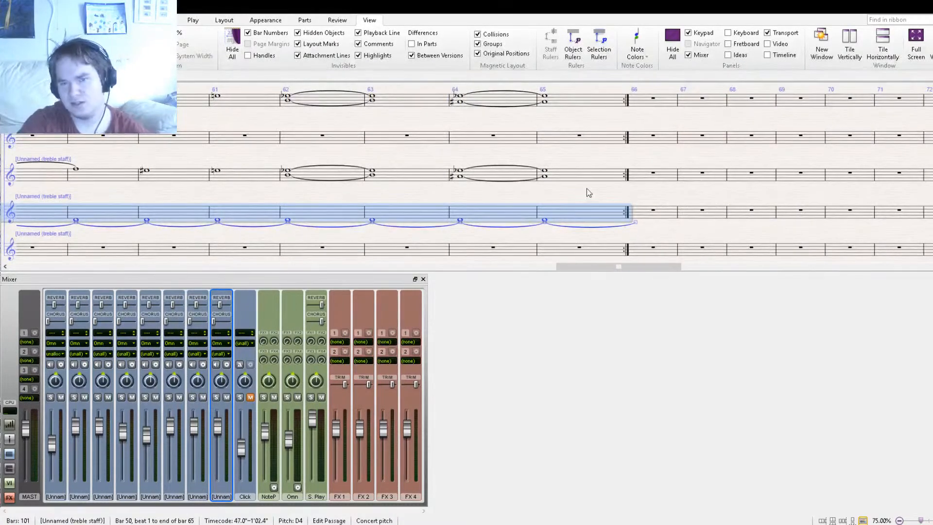
pyautogui.press('Escape')
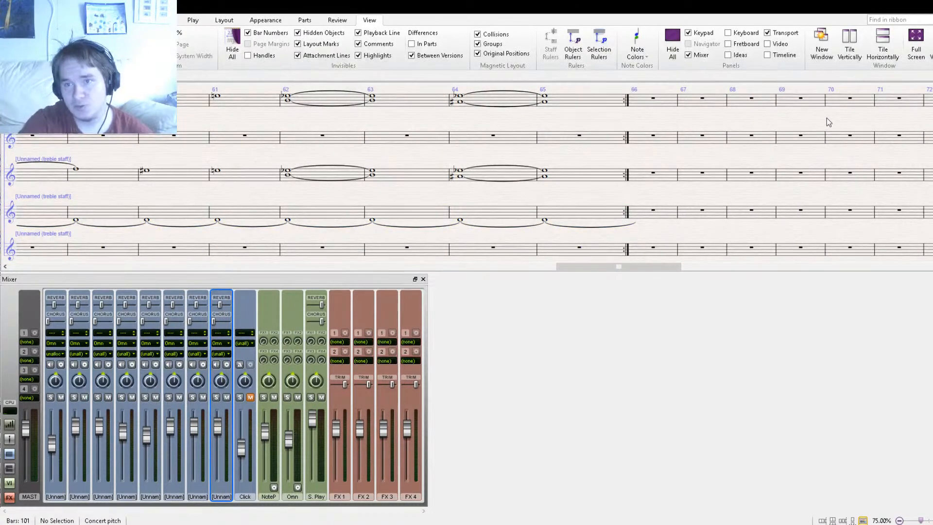
# - Play the opening bars of the score to hear the seventh staff's sustained D4
pyautogui.press('space')
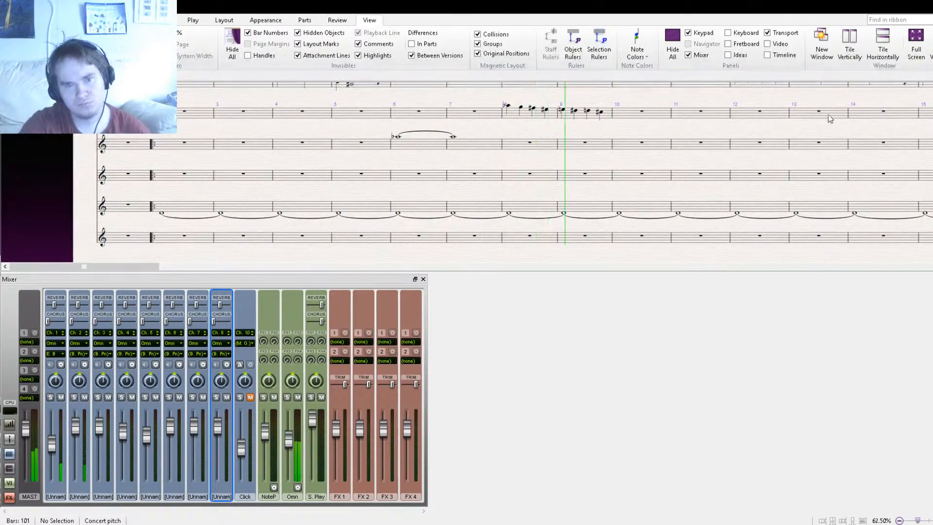
pyautogui.press('space')
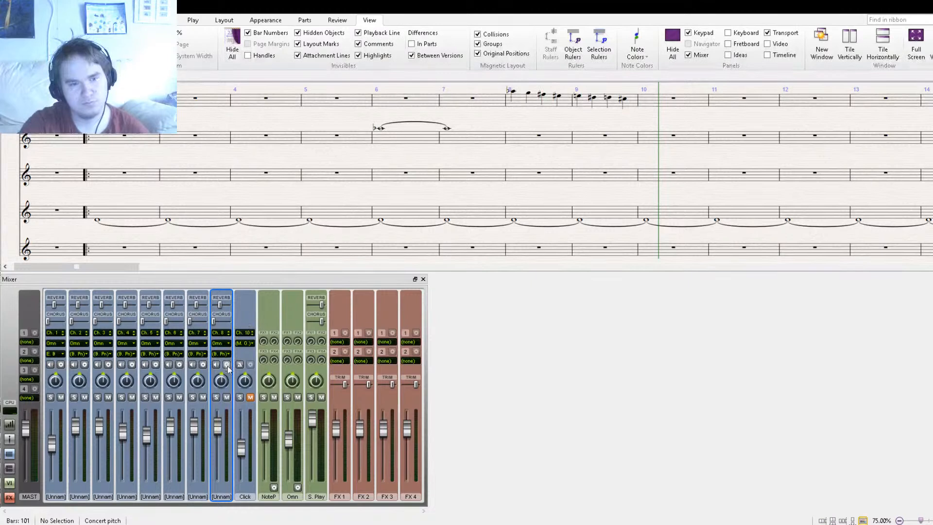
# - Open the seventh staff's instrument settings from the Mixer and replay the score from the beginning
pyautogui.click(204, 365)
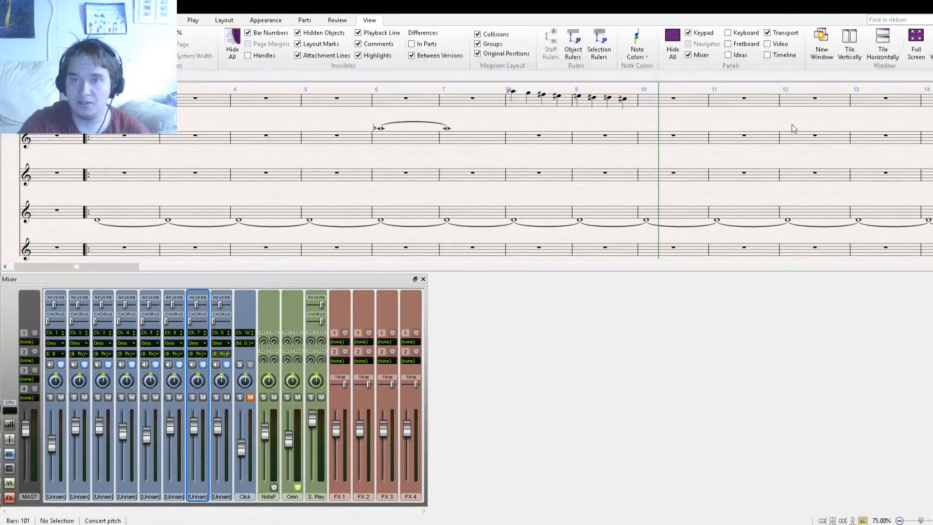
pyautogui.hotkey('ctrl', '[')
pyautogui.hotkey('ctrl', '-')
pyautogui.press('space')
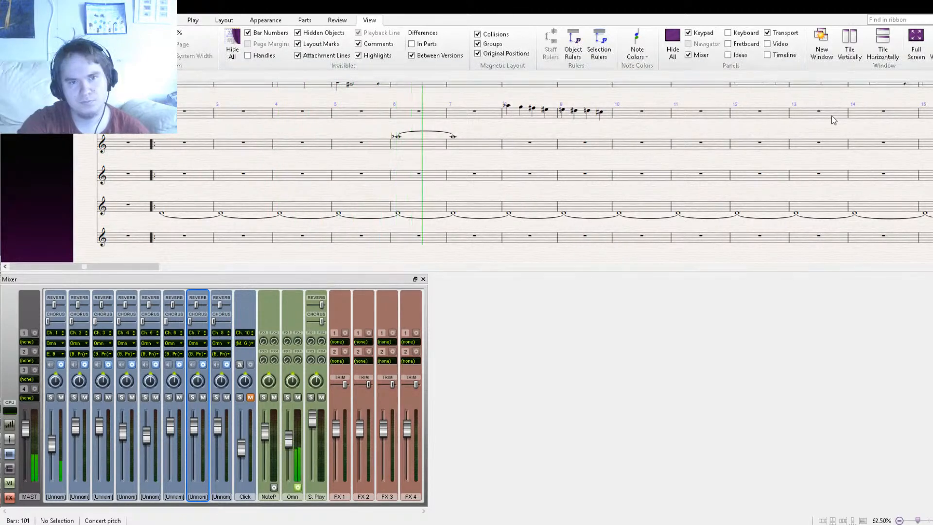
pyautogui.hotkey('ctrl', '+')
# - Open the eighth staff's instrument settings and slightly lower the first staff's volume while playing the score from the beginning
pyautogui.click(226, 369)
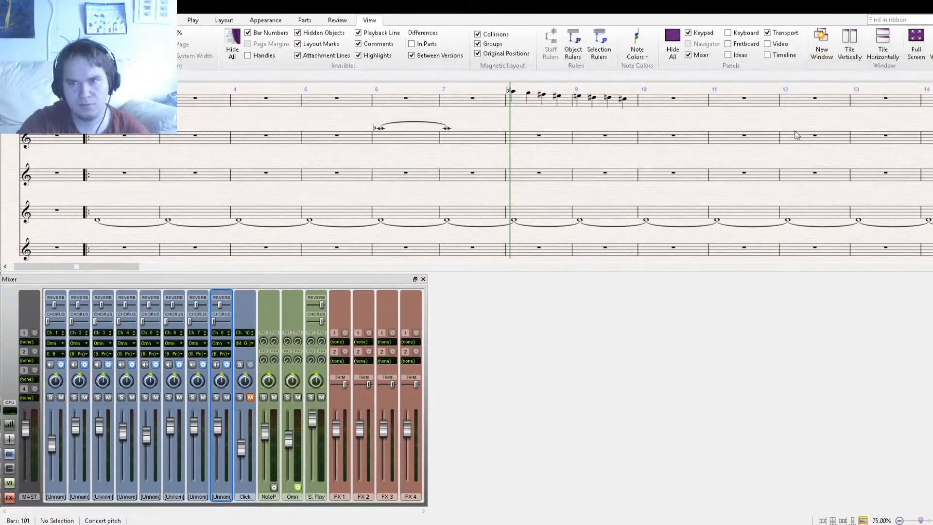
pyautogui.hotkey('ctrl', '[')
pyautogui.press('space')
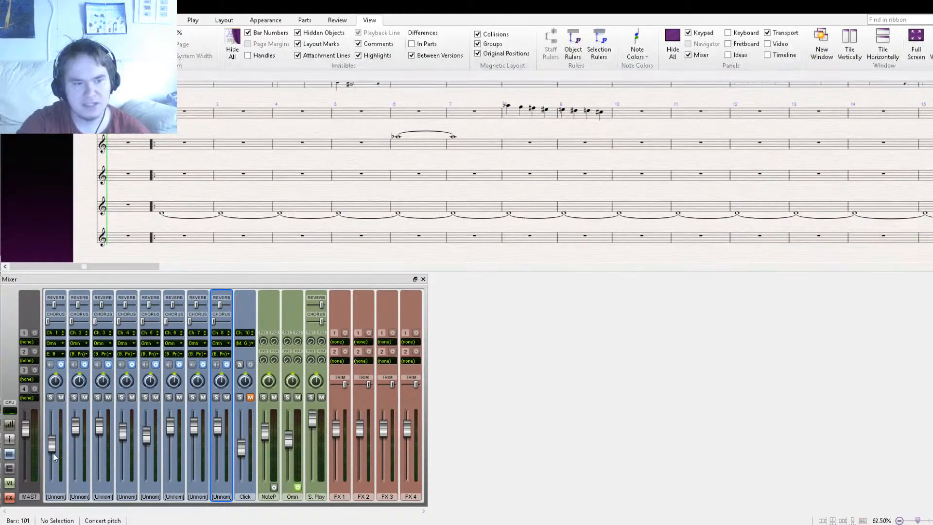
pyautogui.moveTo(52, 452); pyautogui.dragTo(53, 458)
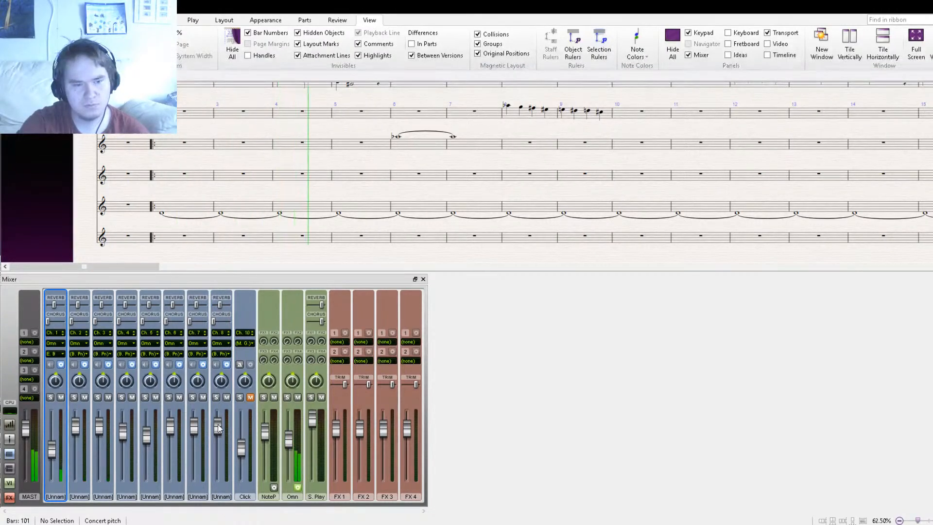
# - Slightly raise the seventh staff's volume and follow the playback through bar 65 to check the balance
pyautogui.moveTo(194, 427); pyautogui.dragTo(198, 424)
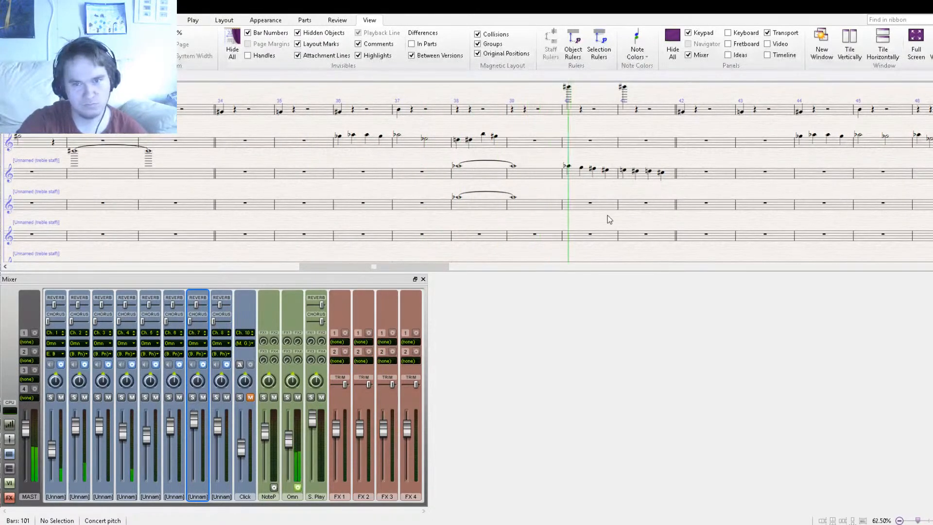
pyautogui.moveTo(628, 218); pyautogui.dragTo(387, 219)
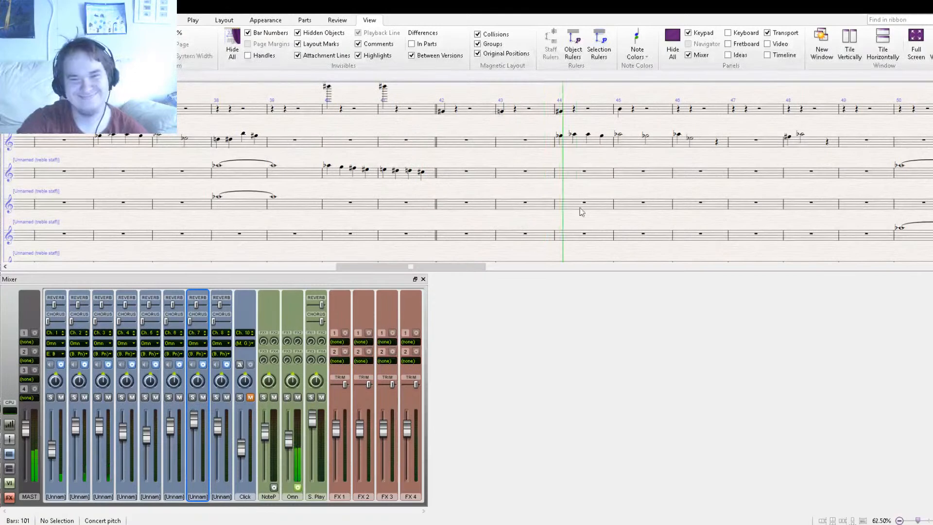
pyautogui.moveTo(643, 214); pyautogui.dragTo(399, 223)
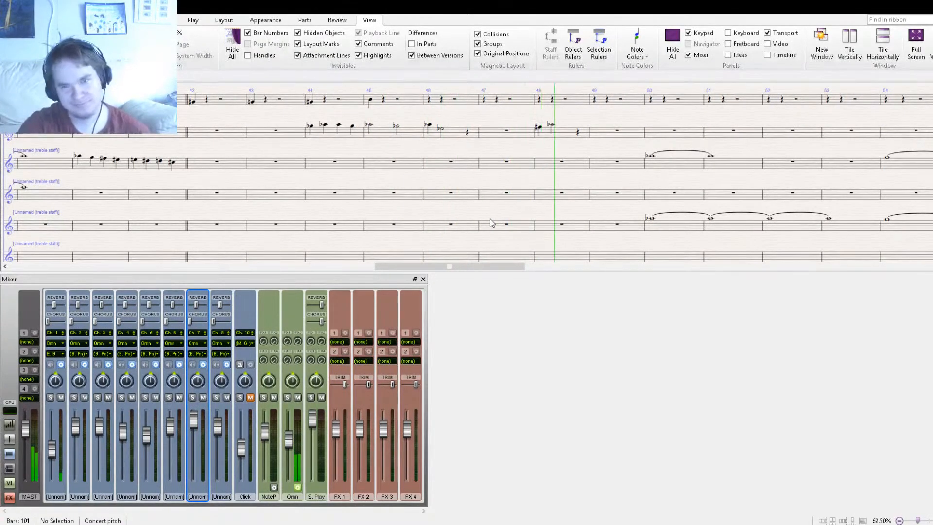
pyautogui.moveTo(535, 227); pyautogui.dragTo(400, 202)
pyautogui.moveTo(598, 198); pyautogui.dragTo(425, 205)
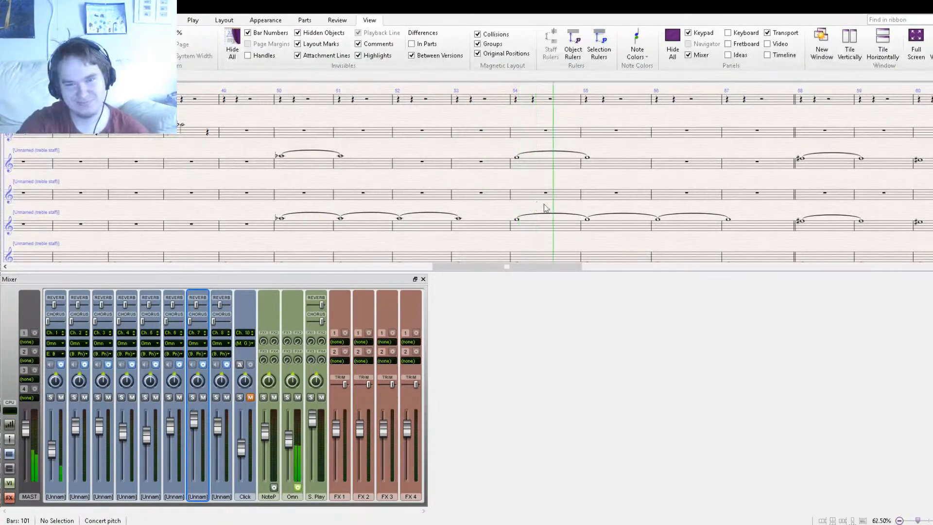
pyautogui.moveTo(587, 208); pyautogui.dragTo(394, 203)
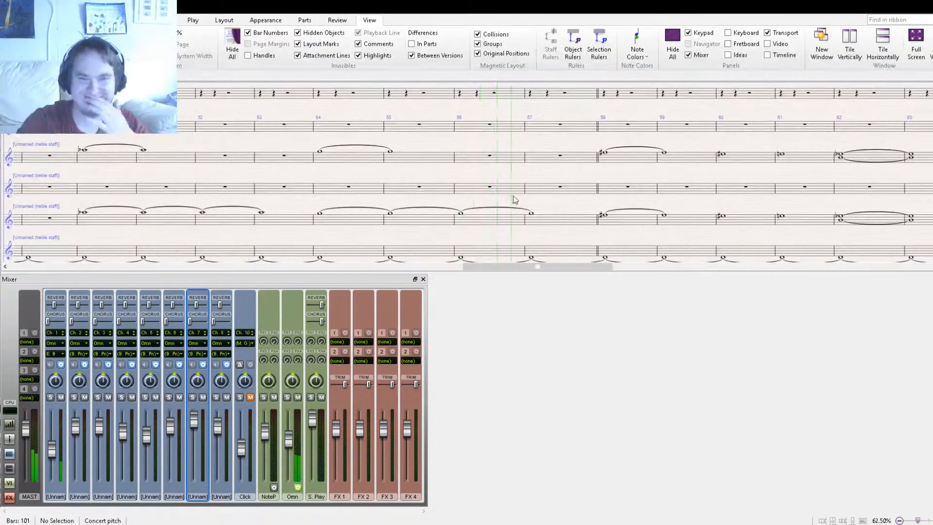
pyautogui.moveTo(566, 201); pyautogui.dragTo(390, 203)
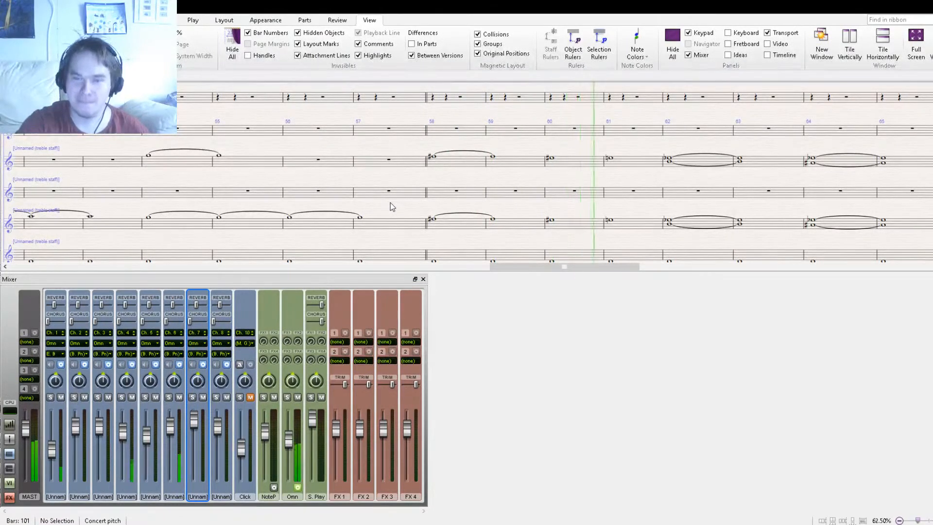
pyautogui.moveTo(668, 211); pyautogui.dragTo(470, 208)
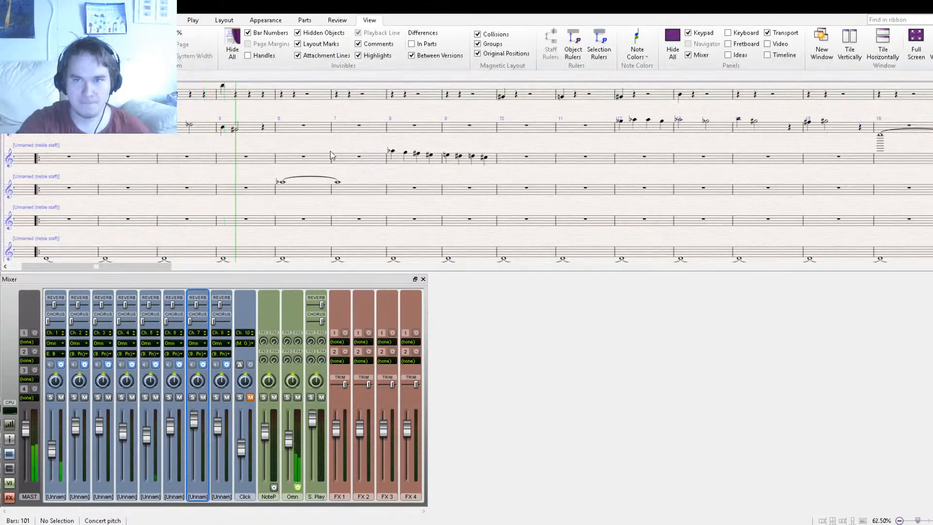
# - Listen to the repeated pass through the end of the loop at bar 65, and restart playback
pyautogui.moveTo(334, 155); pyautogui.dragTo(370, 218)
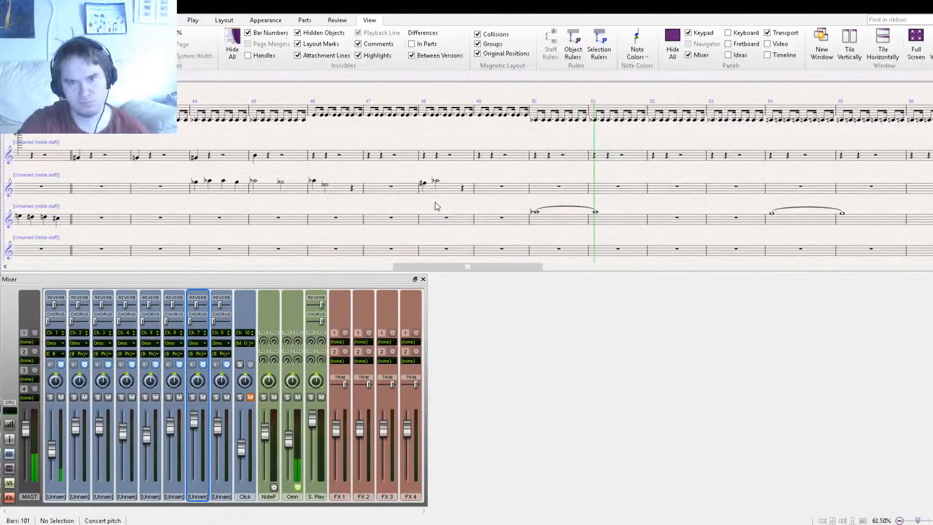
pyautogui.moveTo(633, 161); pyautogui.dragTo(360, 147)
pyautogui.moveTo(603, 189); pyautogui.dragTo(413, 235)
pyautogui.moveTo(566, 161); pyautogui.dragTo(361, 182)
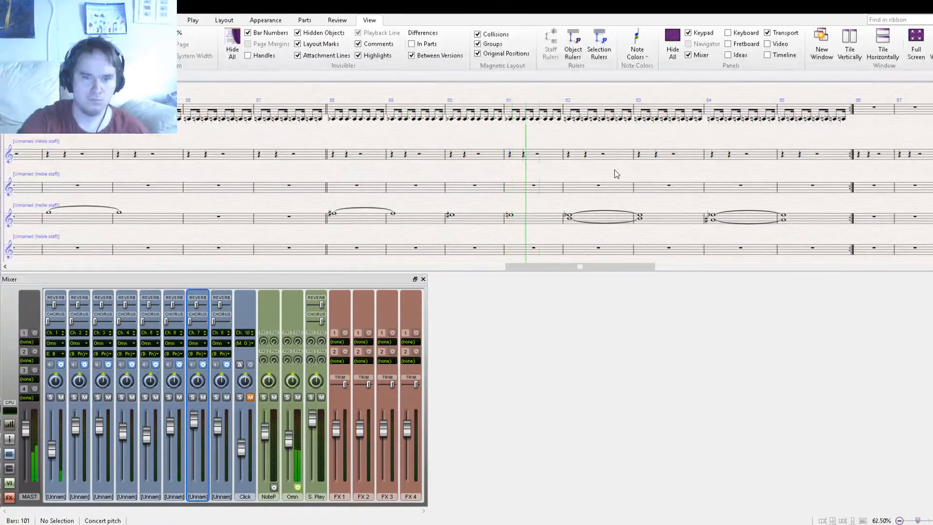
pyautogui.moveTo(621, 174); pyautogui.dragTo(377, 167)
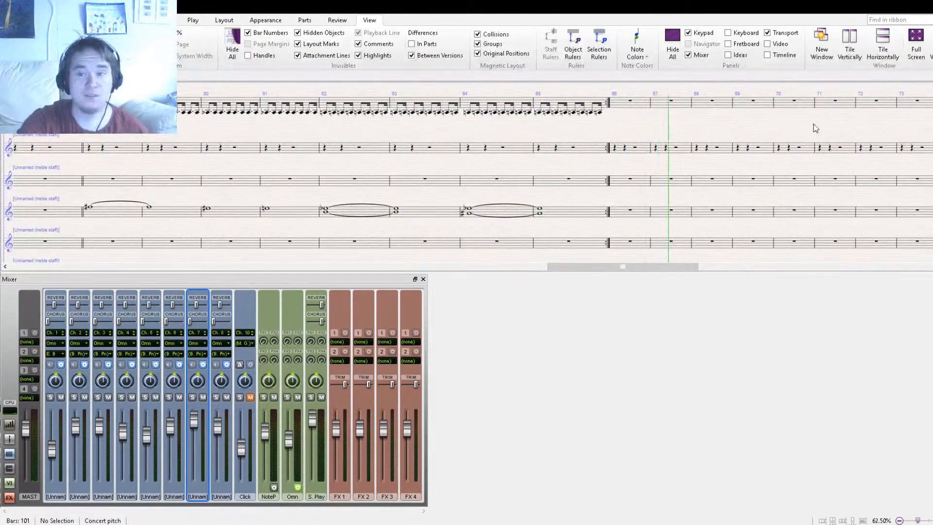
pyautogui.hotkey('ctrl', '=')
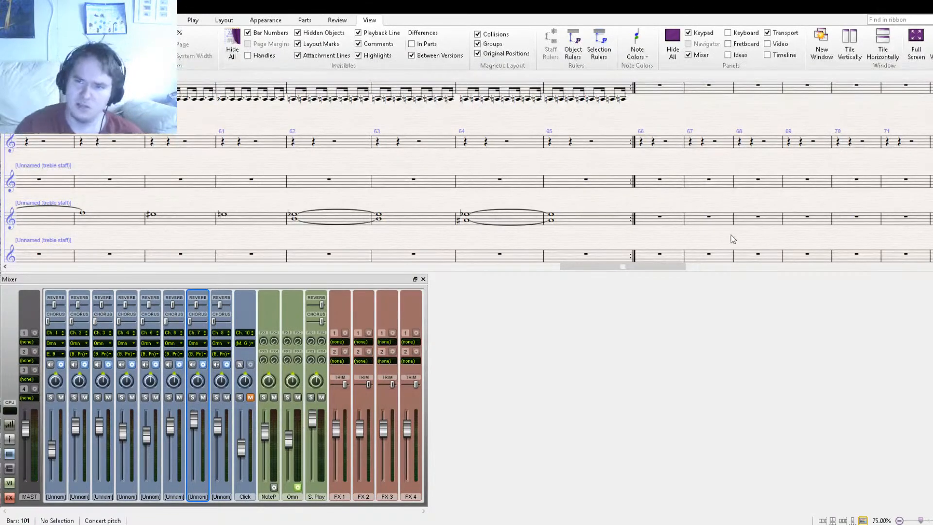
pyautogui.press('space')
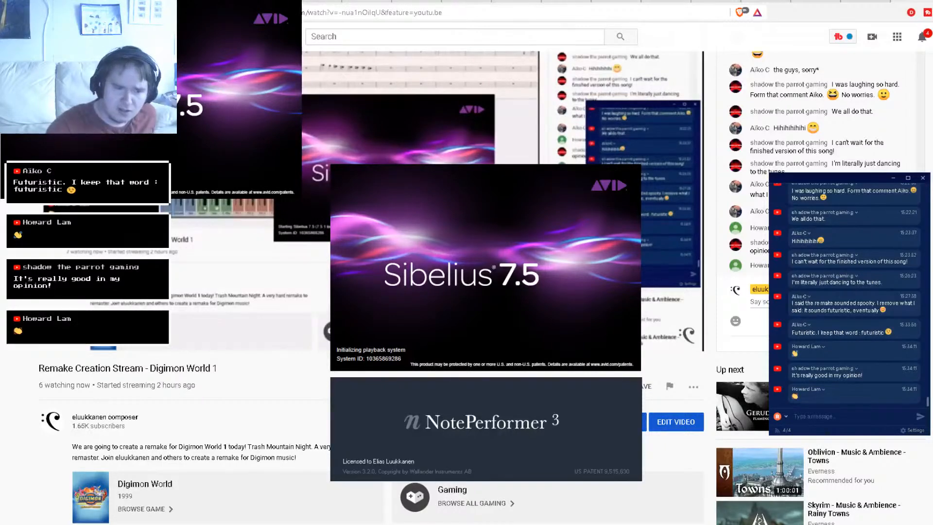
# - Switch to OBS and hide the Ikkuna 7 source in the current scene
pyautogui.moveTo(112, 524)
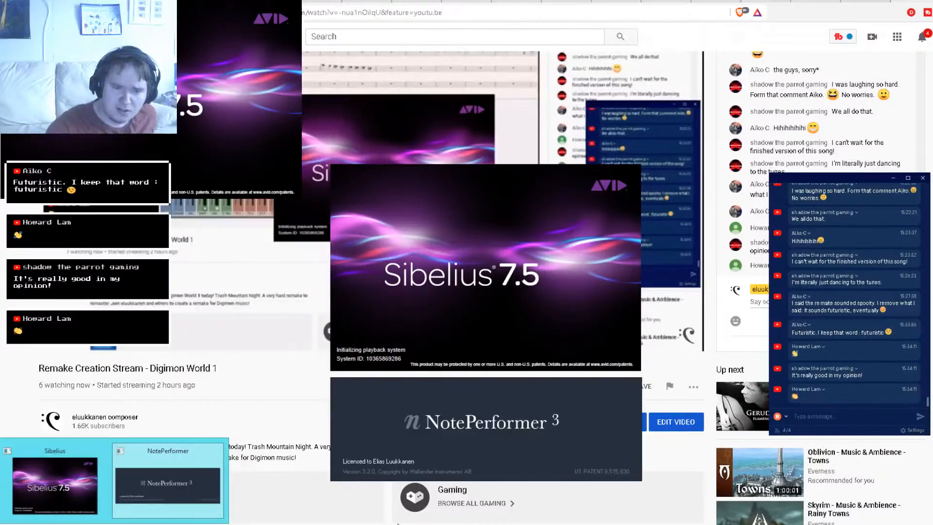
pyautogui.click(112, 524)
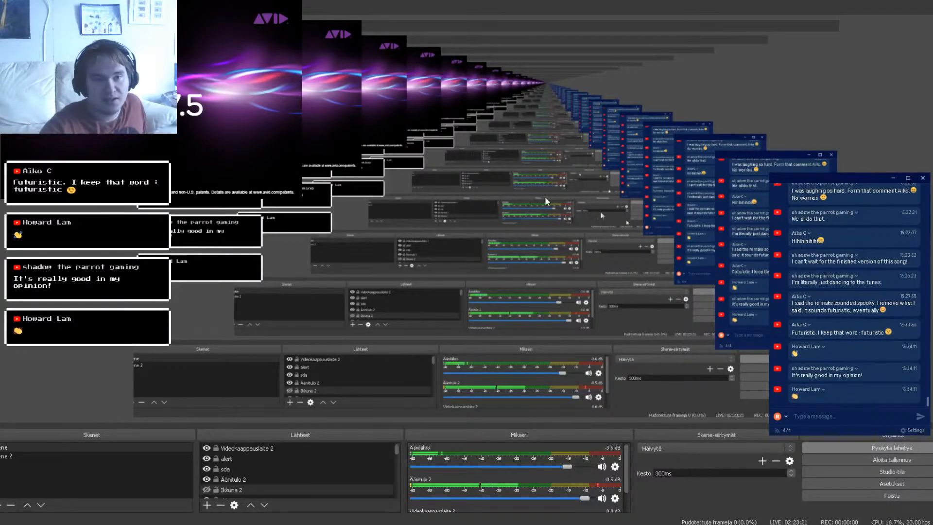
pyautogui.moveTo(357, 133); pyautogui.dragTo(345, 89)
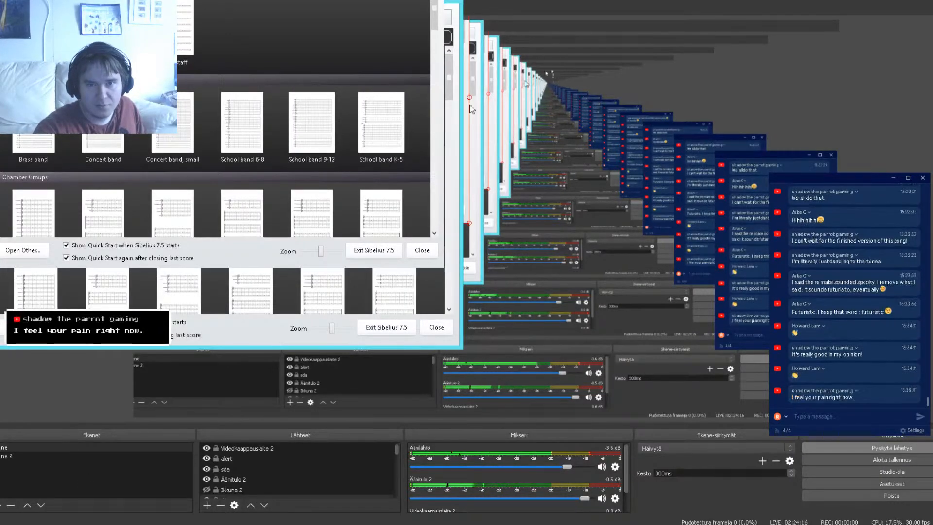
pyautogui.click(219, 479)
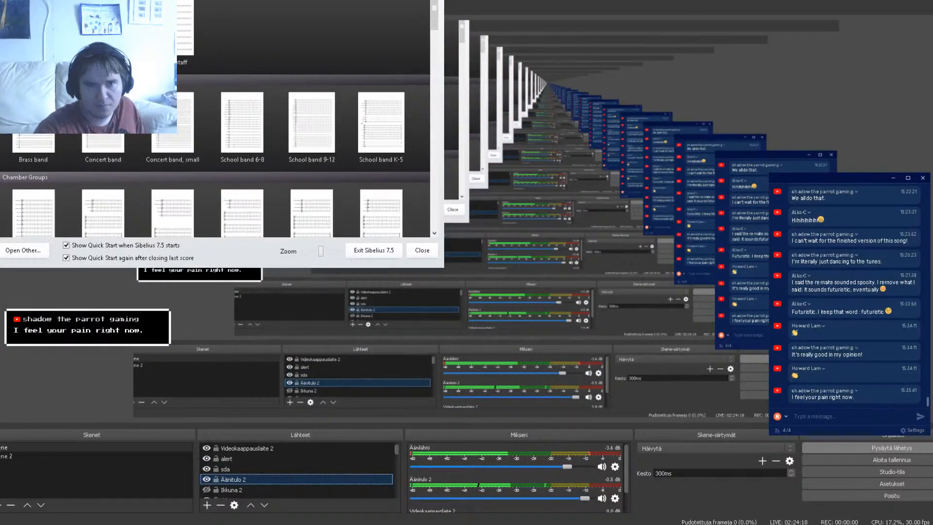
pyautogui.scroll(-1, 300, 471)
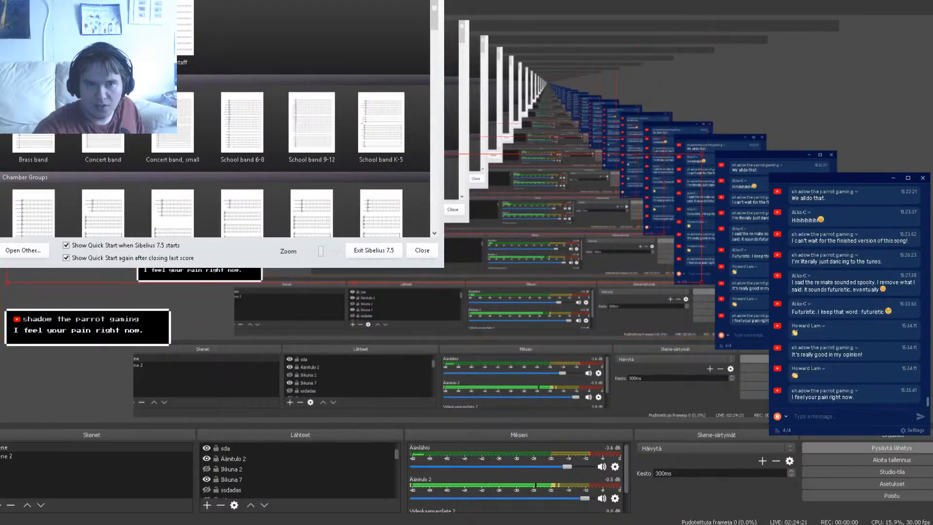
pyautogui.click(214, 479)
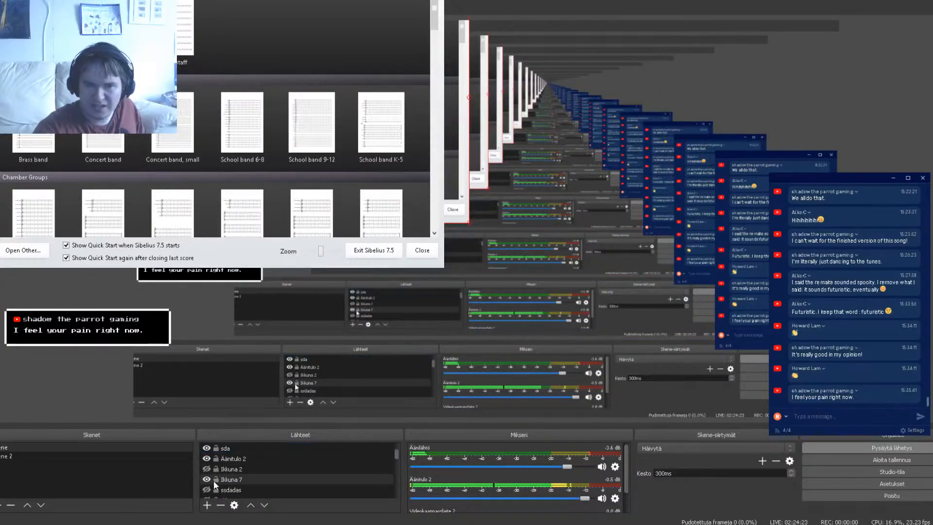
pyautogui.click(208, 479)
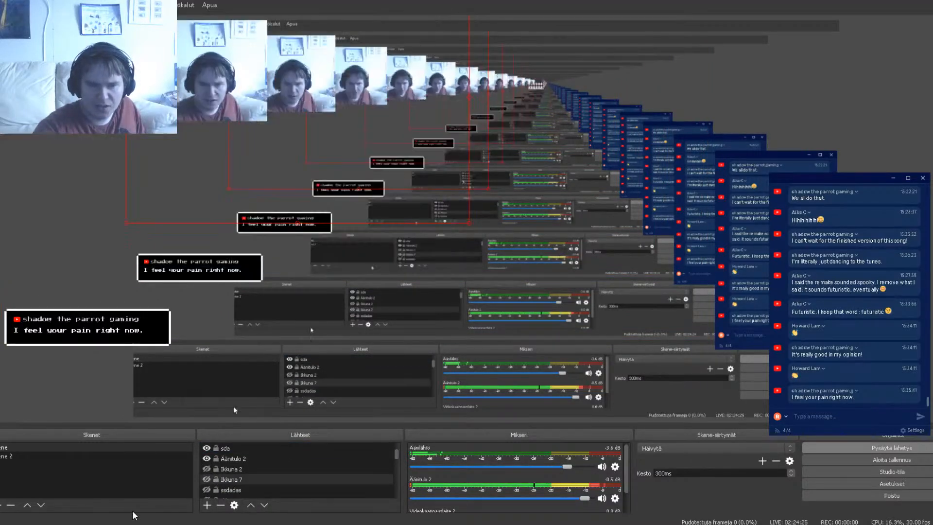
# - Switch to Sibelius and look through the Quick Start score templates
pyautogui.click(134, 524)
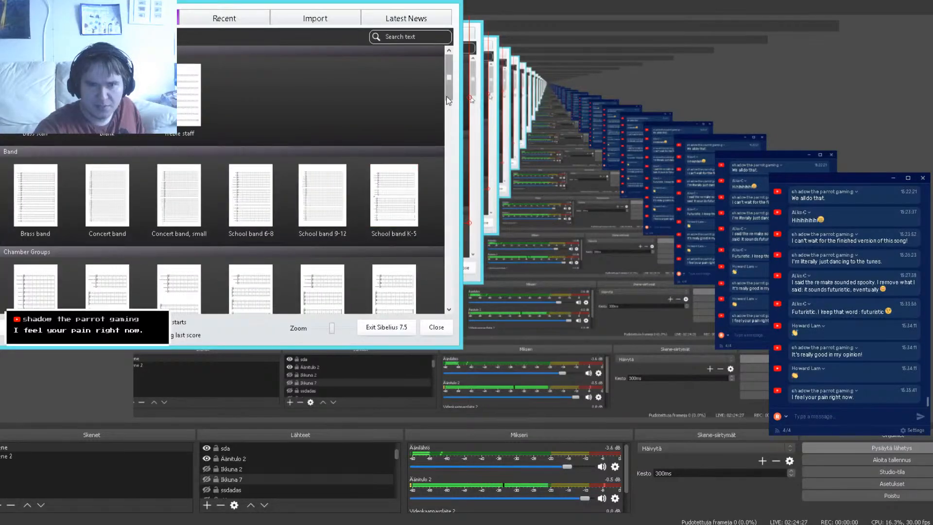
pyautogui.scroll(-1, 453, 82)
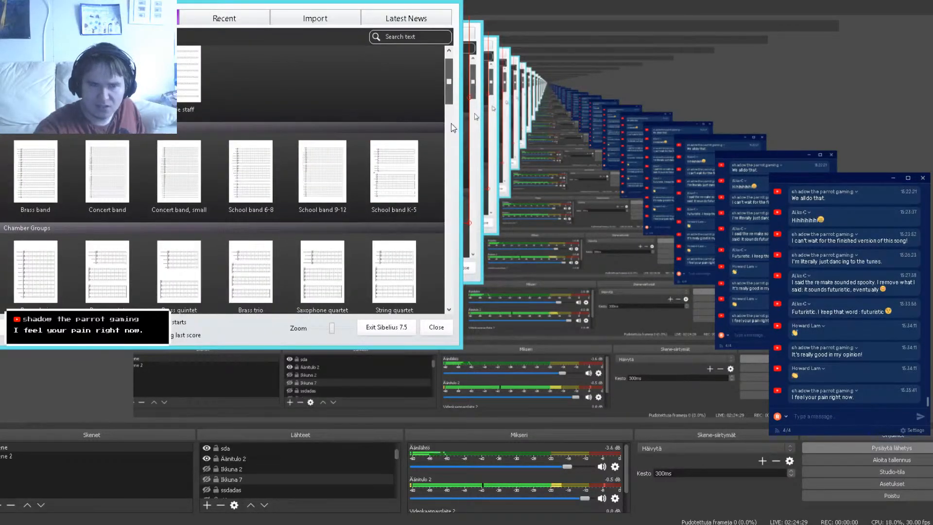
pyautogui.scroll(-1, 450, 123)
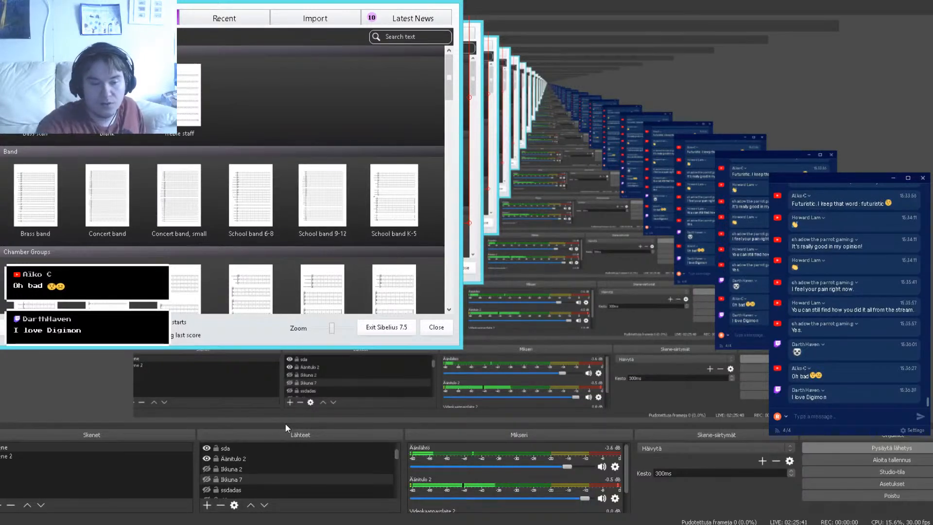
pyautogui.click(286, 524)
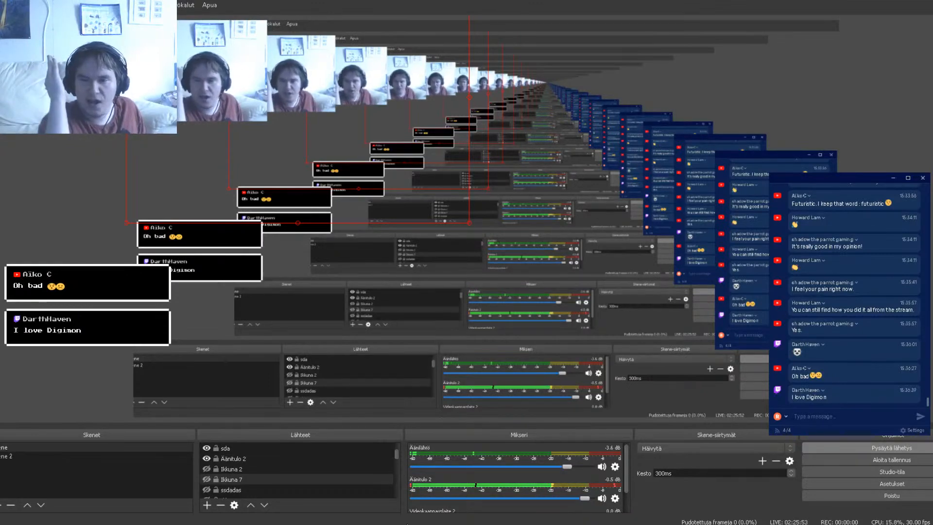
# - Return to the Sibelius score window and open the most recent score from the Scores folder
pyautogui.click(407, 524)
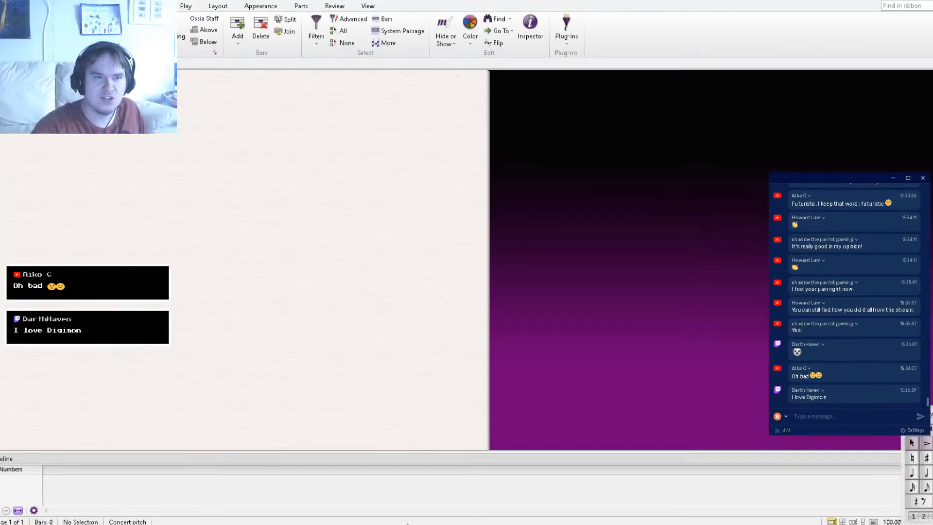
pyautogui.click(5, 5)
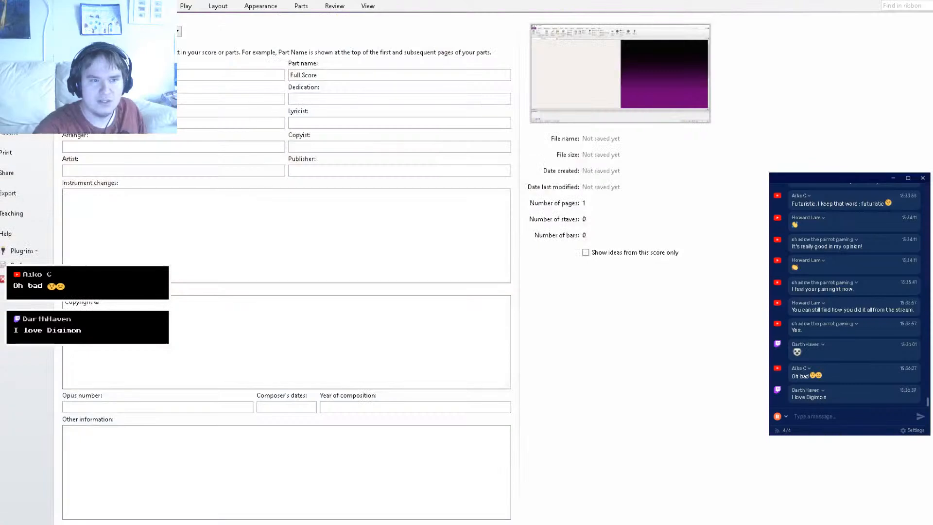
pyautogui.click(15, 137)
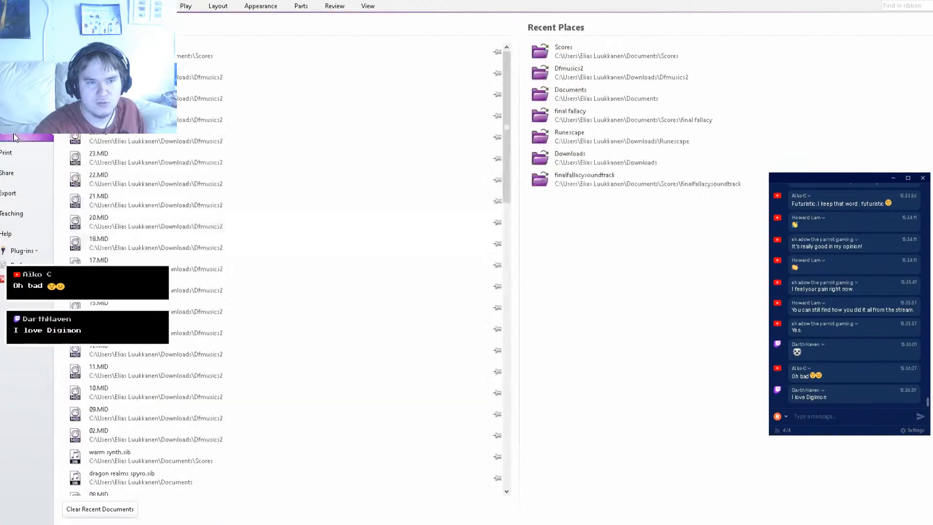
pyautogui.click(97, 51)
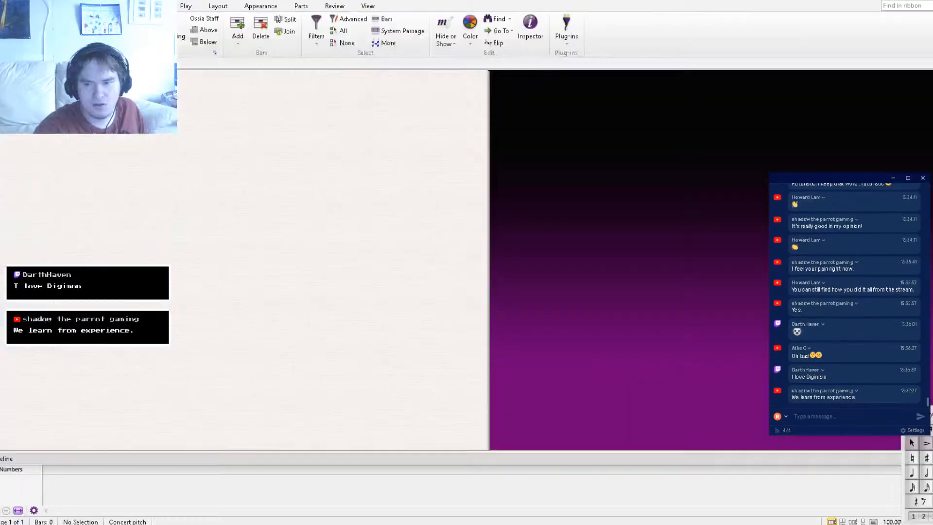
# - Open the Playback Devices settings and show the active Omnisphere device's plug-in window
pyautogui.click(183, 7)
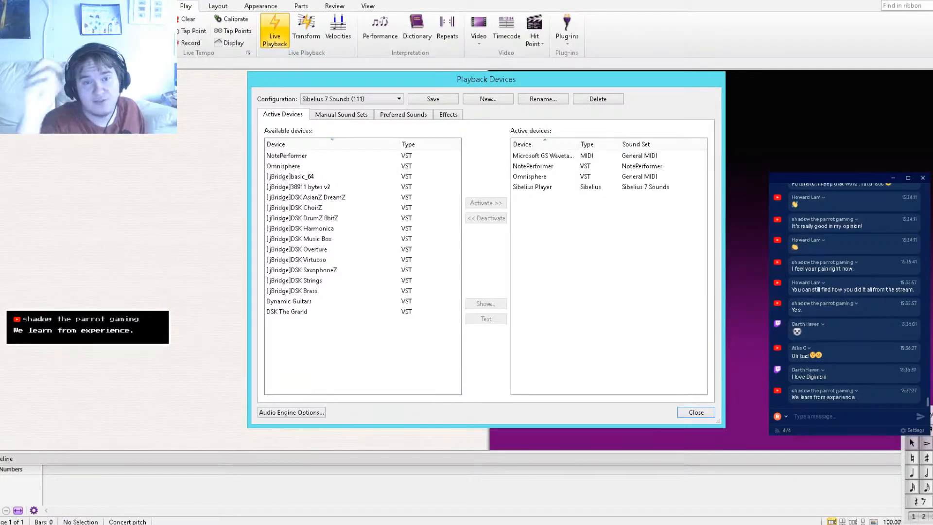
pyautogui.click(525, 177)
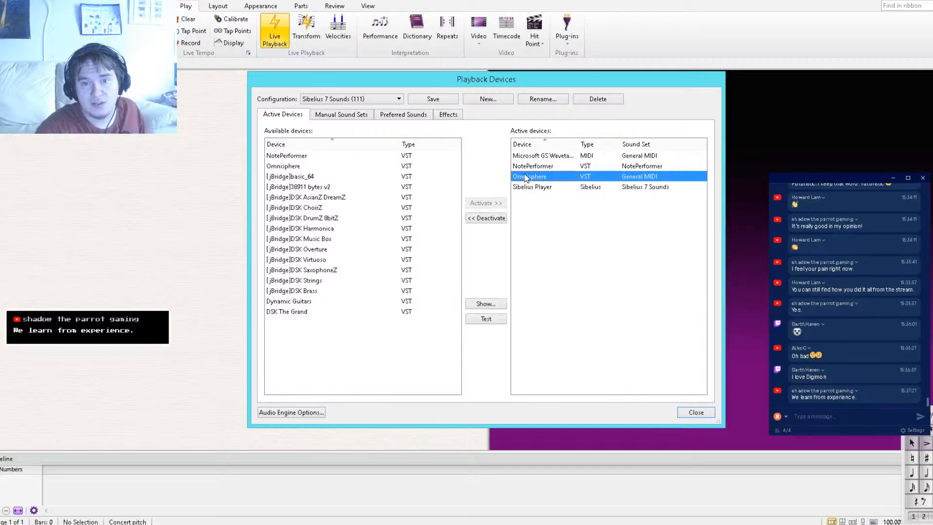
pyautogui.click(479, 305)
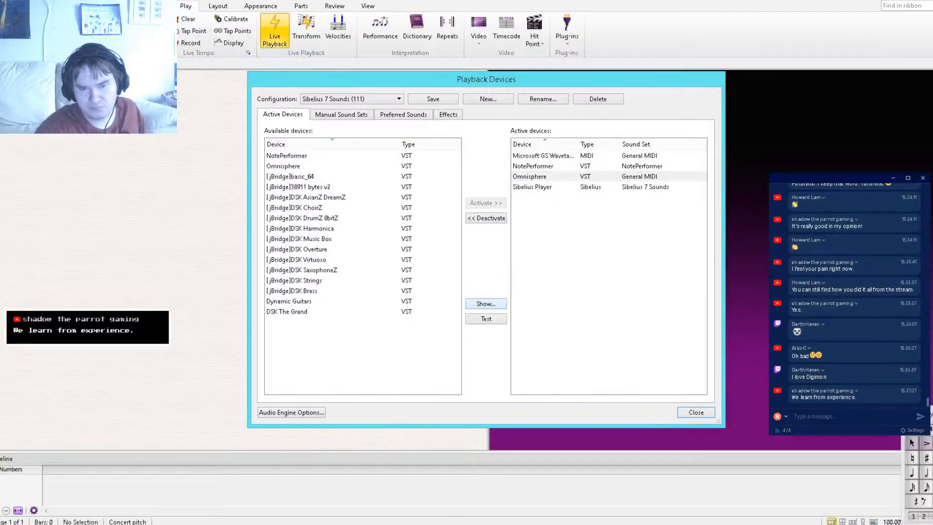
pyautogui.hotkey('alt', 'Tab')
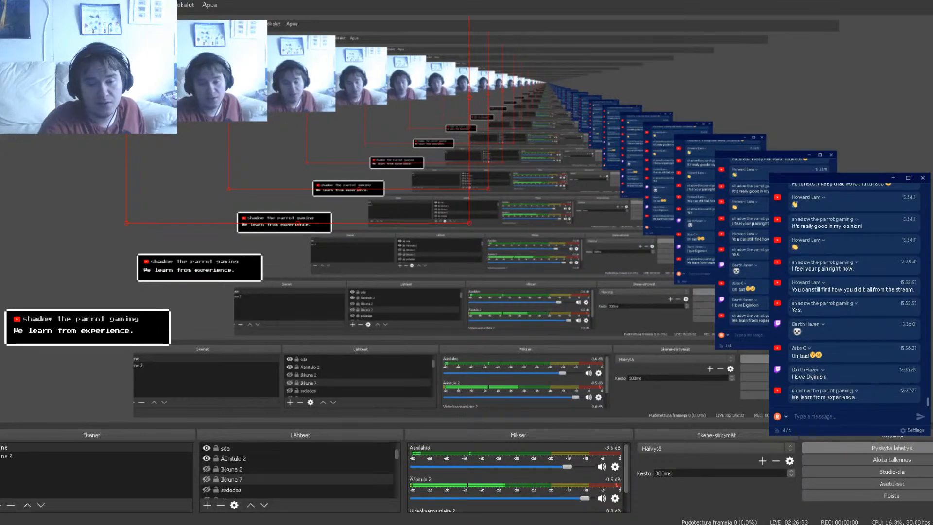
pyautogui.hotkey('alt', 'Tab')
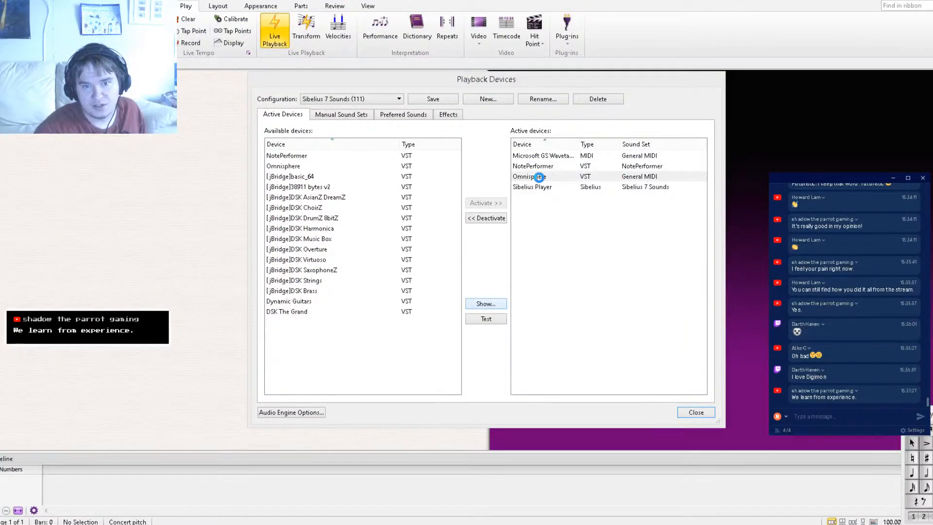
pyautogui.hotkey('alt', 'Tab')
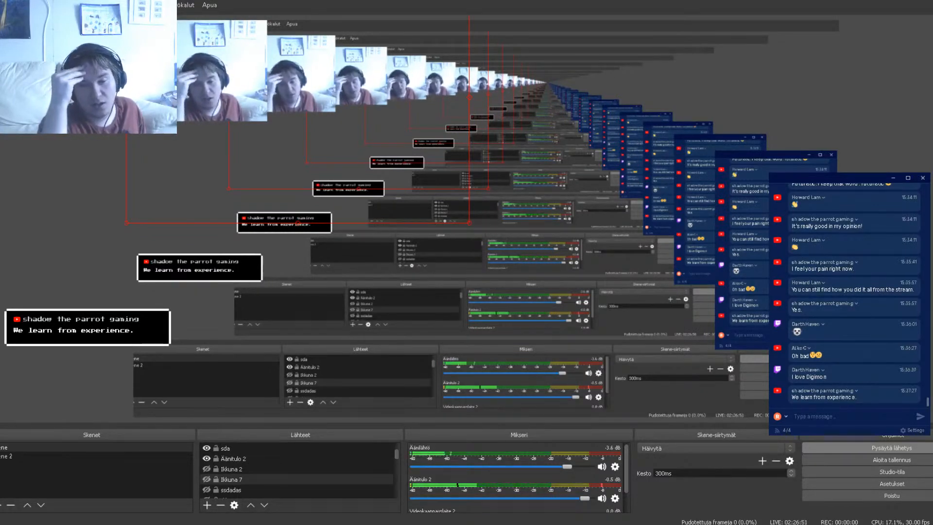
pyautogui.click(47, 524)
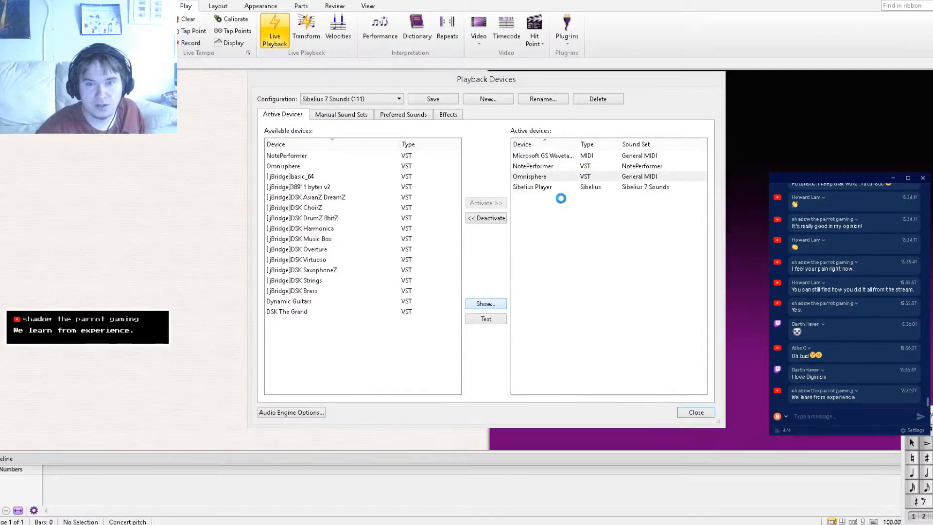
pyautogui.hotkey('alt', 'Tab')
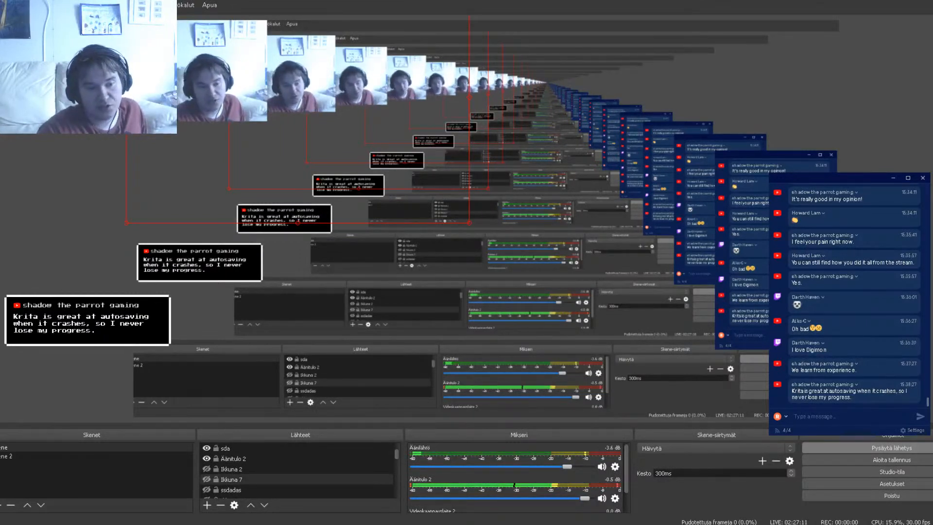
pyautogui.hotkey('alt', 'Tab')
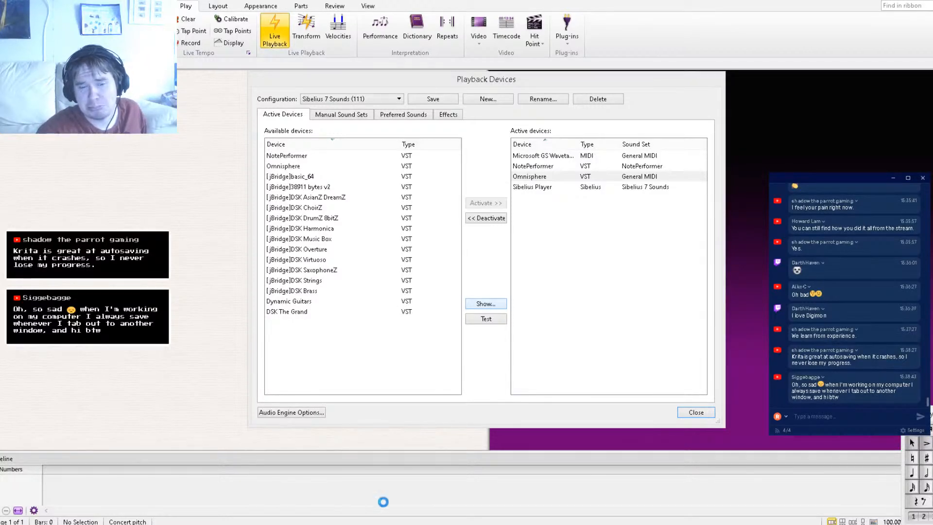
pyautogui.click(412, 499)
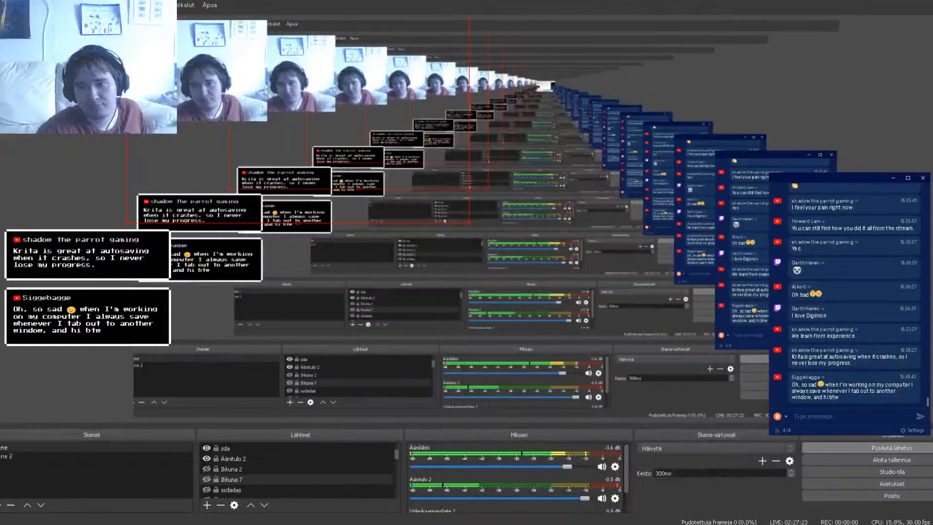
pyautogui.hotkey('alt', 'Tab')
pyautogui.hotkey('alt', 'Tab')
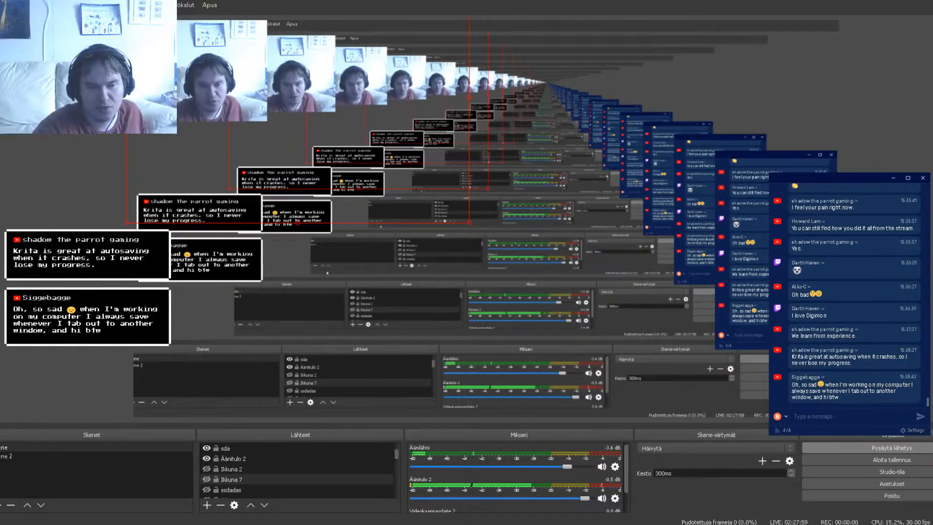
pyautogui.hotkey('alt', 'Tab')
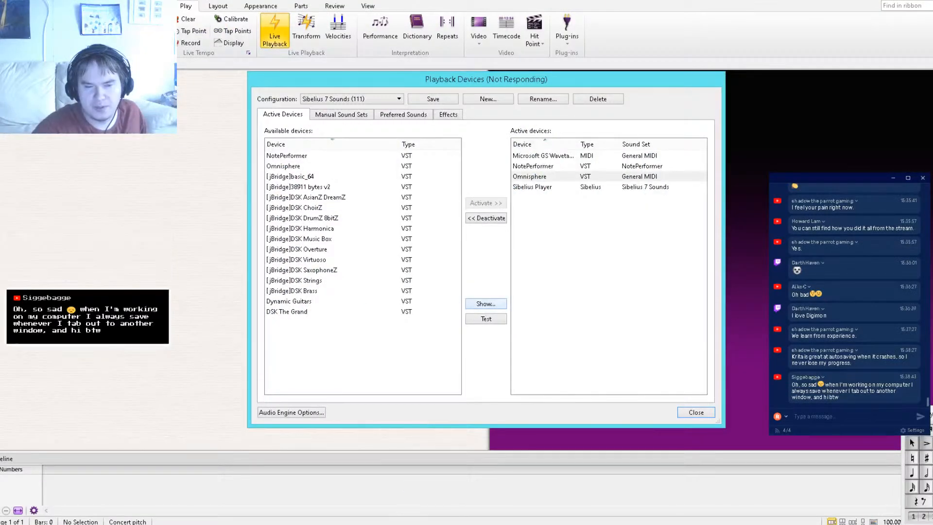
pyautogui.hotkey('alt', 'Tab')
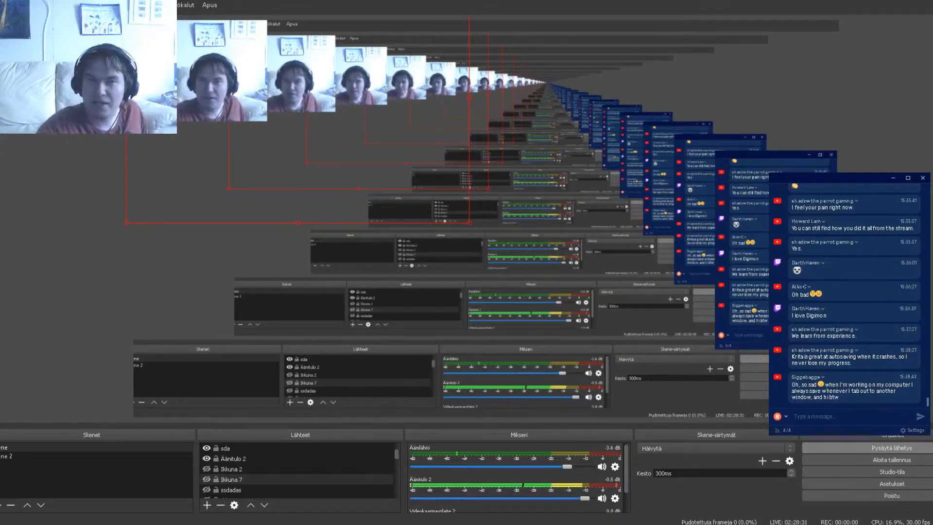
# - Return to Sibelius, leave the Playback Devices settings and display the Mixer
pyautogui.click(109, 524)
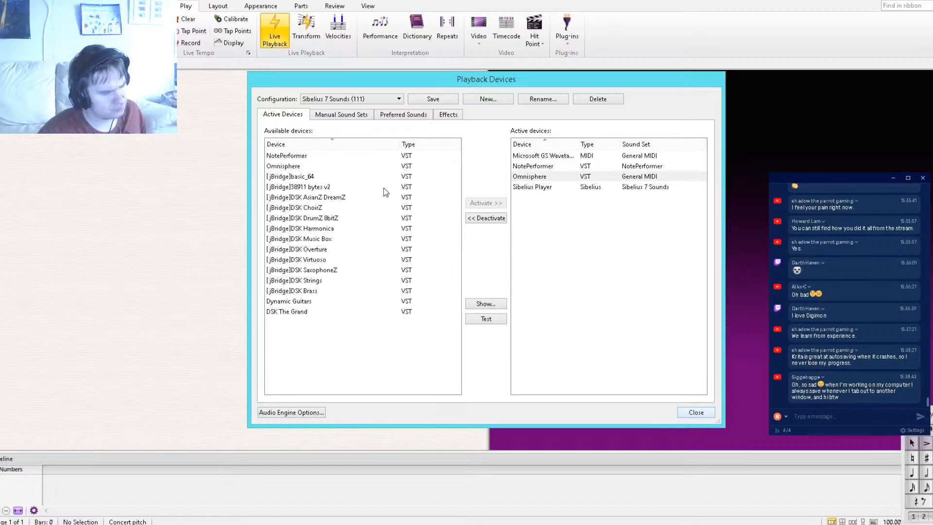
pyautogui.press('Escape')
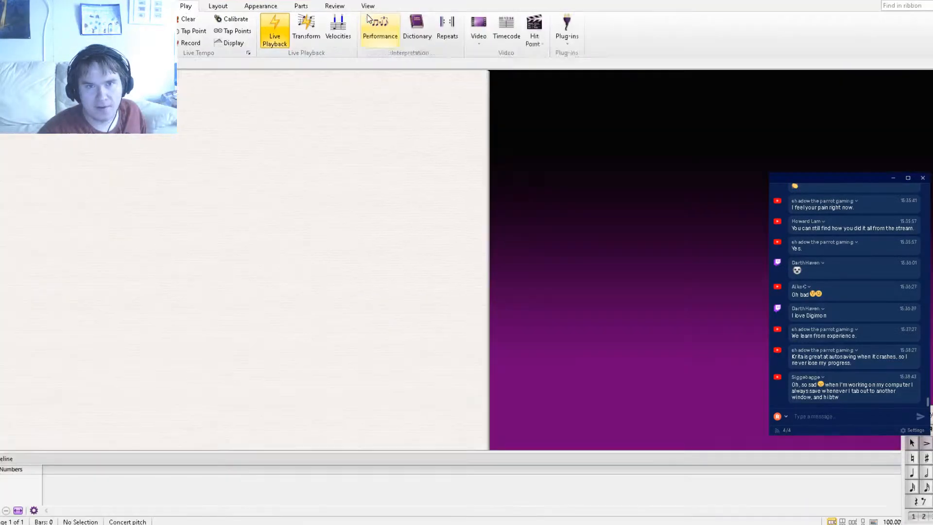
pyautogui.click(368, 5)
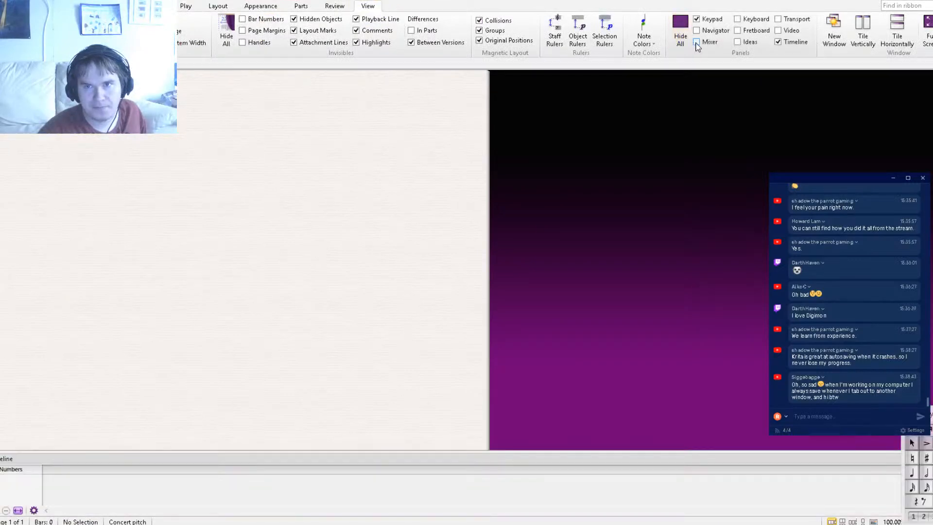
pyautogui.click(697, 42)
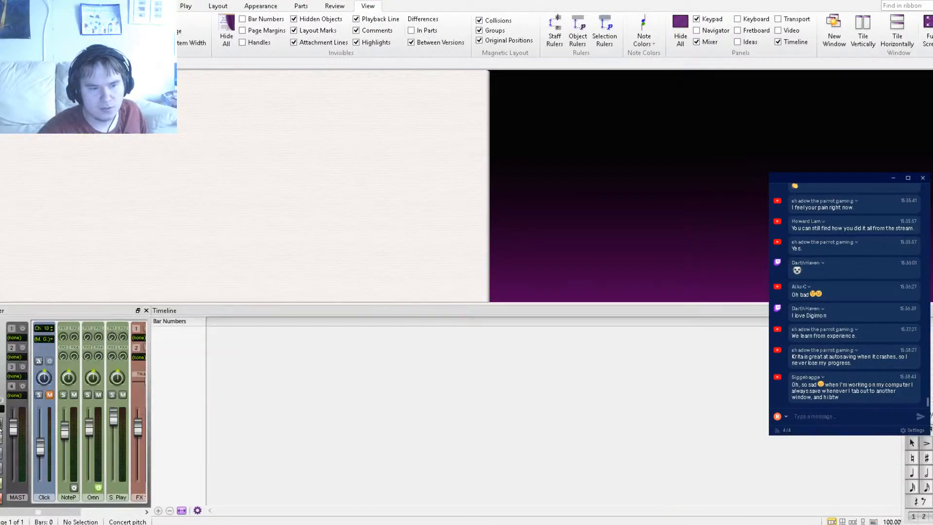
# - Assign the Mixer's Click channel to Omnisphere and inspect the patch of part 2 in its plug-in window
pyautogui.click(44, 338)
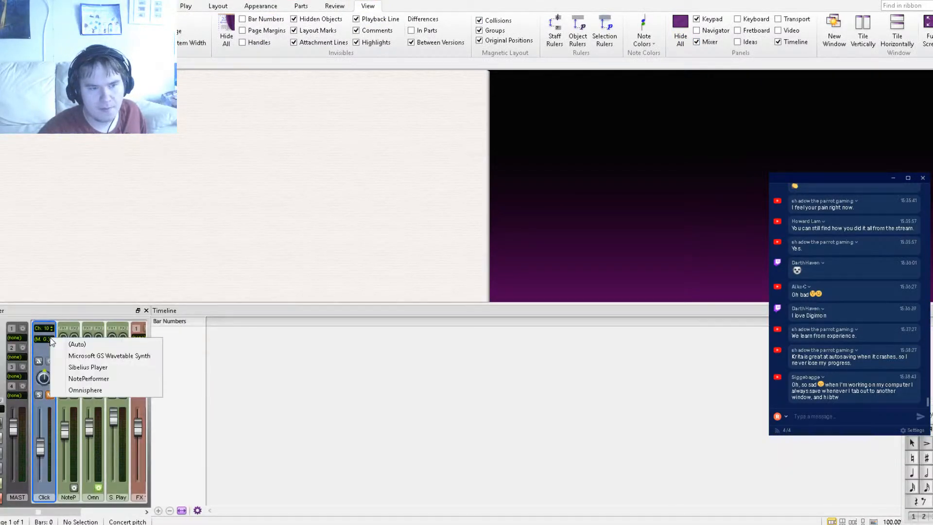
pyautogui.click(71, 391)
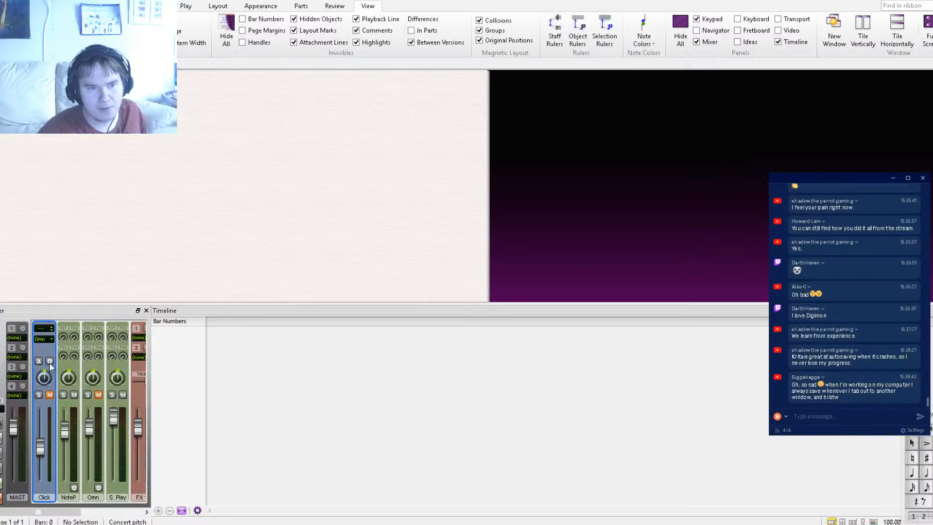
pyautogui.click(49, 362)
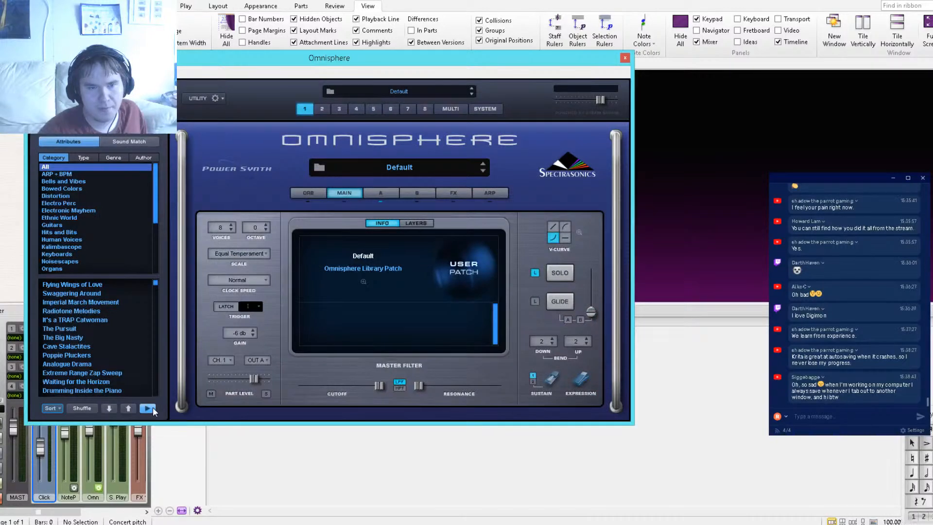
pyautogui.click(321, 111)
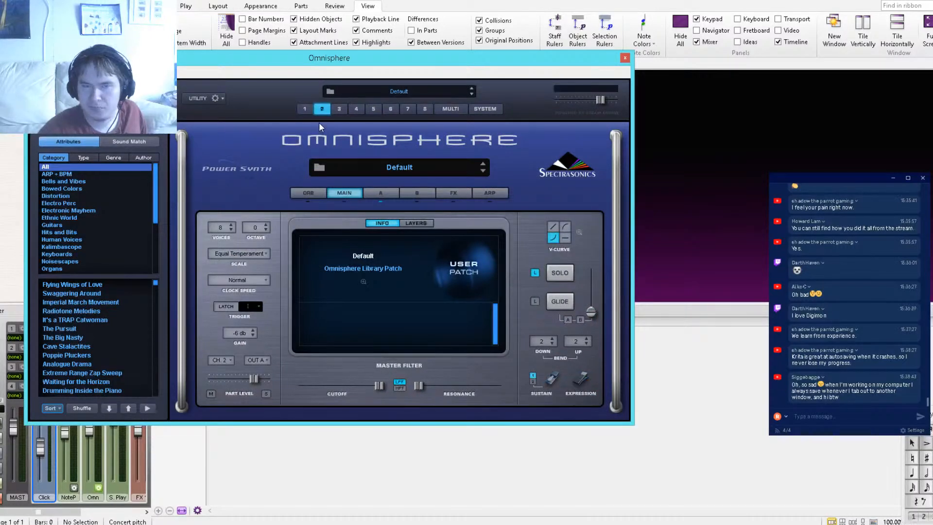
pyautogui.click(624, 59)
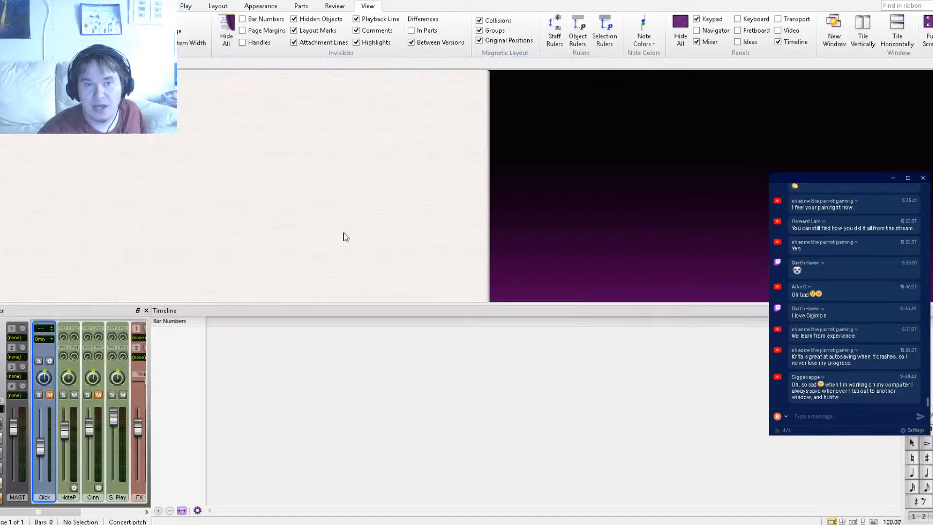
# - Switch to OBS and move the floating chat window up, clear of the stream controls
pyautogui.hotkey('alt', 'Tab')
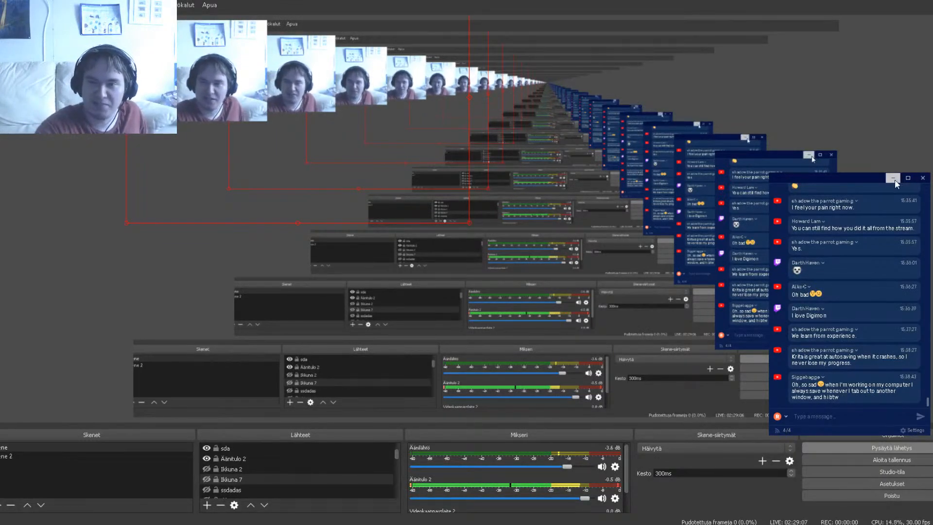
pyautogui.moveTo(861, 179); pyautogui.dragTo(885, 77)
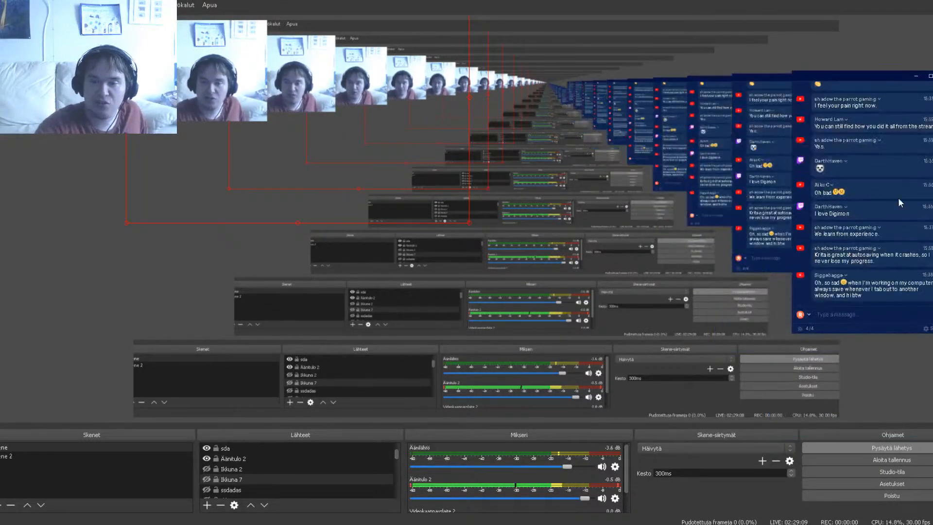